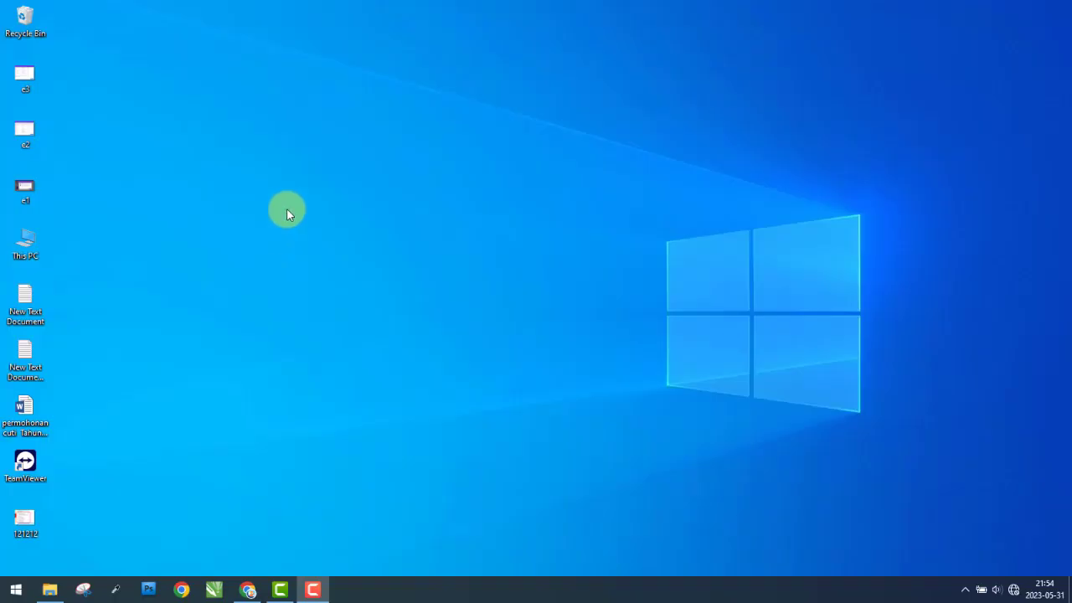
Refresh the desktop, then preview the UHLP-1 thumbnail in SSD (E:) › Thumbnail
right_click(289, 209)
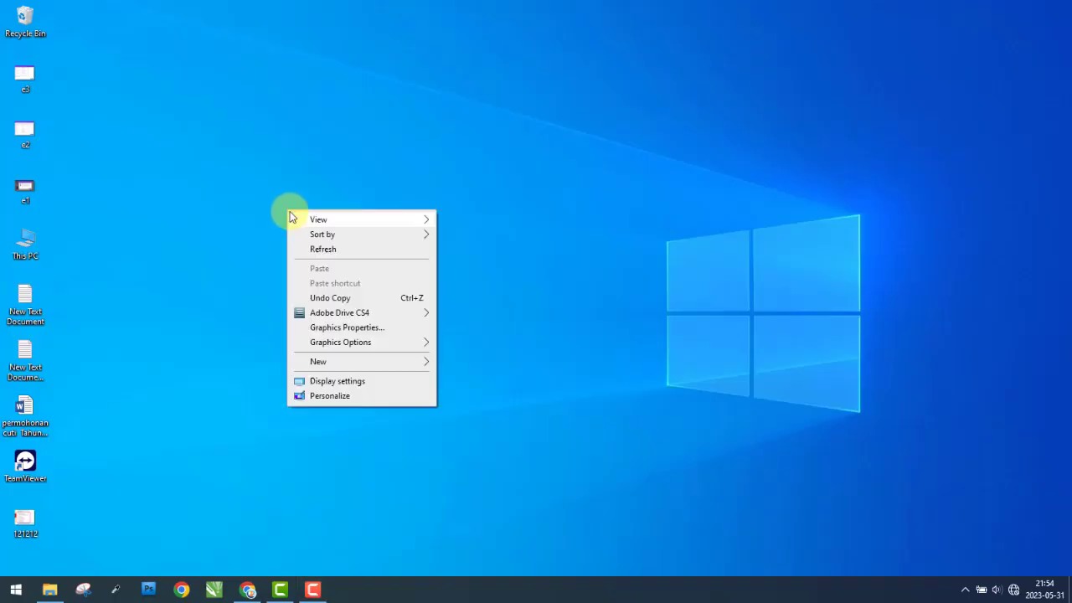
click(321, 250)
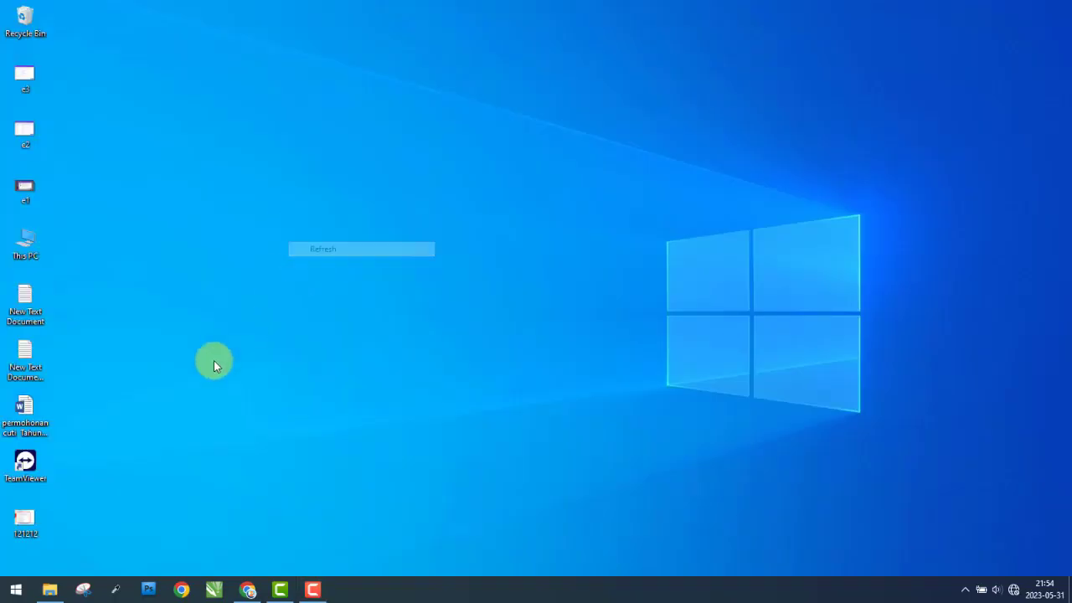
click(50, 590)
click(159, 273)
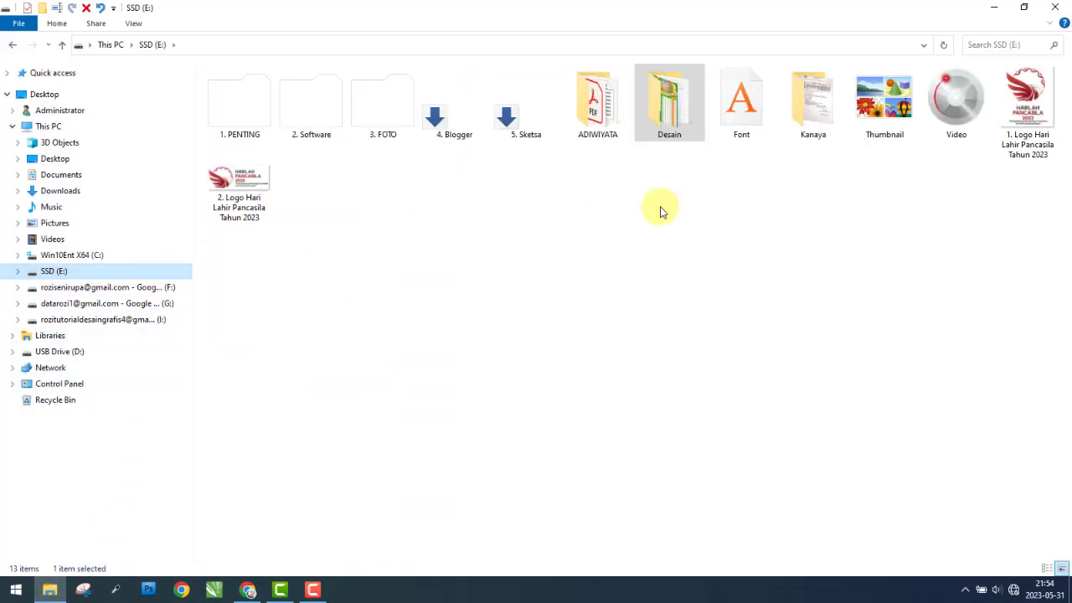
double_click(884, 107)
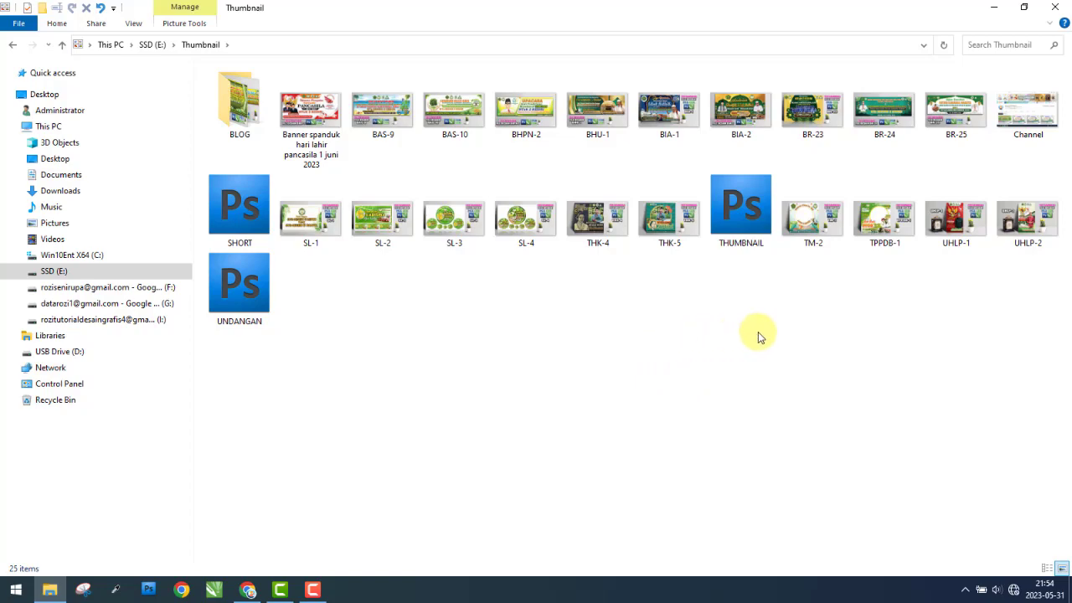
double_click(955, 222)
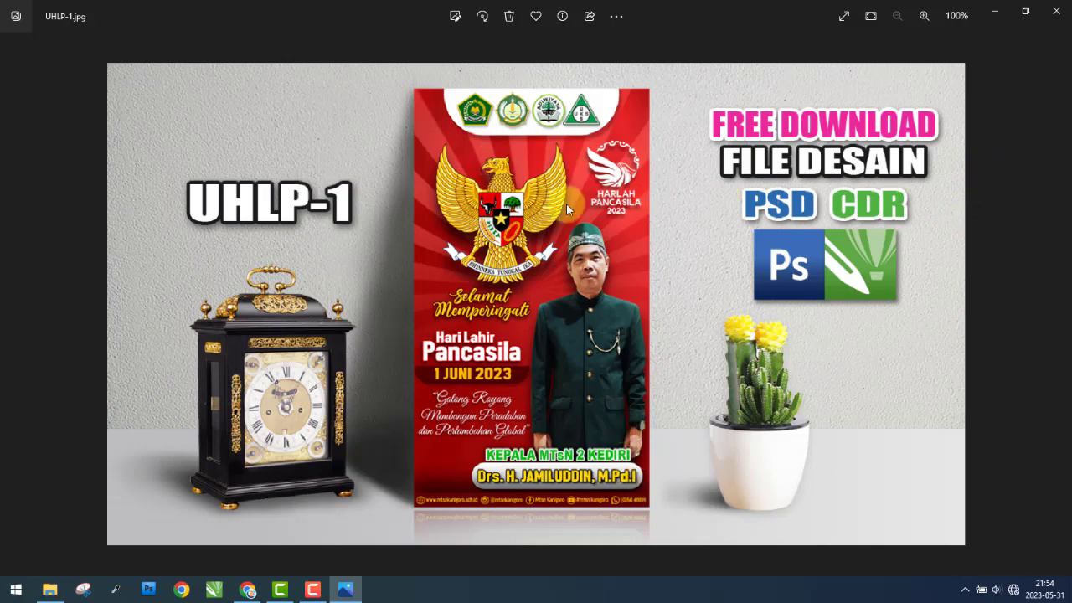
click(1055, 11)
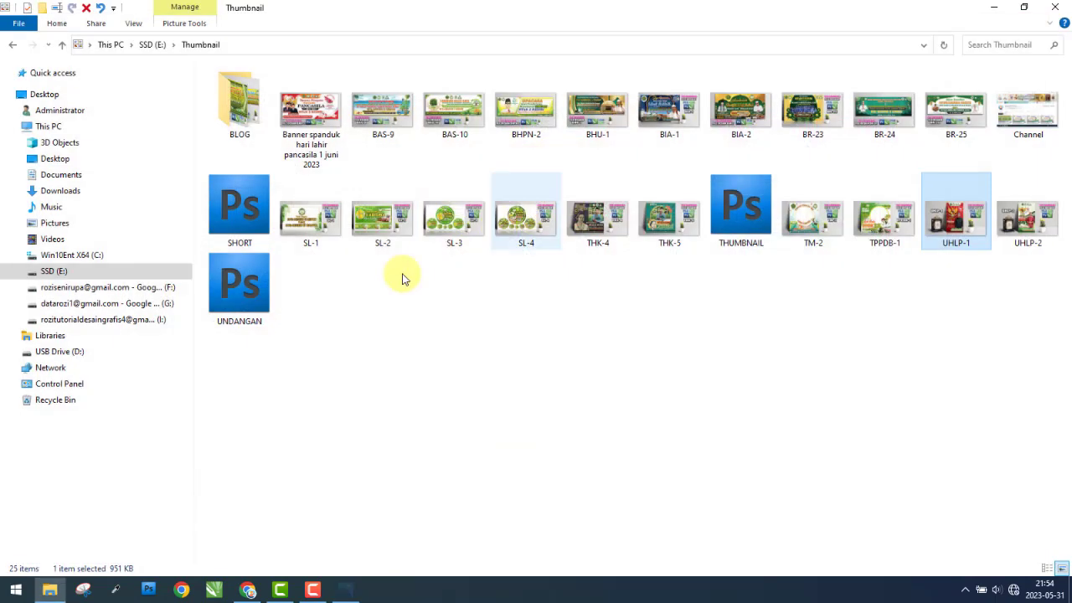
Navigate from SSD (E:) through Desain › UHLP-1 into the UHLP-1P folder
click(102, 273)
double_click(662, 134)
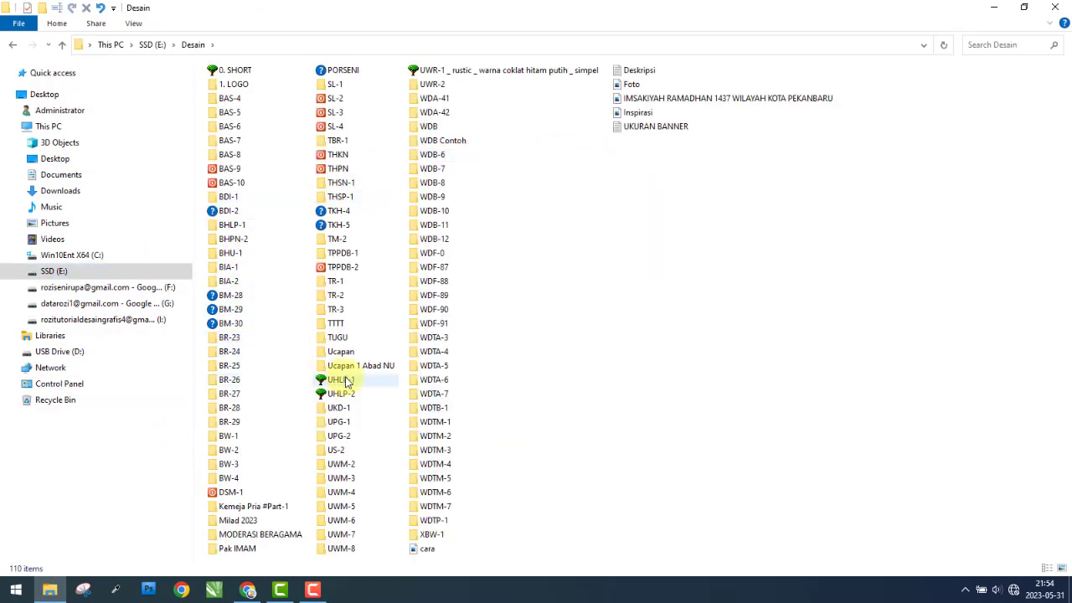
click(345, 382)
double_click(346, 382)
double_click(260, 89)
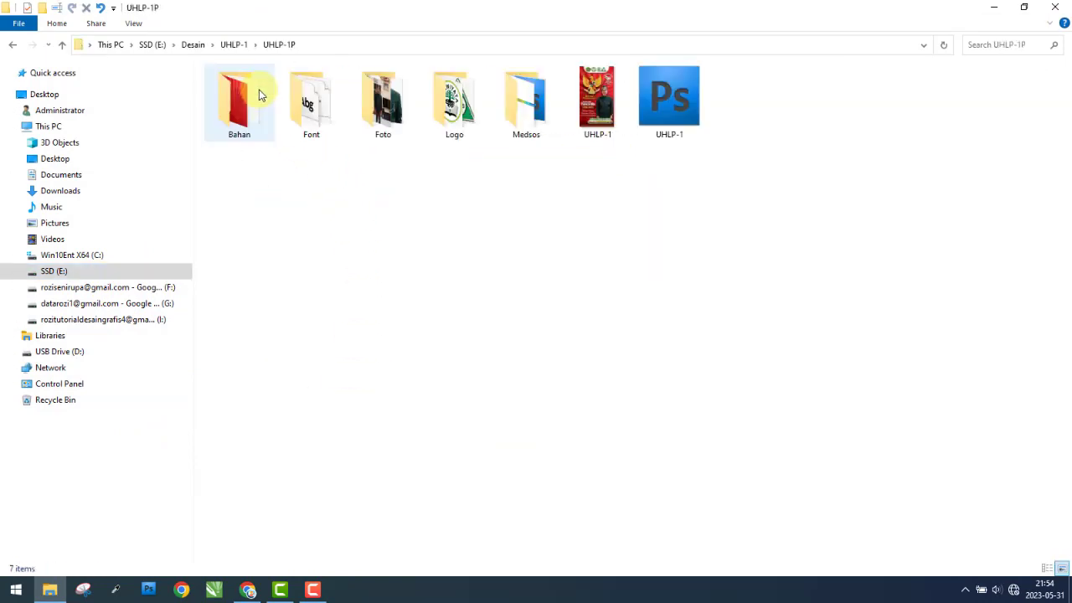
double_click(601, 109)
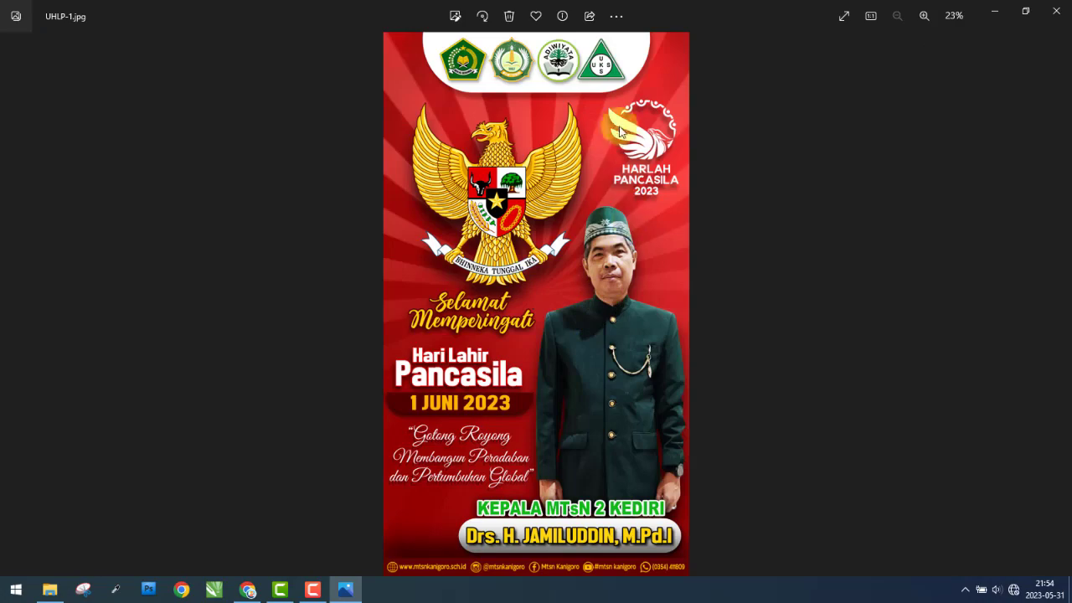
scroll(597, 134, up, 4)
drag(597, 134, 567, 290)
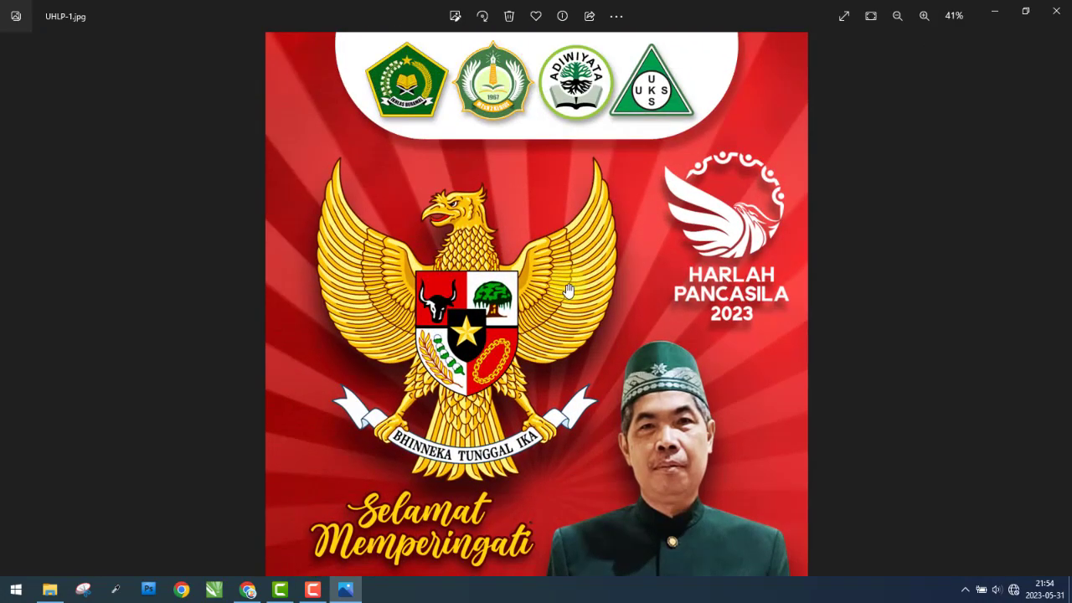
scroll(568, 290, down, 1)
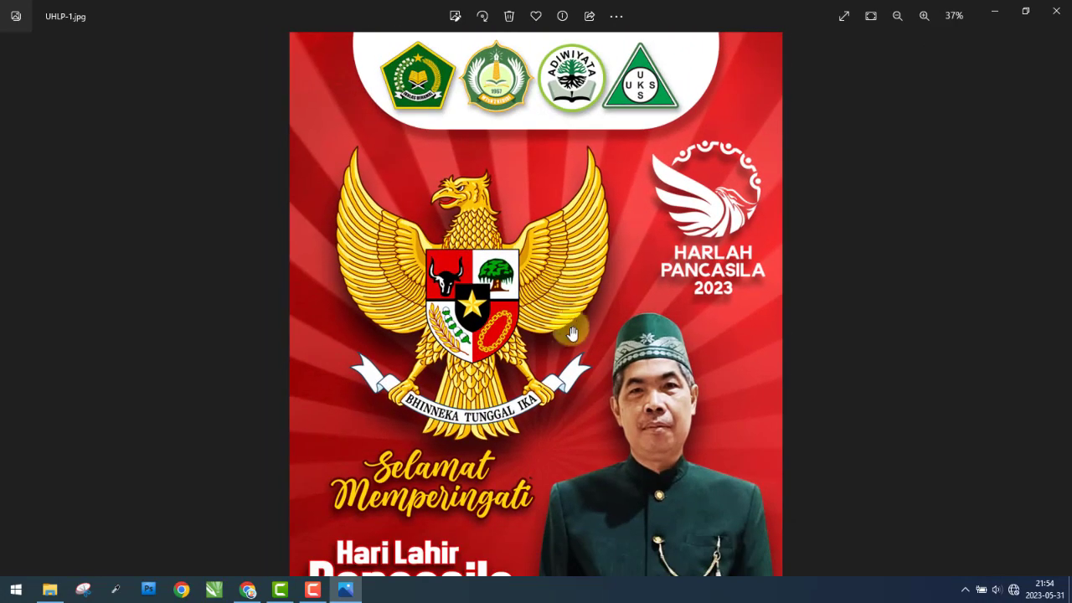
drag(603, 430, 582, 284)
scroll(582, 284, down, 2)
scroll(564, 342, down, 1)
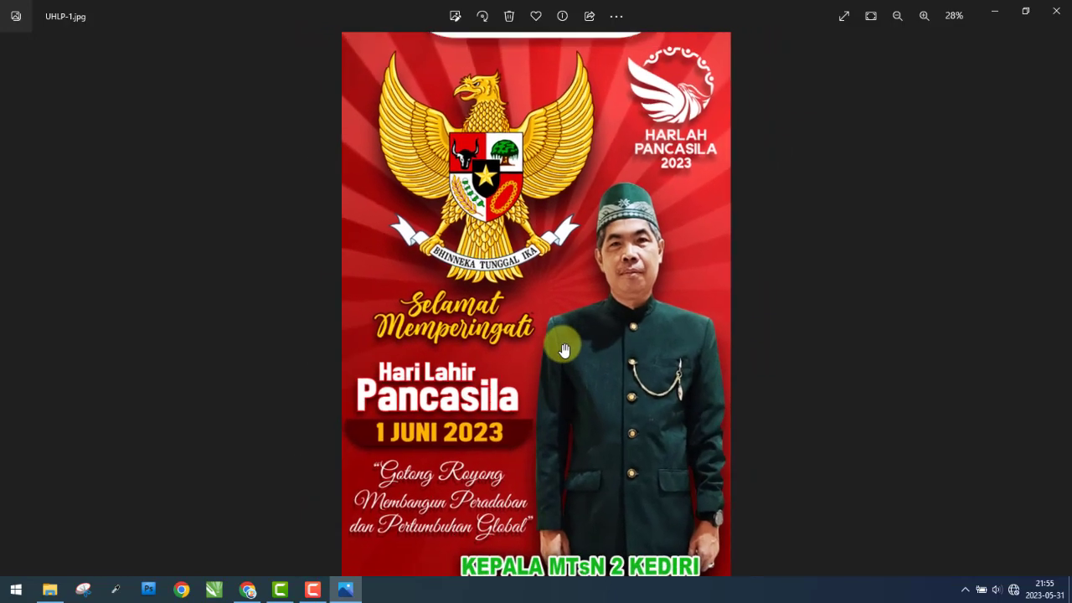
scroll(569, 355, down, 1)
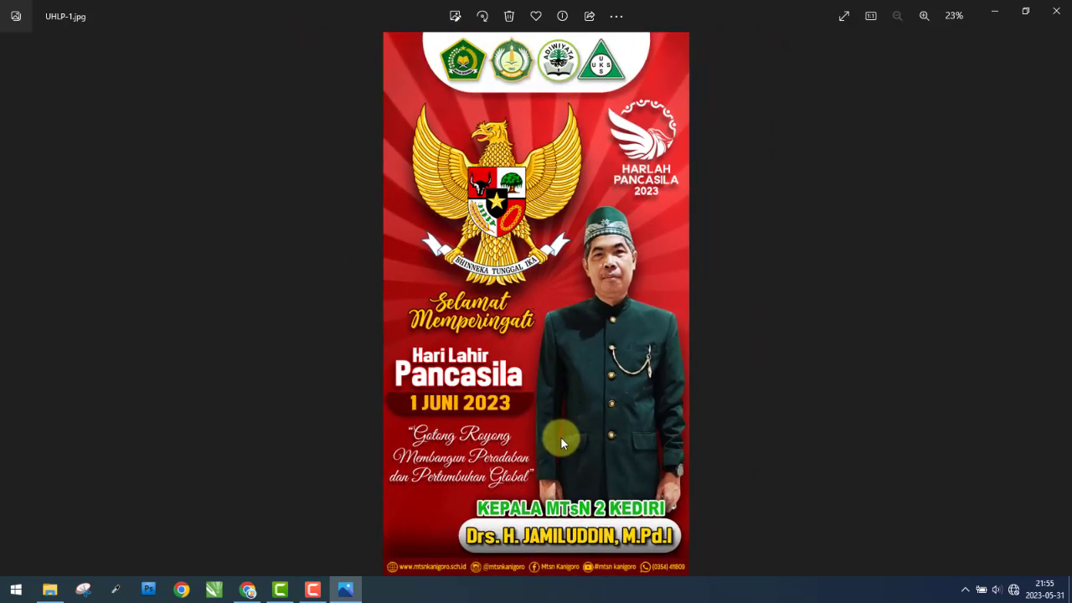
scroll(560, 451, up, 3)
drag(567, 444, 556, 268)
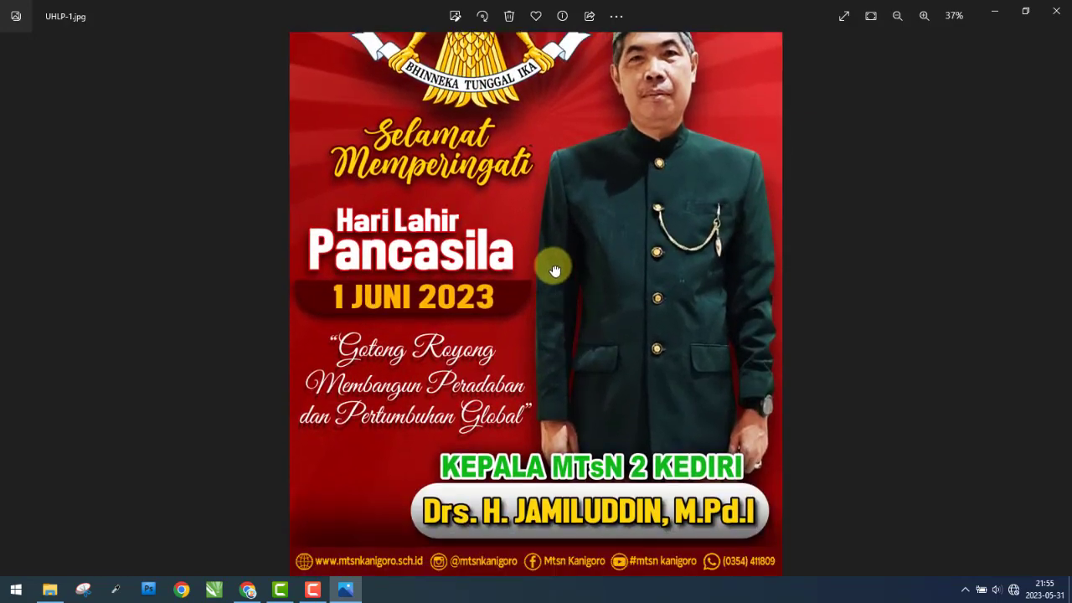
scroll(556, 289, down, 3)
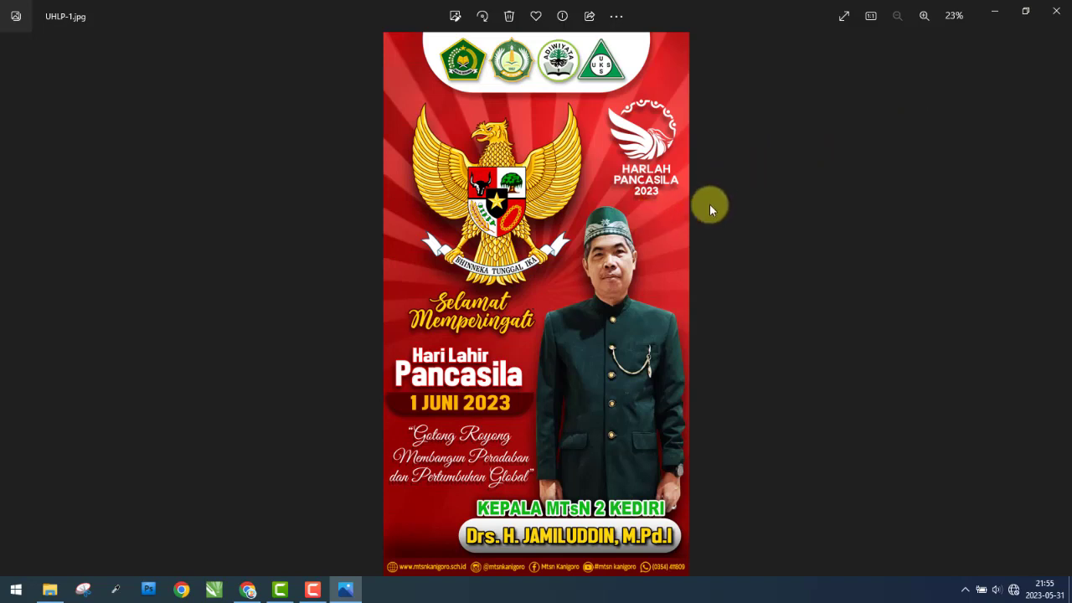
click(1054, 26)
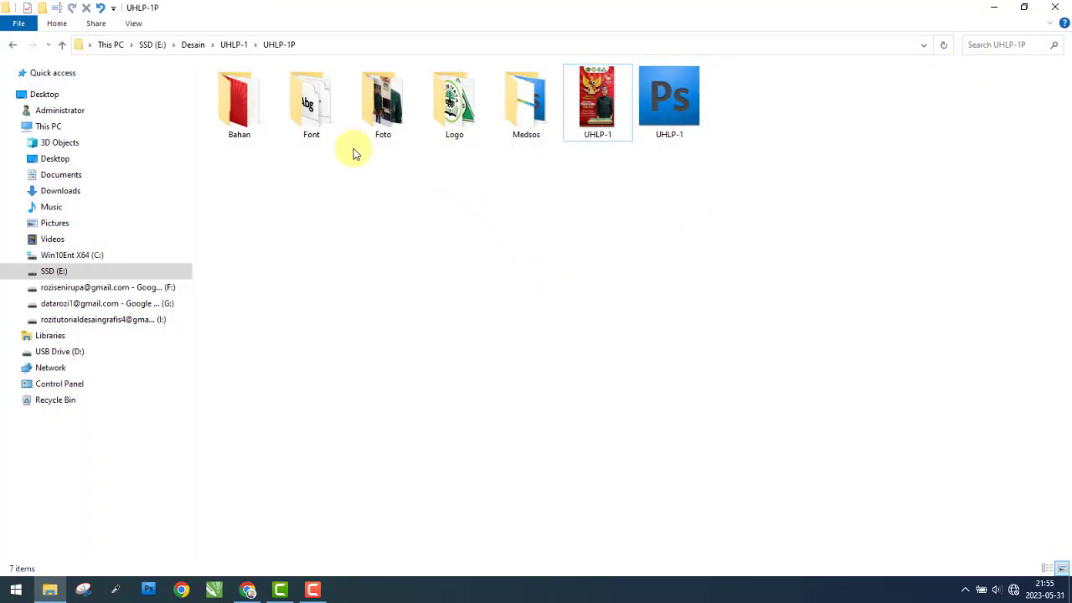
Open the Bahan folder and read the source URLs in its Link text file
double_click(237, 130)
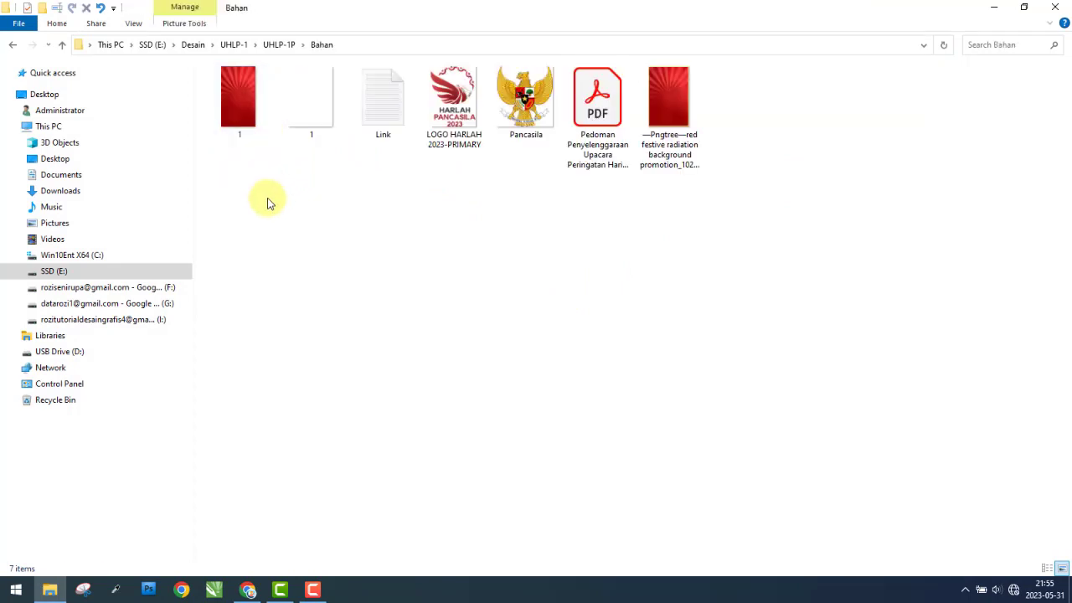
drag(268, 202, 825, 92)
click(616, 264)
drag(248, 180, 318, 84)
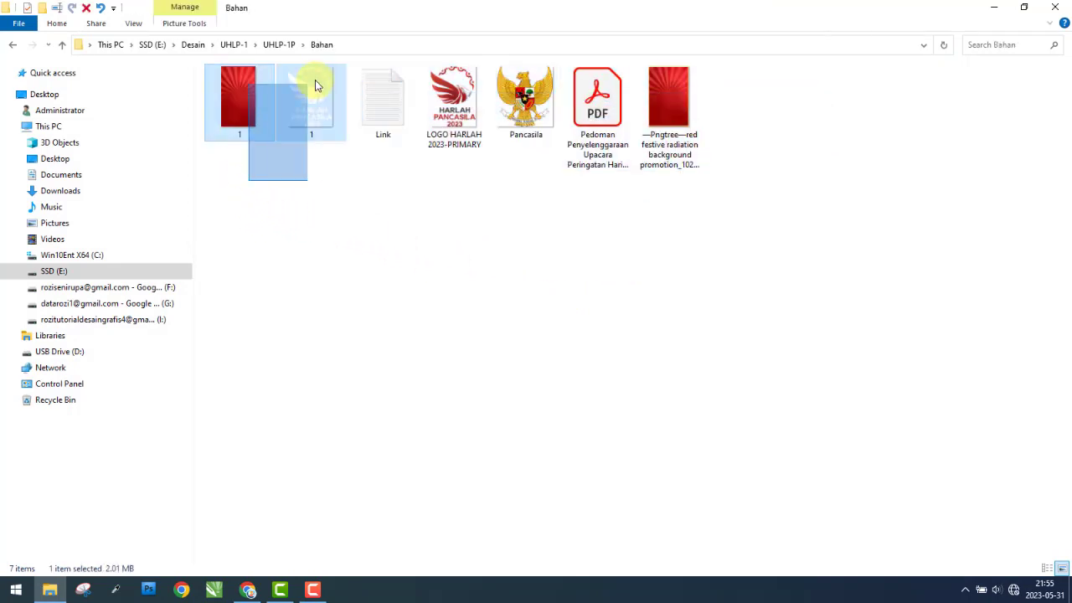
double_click(371, 124)
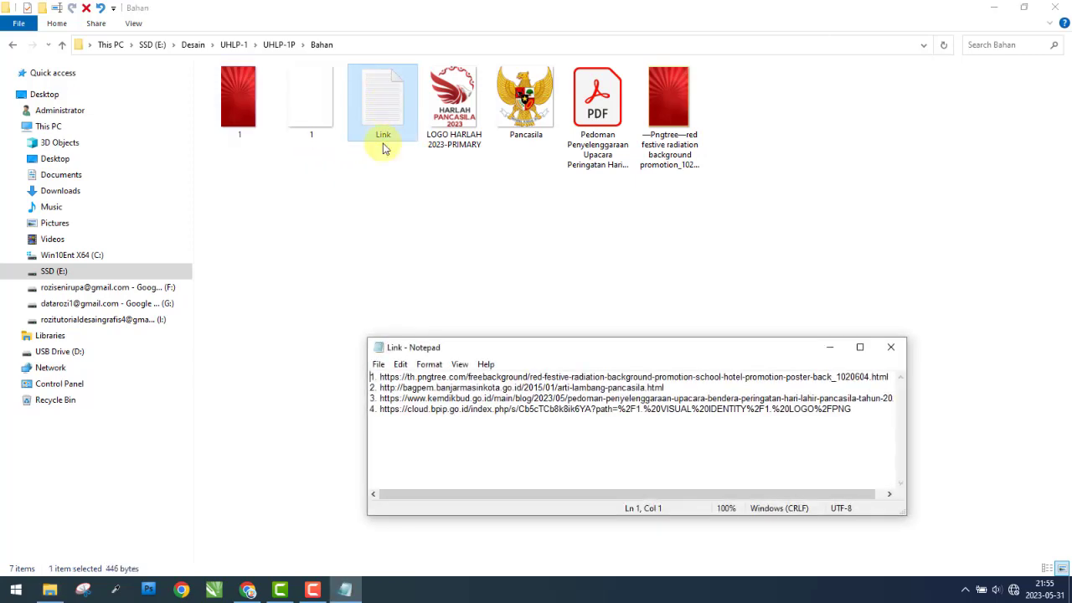
drag(463, 410, 452, 376)
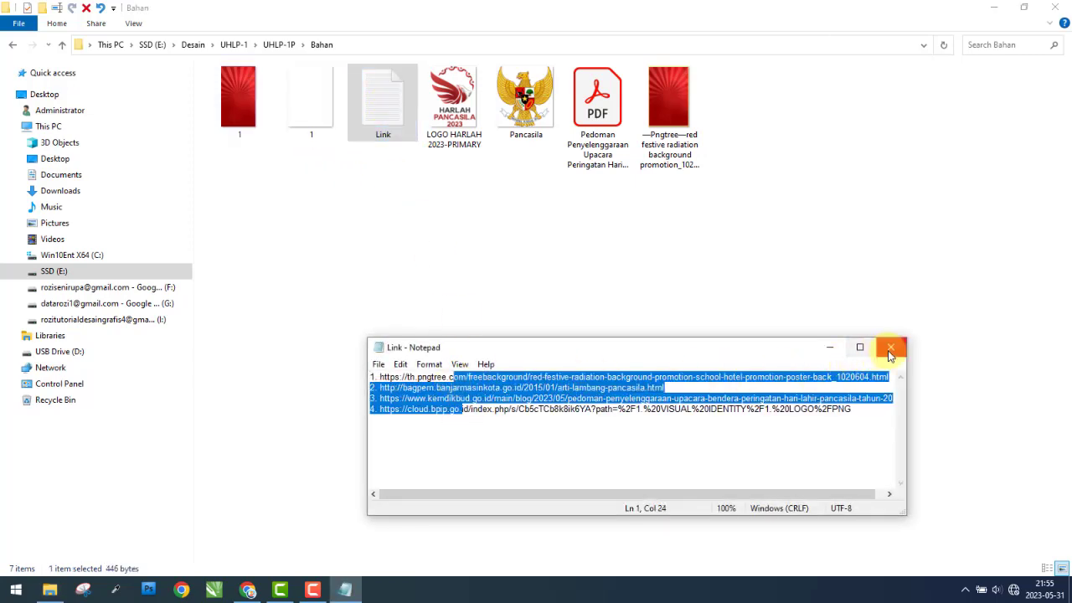
click(890, 346)
Preview the LOGO HARLAH 2023-PRIMARY image and look over the remaining Bahan files
click(452, 111)
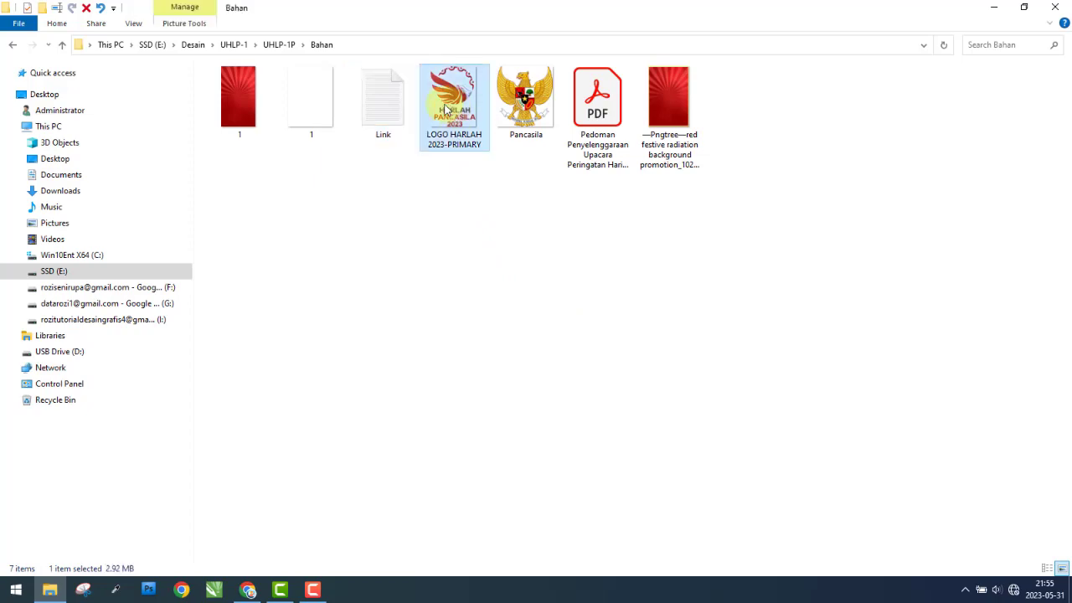
double_click(448, 105)
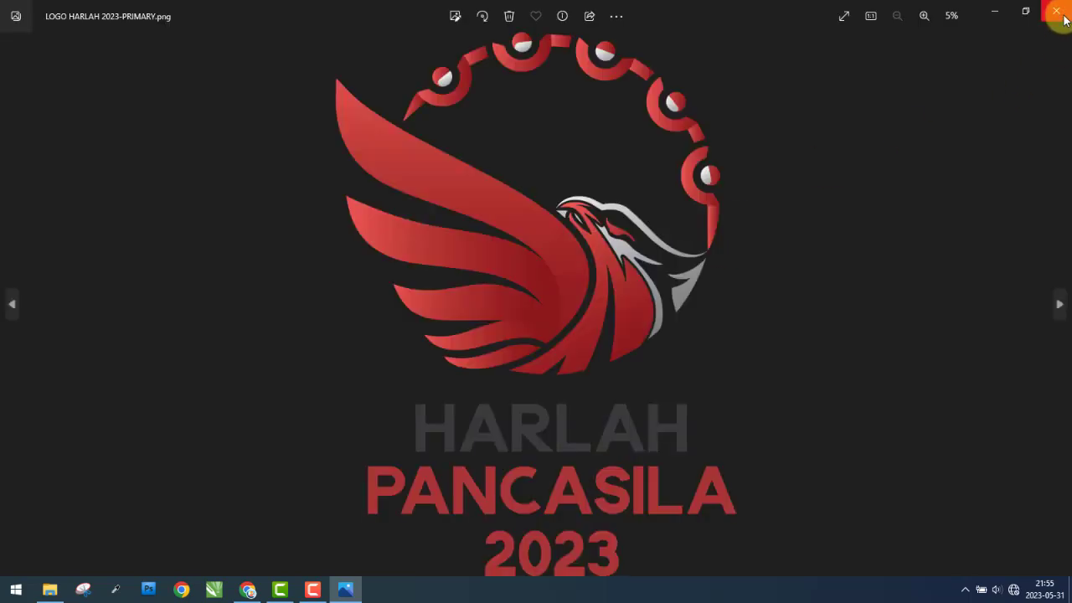
mouse_move(1055, 13)
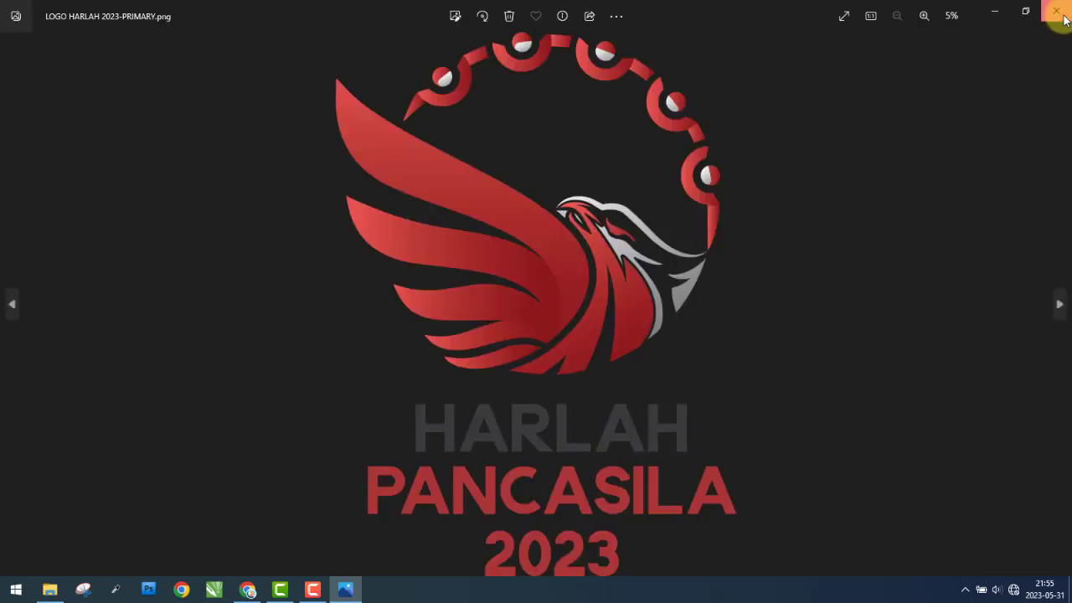
click(1055, 10)
click(519, 120)
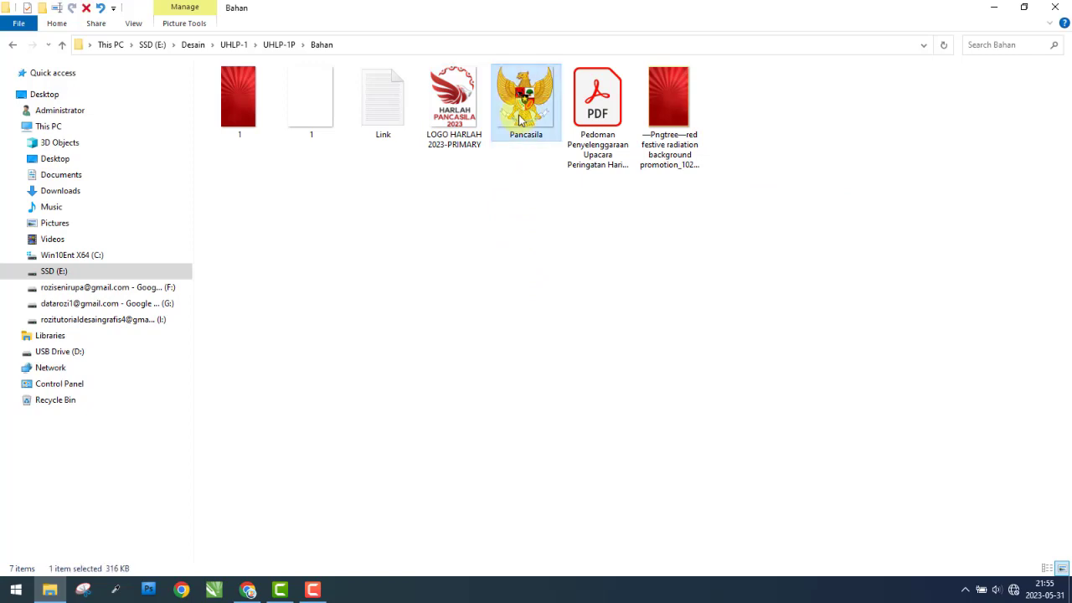
key(Right)
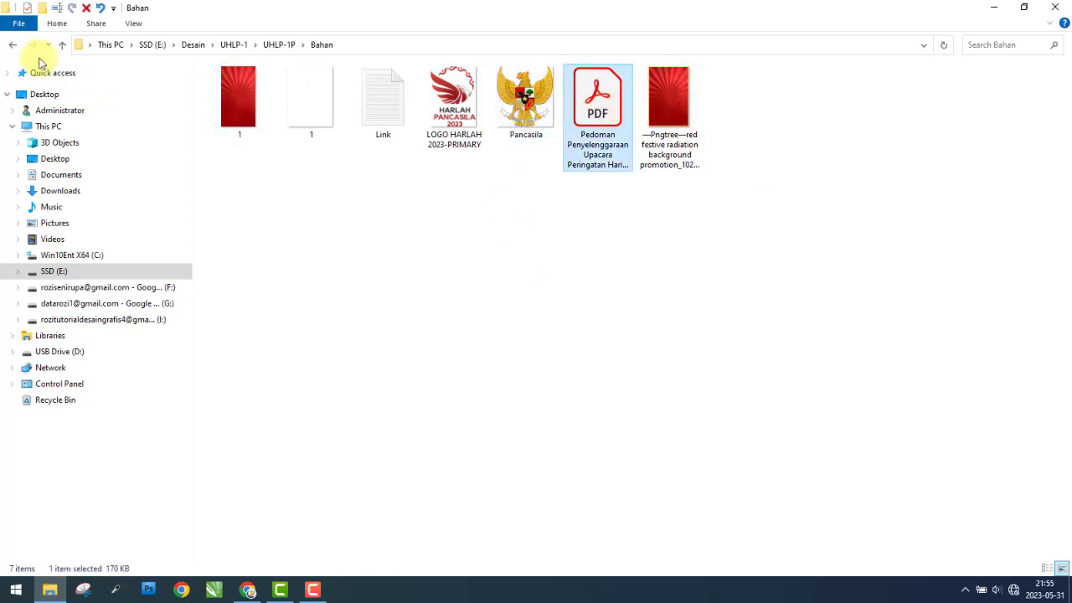
click(13, 44)
Browse the Font, Logo and Medsos folders, ending in UHLP-1P with nothing selected
double_click(295, 113)
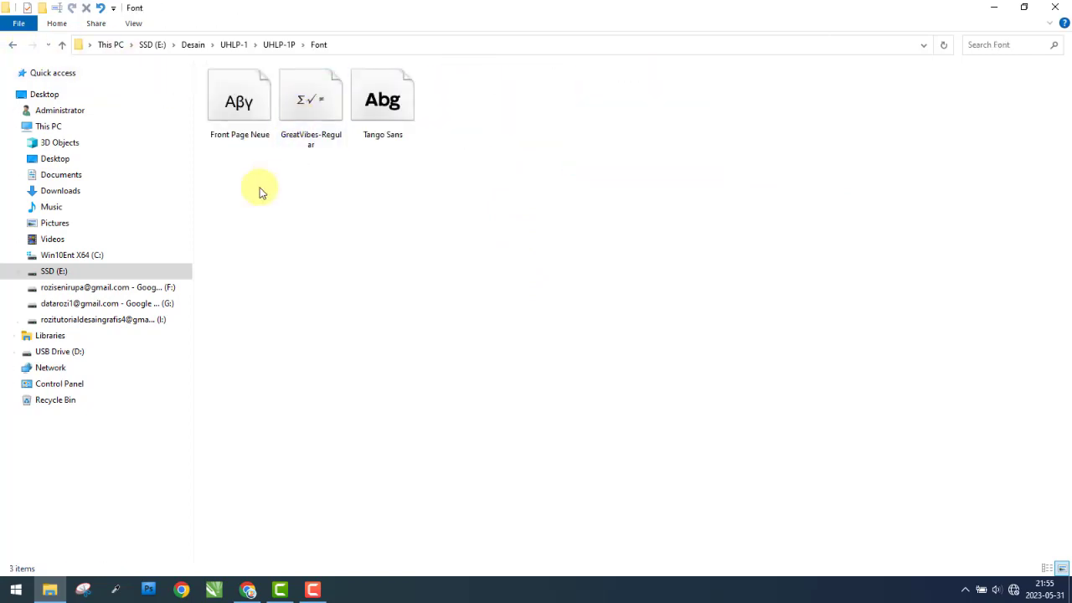
drag(242, 184, 514, 89)
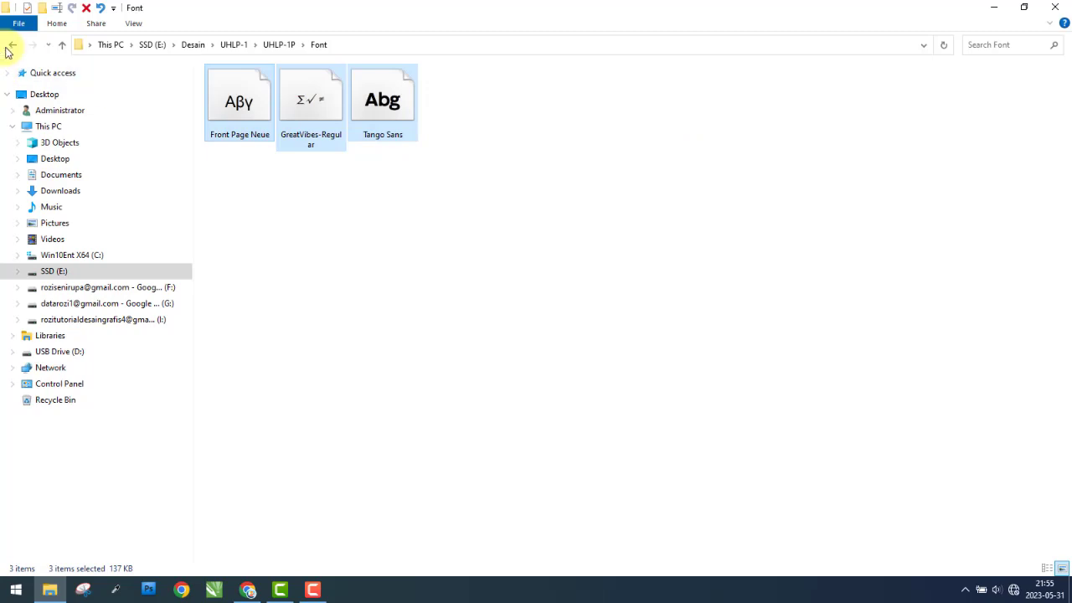
click(12, 45)
double_click(455, 105)
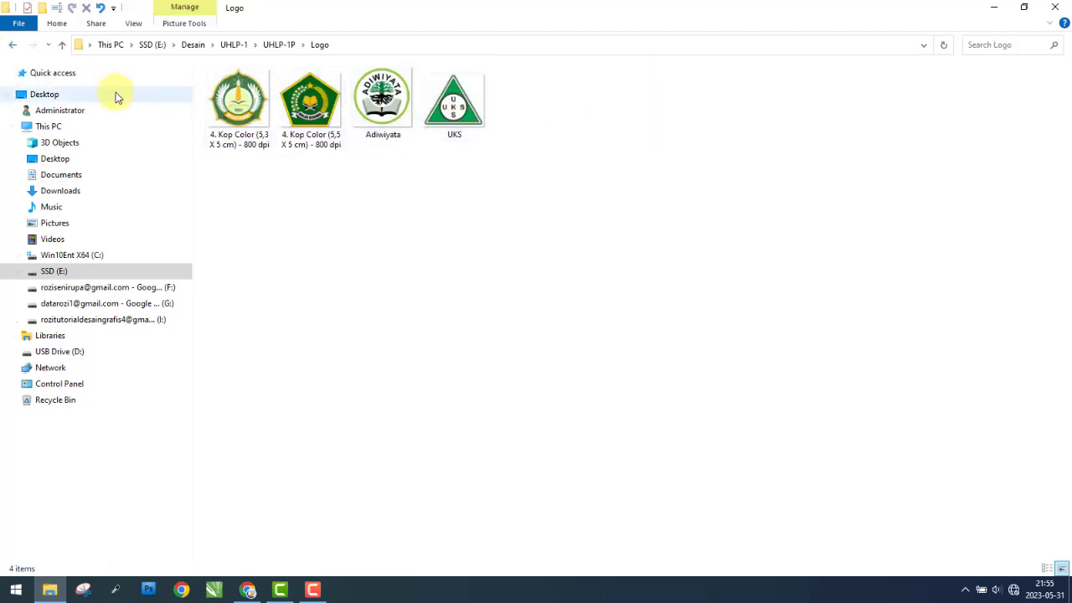
click(12, 45)
double_click(536, 109)
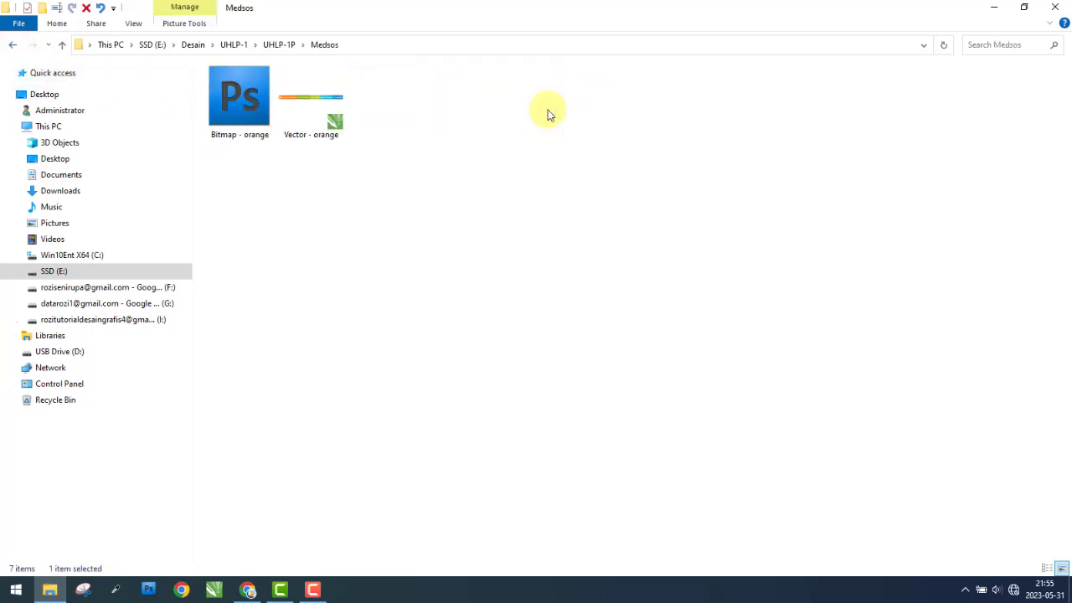
click(13, 45)
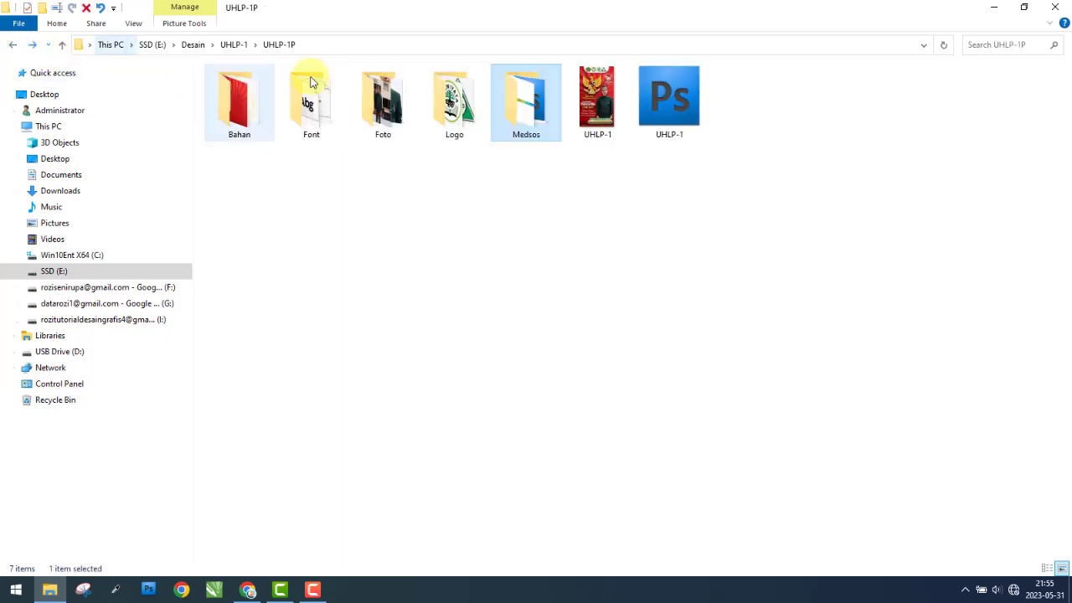
click(653, 220)
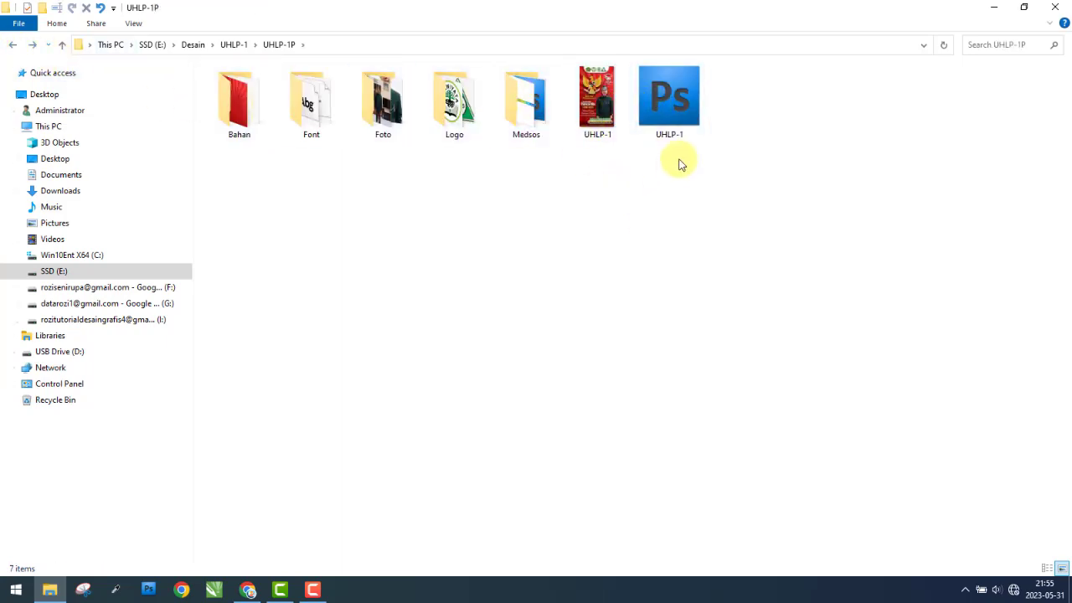
Open UHLP-1.psd and inspect its Image Size: 5 × 8.89 cm at 1000 pixels/inch
click(678, 106)
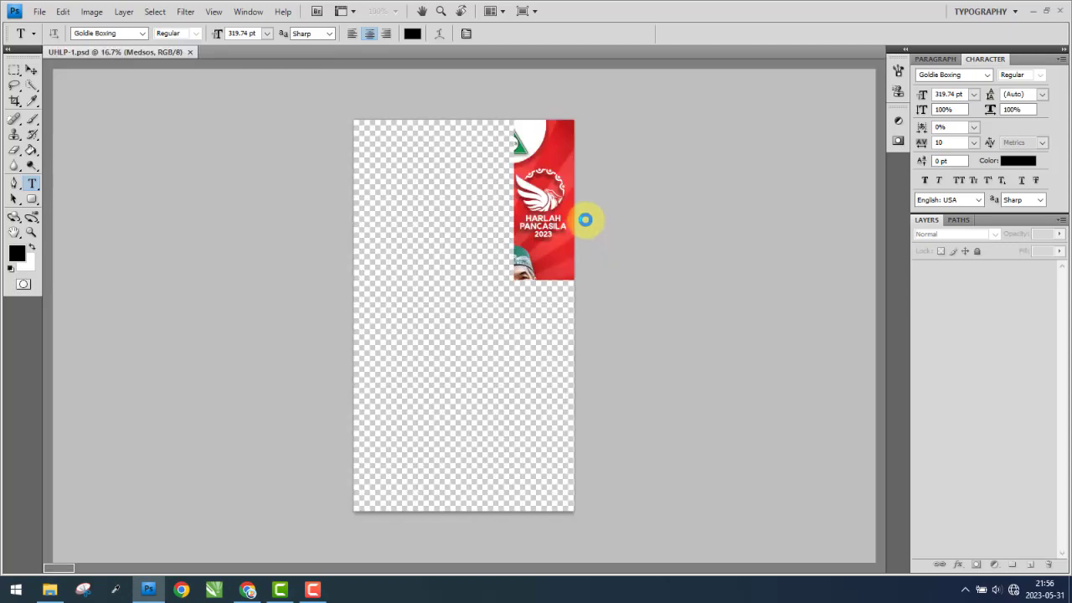
click(31, 71)
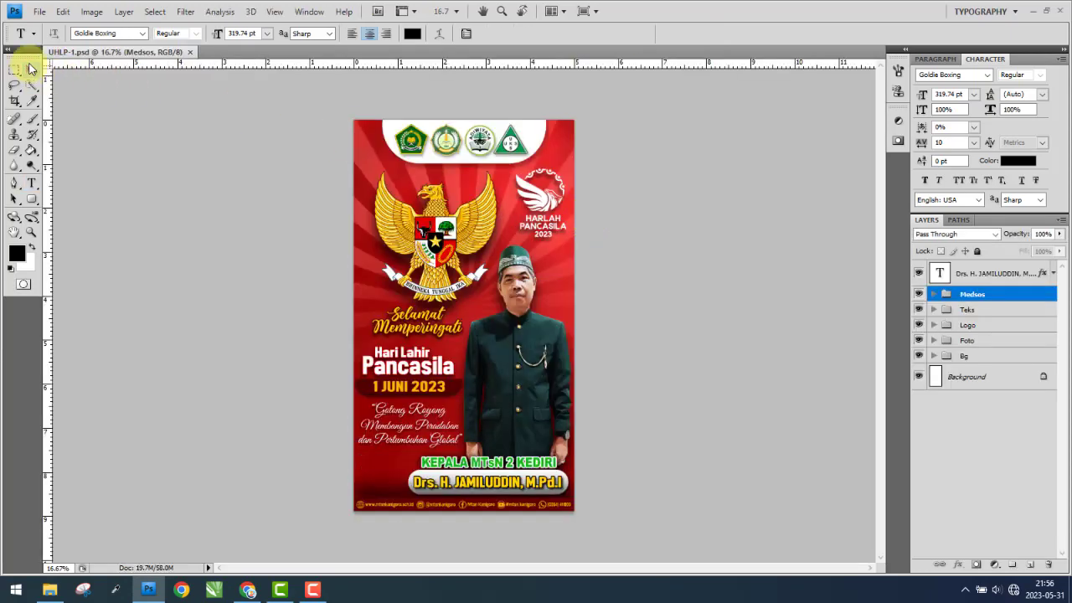
click(91, 12)
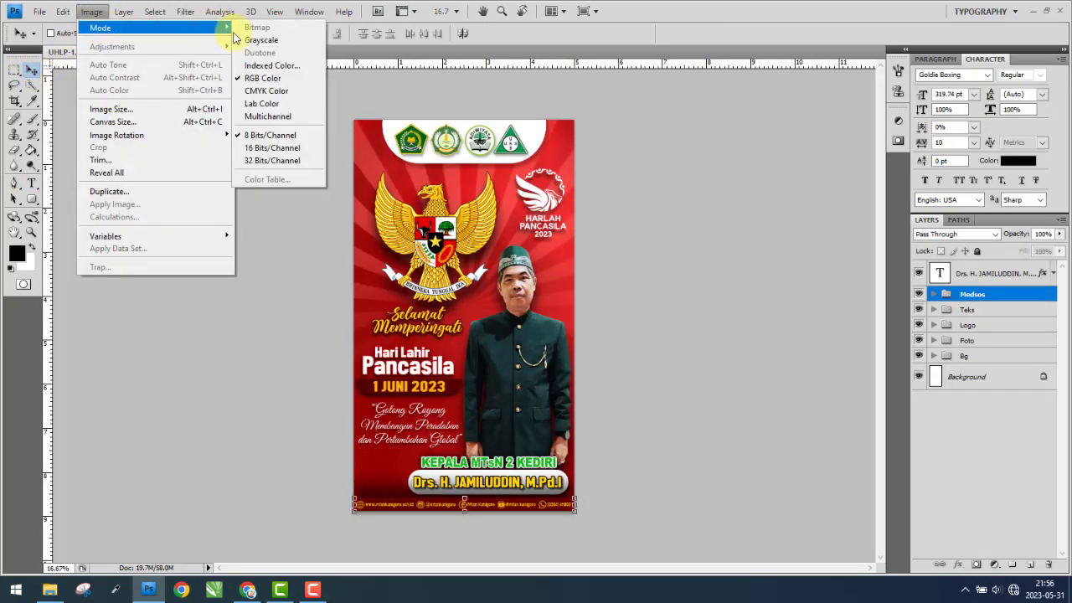
mouse_move(126, 27)
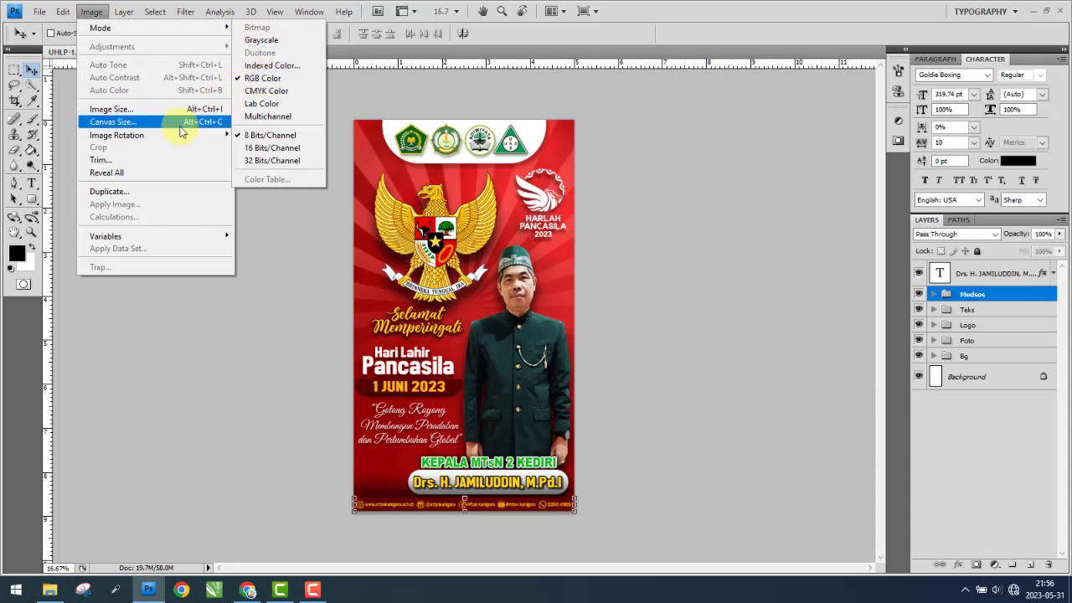
click(150, 109)
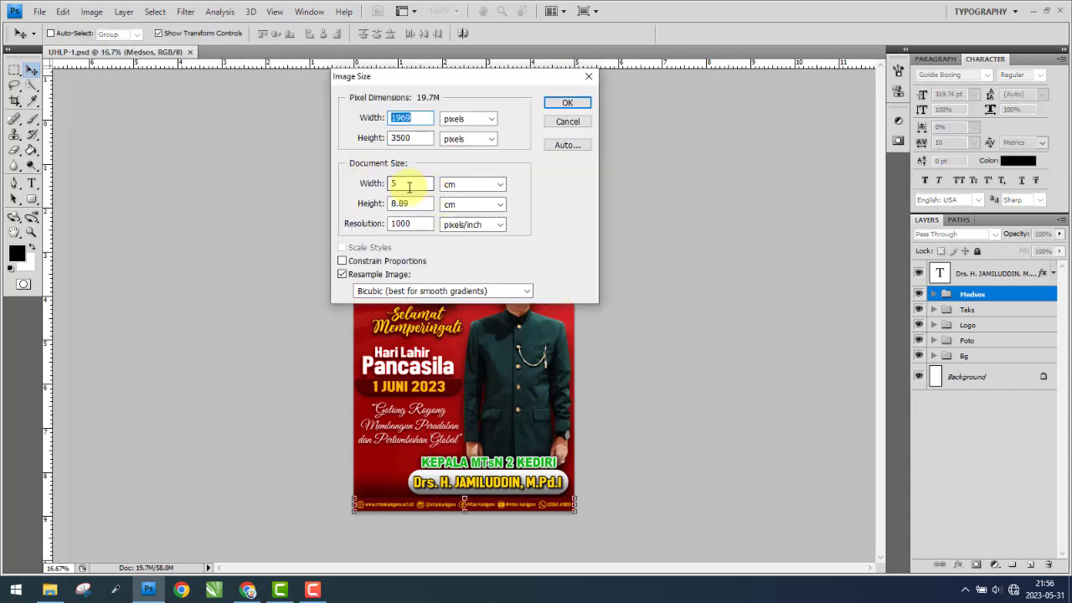
mouse_move(411, 185)
mouse_down()
mouse_move(371, 184)
mouse_move(366, 230)
mouse_up()
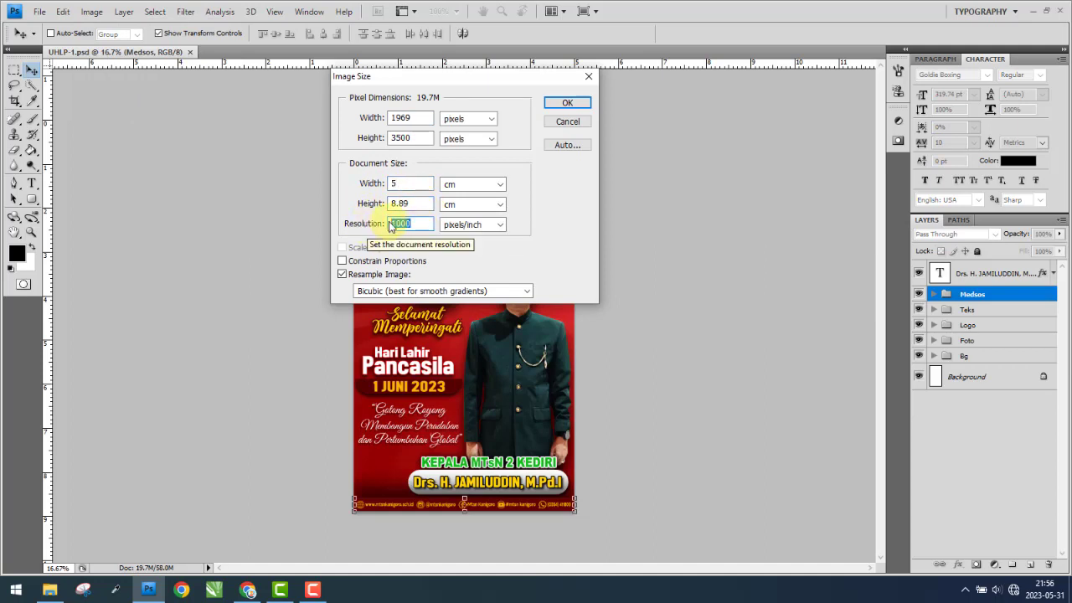
click(408, 222)
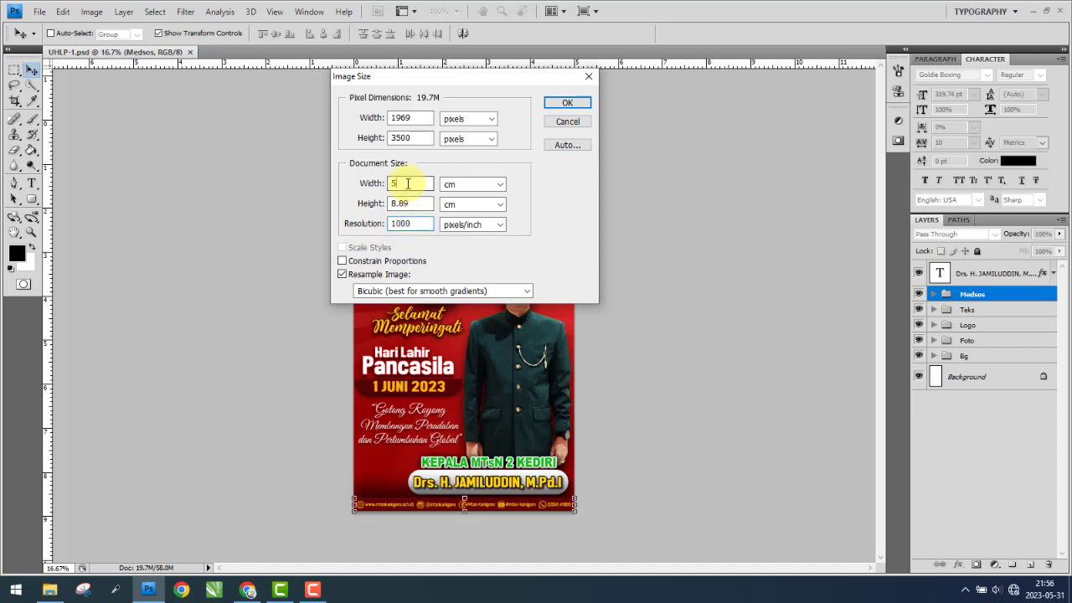
drag(407, 183, 374, 185)
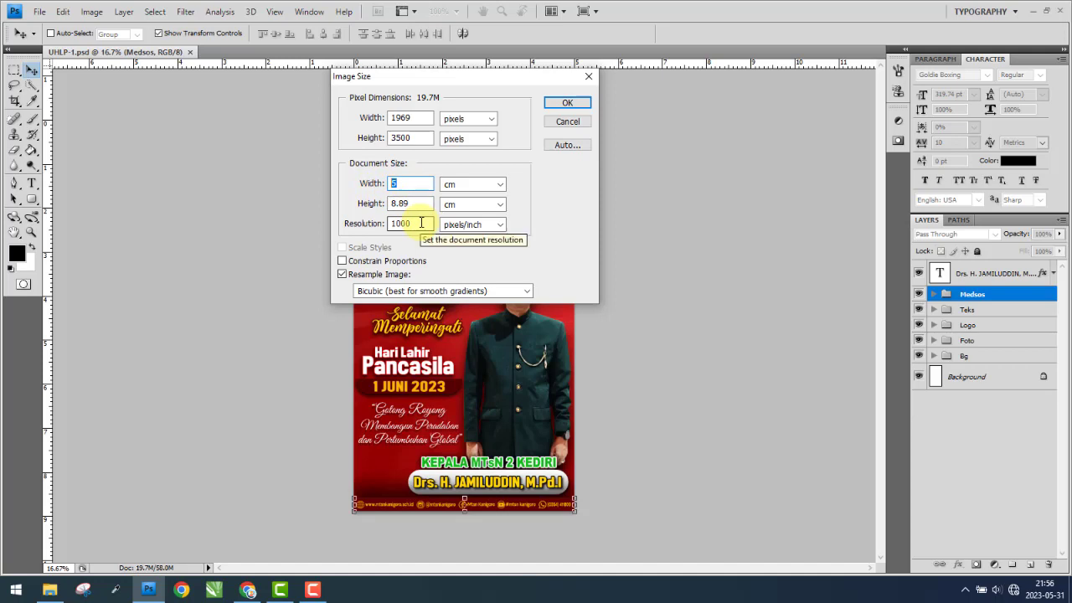
drag(421, 223, 402, 225)
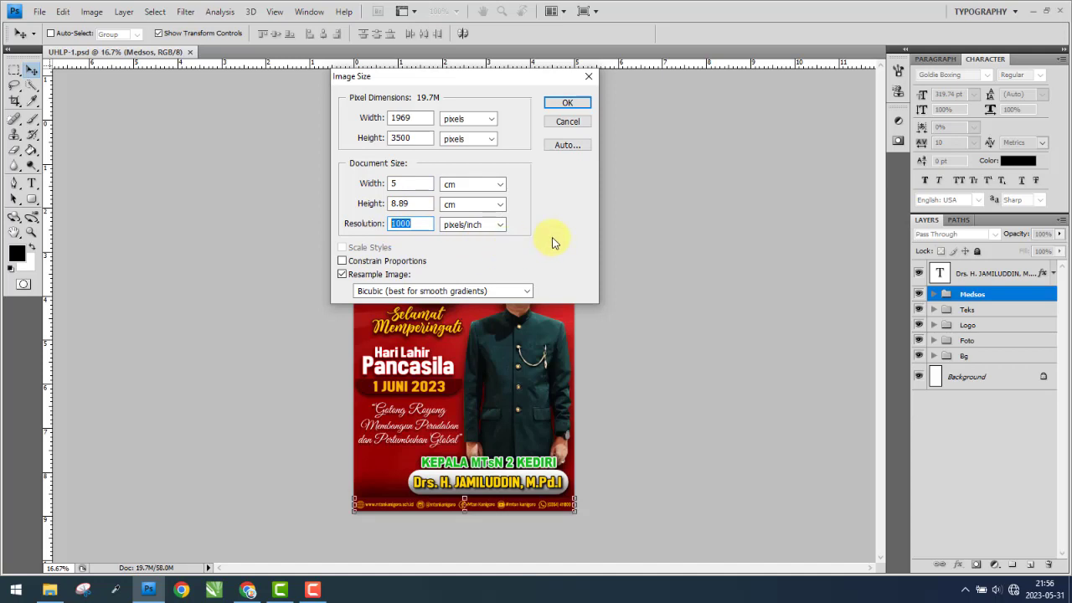
Check the UHLP-1 JPG's size in File Explorer, then minimize the window
click(50, 590)
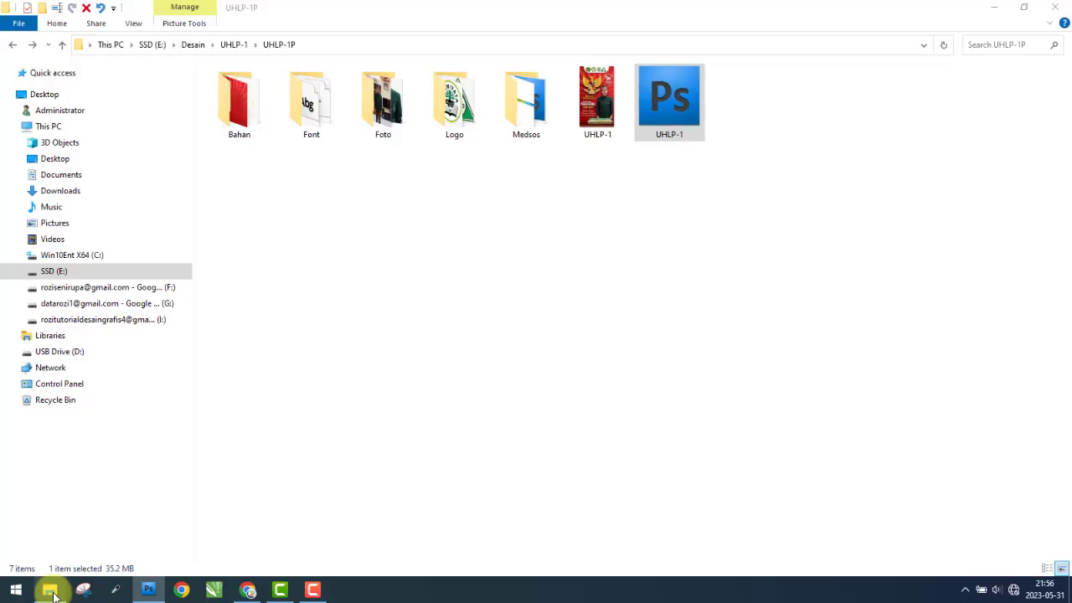
click(576, 133)
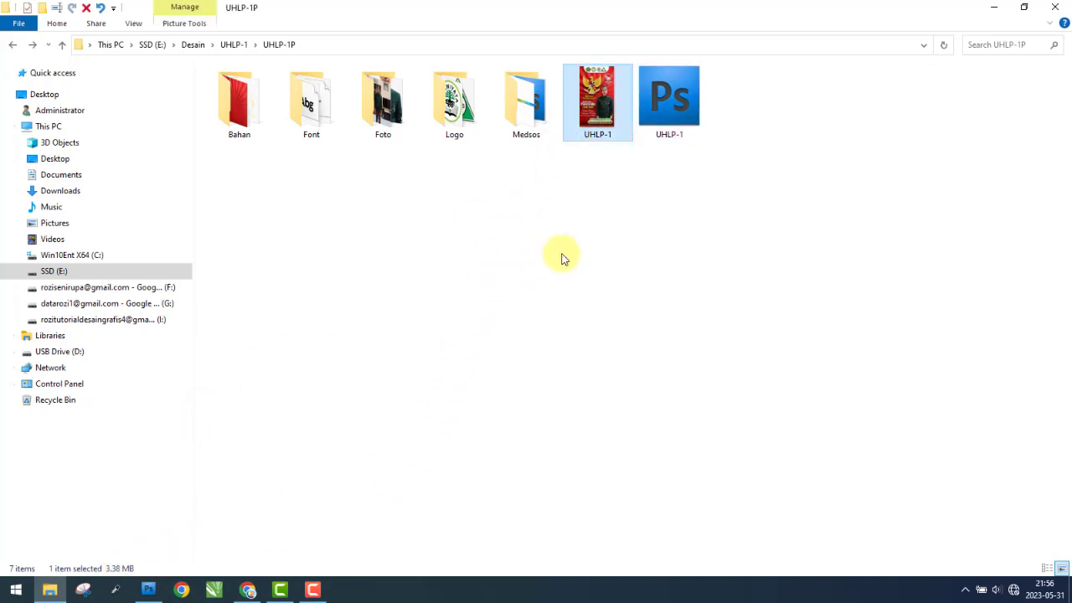
click(996, 14)
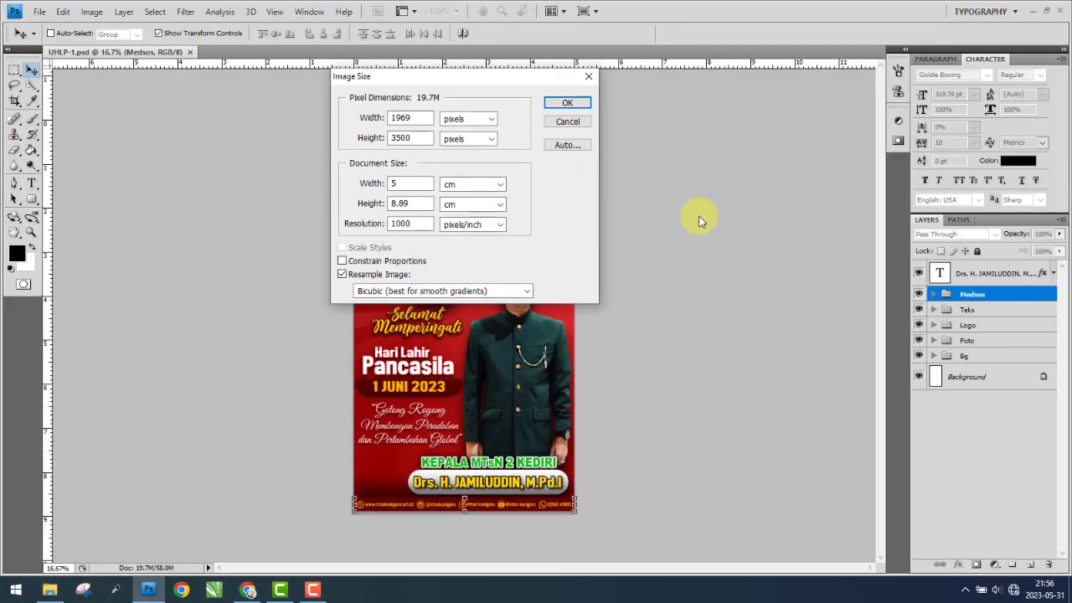
Close Image Size unchanged and inspect the layers inside the Medsos group
click(590, 79)
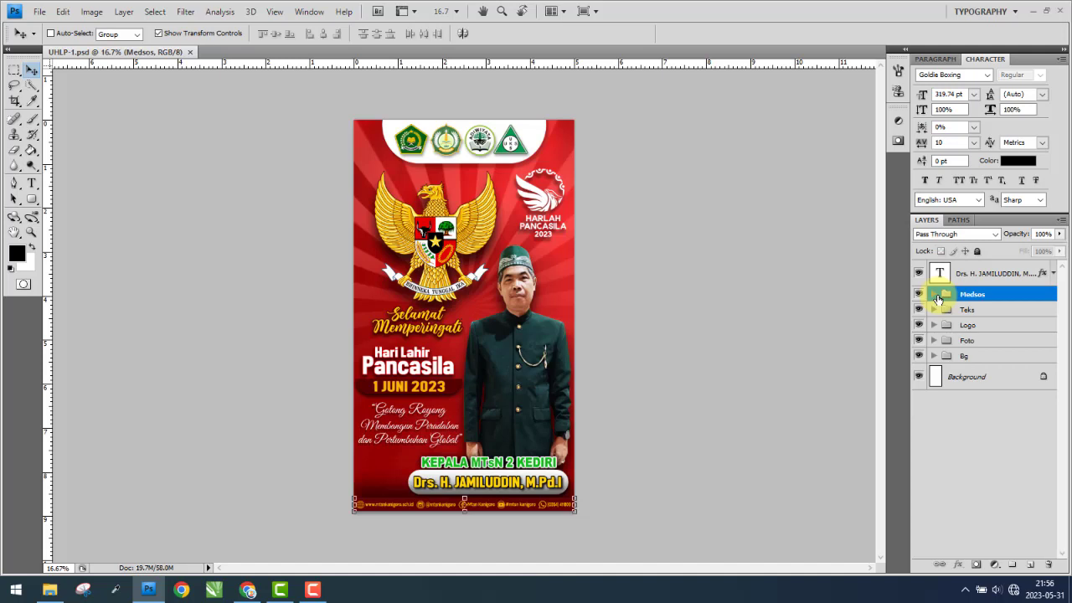
click(935, 296)
scroll(994, 418, down, 3)
scroll(996, 428, down, 3)
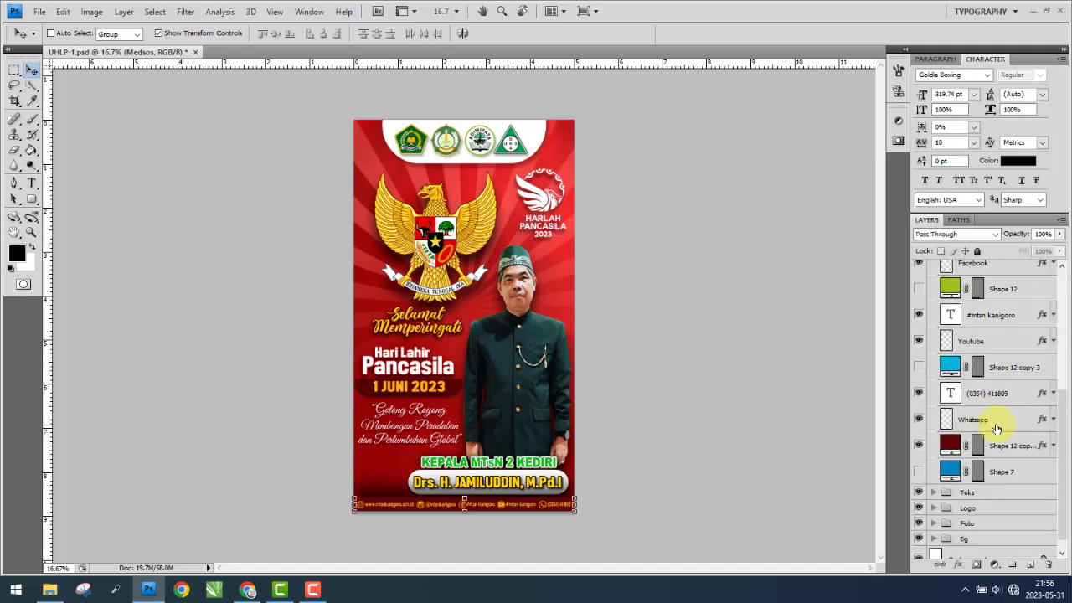
scroll(995, 428, up, 5)
scroll(938, 313, up, 2)
click(935, 295)
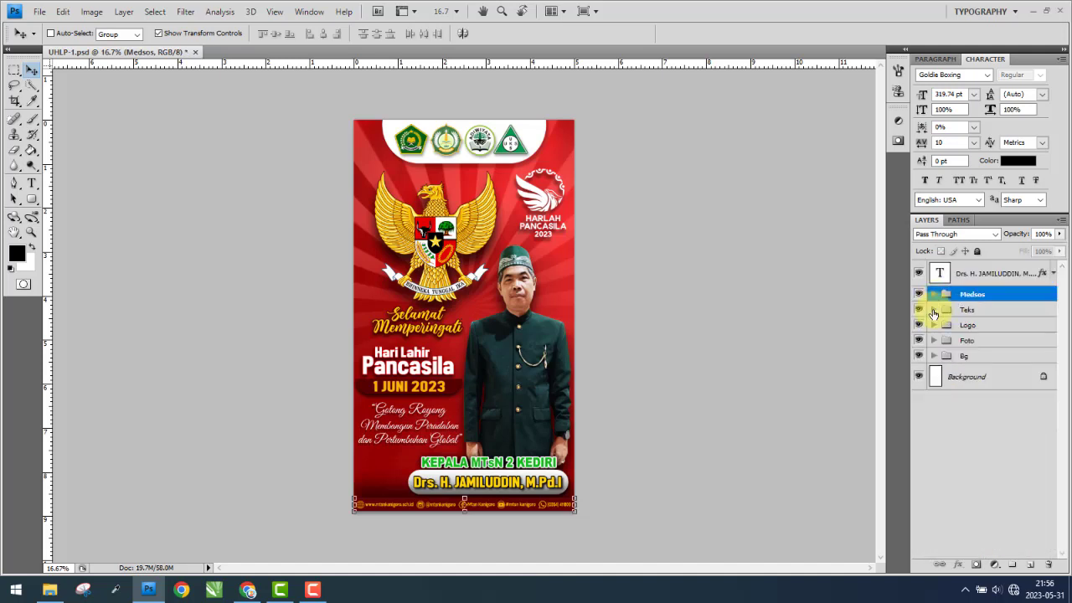
Expand and collapse the Teks, Logo, Bg and Foto layer groups
click(934, 310)
click(934, 310)
click(934, 325)
click(933, 326)
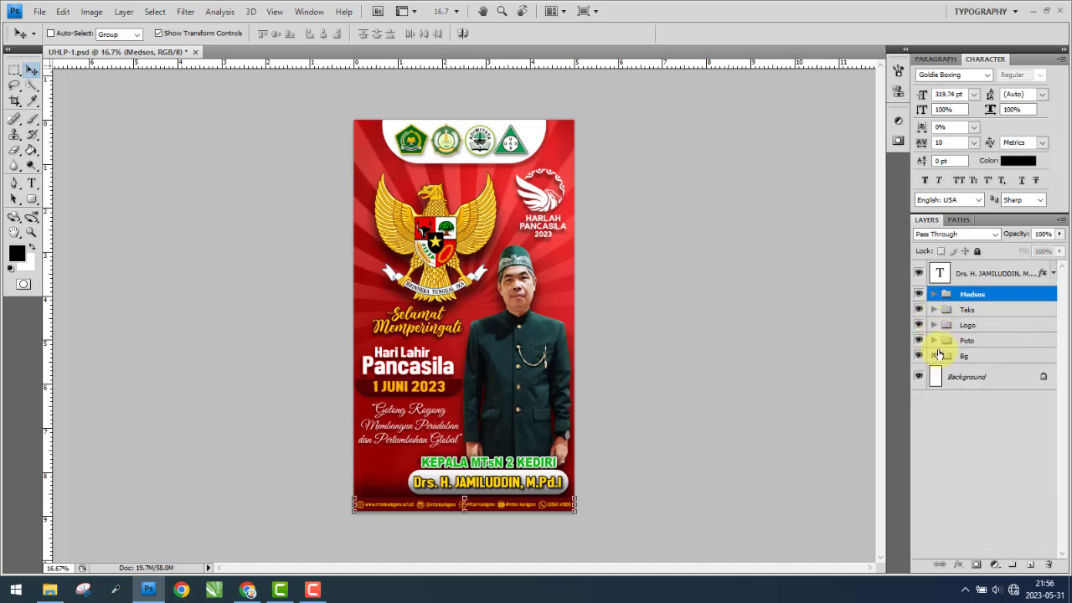
click(935, 357)
click(934, 340)
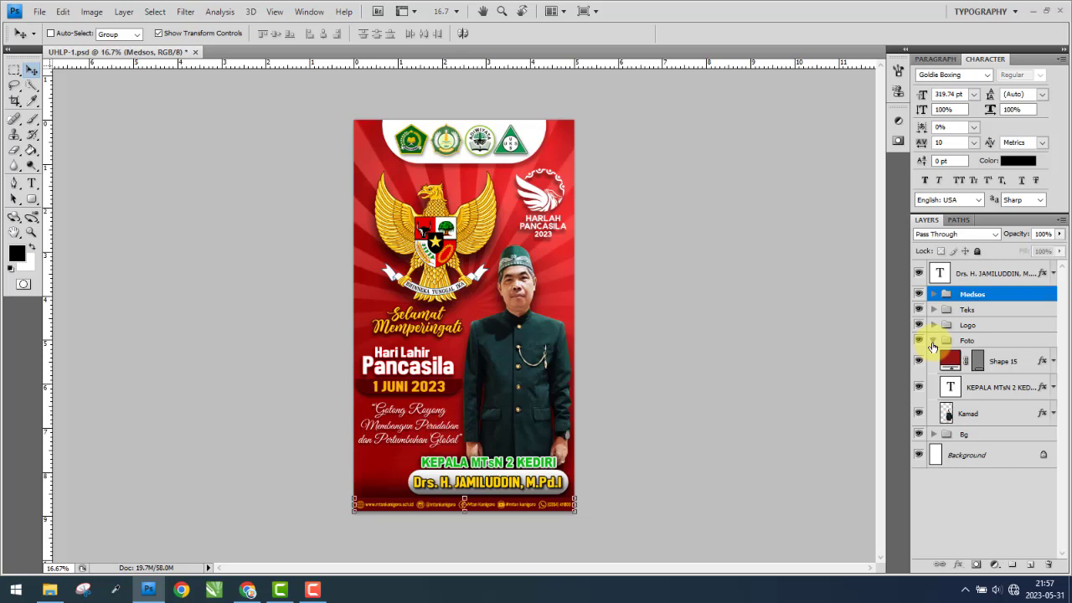
click(934, 341)
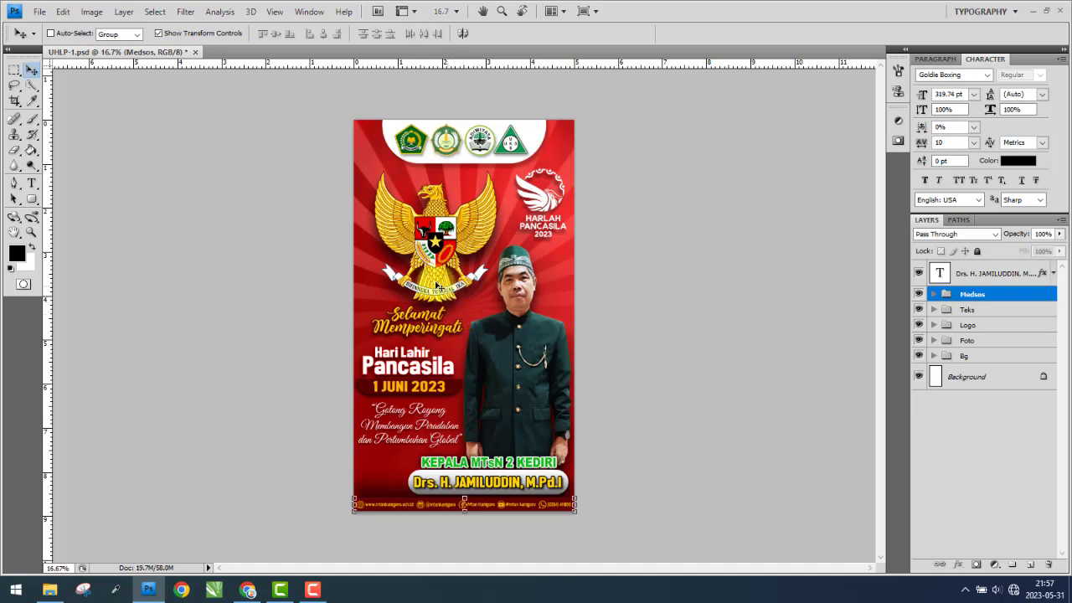
Create a new folder named UHLP-1C inside UHLP-1, shown as large icons
click(1032, 11)
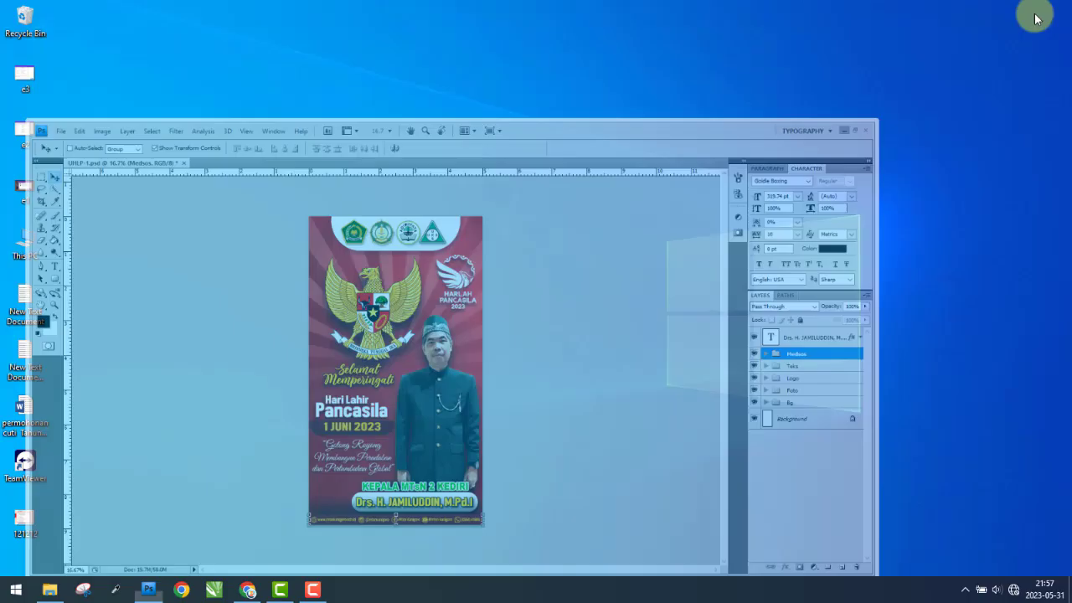
click(59, 587)
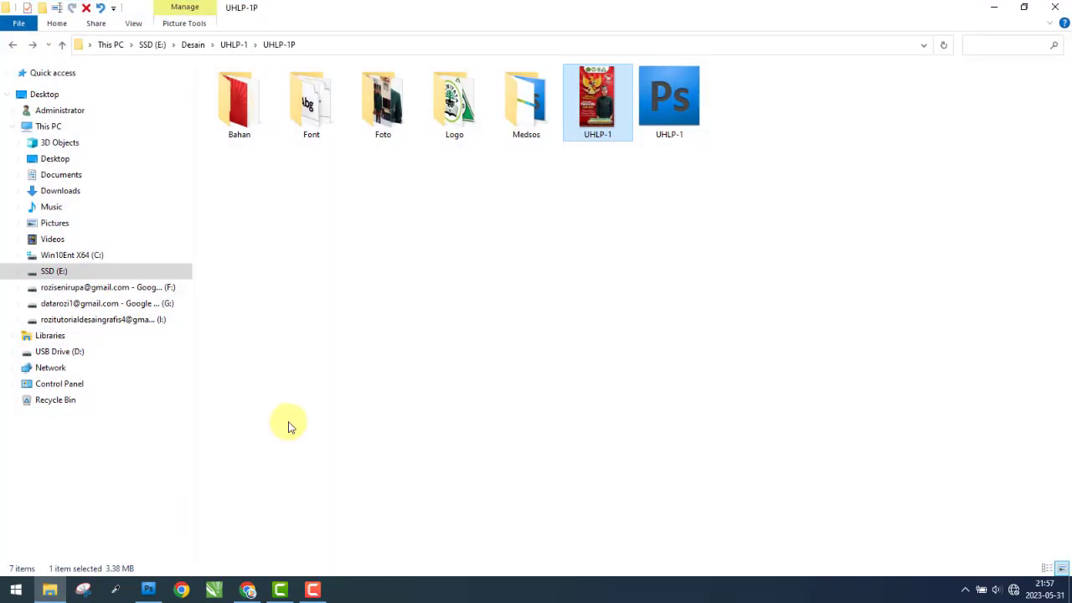
click(10, 46)
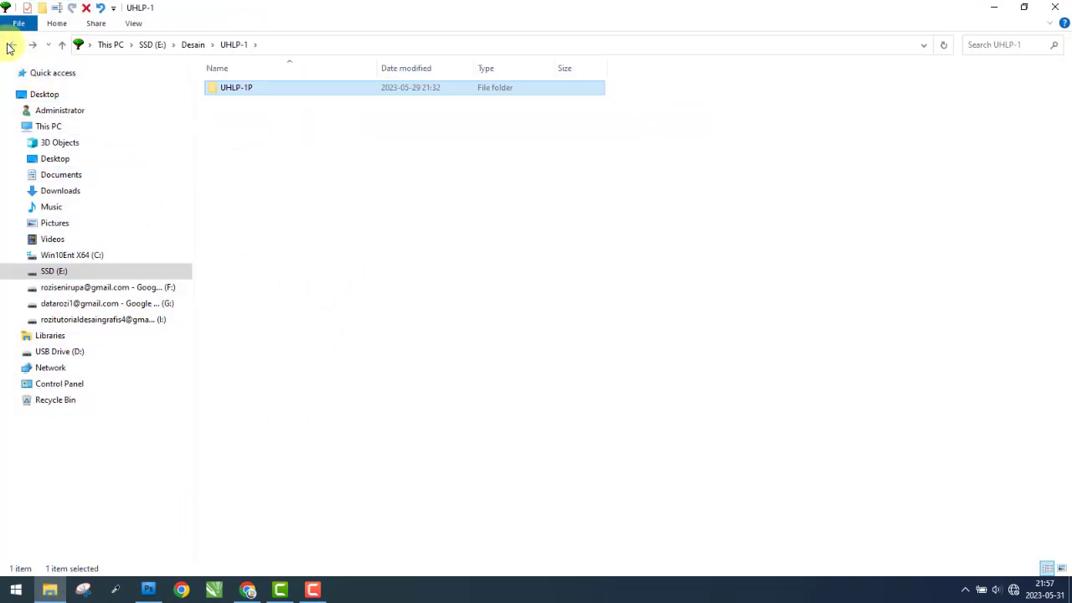
click(133, 23)
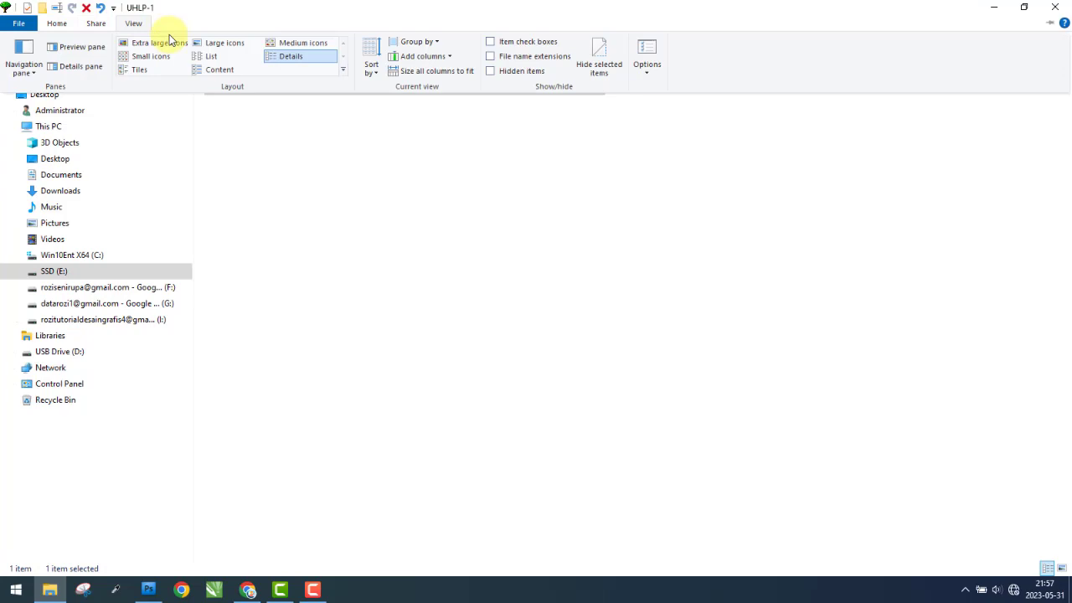
click(216, 50)
click(265, 207)
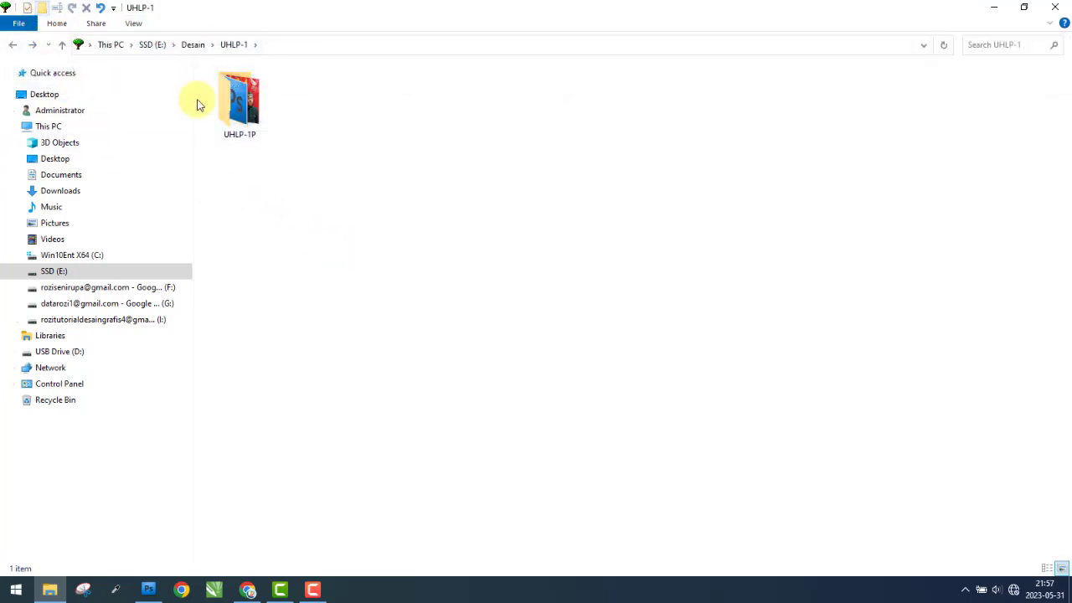
key(ctrl+shift+n)
text(UHLP-1C)
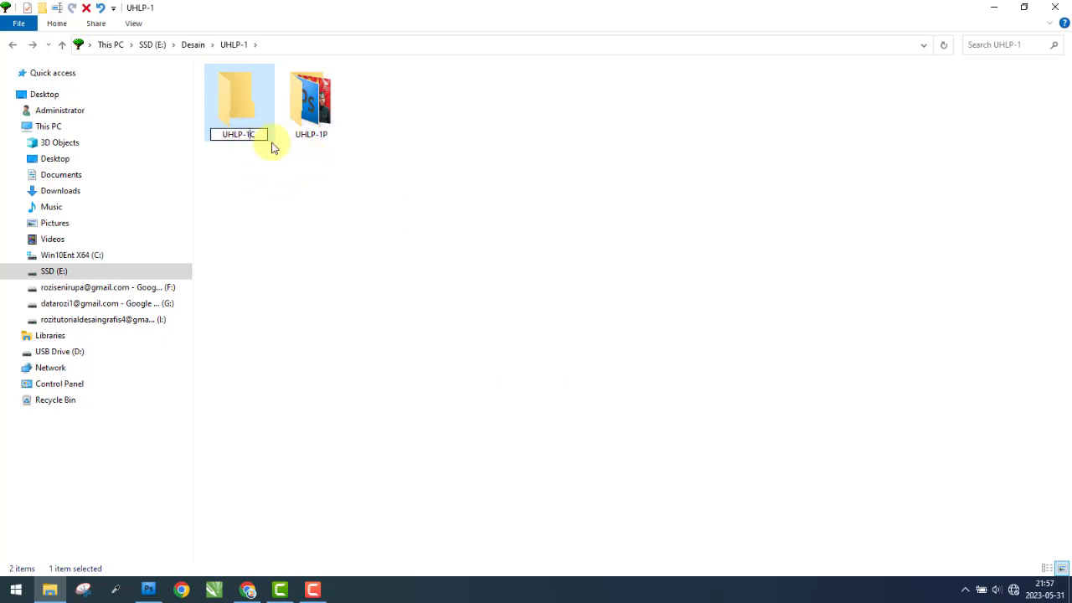
key(Return)
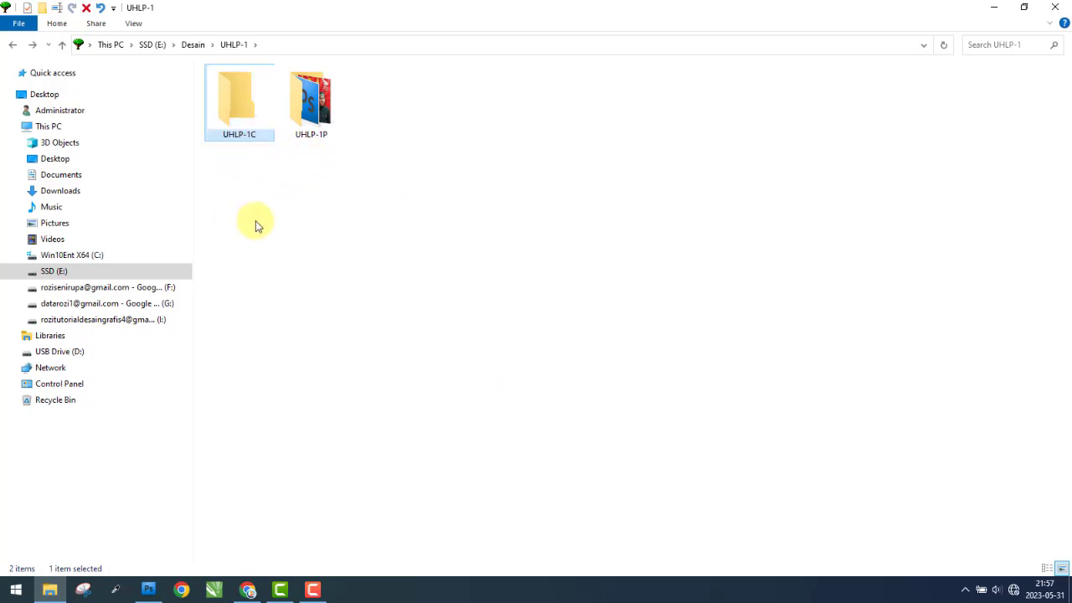
Copy the six UHLP-1P assets, excluding the Photoshop file, into UHLP-1C
double_click(310, 113)
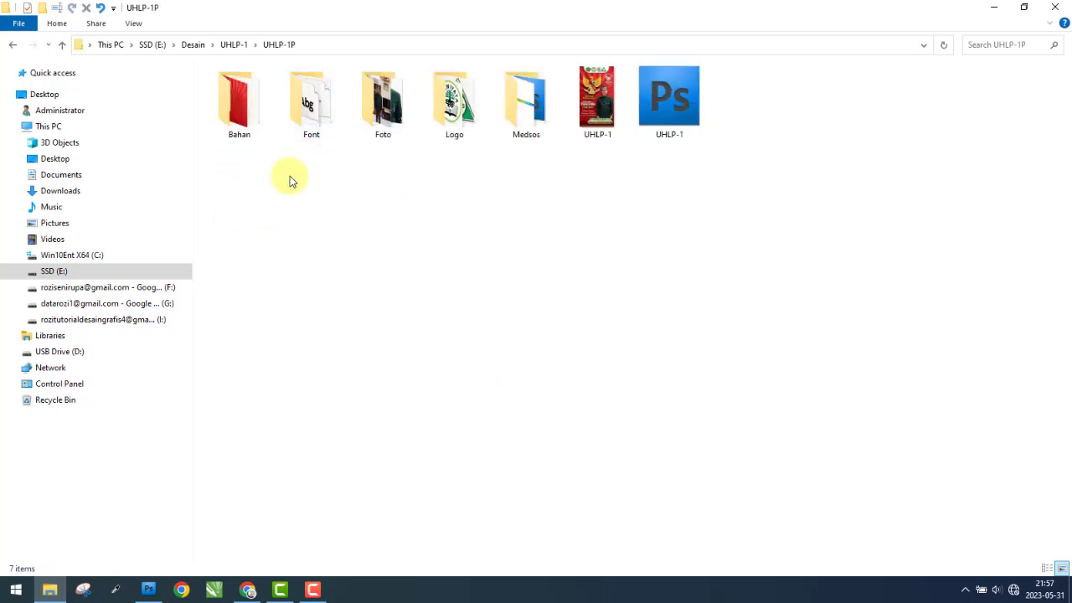
drag(237, 165, 596, 80)
right_click(604, 100)
click(634, 383)
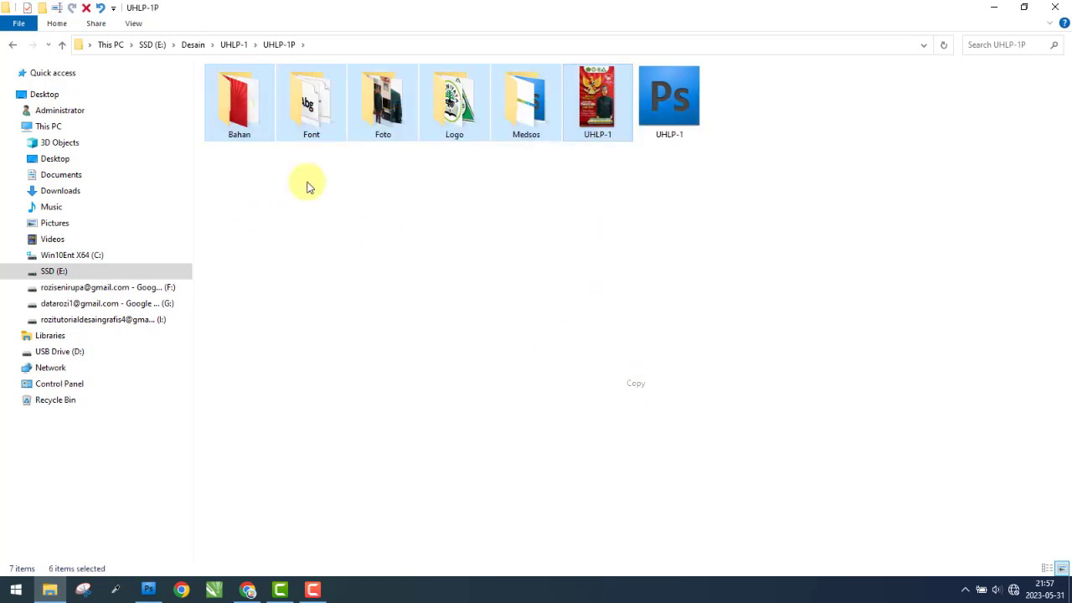
click(15, 46)
click(237, 87)
double_click(236, 86)
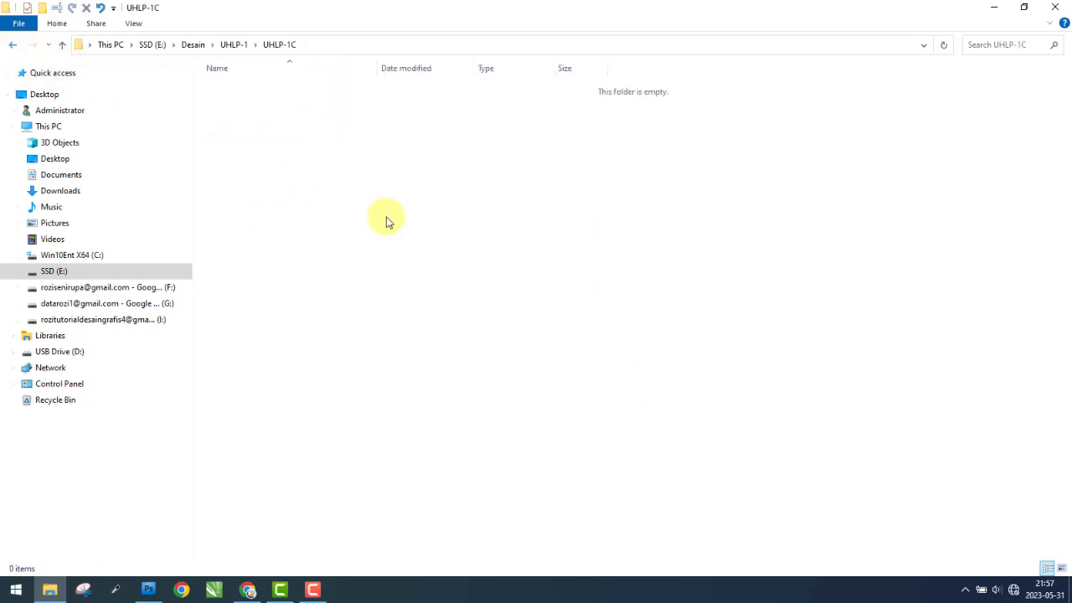
right_click(388, 219)
click(414, 309)
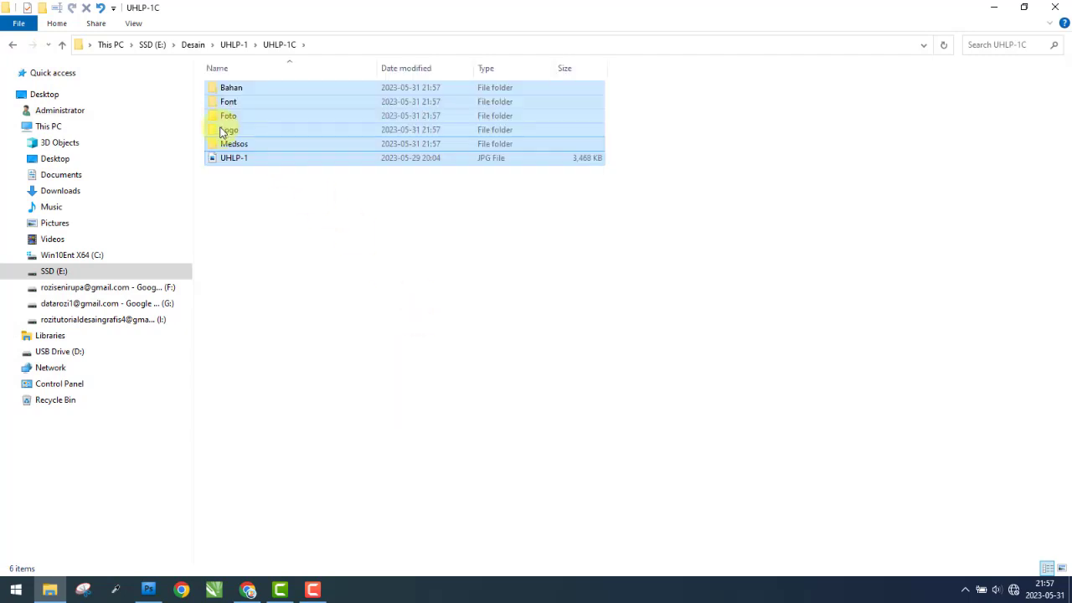
Show UHLP-1C's contents as large icons and launch CorelDRAW X7
click(133, 22)
click(219, 40)
click(318, 246)
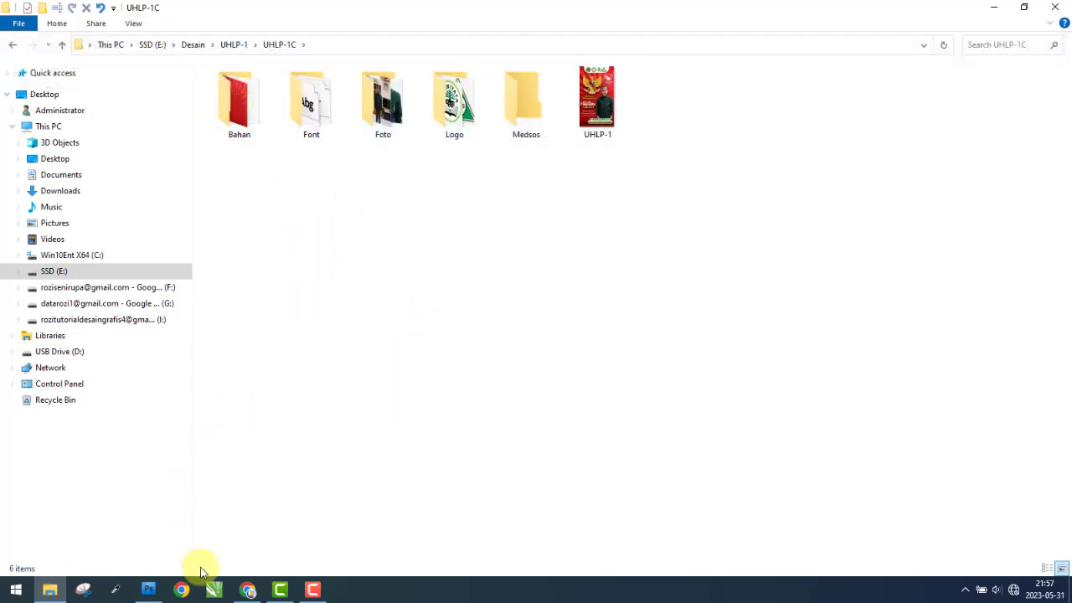
click(228, 583)
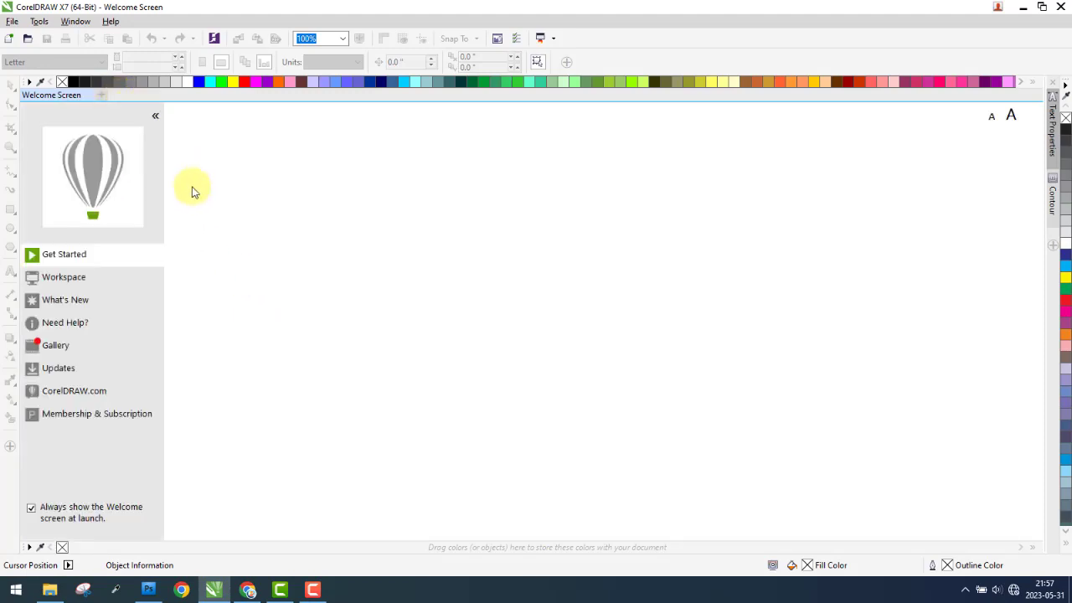
Begin a new UHLP-1 document at 5.0 × 8.85 cm and bring Photoshop forward to compare
click(203, 258)
text(UHLP-1)
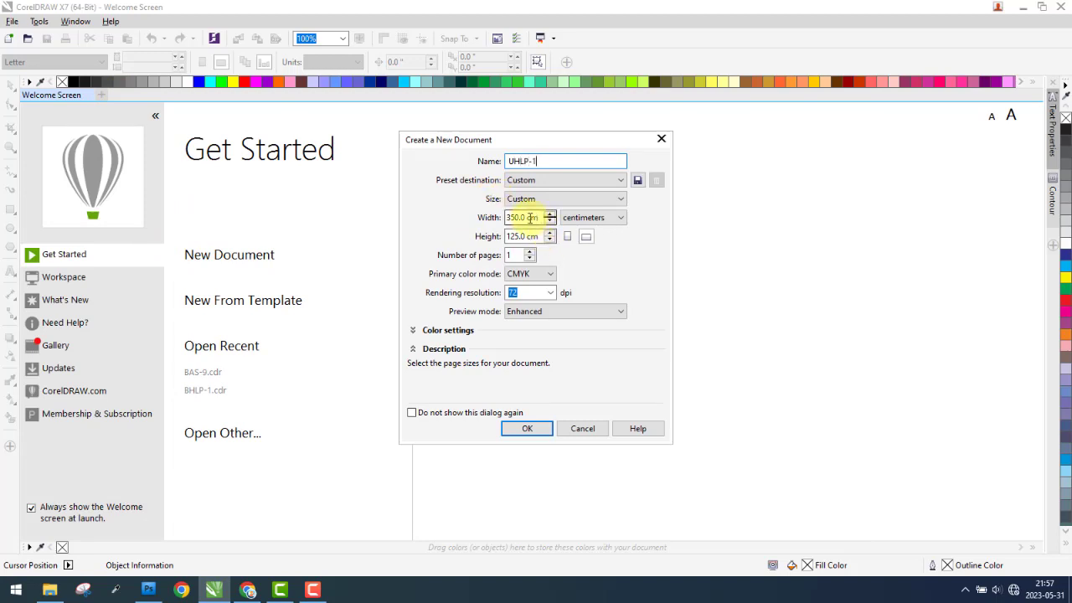
text(5)
click(528, 237)
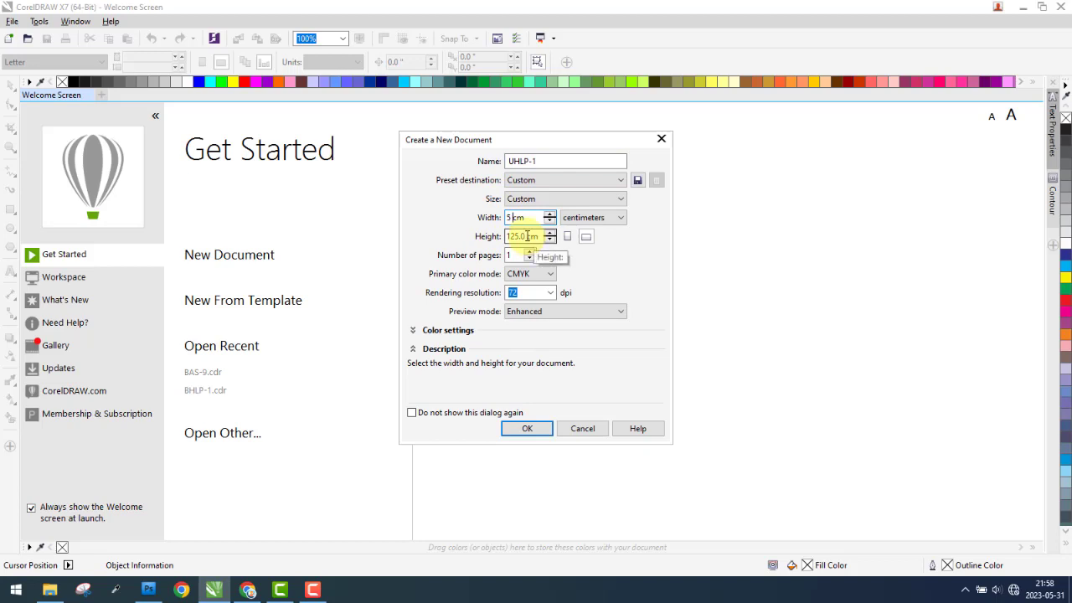
click(527, 237)
text(8.85)
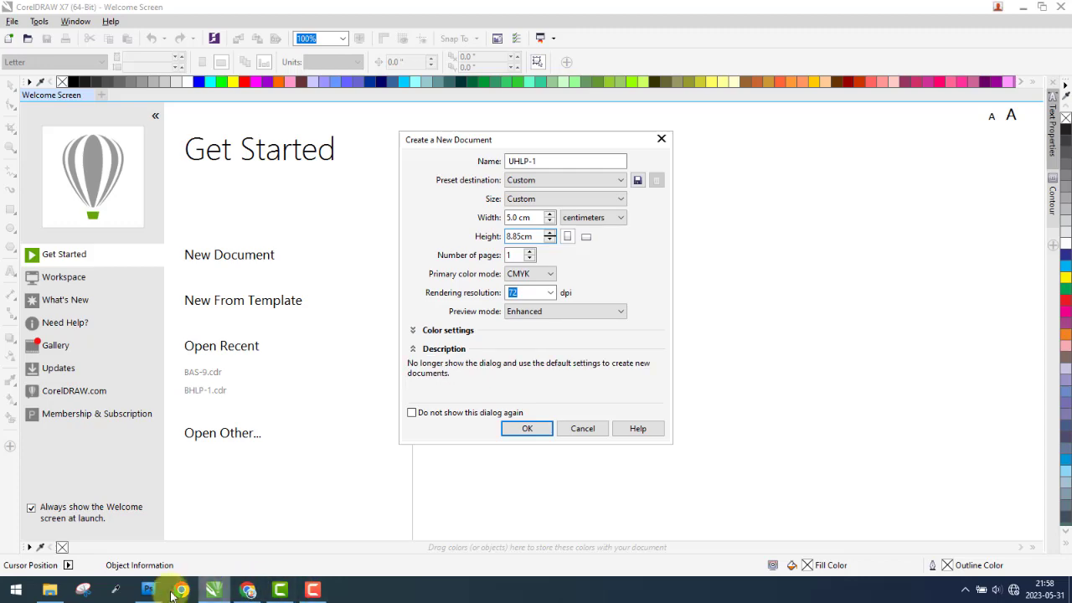
click(148, 590)
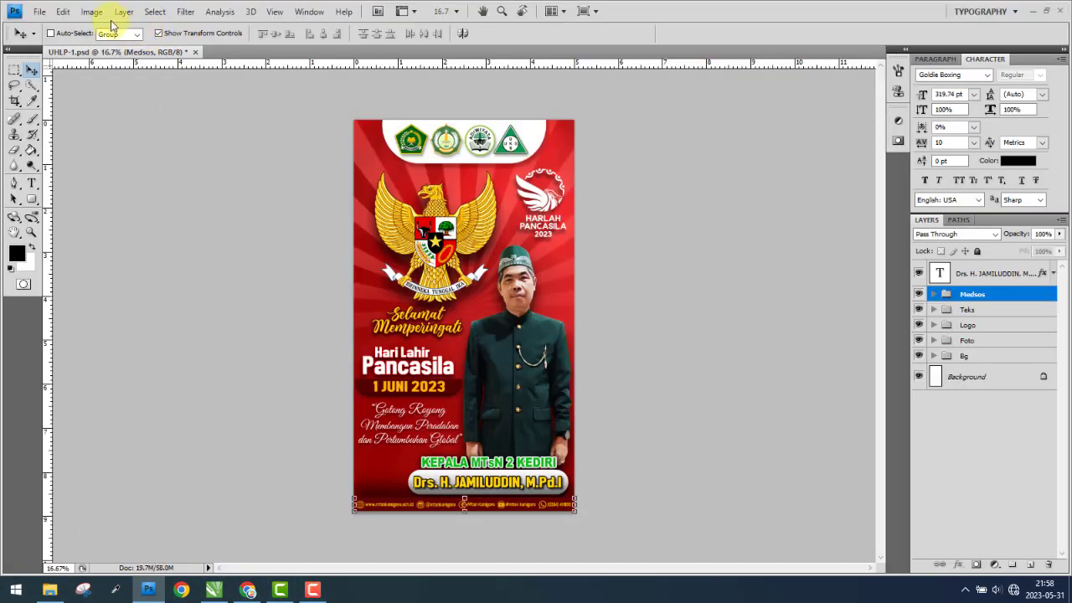
Check the poster's Canvas Size and Image Size: 5 × 8.89 cm at 1000 ppi
click(91, 11)
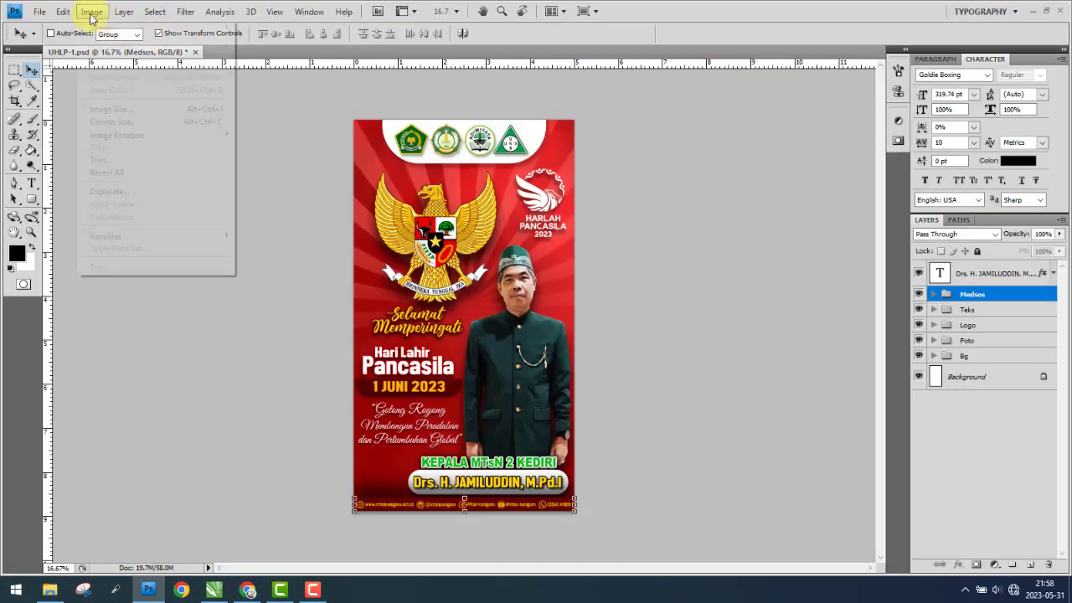
click(109, 121)
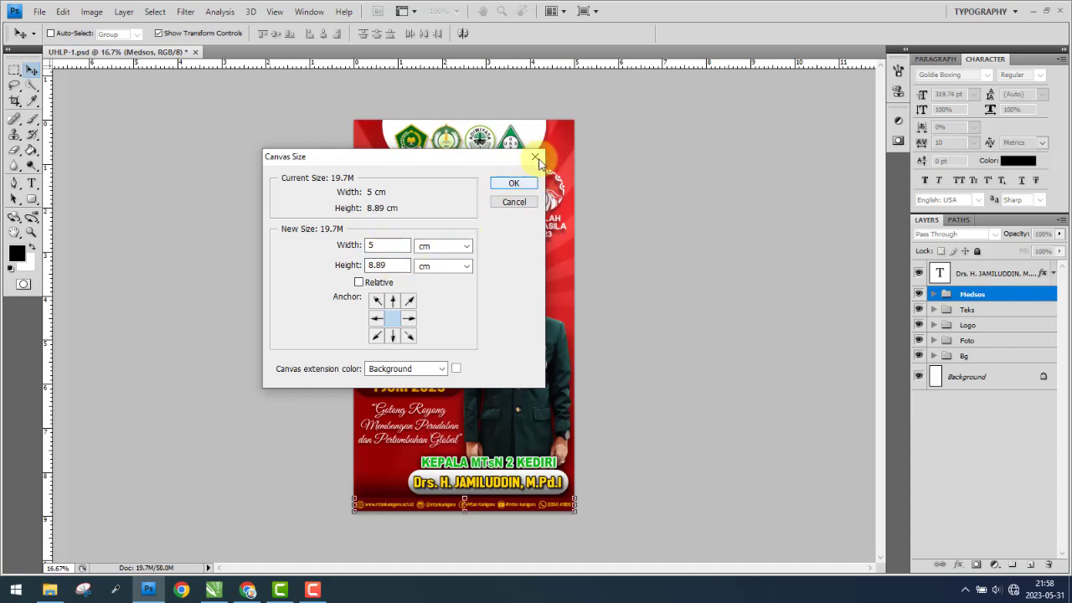
click(514, 183)
click(92, 11)
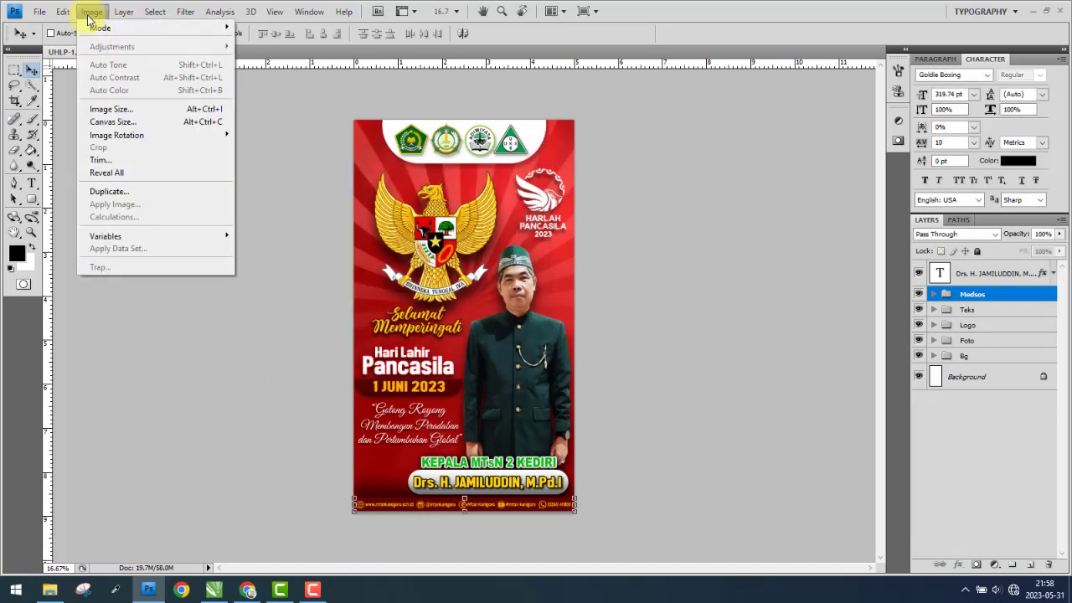
click(111, 109)
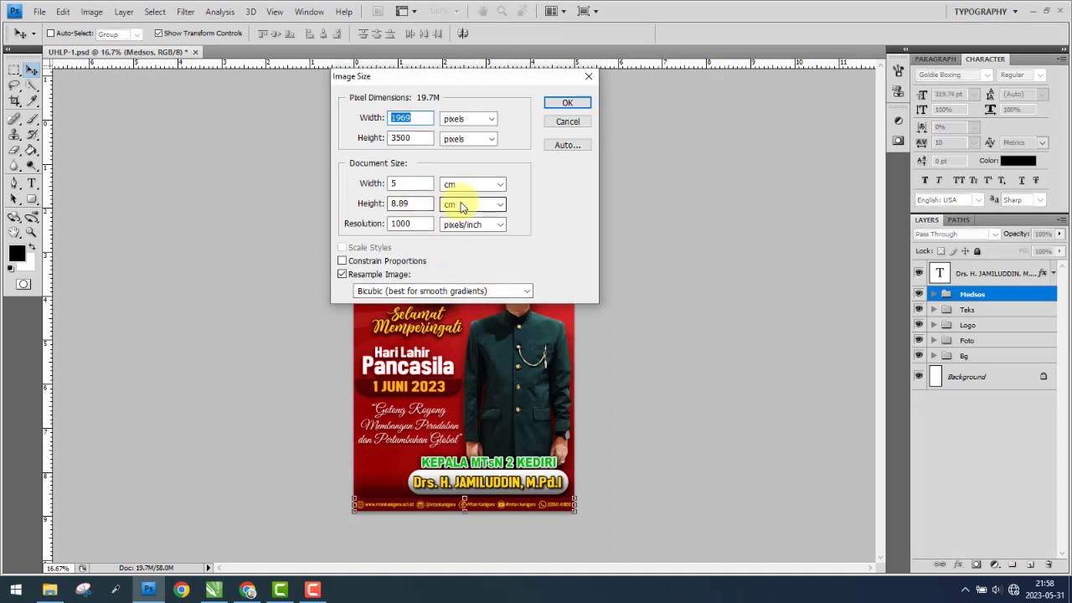
Cycle the Image Size units through percent and points back to cm, then return to CorelDRAW
click(465, 204)
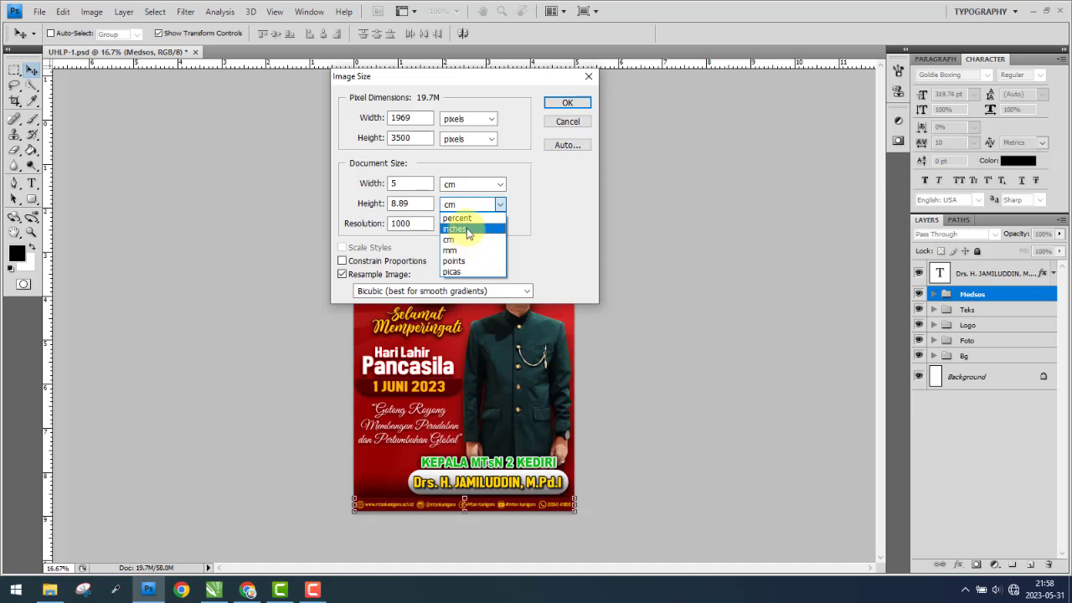
click(457, 218)
click(484, 186)
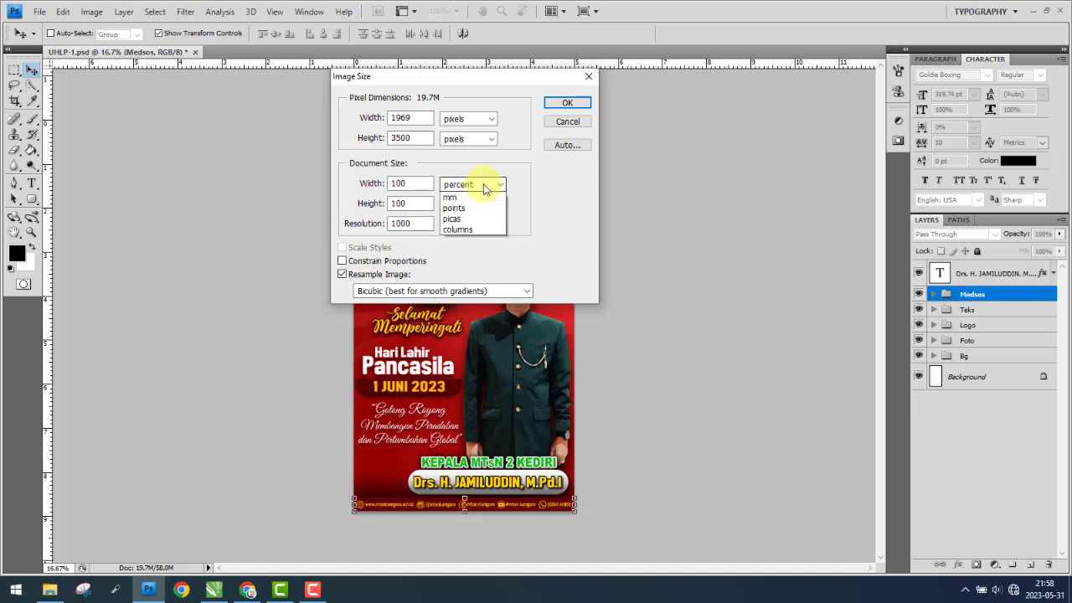
click(464, 240)
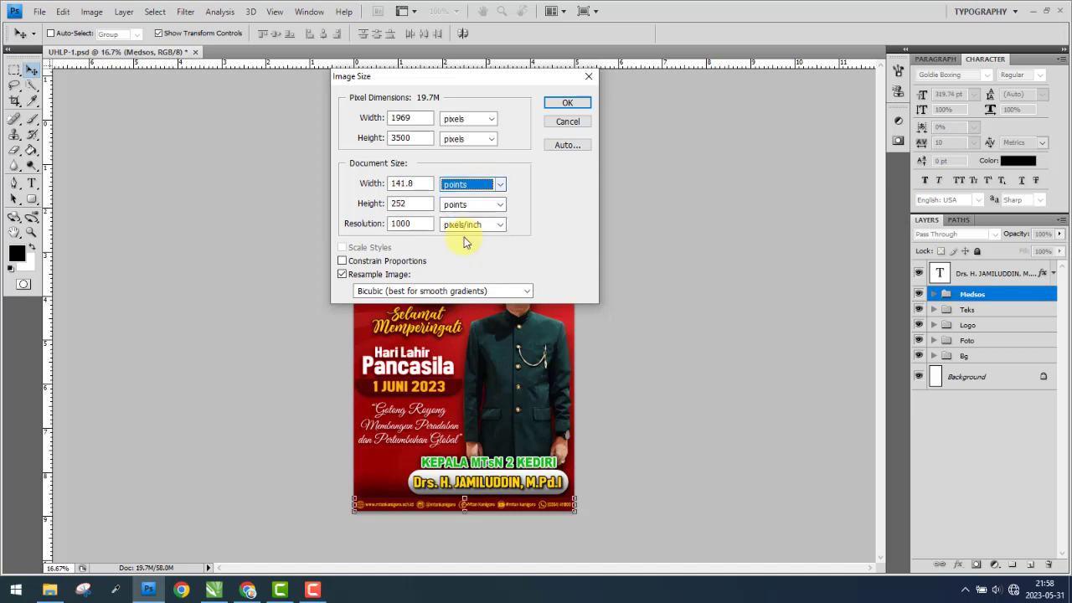
click(486, 184)
click(469, 220)
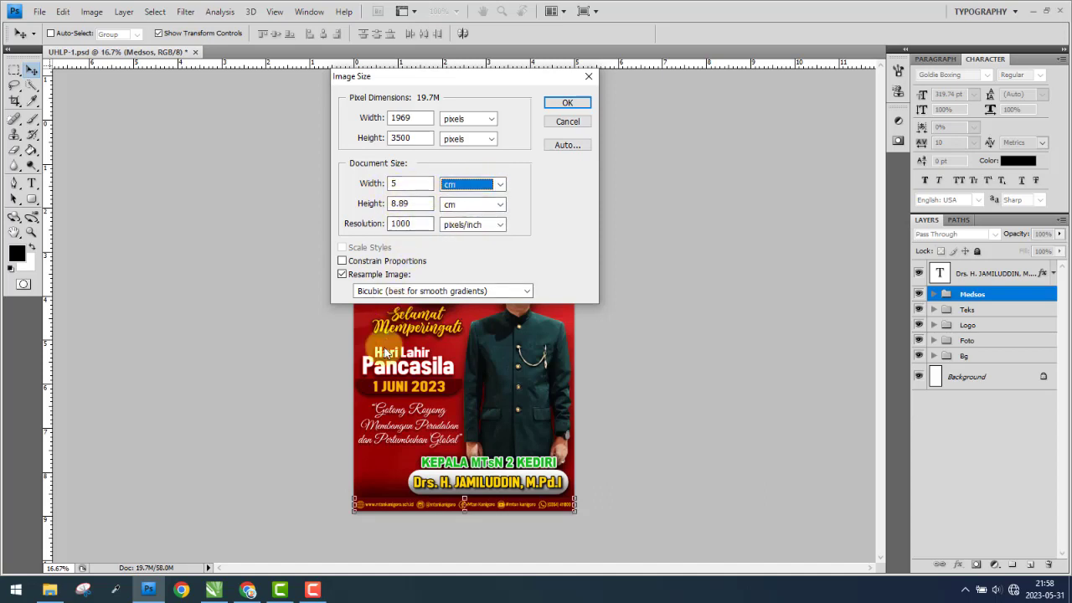
click(213, 590)
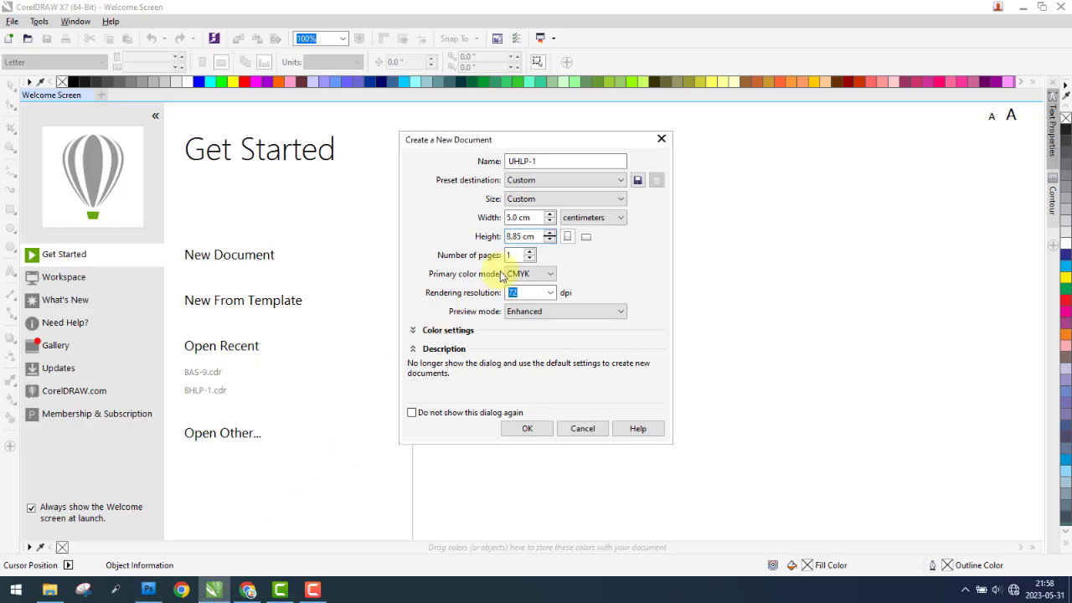
Create the document with height 8.89 cm, RGB colour mode and 1000 dpi rendering resolution
key(BackSpace)
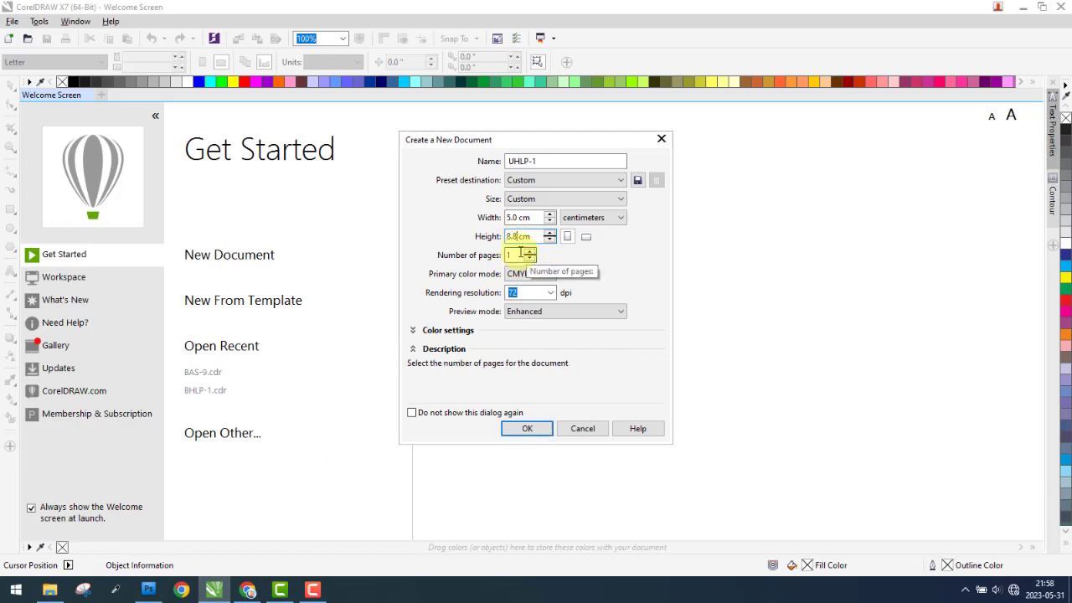
text(9)
click(519, 274)
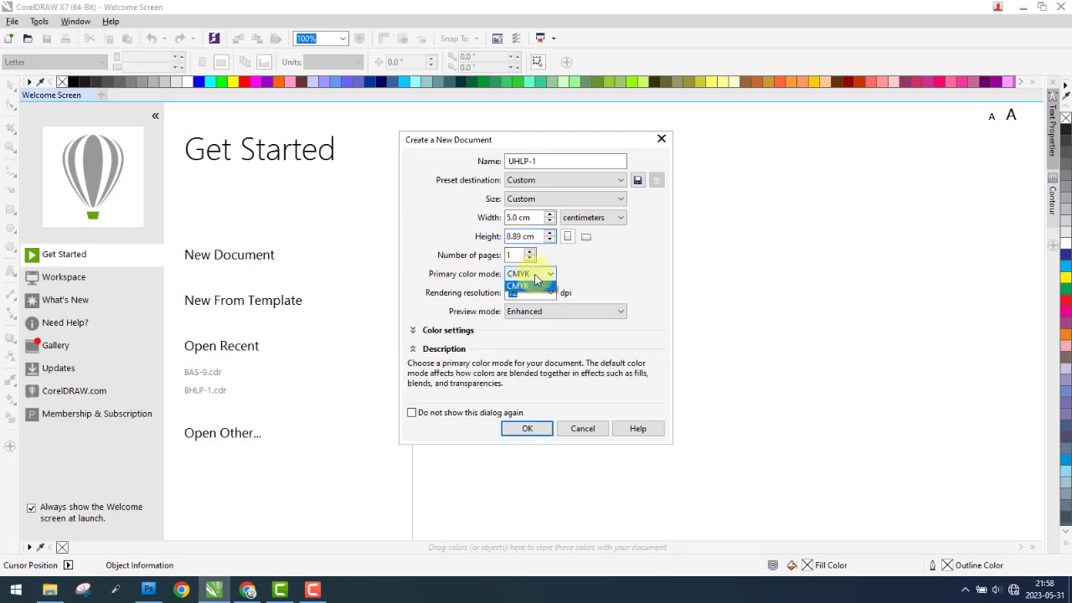
click(532, 290)
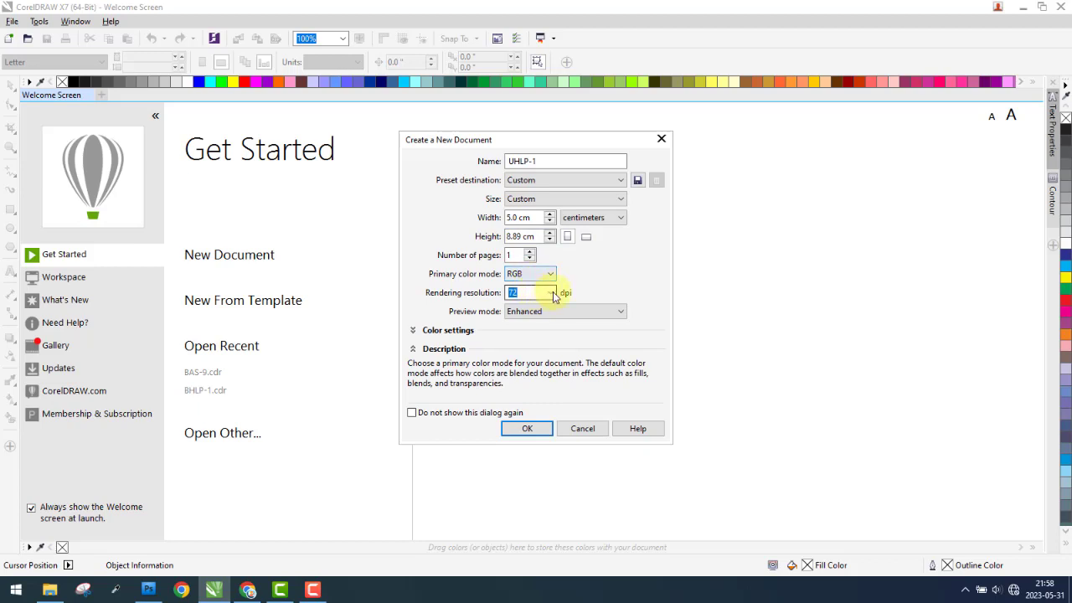
click(551, 293)
text(1000)
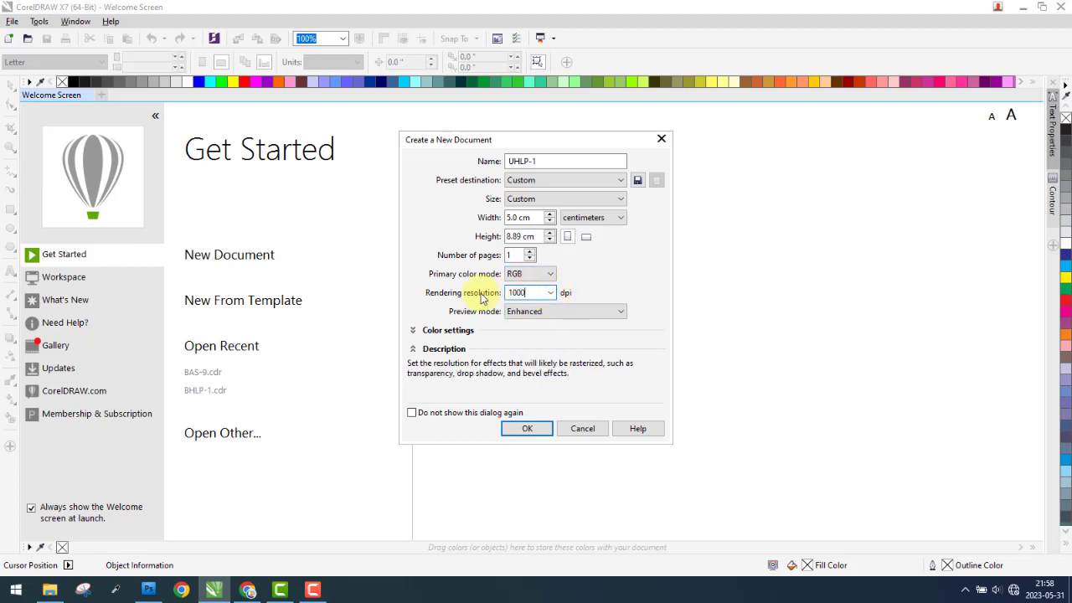
click(527, 428)
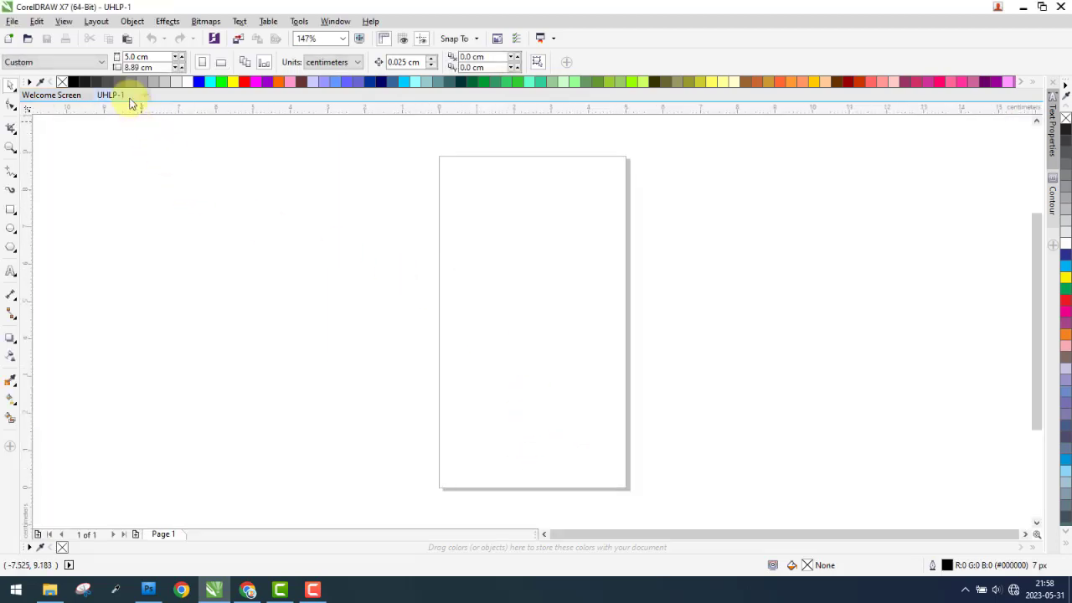
Confirm the 5.0 × 8.89 cm page size in Layout › Page Setup
click(96, 21)
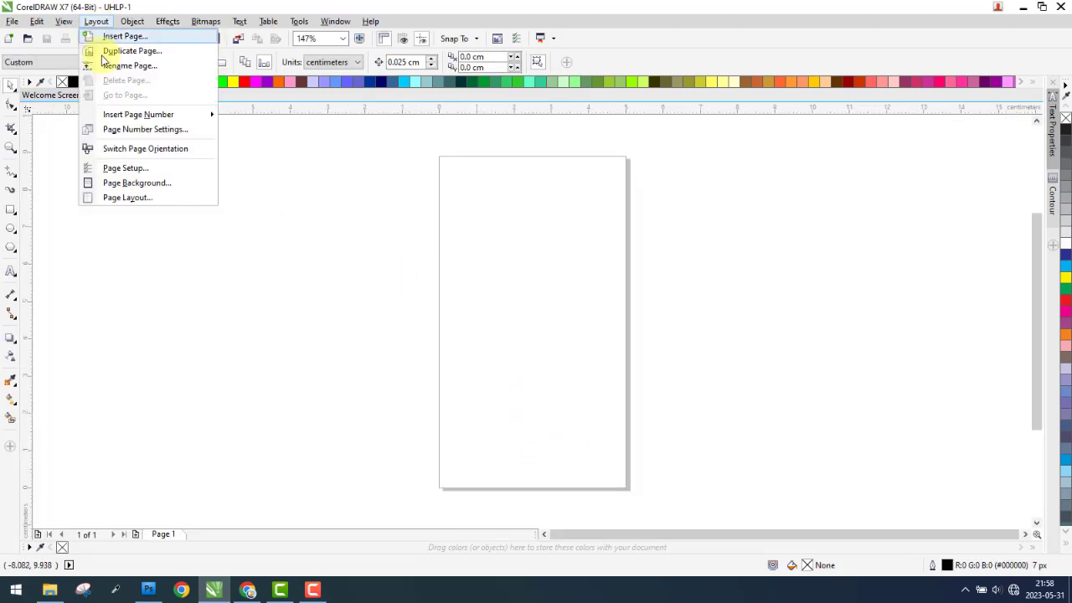
click(117, 172)
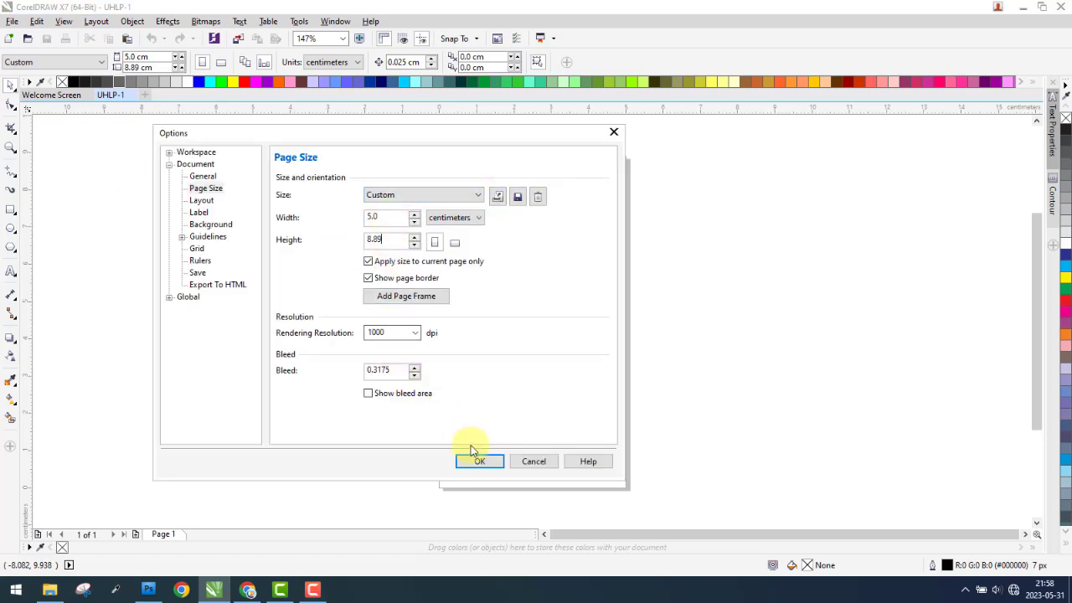
click(485, 467)
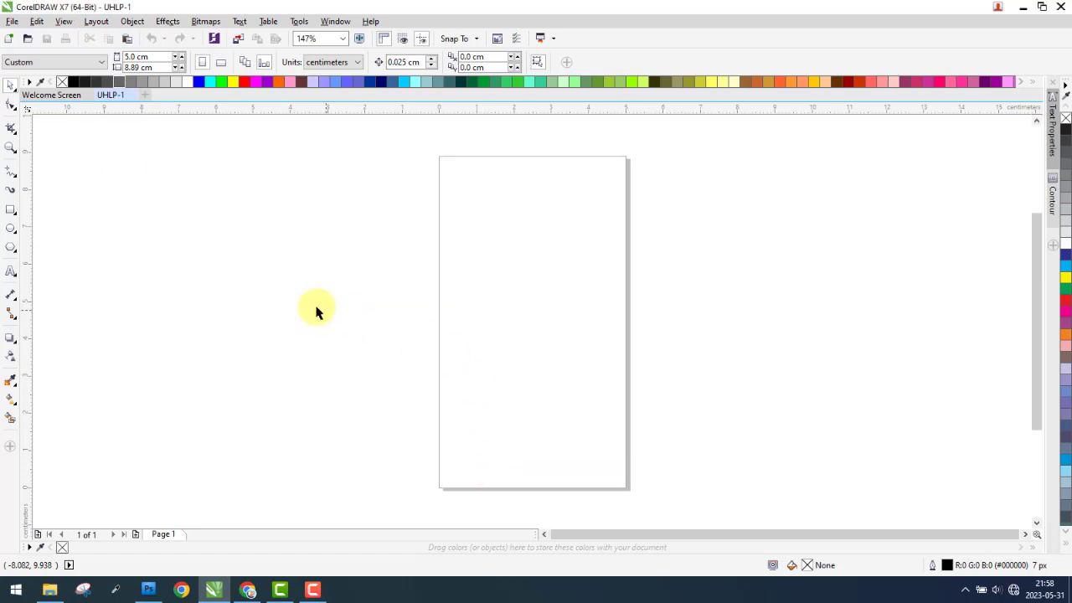
click(50, 589)
Place the red rays background from Bahan on page 1, 5.0 cm wide and centred
double_click(238, 104)
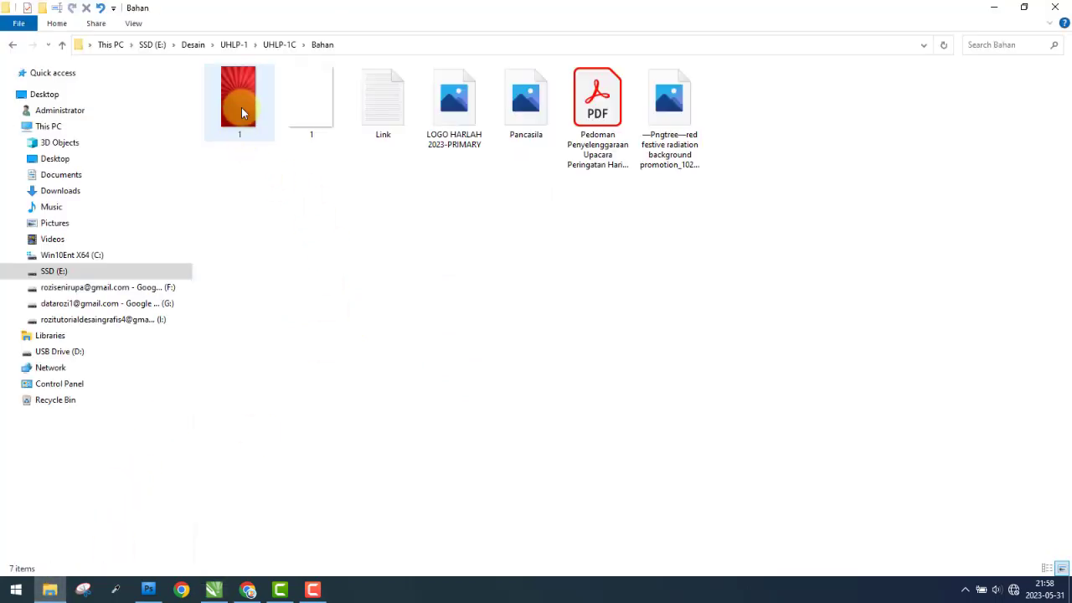
click(243, 109)
mouse_move(239, 102)
mouse_down()
mouse_move(210, 571)
mouse_move(299, 299)
mouse_up()
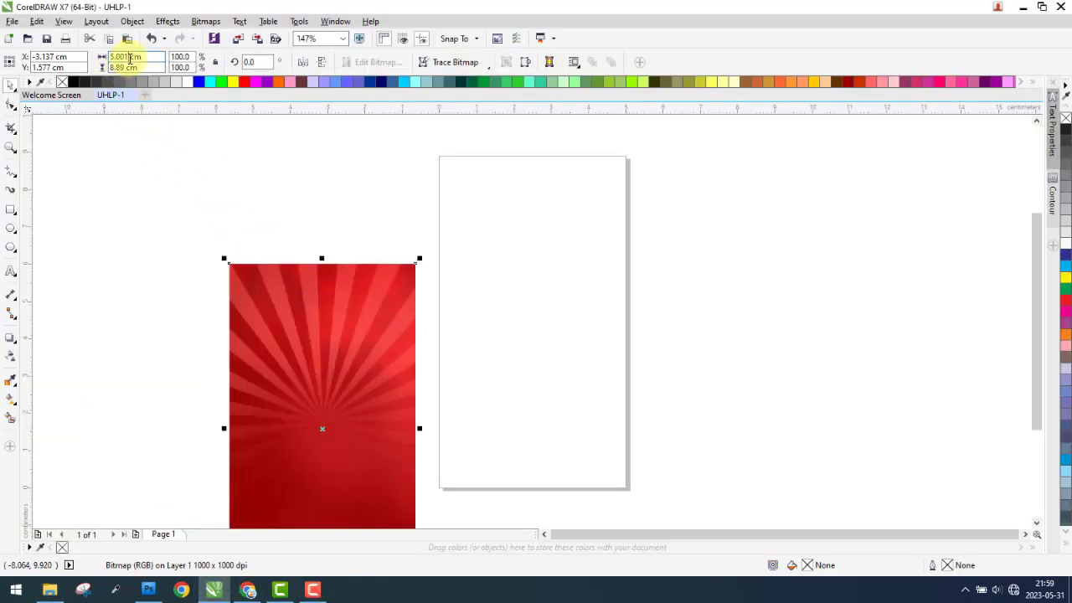
click(262, 282)
key(p)
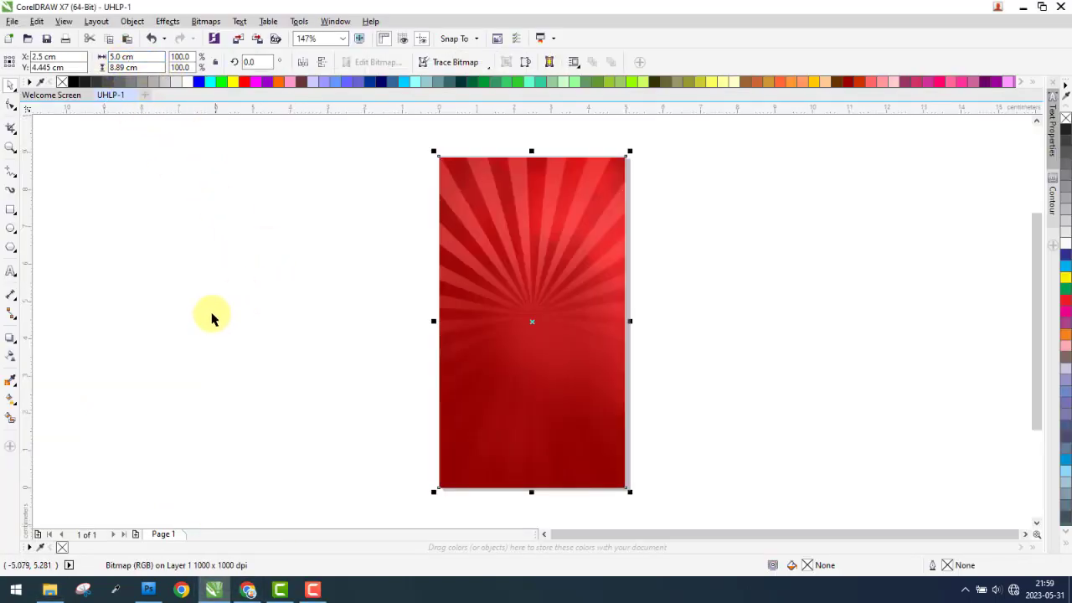
click(206, 388)
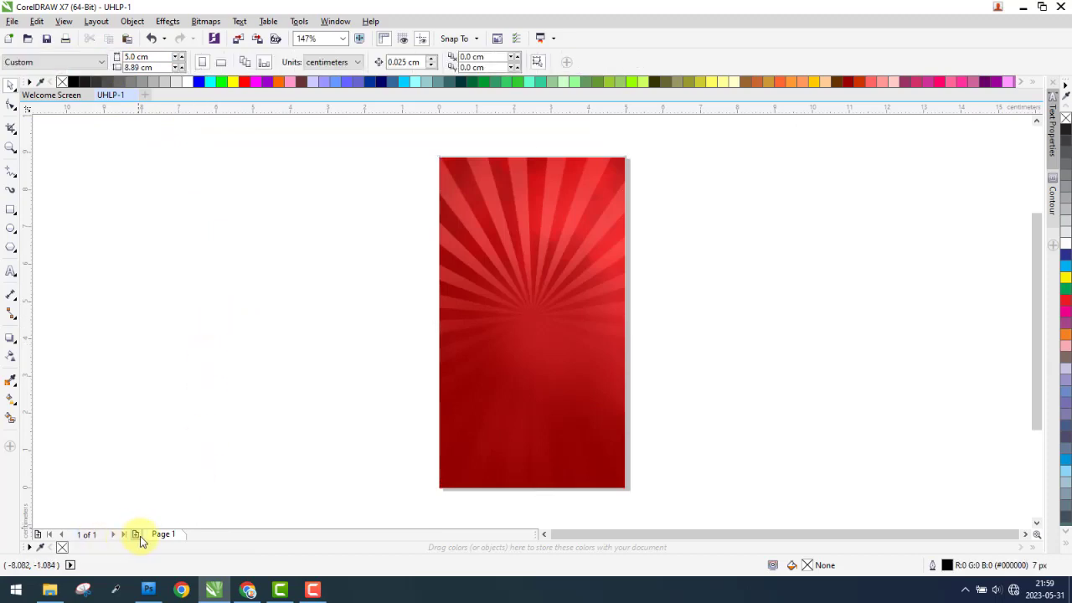
Add page 2 and place the UHLP-1 poster image on it, 5.0 cm wide and centred
click(136, 534)
click(50, 590)
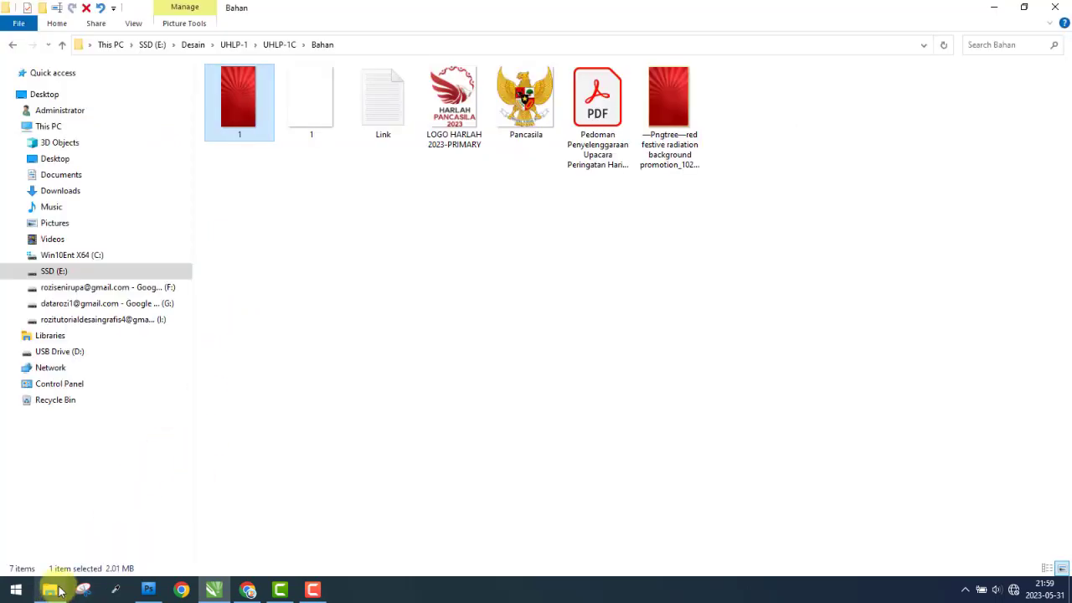
click(11, 45)
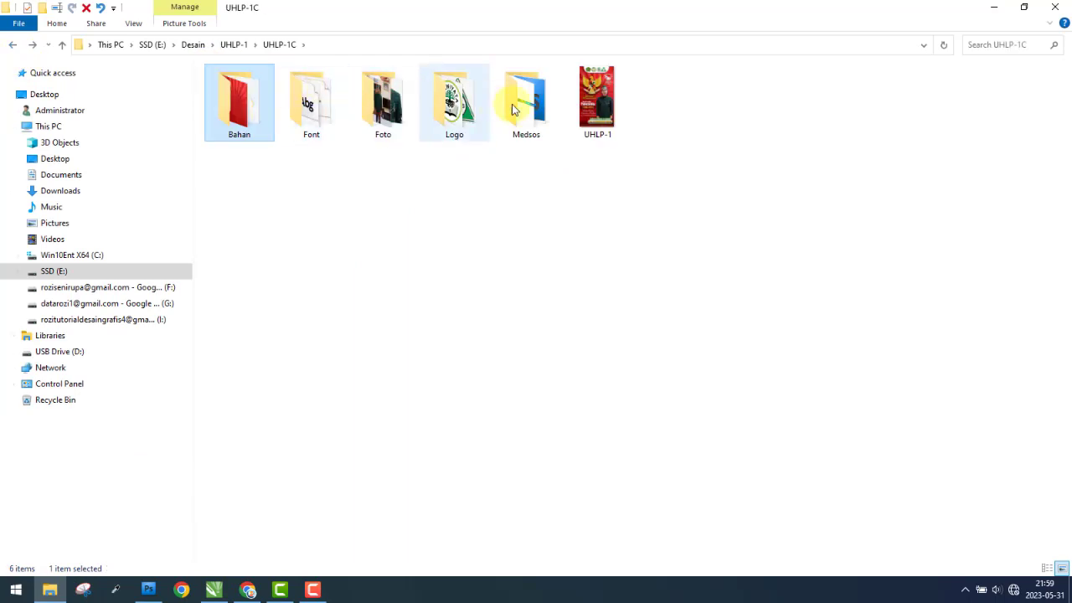
click(592, 126)
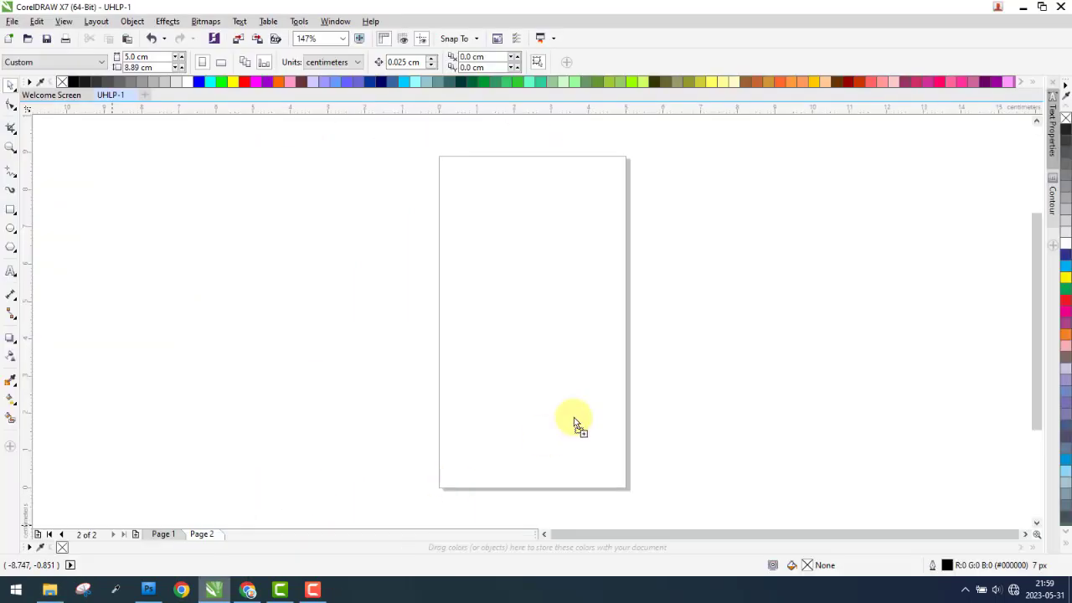
drag(592, 126, 654, 347)
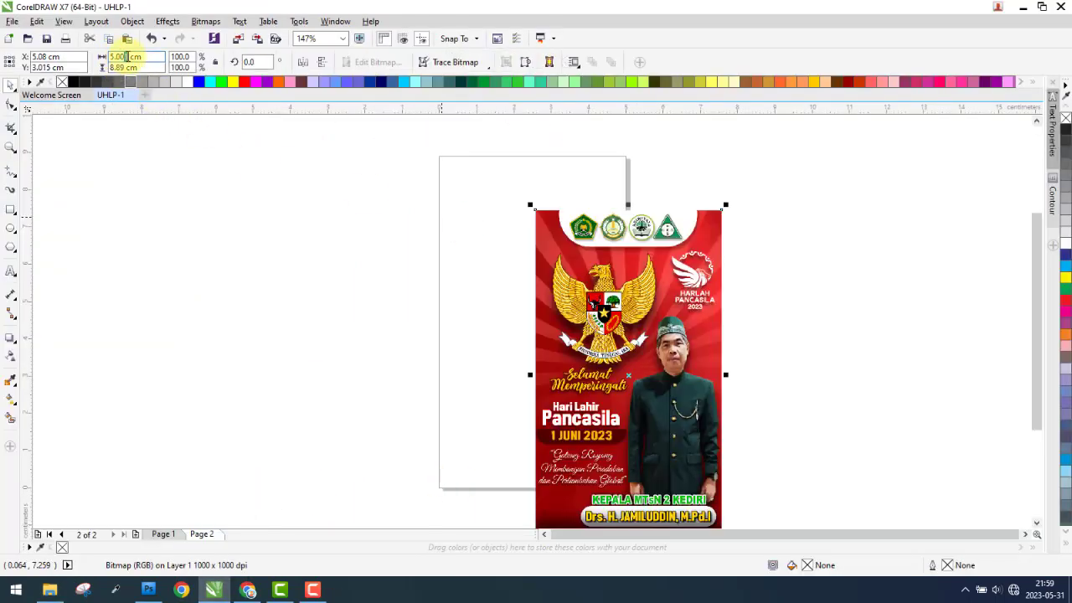
key(Return)
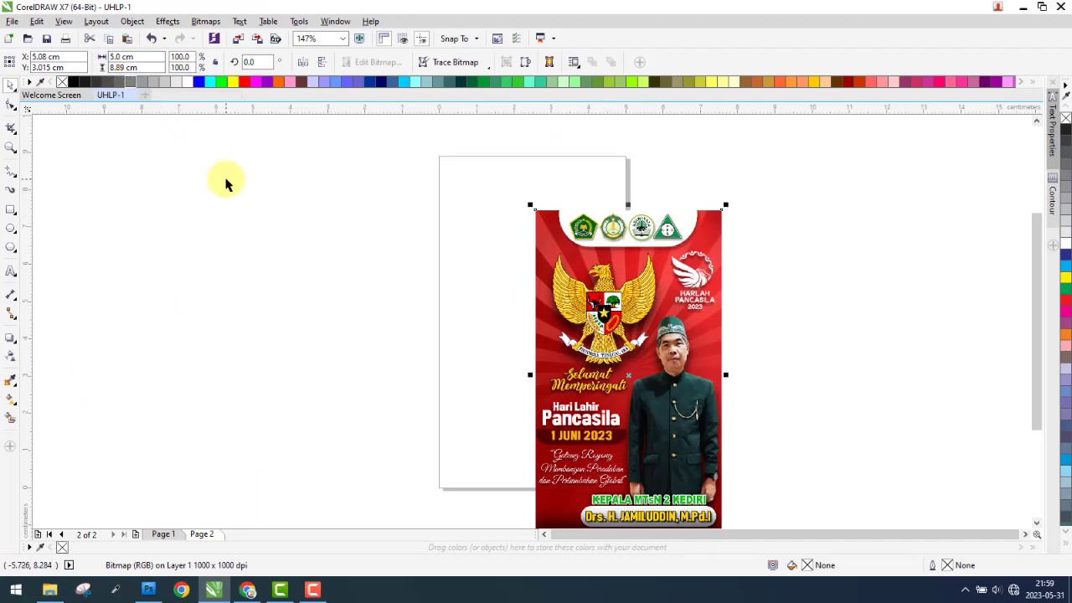
key(p)
key(Escape)
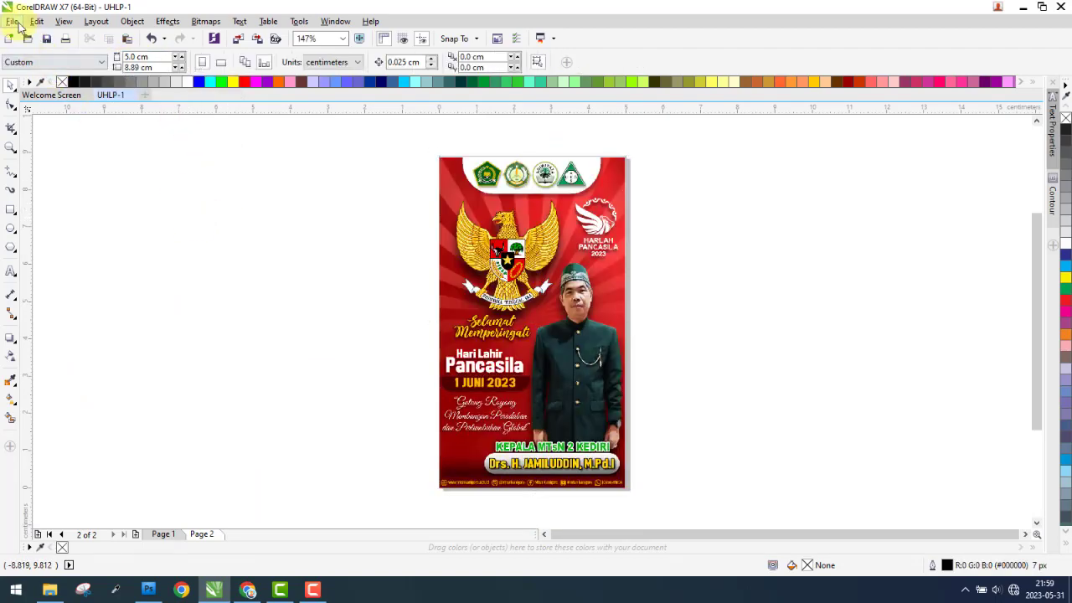
Save the drawing as UHLP-1 in SSD (E:) > Desain > UHLP-1 > UHLP-1C
click(11, 21)
click(52, 148)
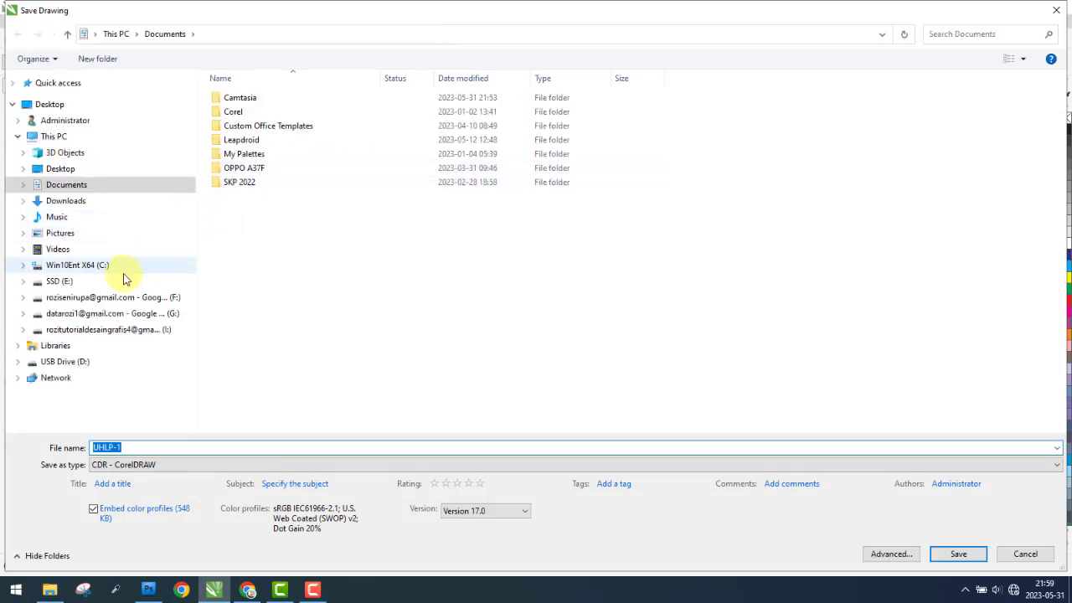
click(134, 279)
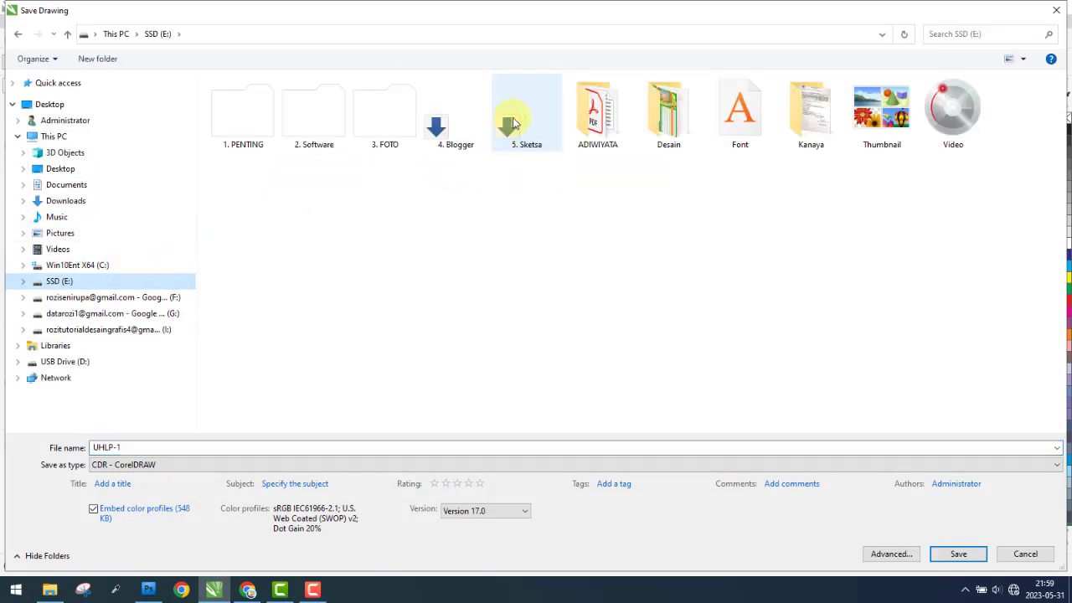
double_click(668, 113)
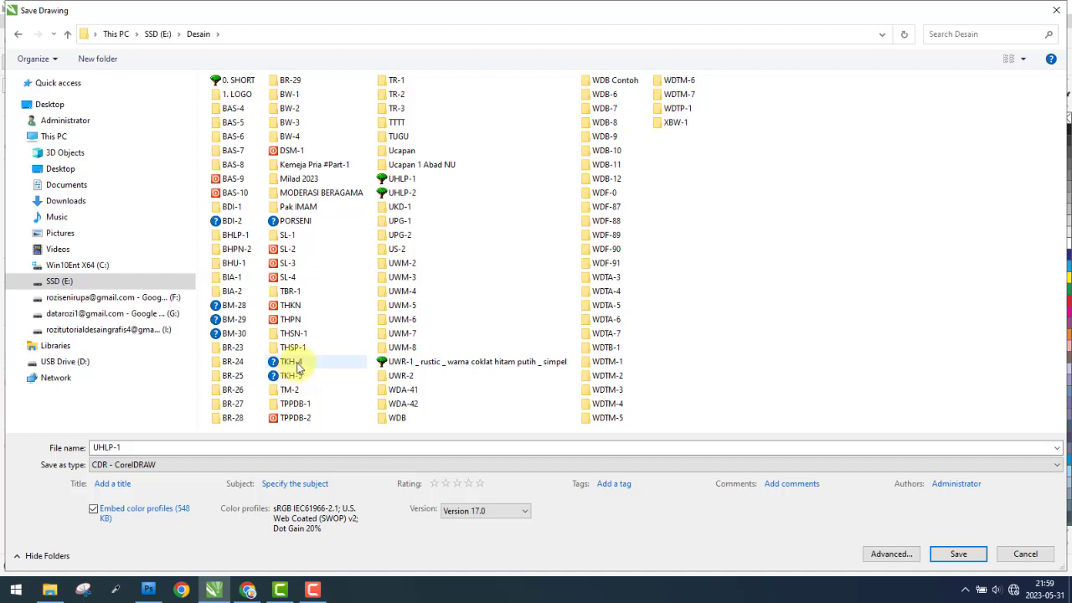
double_click(402, 180)
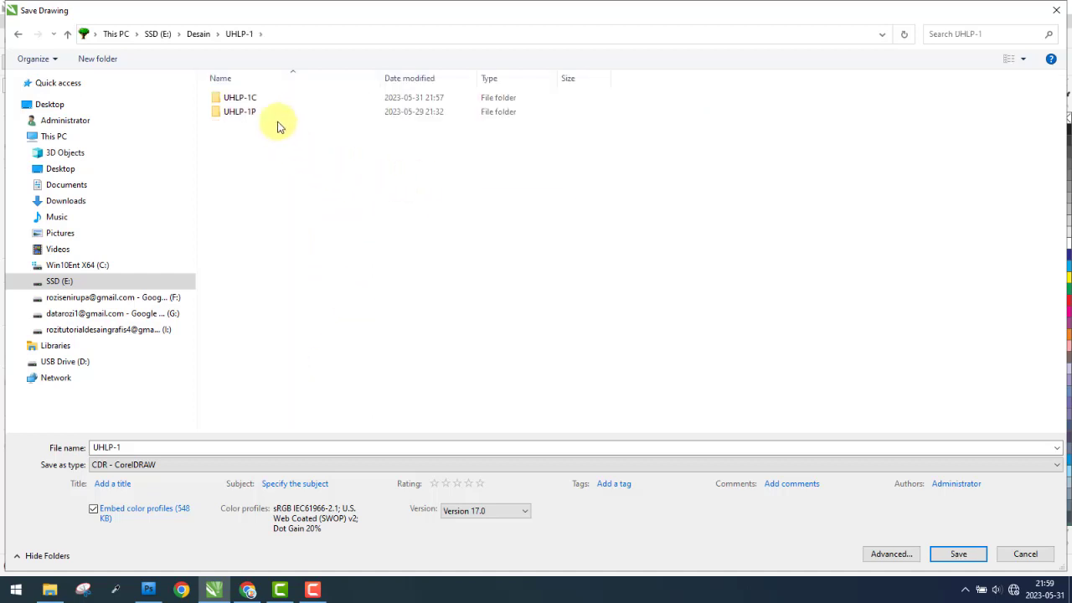
double_click(268, 99)
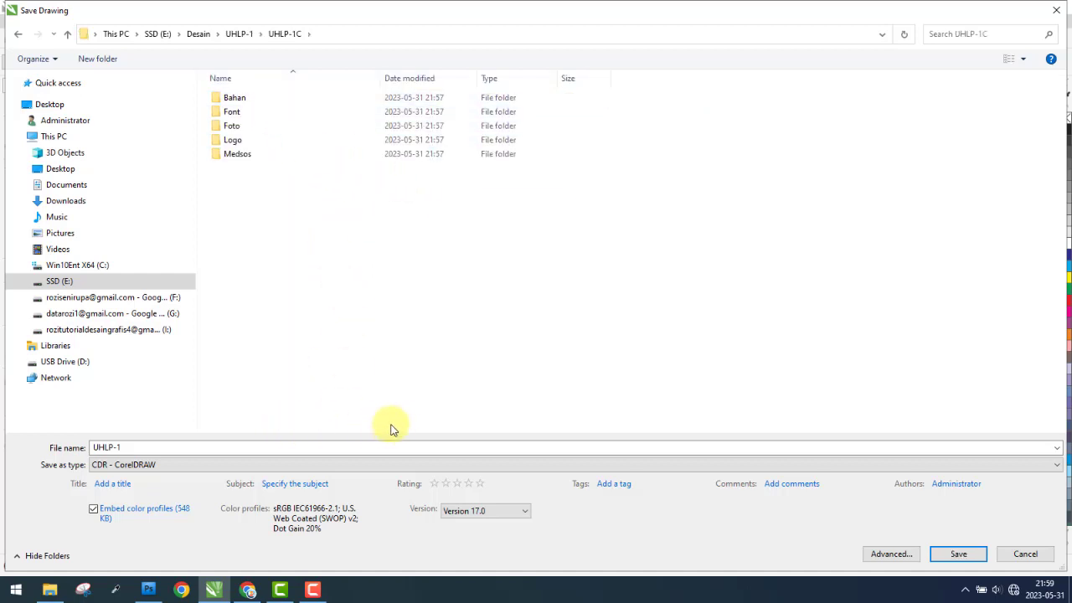
double_click(105, 446)
text(C)
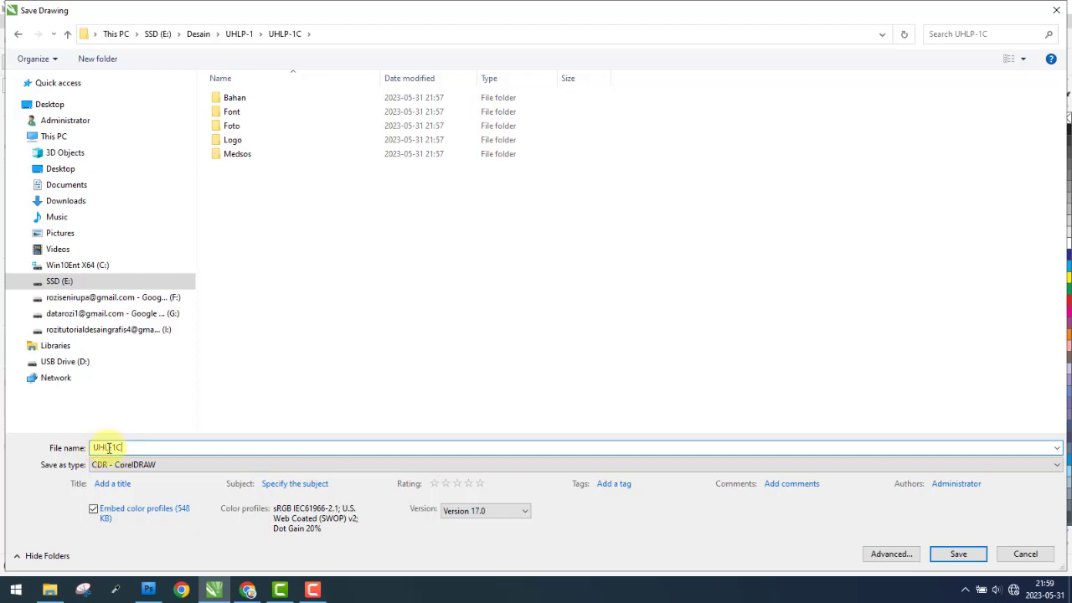
click(114, 448)
text(-)
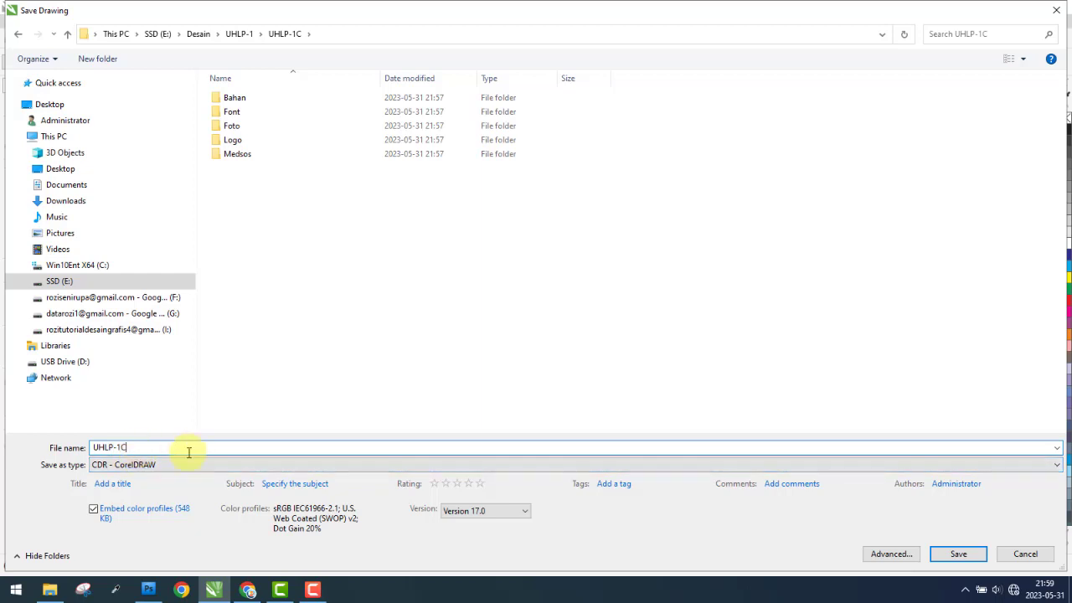
key(BackSpace)
click(345, 313)
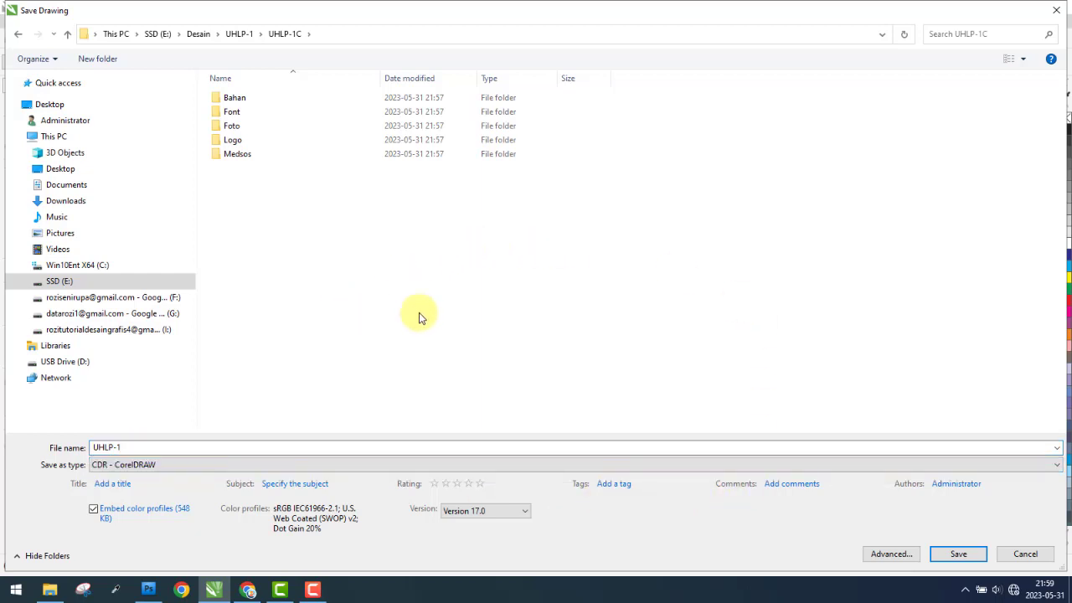
click(954, 554)
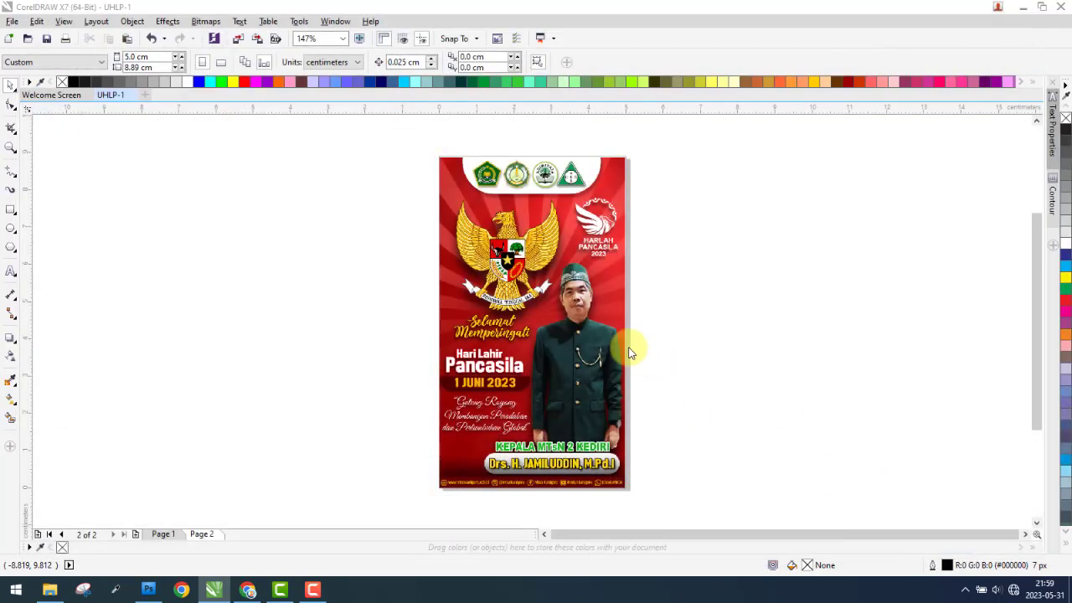
Draw a rectangle over the logo banner and give its bottom corner a 5 cm radius
scroll(566, 153, up, 3)
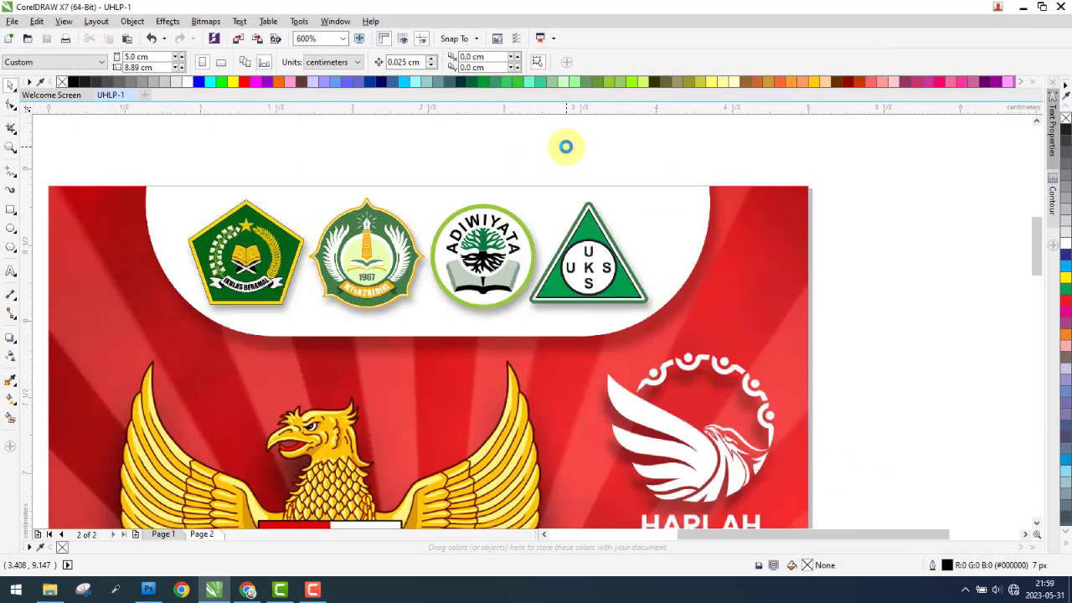
click(12, 212)
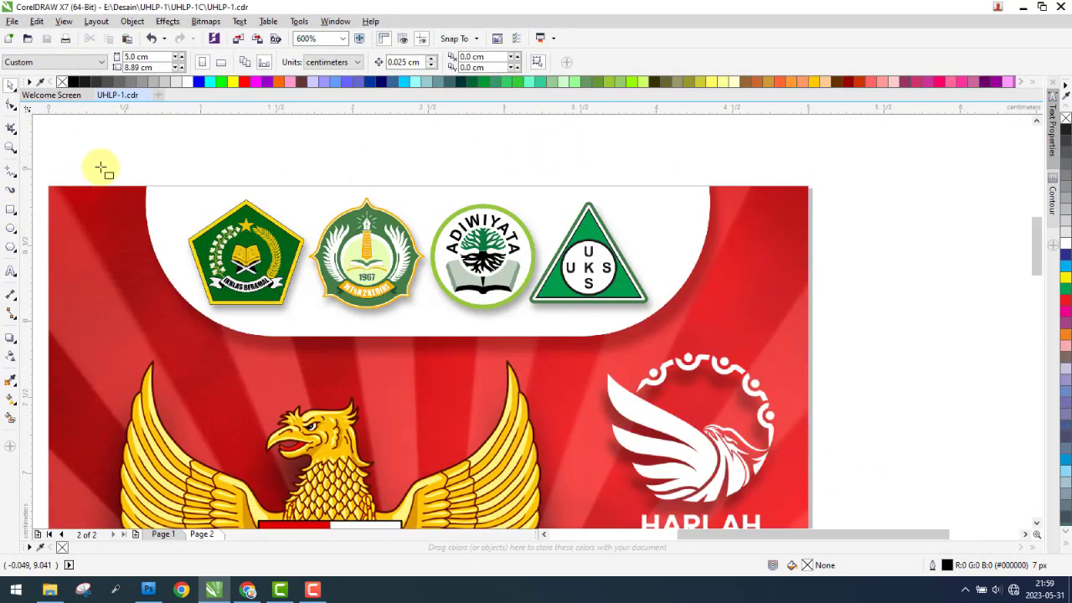
drag(145, 185, 711, 338)
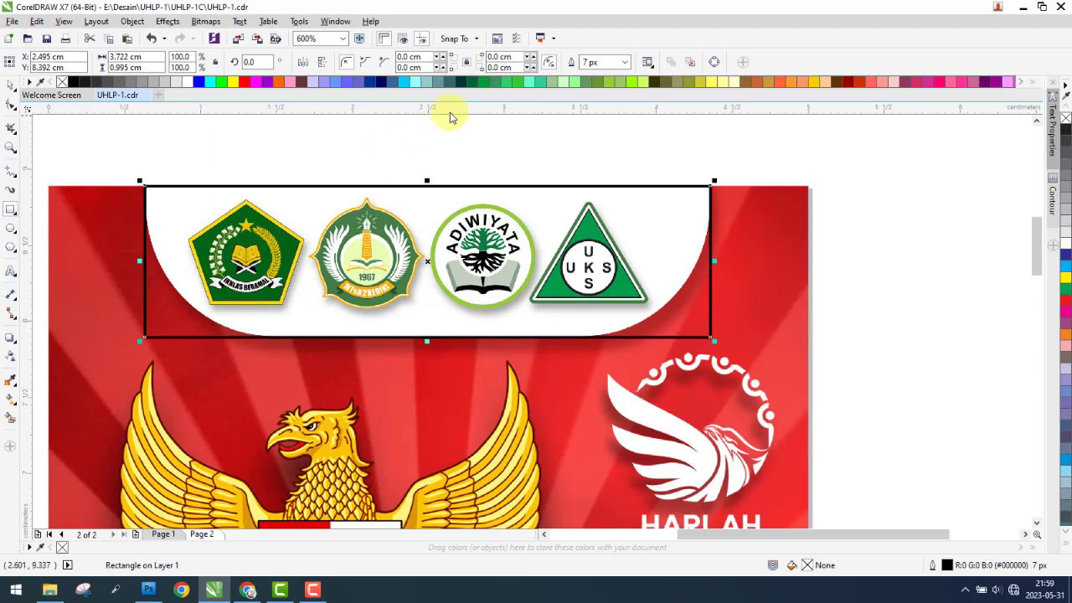
click(409, 67)
text(5)
key(Return)
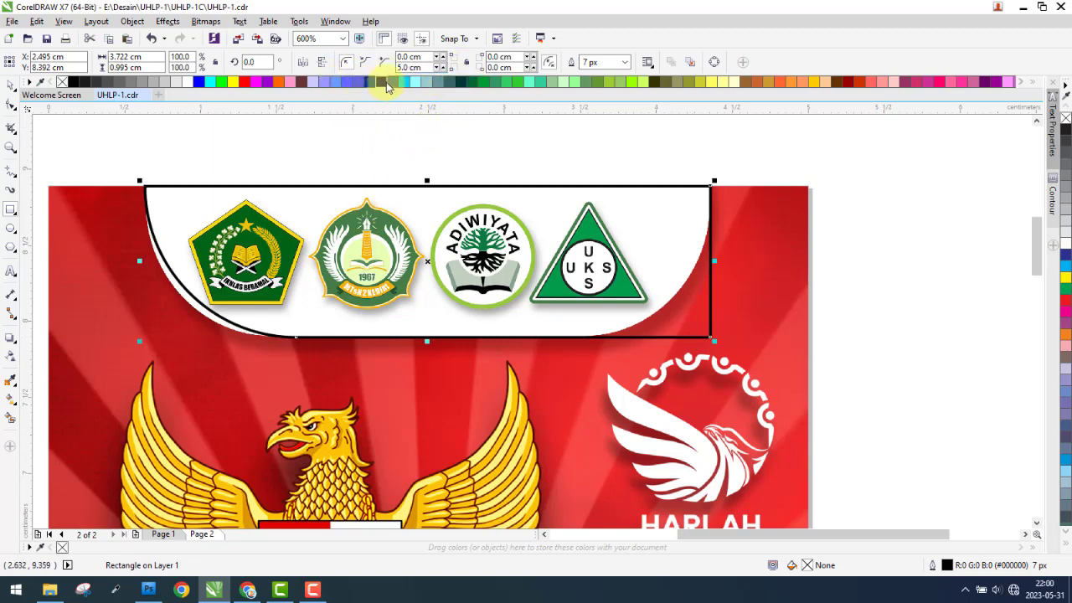
Try 3 cm and 1 cm bottom corner radii, undoing an accidental rectangle move
click(408, 67)
text(4)
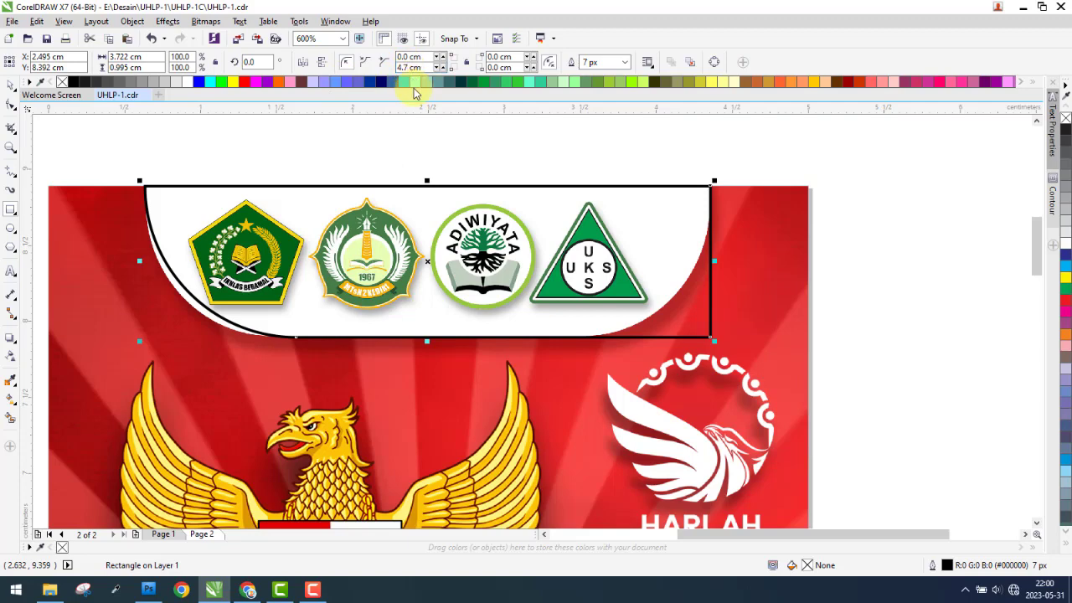
double_click(397, 68)
text(3)
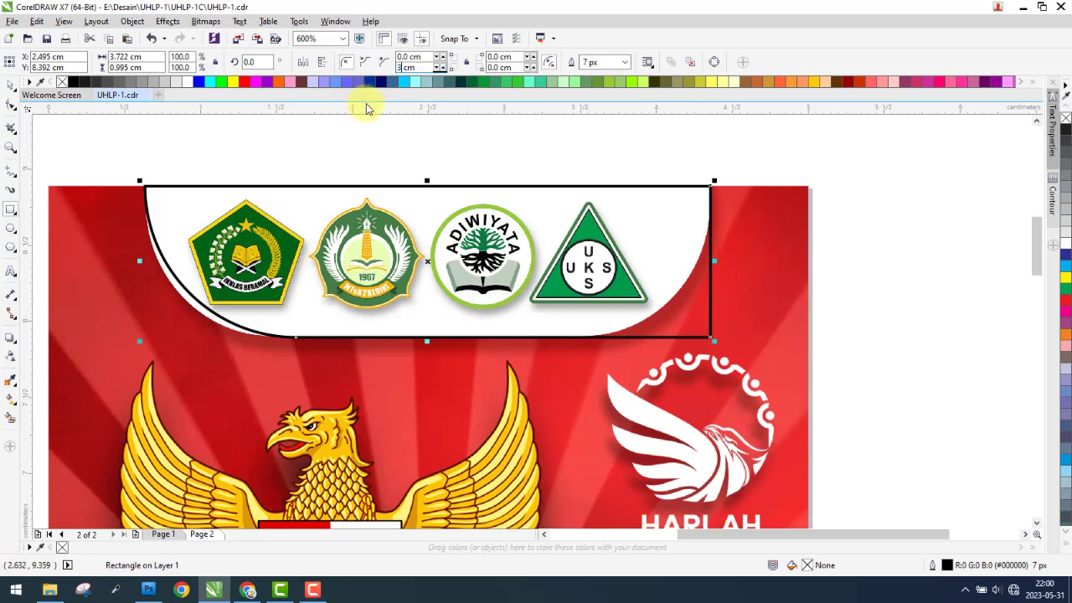
key(Return)
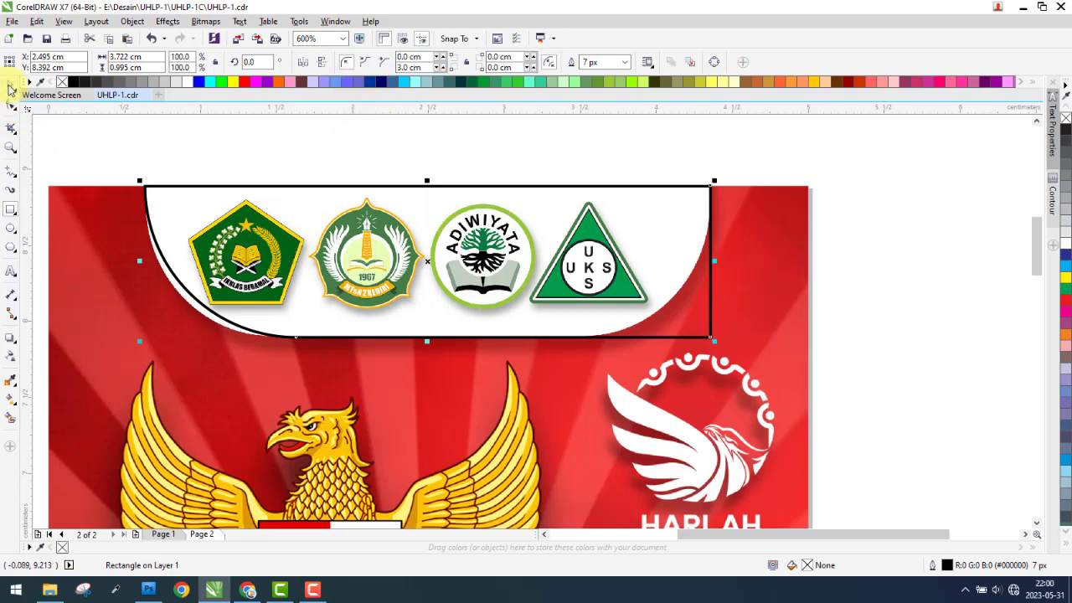
click(11, 87)
drag(261, 221, 447, 185)
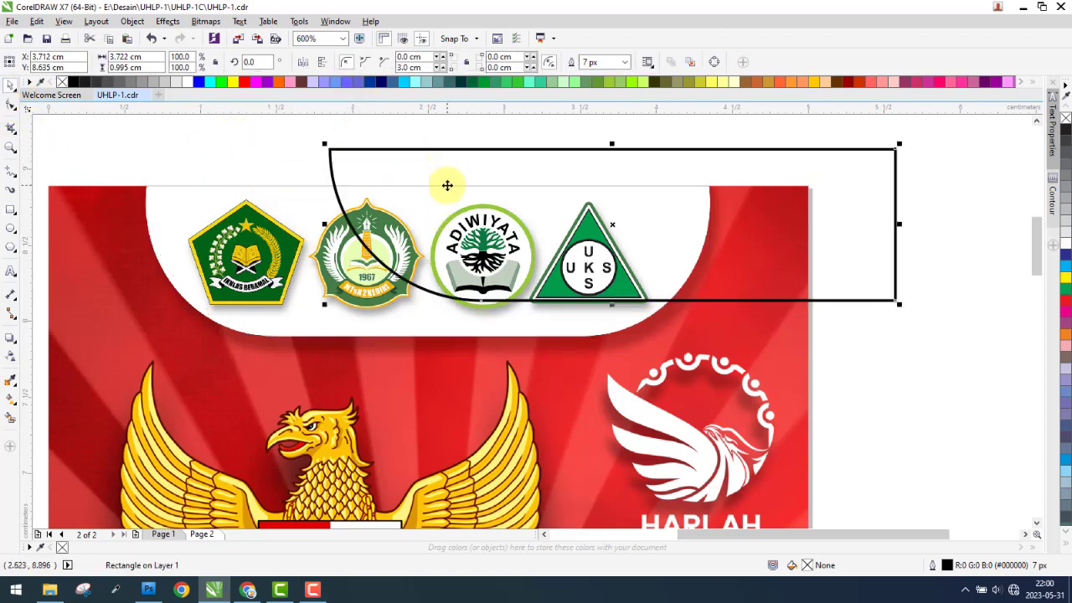
key(ctrl+z)
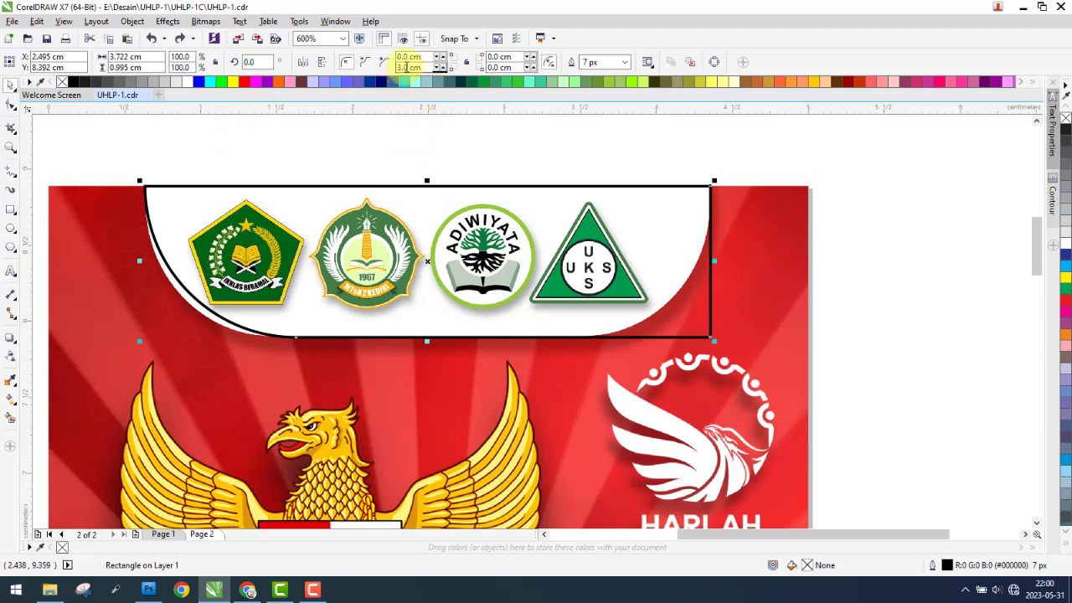
text(1)
key(Return)
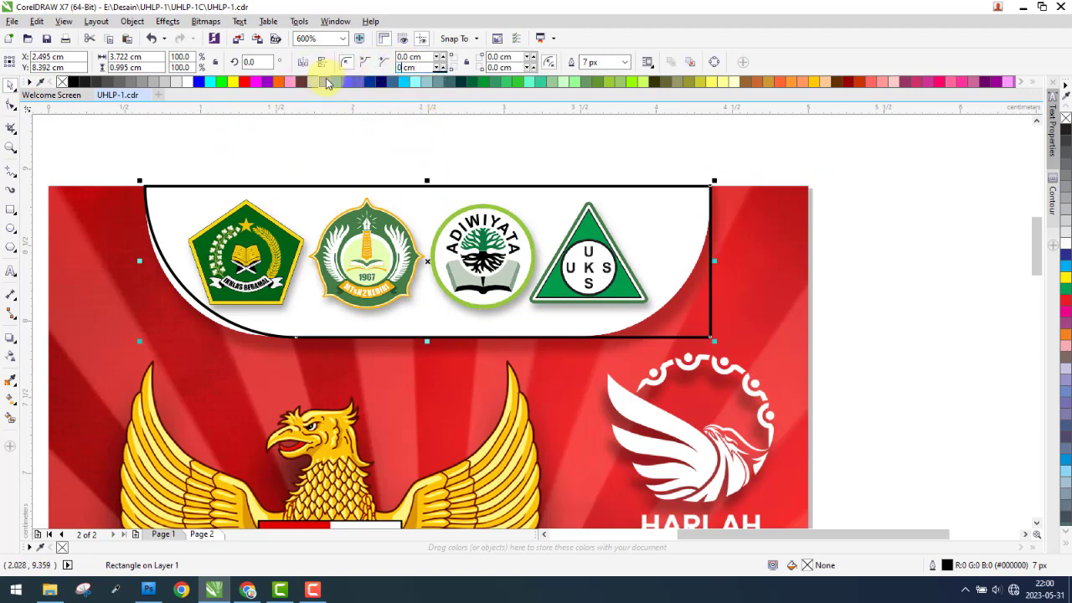
key(ctrl+z)
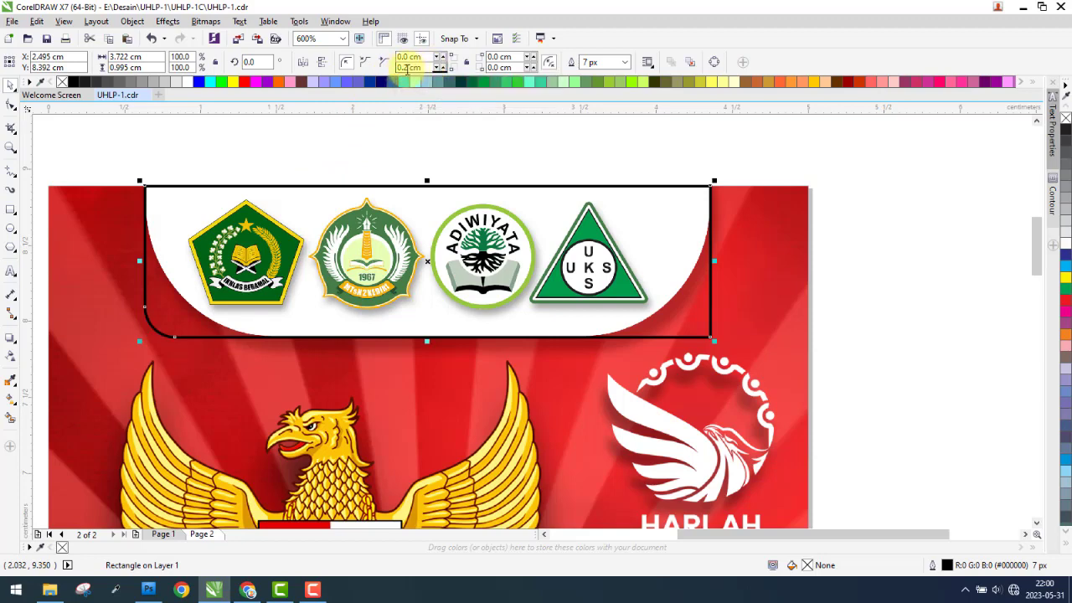
Round both bottom corners to 0.85 cm and fill the rectangle white
text(0.75)
key(Return)
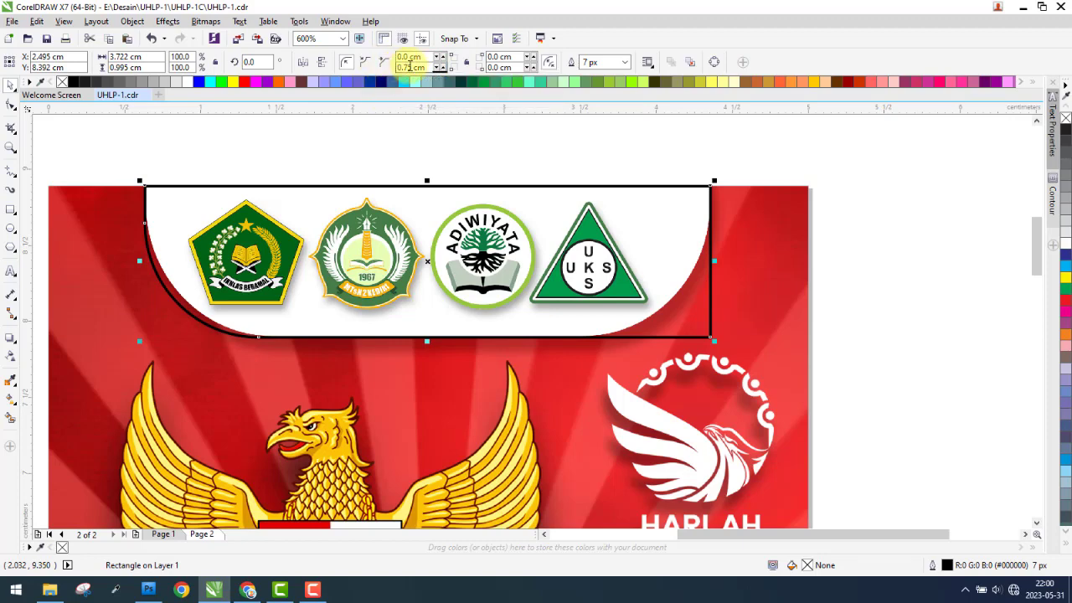
double_click(405, 67)
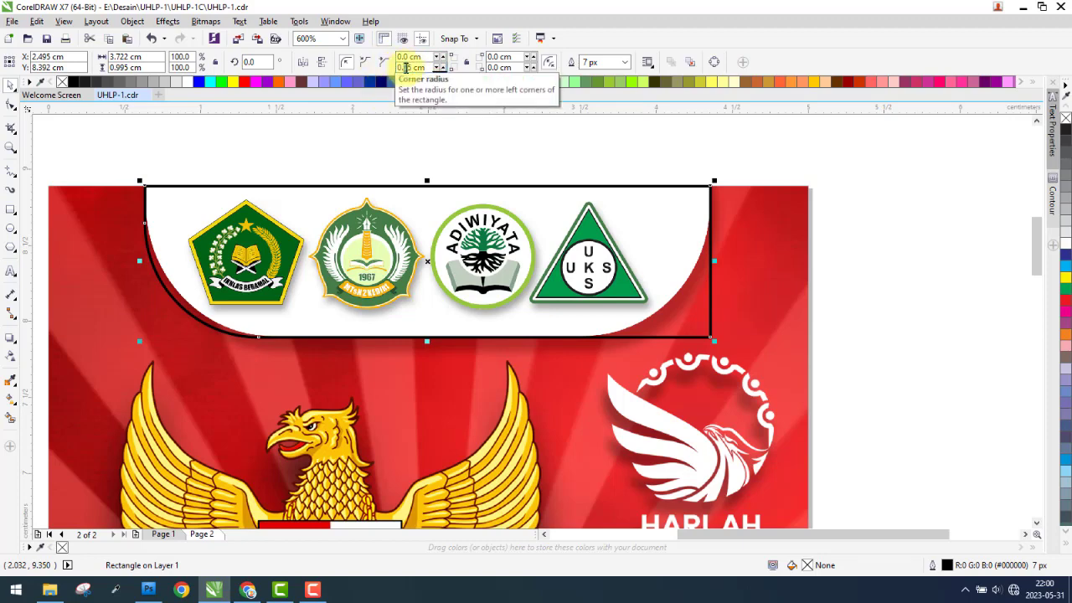
text(0.95)
key(Return)
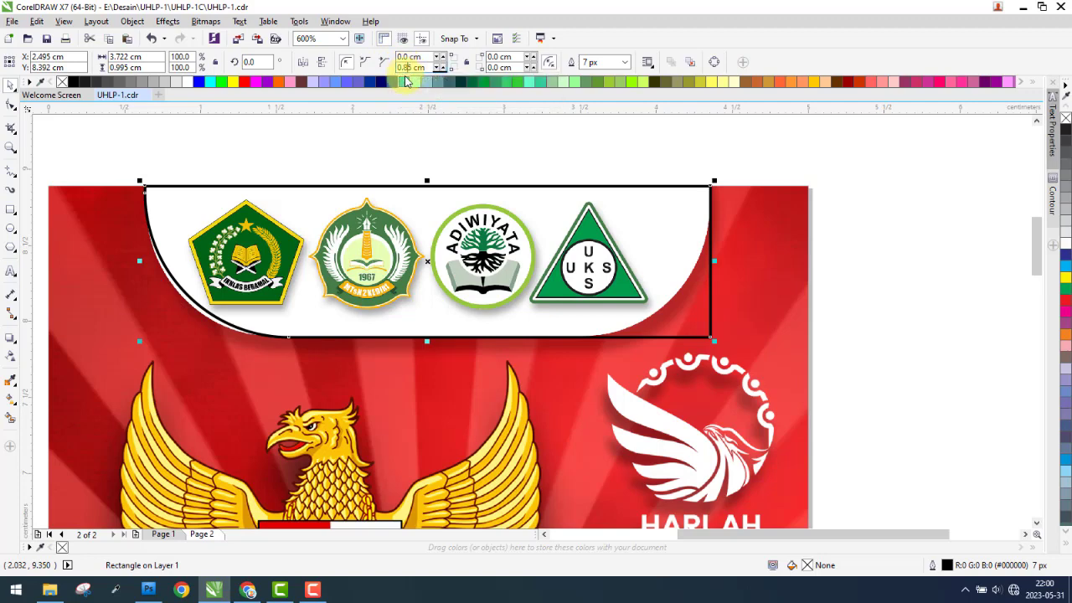
key(Return)
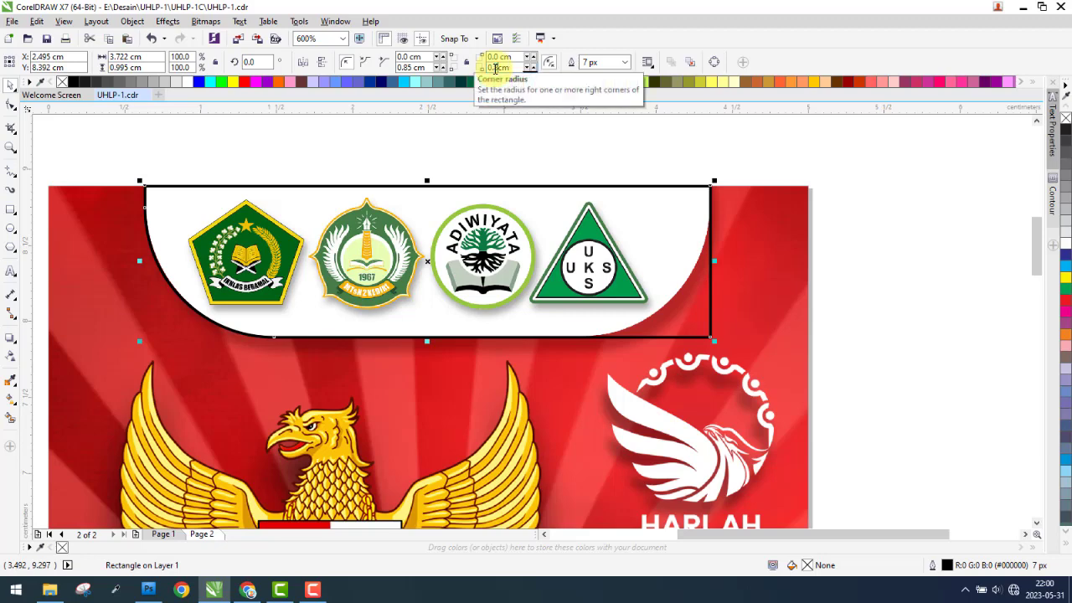
text(0.85)
key(Return)
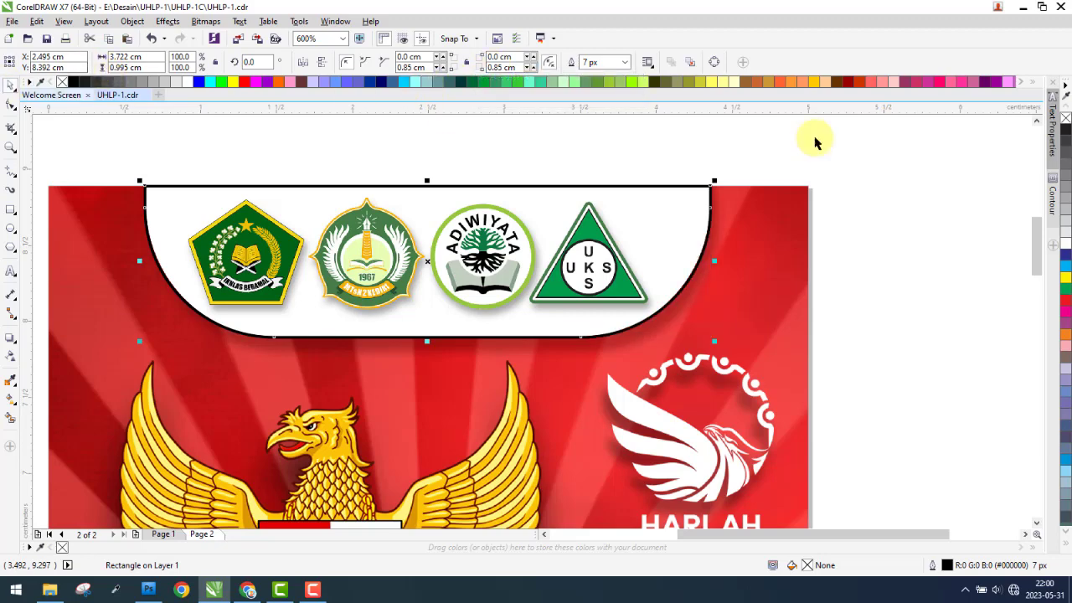
click(1066, 238)
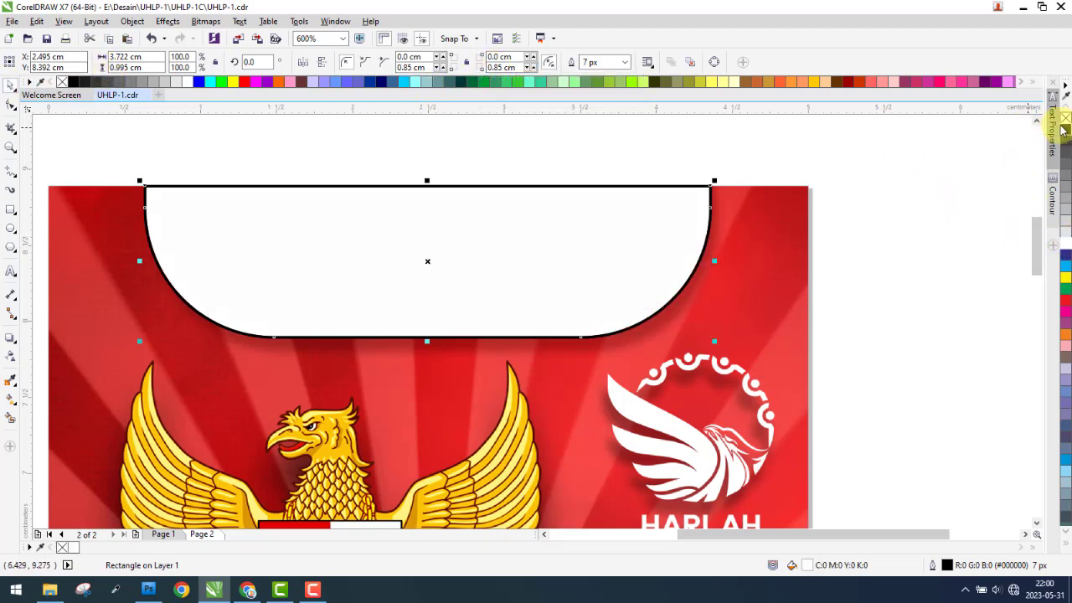
Shift the poster bitmap to the right and select the white rounded rectangle
scroll(756, 201, down, 2)
click(821, 261)
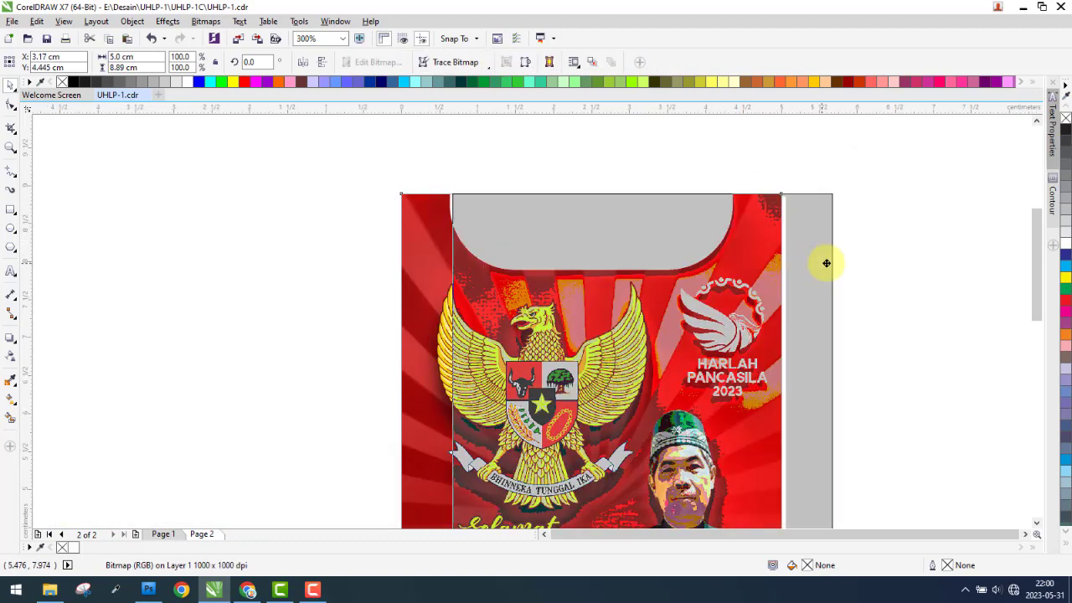
drag(635, 321, 801, 333)
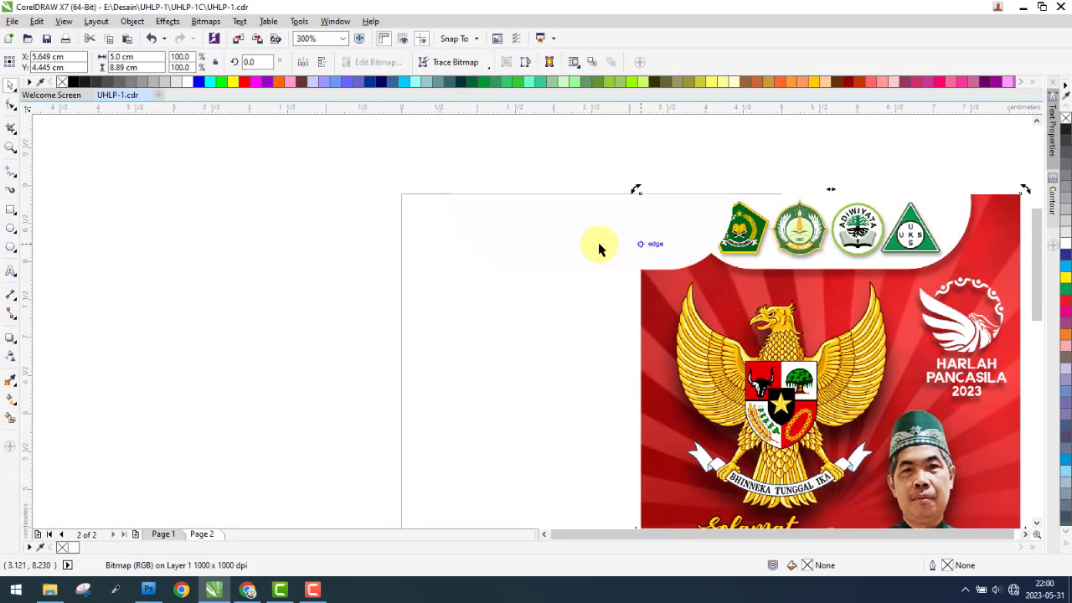
click(503, 244)
Add a preset drop shadow under the white box with opacity 40
click(11, 339)
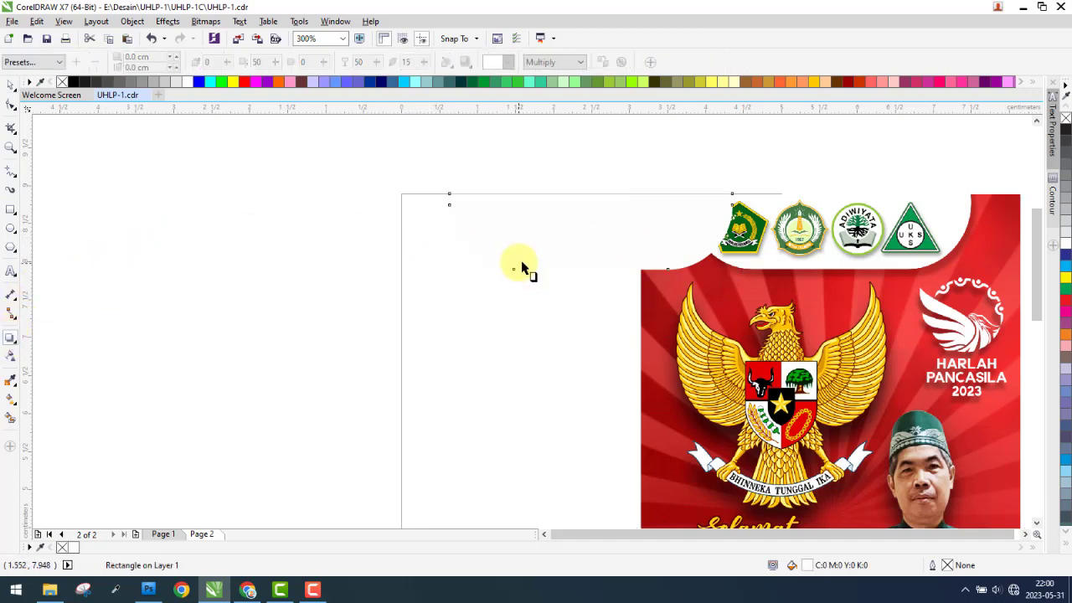
drag(590, 270, 572, 293)
click(29, 62)
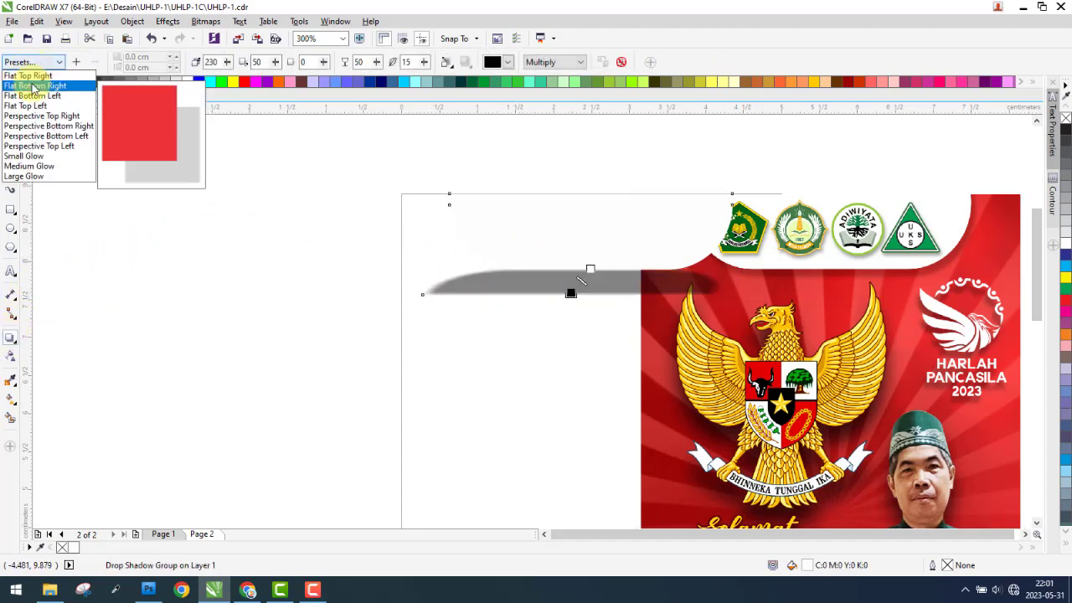
click(33, 85)
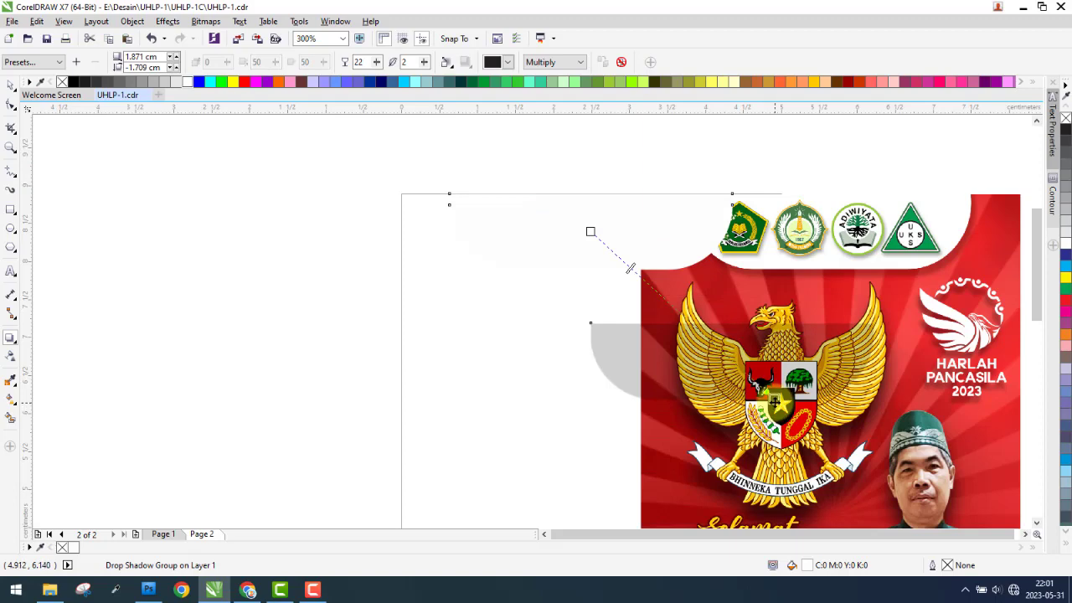
drag(775, 402, 640, 275)
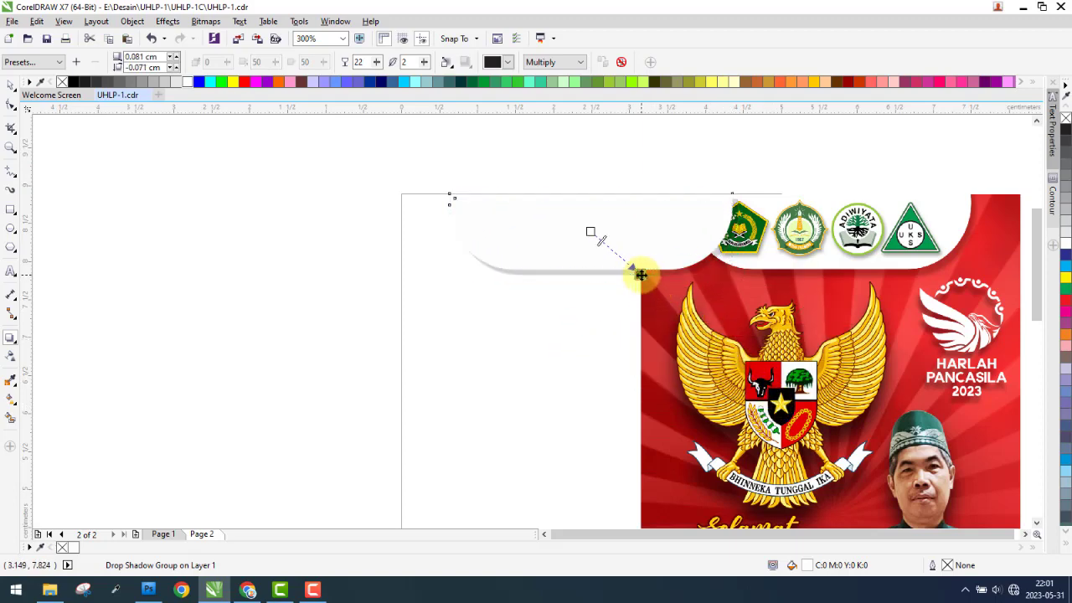
scroll(720, 262, up, 2)
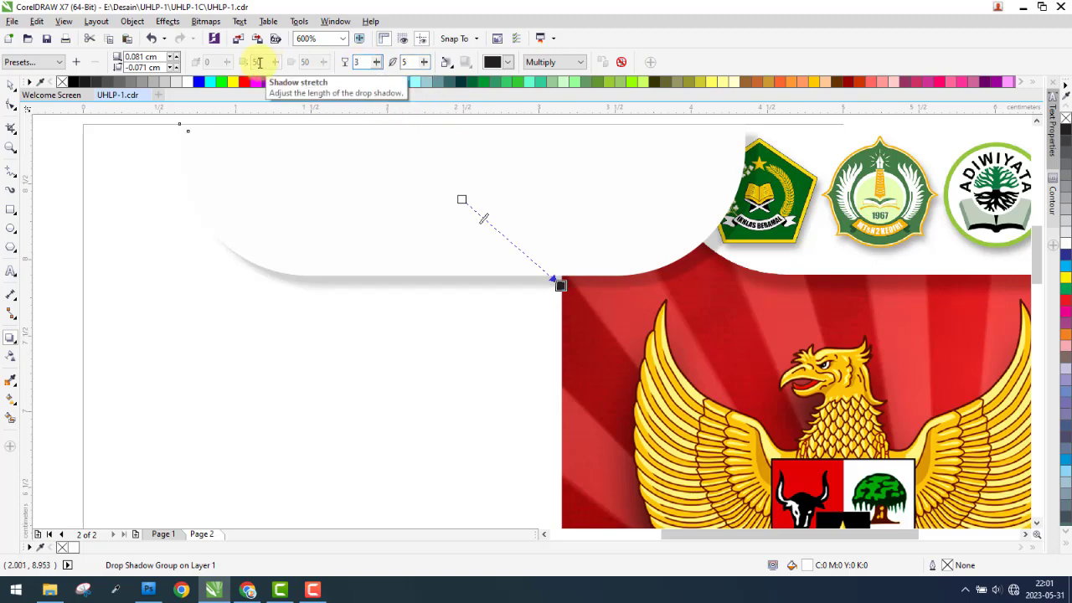
text(40)
key(Return)
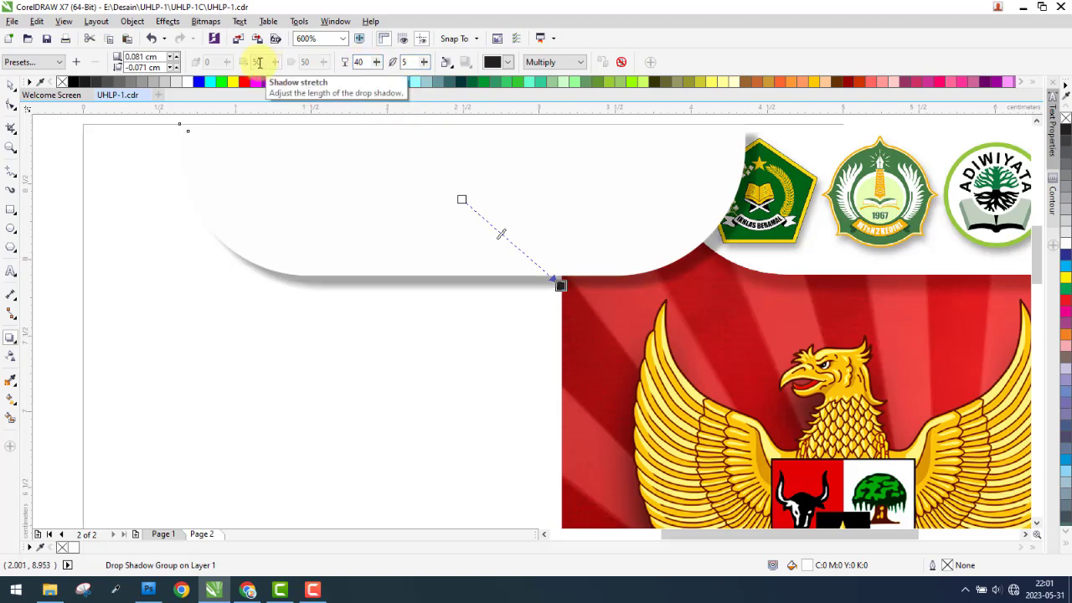
Fine-tune the shadow's offset so it sits closer under the box
scroll(317, 229, down, 2)
scroll(449, 266, up, 4)
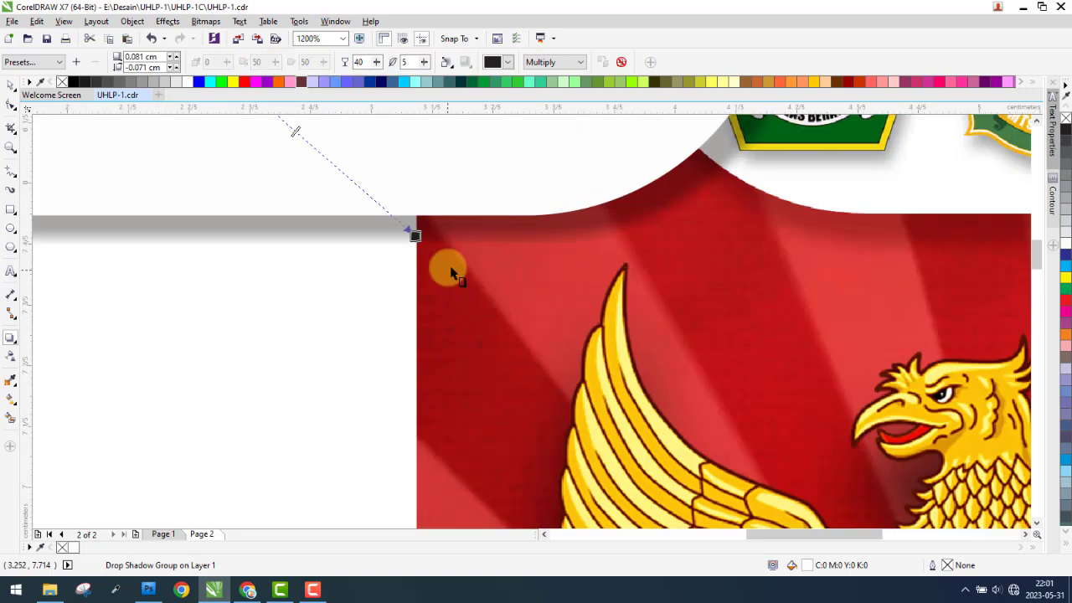
drag(414, 242, 416, 243)
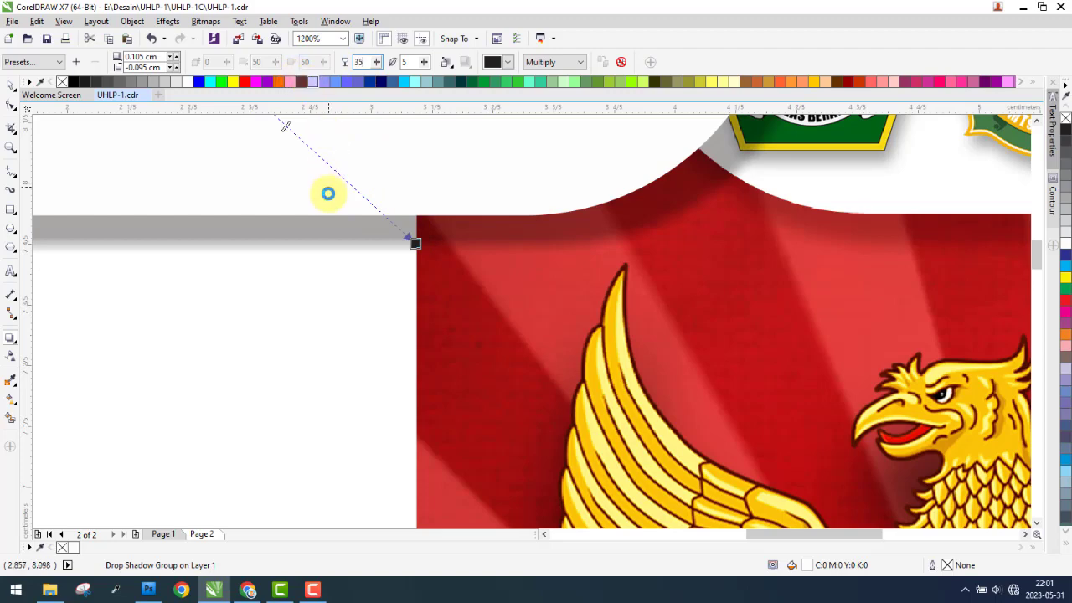
scroll(468, 312, down, 4)
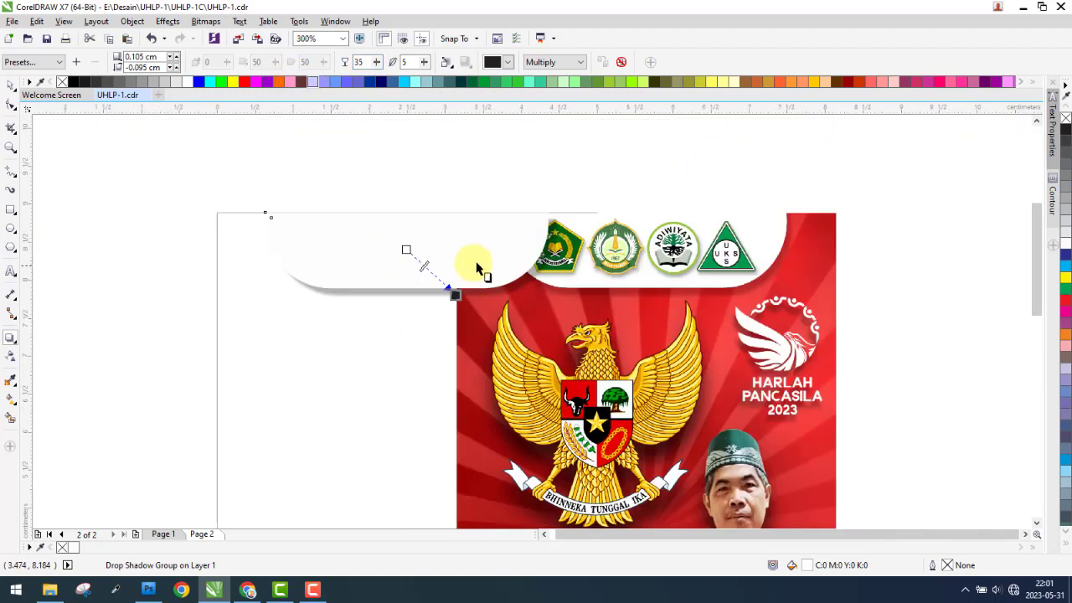
scroll(477, 268, up, 2)
drag(456, 333, 406, 328)
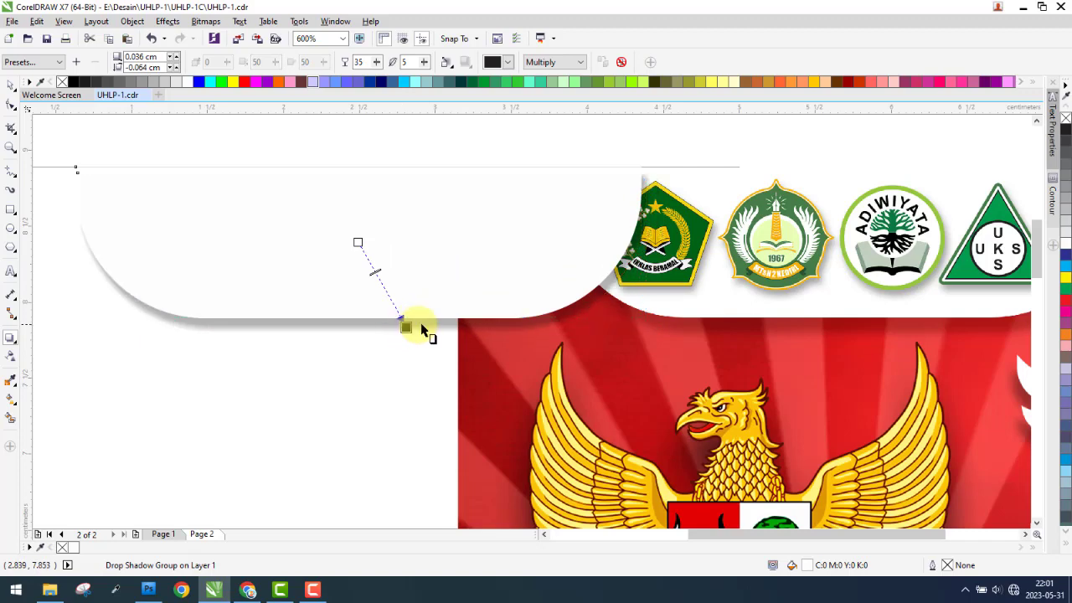
drag(407, 327, 405, 330)
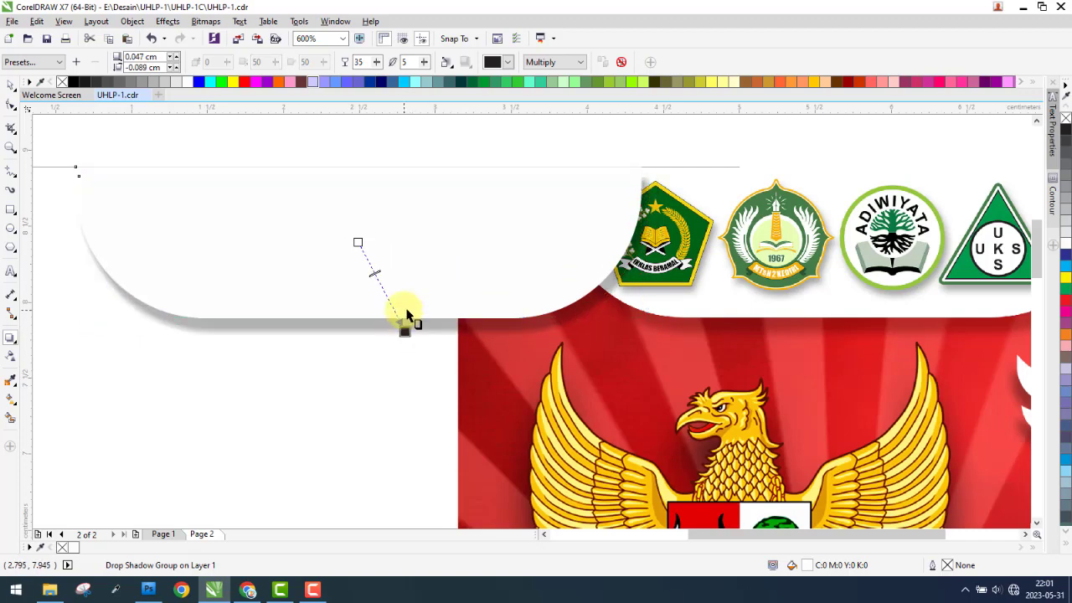
scroll(310, 276, down, 2)
Undo an accidental background shift, reselect the shadowed white box and apply Ctrl+U
key(space)
click(576, 352)
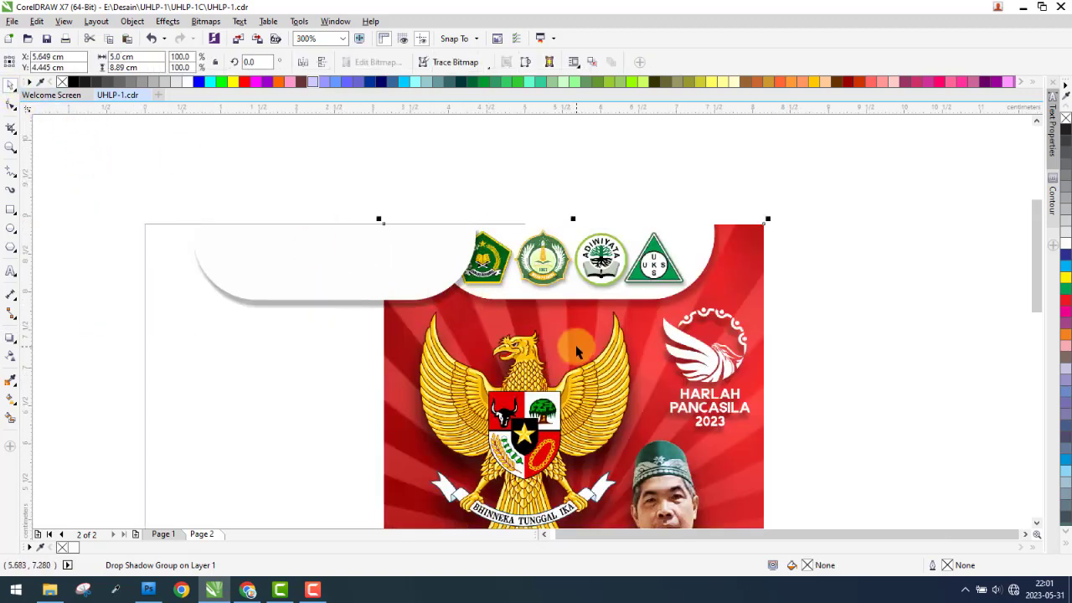
key(ctrl+z)
drag(586, 179, 167, 383)
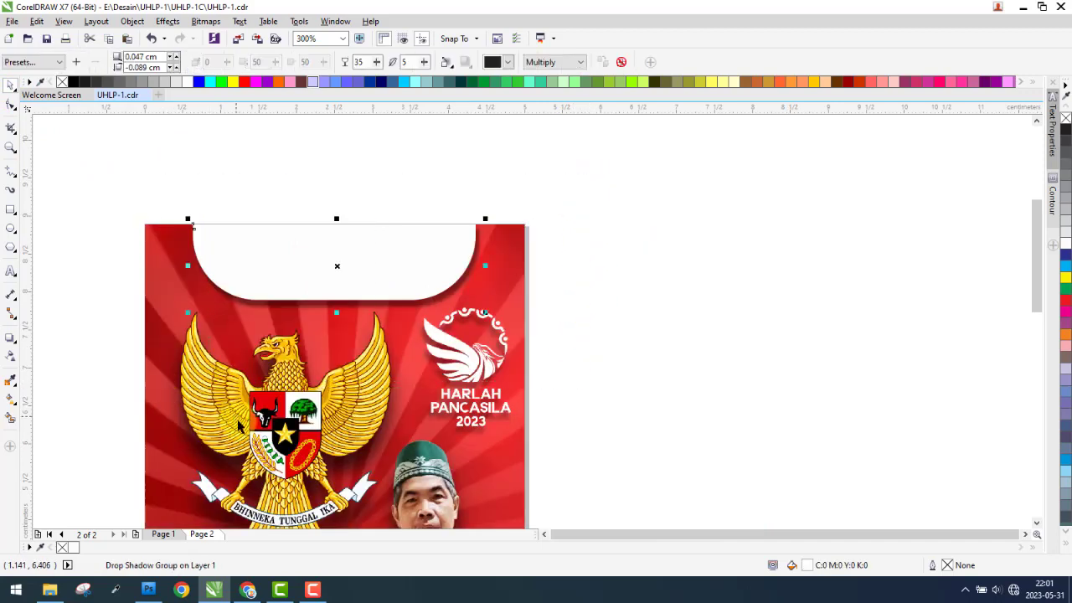
key(ctrl+u)
Copy the shadowed white box, paste it onto page 1, then return to page 2
drag(538, 182, 94, 445)
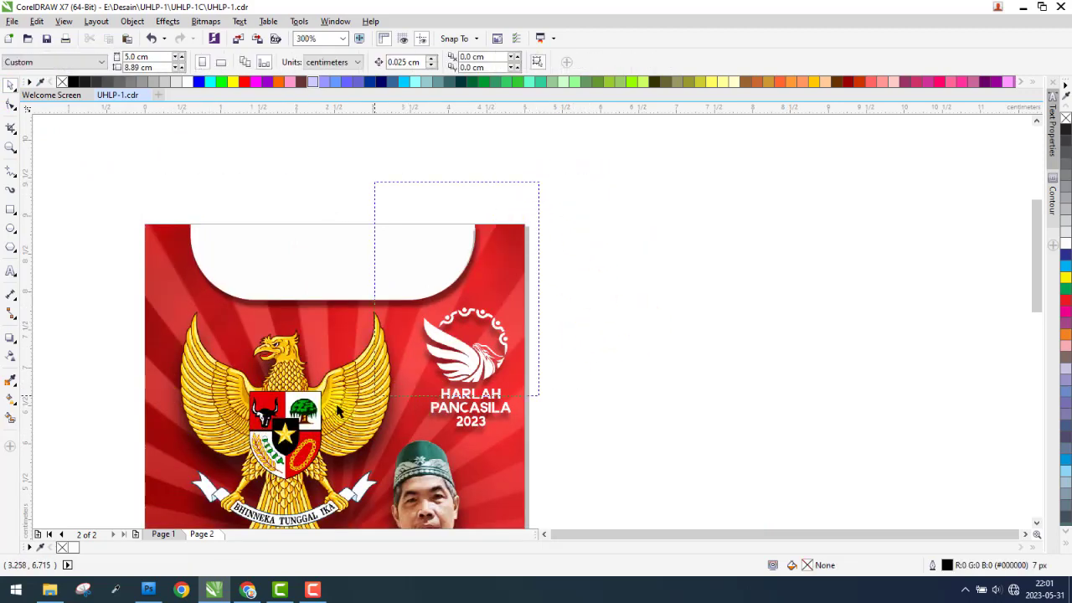
key(ctrl+Page_Down)
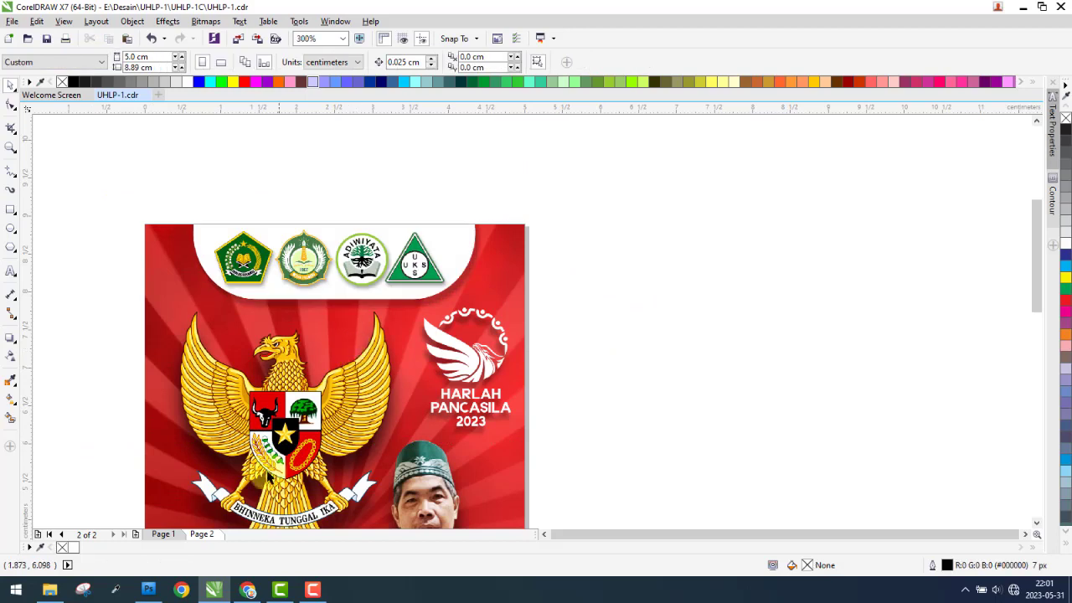
click(164, 538)
key(ctrl+v)
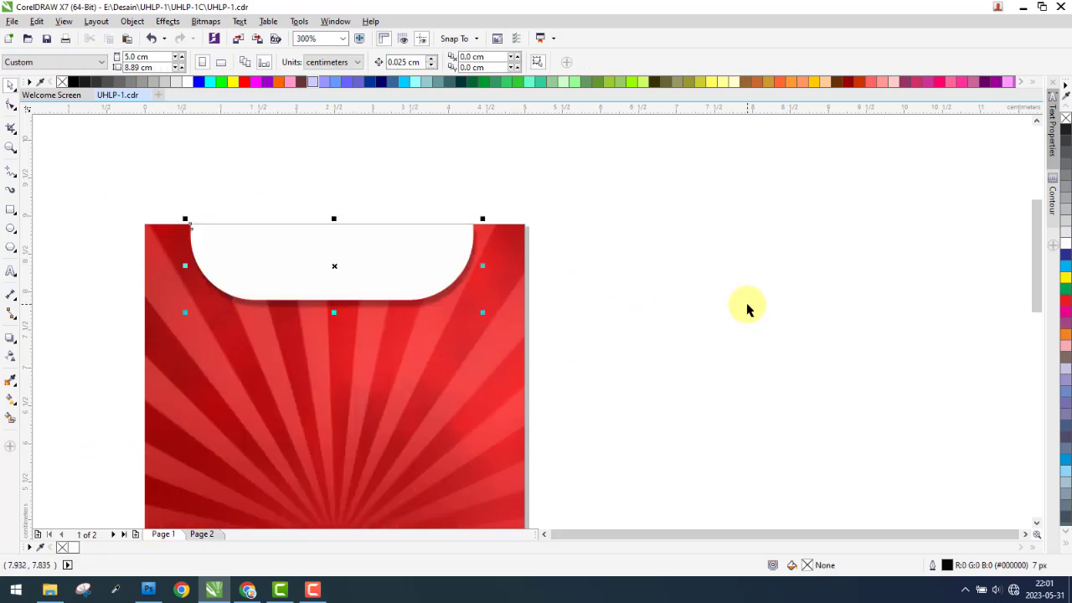
scroll(502, 243, up, 2)
scroll(760, 234, down, 2)
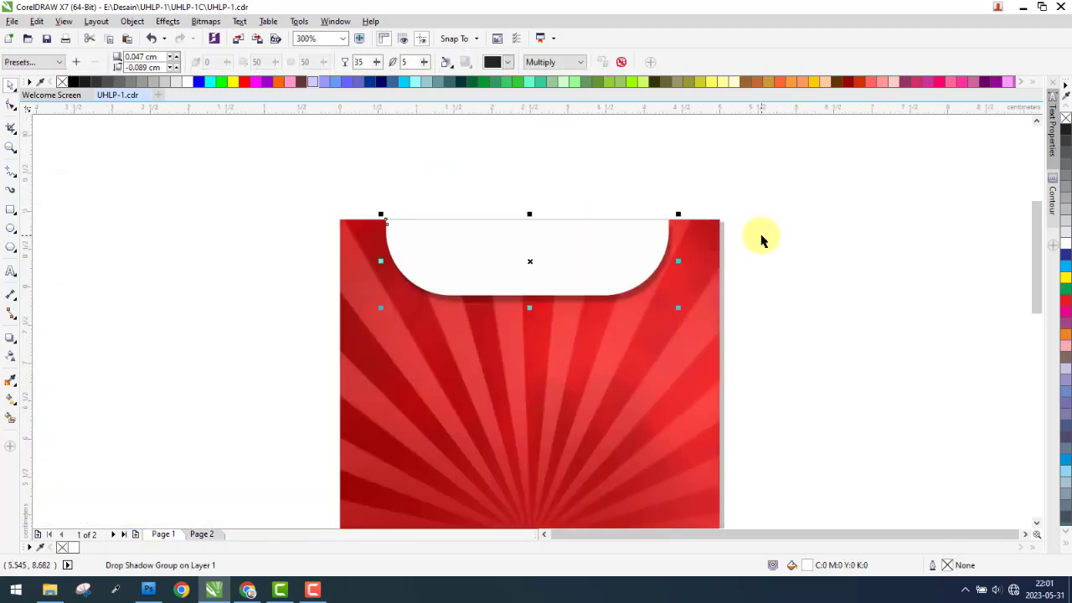
scroll(661, 237, up, 1)
click(626, 177)
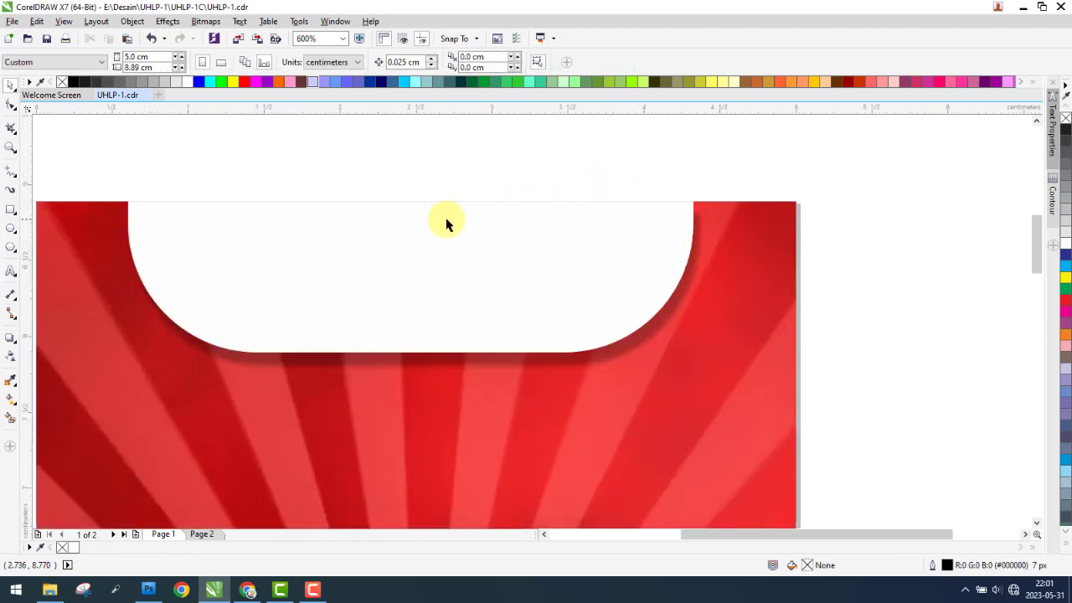
scroll(453, 220, down, 1)
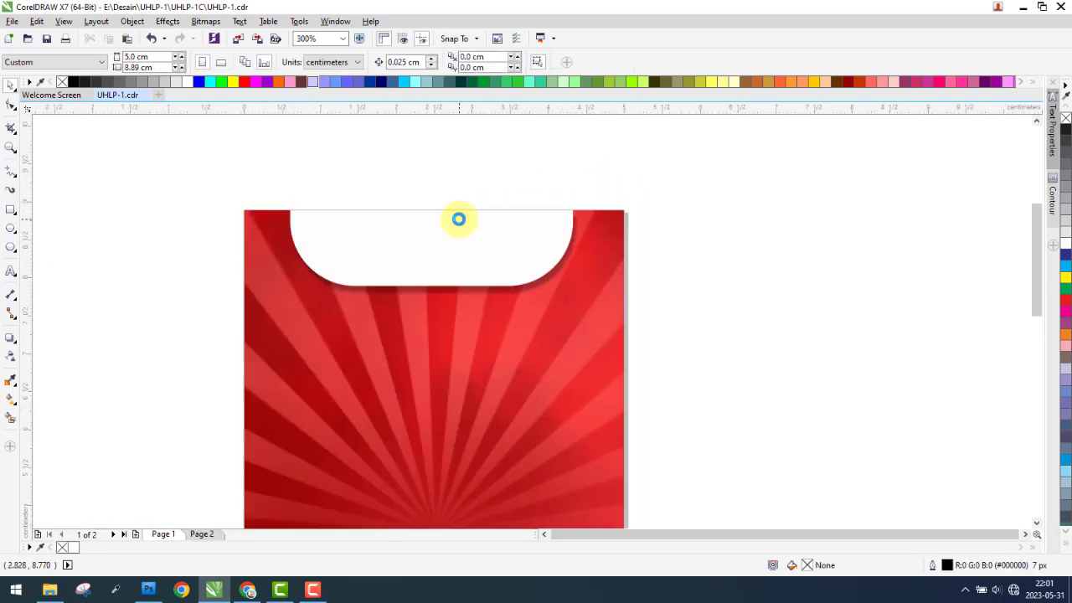
click(202, 534)
In the file browser's Logo folder, select all four logo images to drag in
click(55, 593)
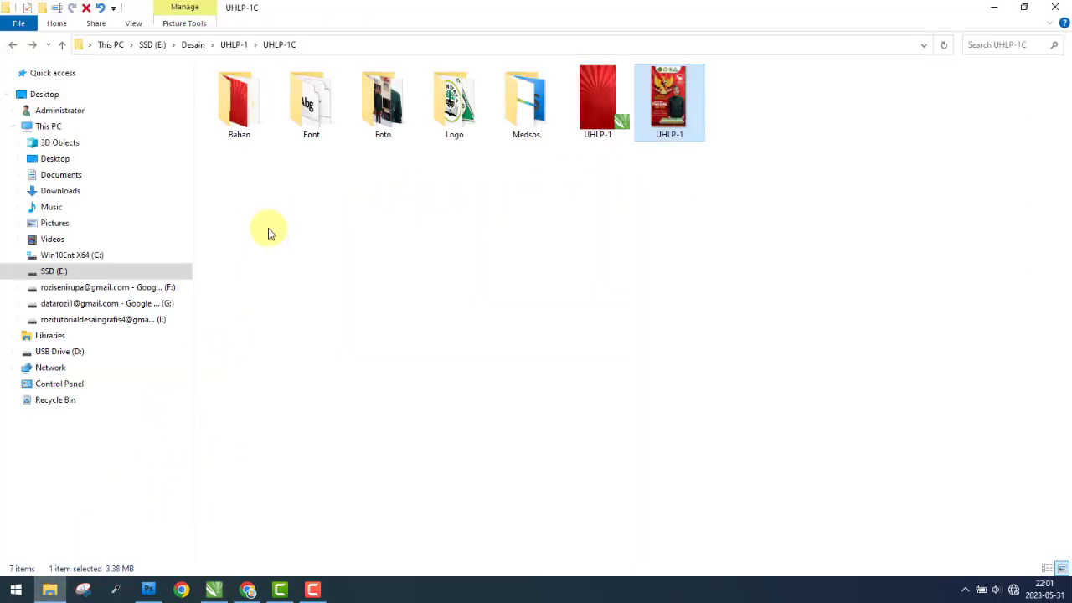
click(454, 117)
double_click(454, 117)
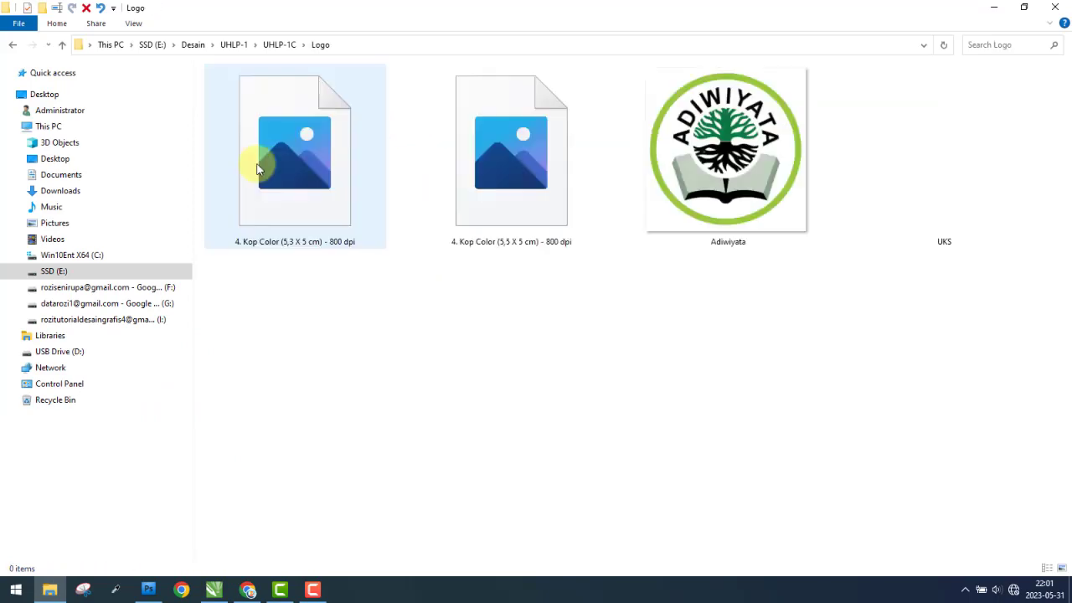
mouse_move(270, 306)
mouse_down()
mouse_move(979, 149)
mouse_move(799, 320)
mouse_up()
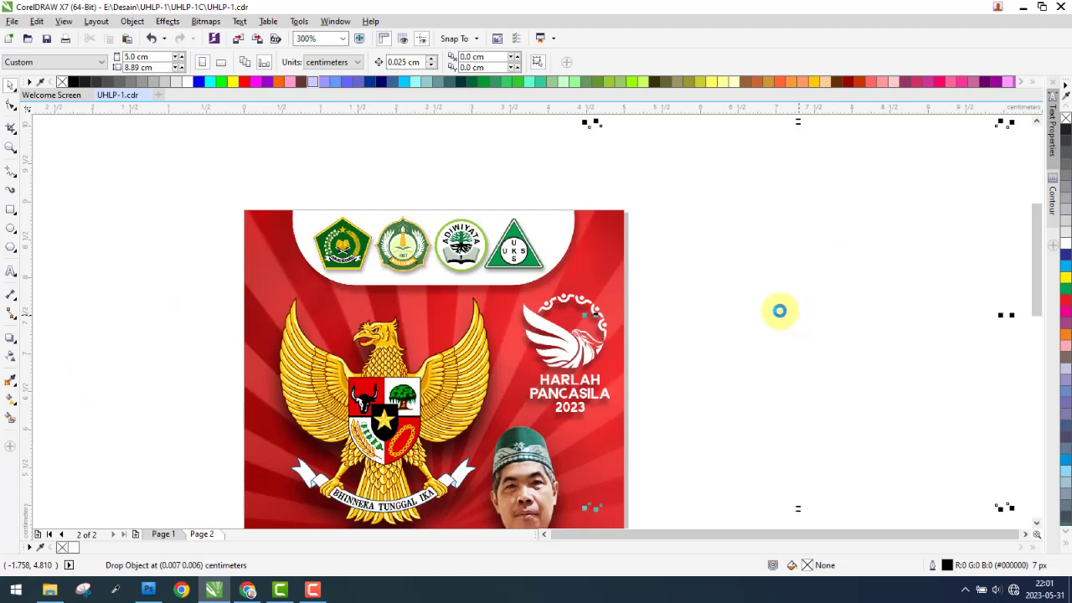
Pair the UKS triangle with the Adiwiyata logo, shrink them, and place them above the poster
scroll(254, 257, down, 7)
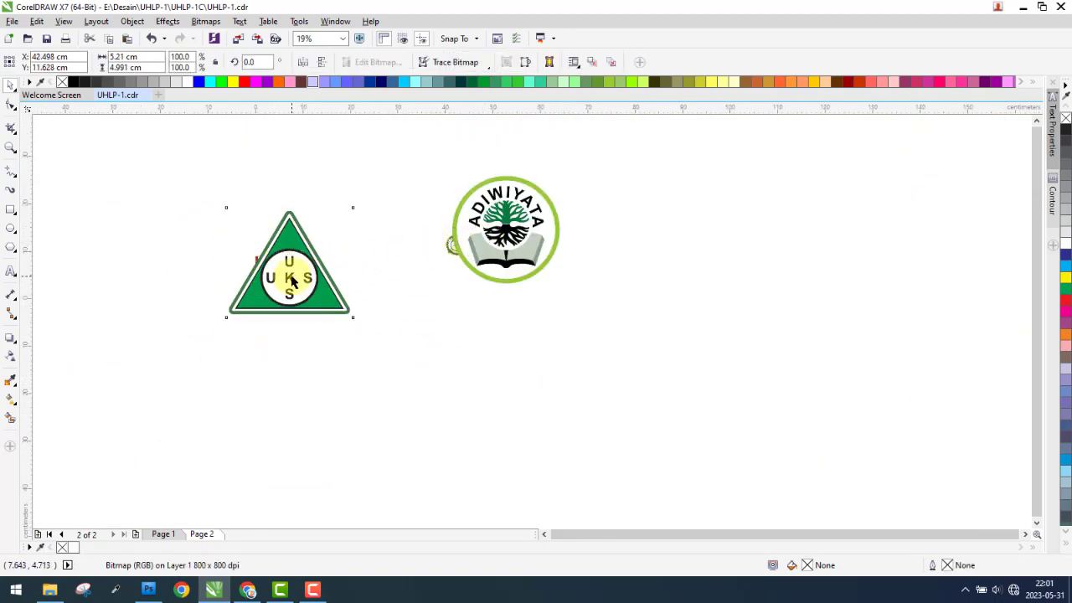
drag(292, 281, 443, 228)
drag(553, 199, 685, 203)
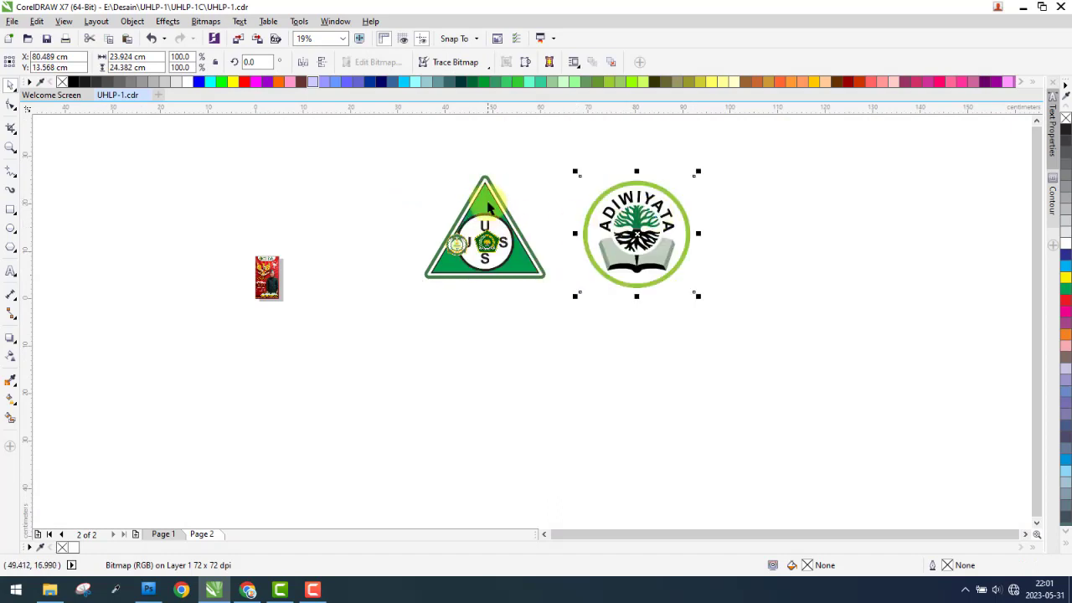
drag(502, 202, 660, 212)
drag(792, 176, 586, 310)
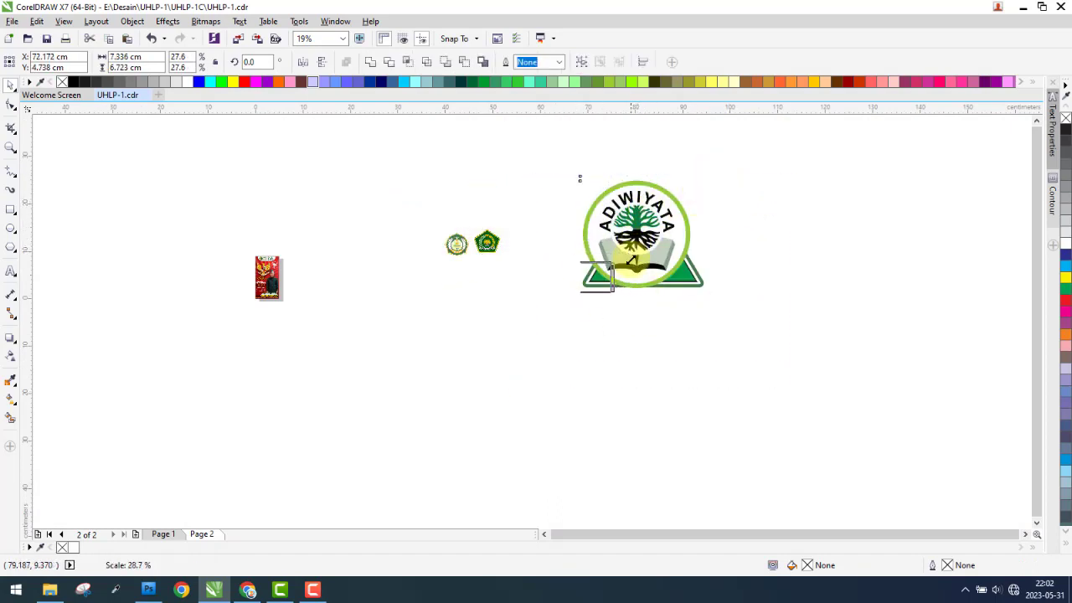
drag(712, 173, 604, 268)
drag(369, 275, 319, 251)
mouse_move(419, 196)
mouse_down()
mouse_move(540, 247)
mouse_move(273, 243)
mouse_up()
Try shrinking all four logos together, then undo the resize and deselect
scroll(253, 253, up, 3)
scroll(300, 228, up, 2)
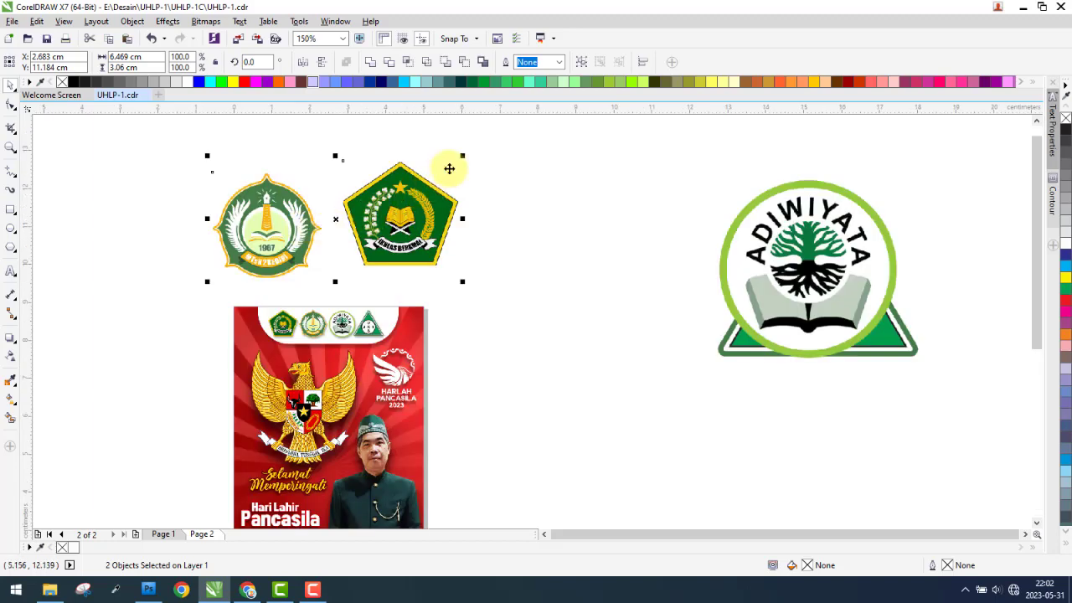
shift+click(842, 268)
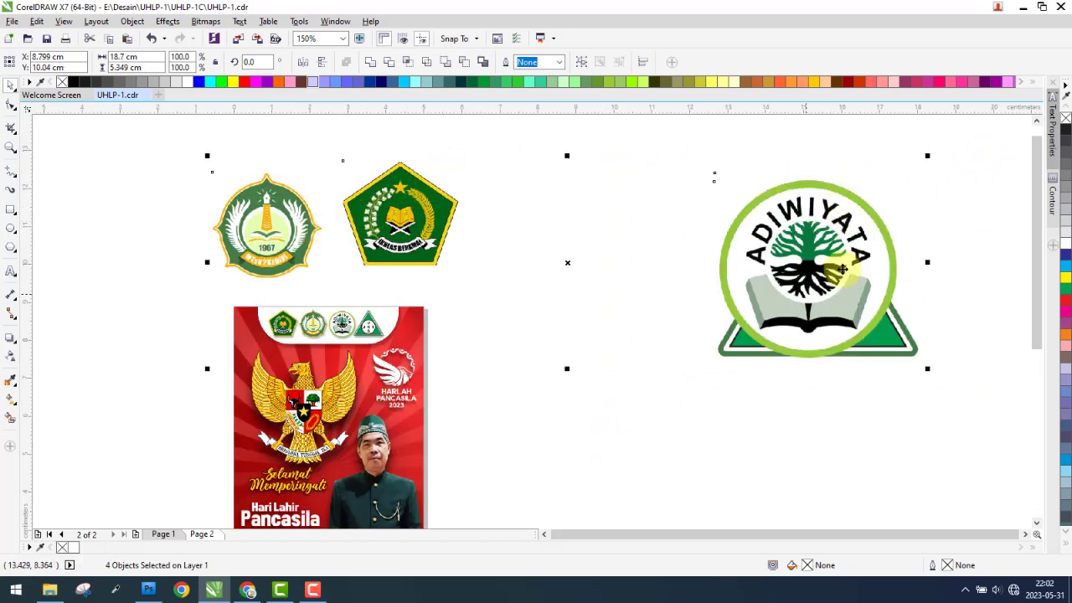
drag(929, 159, 565, 312)
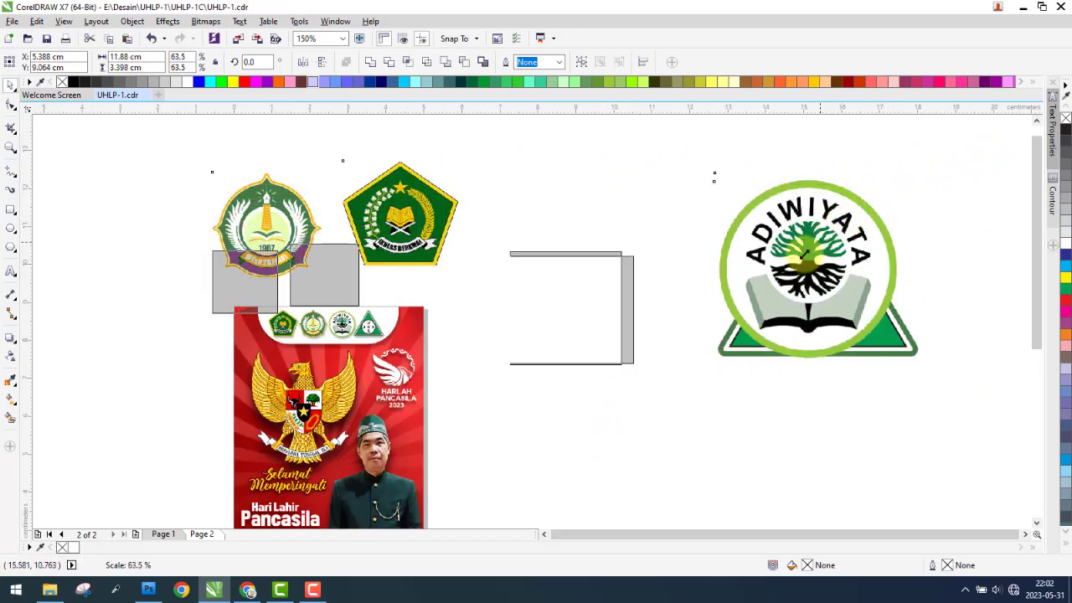
scroll(288, 319, up, 1)
scroll(289, 318, up, 1)
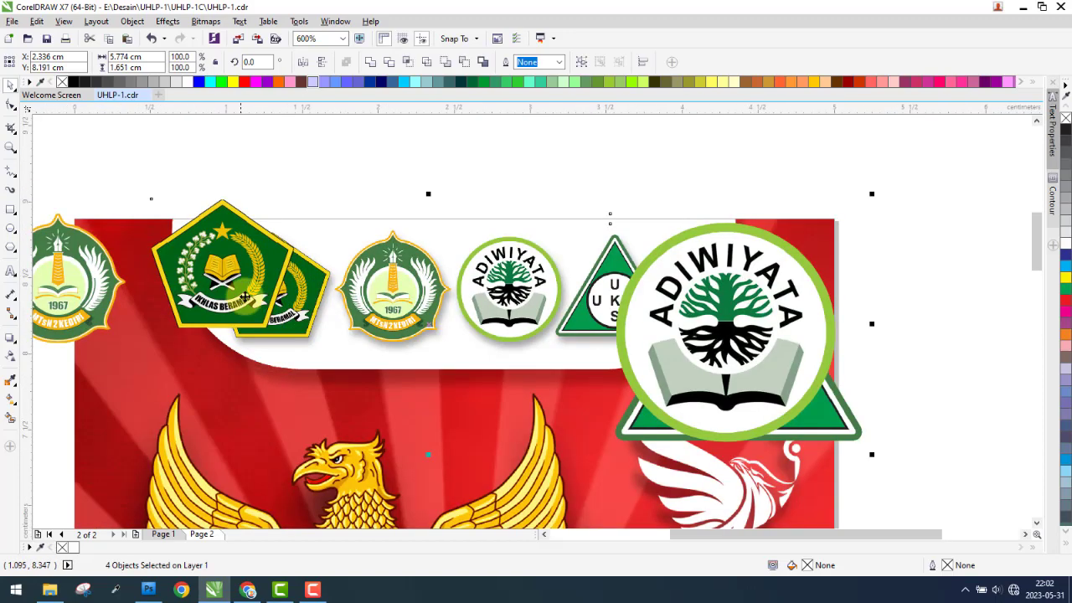
scroll(262, 285, down, 2)
key(ctrl+z)
scroll(243, 285, up, 1)
click(145, 164)
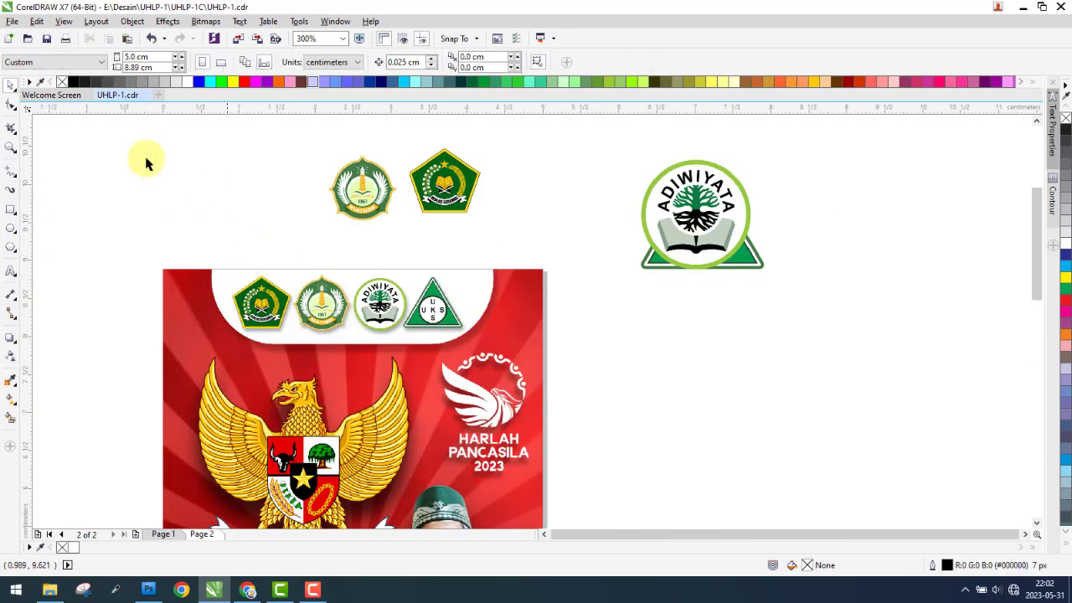
Save the document
click(12, 22)
click(35, 136)
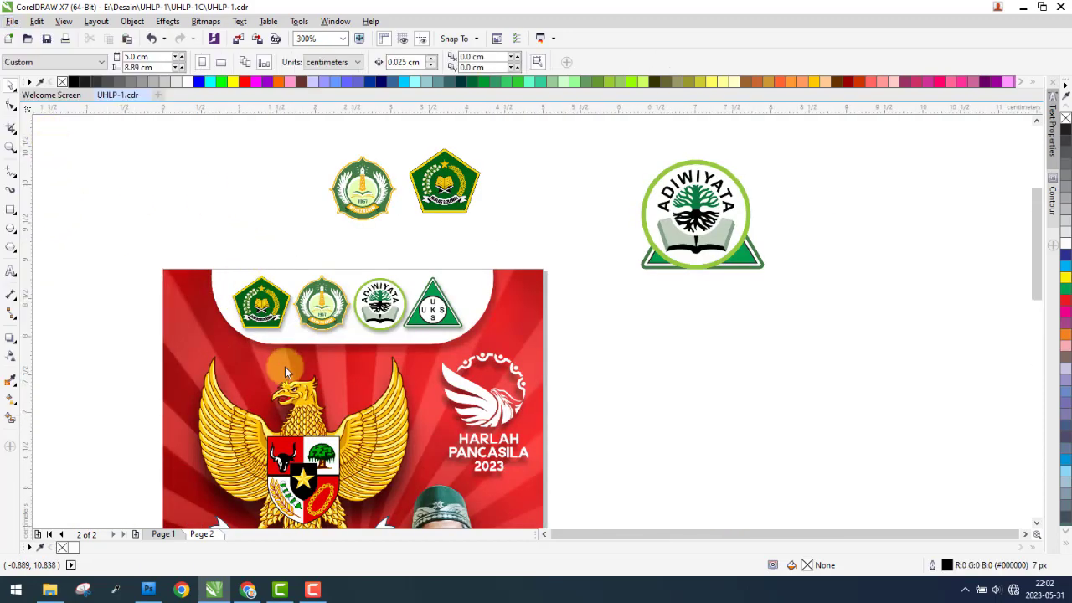
click(314, 590)
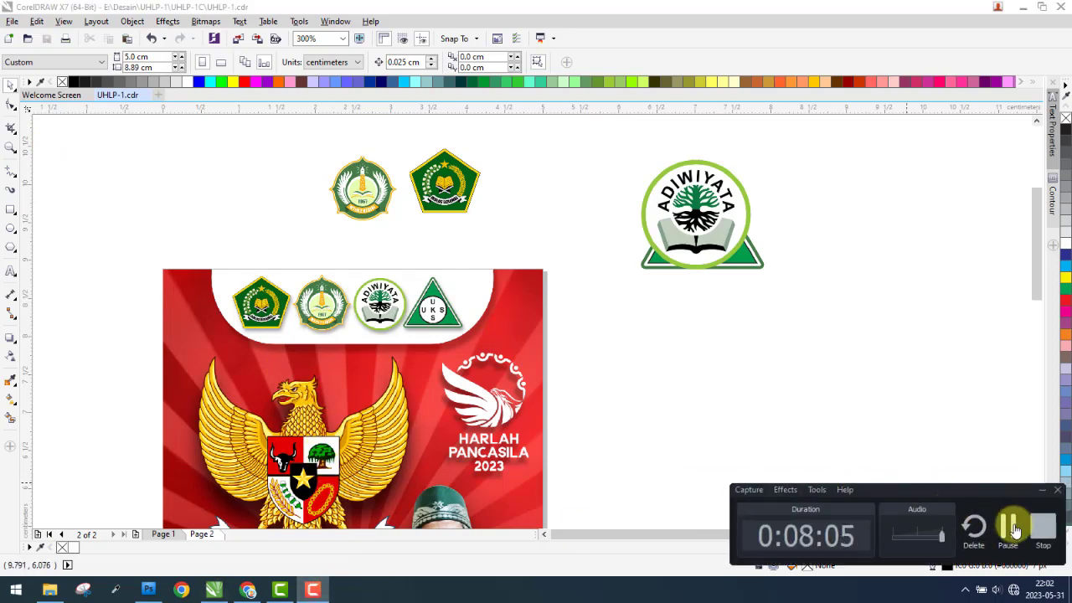
Move the MTsN and pentagon logos closer to the header strip
click(1016, 533)
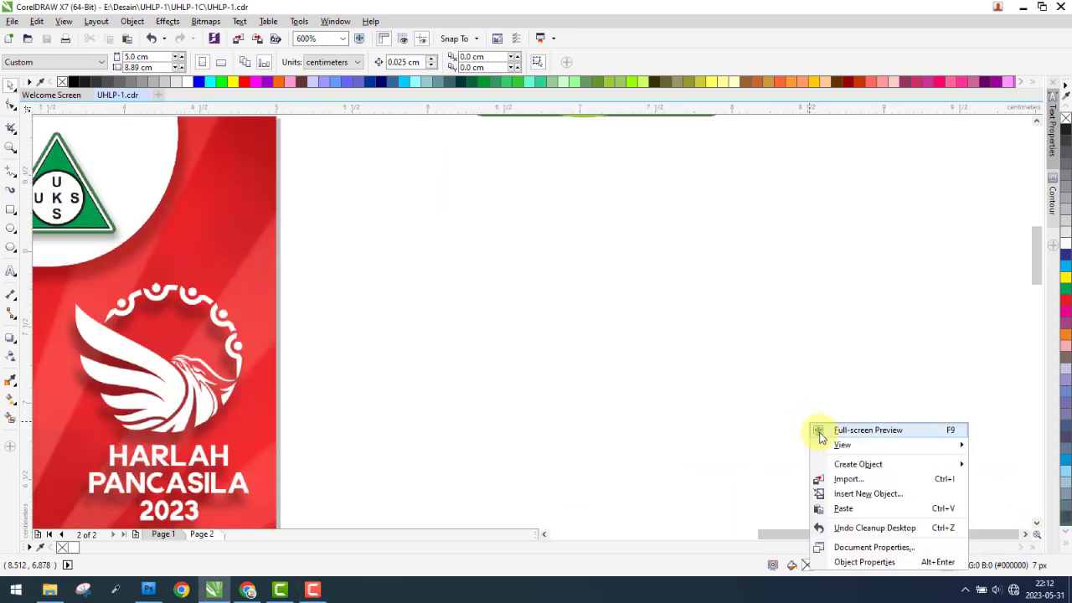
scroll(633, 398, down, 2)
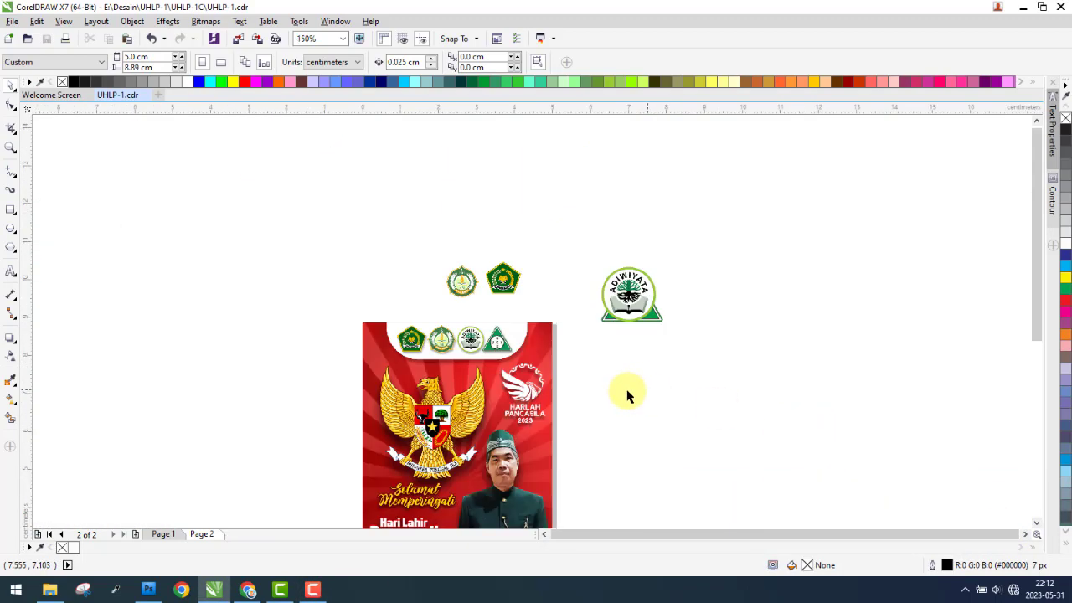
click(314, 590)
click(314, 590)
scroll(452, 293, up, 2)
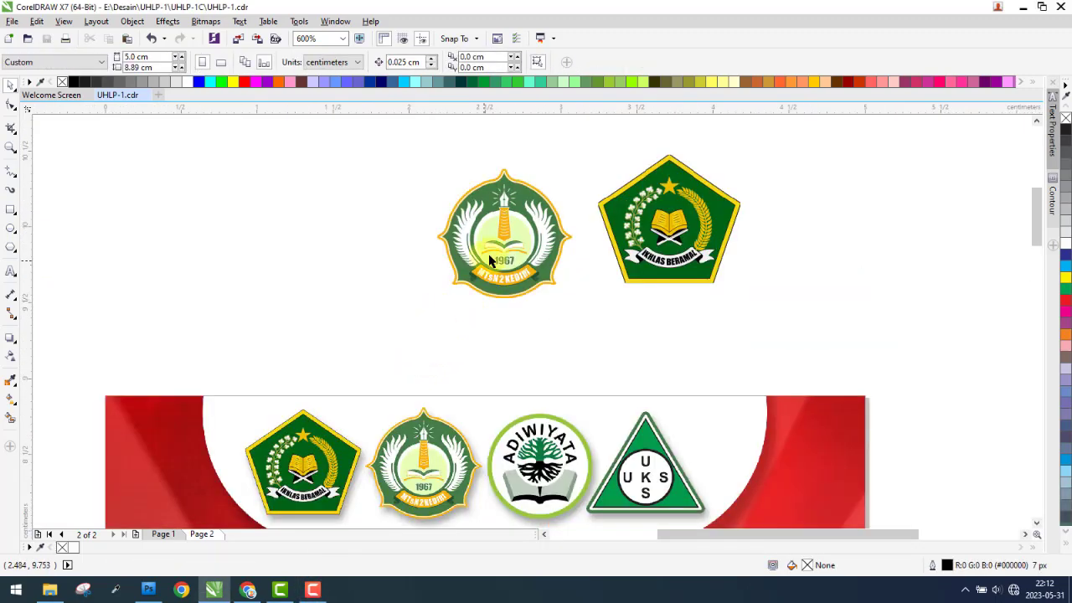
drag(490, 261, 329, 340)
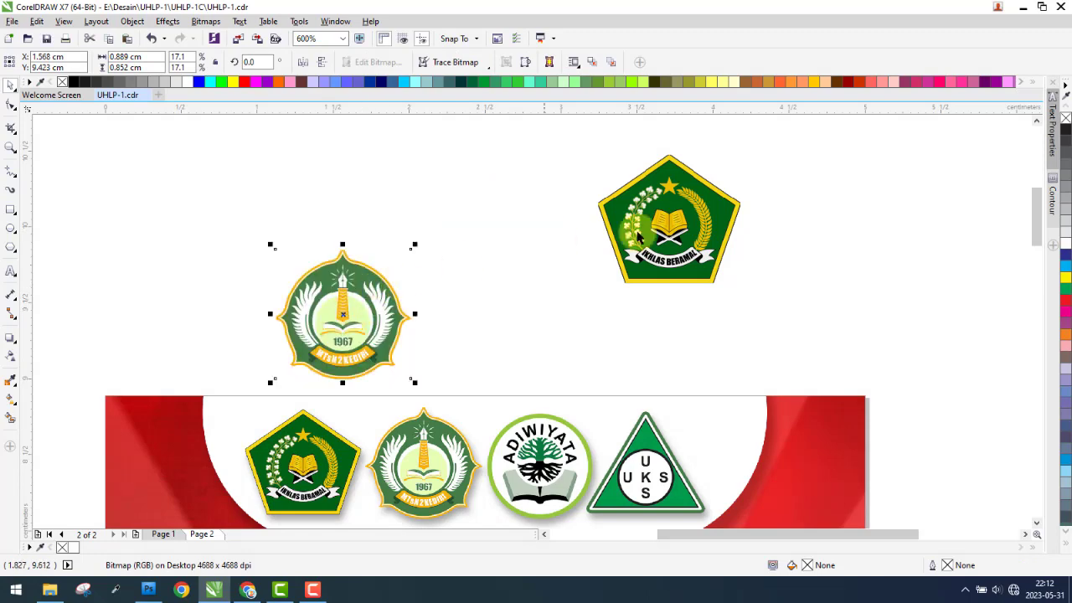
drag(637, 238, 536, 316)
Shrink the pentagon logo down toward the first strip logo's size
drag(643, 233, 339, 427)
scroll(586, 280, down, 2)
scroll(582, 284, up, 2)
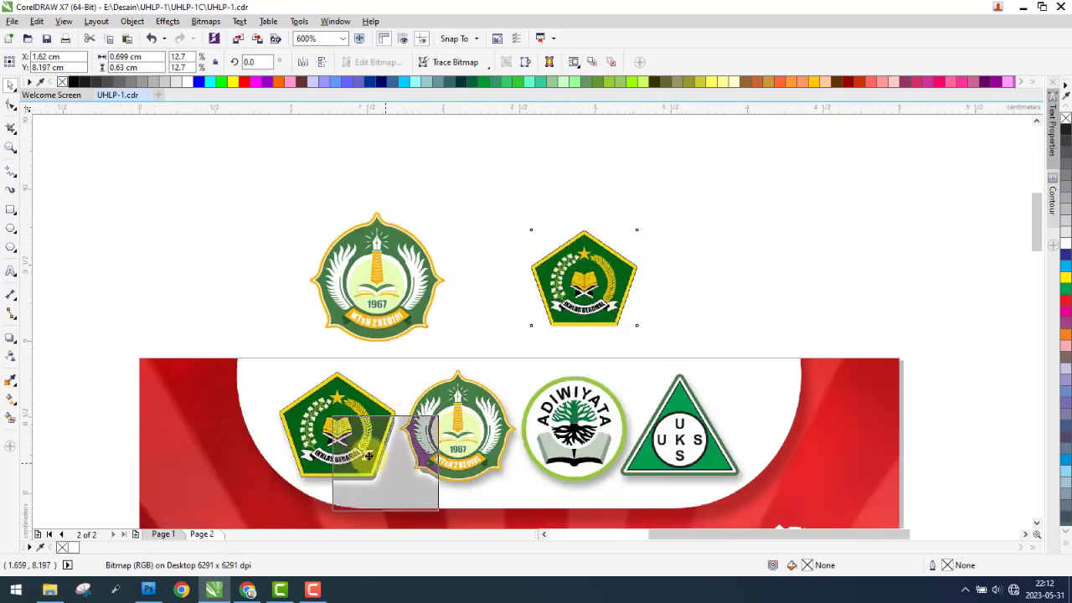
scroll(346, 379, up, 2)
scroll(346, 380, up, 2)
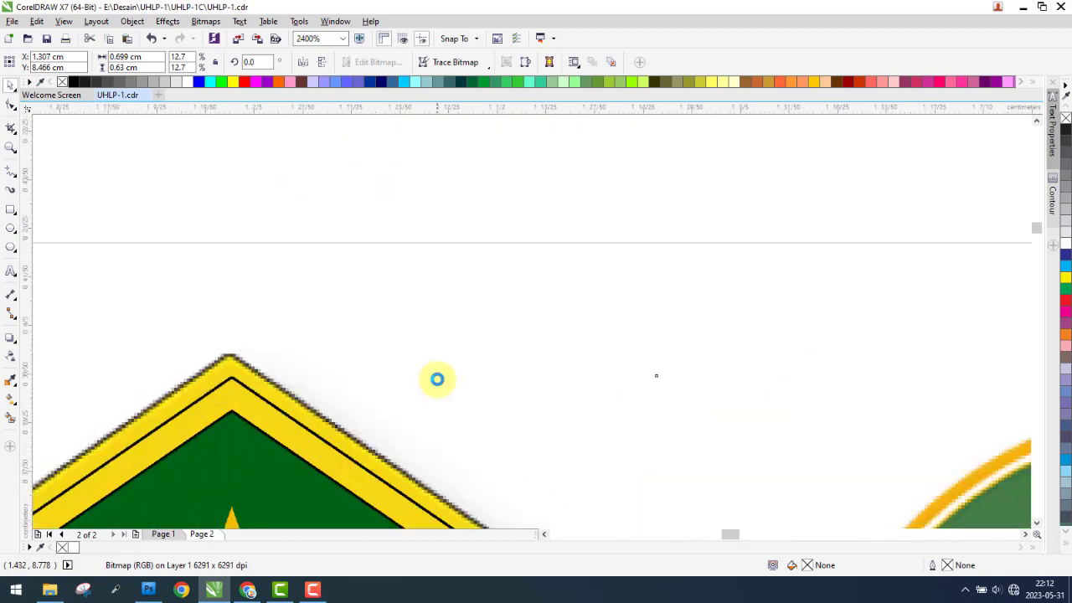
scroll(438, 378, up, 4)
scroll(689, 380, down, 2)
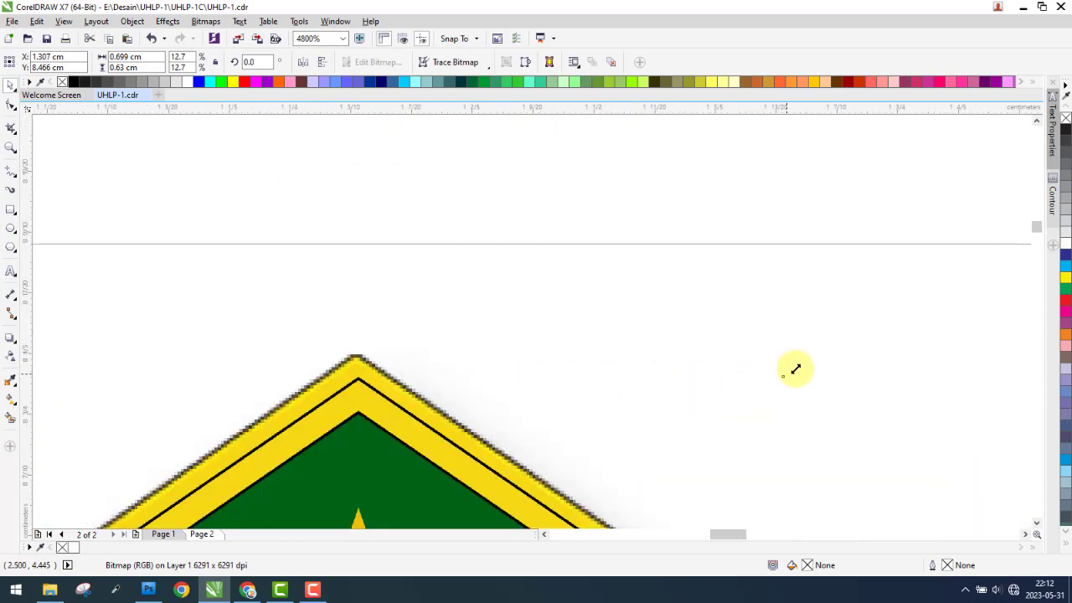
Enlarge the pentagon logo slightly until it covers the original exactly
drag(795, 369, 846, 351)
scroll(691, 343, down, 4)
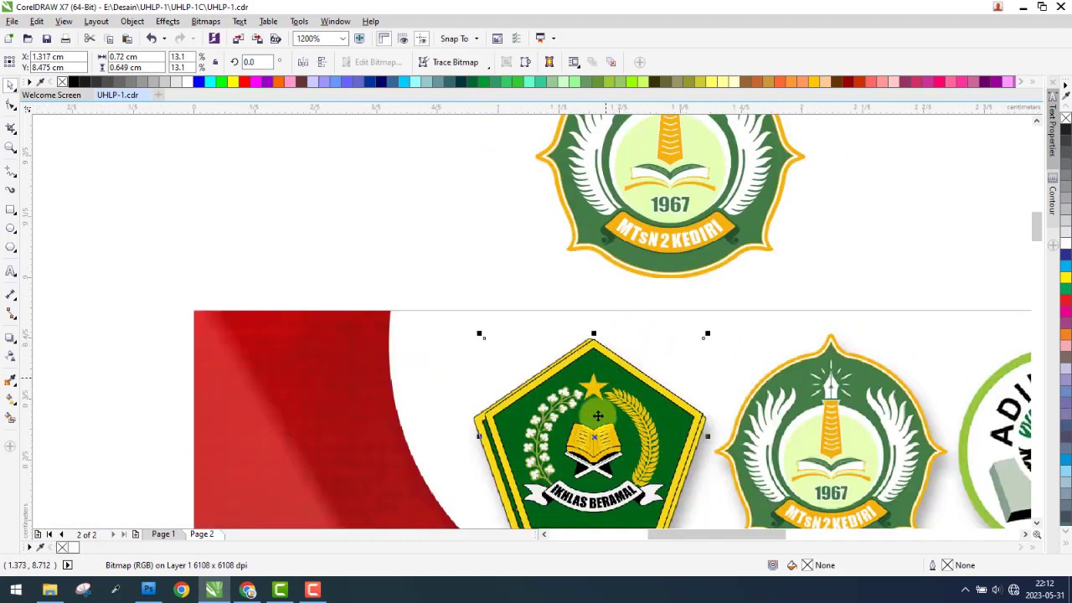
scroll(597, 415, down, 2)
scroll(533, 502, up, 4)
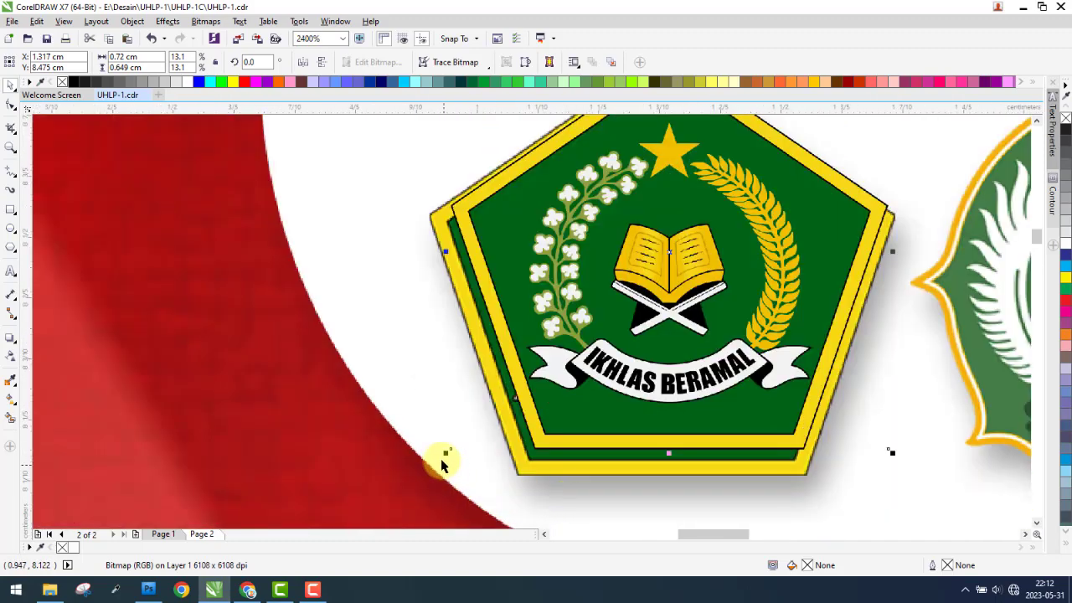
drag(447, 455, 411, 480)
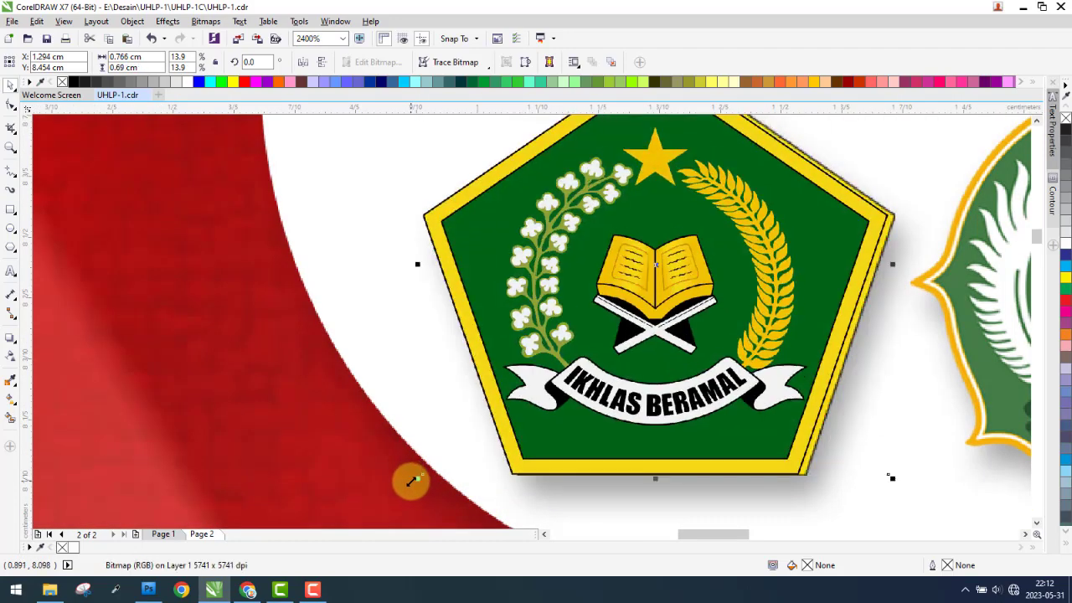
scroll(582, 356, down, 2)
scroll(733, 280, up, 1)
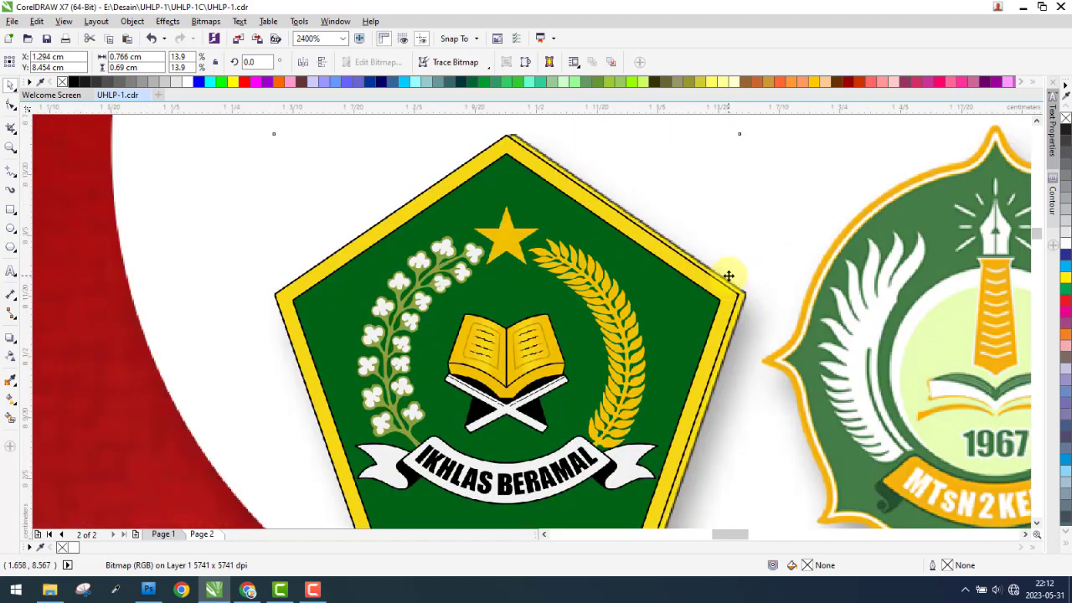
scroll(704, 310, up, 2)
scroll(516, 340, down, 6)
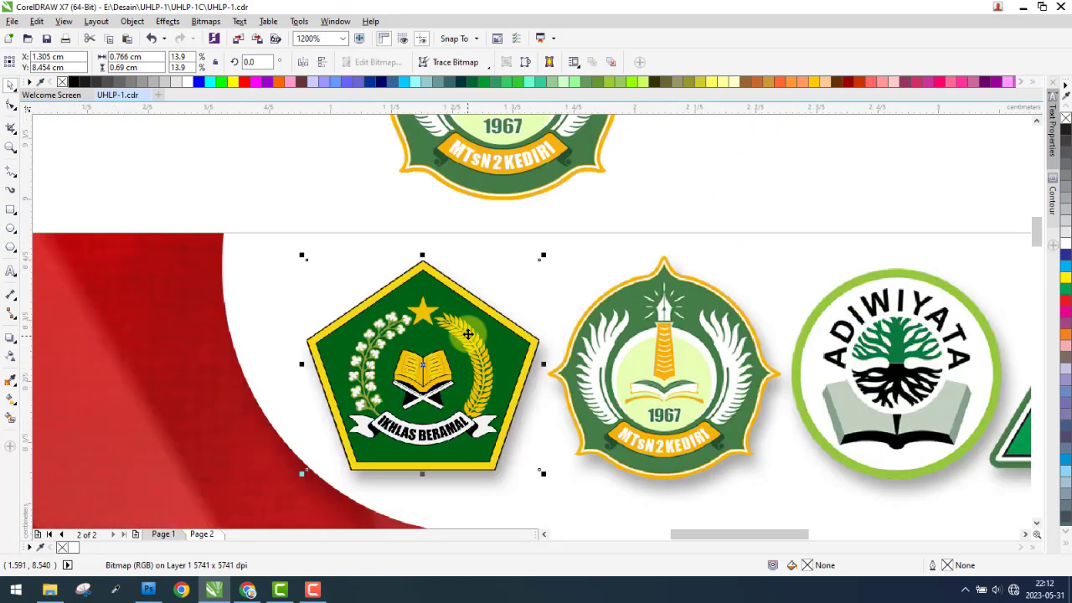
Scale the MTsN logo down and place it over the second strip logo
scroll(519, 219, down, 2)
drag(519, 193, 628, 225)
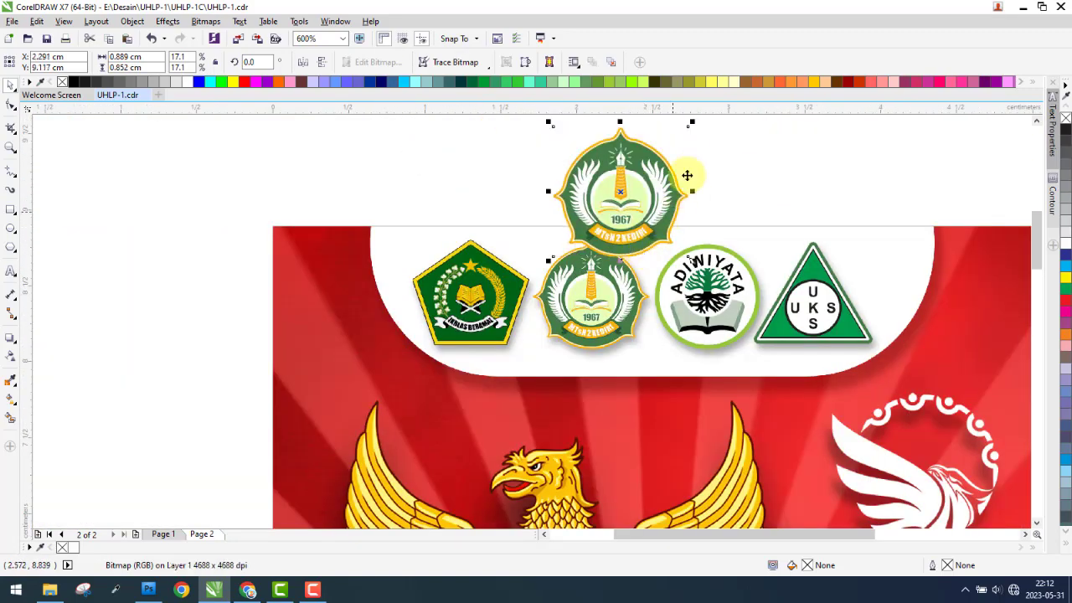
drag(692, 124, 673, 141)
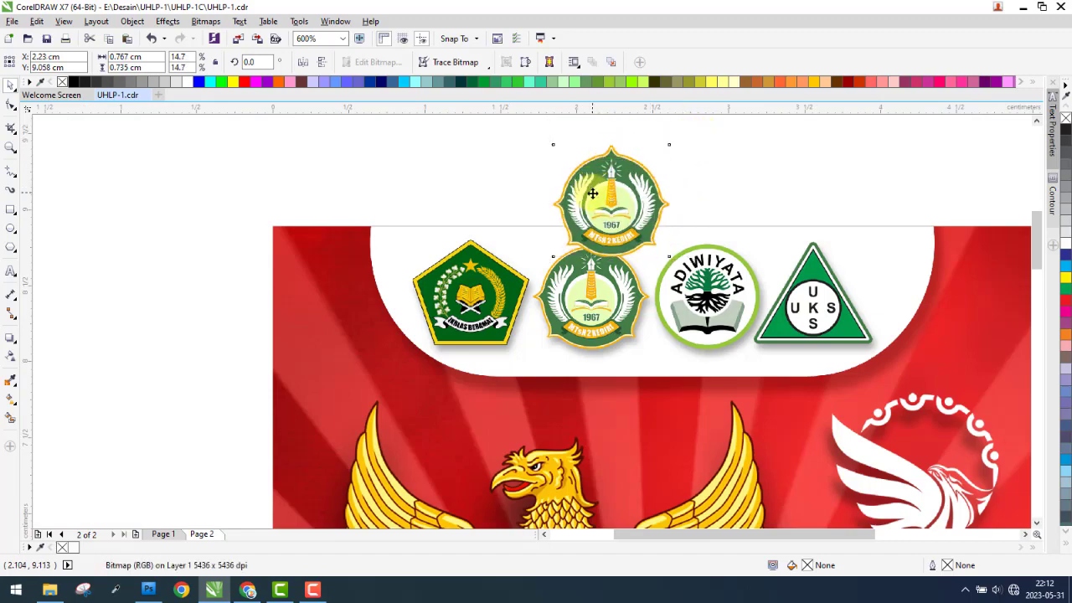
drag(592, 194, 669, 257)
Zoom in and nudge the MTsN logo left until its edges line up
scroll(625, 250, up, 5)
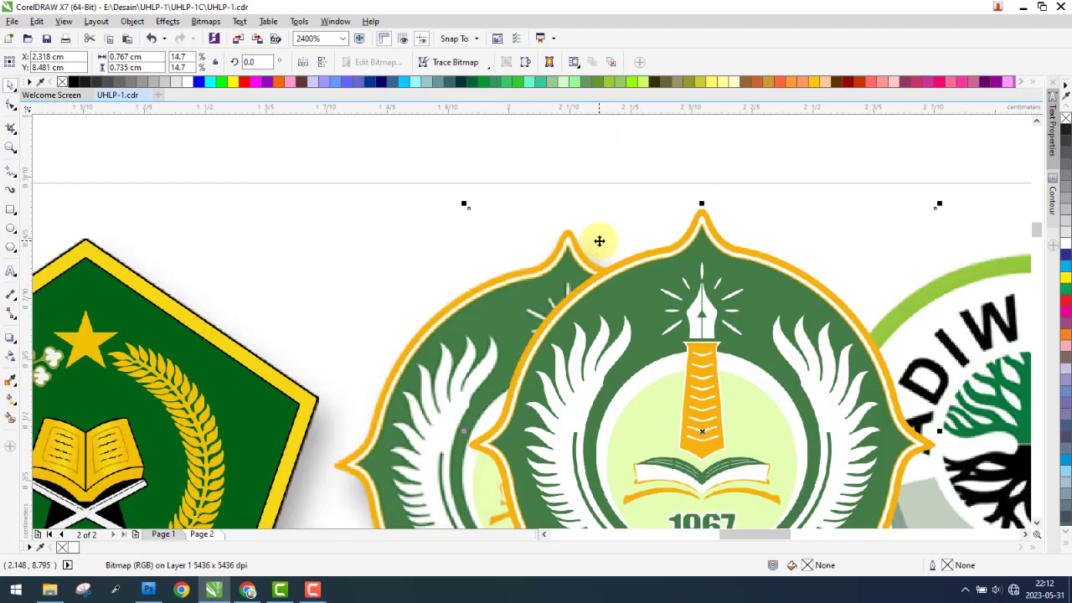
drag(598, 240, 612, 266)
scroll(672, 288, up, 5)
drag(673, 288, 633, 287)
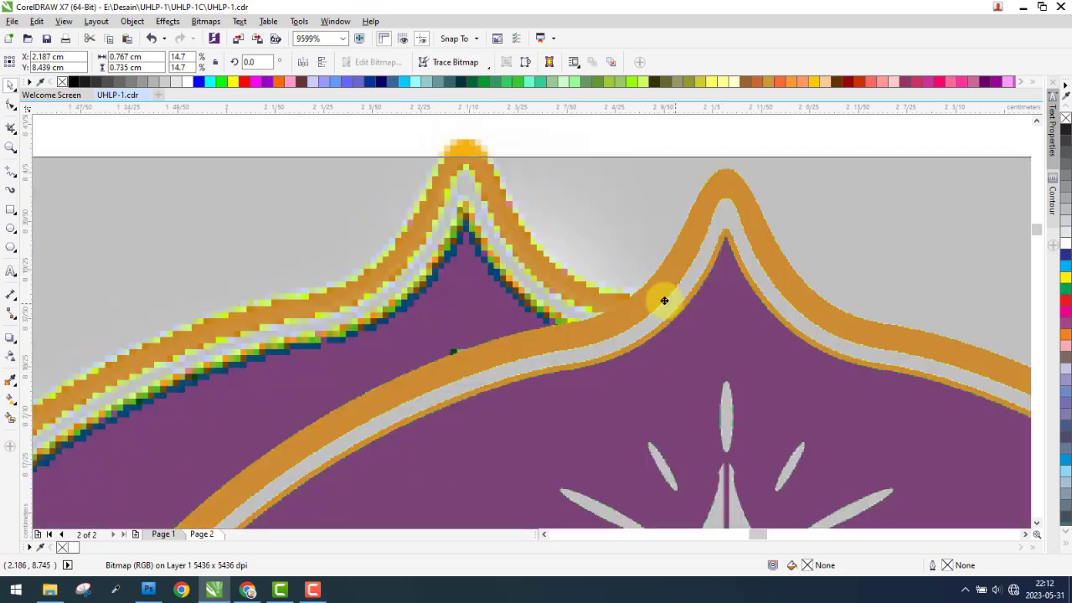
scroll(632, 287, down, 5)
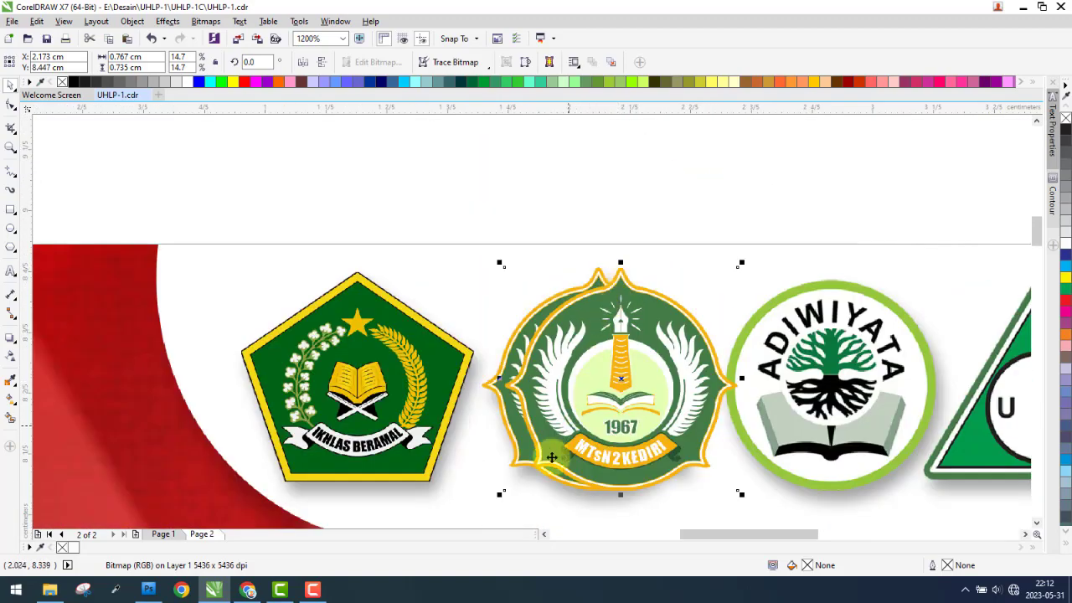
scroll(528, 495, up, 2)
drag(613, 379, 552, 374)
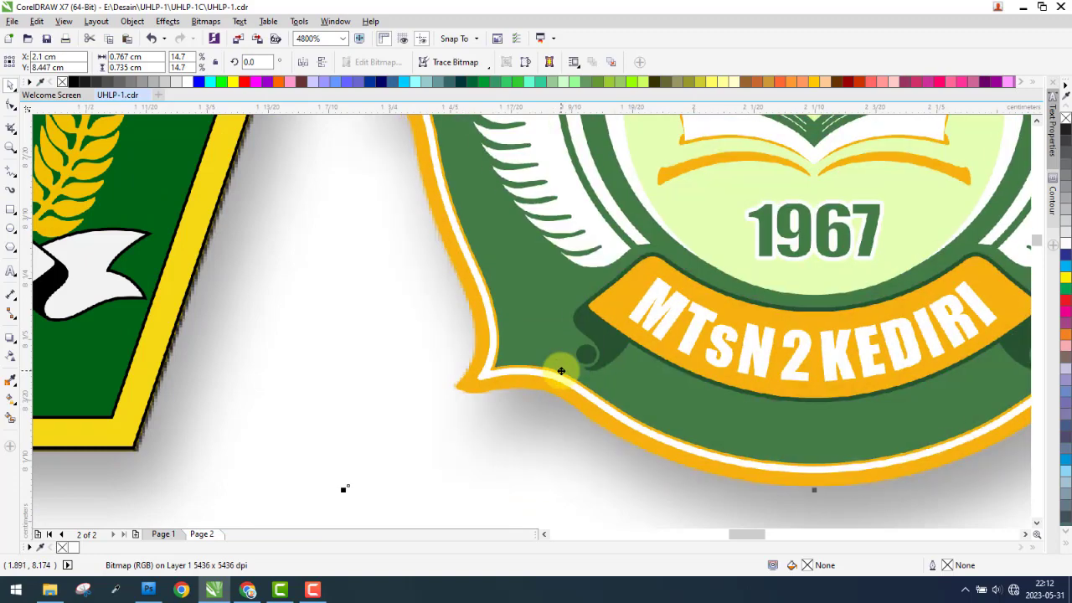
scroll(561, 369, down, 2)
scroll(719, 347, down, 2)
scroll(725, 346, down, 1)
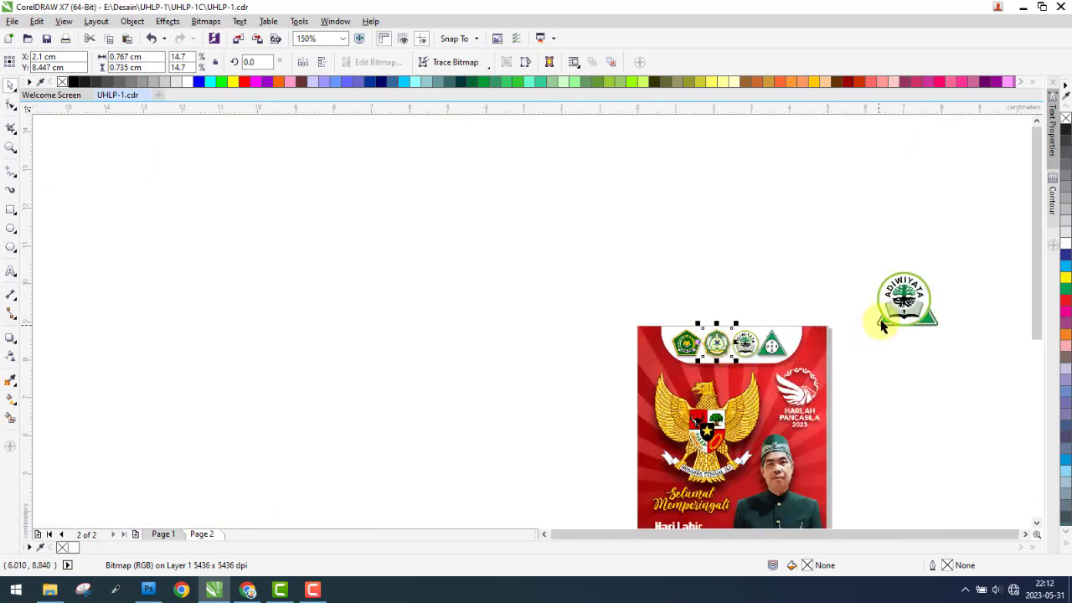
scroll(882, 326, up, 1)
Move the large Adiwiyata logo above the poster and shrink it toward the strip-logo size
drag(921, 255, 620, 267)
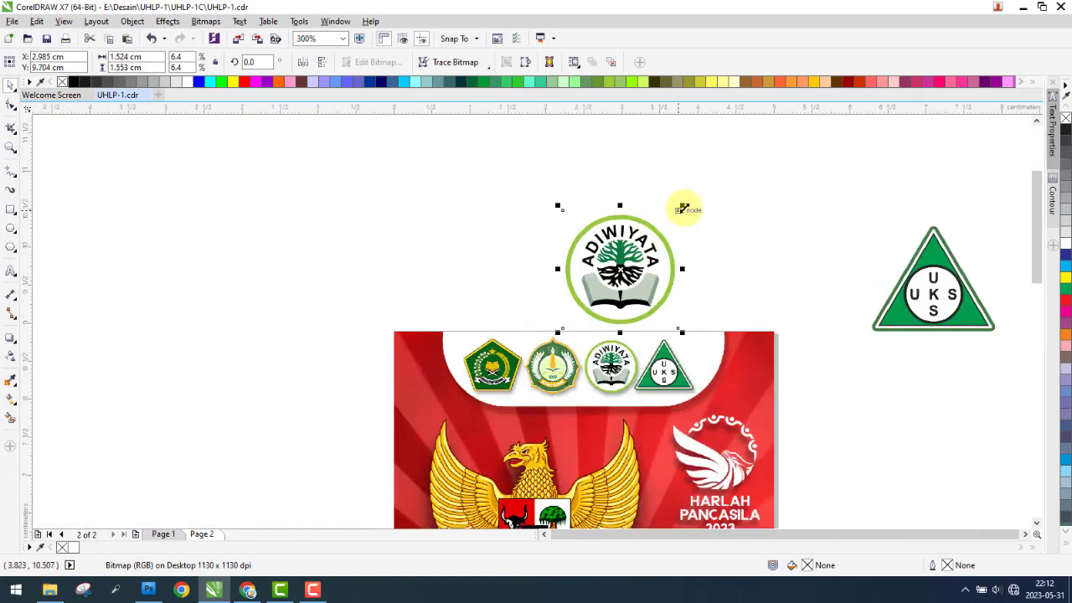
mouse_move(683, 208)
mouse_down()
mouse_move(644, 247)
mouse_move(610, 355)
mouse_up()
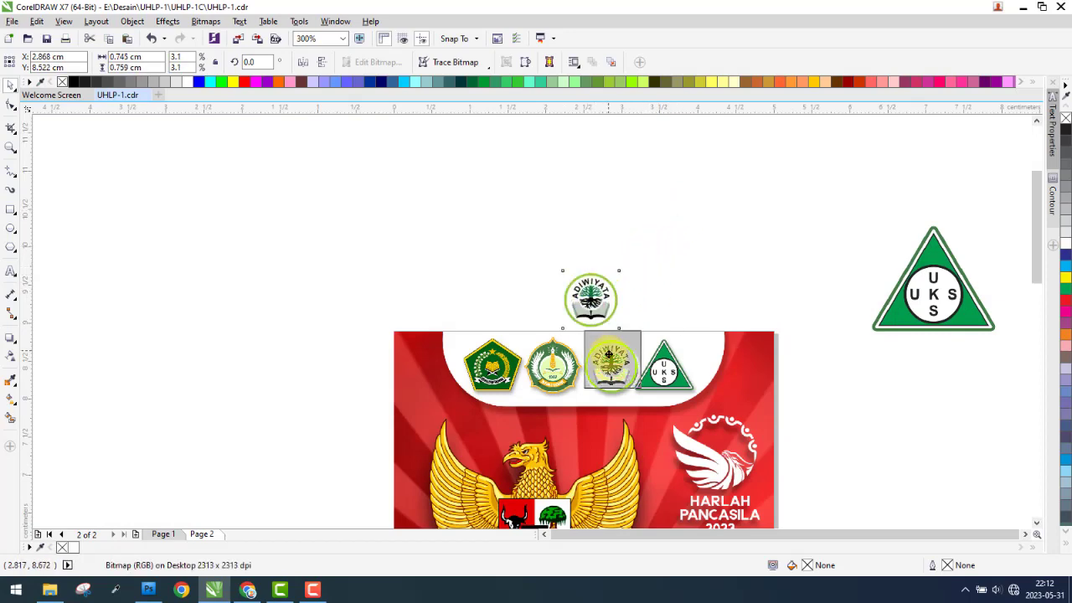
scroll(610, 355, up, 2)
scroll(609, 355, up, 1)
Fit the Adiwiyata logo over the third strip logo at 0.724 × 0.737 cm, edges aligned
drag(612, 314, 632, 325)
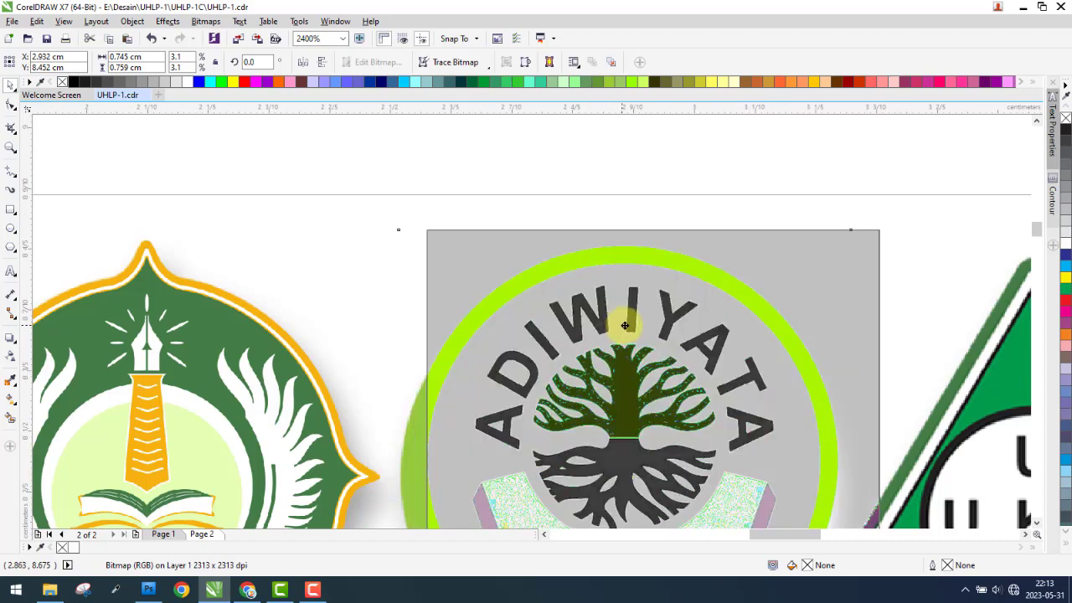
scroll(502, 426, down, 3)
scroll(479, 442, up, 4)
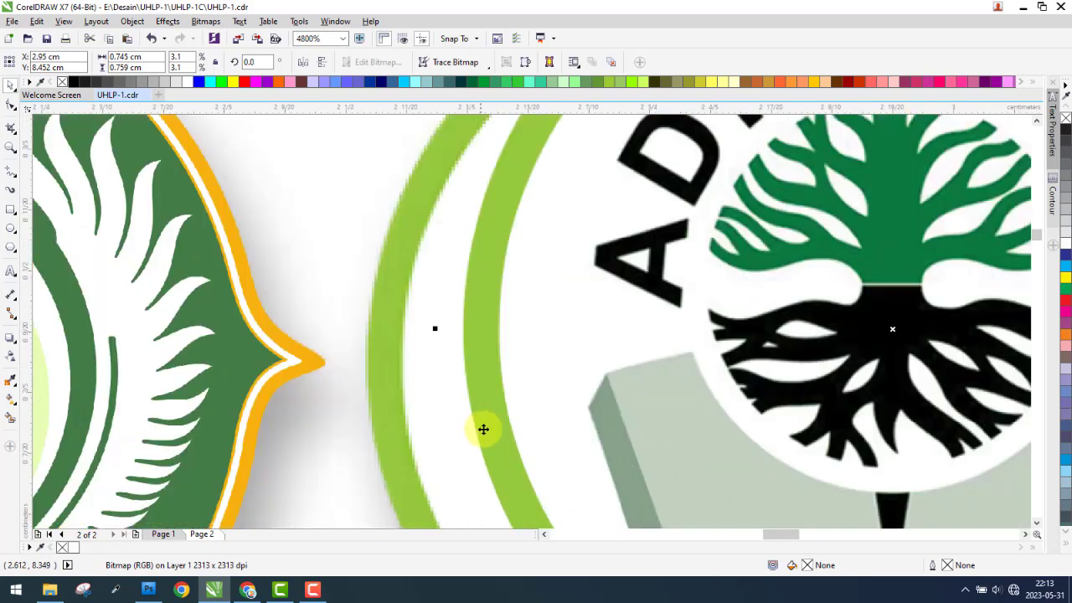
mouse_move(483, 428)
mouse_down()
mouse_move(474, 400)
mouse_move(455, 394)
mouse_up()
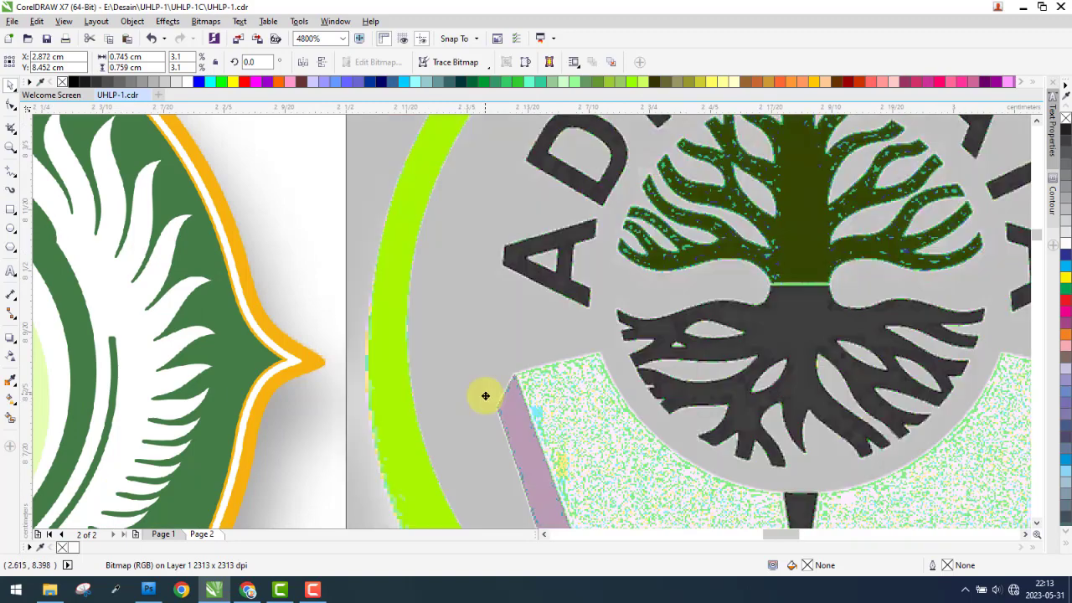
scroll(455, 394, down, 2)
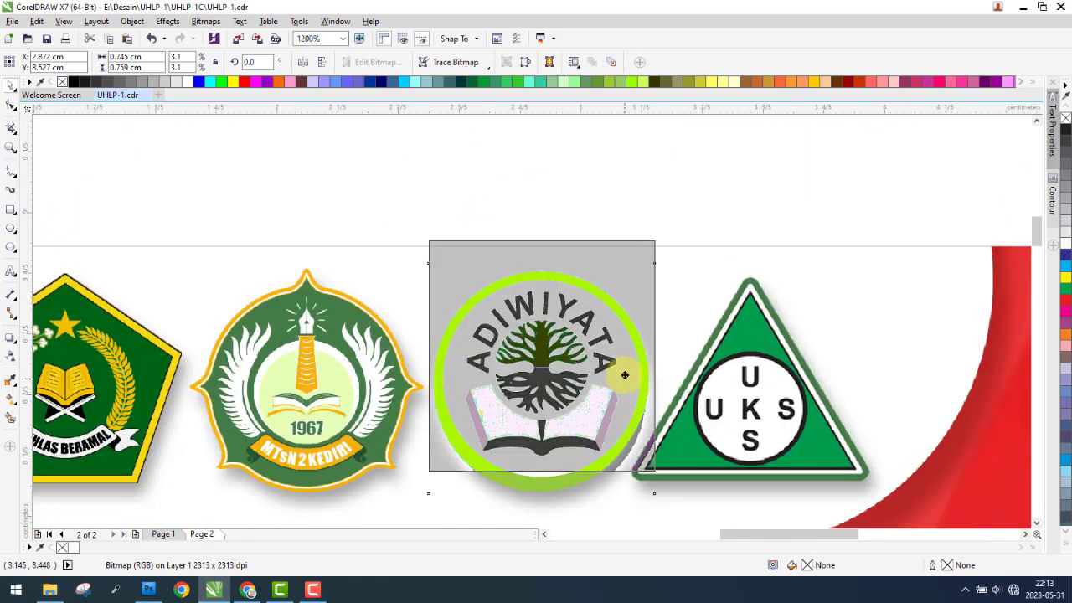
drag(624, 401, 624, 335)
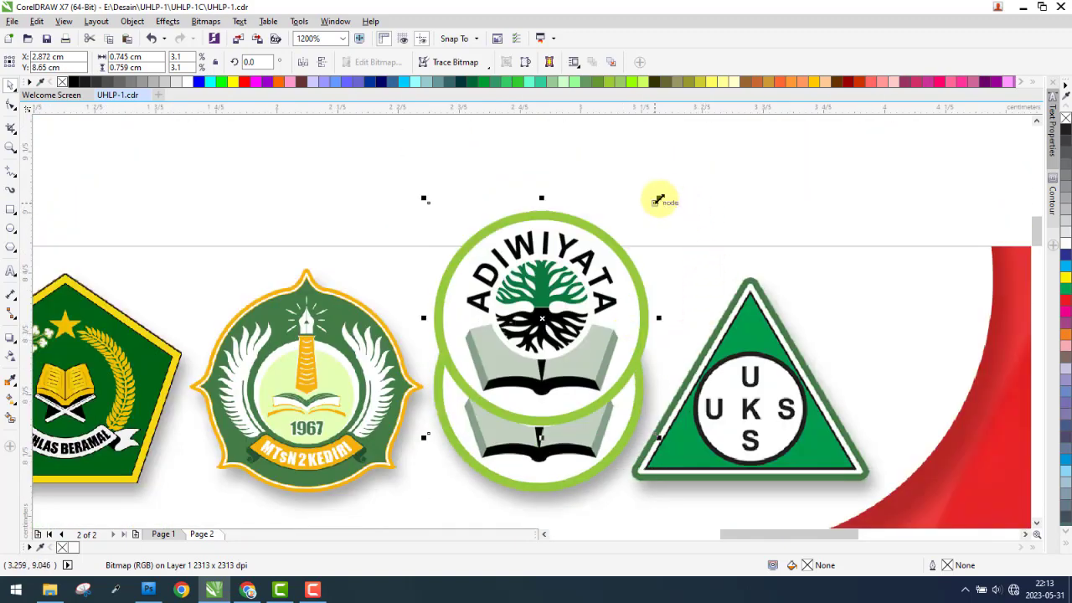
drag(659, 200, 656, 205)
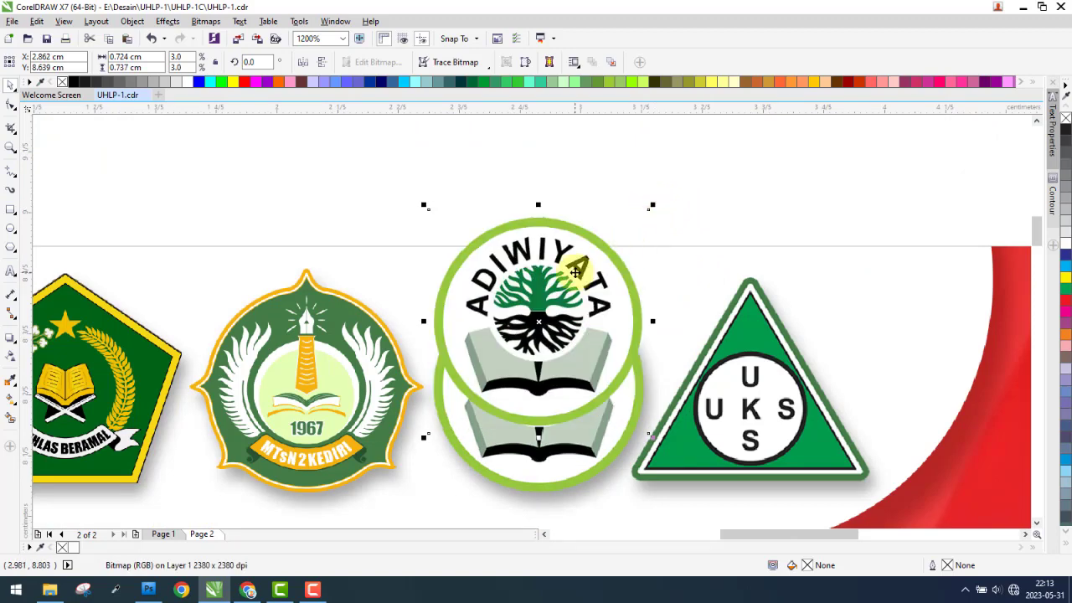
mouse_move(575, 273)
mouse_down()
mouse_move(576, 333)
mouse_move(552, 359)
mouse_move(567, 353)
mouse_up()
scroll(536, 503, up, 1)
scroll(536, 502, up, 2)
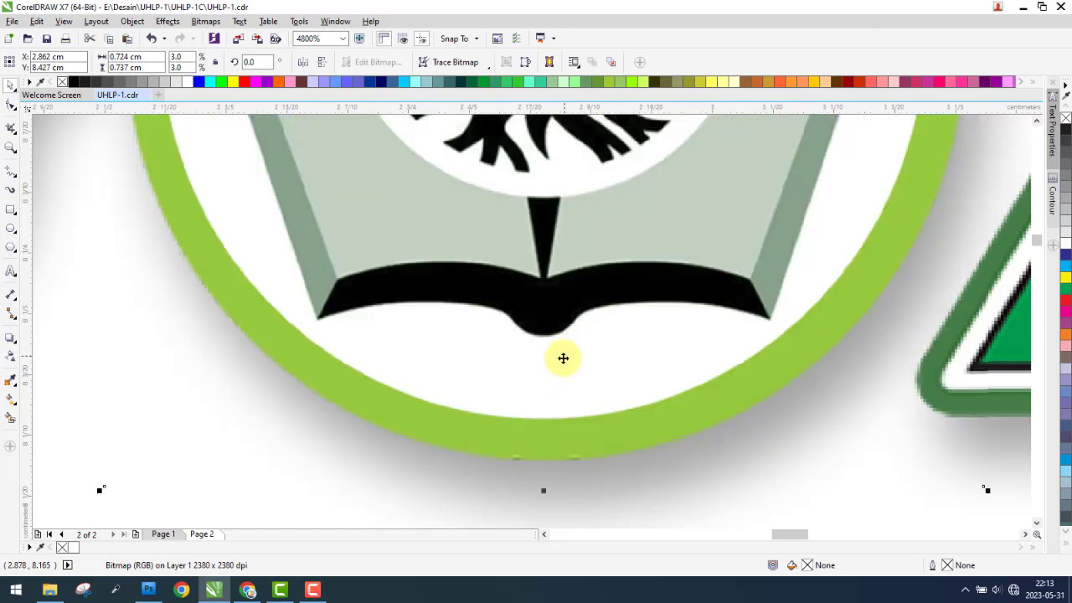
scroll(557, 377, down, 2)
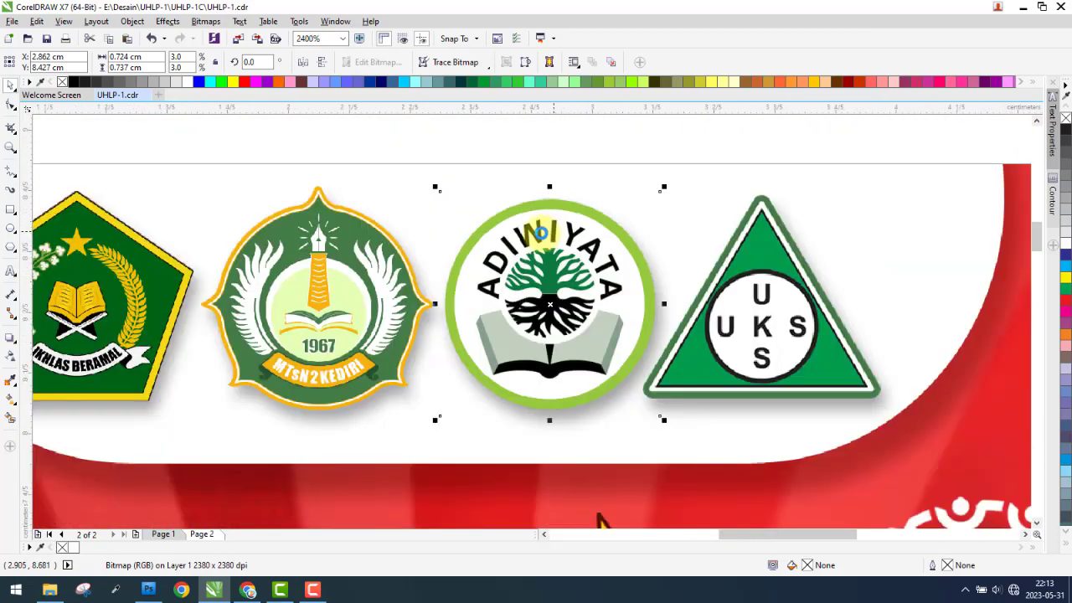
Bring the off-page UKS triangle into the header and scale it down
scroll(553, 230, down, 2)
drag(942, 111, 782, 237)
drag(681, 250, 682, 250)
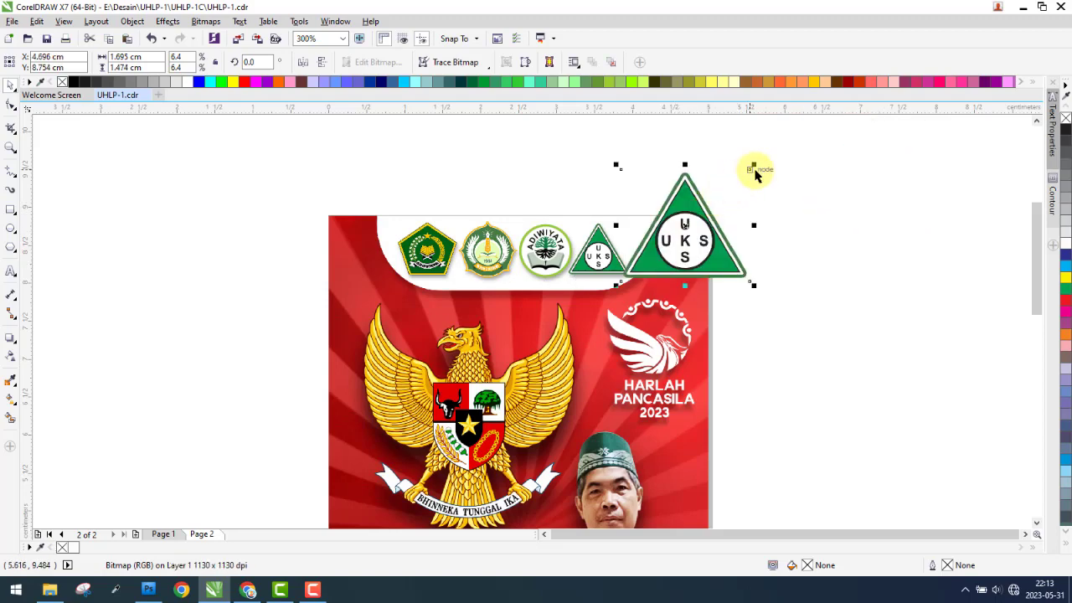
mouse_move(754, 169)
mouse_down()
mouse_move(736, 208)
mouse_move(712, 219)
mouse_up()
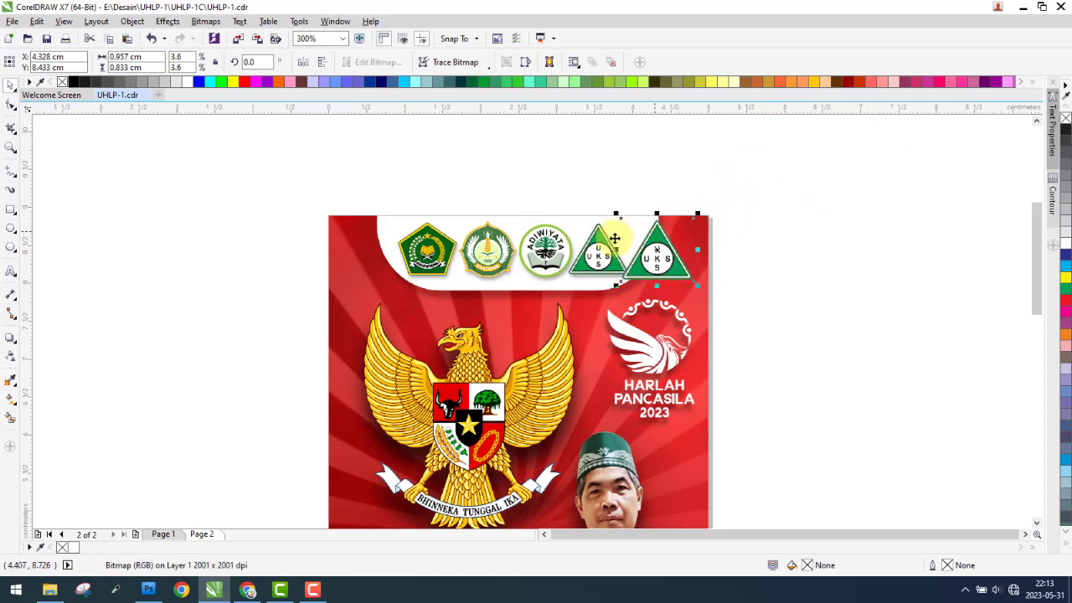
scroll(646, 222, up, 2)
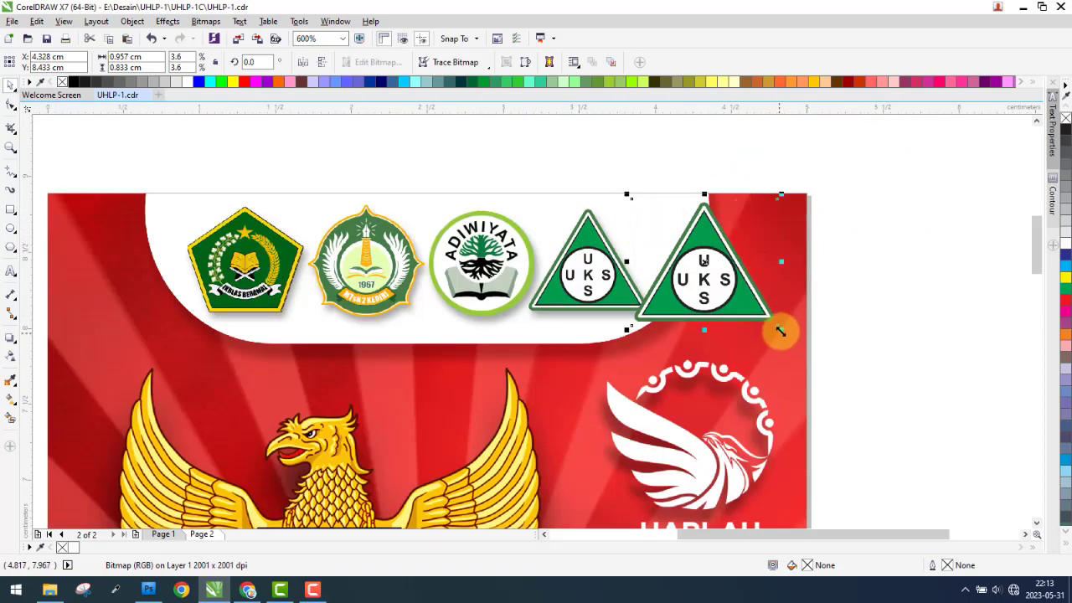
drag(780, 331, 764, 314)
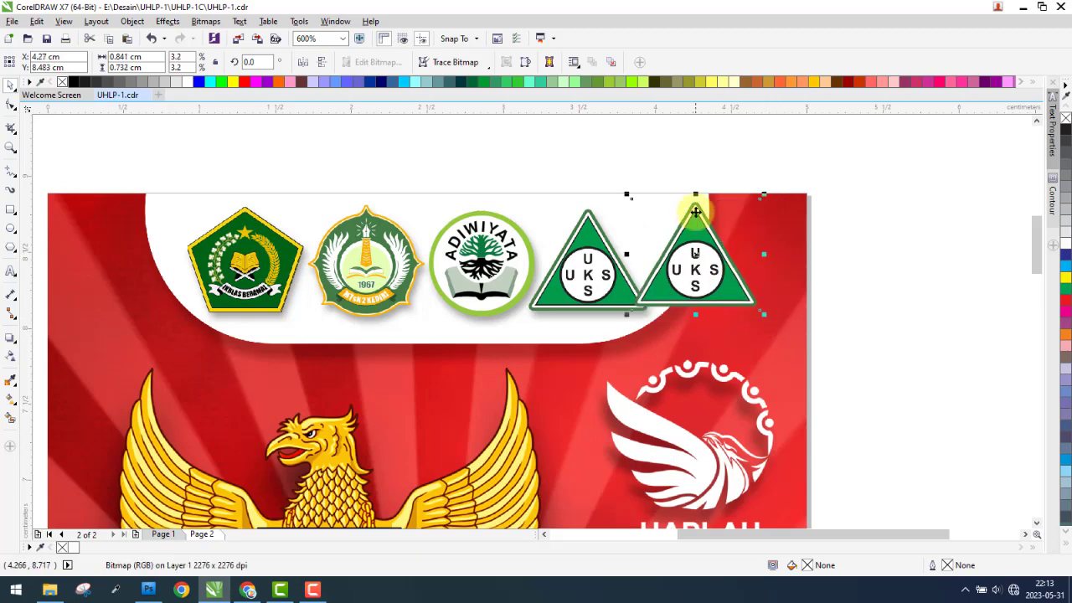
scroll(695, 212, up, 4)
Align the new UKS triangle exactly over the old UKS logo at 0.821 × 0.714 cm
drag(700, 226, 351, 247)
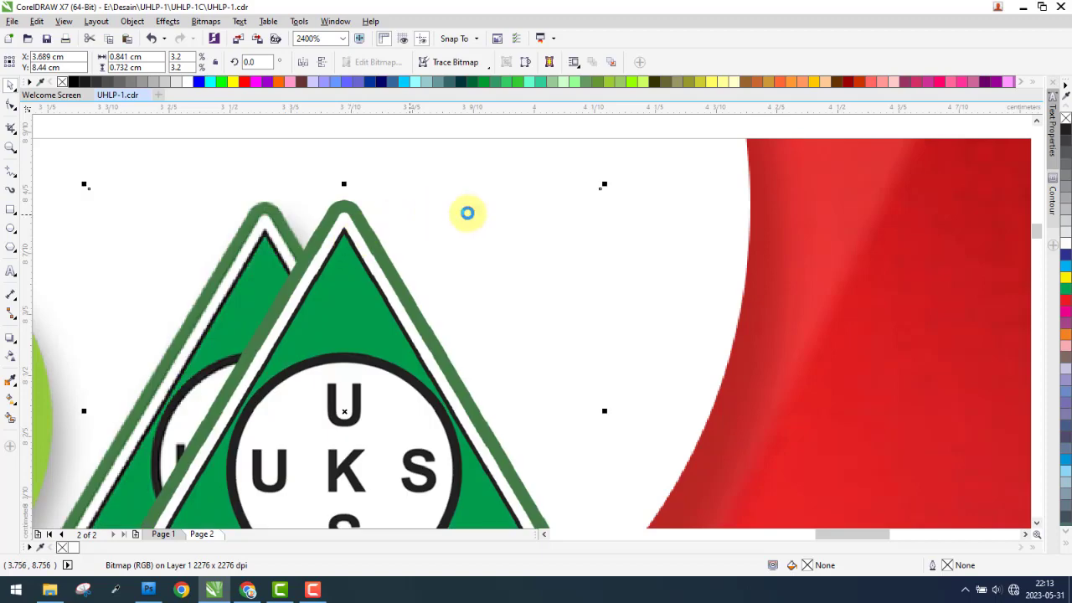
scroll(467, 211, down, 4)
scroll(374, 327, up, 2)
scroll(375, 327, up, 2)
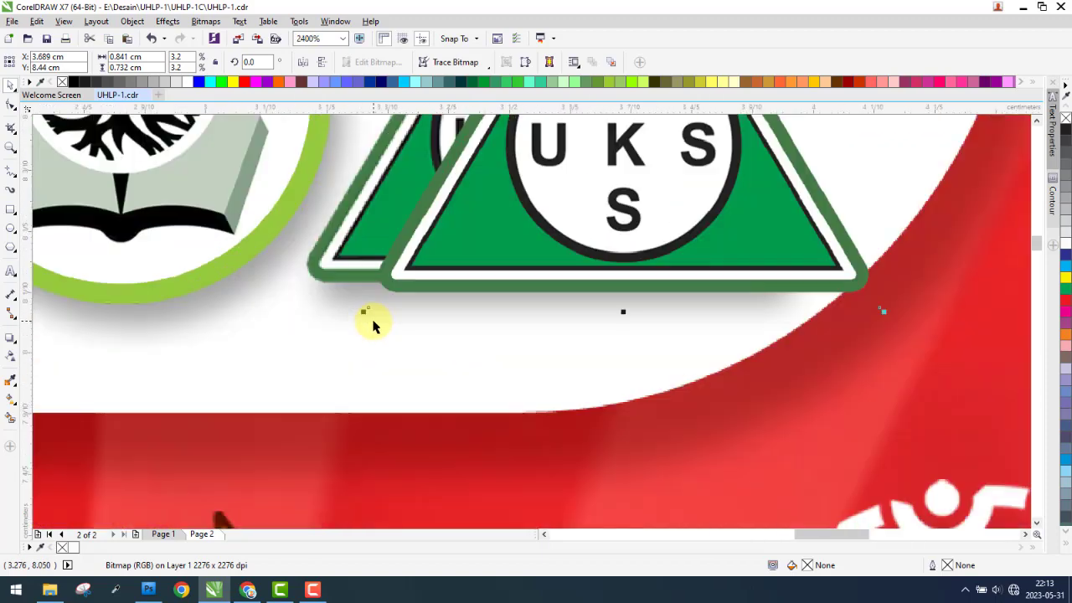
drag(363, 313, 376, 308)
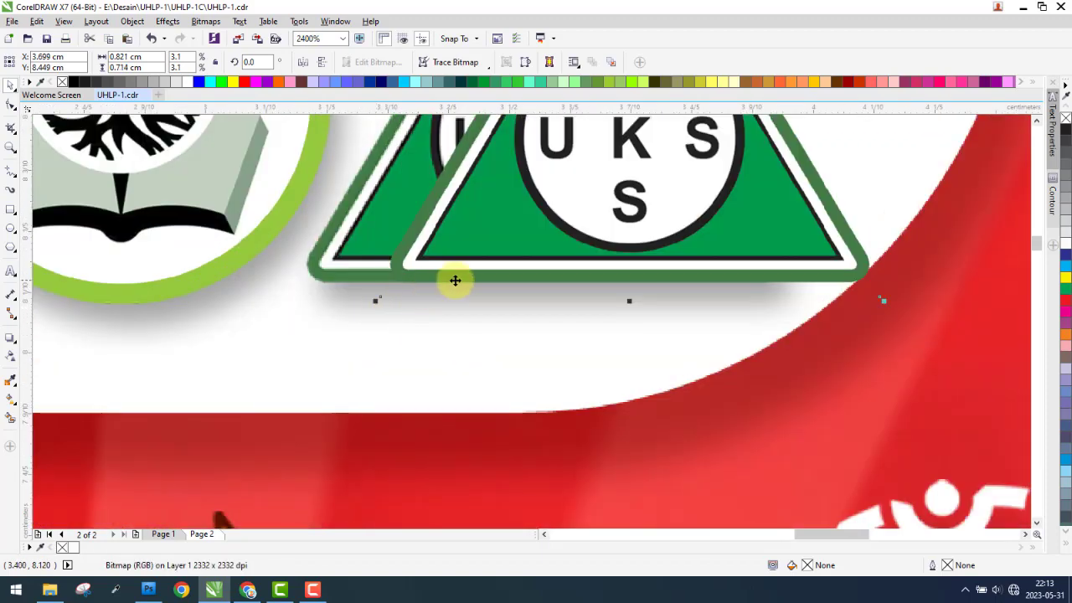
scroll(448, 283, down, 4)
scroll(498, 184, up, 2)
scroll(486, 179, up, 4)
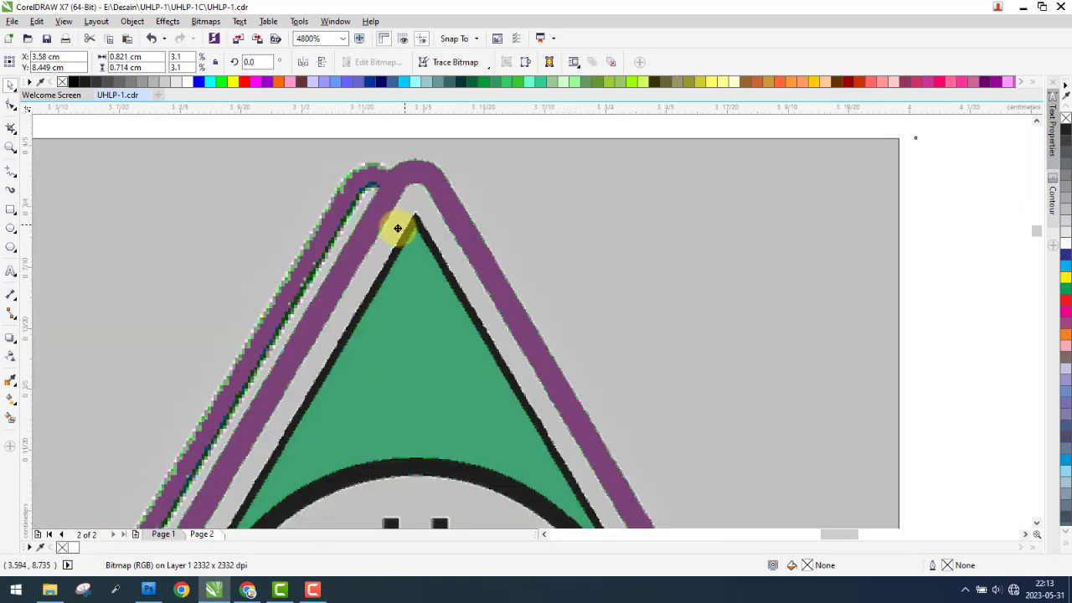
drag(409, 227, 390, 227)
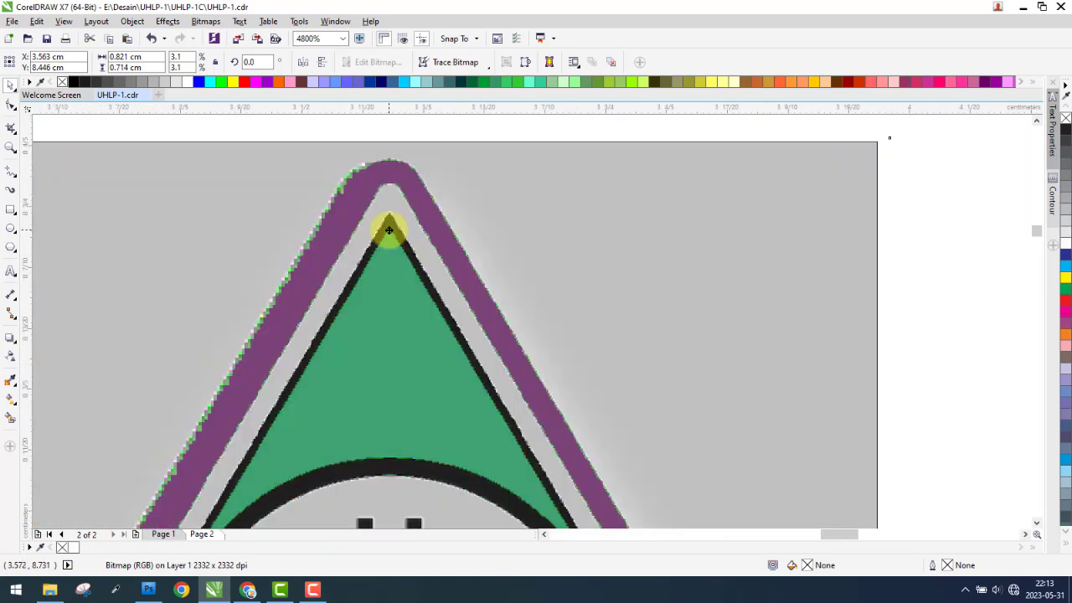
scroll(538, 221, down, 3)
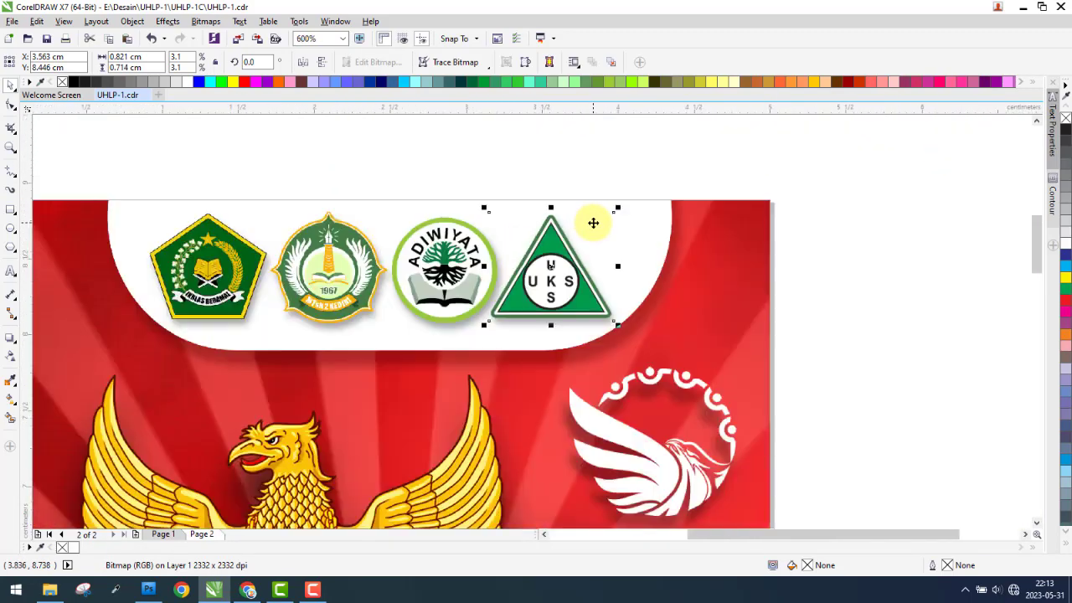
scroll(598, 222, down, 1)
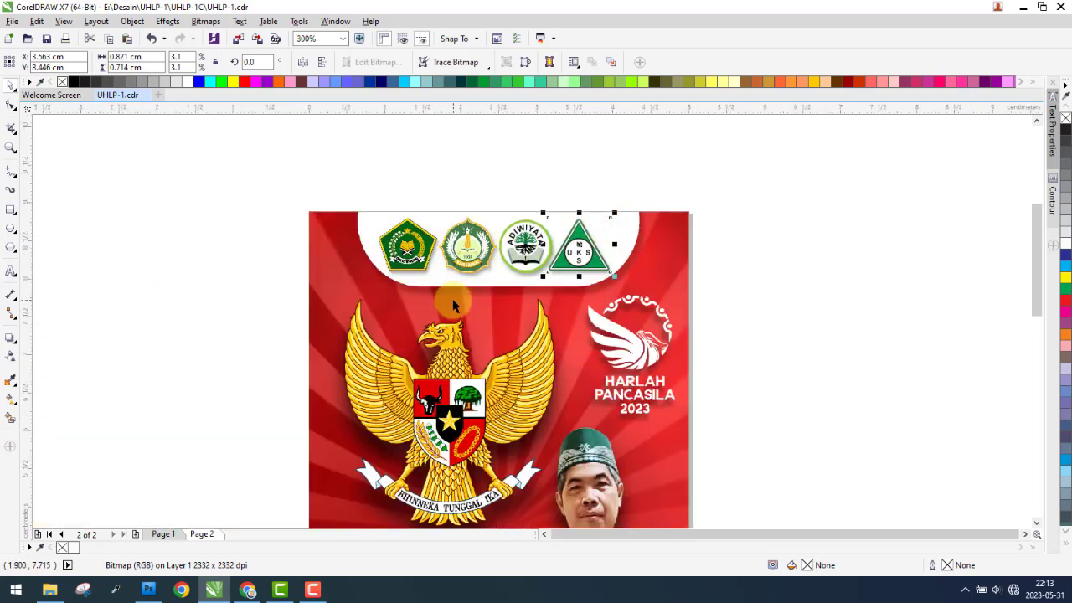
Add a Flat-preset drop shadow to the top-left pentagon IKHLAS BERAMAL logo
scroll(466, 299, up, 2)
click(503, 354)
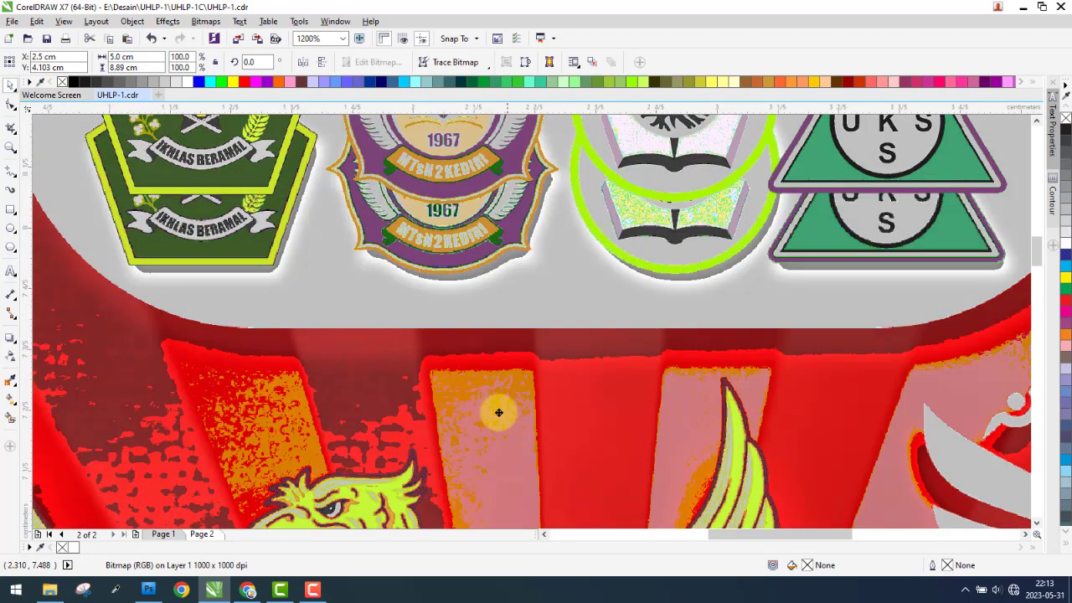
scroll(509, 402, up, 2)
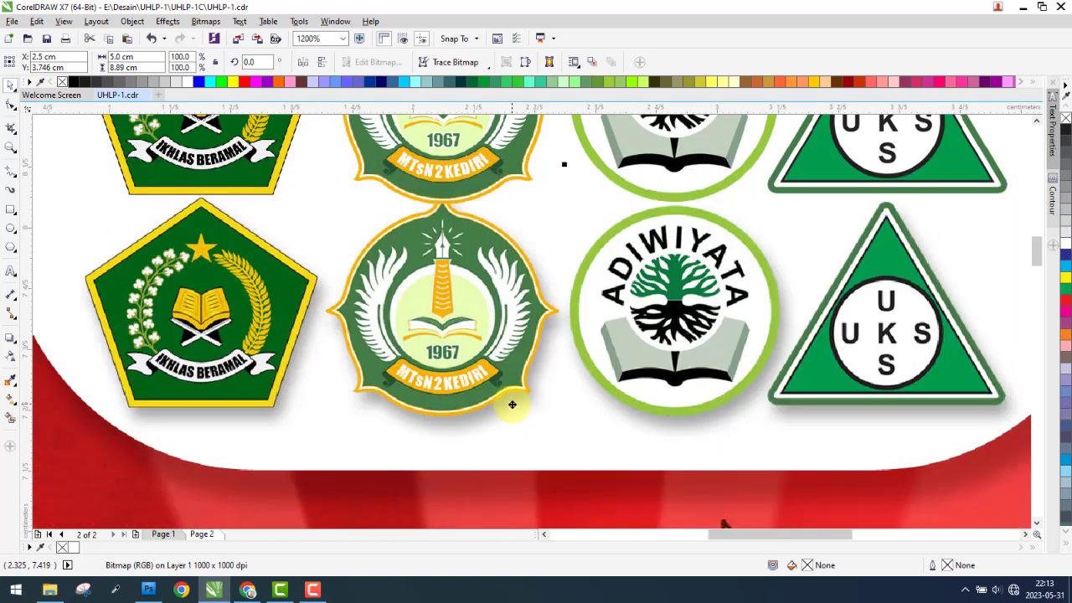
scroll(490, 325, up, 1)
click(241, 171)
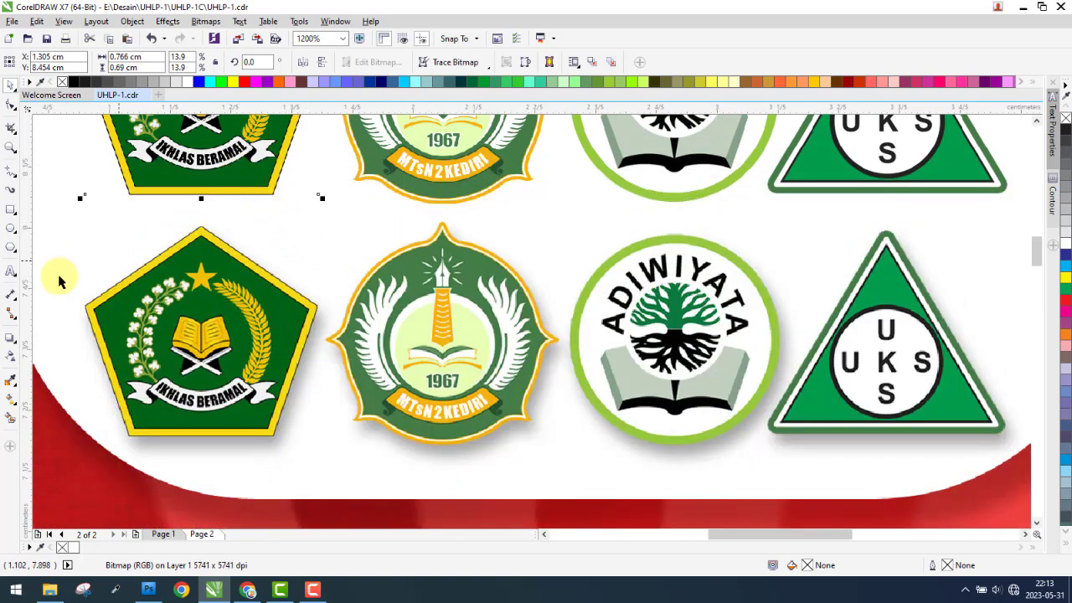
click(10, 338)
drag(201, 198, 245, 208)
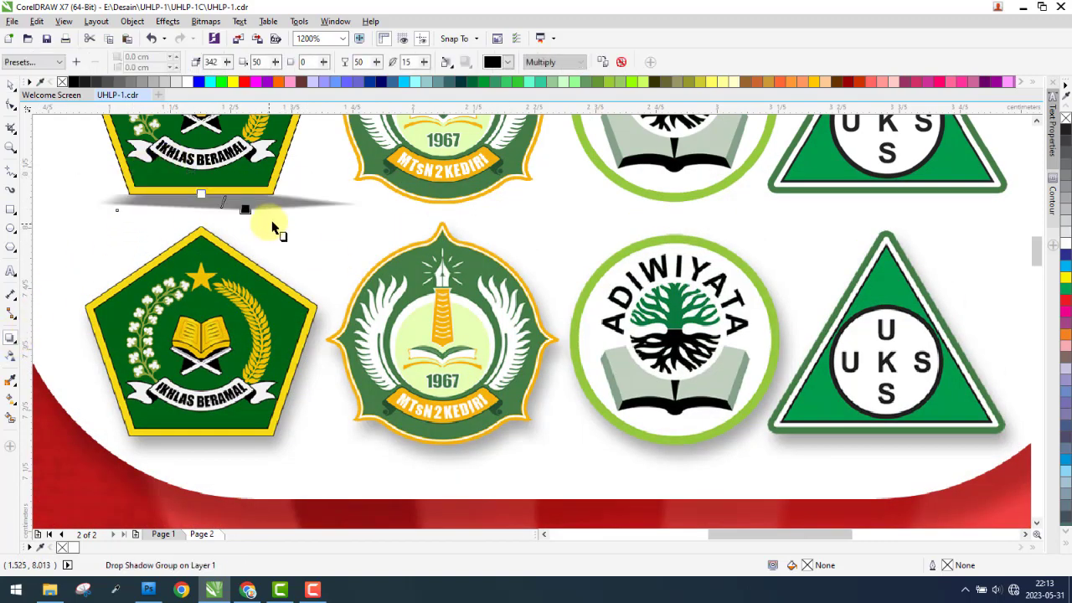
click(35, 63)
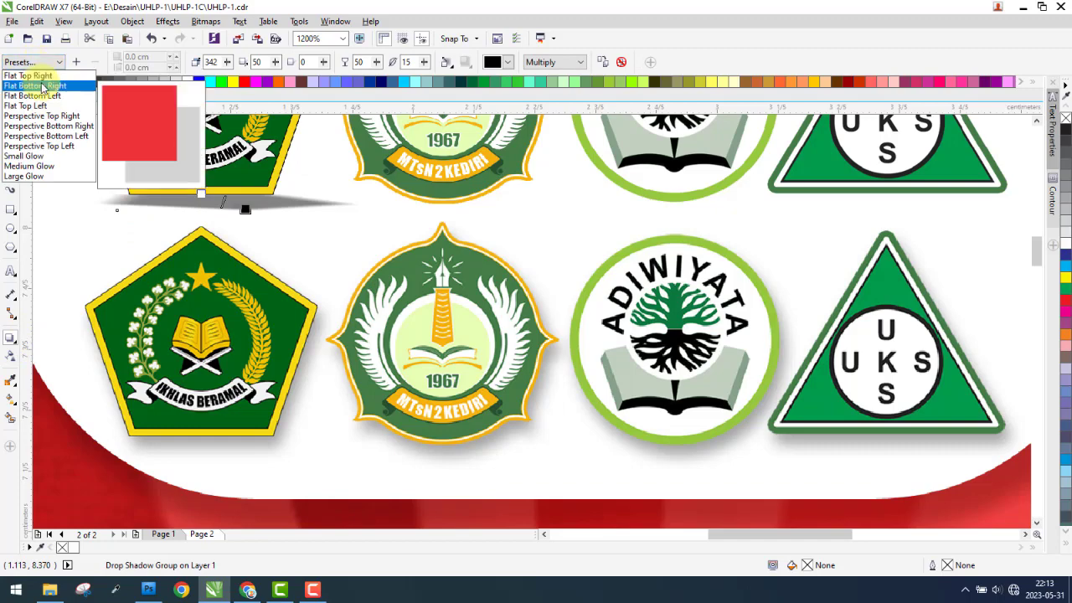
click(35, 86)
Pull the pentagon logo's shadow close behind it with feather 4
scroll(611, 356, down, 2)
drag(702, 509, 543, 339)
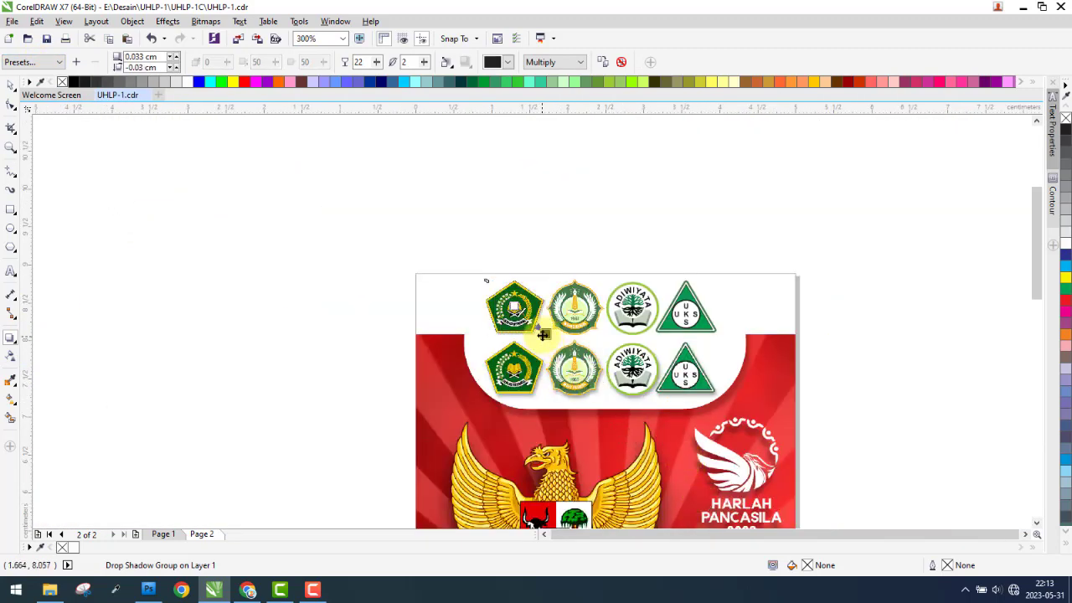
scroll(544, 338, up, 4)
scroll(560, 335, up, 2)
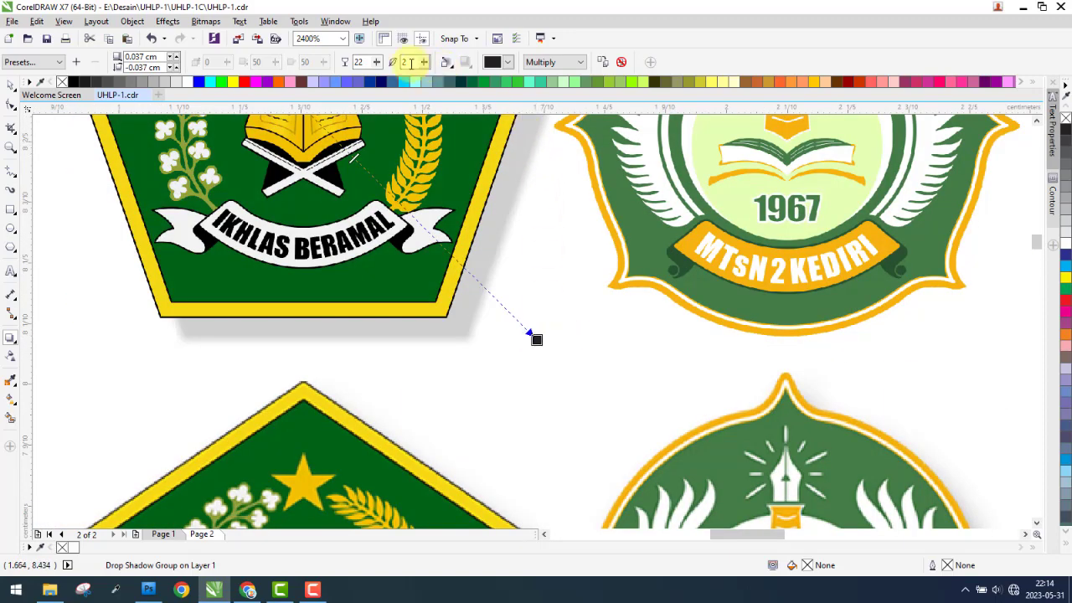
text(4)
key(Return)
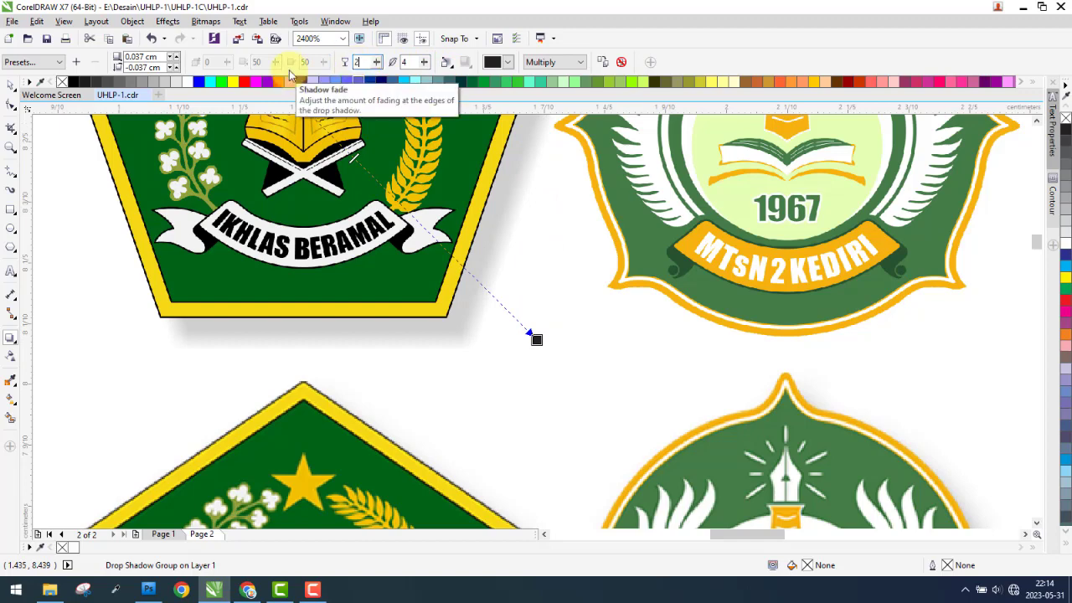
text(7)
scroll(428, 276, down, 2)
scroll(428, 276, down, 2)
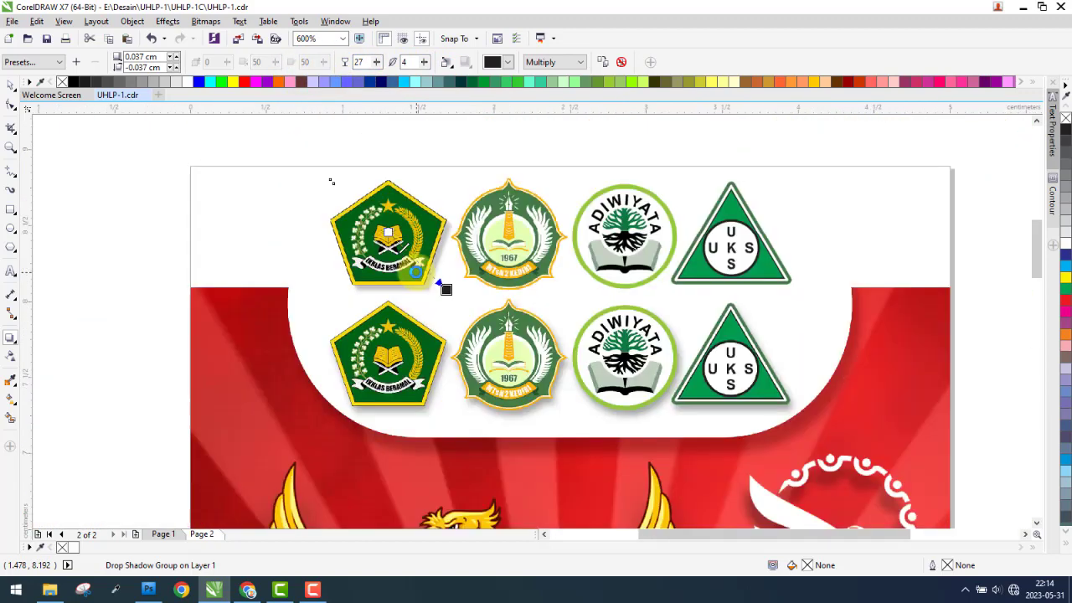
scroll(486, 344, up, 2)
scroll(486, 345, up, 2)
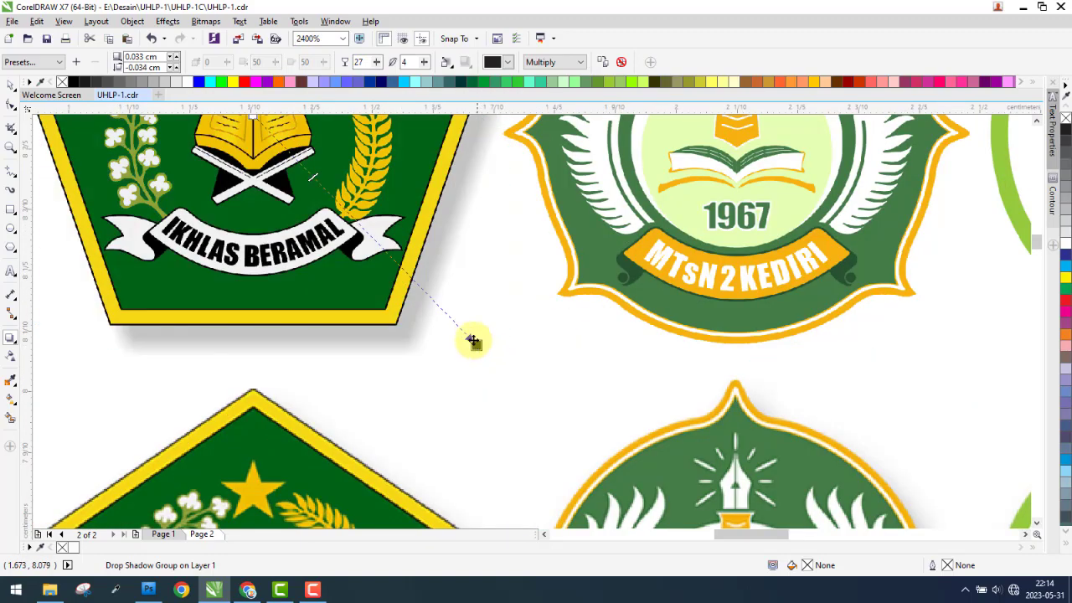
scroll(477, 344, down, 2)
scroll(383, 306, down, 2)
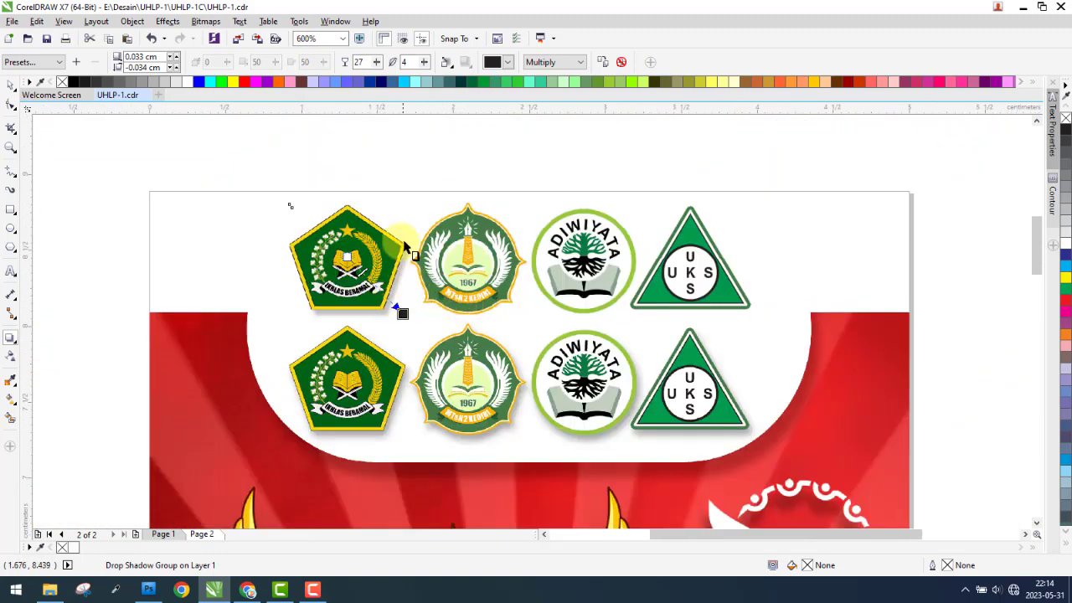
scroll(399, 238, up, 1)
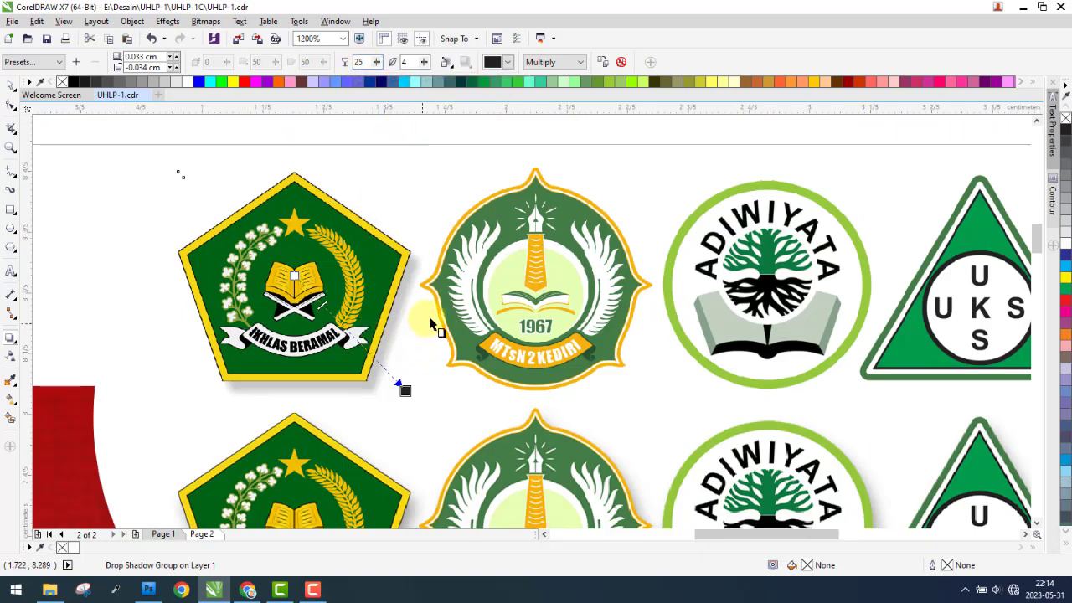
Copy the pentagon's shadow onto the MTsN 2 Kediri logo, pulled close behind it
click(536, 294)
click(604, 63)
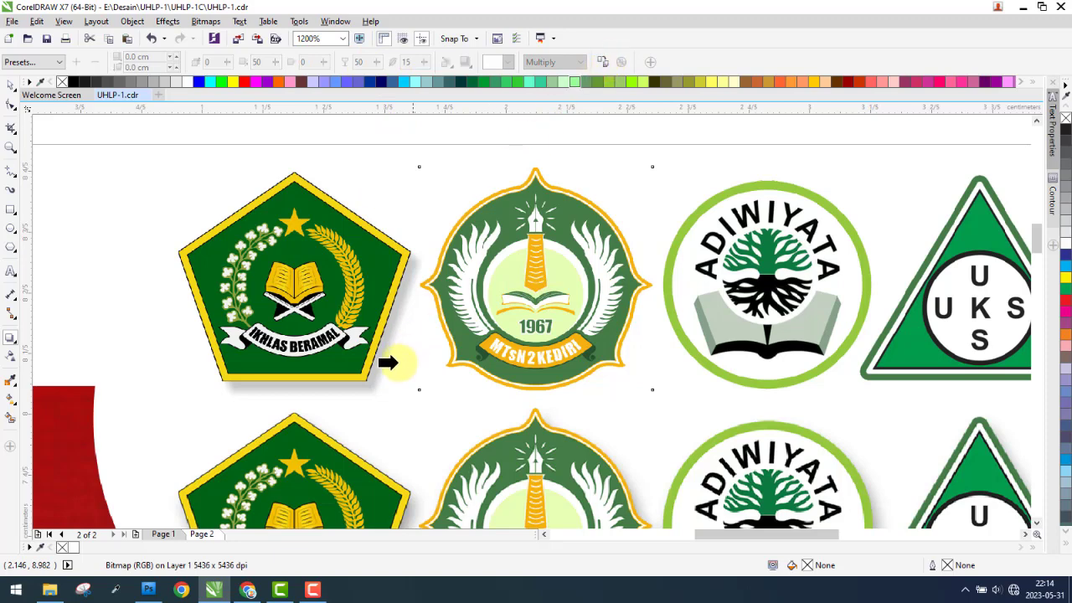
click(344, 389)
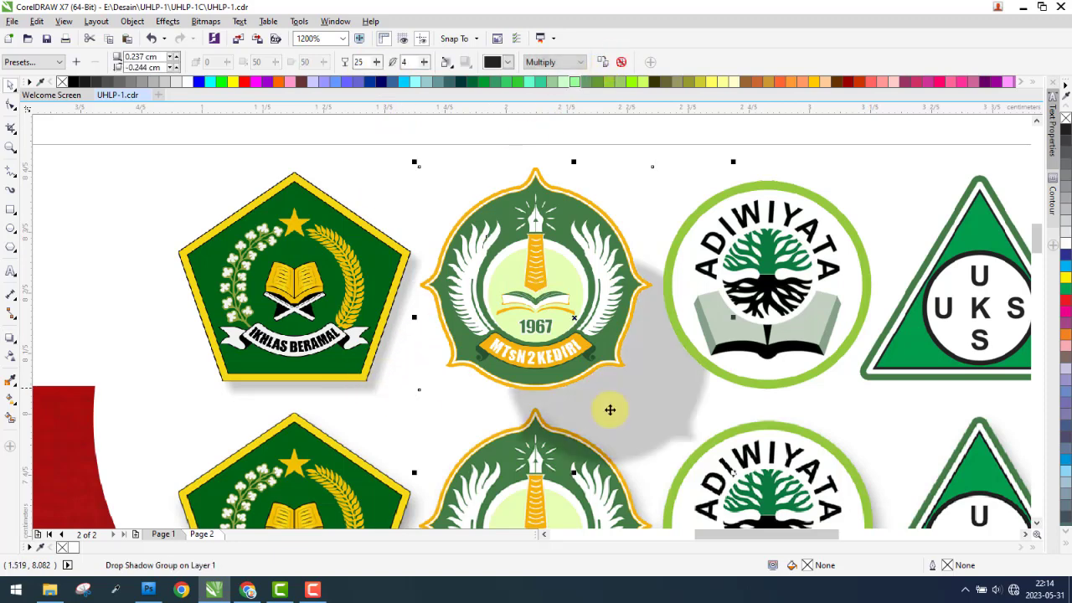
click(10, 340)
drag(710, 459, 640, 394)
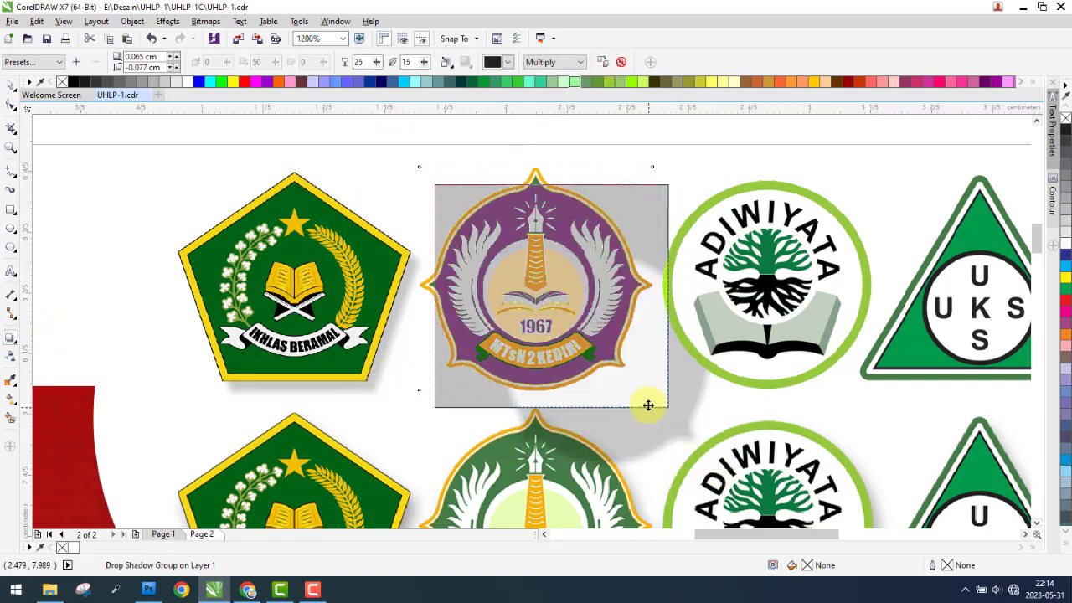
Give the Adiwiyata logo a drop shadow sitting close behind it
click(730, 327)
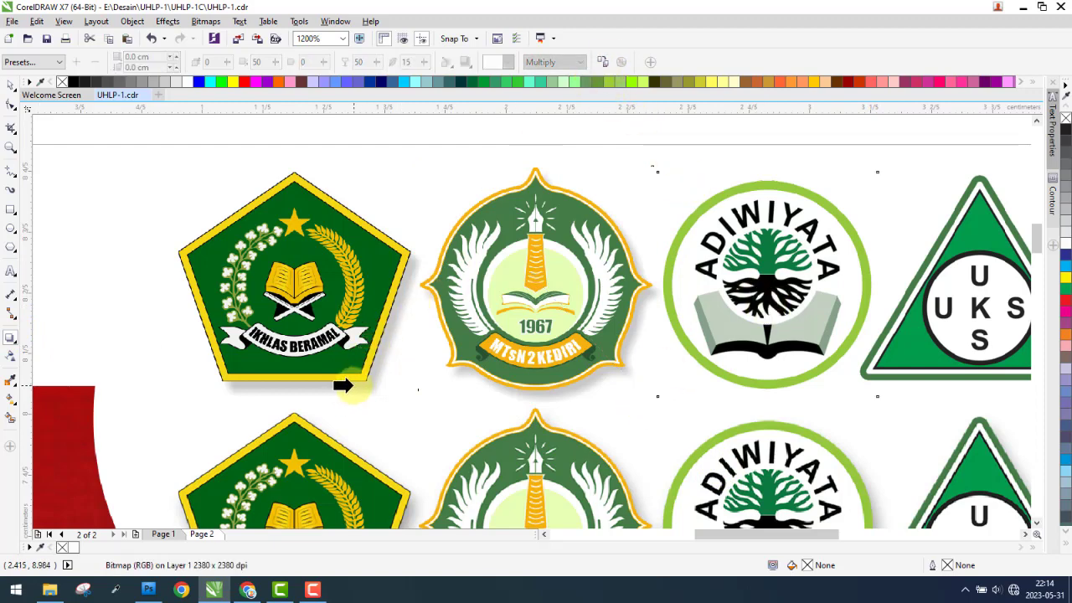
drag(805, 324, 878, 411)
click(11, 342)
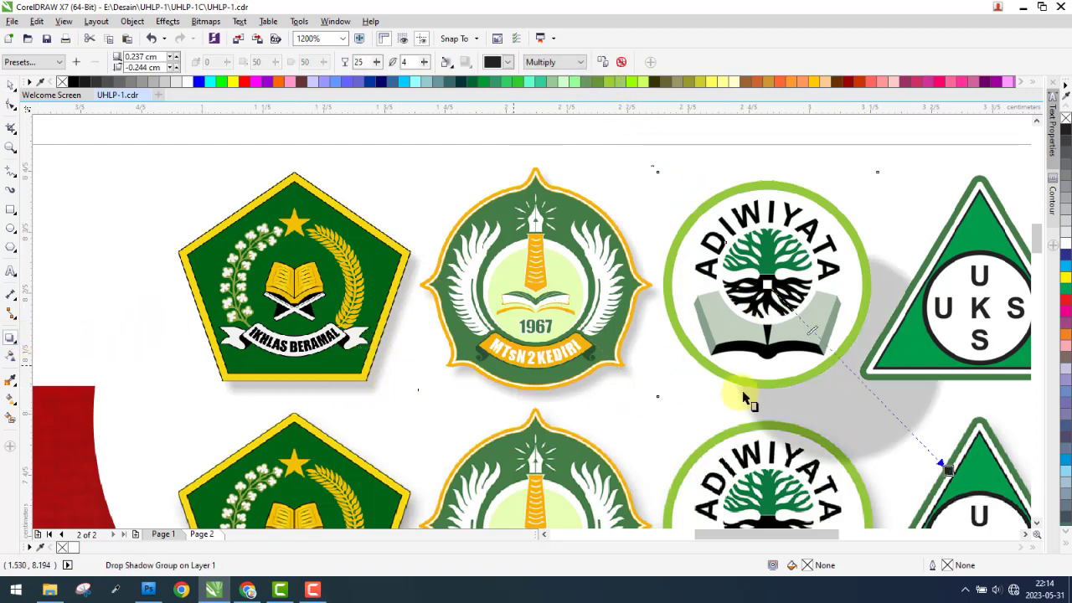
drag(947, 467, 863, 403)
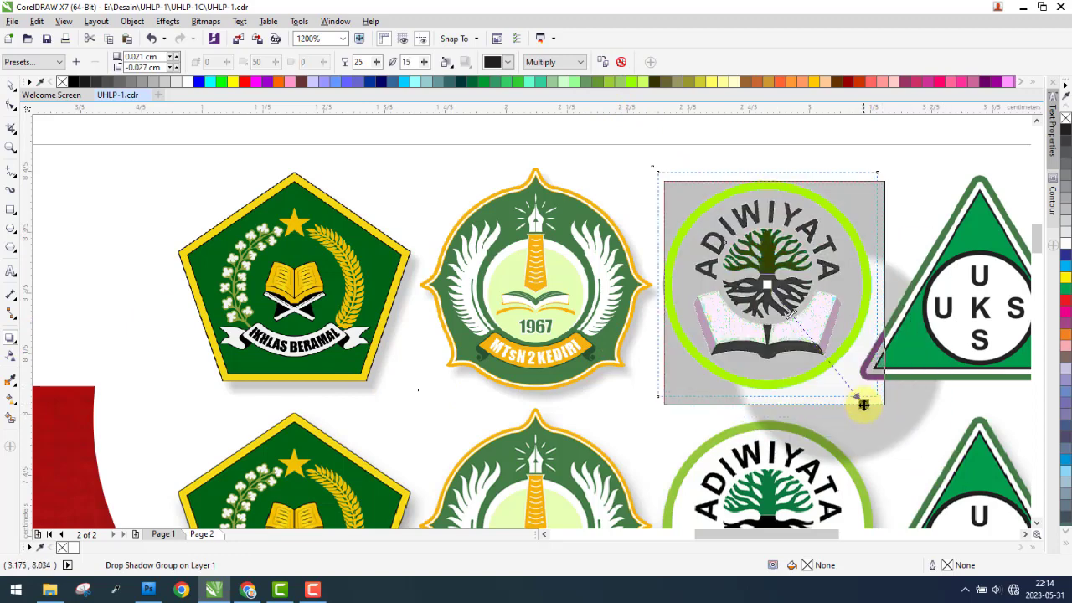
Redraw the UKS triangle's drop shadow as a small, tight offset
click(630, 140)
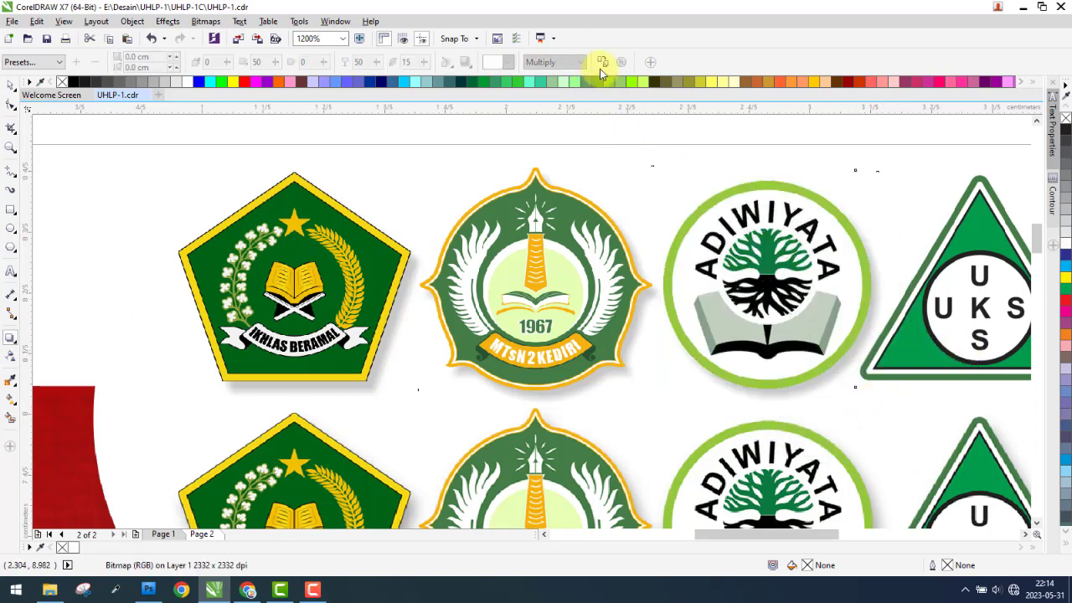
scroll(302, 377, down, 4)
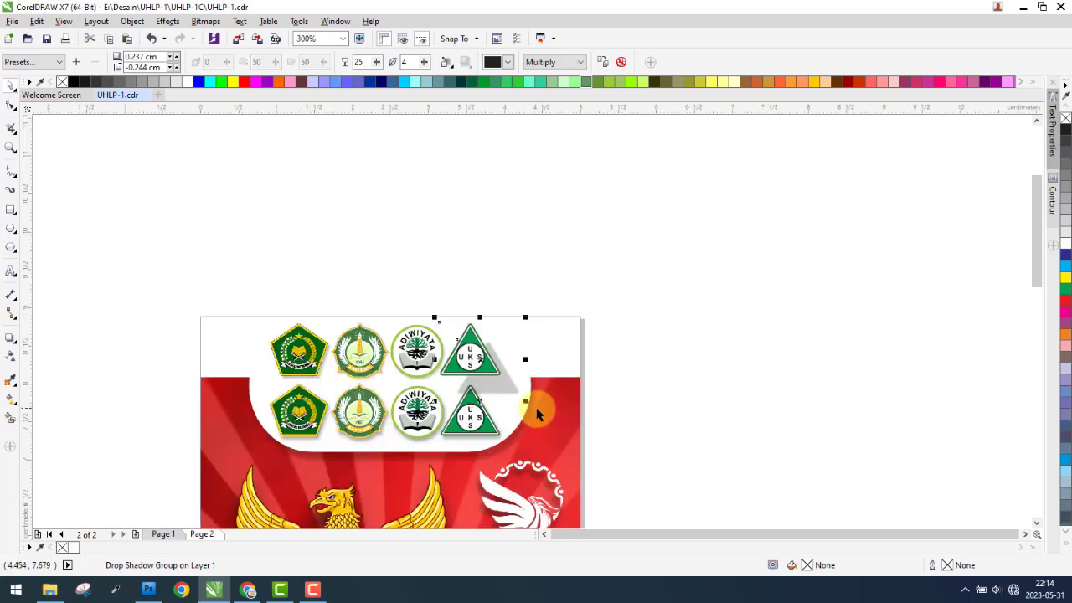
scroll(469, 389, up, 4)
scroll(434, 393, up, 2)
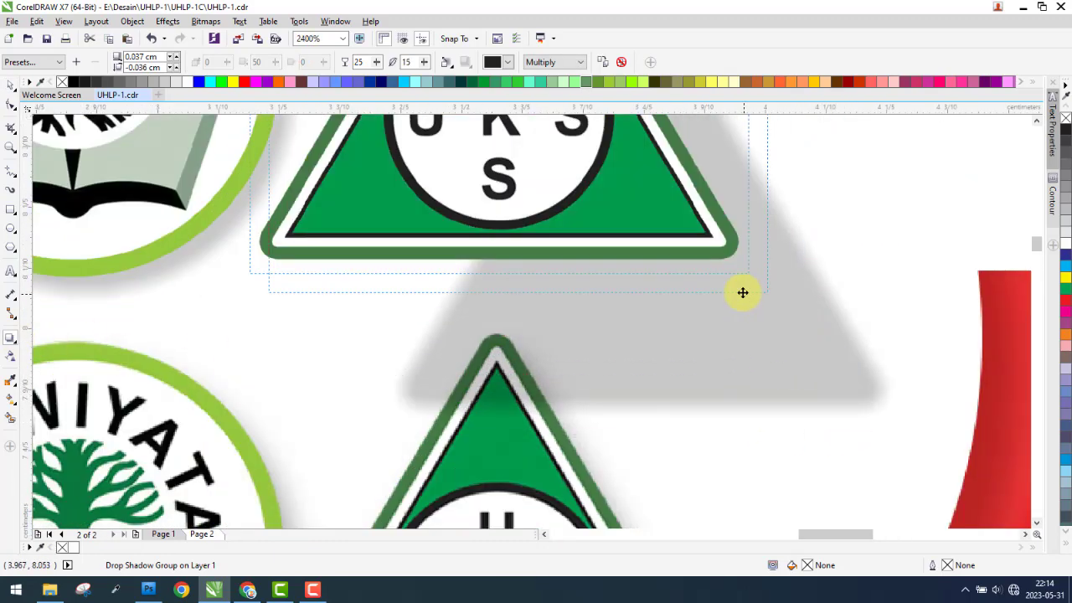
drag(742, 292, 741, 285)
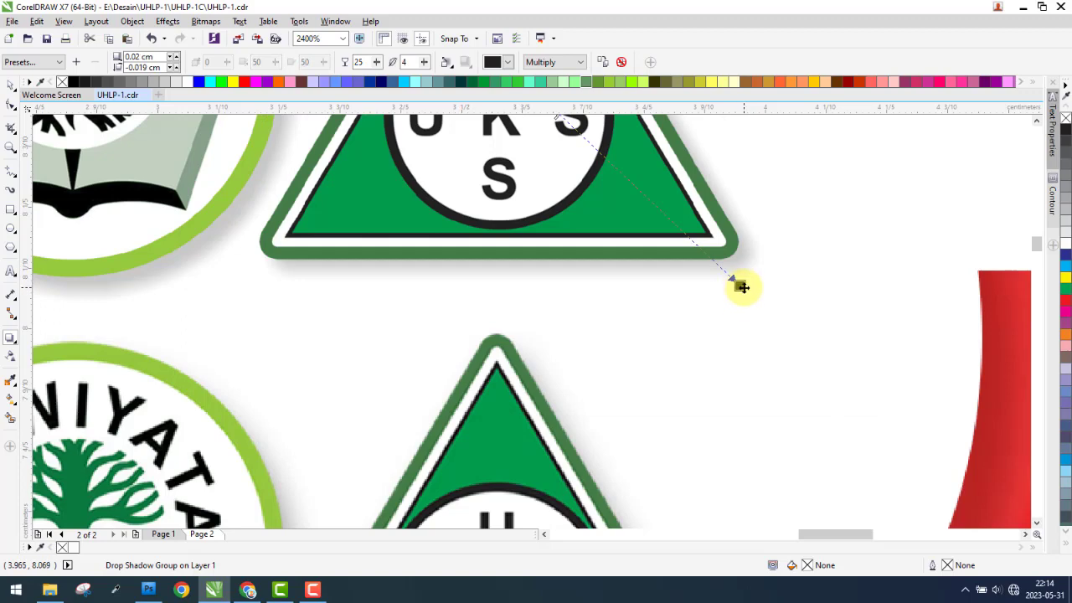
scroll(742, 286, down, 6)
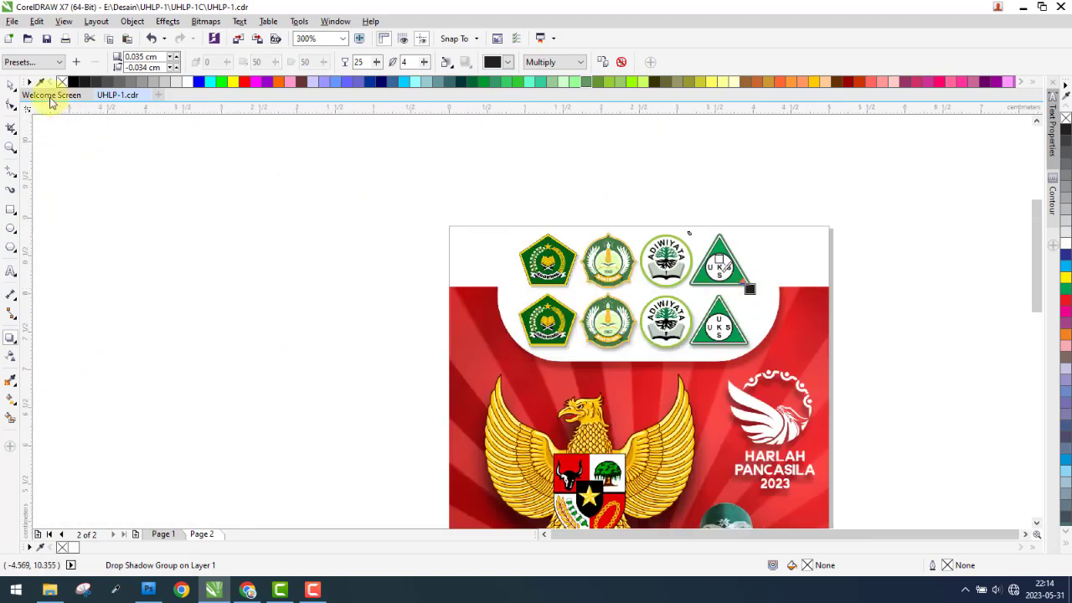
Group the shadowed top logo row and move it from Page 2 onto Page 1
click(12, 85)
drag(467, 174, 900, 328)
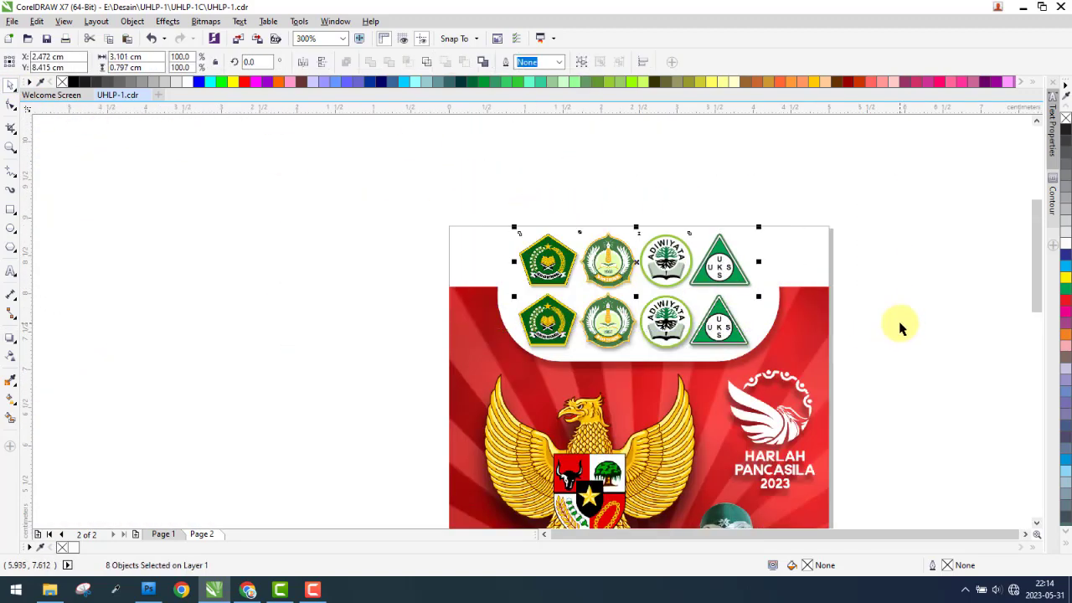
click(582, 65)
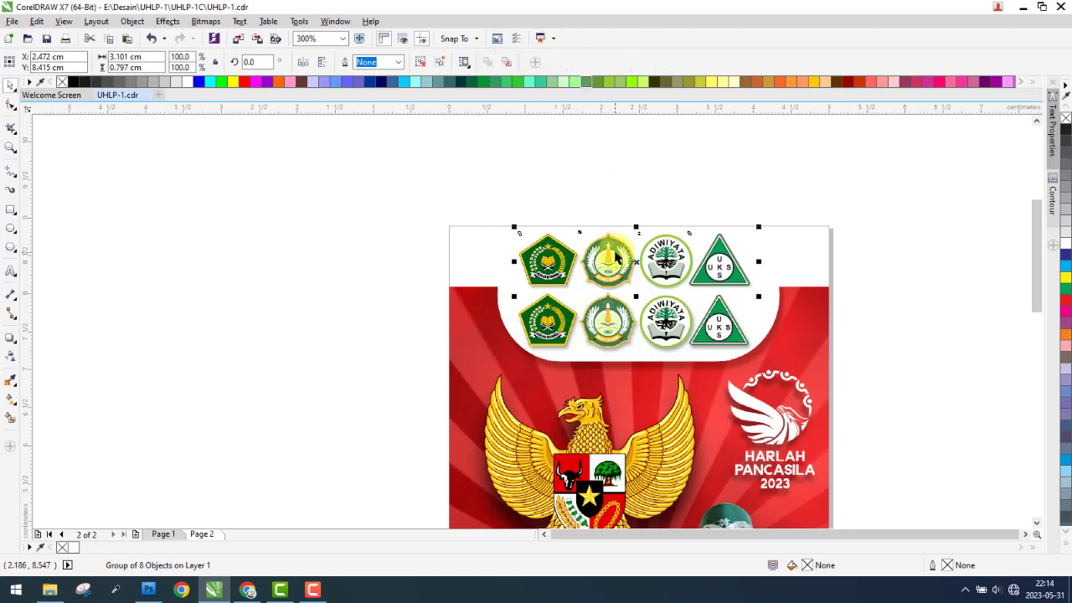
key(Delete)
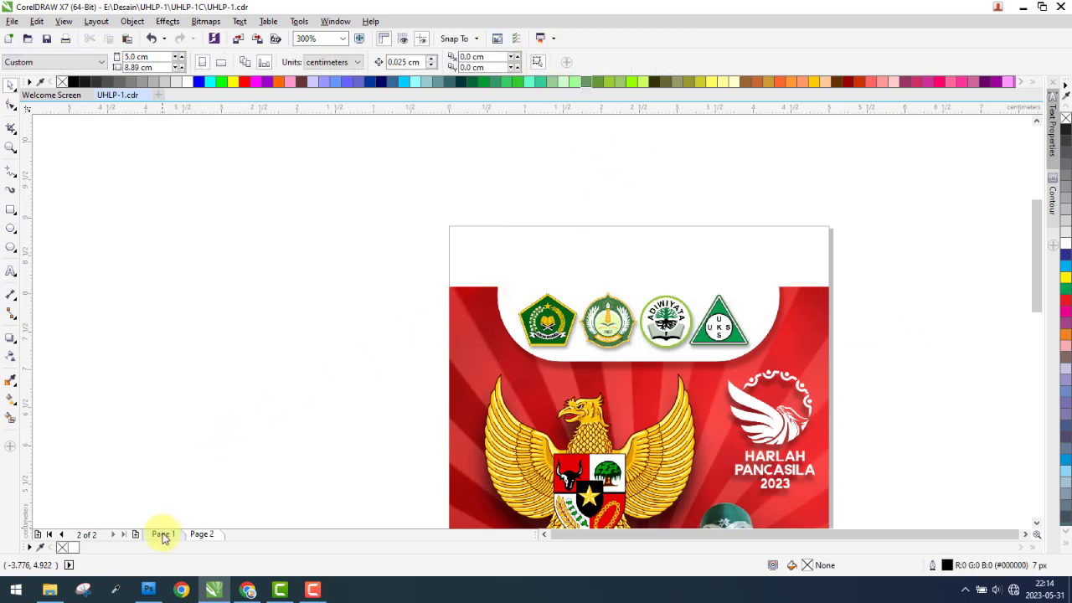
click(163, 534)
key(ctrl+v)
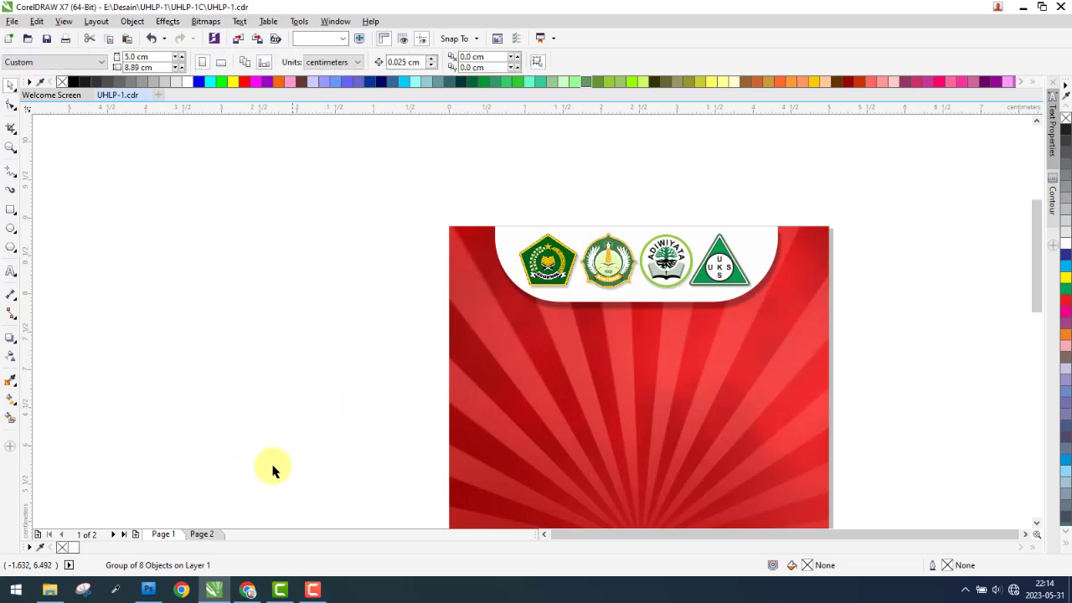
click(202, 534)
Open the Bahan source-images folder in the UHLP-1C project folder in File Explorer
click(624, 409)
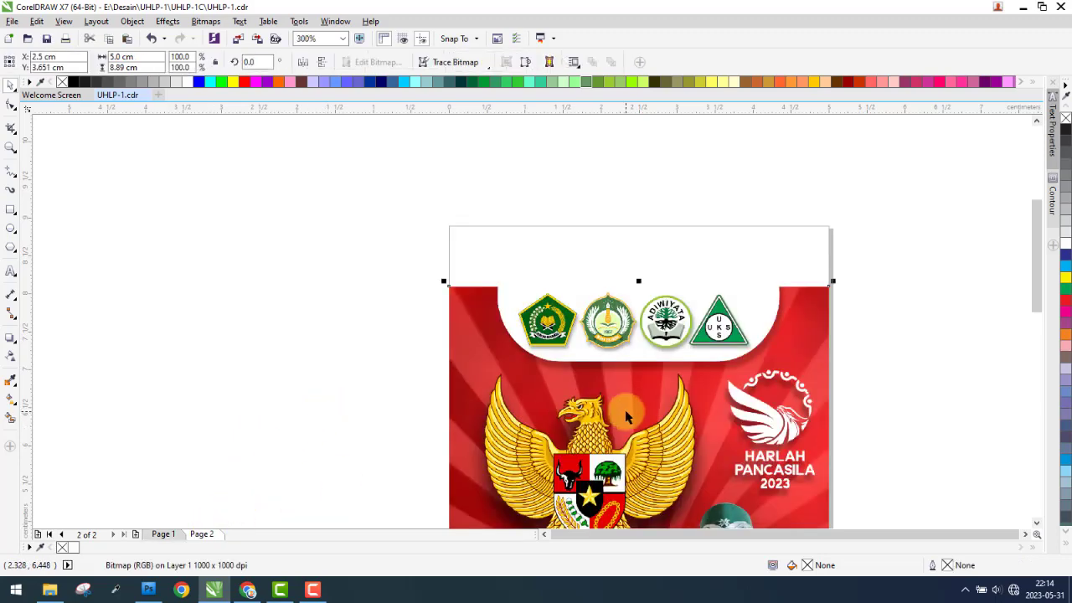
key(t)
click(471, 206)
scroll(502, 276, down, 2)
scroll(529, 347, up, 2)
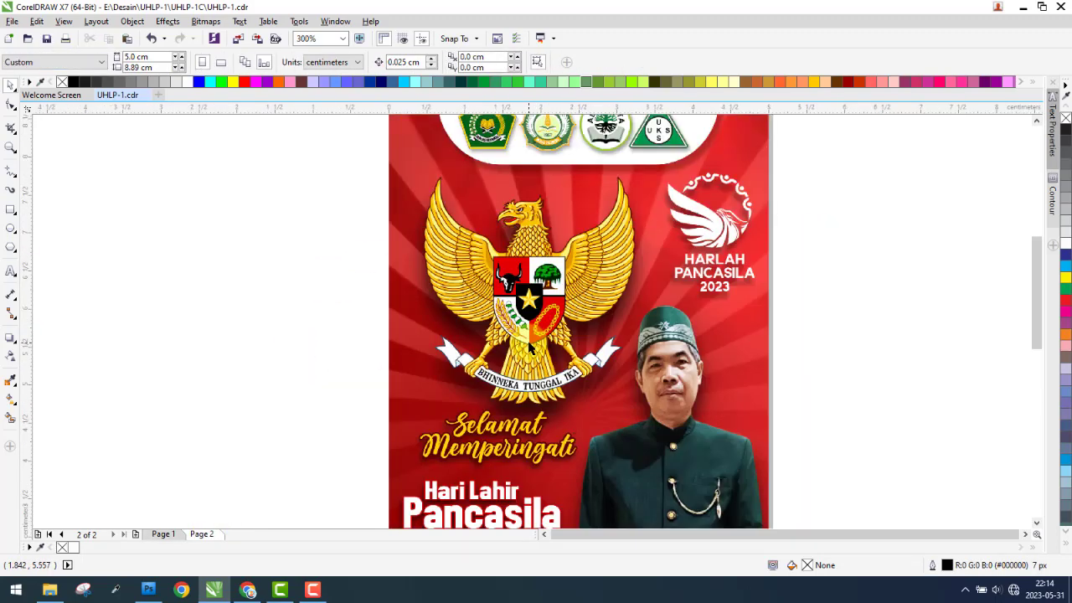
click(51, 590)
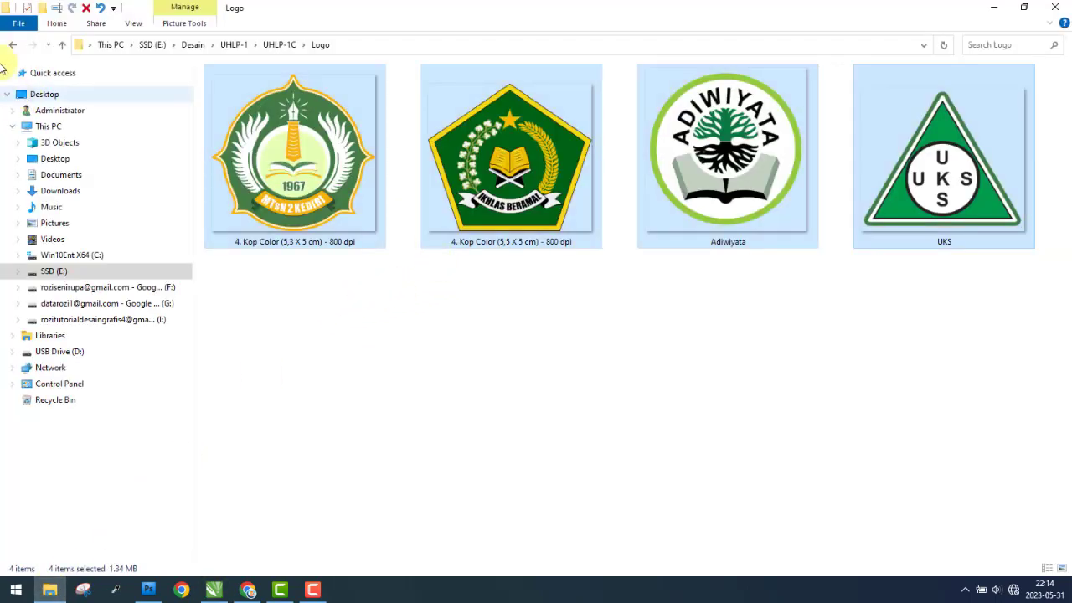
click(12, 44)
double_click(255, 125)
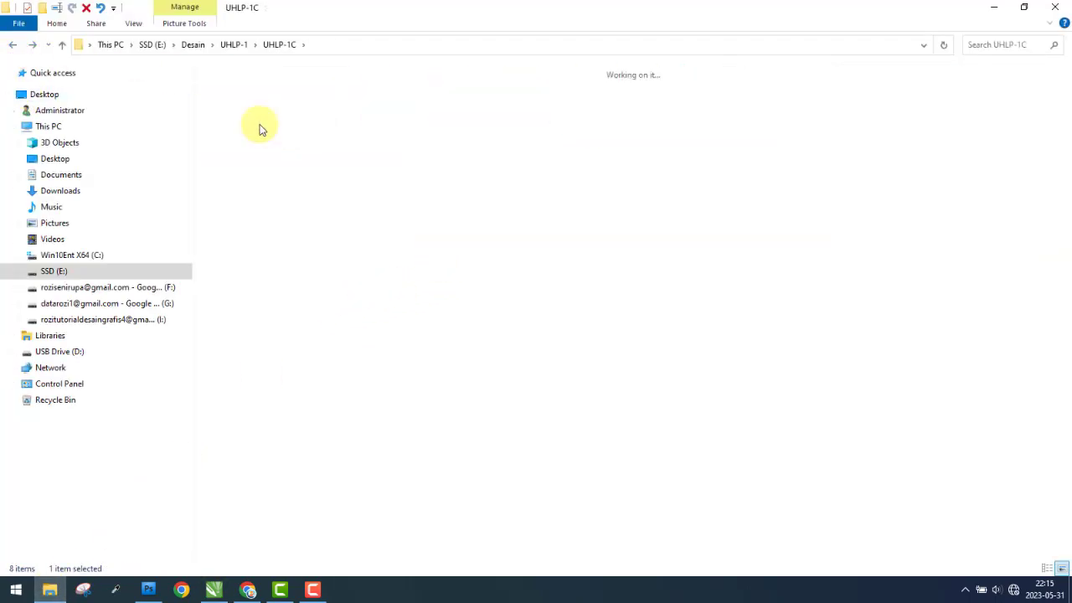
Import the Pancasila Garuda image and shrink it to about 5 cm
mouse_move(515, 126)
mouse_down()
mouse_move(461, 299)
mouse_move(268, 290)
mouse_move(376, 288)
mouse_up()
scroll(435, 209, down, 5)
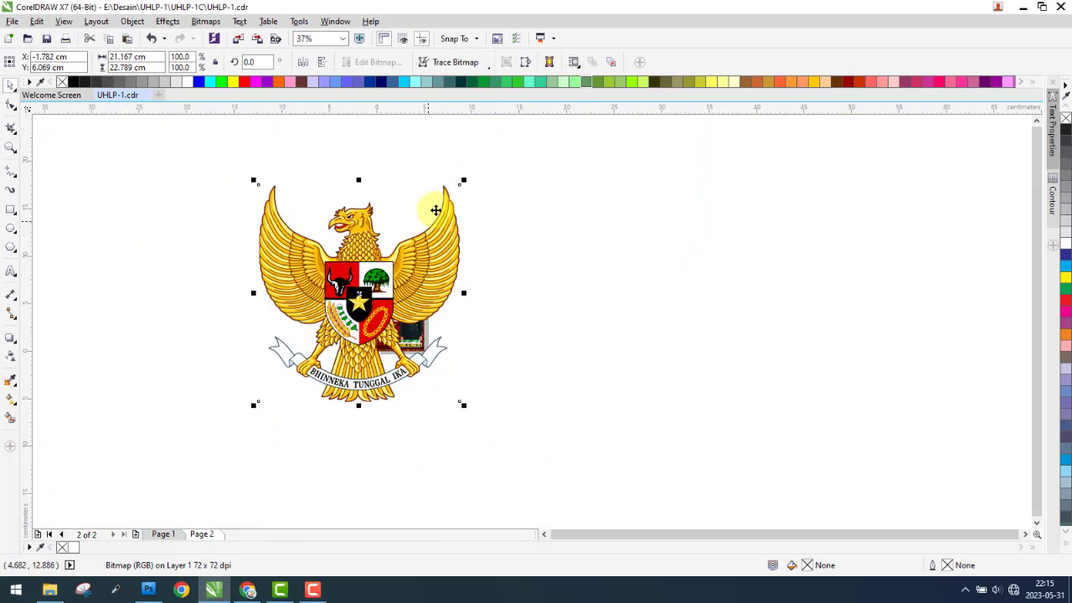
mouse_move(461, 184)
mouse_down()
mouse_move(304, 355)
mouse_move(370, 294)
mouse_move(339, 298)
mouse_move(429, 282)
mouse_up()
scroll(370, 294, up, 2)
scroll(429, 282, up, 4)
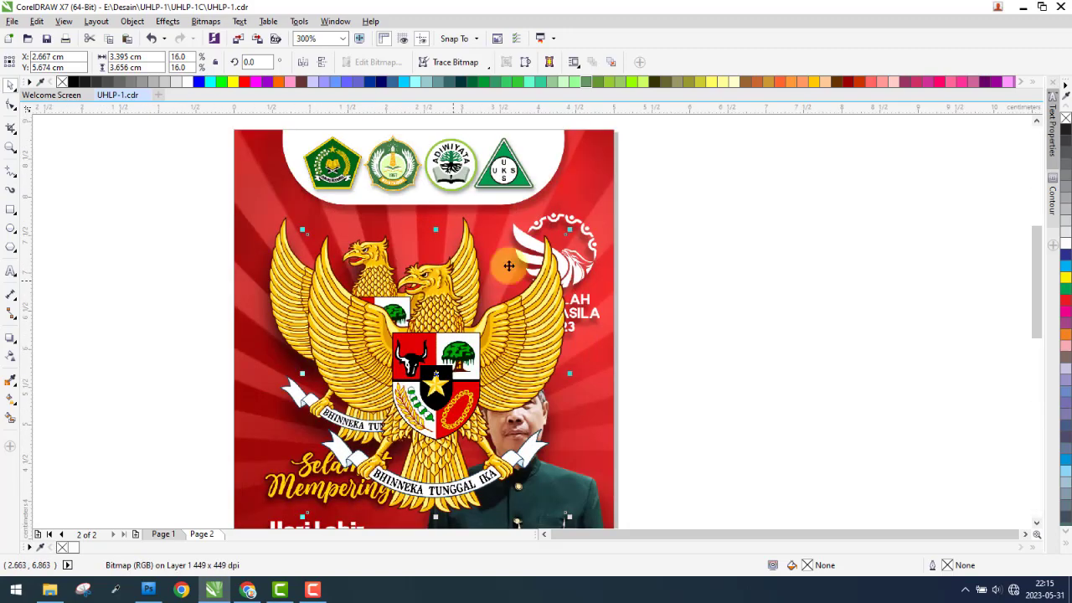
Scale and shift the Garuda onto the reference poster's emblem
drag(566, 237, 540, 262)
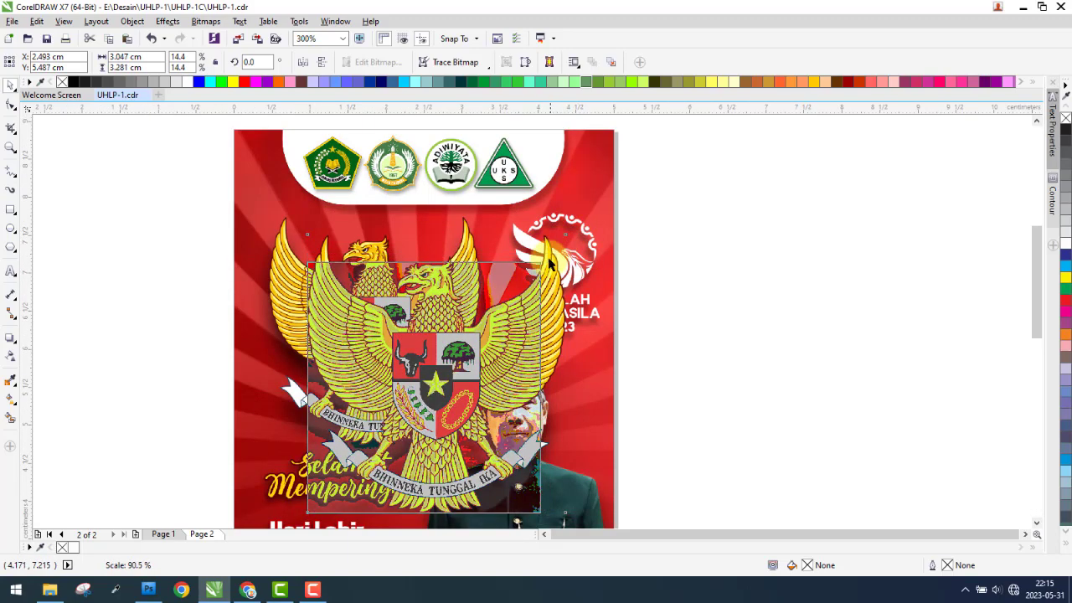
drag(507, 467, 503, 431)
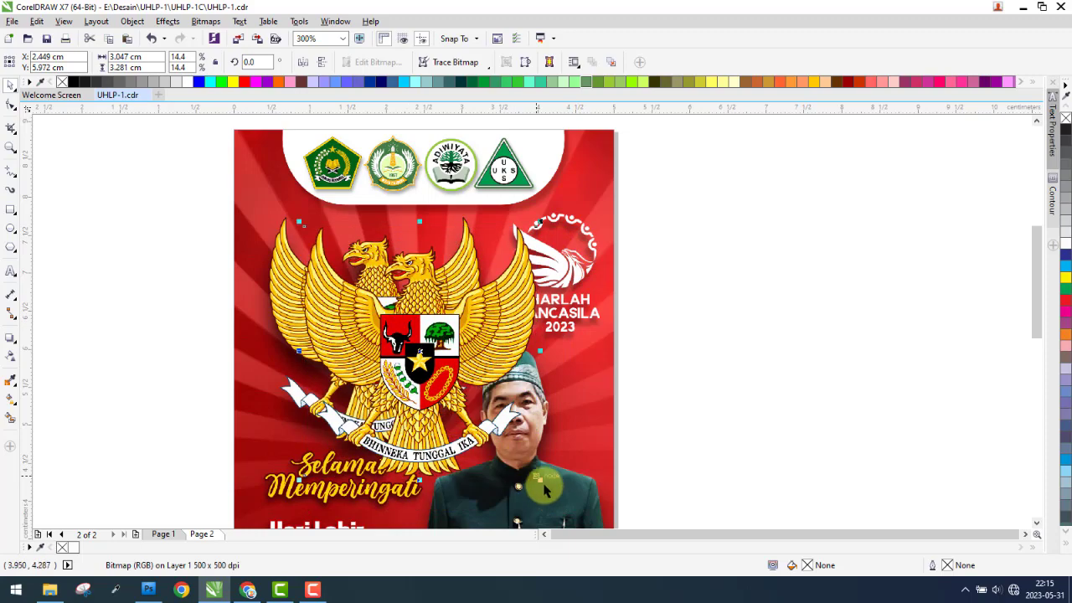
drag(534, 476, 516, 455)
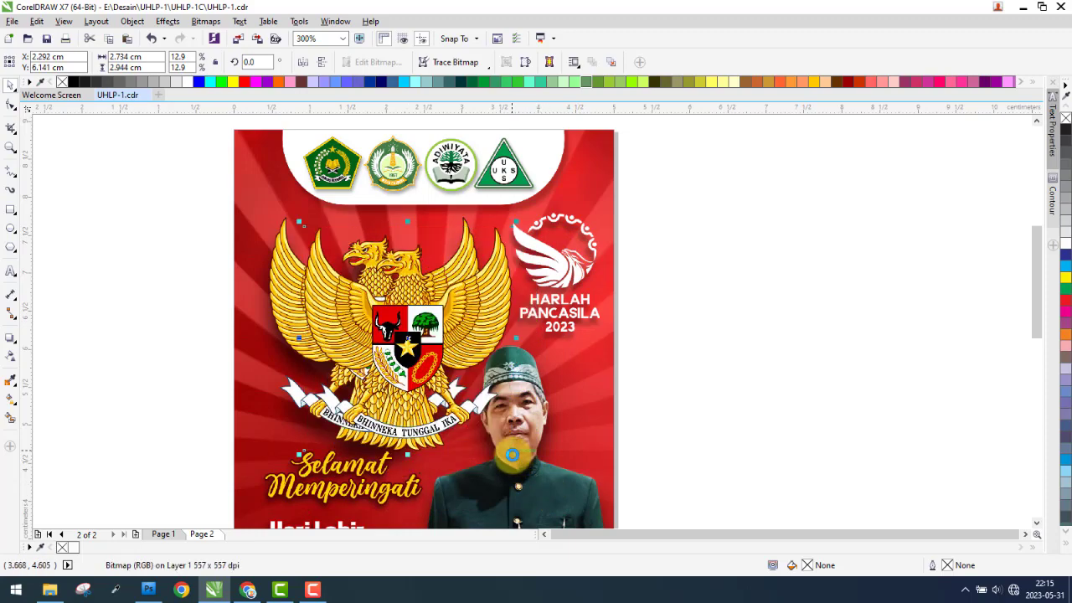
scroll(384, 242, up, 1)
scroll(384, 242, up, 1)
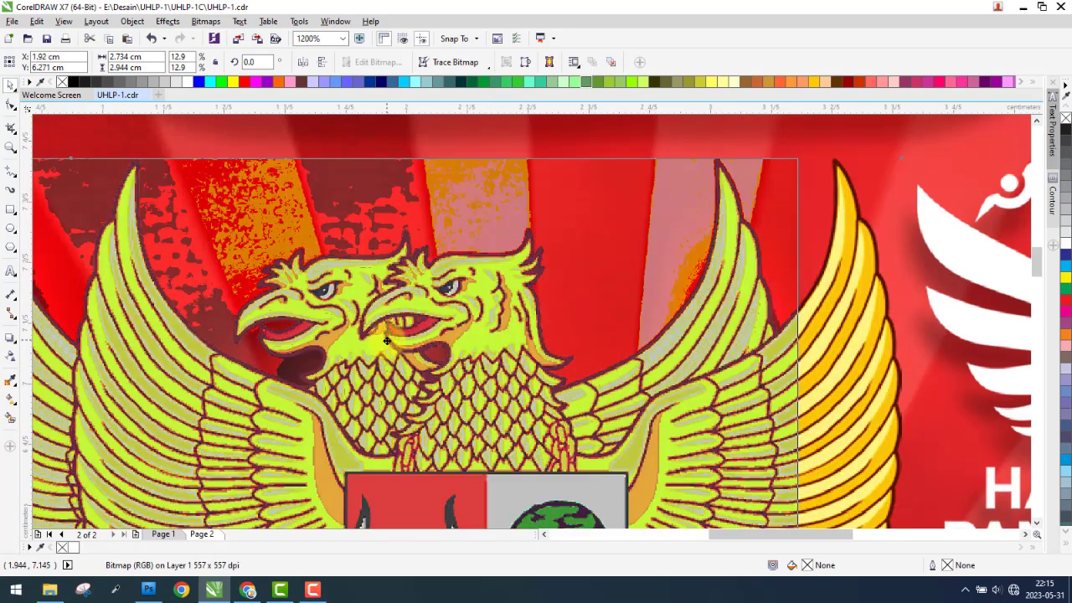
drag(492, 340, 388, 280)
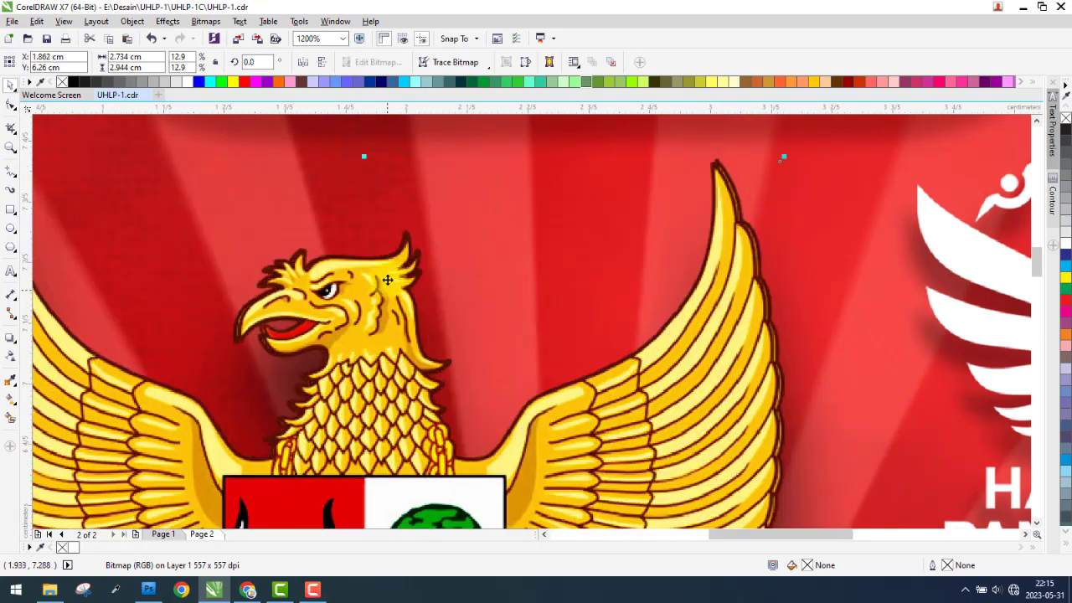
Zoom in to check the Garuda's edges, settling it at 2.784 × 2.998 cm
scroll(380, 254, up, 2)
scroll(335, 314, up, 1)
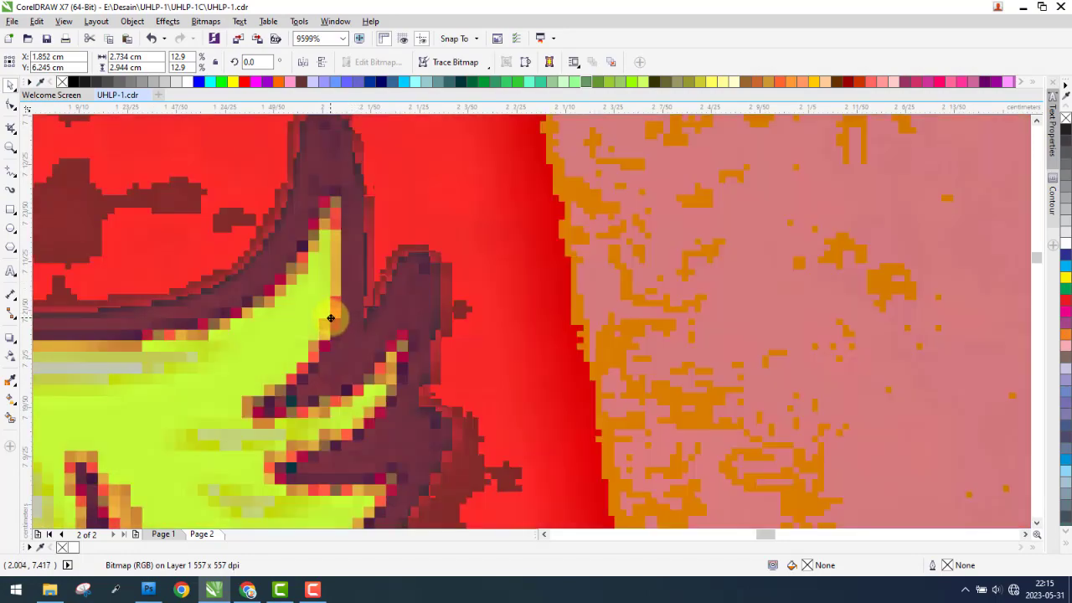
scroll(317, 334, down, 2)
scroll(327, 311, down, 1)
scroll(457, 268, down, 1)
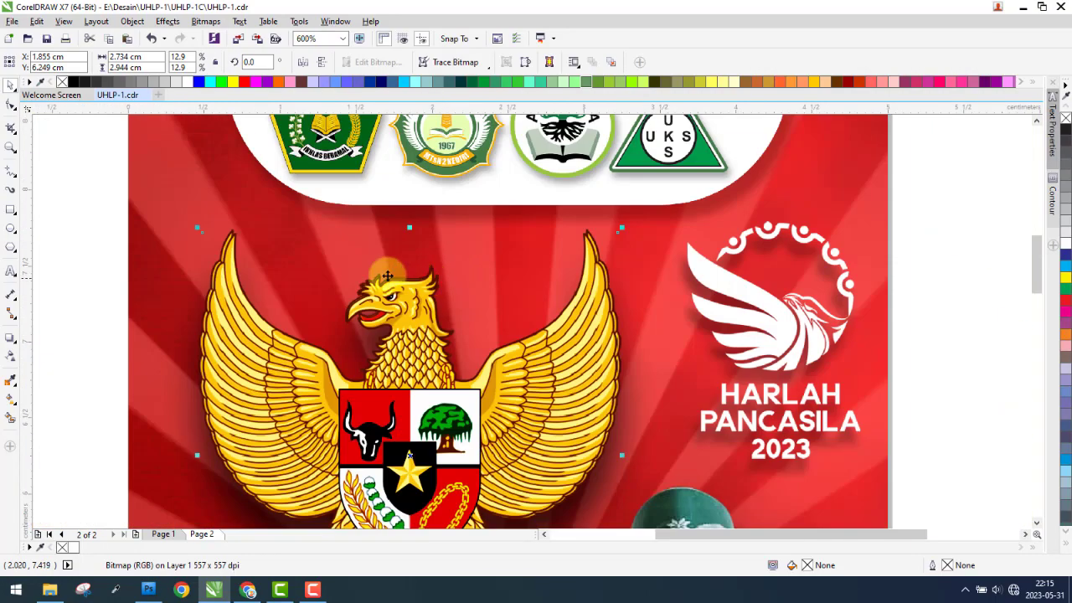
scroll(640, 227, up, 1)
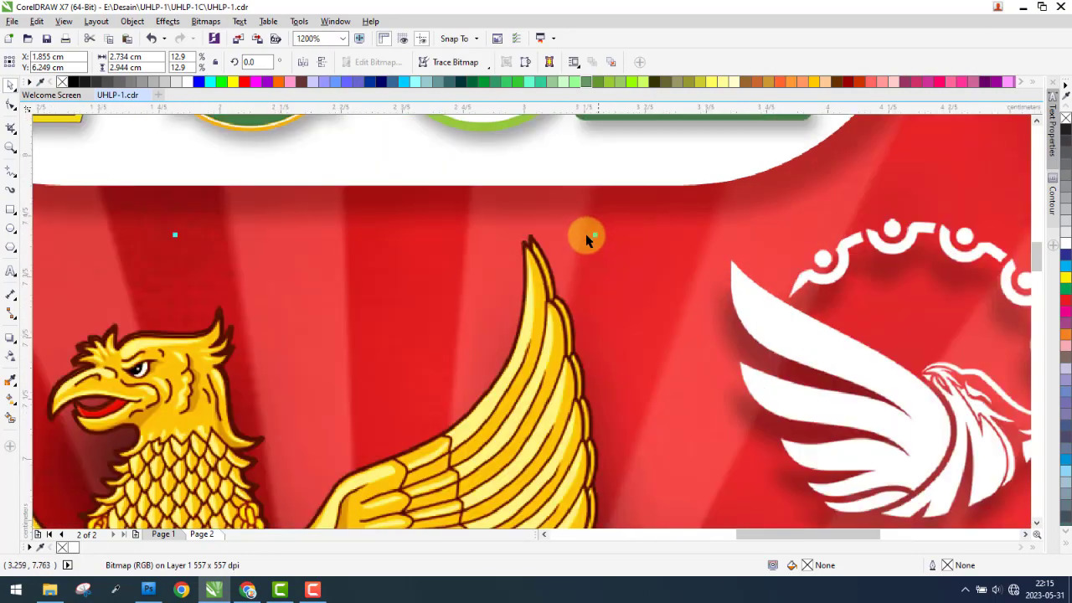
scroll(595, 237, up, 1)
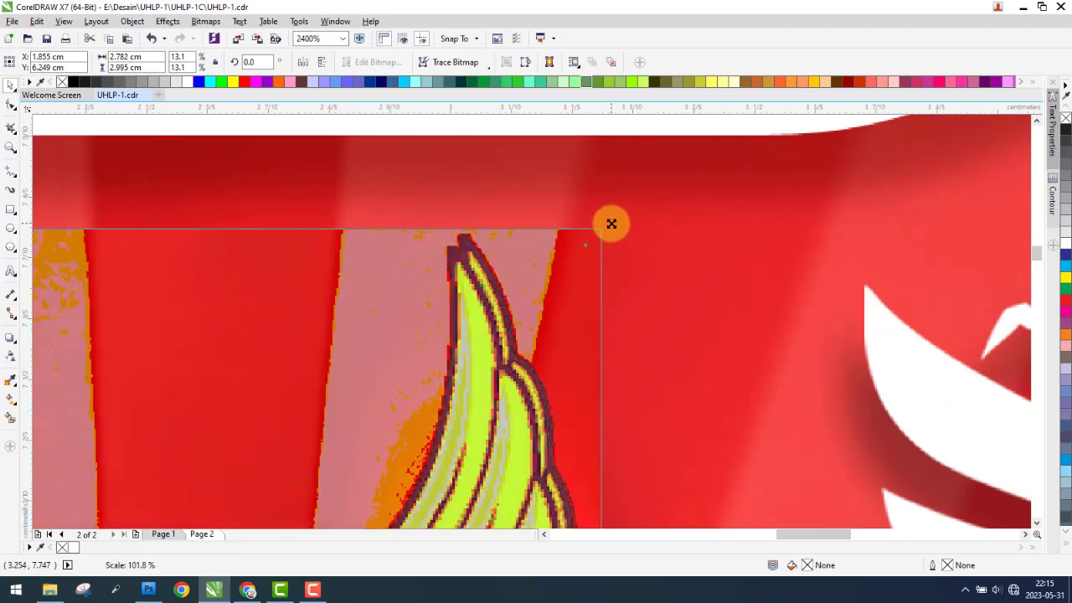
scroll(607, 223, down, 3)
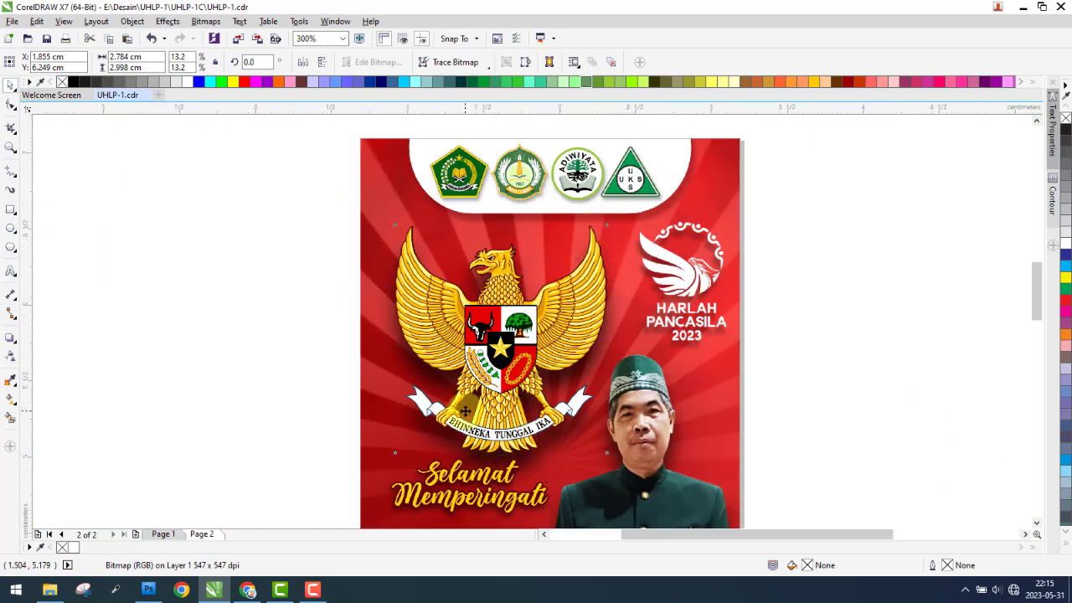
scroll(497, 435, up, 1)
drag(455, 402, 636, 399)
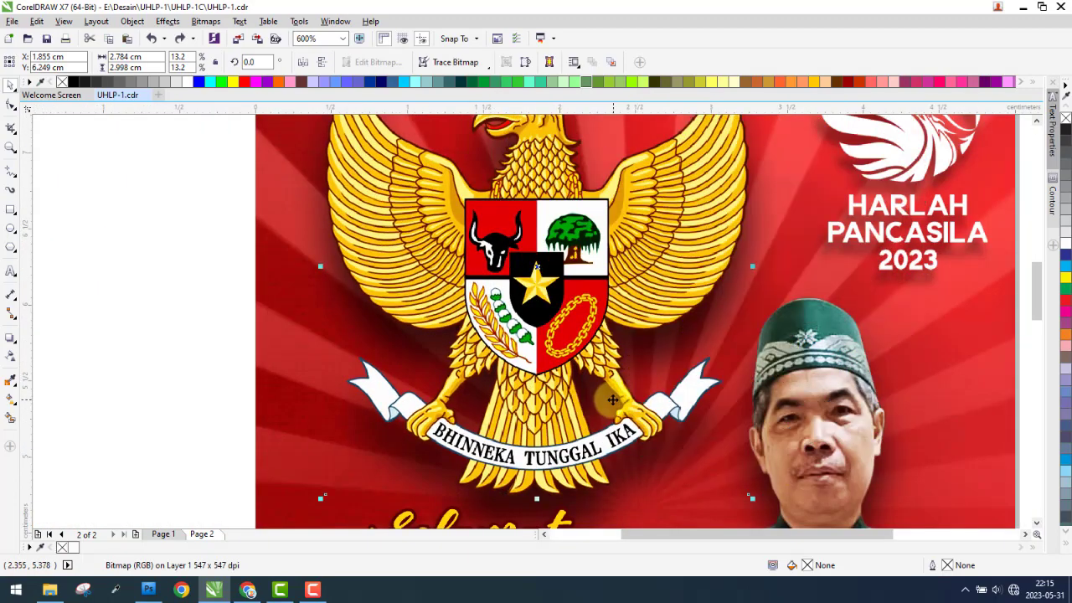
scroll(545, 333, down, 1)
scroll(528, 329, down, 1)
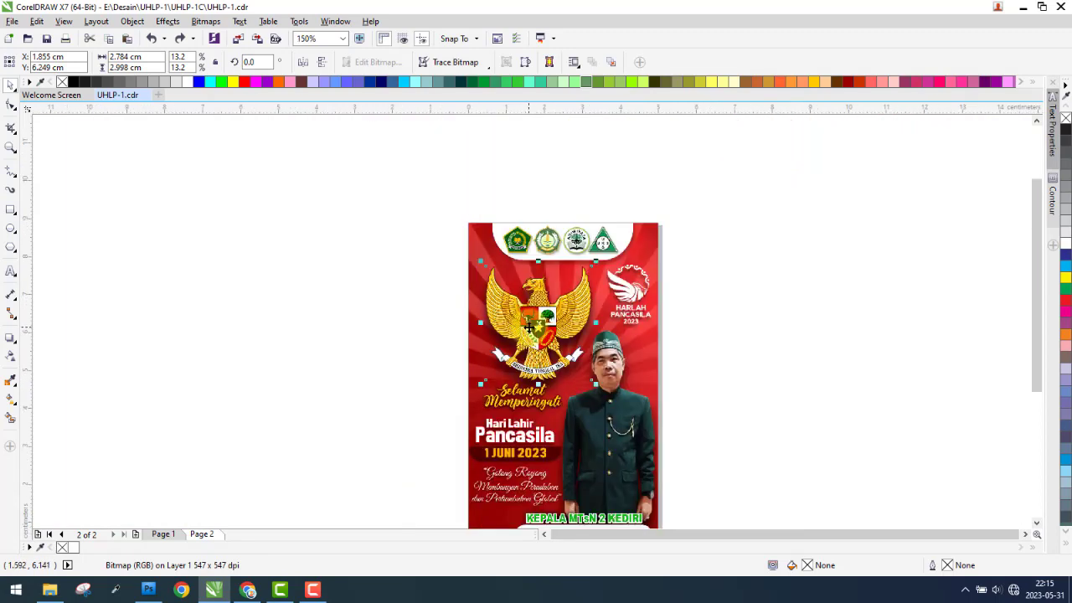
Copy the aligned Garuda emblem and paste it onto Page 1
key(Escape)
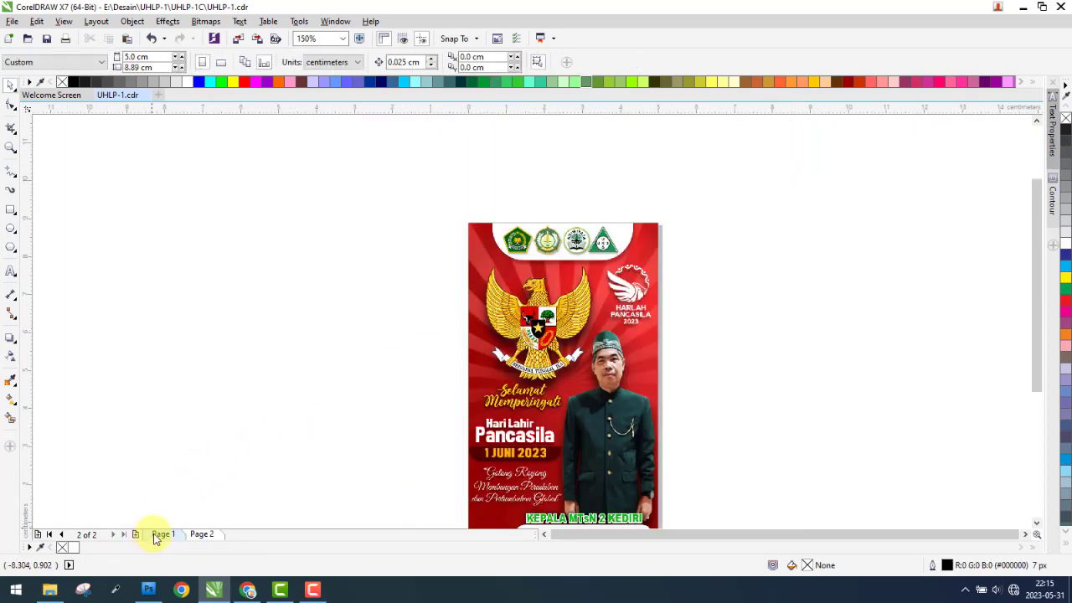
click(156, 535)
key(ctrl+v)
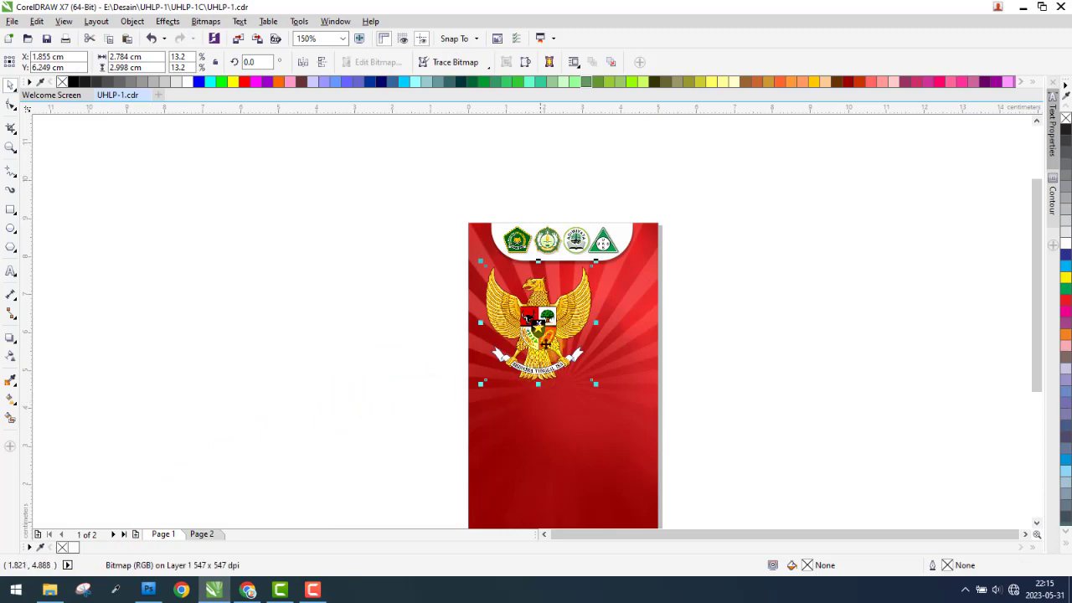
scroll(546, 343, up, 1)
Give the Garuda a slightly lowered drop shadow with feathering 70 and opacity 50
click(10, 338)
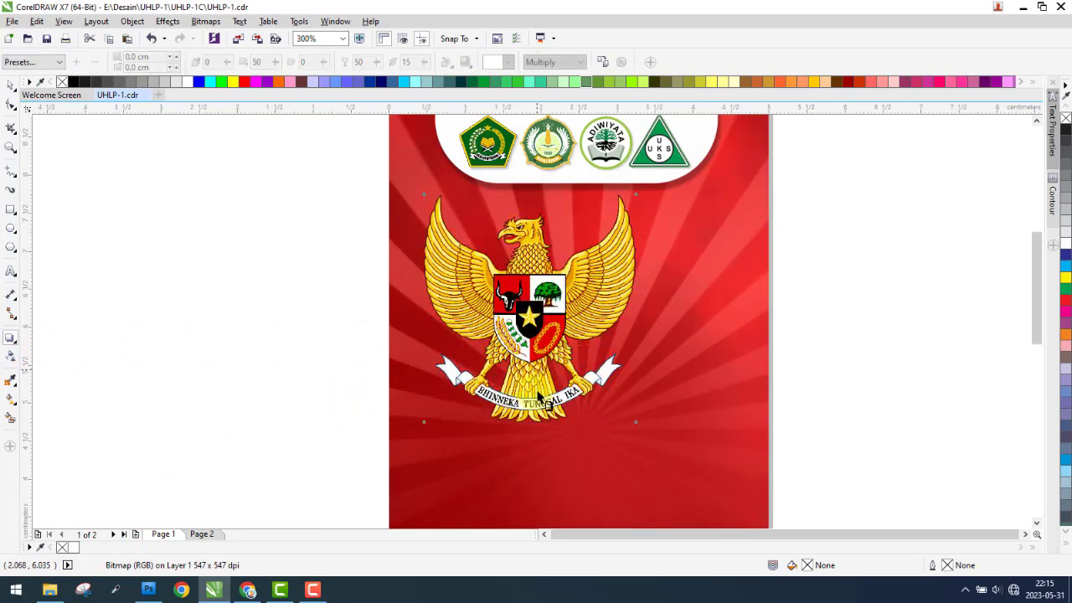
drag(528, 424, 527, 435)
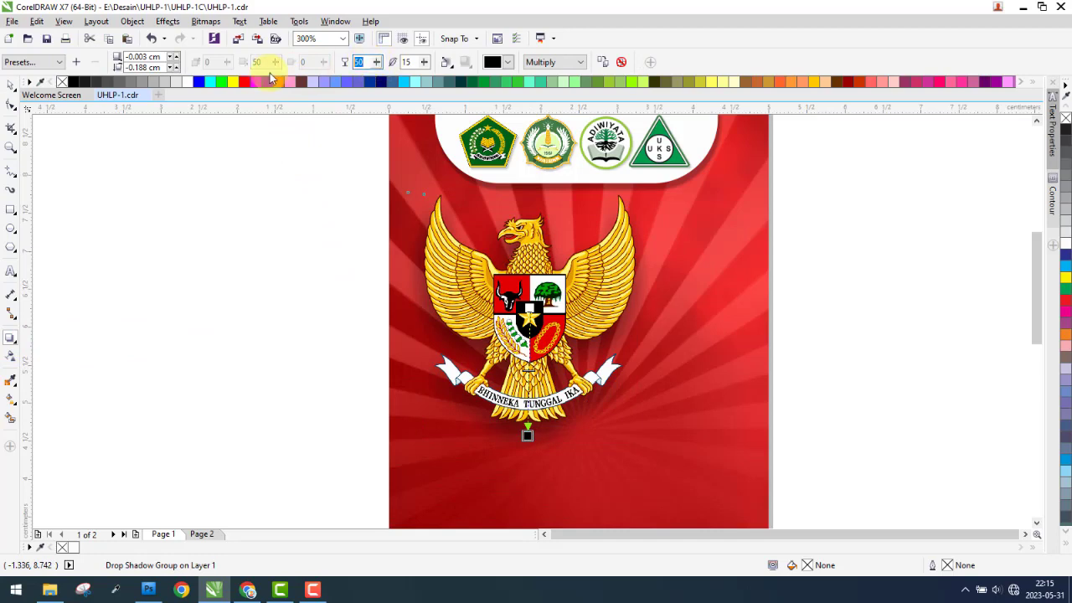
click(363, 62)
text(80)
key(Return)
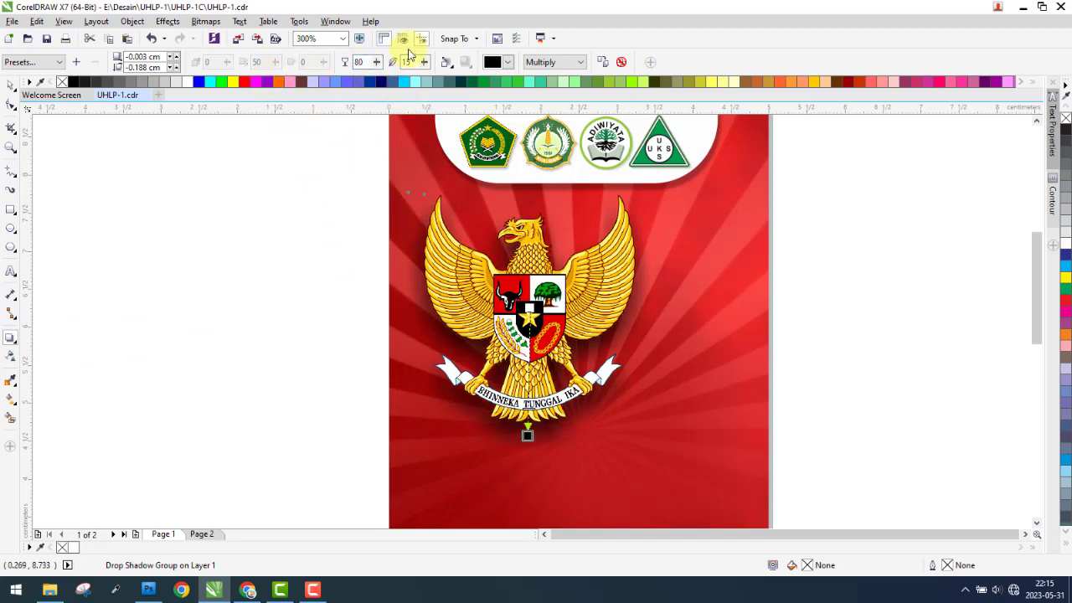
drag(527, 435, 521, 451)
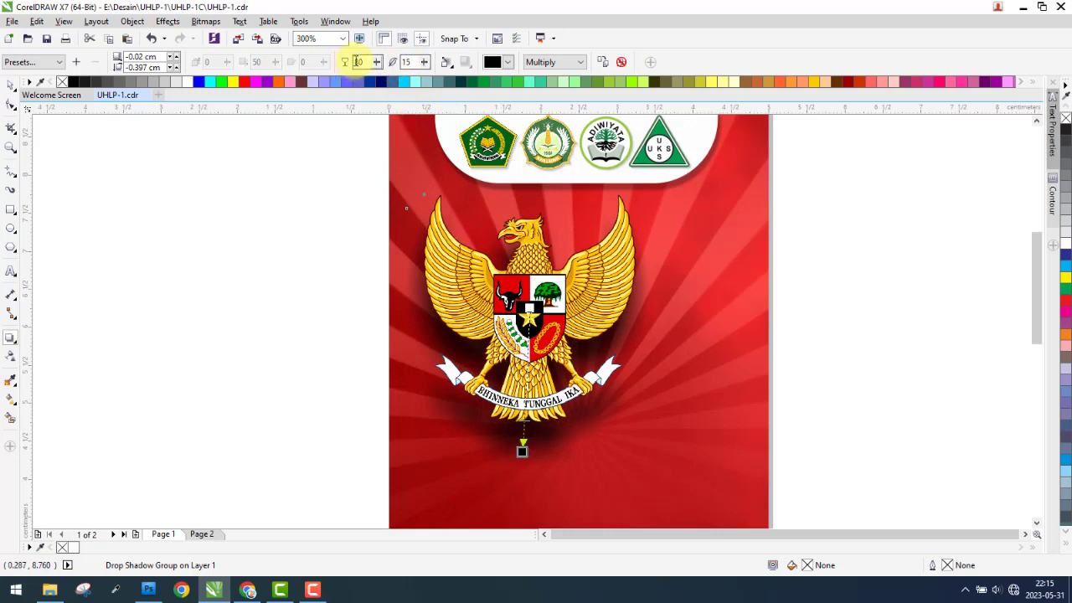
text(70)
key(Return)
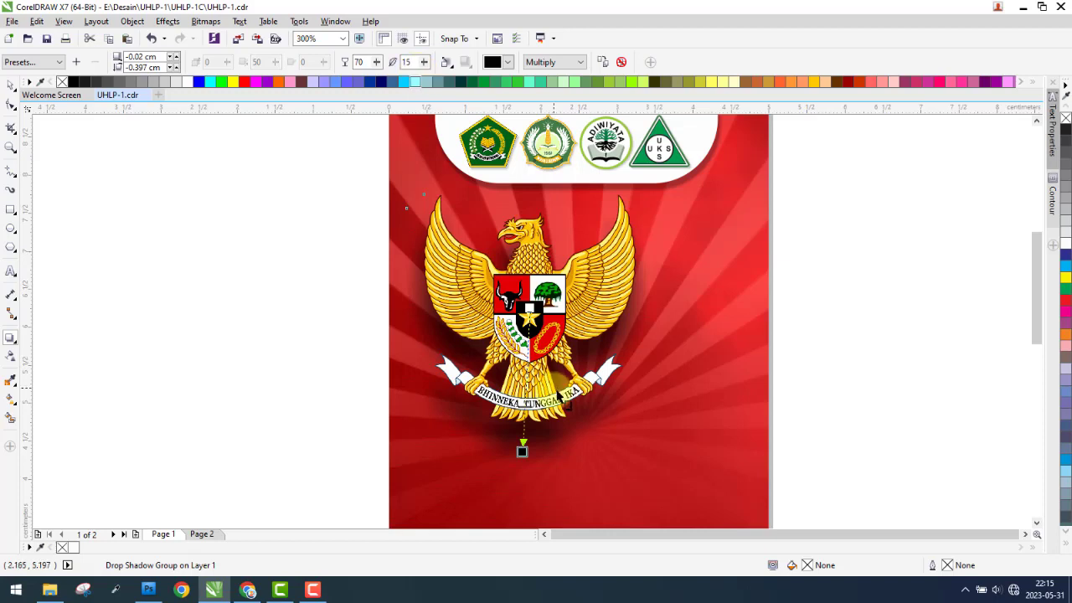
drag(526, 392, 526, 379)
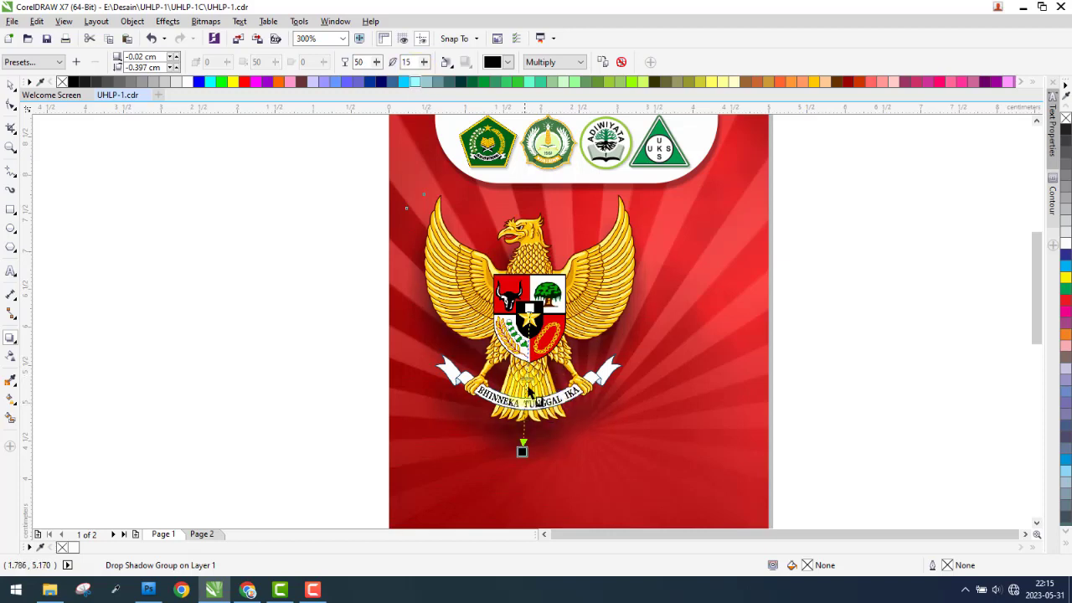
scroll(264, 272, down, 2)
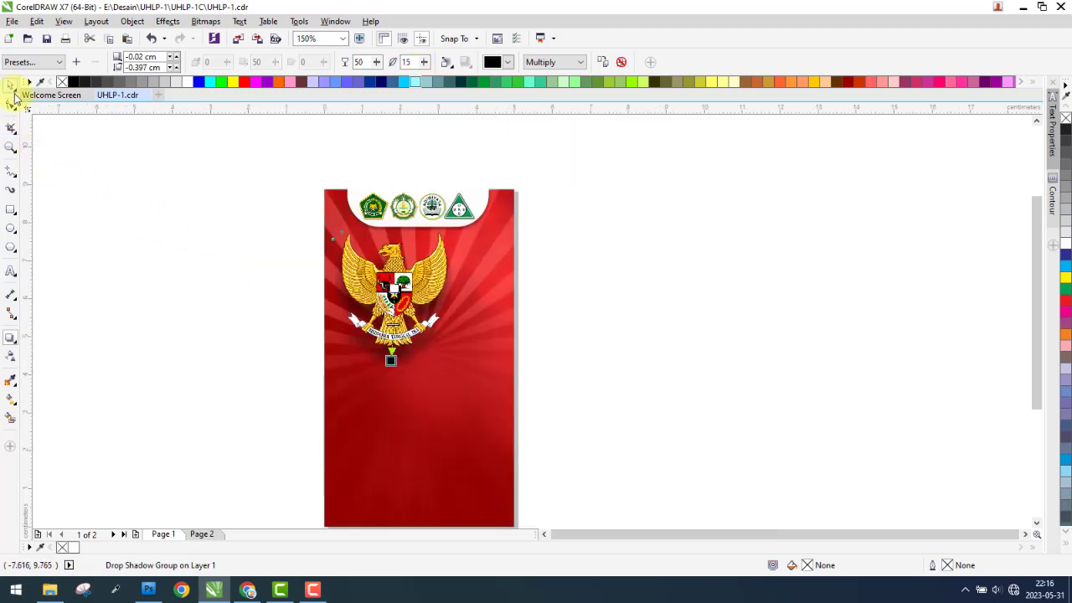
Check Page 2, then import the white Harlah logo file from the materials folder
click(170, 268)
click(210, 534)
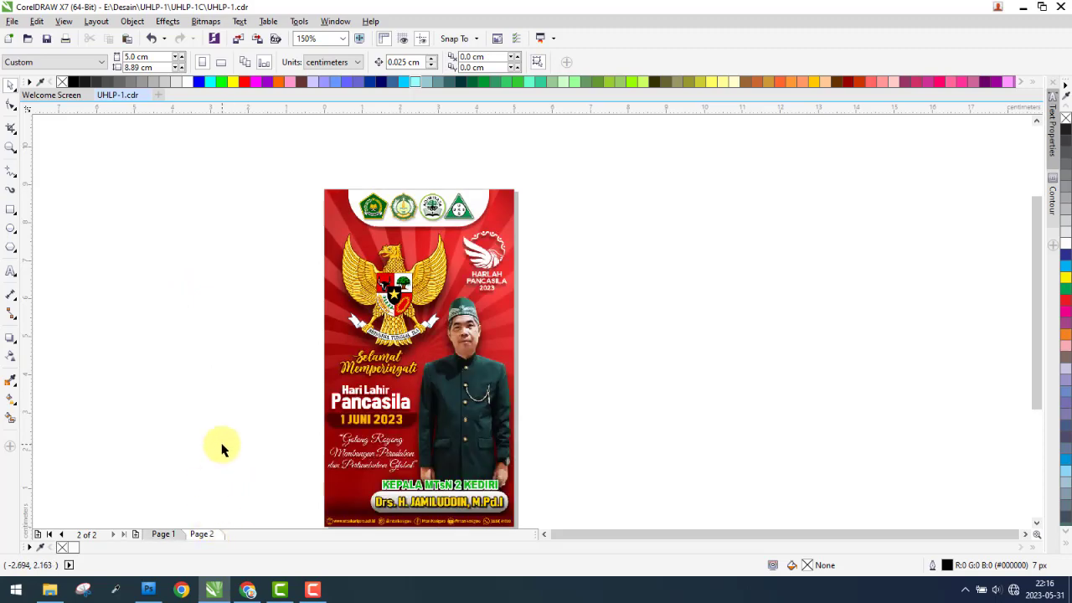
scroll(373, 379, up, 4)
scroll(373, 379, down, 2)
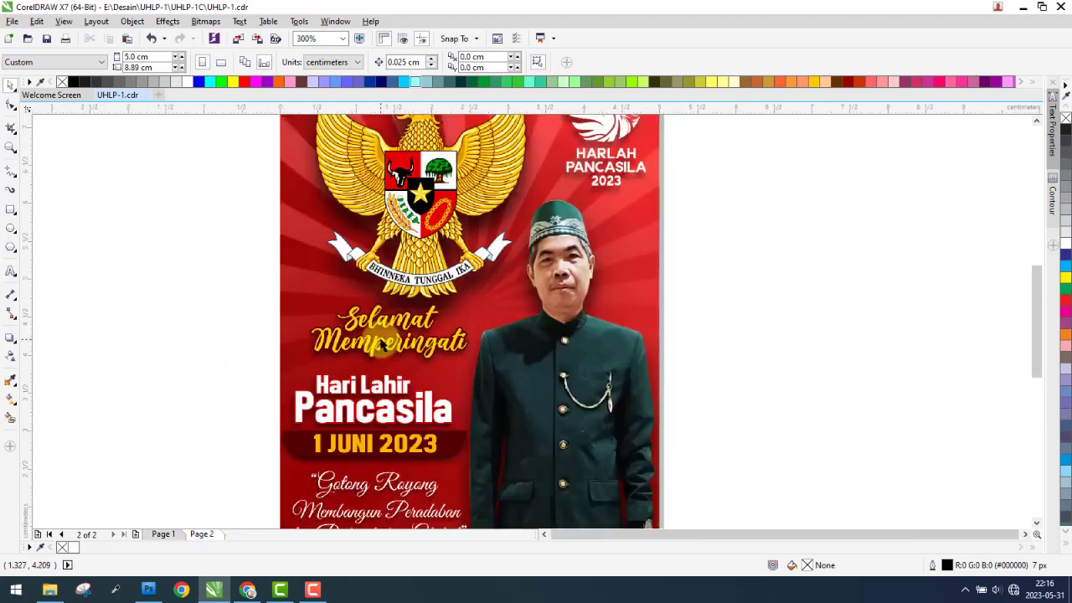
scroll(373, 360, down, 2)
scroll(494, 201, up, 4)
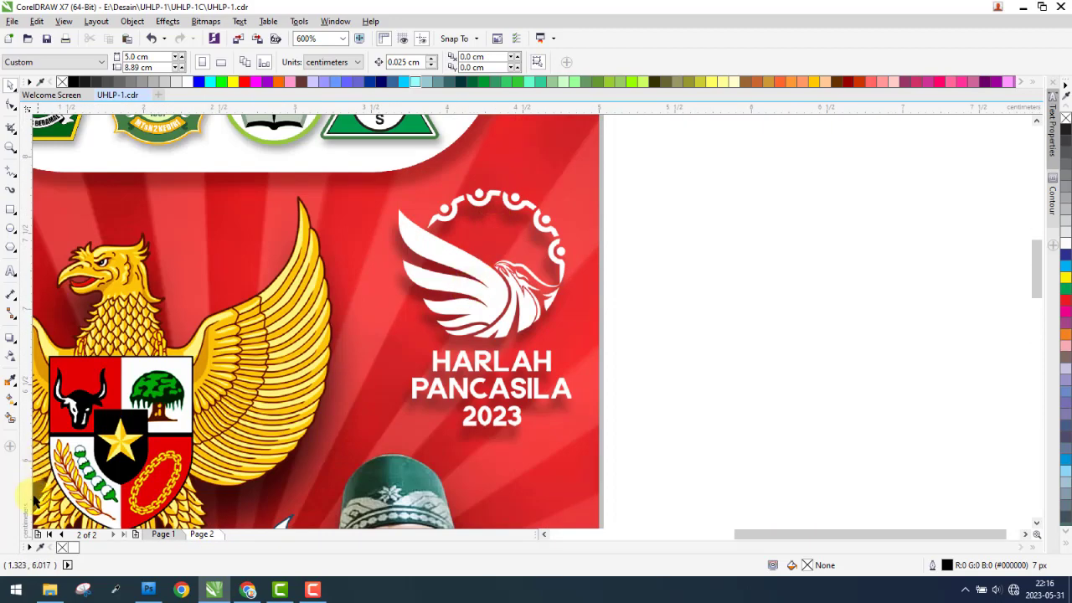
click(50, 591)
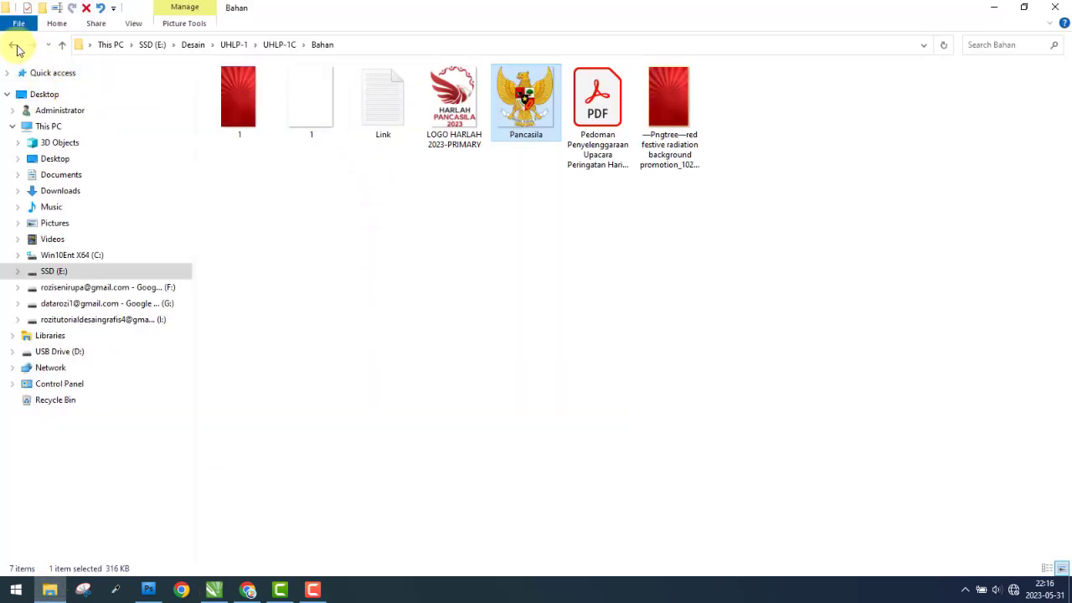
mouse_move(314, 127)
mouse_down()
mouse_move(230, 557)
mouse_move(748, 330)
mouse_up()
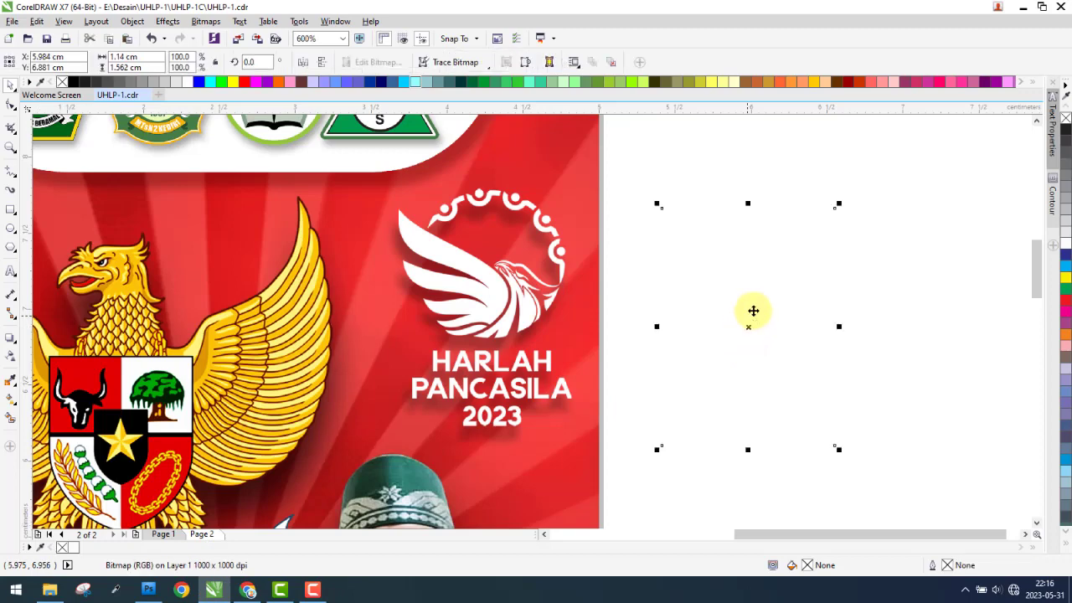
Fit the white Harlah logo over Page 2's logo at 1.14 × 1.562 cm, then go to Page 1
drag(840, 209, 809, 245)
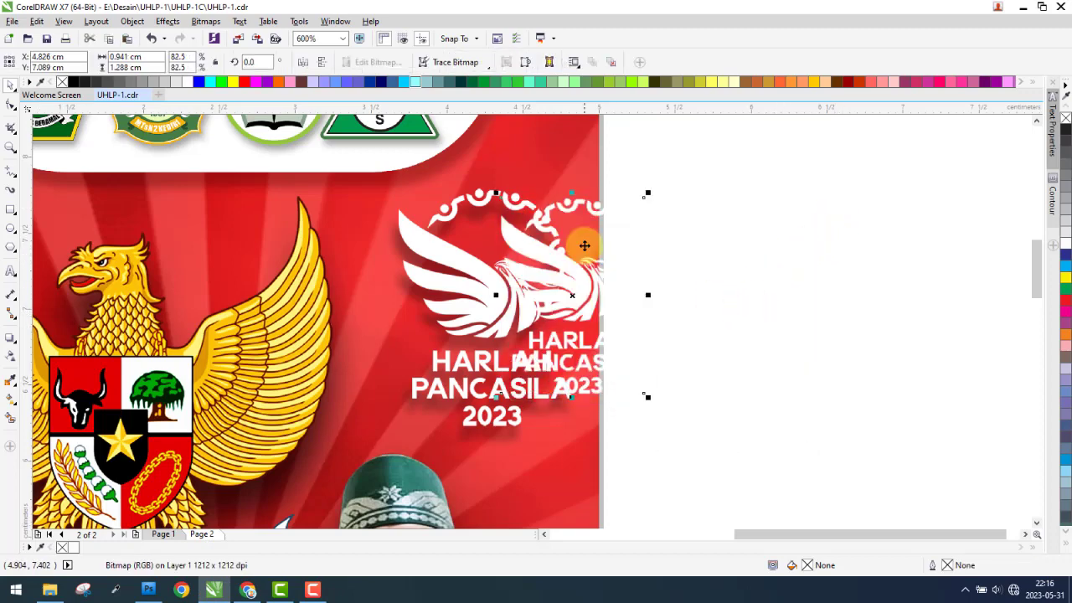
drag(746, 268, 480, 230)
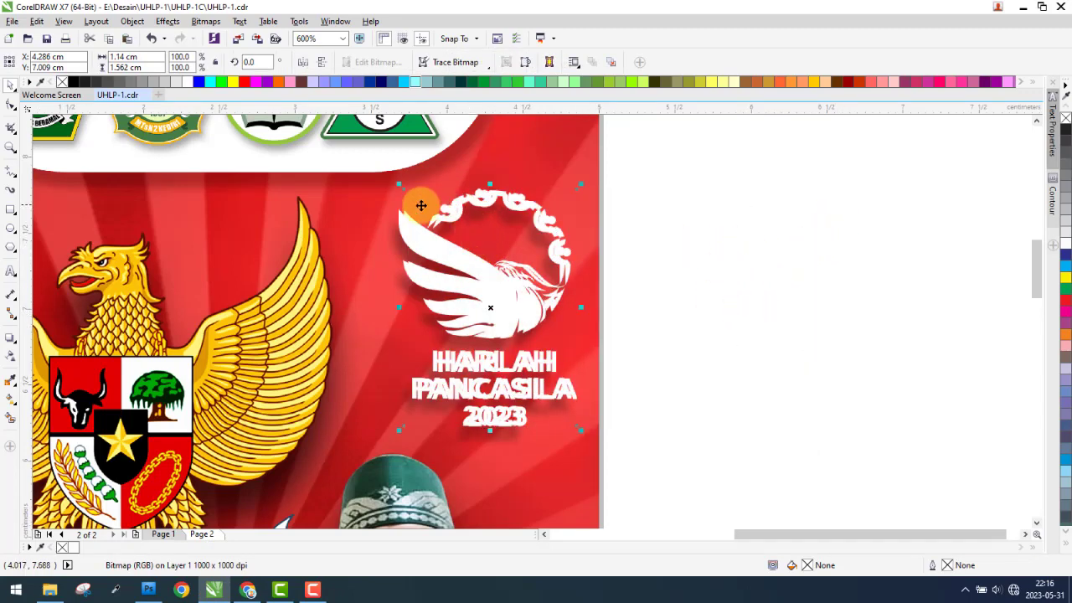
scroll(419, 209, up, 1)
scroll(398, 241, up, 2)
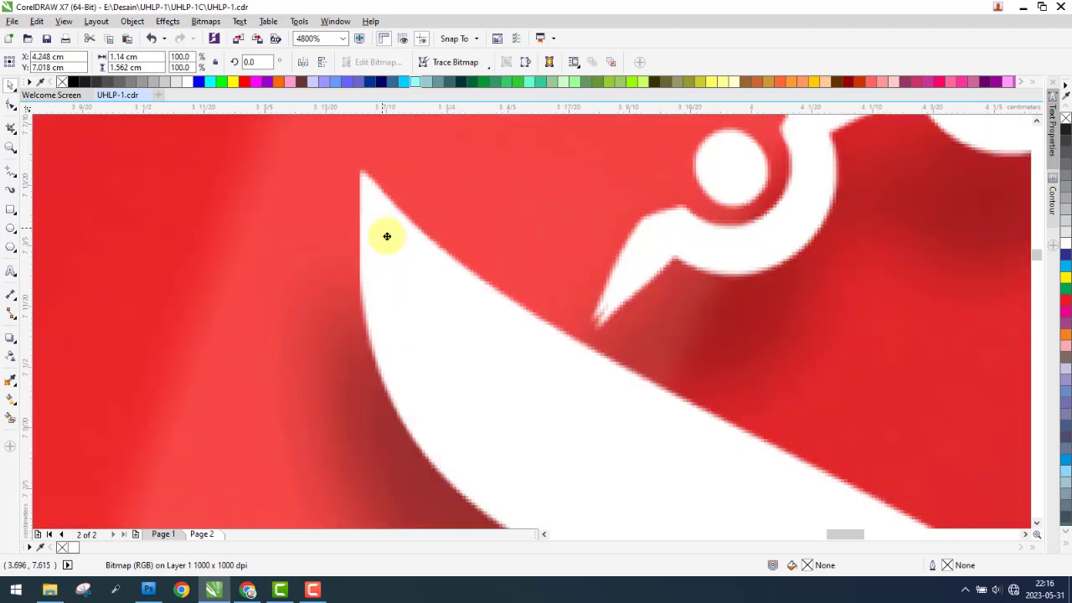
scroll(381, 224, down, 3)
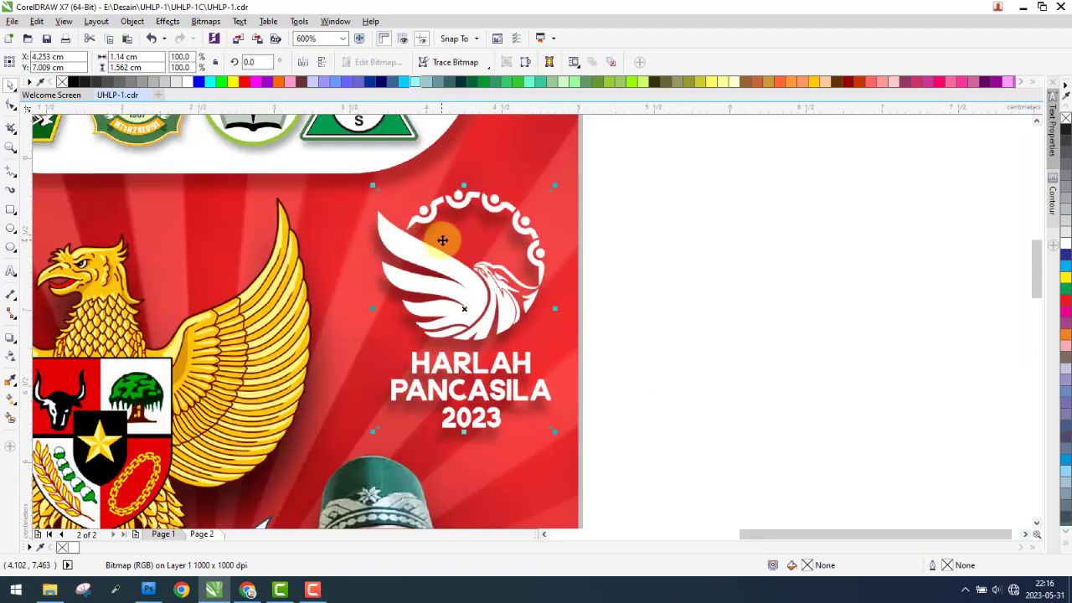
key(Escape)
click(151, 538)
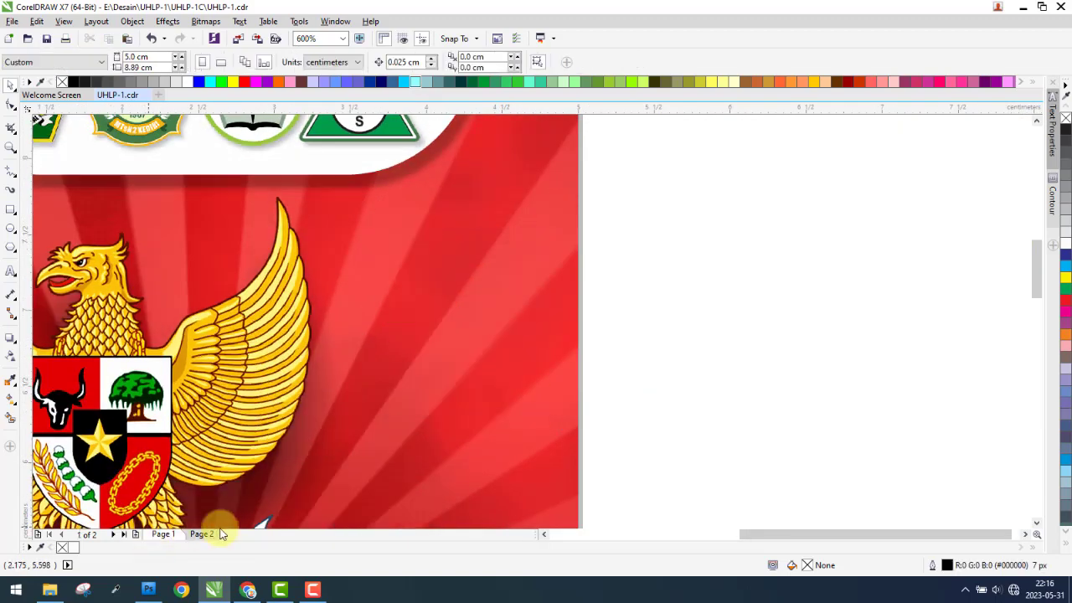
Paste the white Harlah Pancasila logo onto Page 1 and select it
key(ctrl+v)
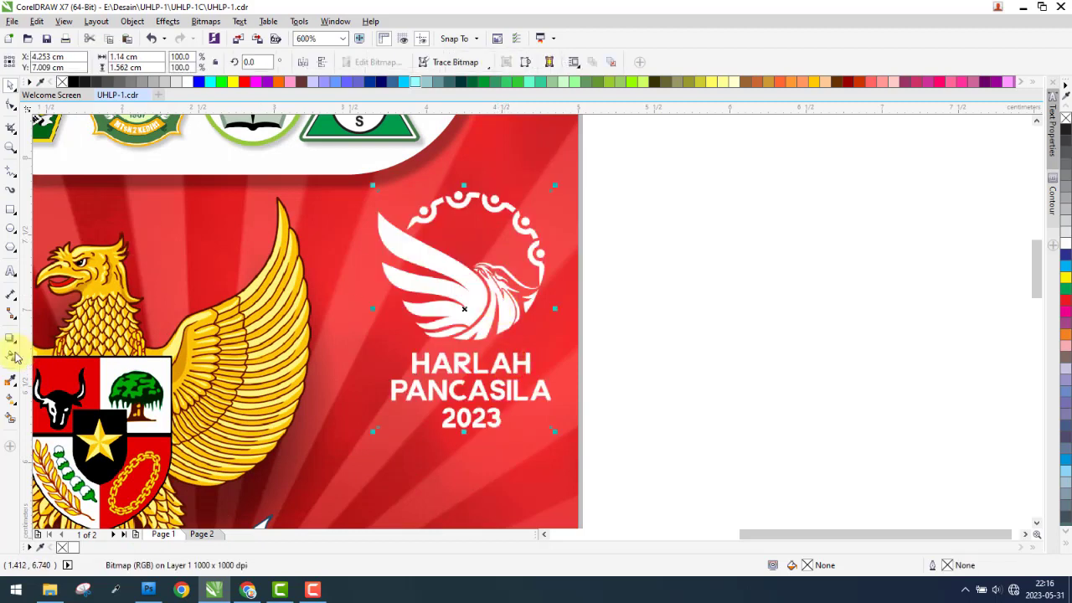
click(10, 338)
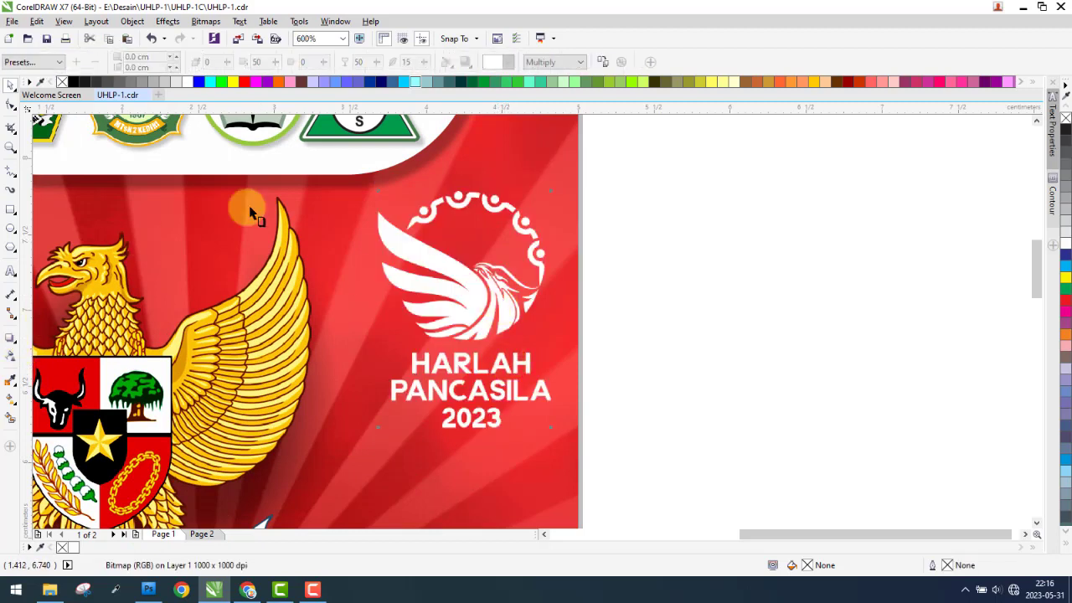
click(279, 499)
key(Return)
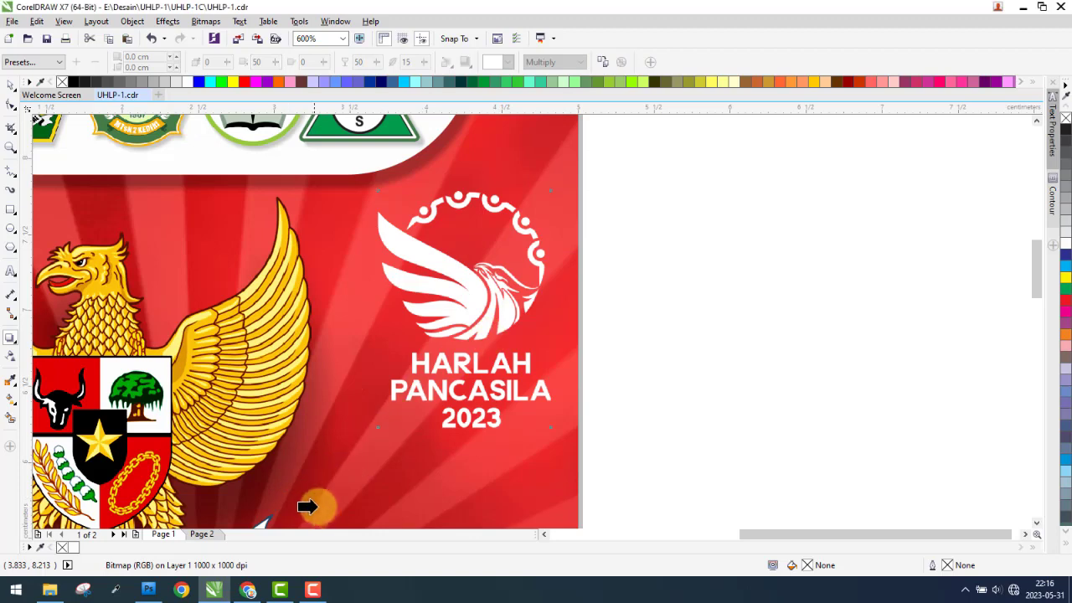
click(417, 335)
scroll(417, 296, down, 2)
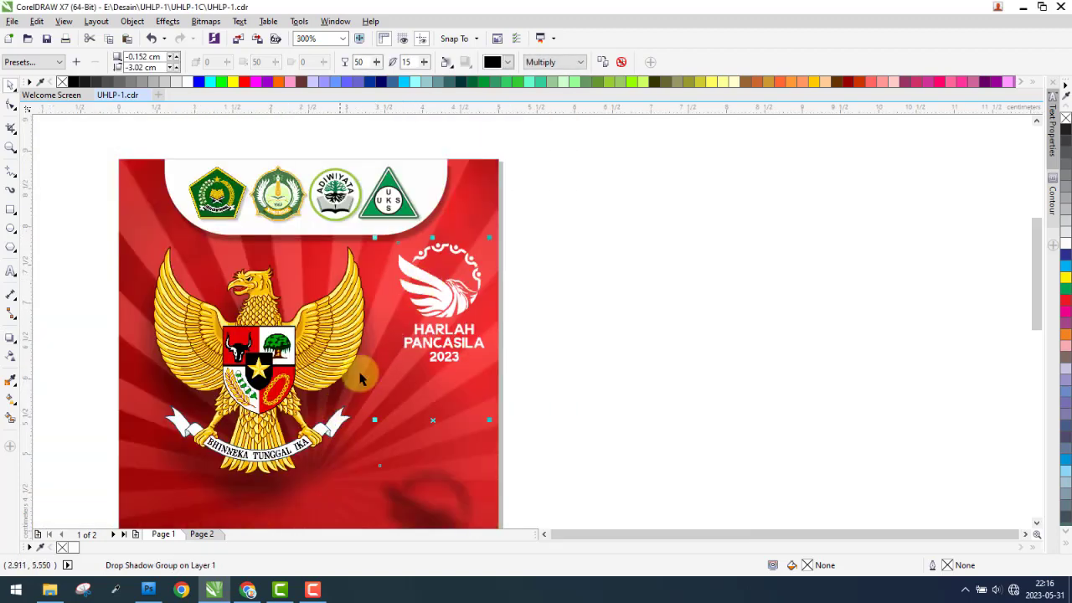
scroll(453, 347, down, 1)
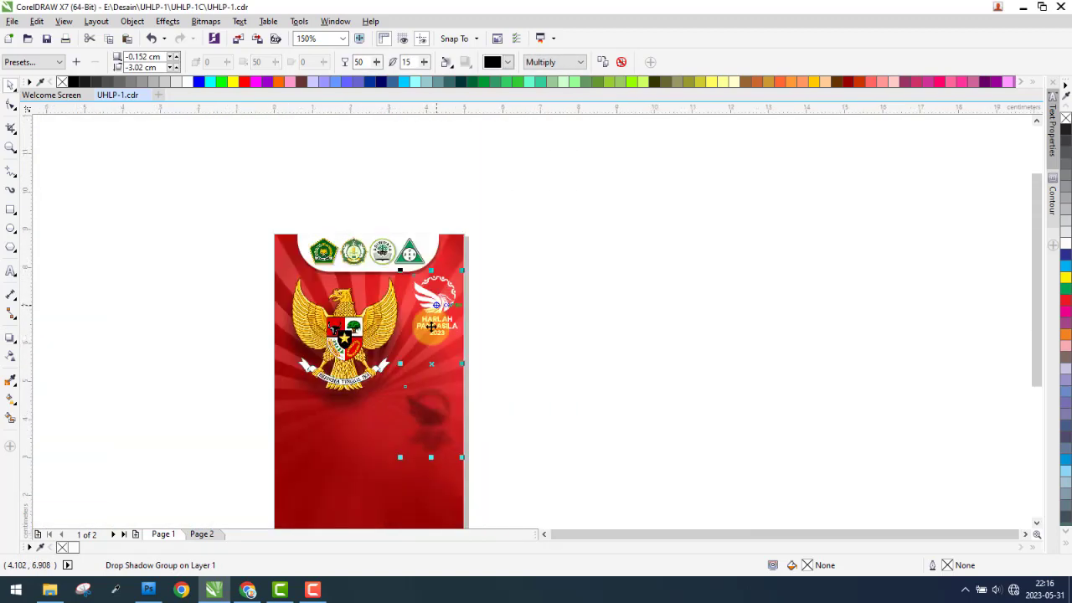
Give the logo a drop shadow pulled up behind it with feathering 5
click(9, 341)
drag(429, 419, 440, 342)
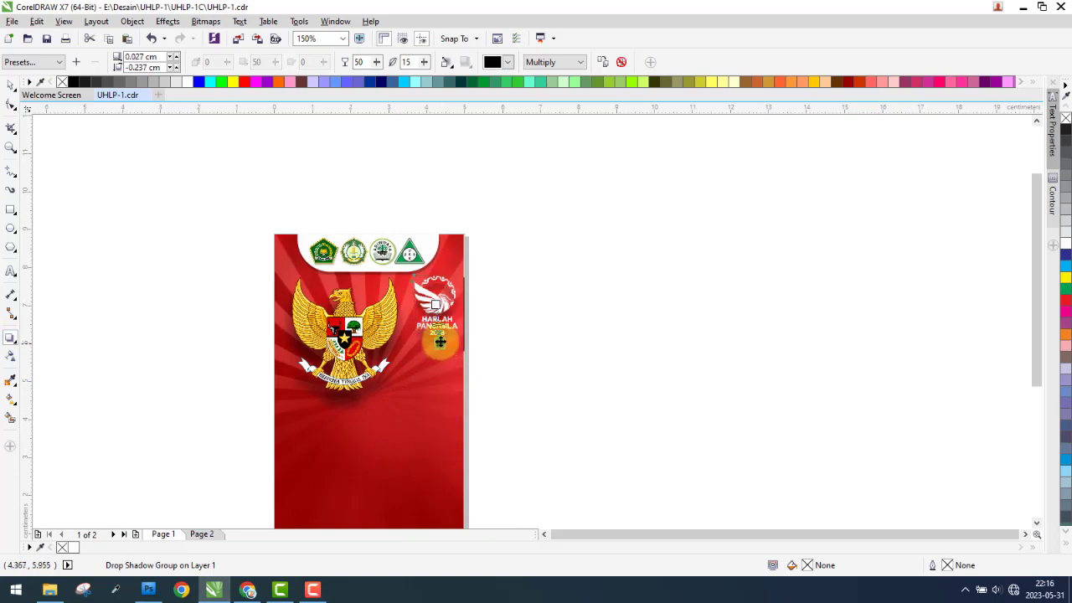
scroll(439, 342, up, 1)
scroll(438, 354, up, 2)
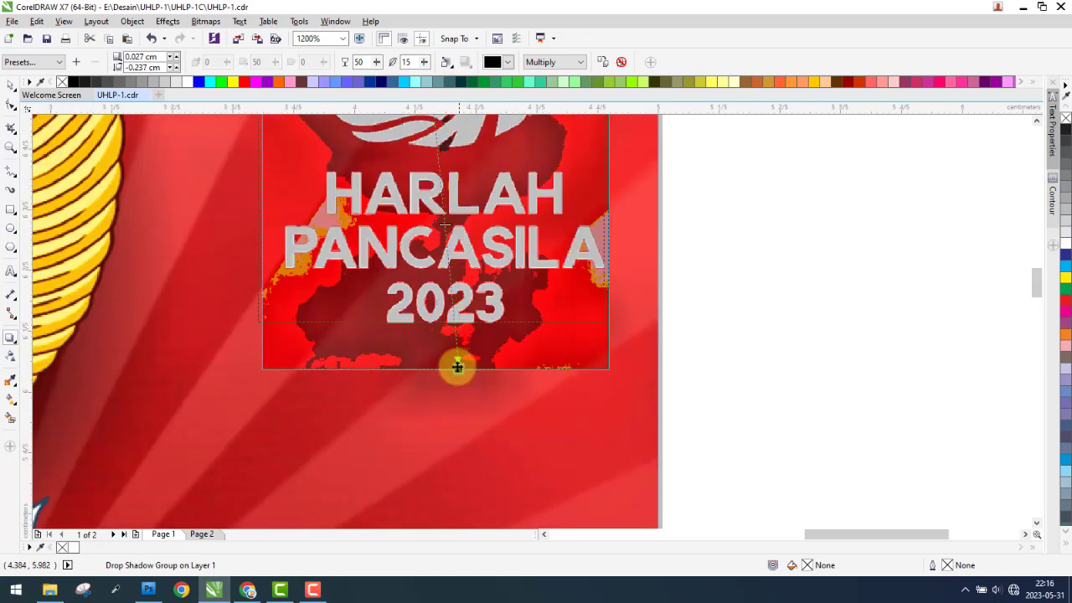
scroll(445, 354, down, 1)
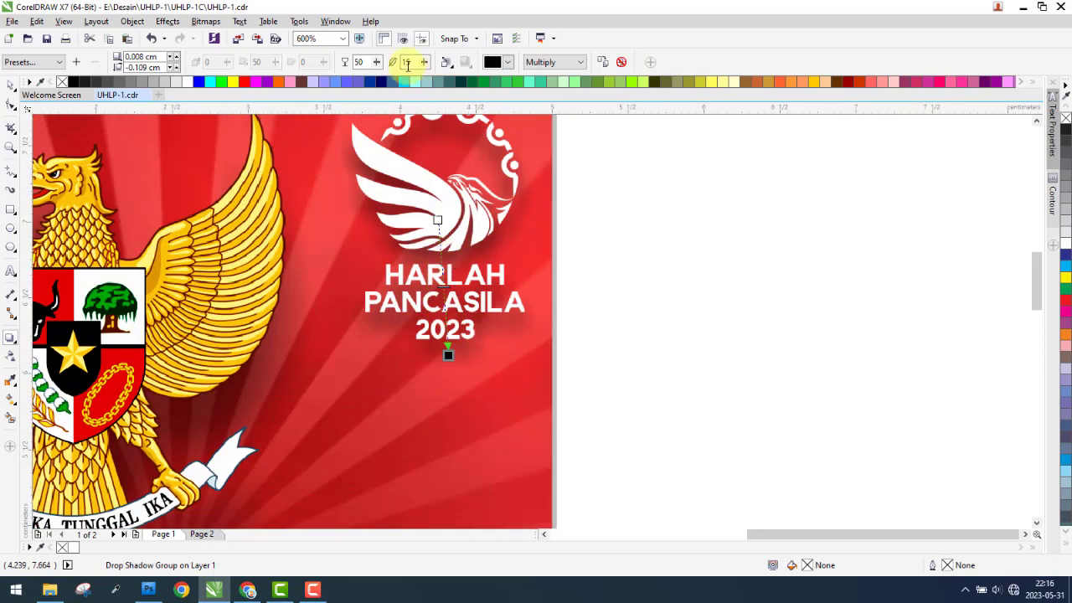
text(5)
key(Return)
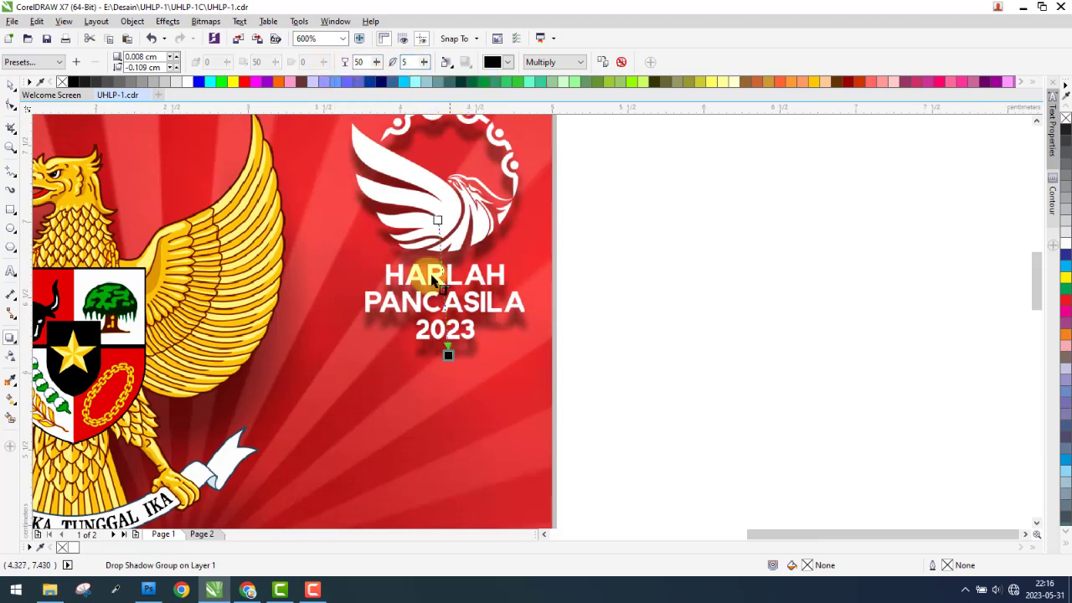
drag(449, 356, 430, 344)
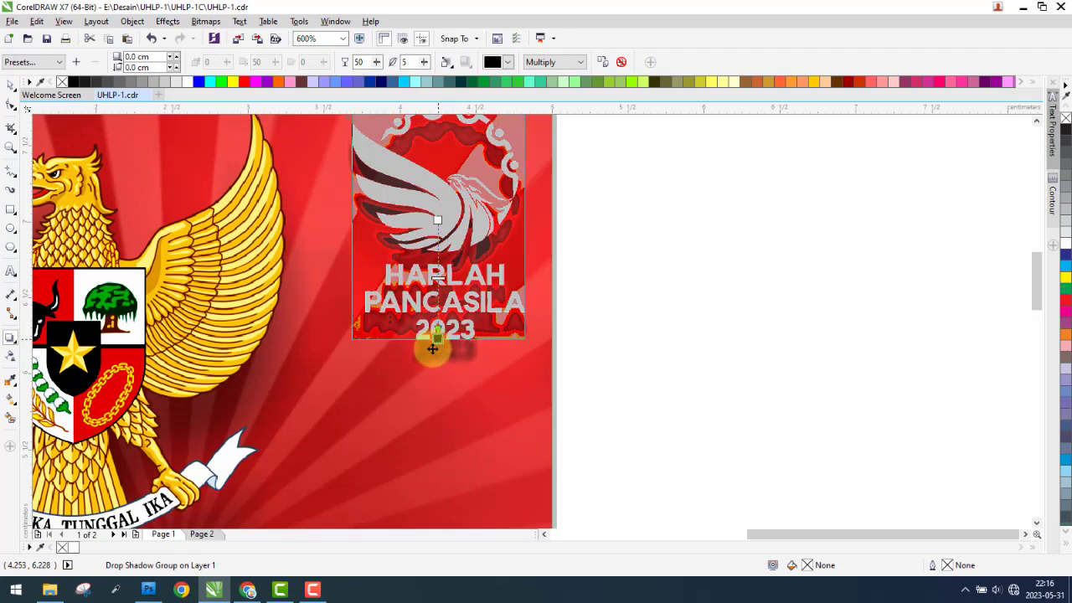
Fine-tune the logo shadow offset against Page 2's design and lower its opacity to 40
click(210, 533)
click(166, 534)
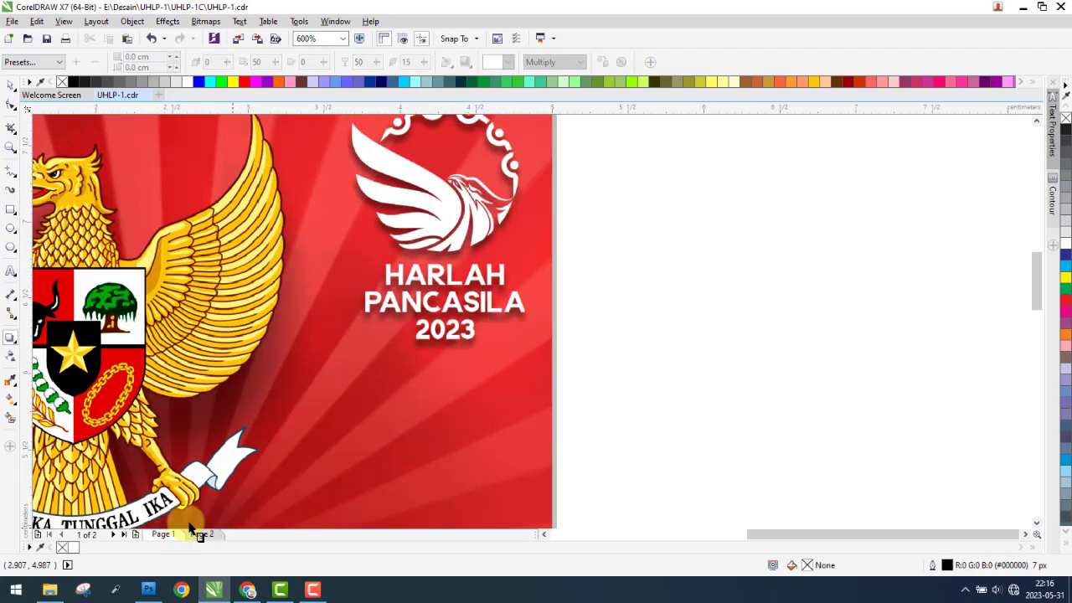
click(431, 353)
drag(433, 353, 407, 354)
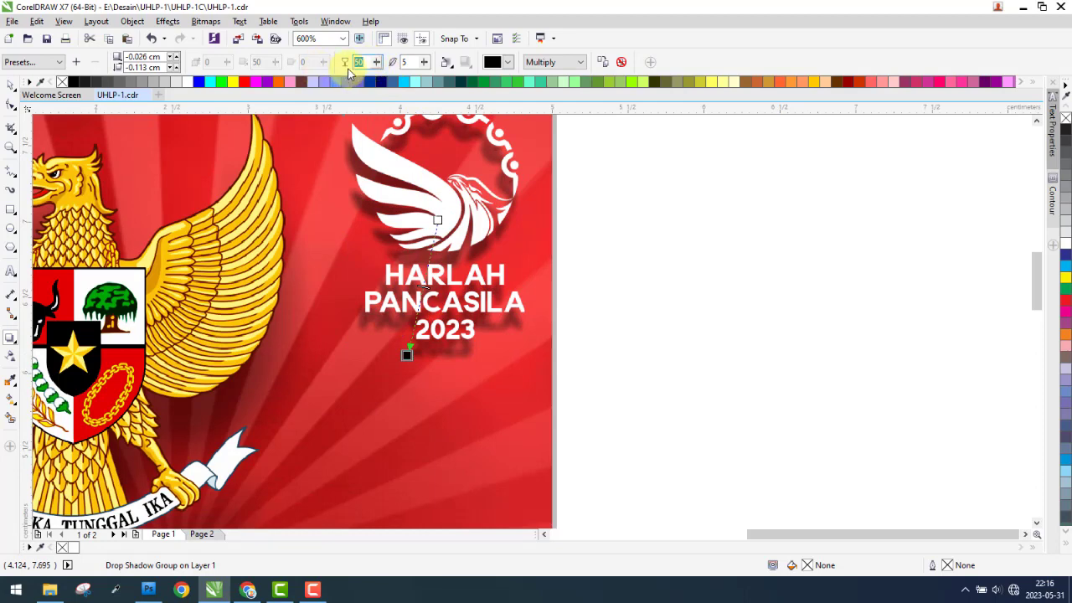
text(40)
key(Return)
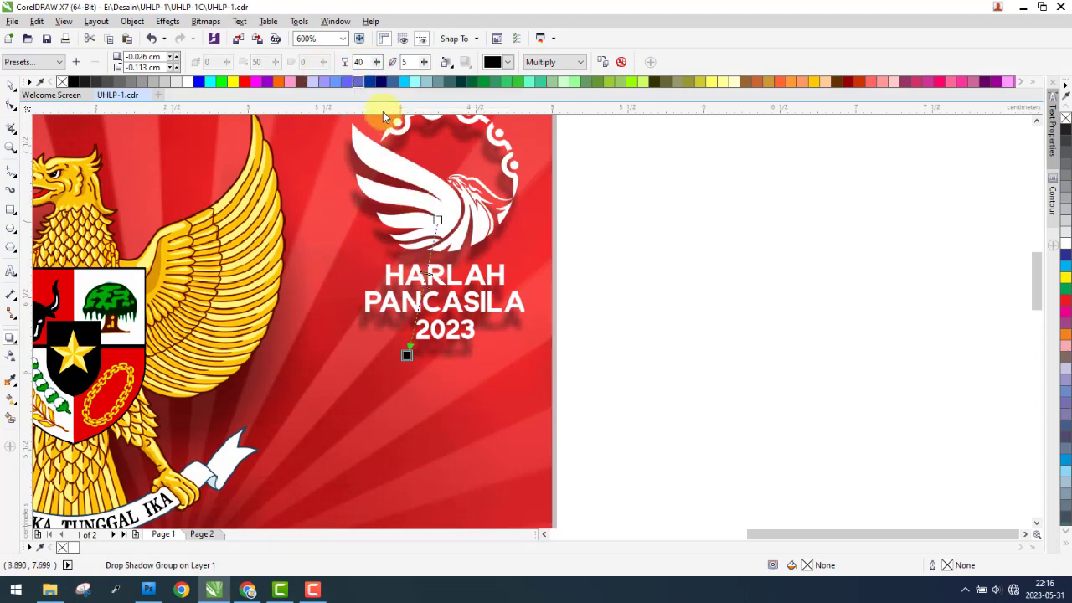
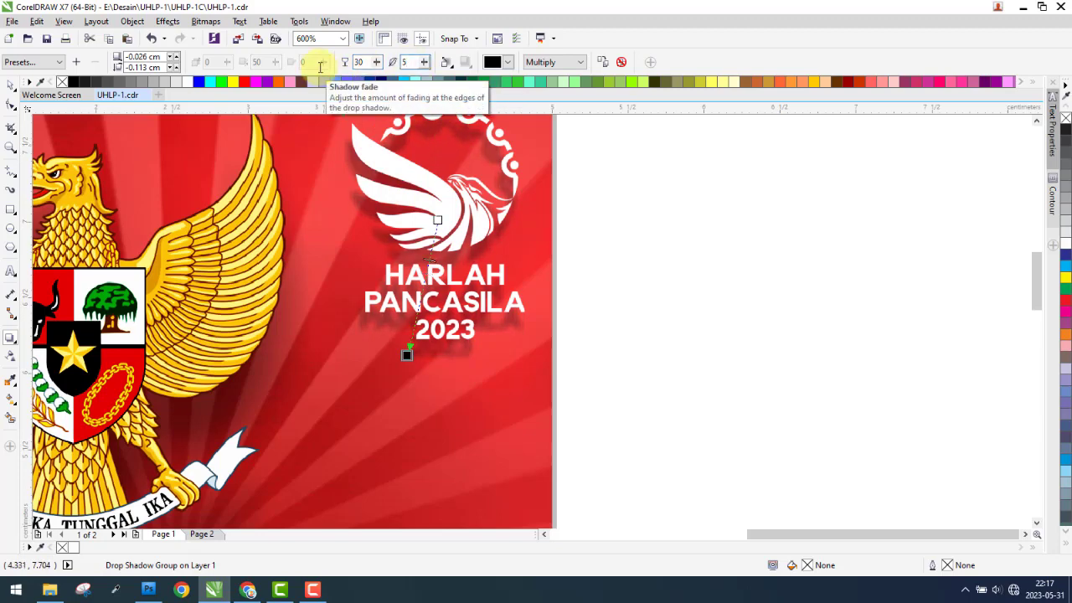
Drag the cut-out photo '1' from UHLP-1C\Foto onto the CorelDRAW canvas beside the poster
scroll(437, 264, down, 1)
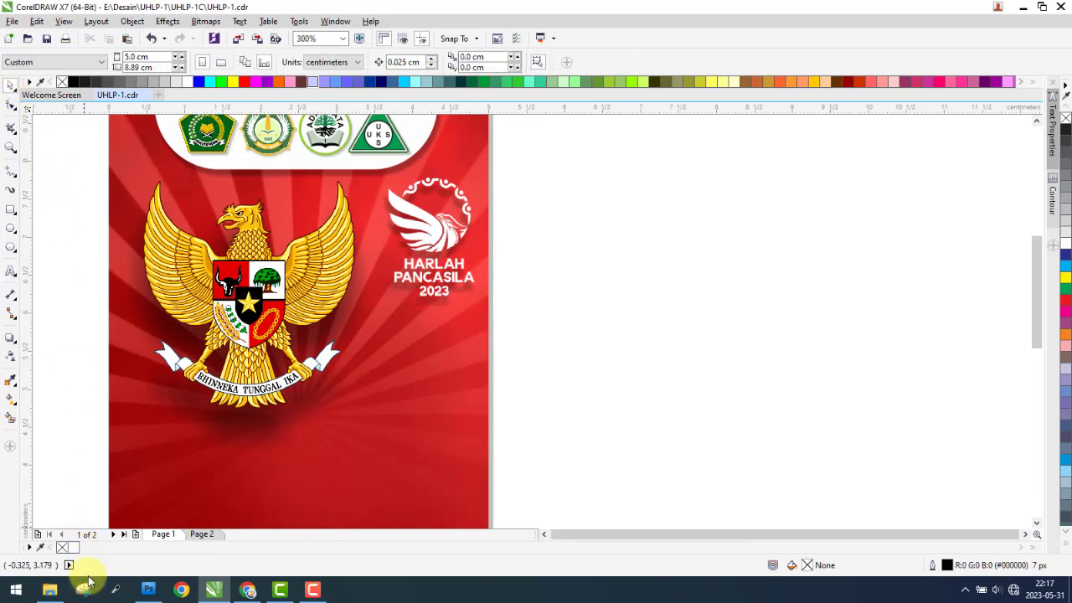
click(50, 590)
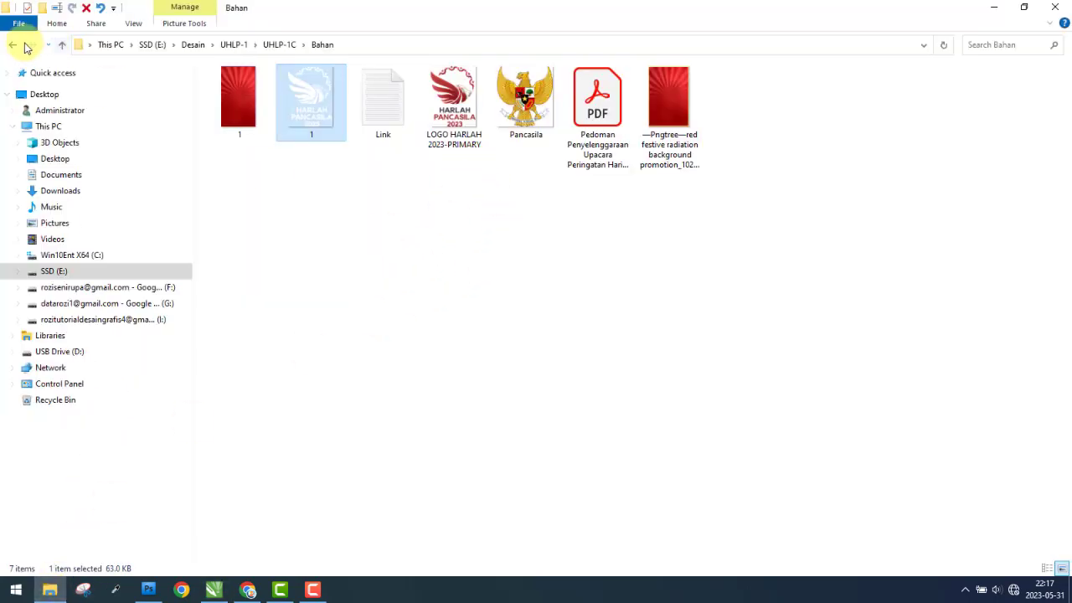
click(13, 45)
double_click(365, 105)
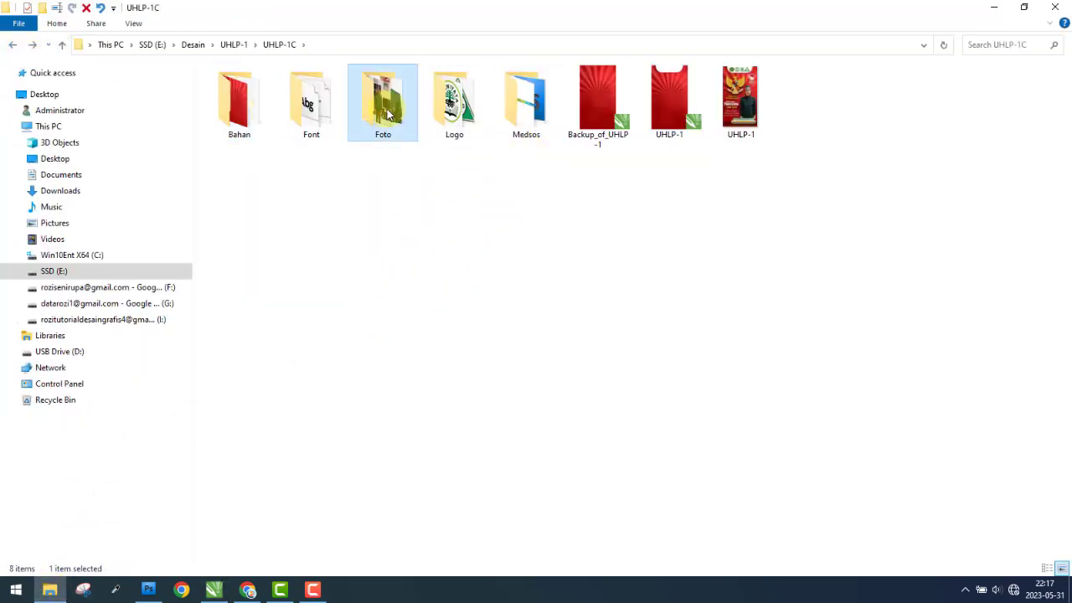
drag(485, 216, 375, 122)
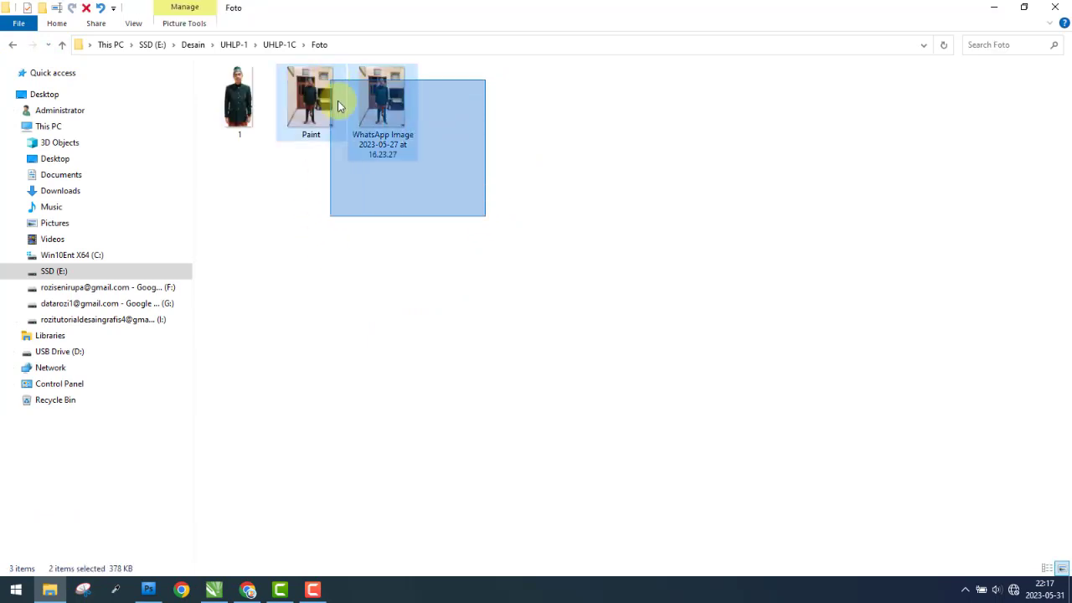
click(311, 107)
click(251, 106)
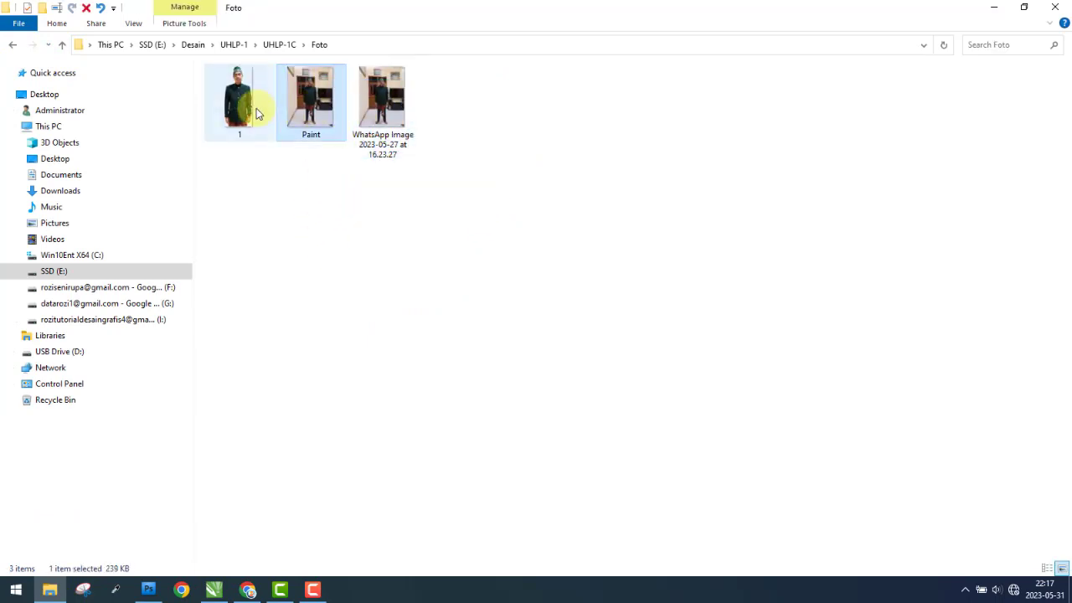
drag(235, 101, 288, 350)
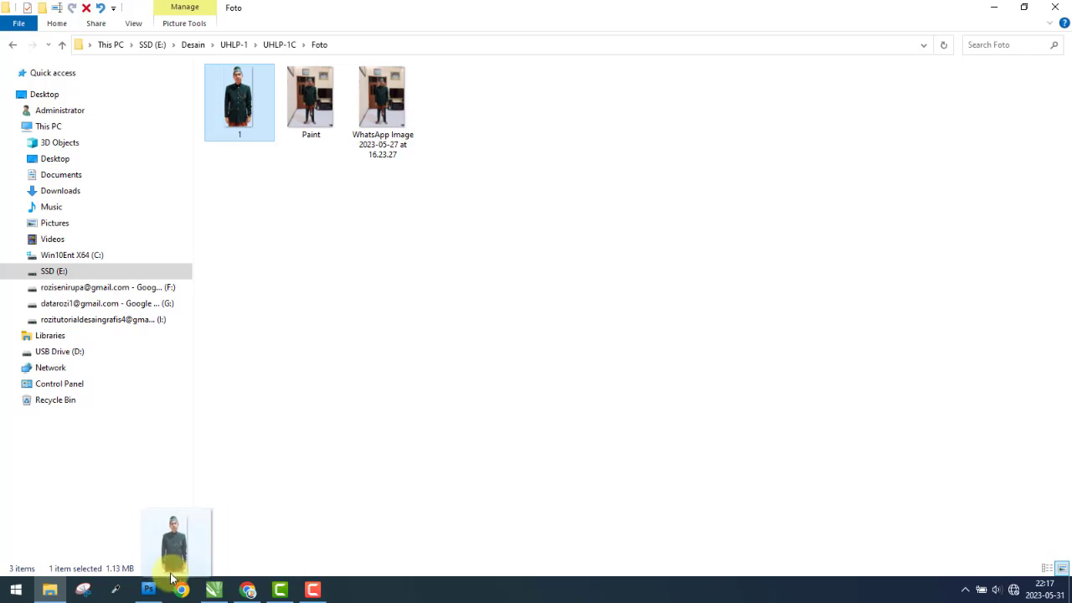
mouse_move(205, 560)
mouse_down()
mouse_move(686, 331)
mouse_move(668, 270)
mouse_up()
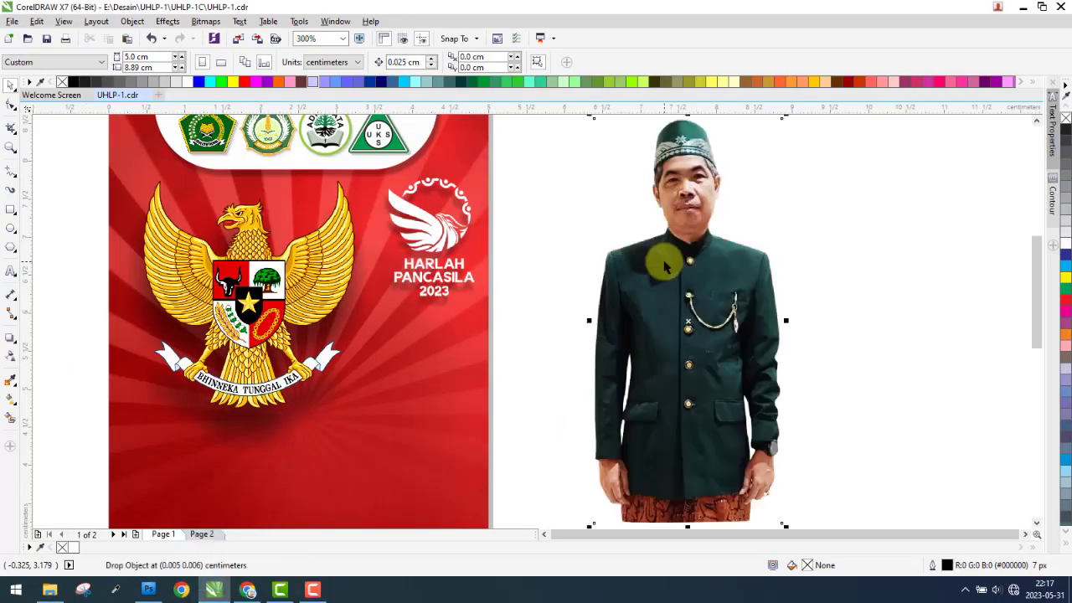
Move the man's photo onto the poster's lower right, beside the Garuda emblem
click(201, 535)
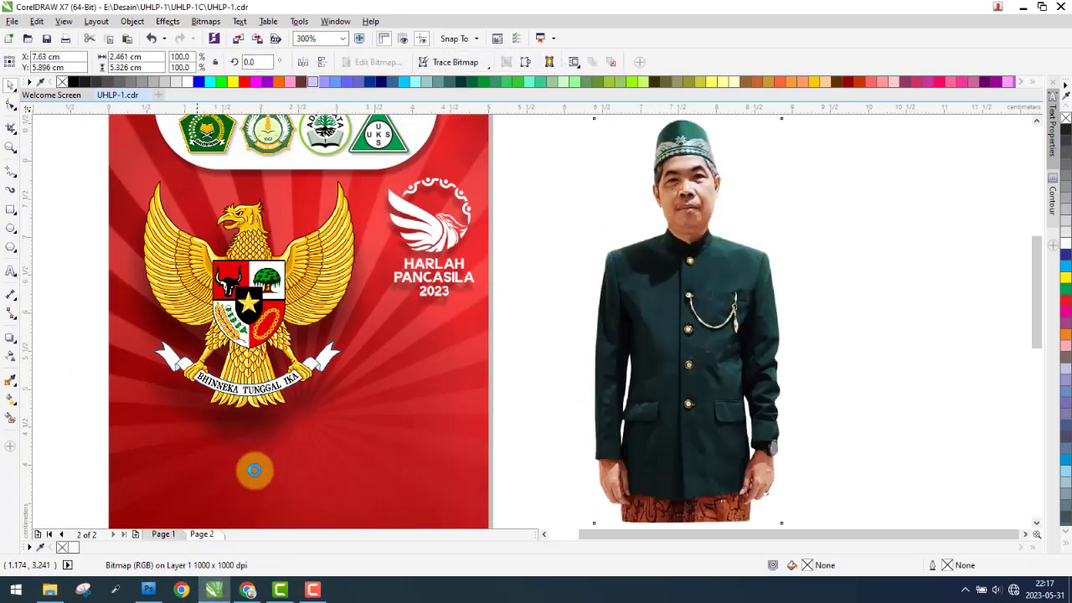
drag(603, 275, 386, 376)
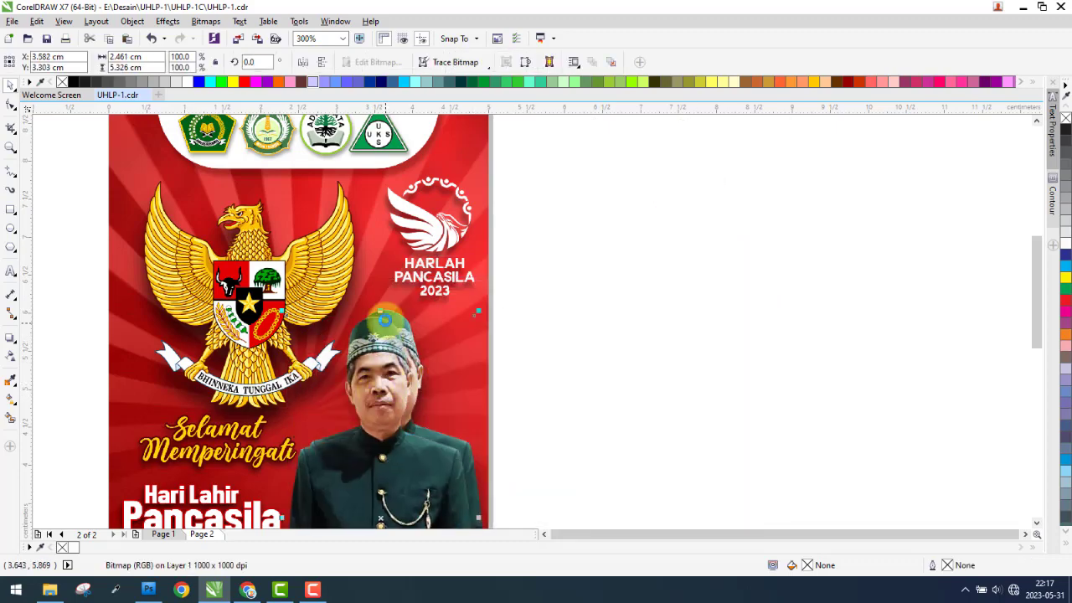
scroll(380, 321, up, 4)
scroll(383, 290, up, 2)
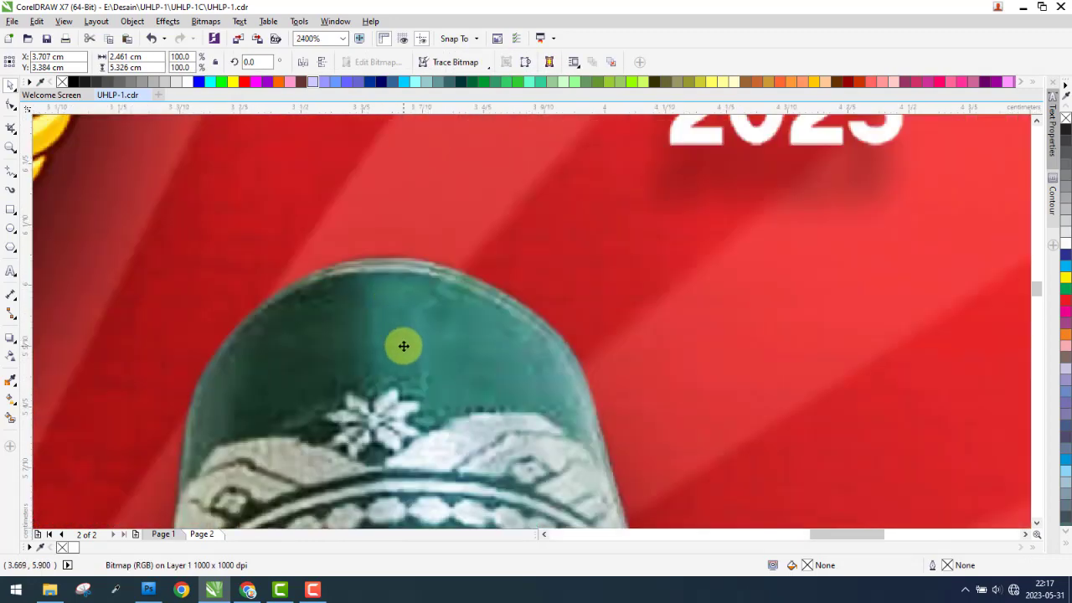
scroll(466, 221, down, 4)
scroll(467, 221, down, 4)
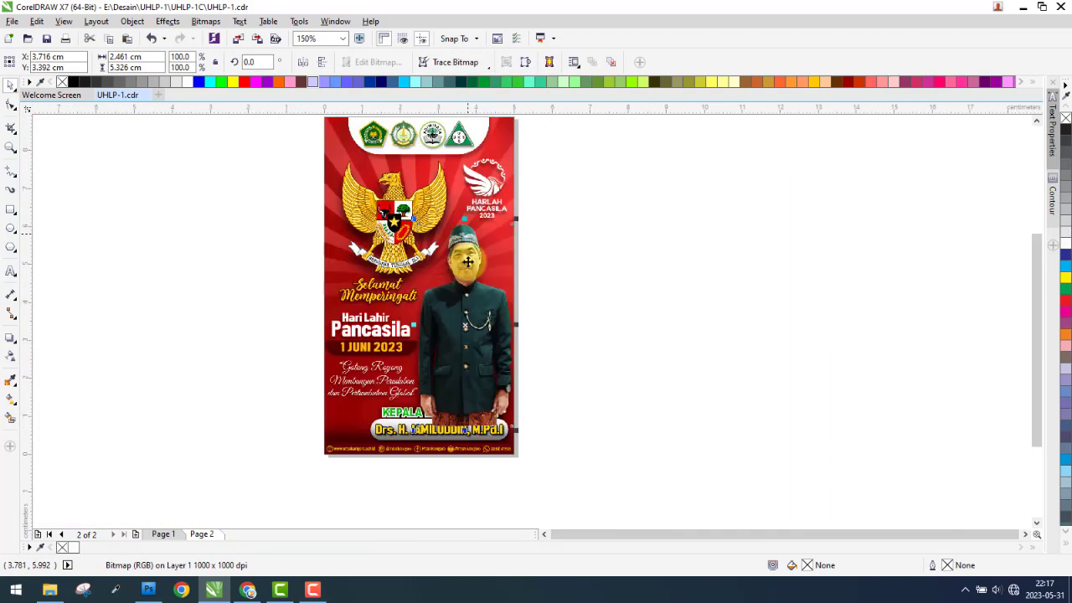
scroll(476, 308, up, 2)
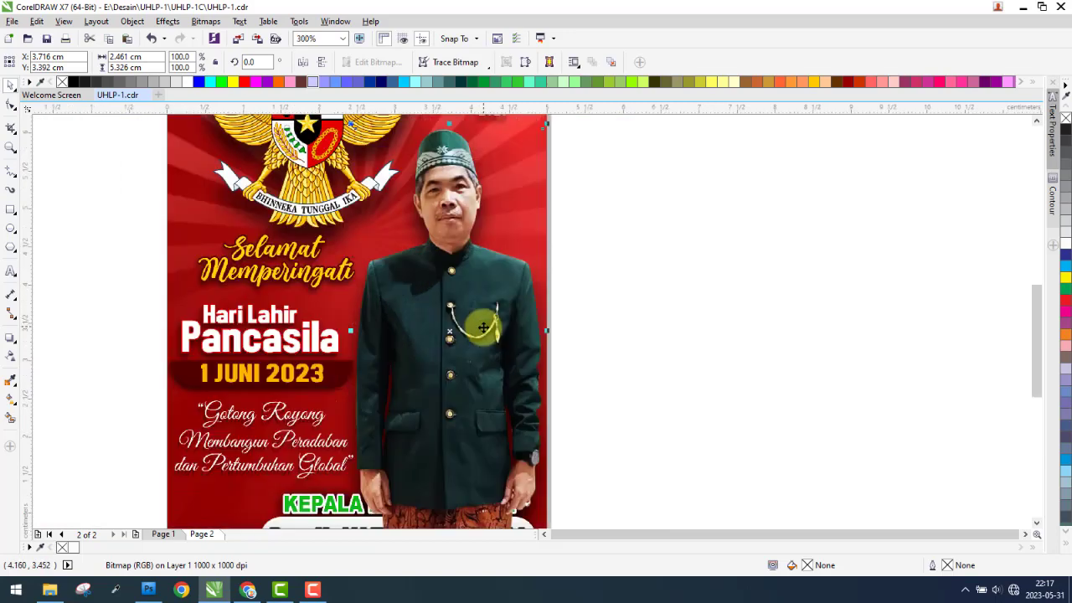
Switch between Page 1 and Page 2 to check the photo against the original poster
click(164, 533)
click(395, 459)
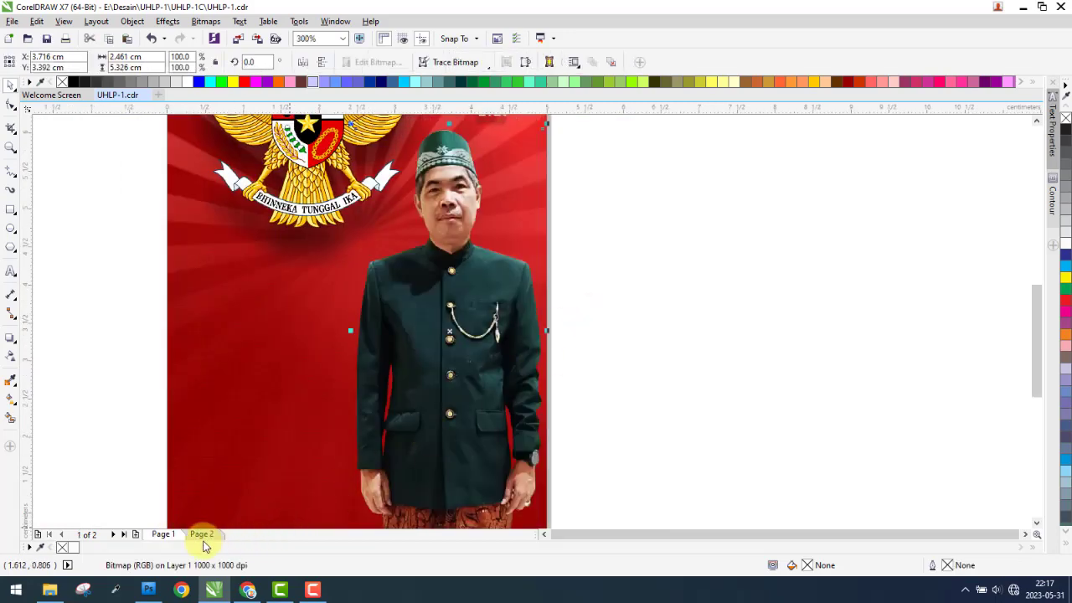
click(195, 534)
click(164, 534)
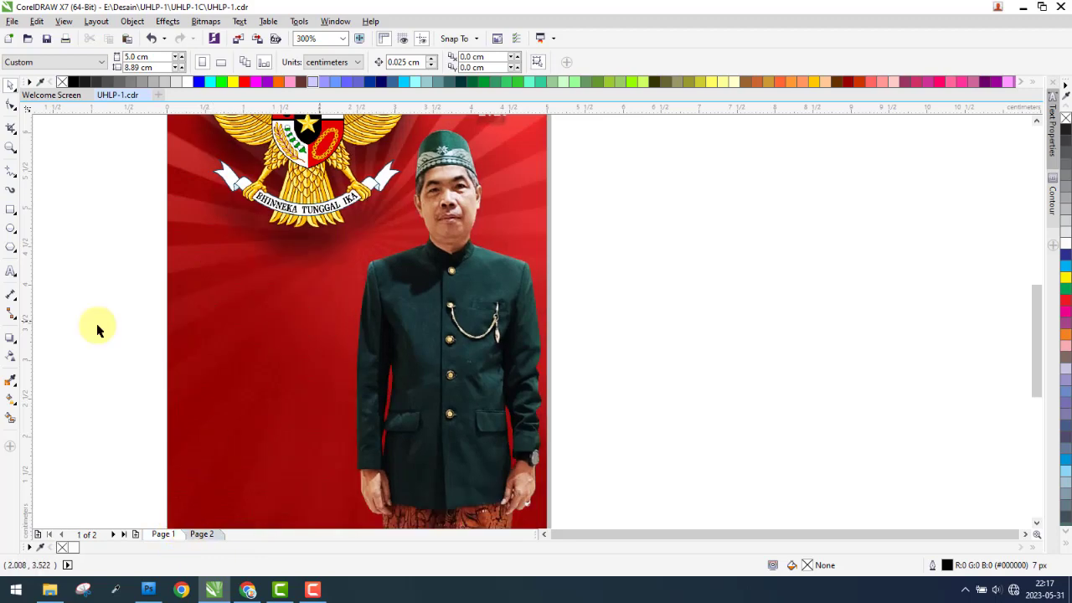
click(11, 338)
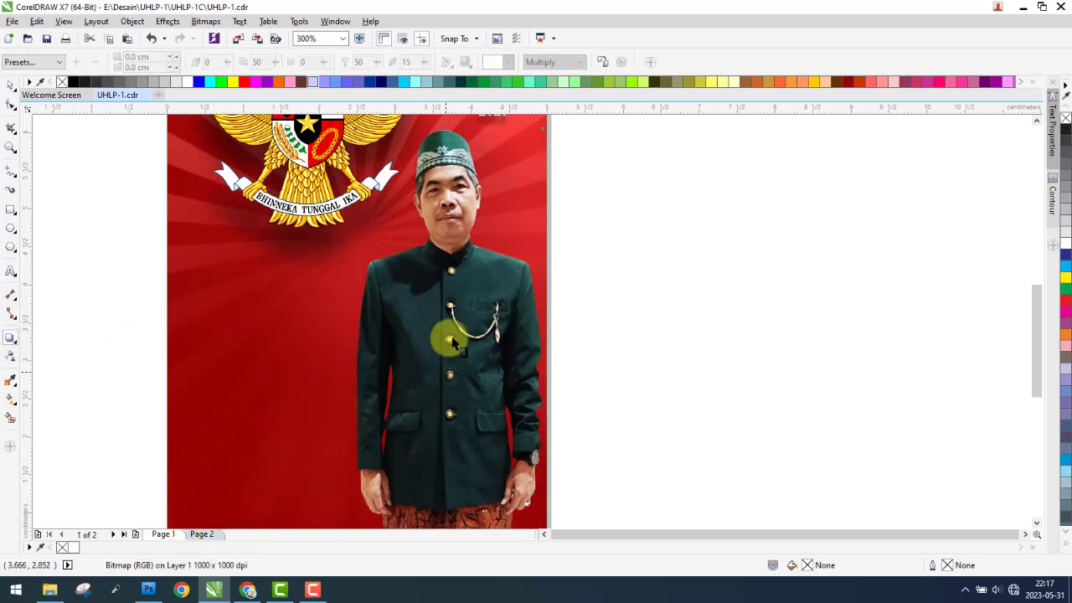
Add a flat bottom-right preset drop shadow to the man's photo, placed behind him
drag(449, 333, 459, 315)
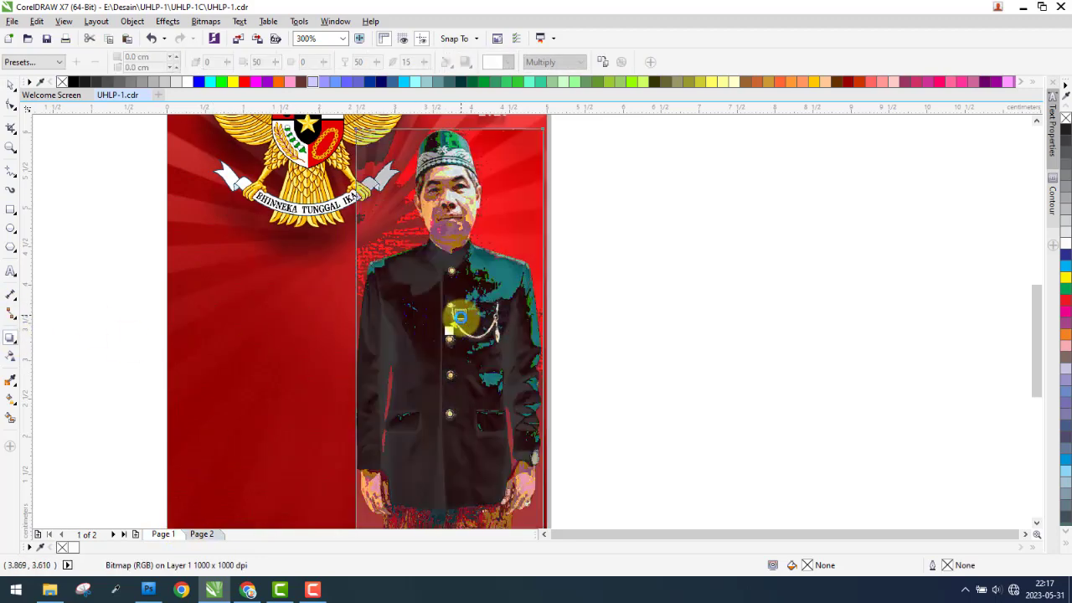
click(42, 62)
click(36, 81)
scroll(473, 201, down, 2)
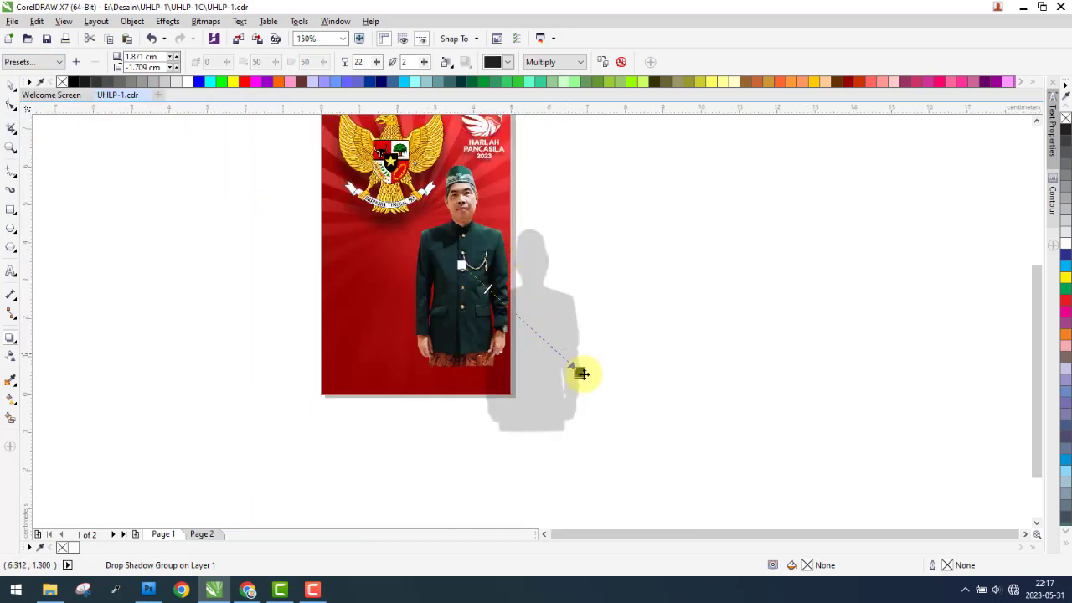
drag(574, 366, 510, 309)
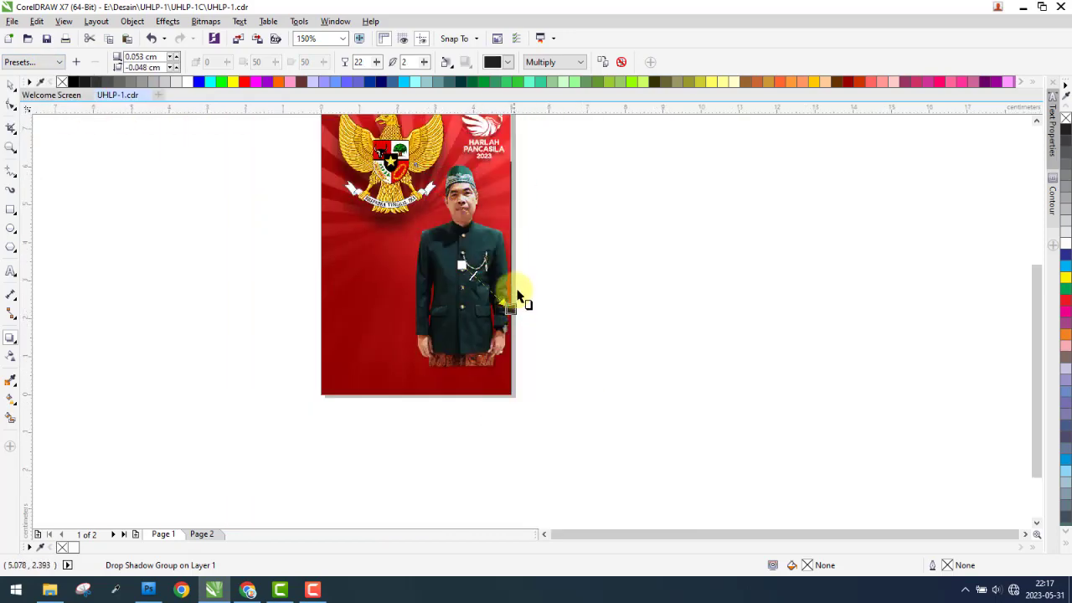
scroll(492, 157, up, 2)
scroll(442, 219, up, 2)
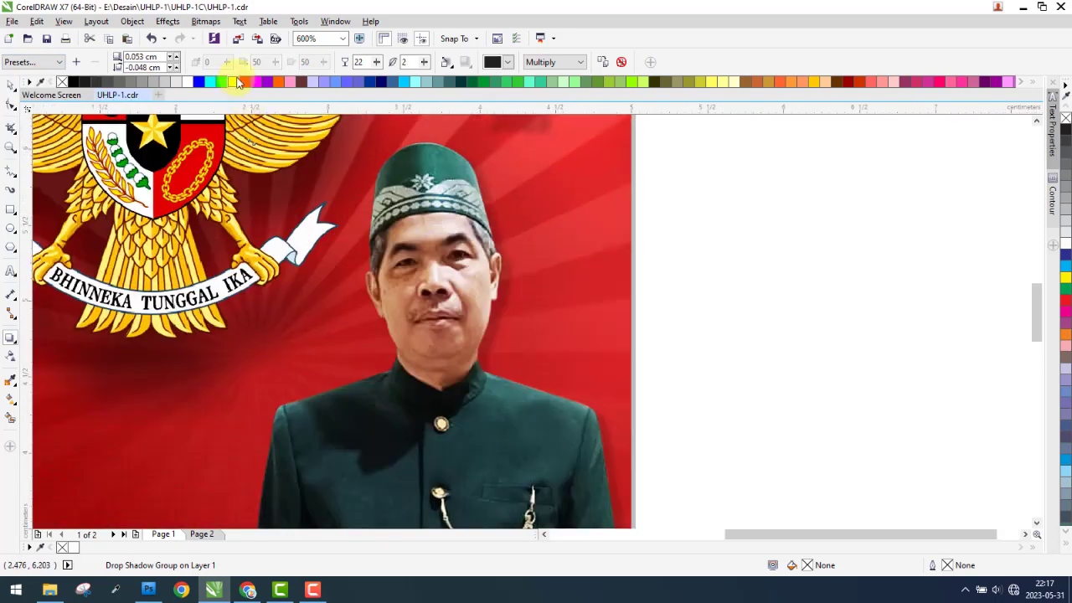
Set the shadow feathering to 8 and opacity to 70, stretching it to the right
text(50)
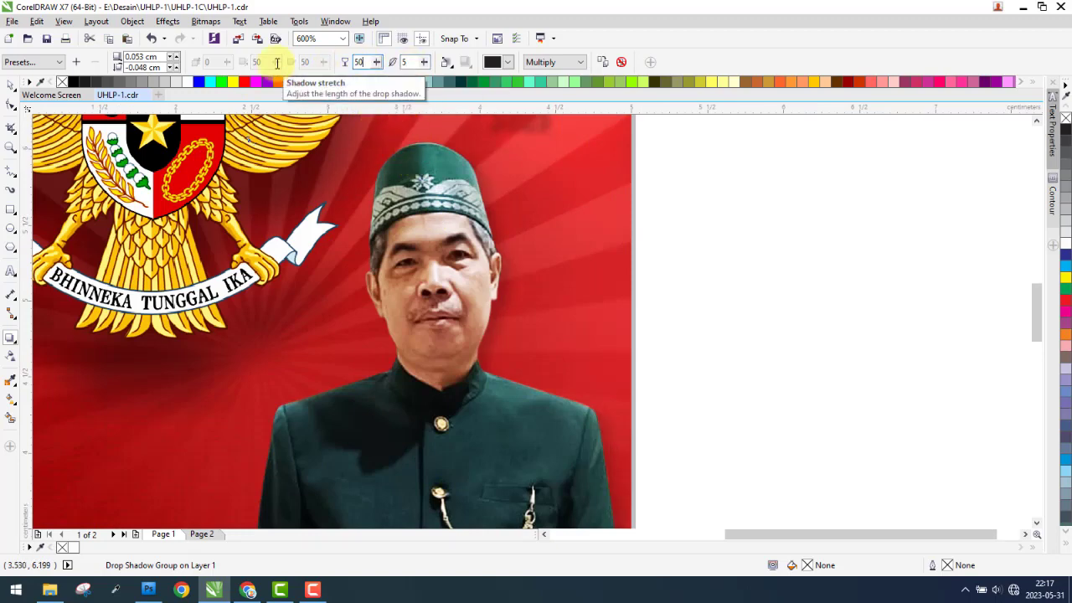
scroll(432, 262, down, 2)
scroll(515, 436, down, 5)
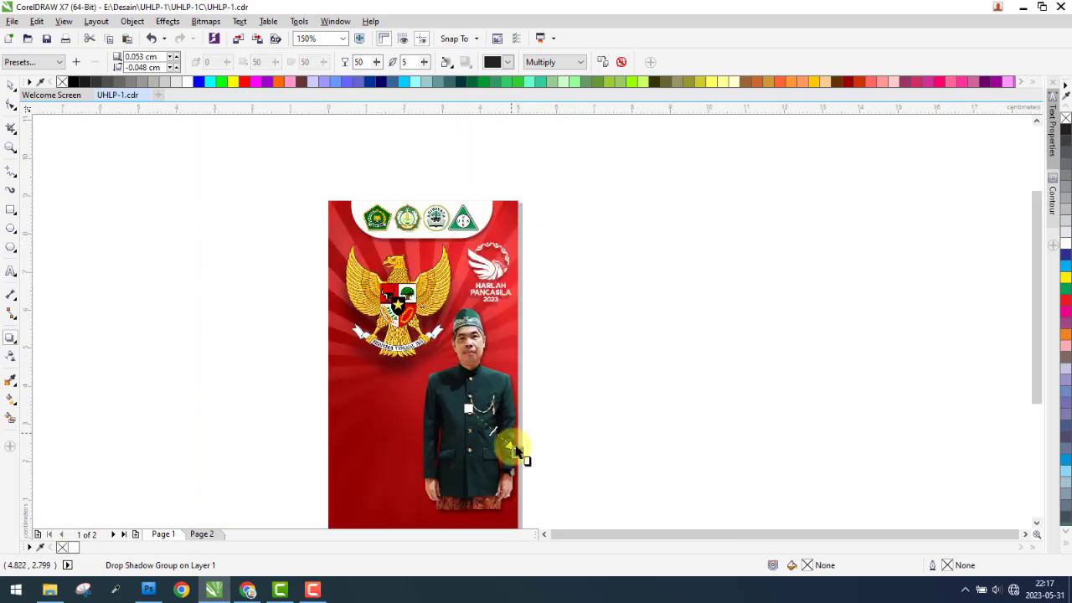
scroll(524, 456, up, 5)
drag(510, 458, 486, 450)
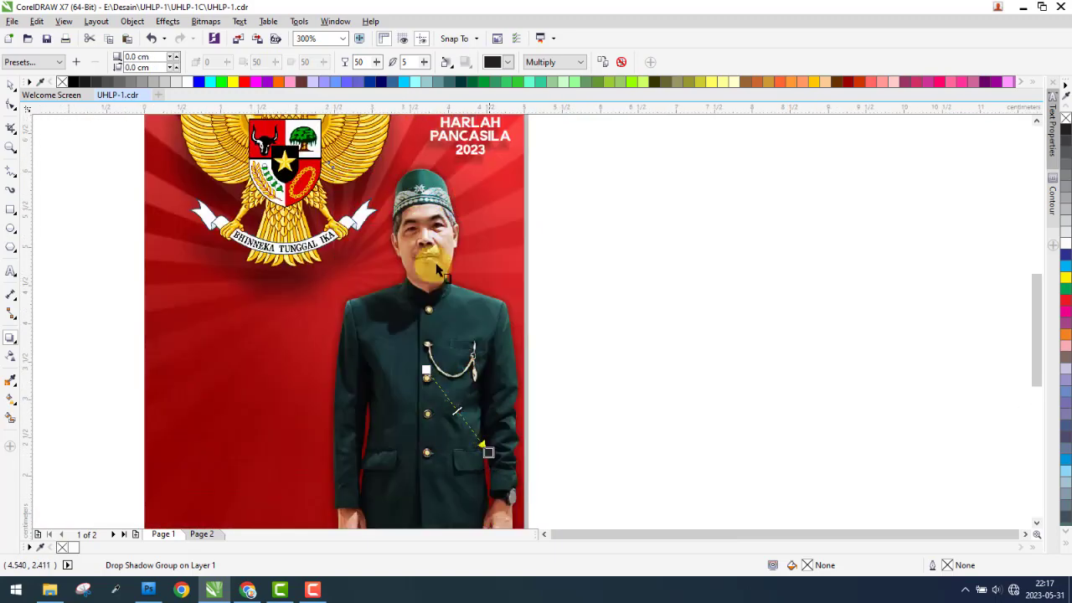
text(8)
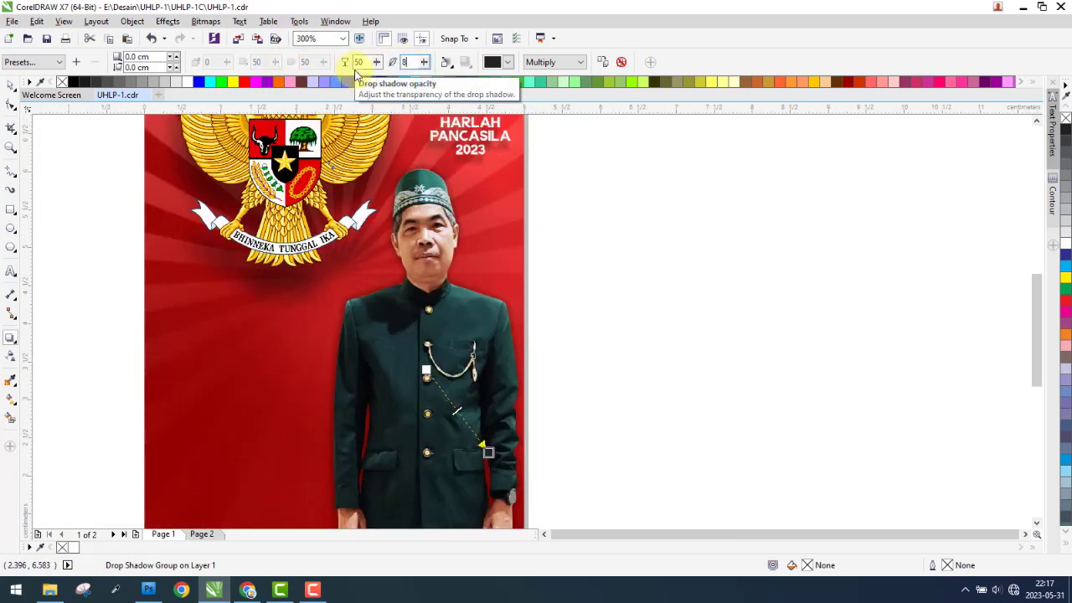
key(Return)
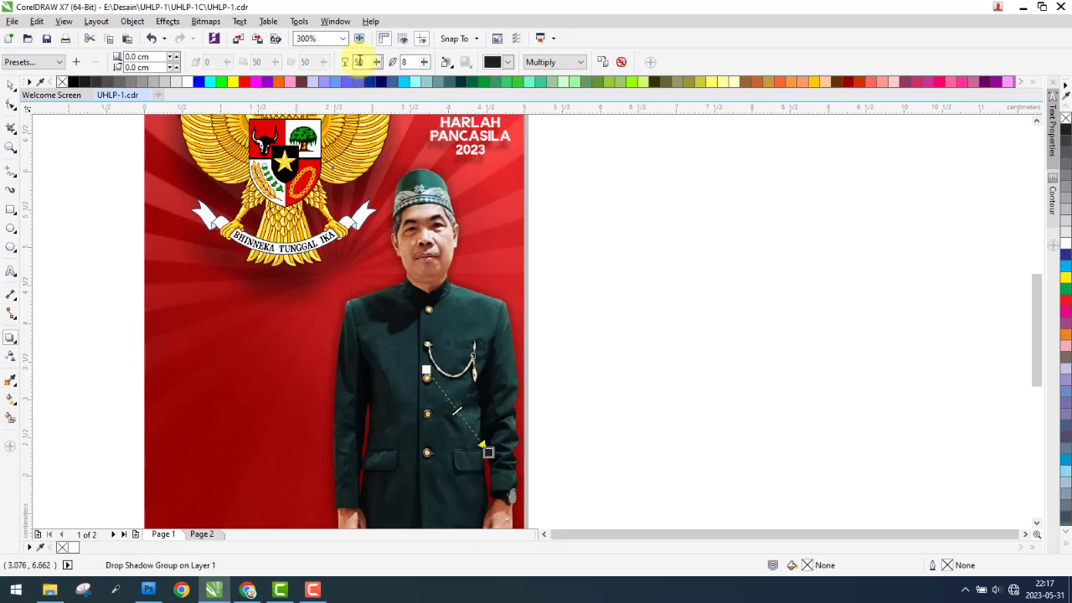
text(70)
key(Return)
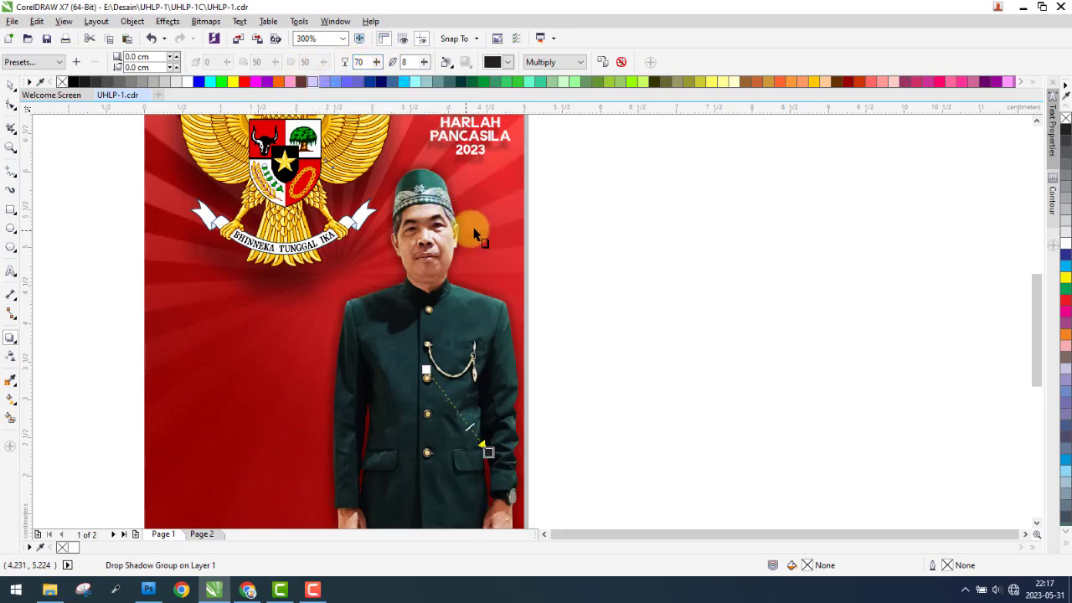
scroll(502, 226, down, 1)
drag(495, 332, 509, 291)
scroll(502, 290, up, 1)
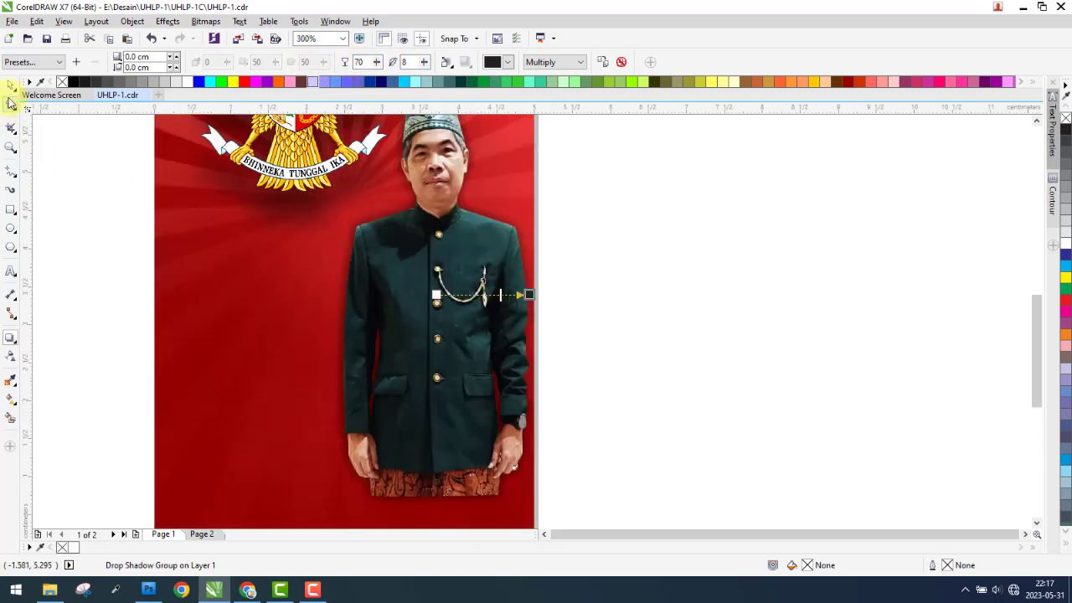
Reselect the photo and recast its drop shadow toward the right edge
key(ctrl+a)
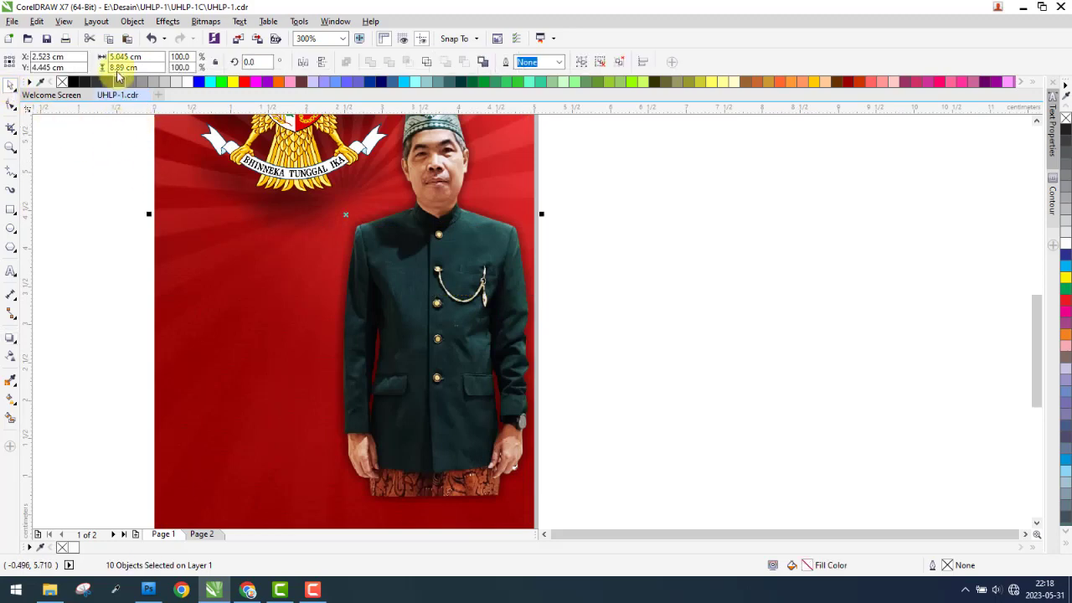
click(498, 265)
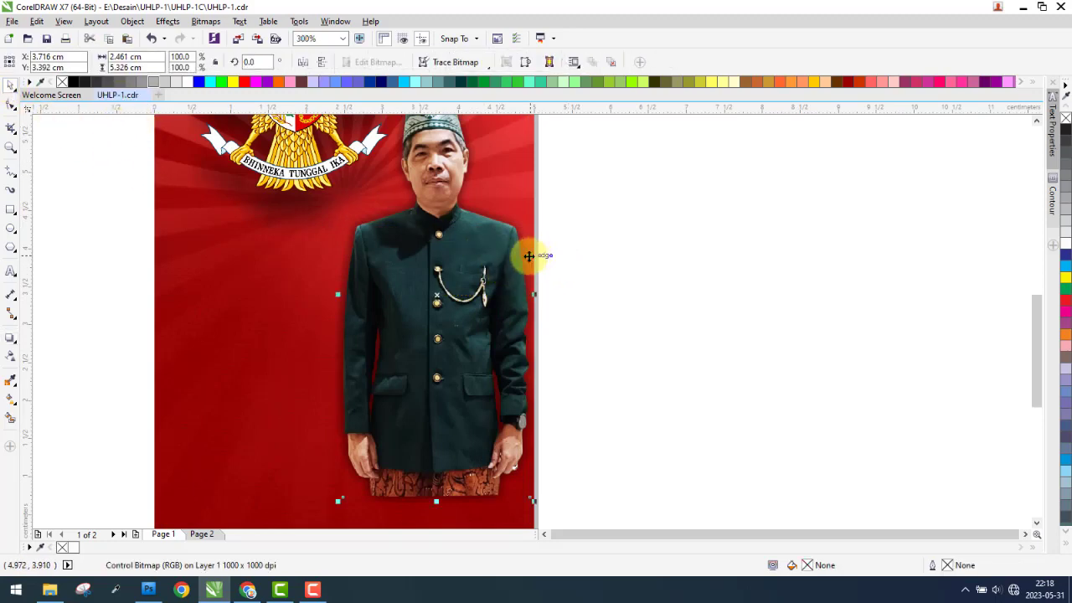
click(11, 338)
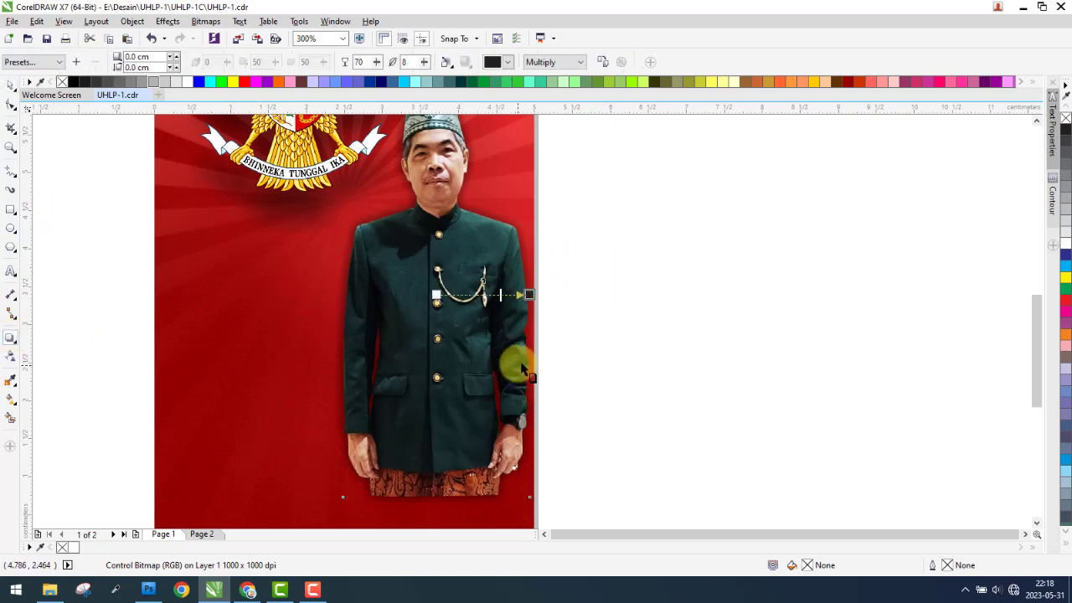
drag(437, 295, 530, 294)
scroll(521, 292, up, 2)
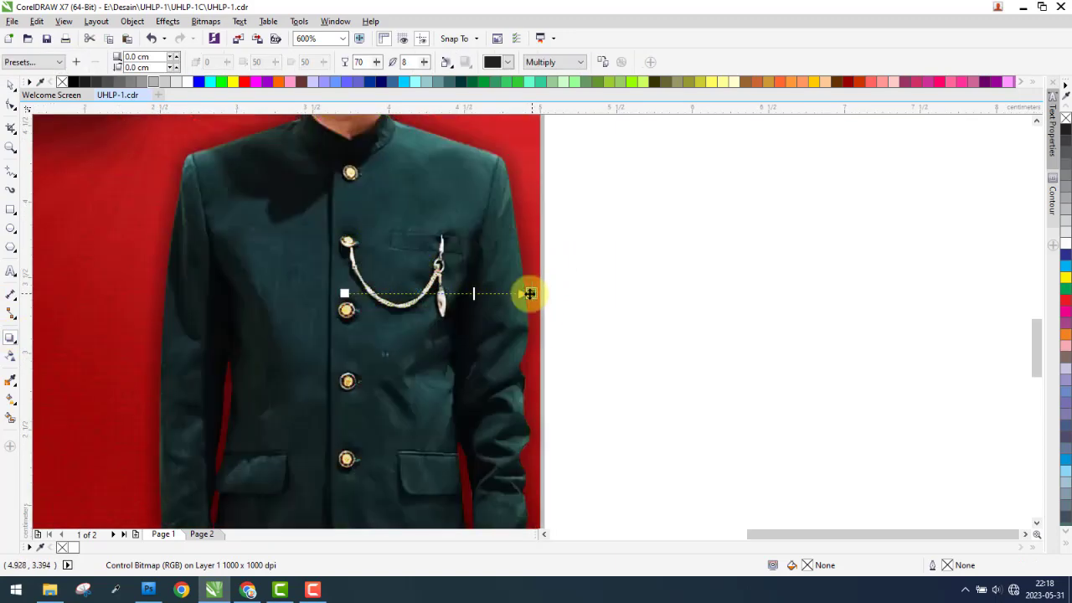
scroll(530, 294, down, 2)
click(13, 86)
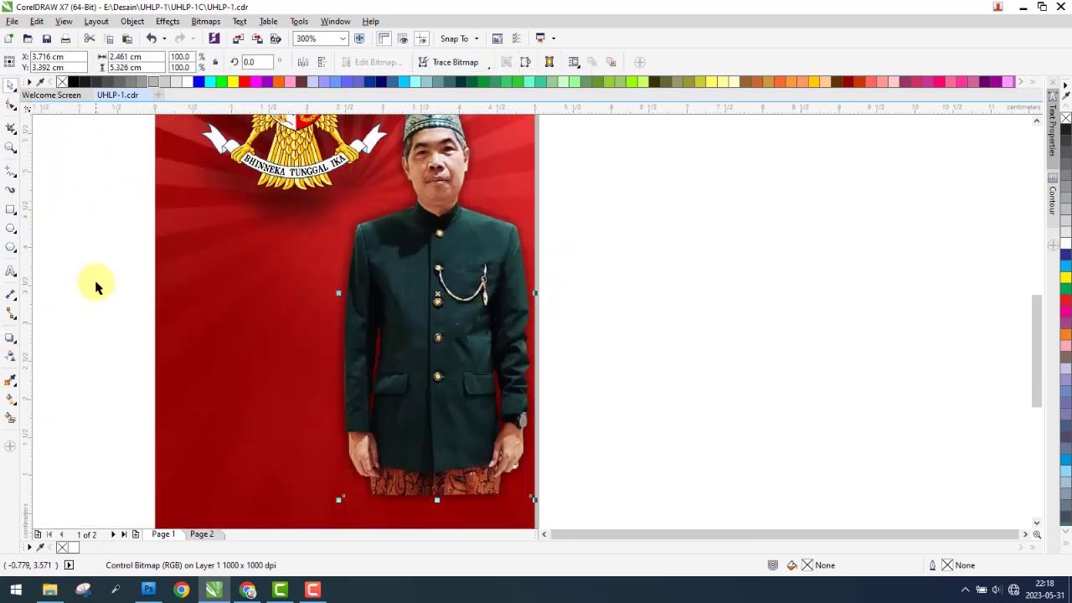
scroll(129, 297, down, 2)
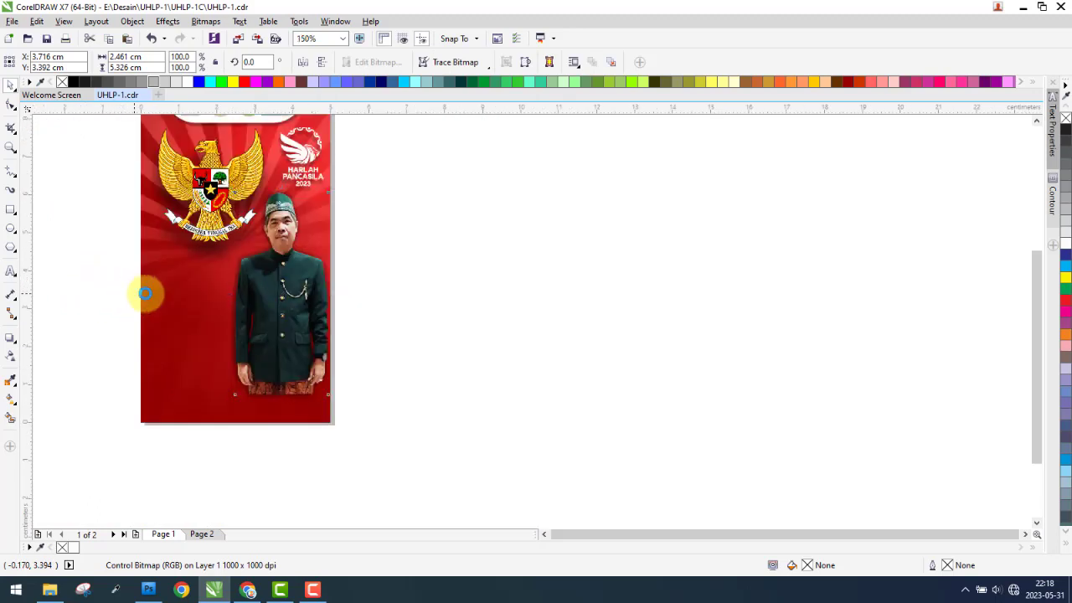
scroll(145, 293, down, 2)
Switch the display to Wireframe view
click(64, 21)
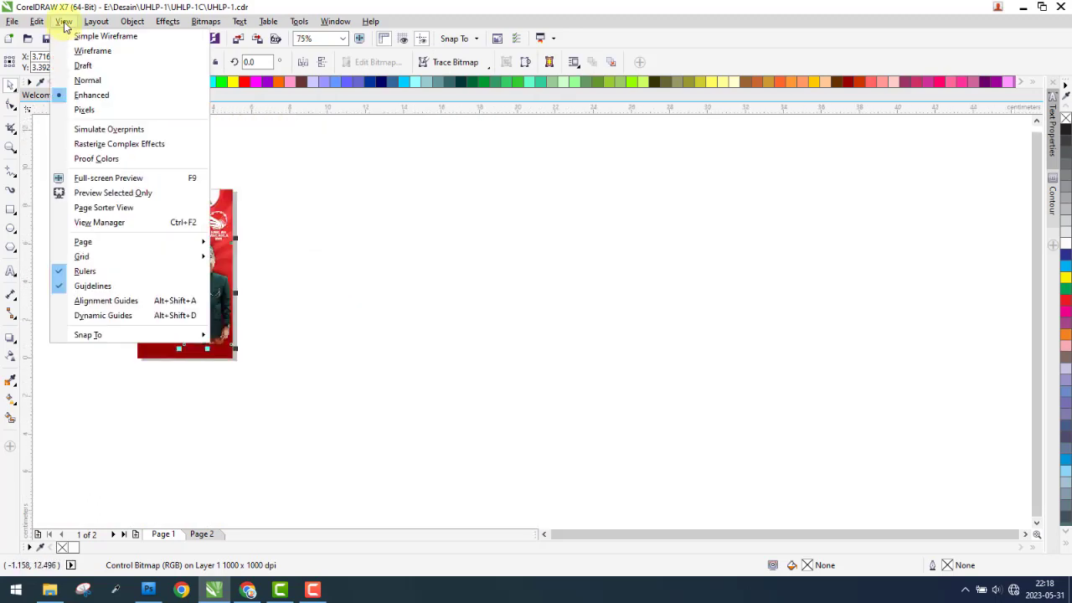
click(86, 52)
scroll(244, 253, up, 2)
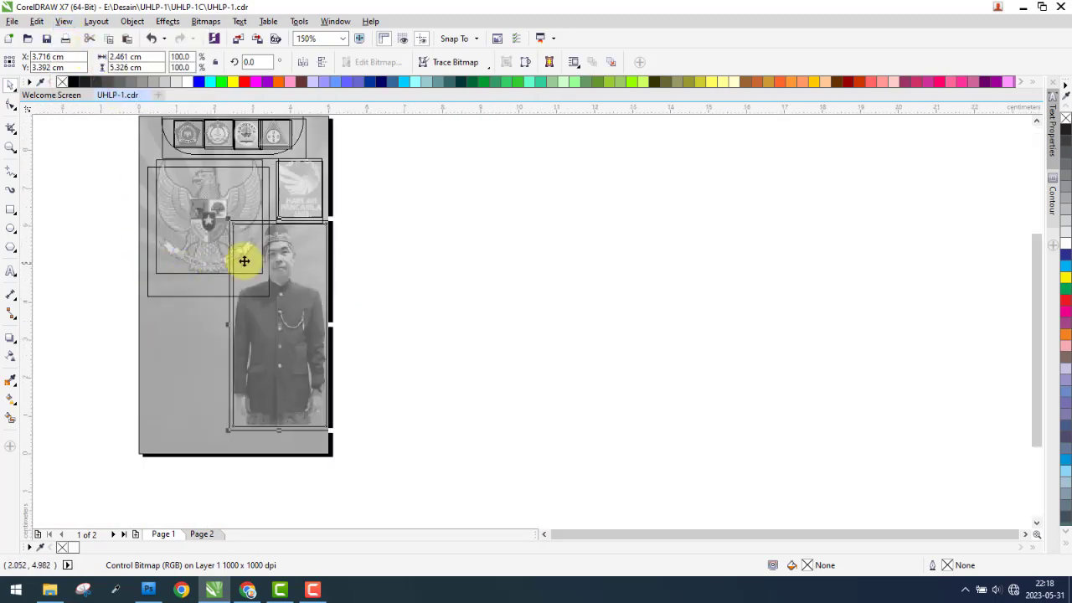
scroll(318, 223, up, 2)
scroll(332, 165, up, 2)
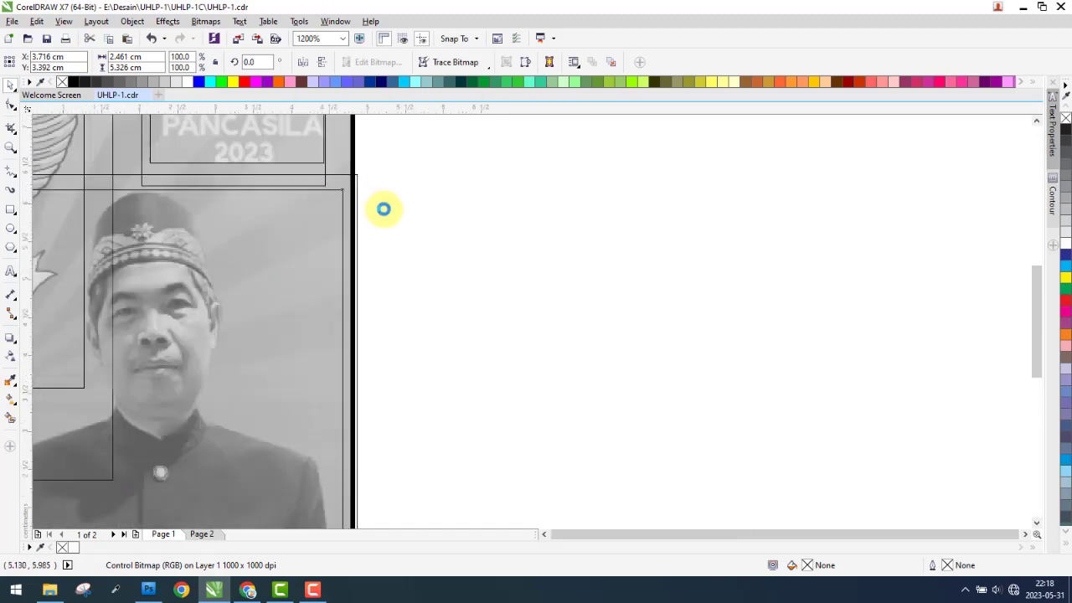
scroll(381, 209, down, 6)
scroll(368, 226, up, 2)
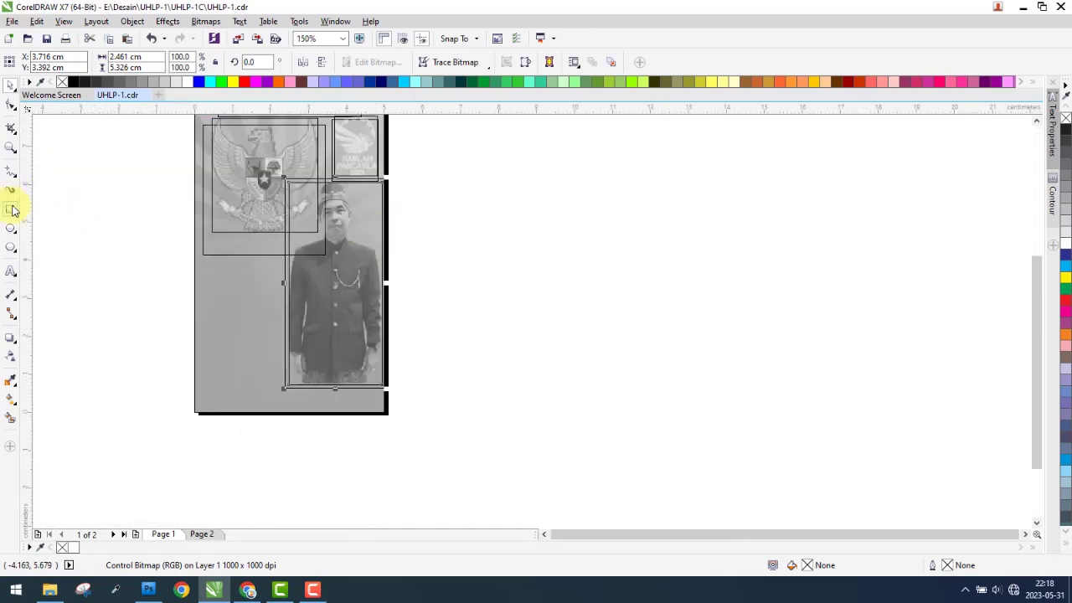
Draw a rectangle covering the man's photo
click(11, 209)
drag(384, 172, 282, 389)
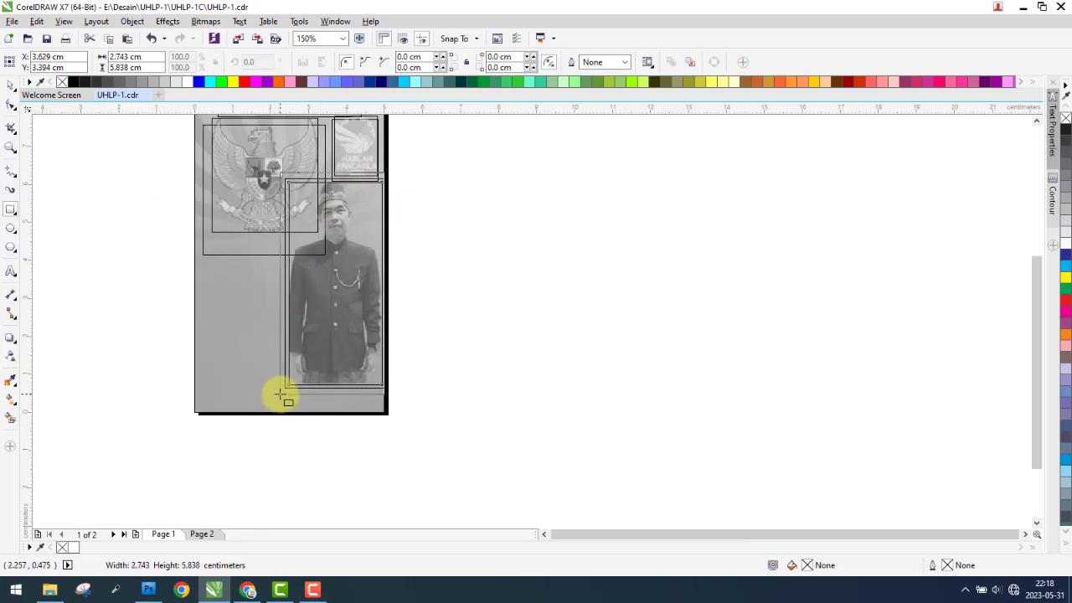
drag(280, 393, 280, 394)
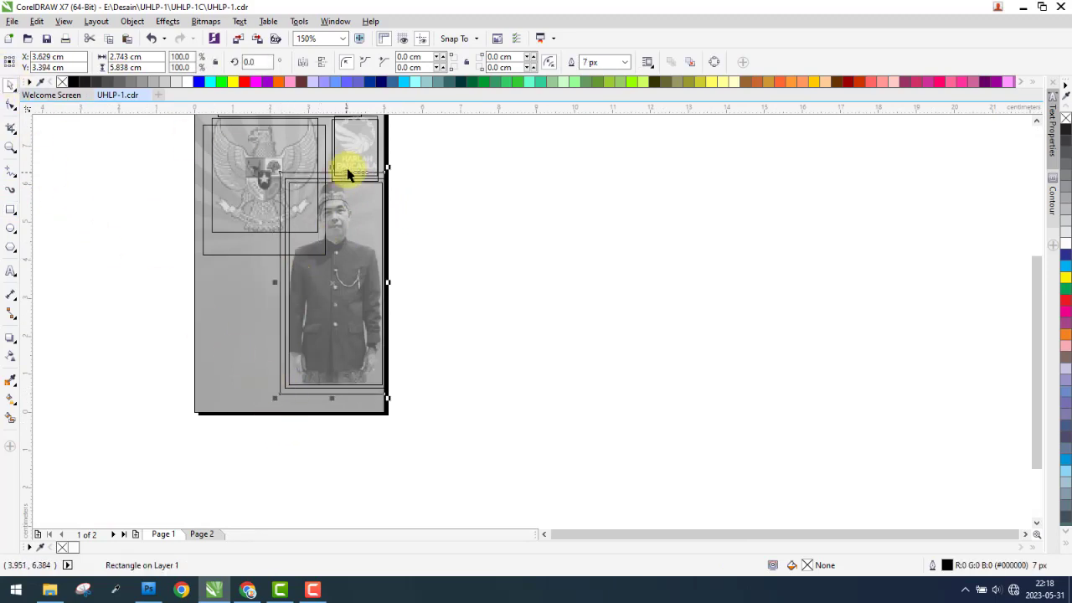
scroll(350, 174, up, 3)
scroll(497, 215, up, 2)
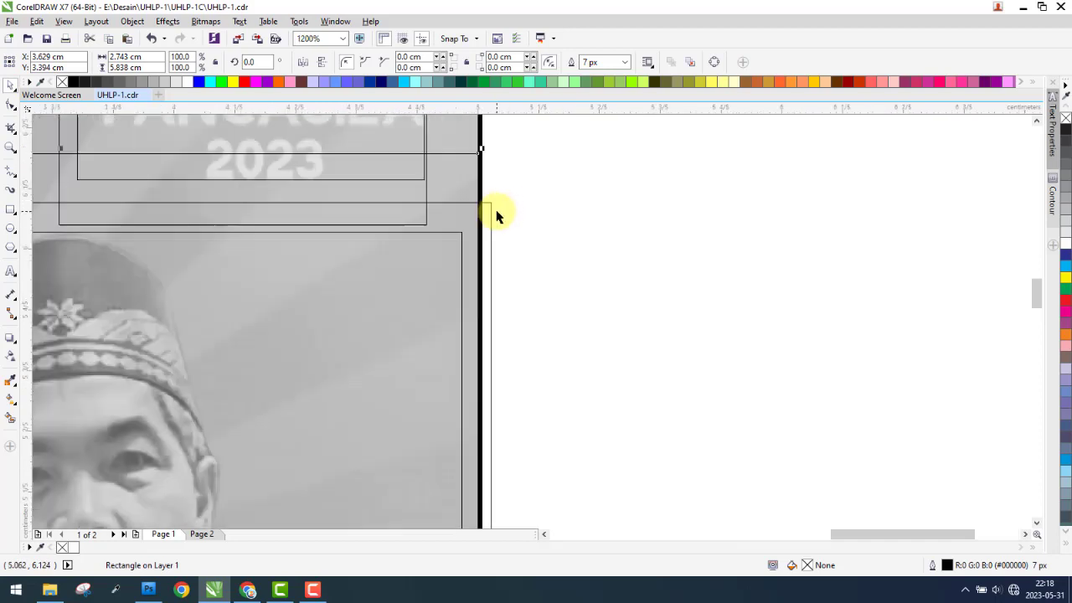
Break the photo's drop shadow group apart and move the rectangle back one
drag(493, 214, 488, 207)
right_click(488, 204)
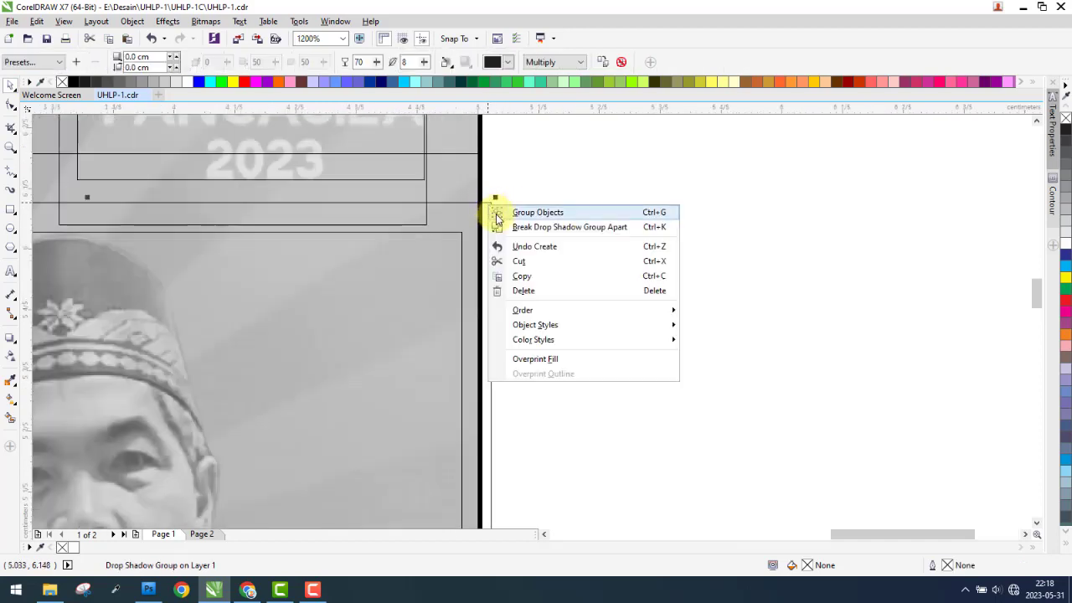
click(528, 223)
click(468, 172)
right_click(468, 173)
mouse_move(502, 371)
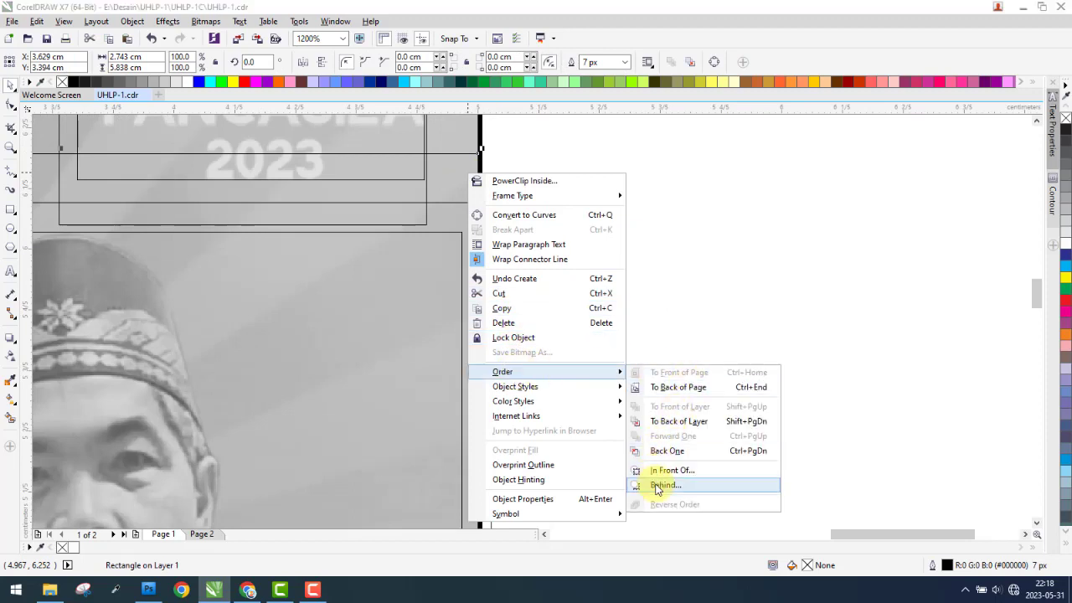
click(667, 450)
click(443, 302)
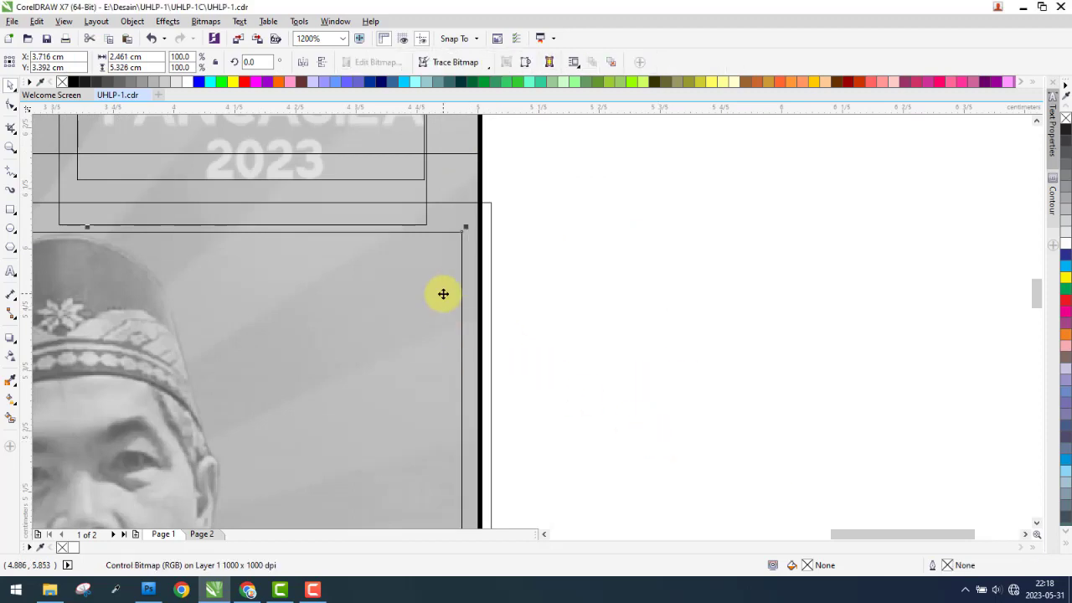
right_click(443, 215)
click(474, 220)
PowerClip the photo inside the rectangle and return to Enhanced full-colour view
click(452, 182)
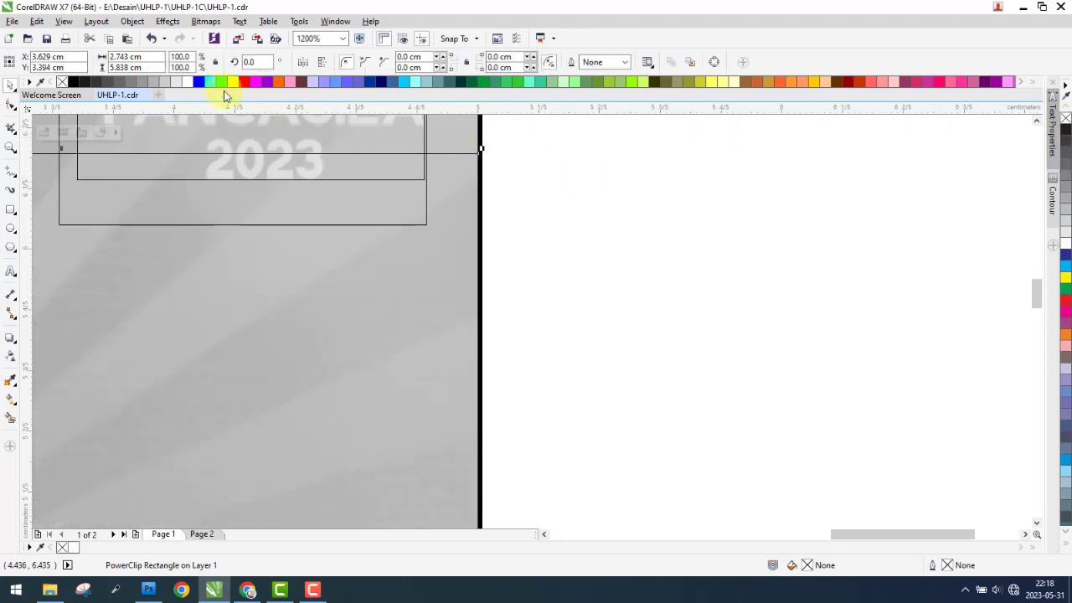
click(63, 21)
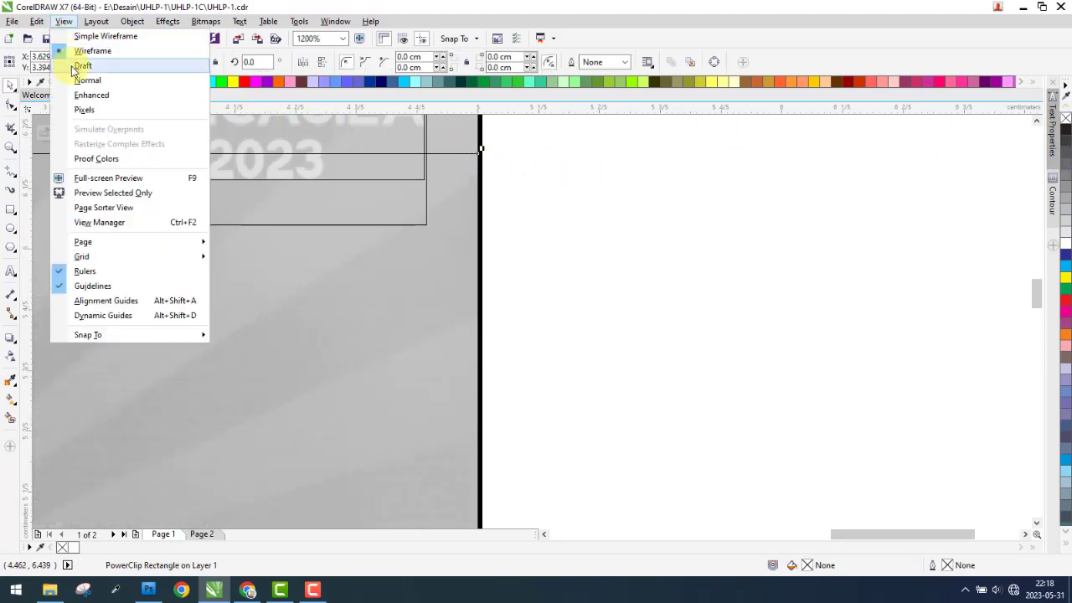
click(87, 97)
scroll(461, 217, down, 1)
scroll(467, 213, down, 1)
scroll(467, 213, down, 1)
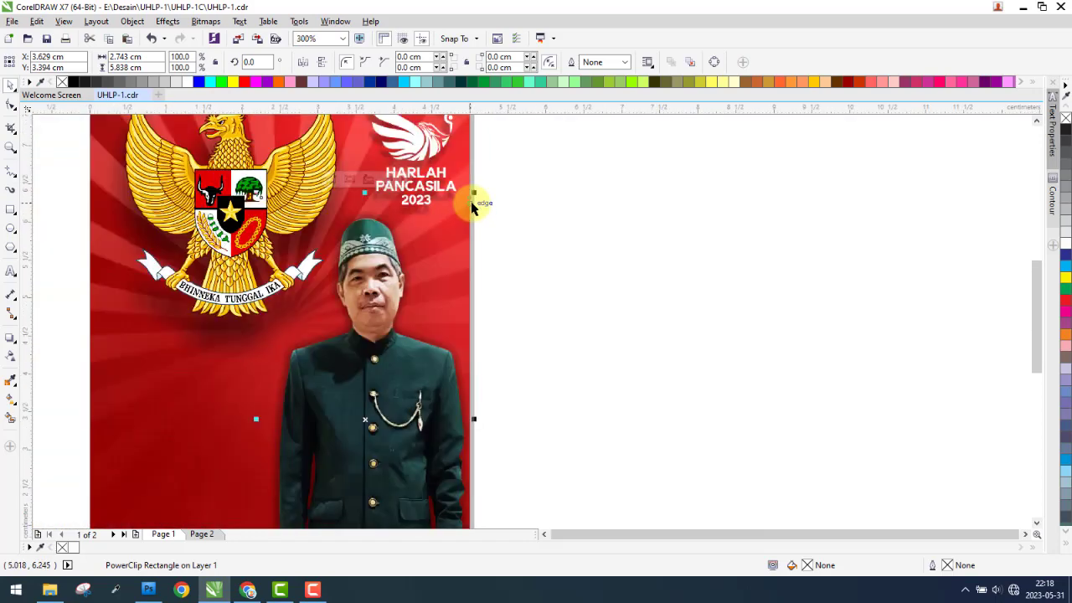
scroll(469, 211, down, 1)
click(235, 473)
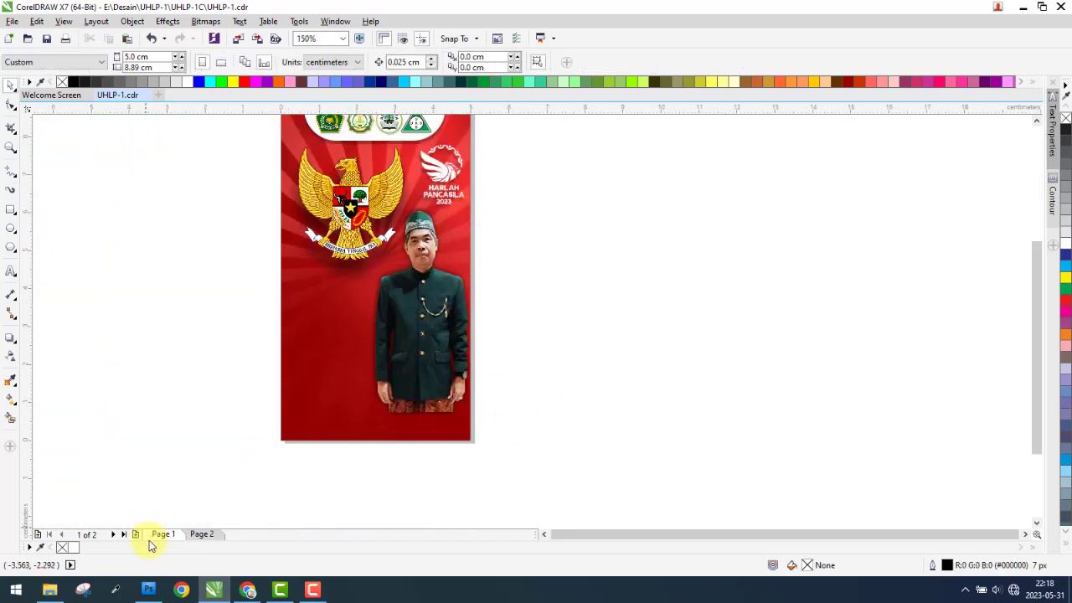
Switch to Page 2 to view the finished poster
click(205, 535)
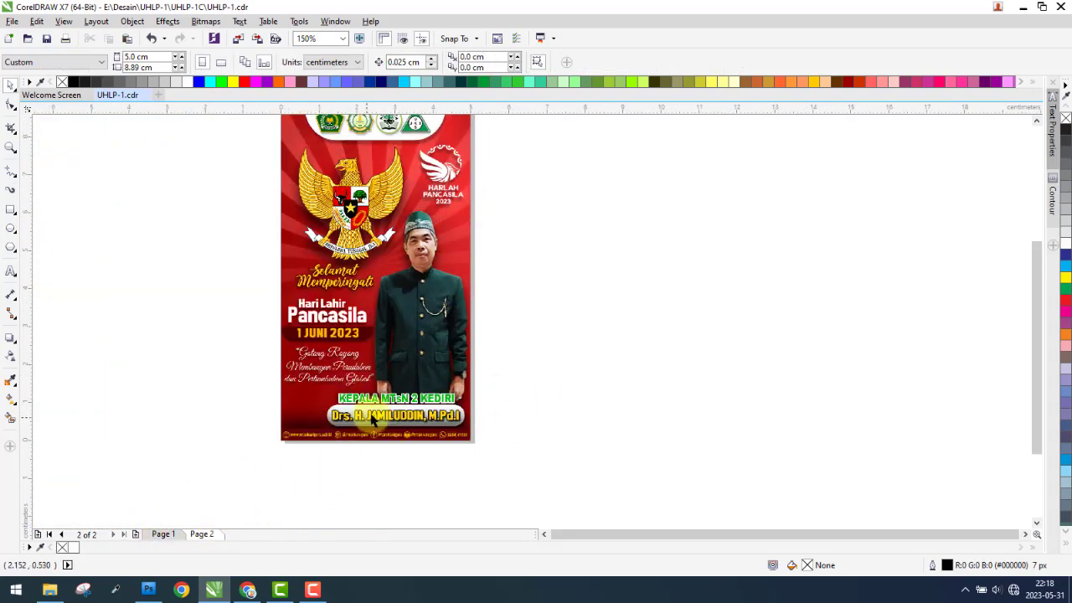
scroll(402, 431, up, 1)
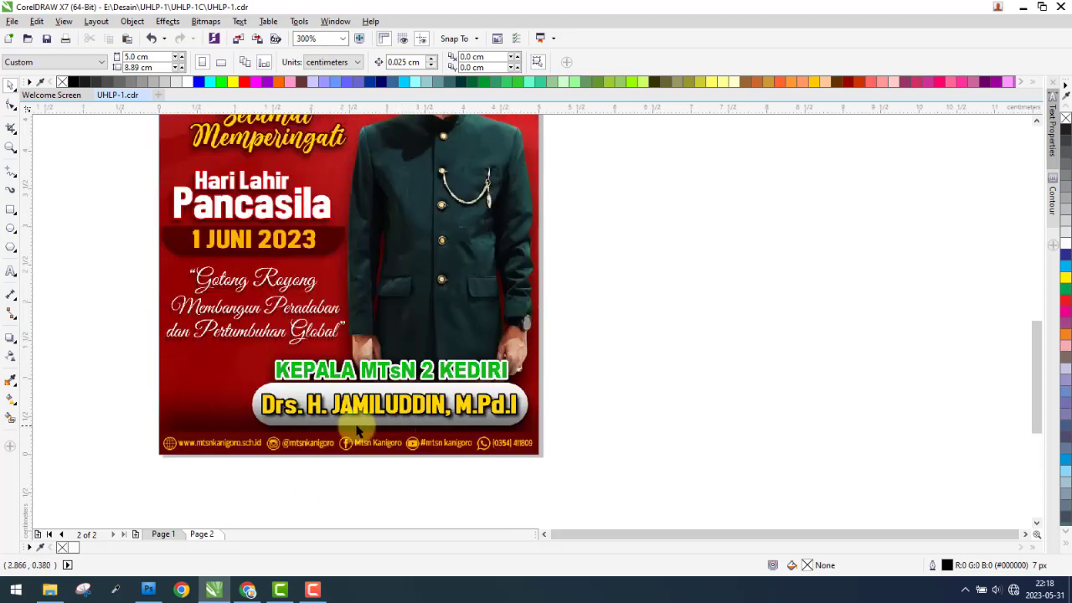
scroll(233, 406, up, 1)
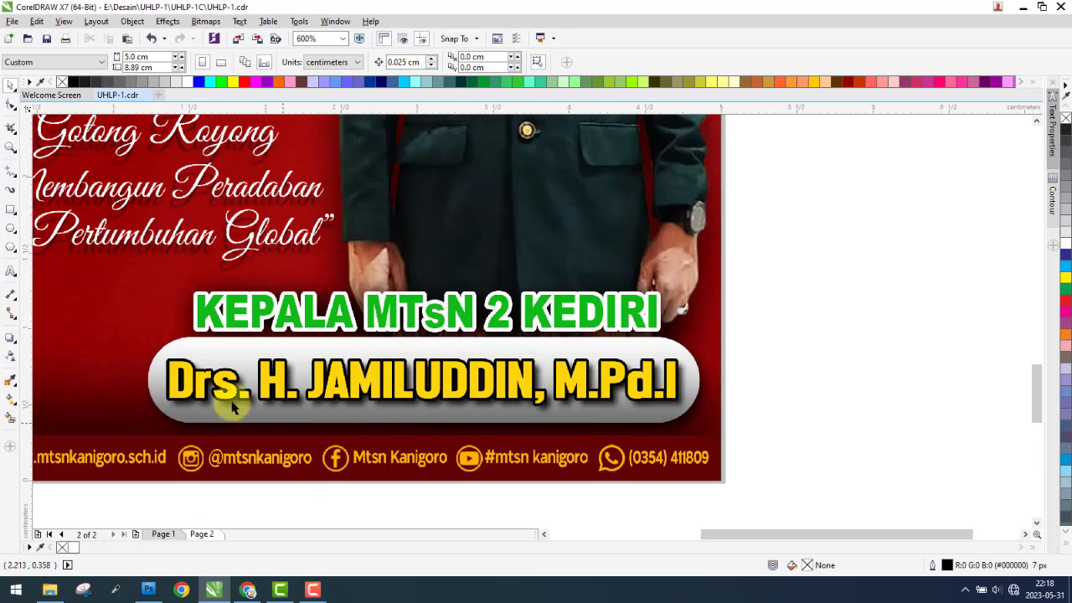
Draw a rectangle over the name banner with a yellow hairline outline
click(11, 211)
drag(168, 344, 682, 425)
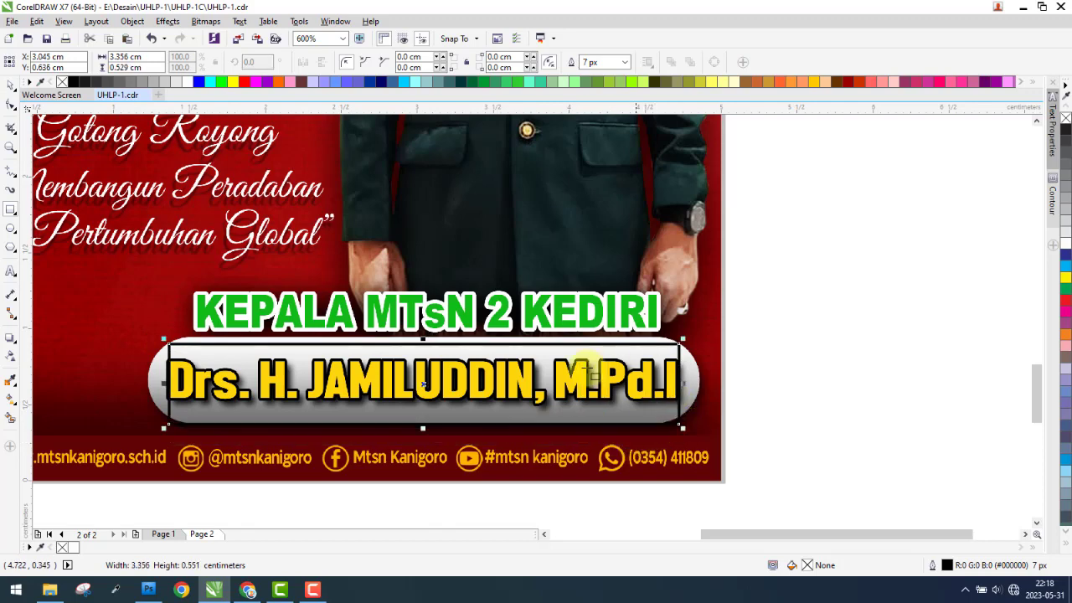
right_click(1066, 278)
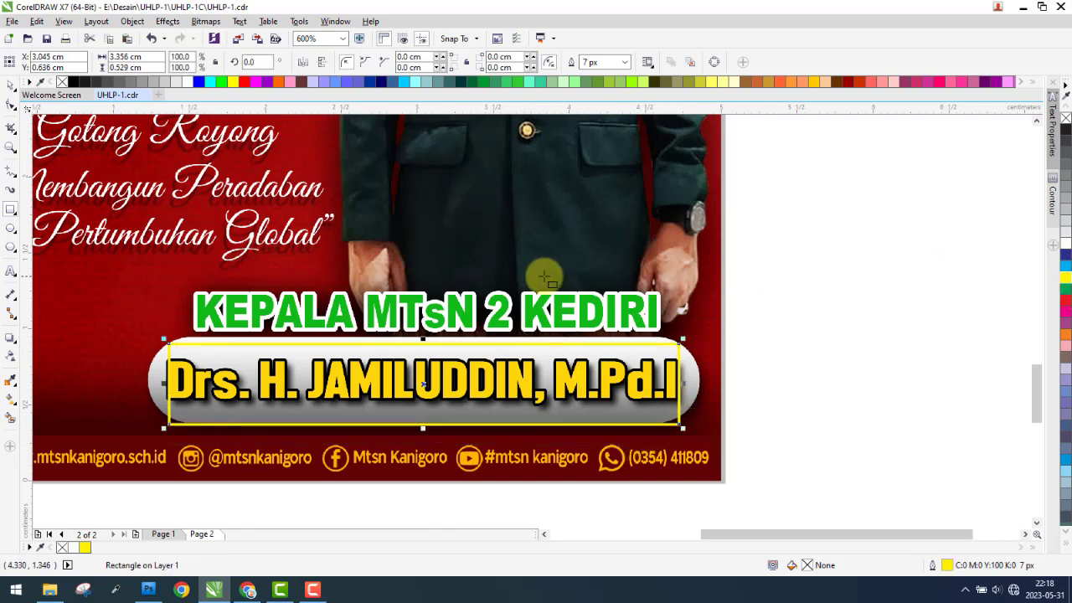
click(625, 62)
click(603, 77)
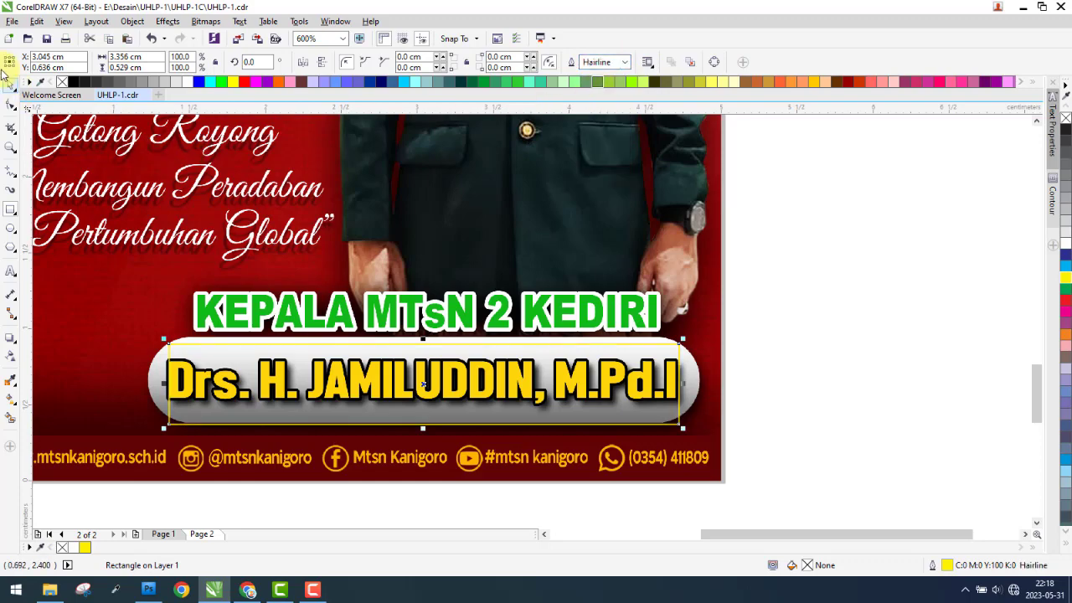
Resize the rectangle's top, right and left edges to fit the name banner
scroll(403, 354, up, 2)
scroll(426, 342, up, 1)
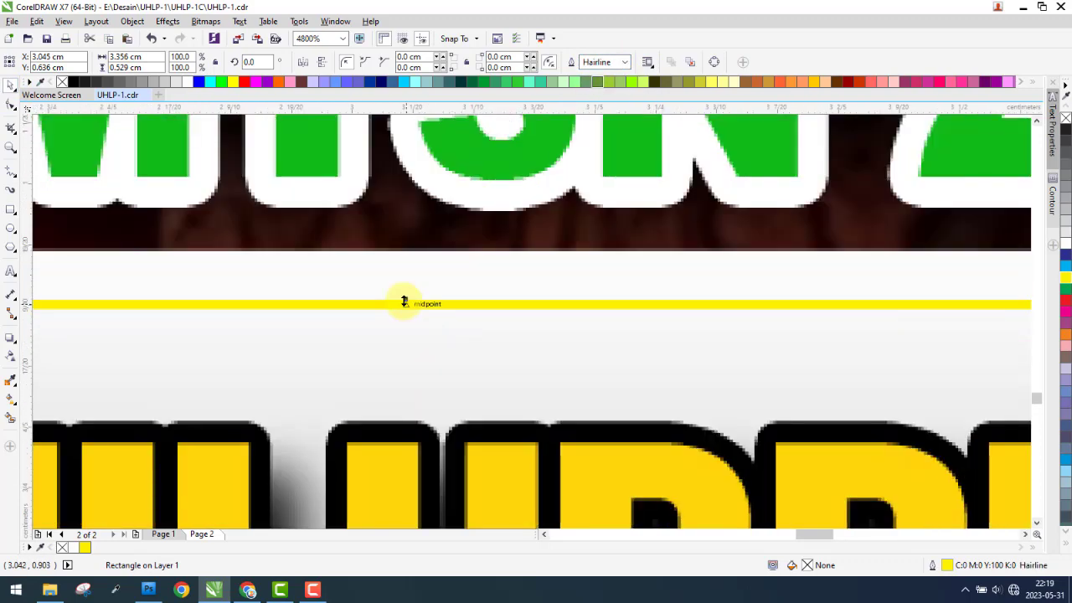
drag(402, 301, 448, 242)
scroll(447, 243, down, 2)
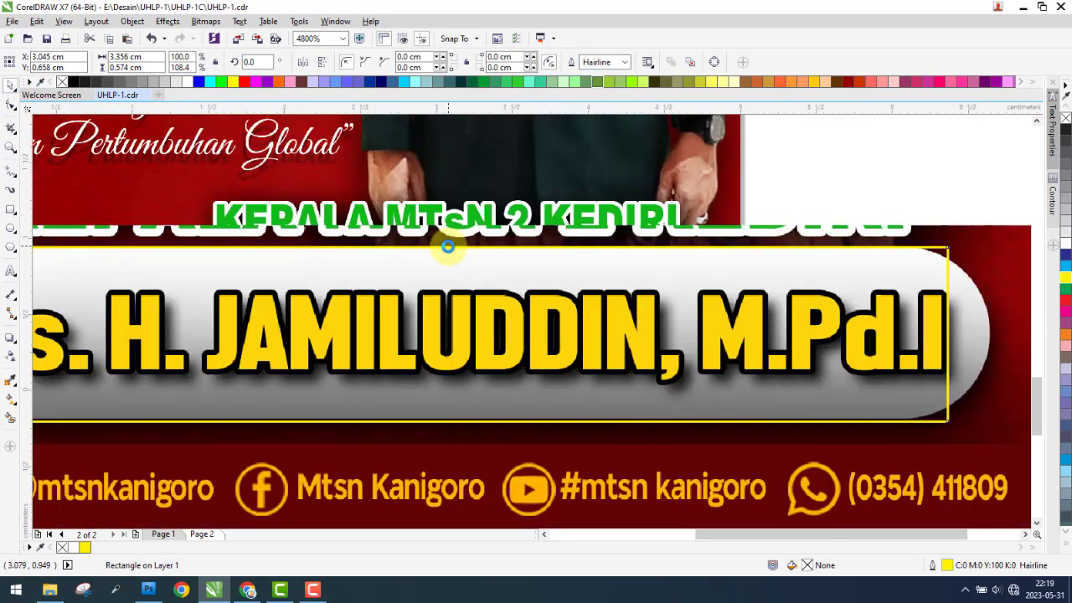
scroll(433, 335, down, 1)
scroll(448, 339, up, 3)
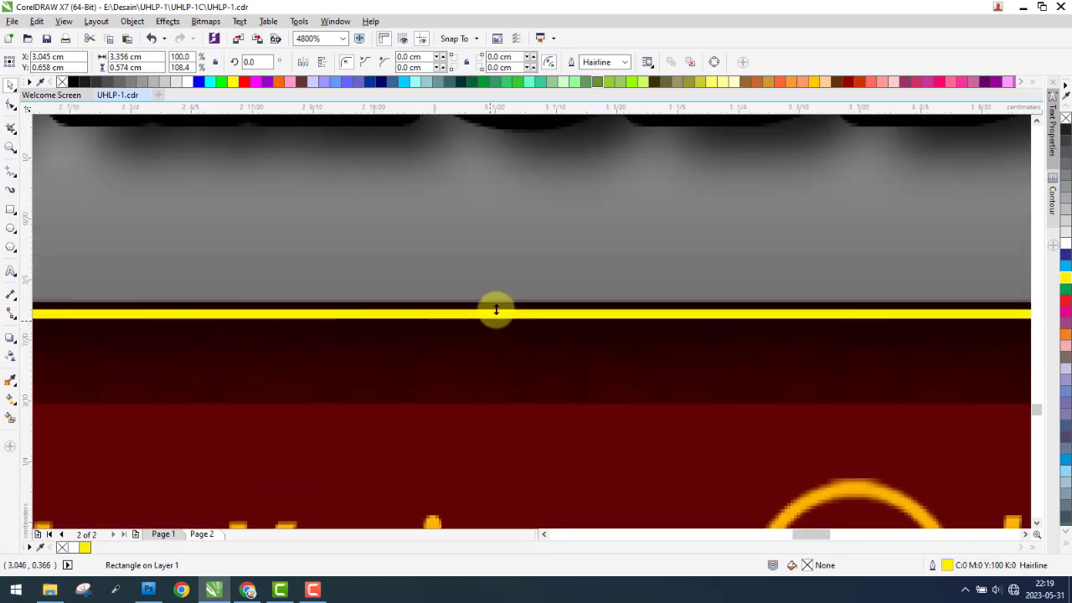
scroll(494, 314, down, 3)
scroll(572, 299, up, 3)
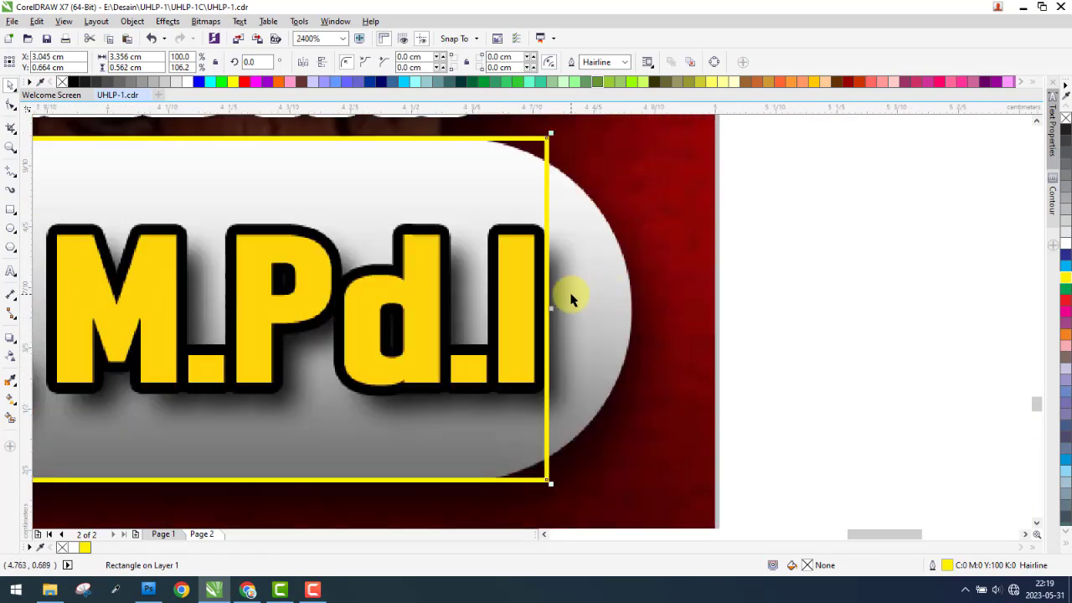
drag(553, 312, 635, 307)
scroll(699, 304, down, 3)
scroll(450, 303, up, 3)
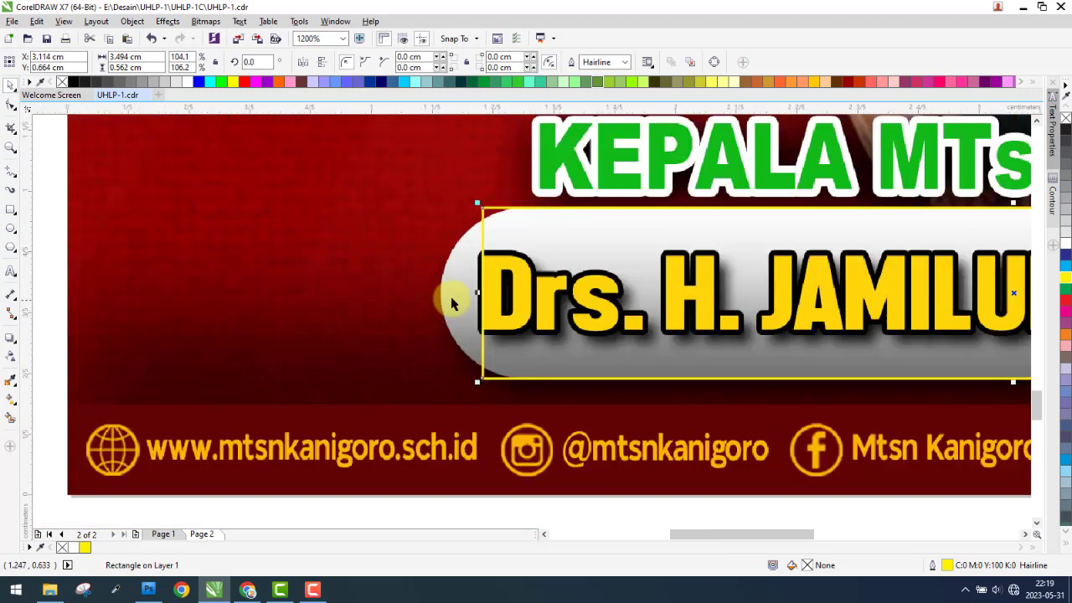
scroll(450, 304, up, 1)
mouse_move(509, 289)
mouse_down()
mouse_move(450, 307)
mouse_move(426, 335)
mouse_up()
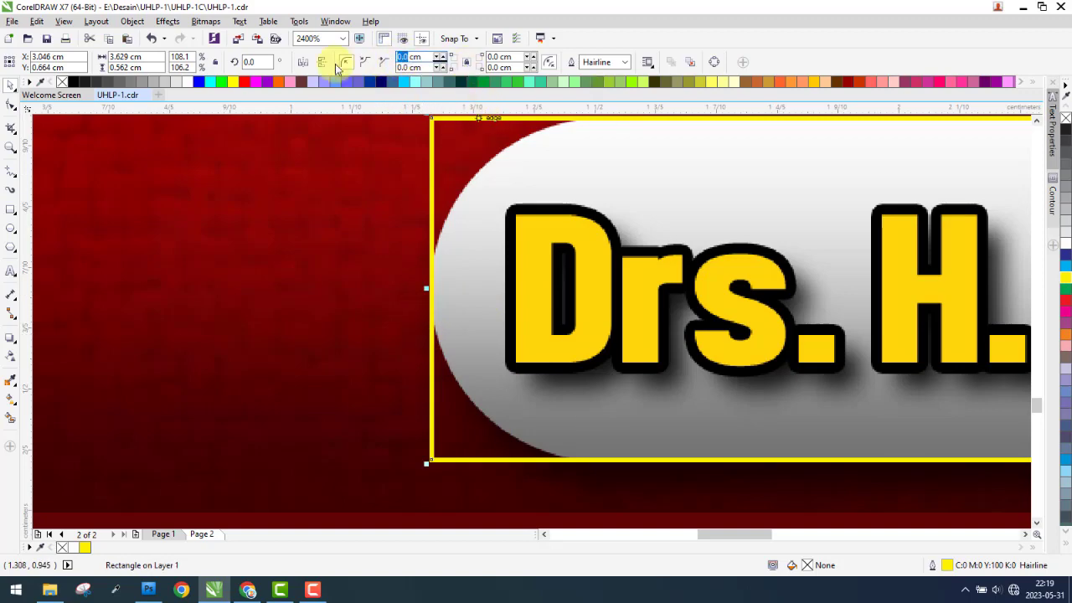
text(2)
Give the bar 2.0 cm rounded corners, remove its outline and fill it white
key(Return)
scroll(236, 270, down, 1)
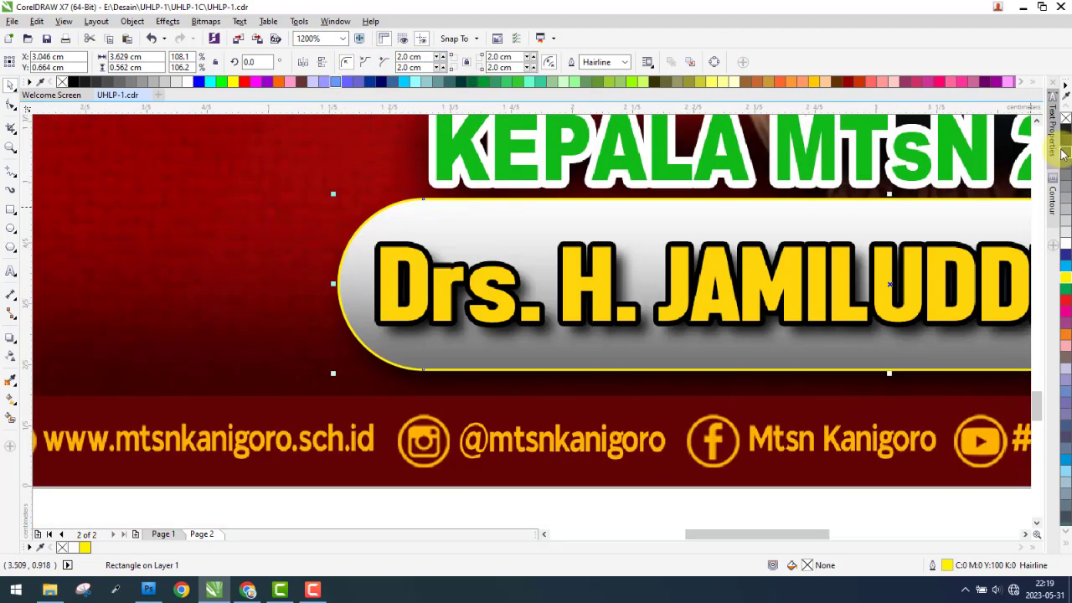
right_click(1065, 118)
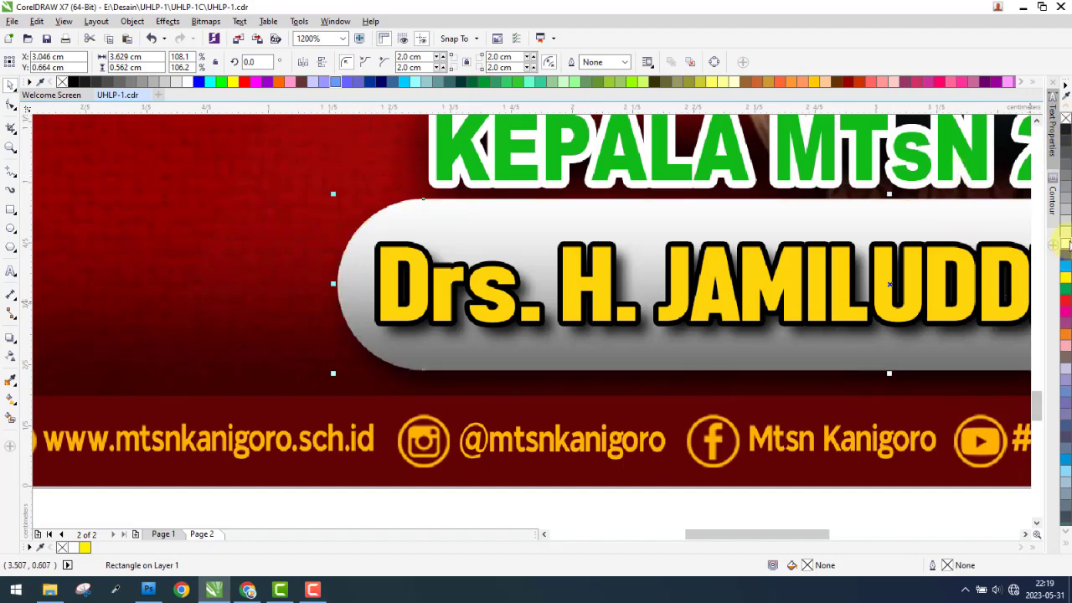
click(1065, 243)
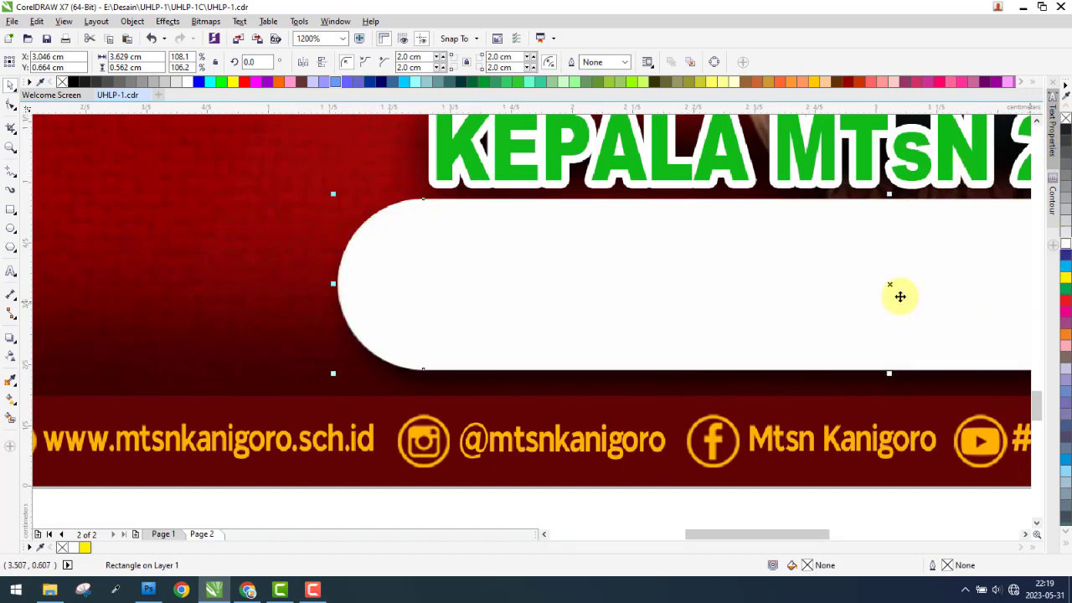
Compare Page 1 with the original poster on Page 2
click(162, 534)
scroll(205, 435, down, 1)
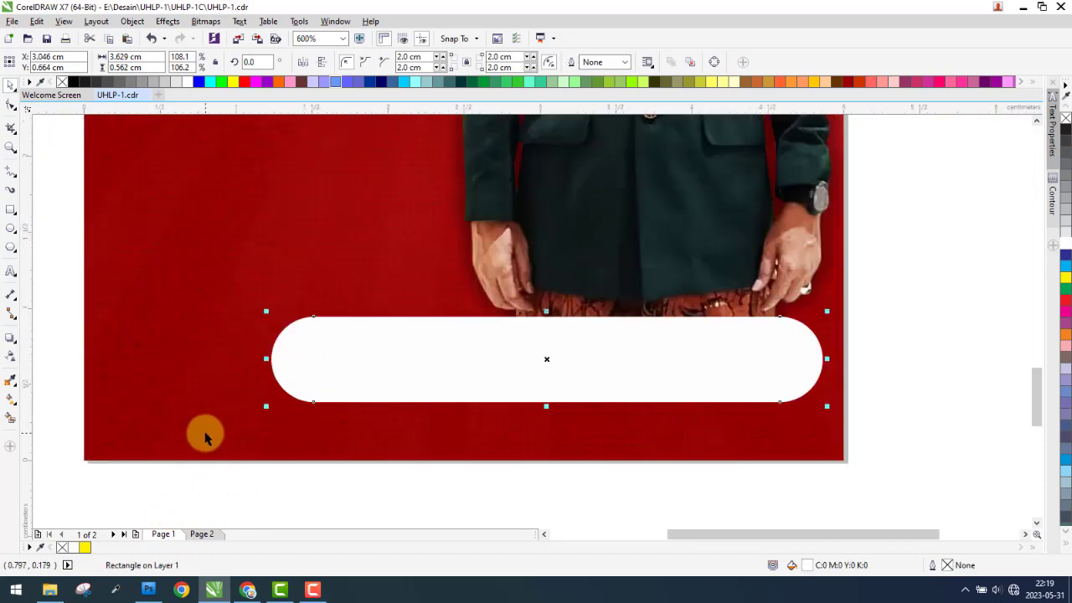
scroll(301, 429, down, 1)
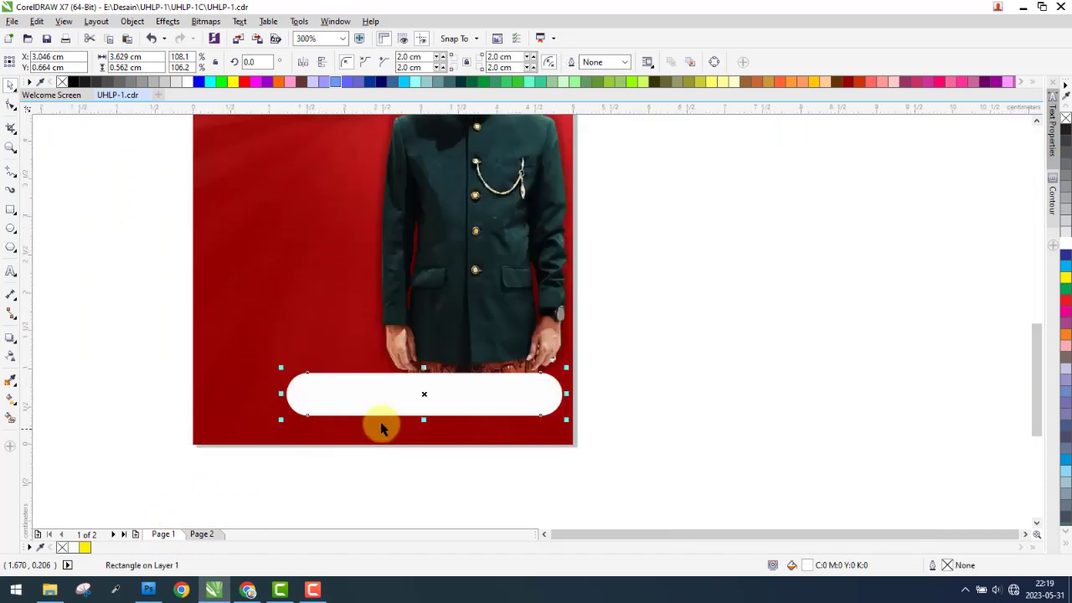
click(201, 533)
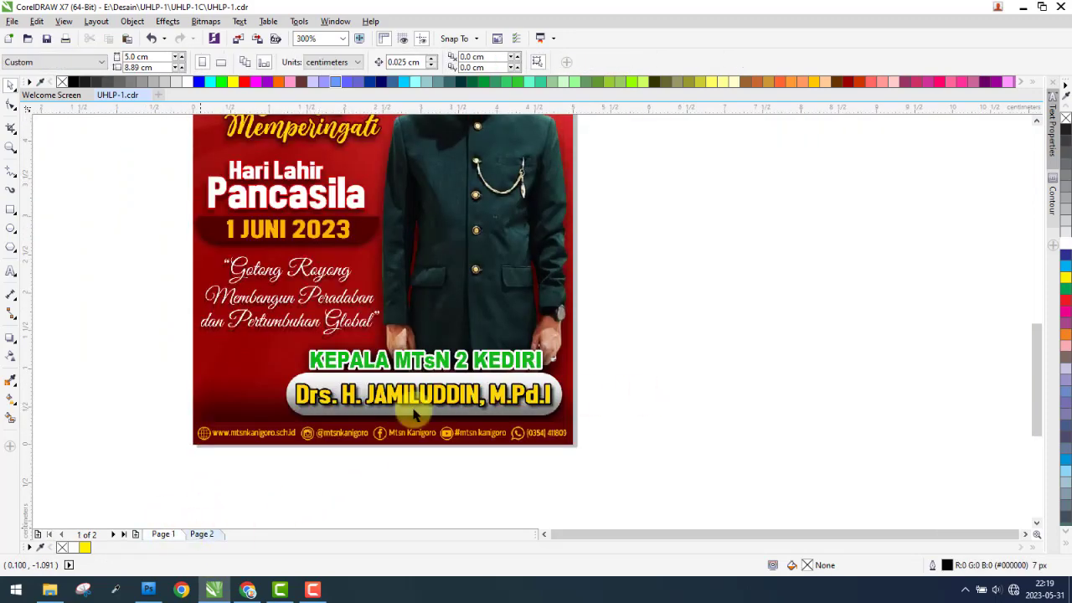
Add a flat bottom-right preset drop shadow just beneath the white bar
key(Page_Up)
click(421, 404)
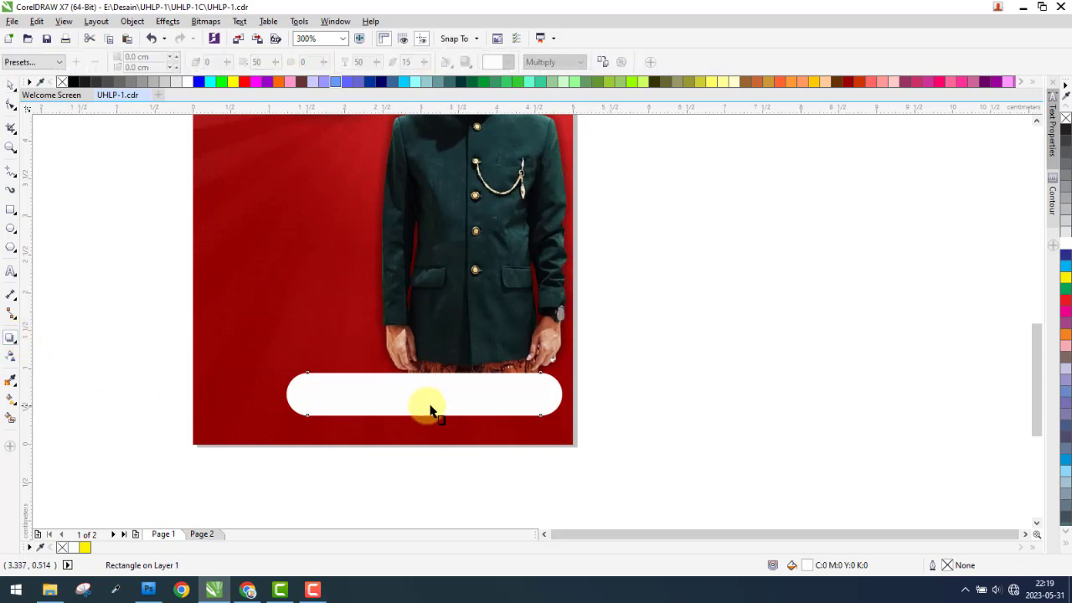
drag(429, 411, 426, 424)
click(39, 63)
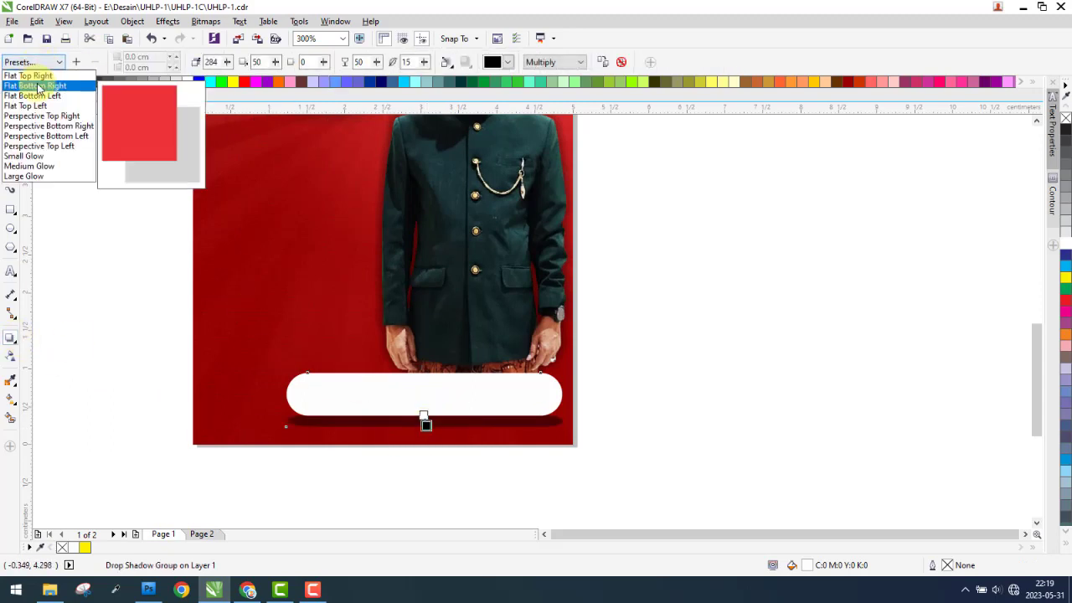
click(33, 85)
scroll(544, 497, down, 1)
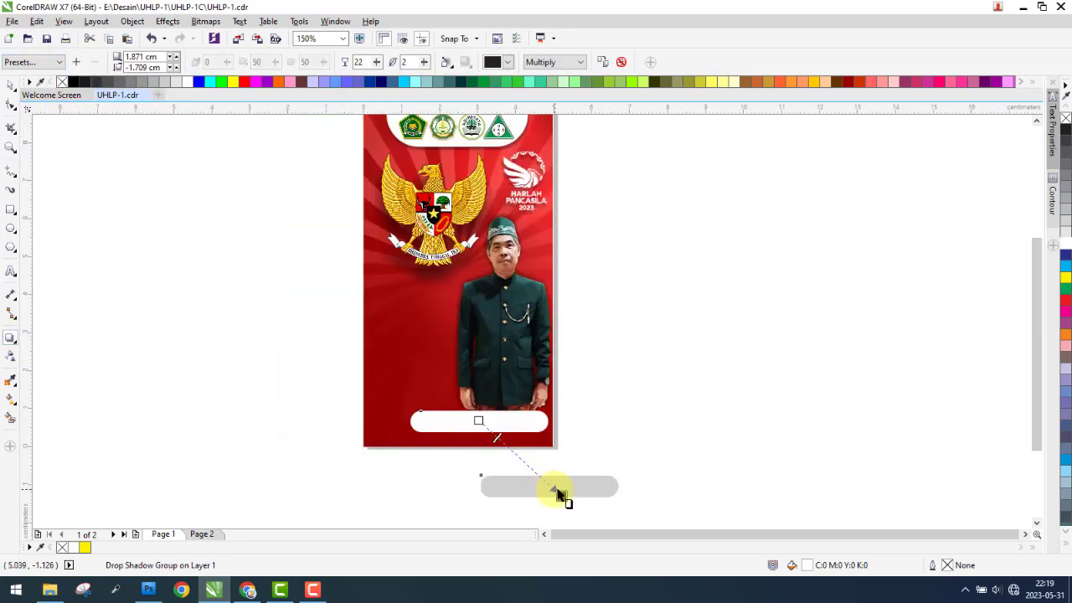
drag(559, 494, 410, 421)
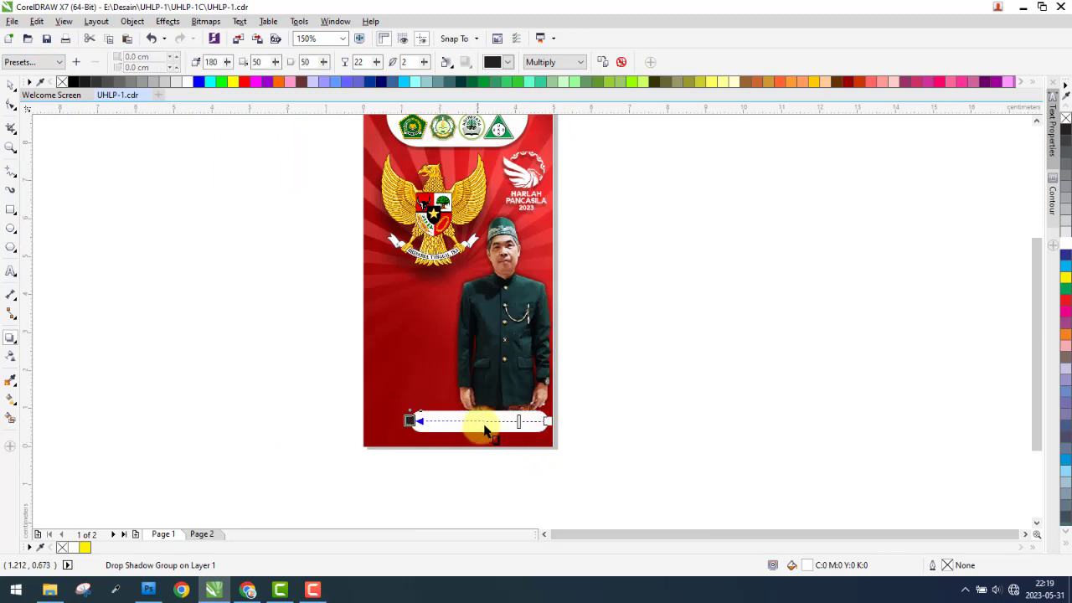
scroll(484, 430, up, 2)
scroll(473, 420, down, 2)
mouse_move(491, 427)
mouse_down()
mouse_move(545, 483)
mouse_move(475, 428)
mouse_up()
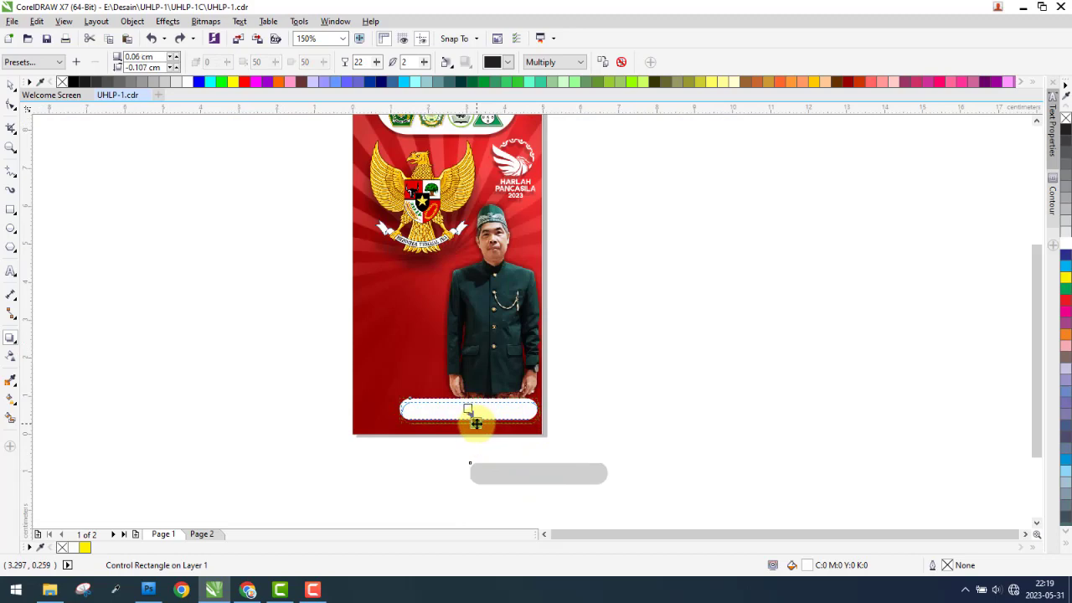
scroll(475, 424, up, 2)
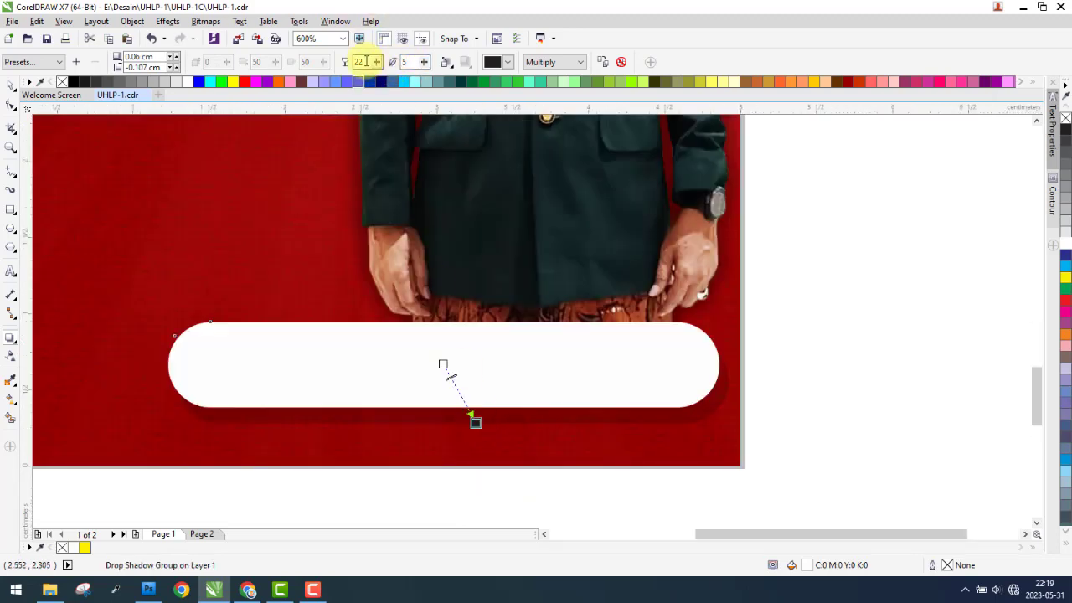
Tune the shadow to opacity 60 and feathering 12, nudging it closer under the bar
text(60)
key(Return)
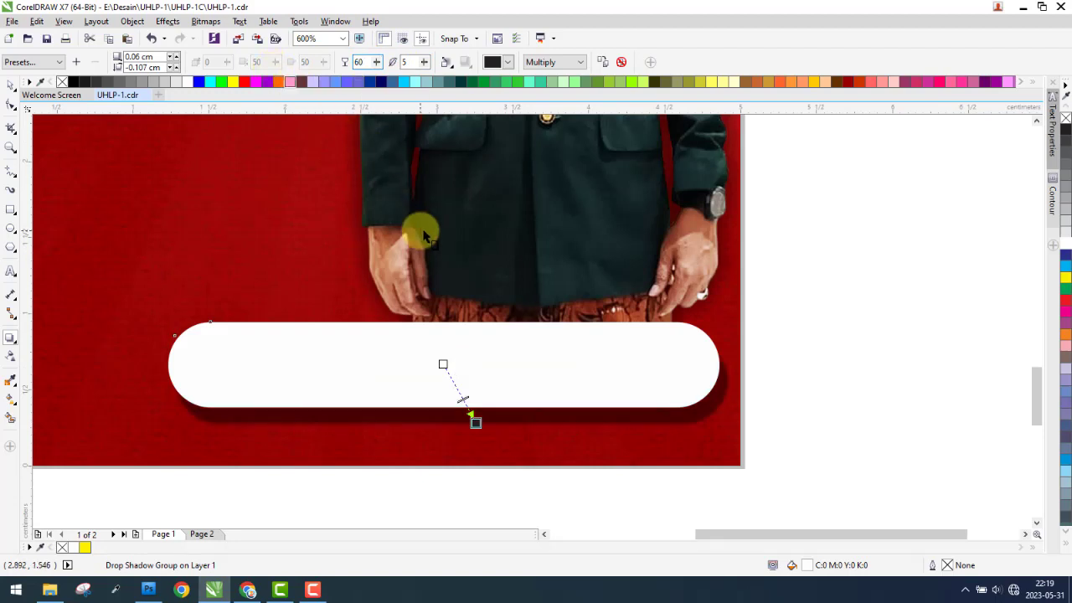
double_click(403, 62)
text(0)
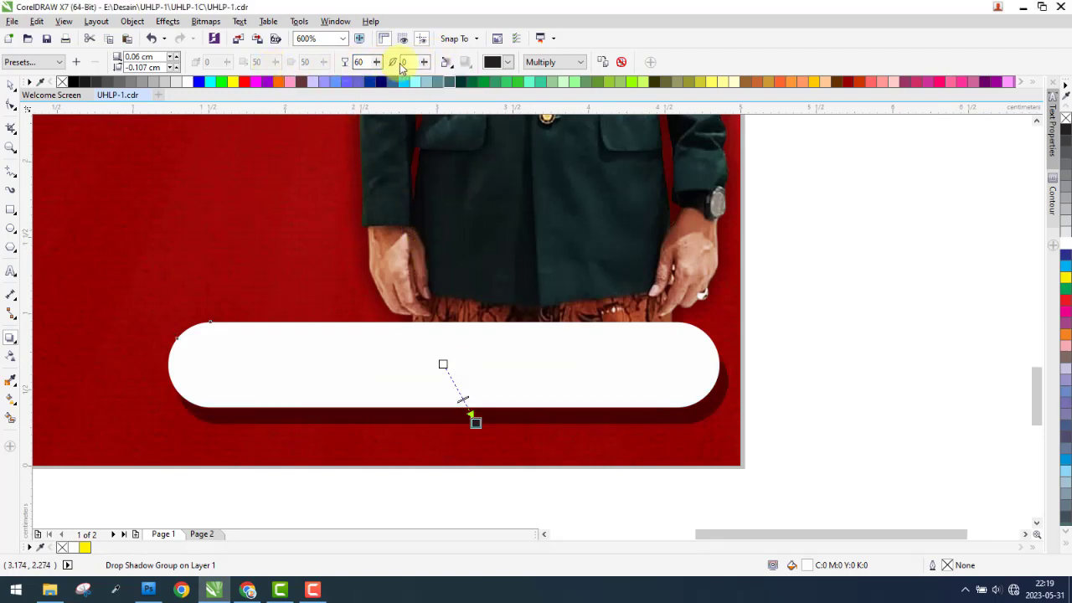
text(8)
key(Return)
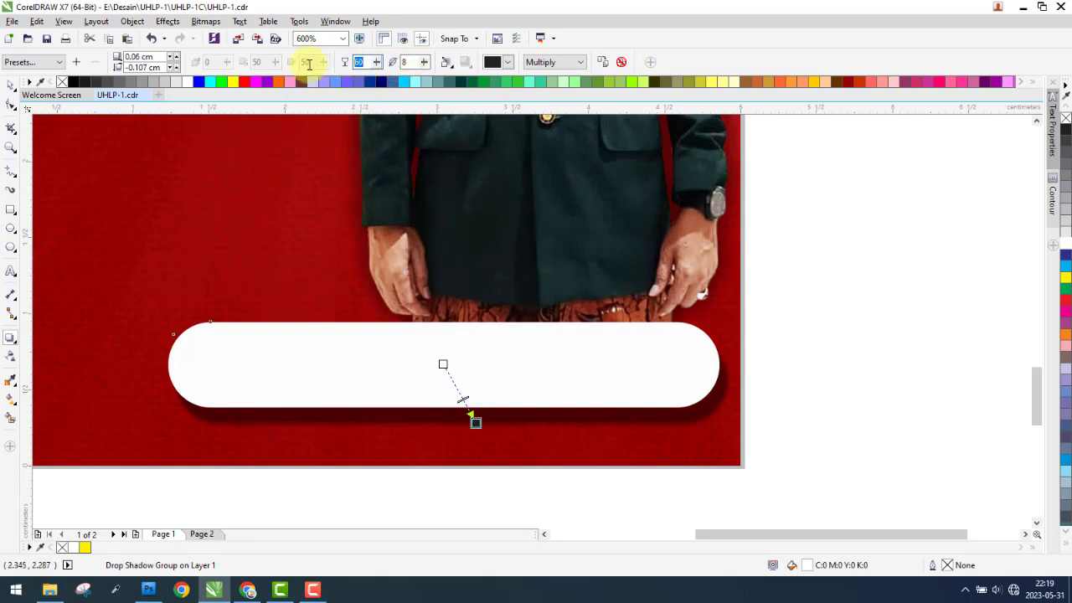
text(50)
key(Return)
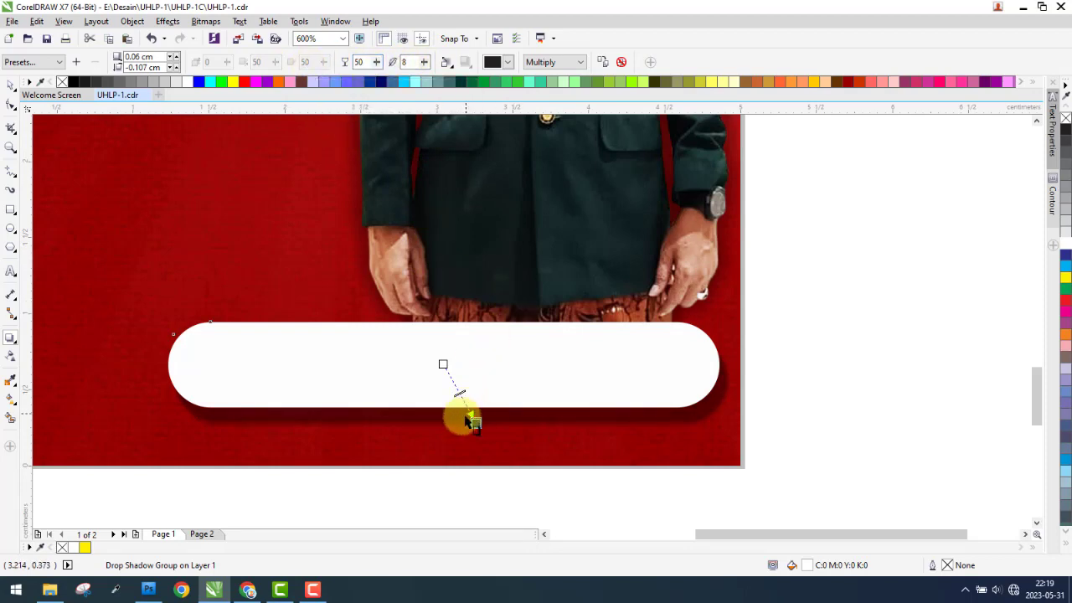
drag(474, 423, 472, 416)
text(1)
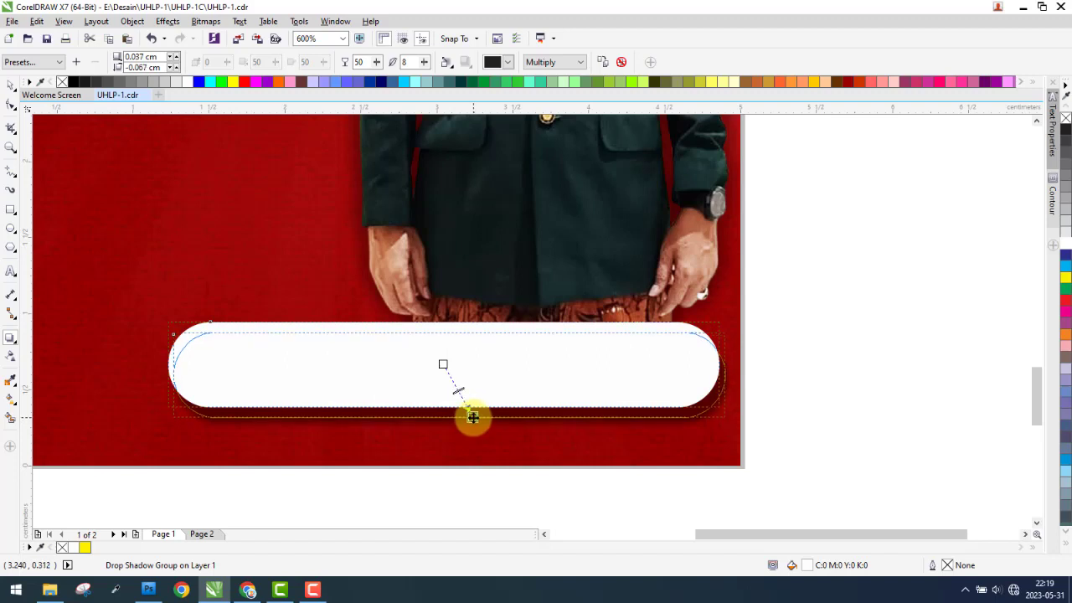
text(2)
click(326, 74)
click(361, 71)
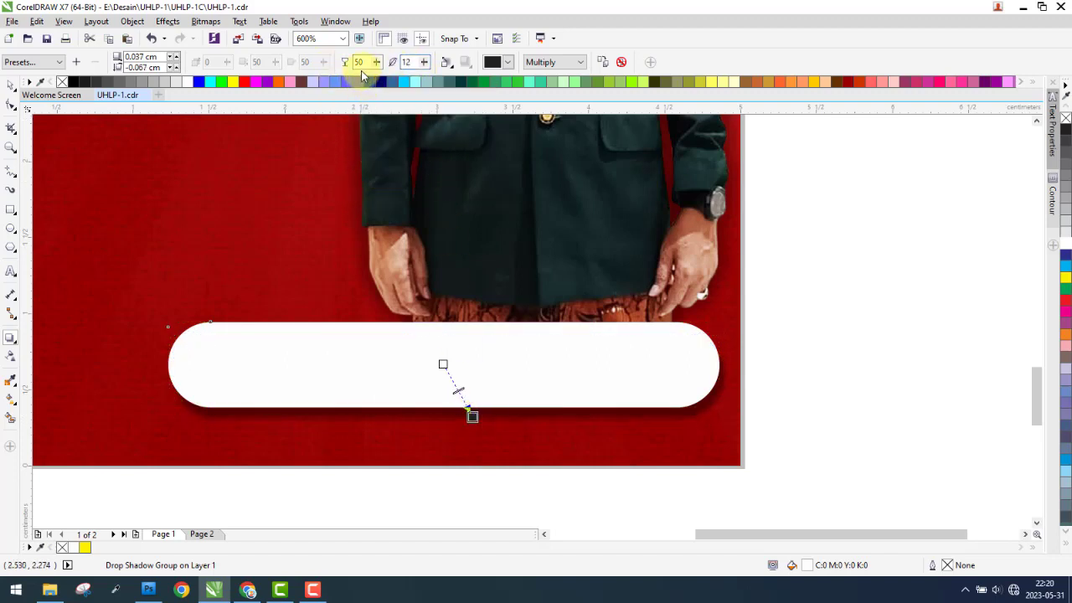
text(60)
key(Return)
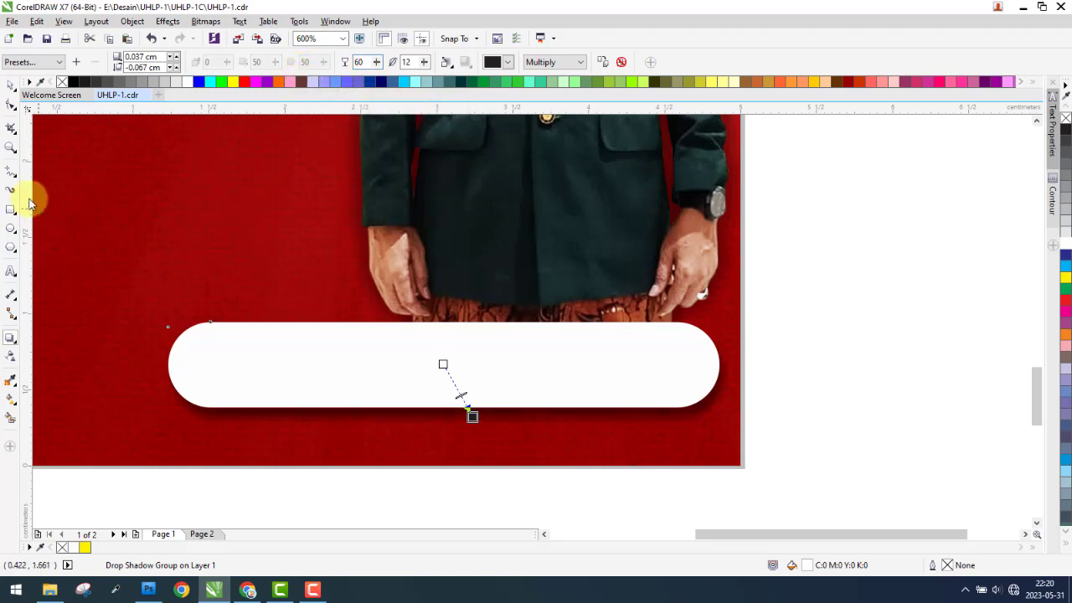
click(866, 296)
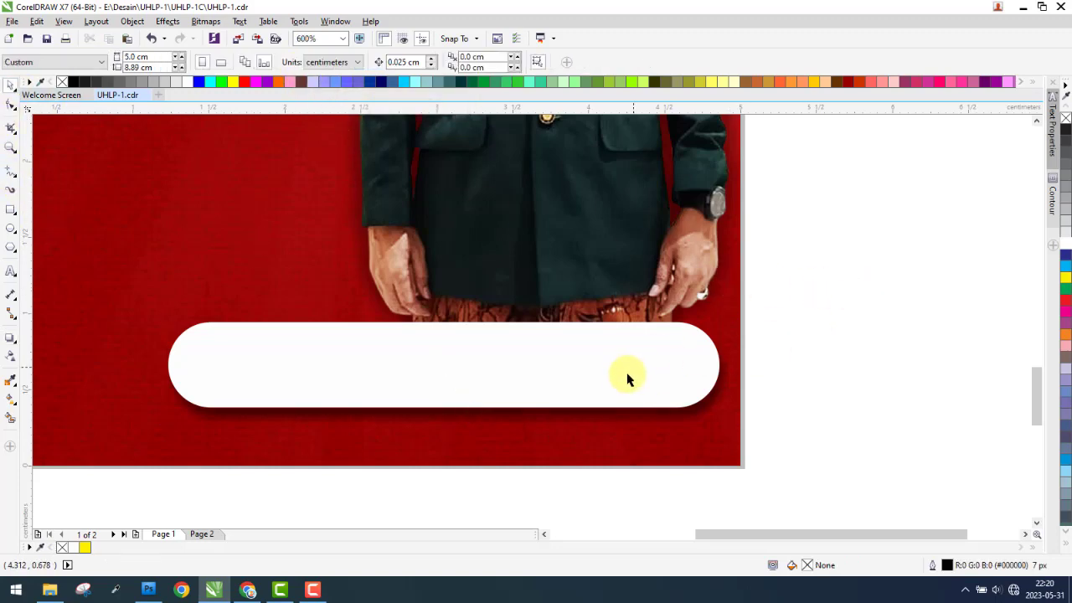
Type 'KEPALA MTsN 2 KEDIRI' beside the Page 2 poster and set it in Arial Black
click(205, 535)
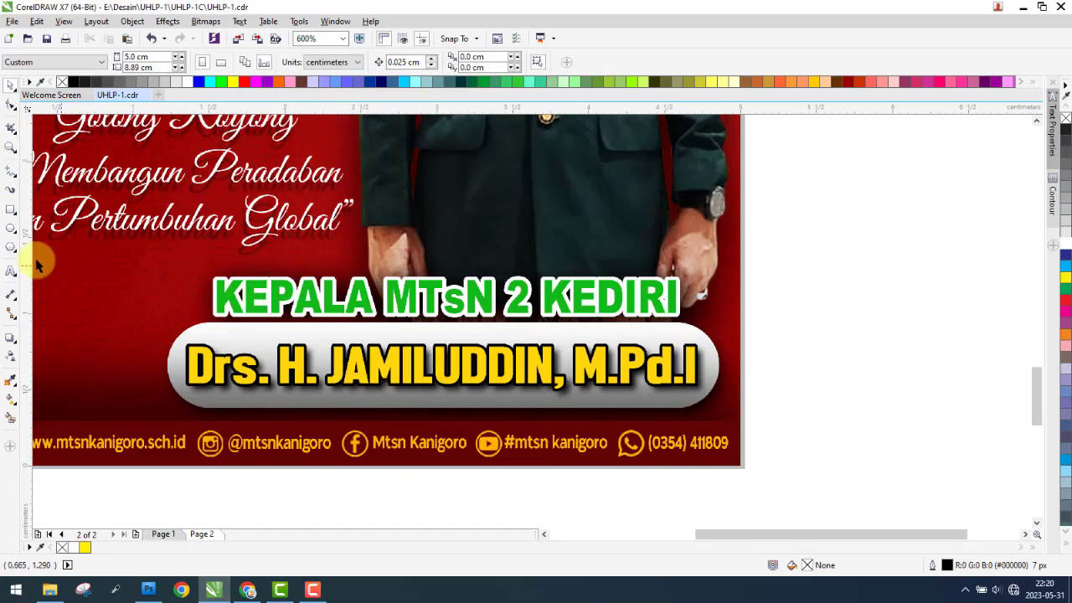
click(10, 272)
click(842, 287)
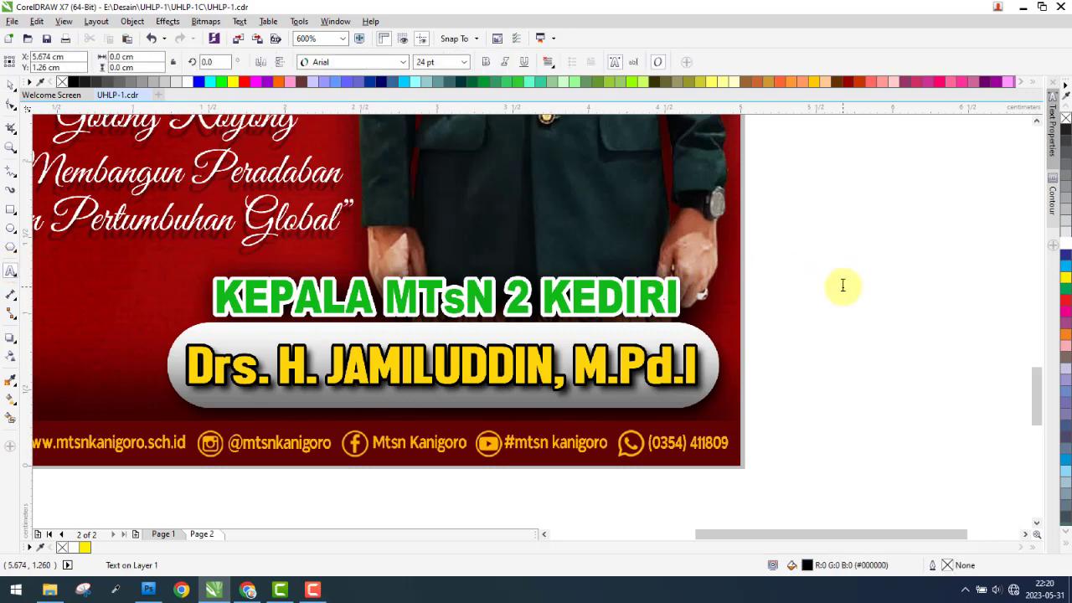
text(KEPALA)
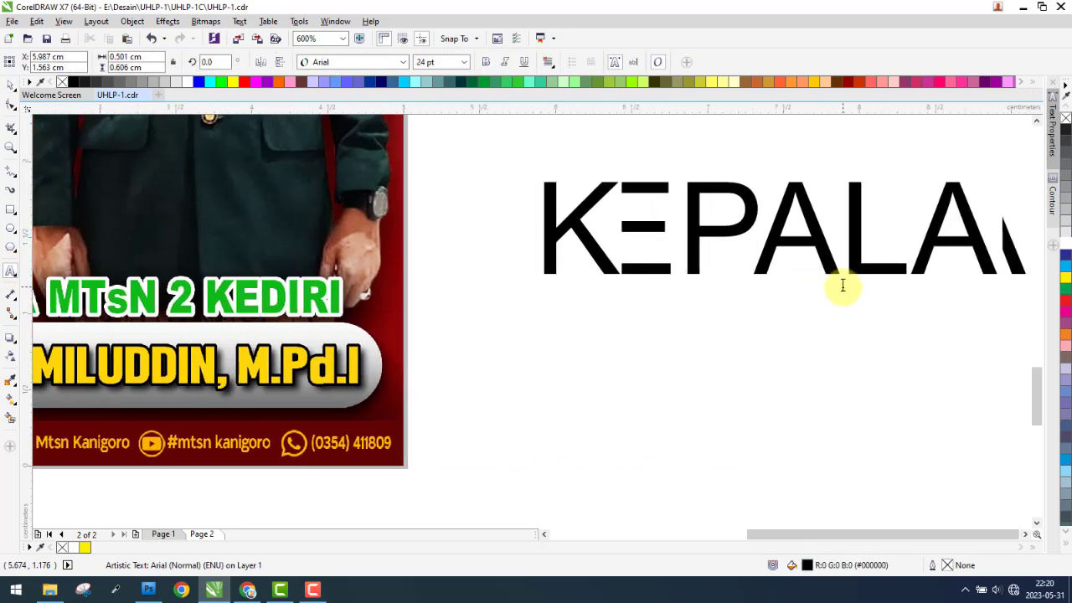
text( MTsN )
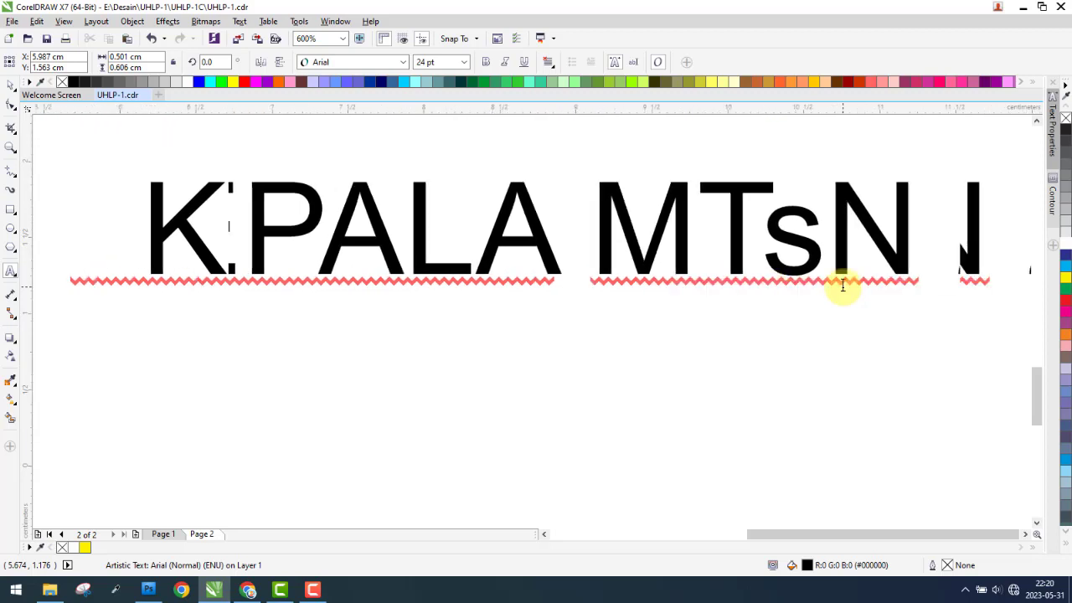
text(2 KEDIRI)
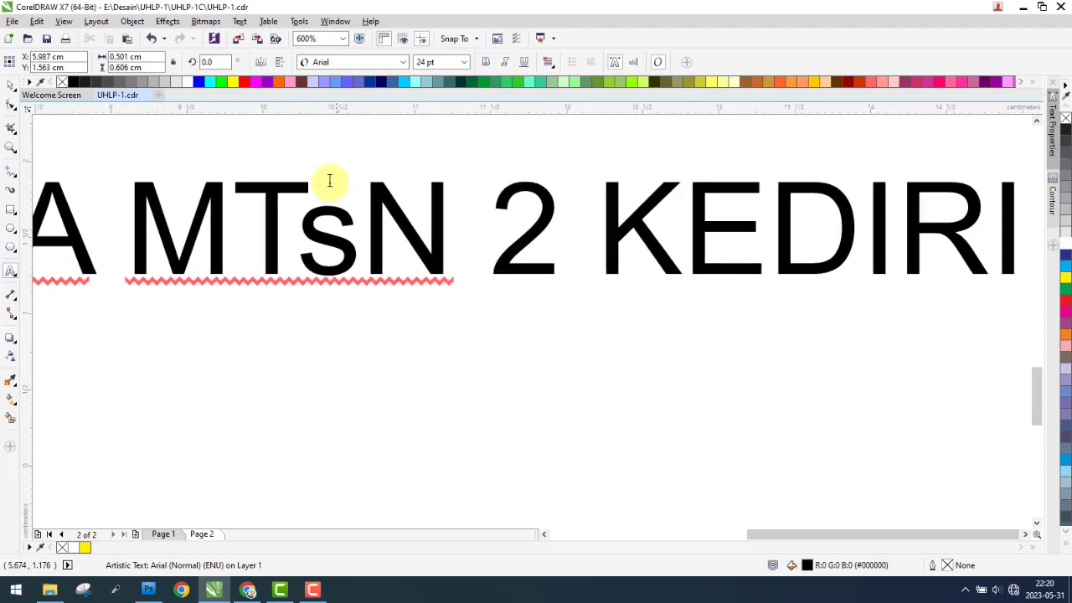
click(11, 84)
click(360, 63)
mouse_move(324, 78)
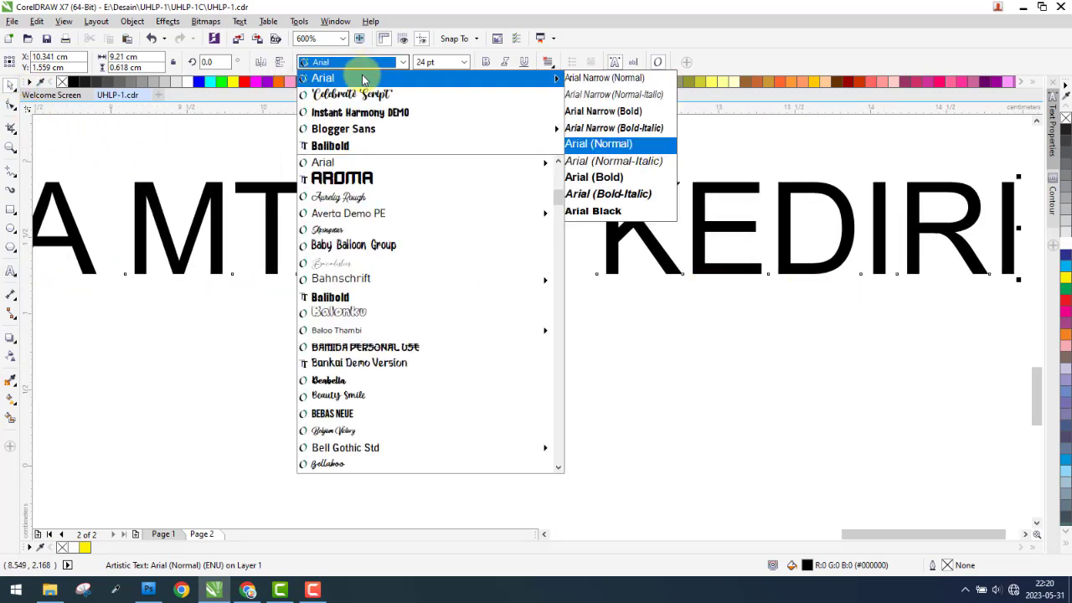
click(593, 211)
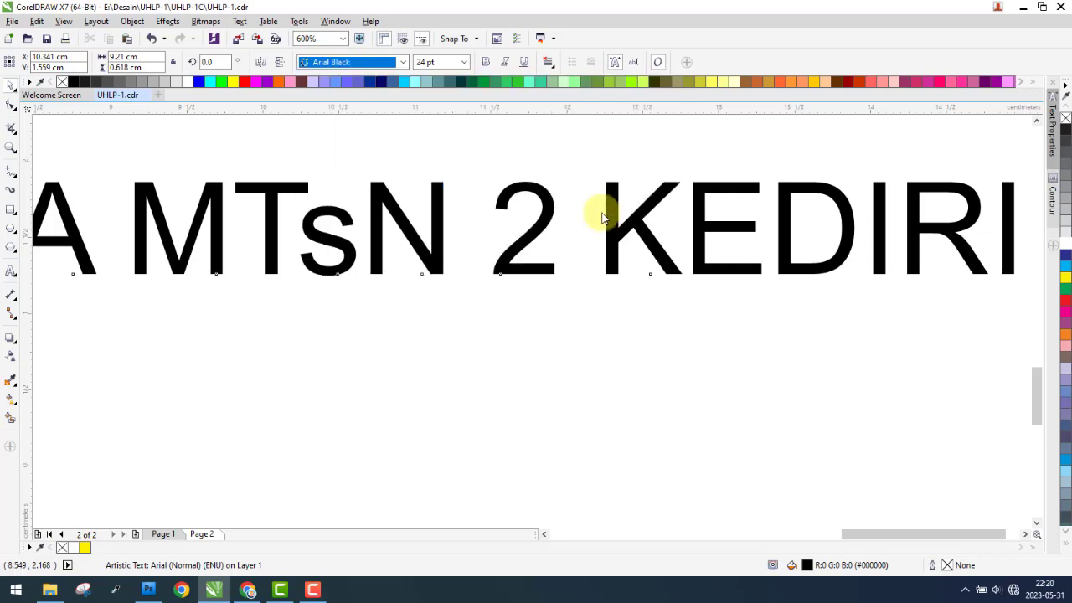
scroll(610, 215, down, 3)
Shrink the black heading to about 11 pt, narrow it to ~75%, and place it over the green KEPALA line
drag(804, 214, 569, 241)
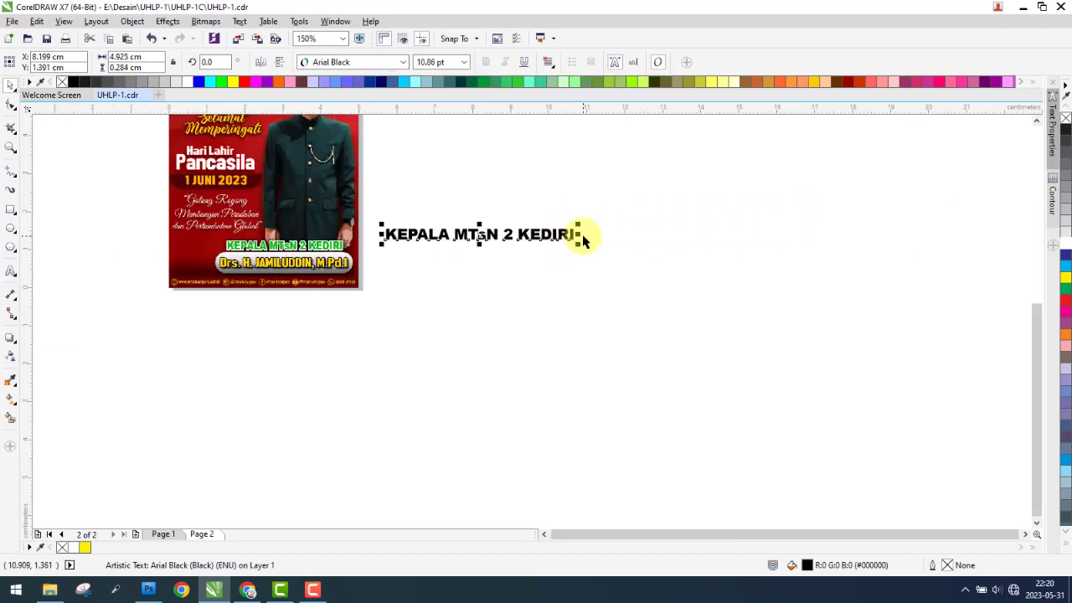
drag(576, 234, 528, 235)
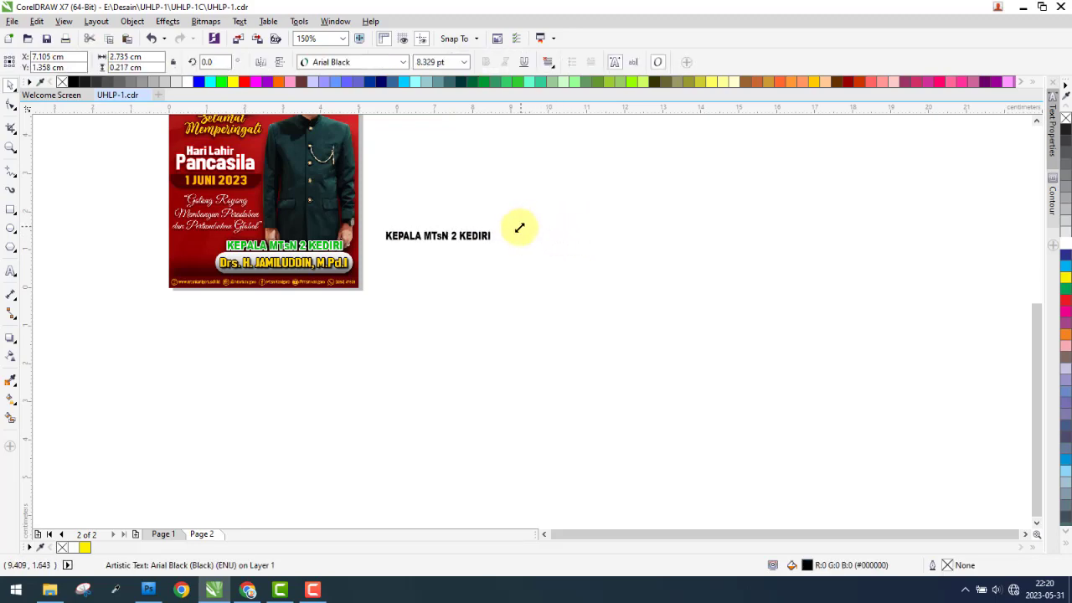
drag(382, 241, 234, 245)
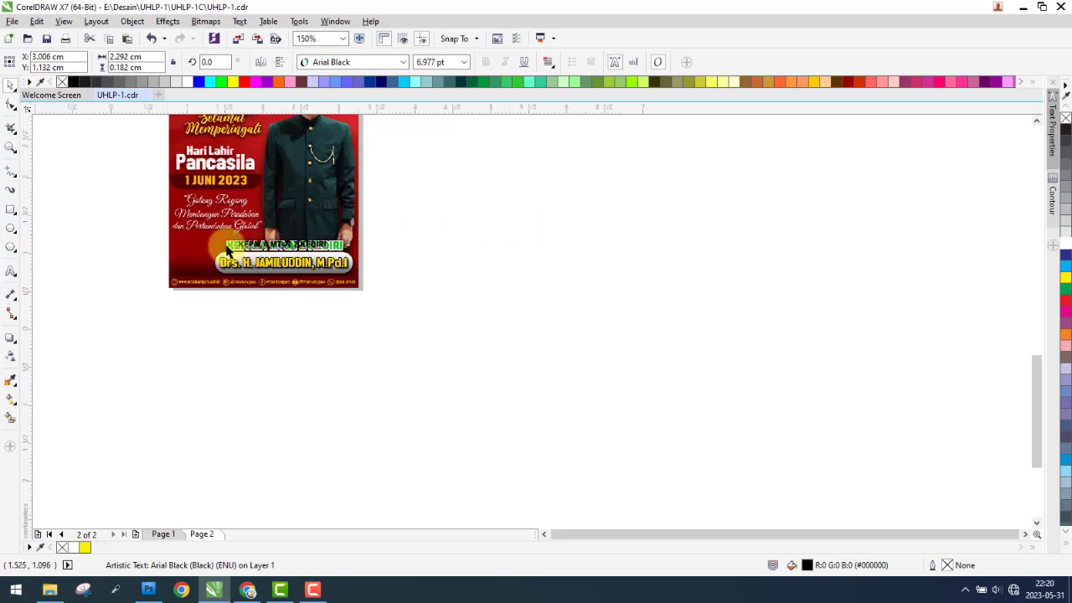
scroll(234, 242, up, 5)
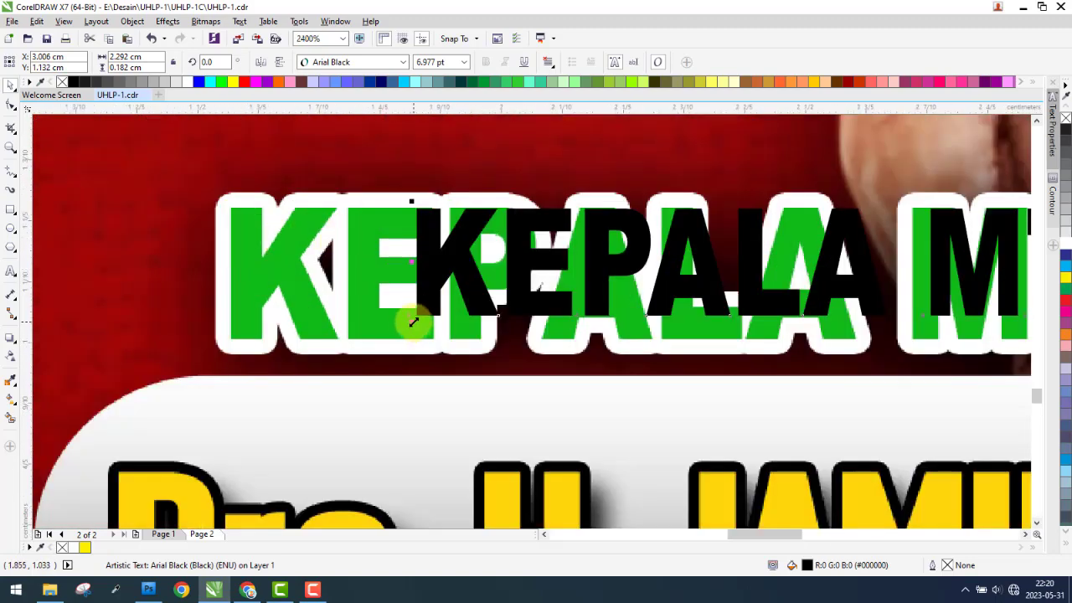
Enlarge the heading to 8.508 pt and stretch it wider until 2 KEDIRI covers the original
drag(414, 322, 209, 351)
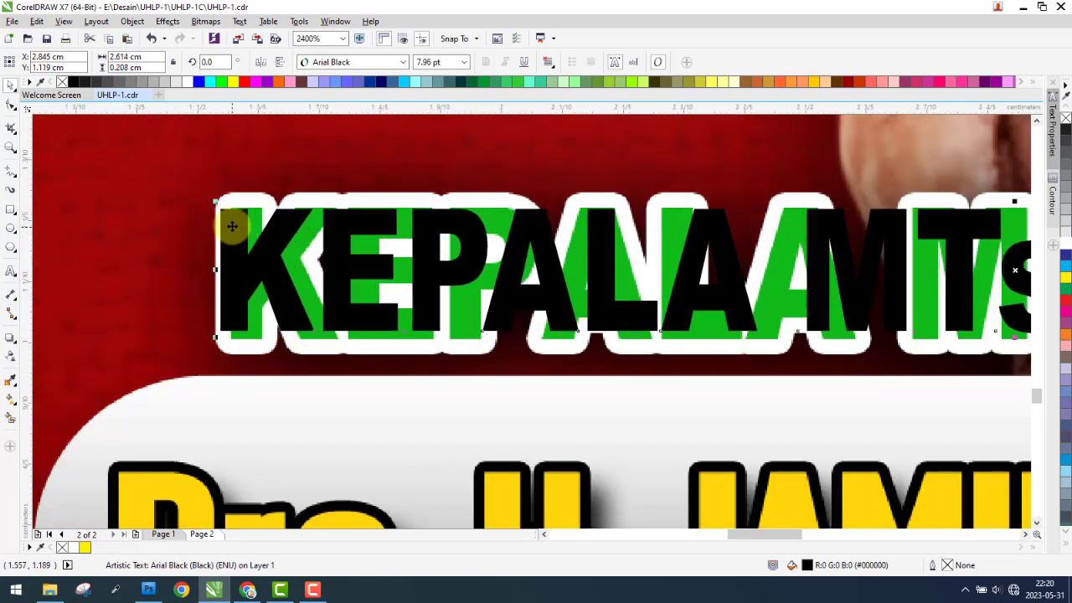
scroll(232, 226, up, 3)
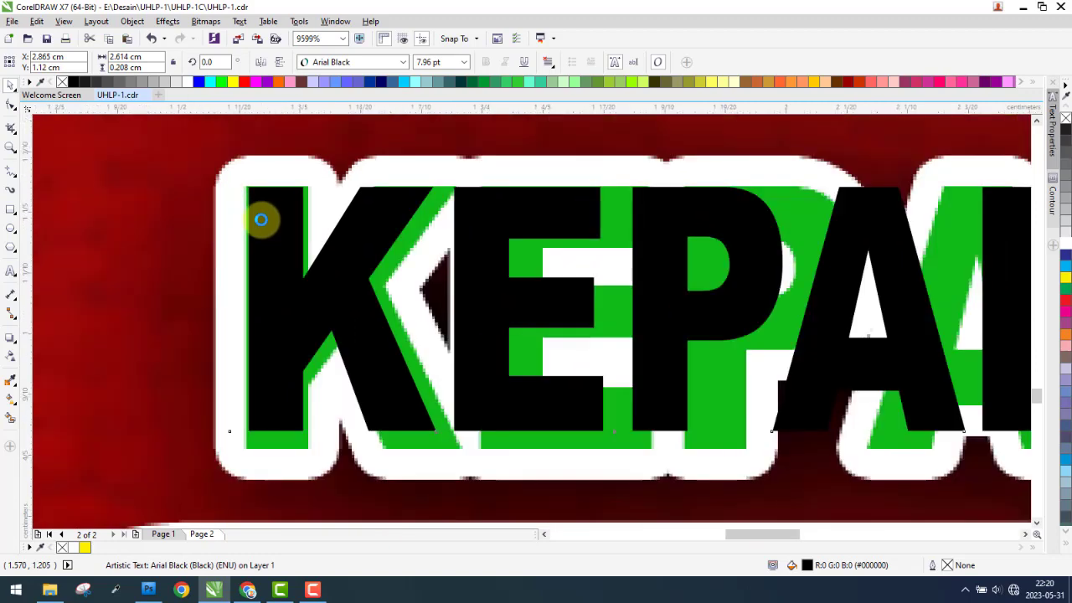
scroll(260, 219, down, 5)
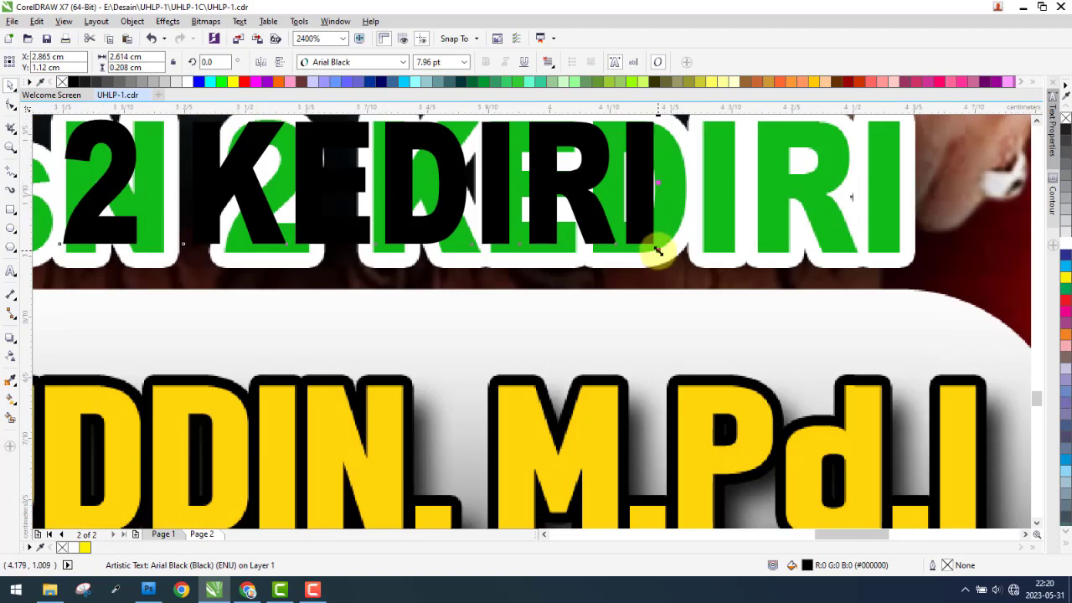
drag(658, 252, 767, 258)
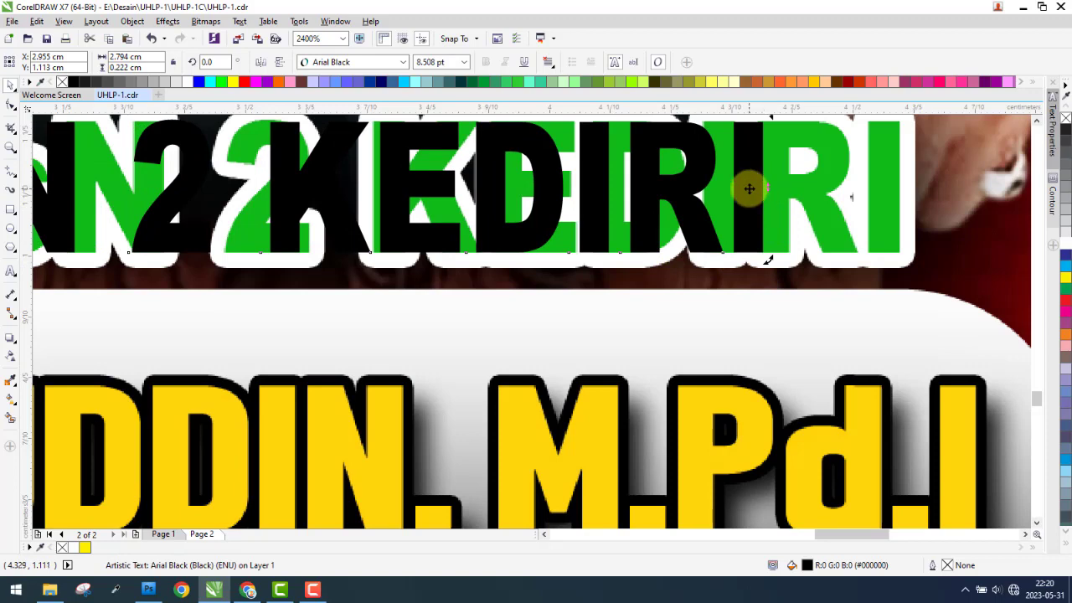
click(767, 189)
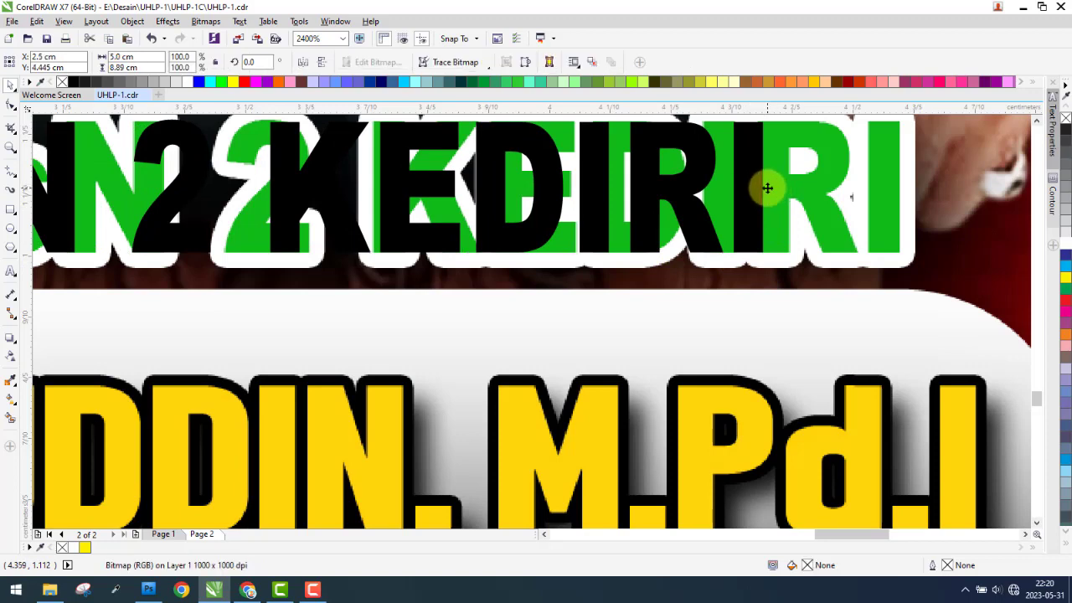
drag(766, 188, 904, 187)
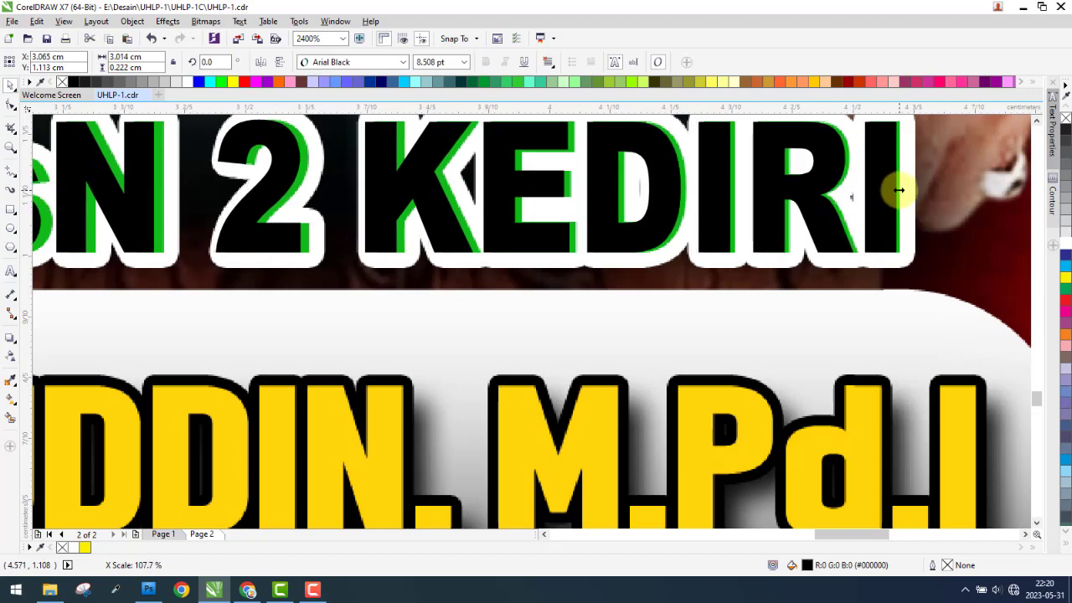
scroll(904, 187, down, 3)
scroll(553, 209, up, 1)
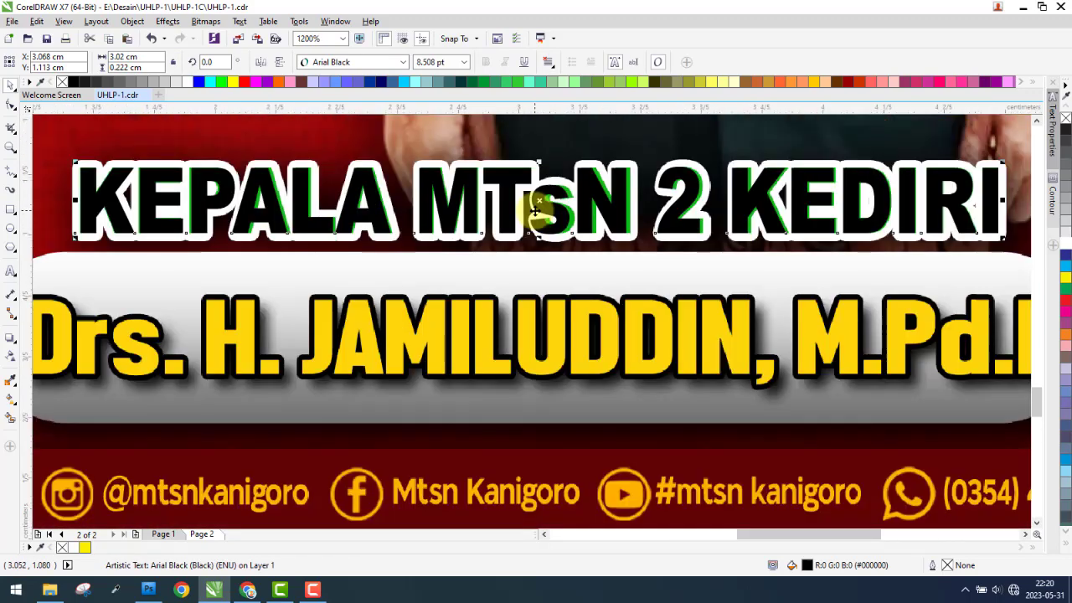
scroll(511, 163, up, 1)
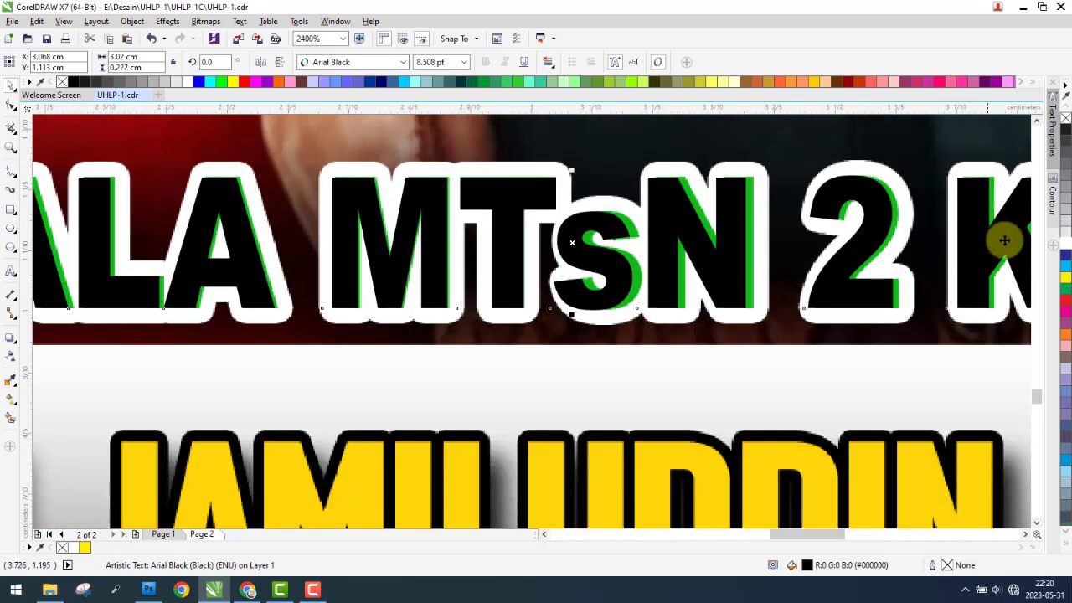
Give the KEPALA MTsN 2 KEDIRI heading a cyan 10 px outline drawn behind its fill
right_click(1066, 268)
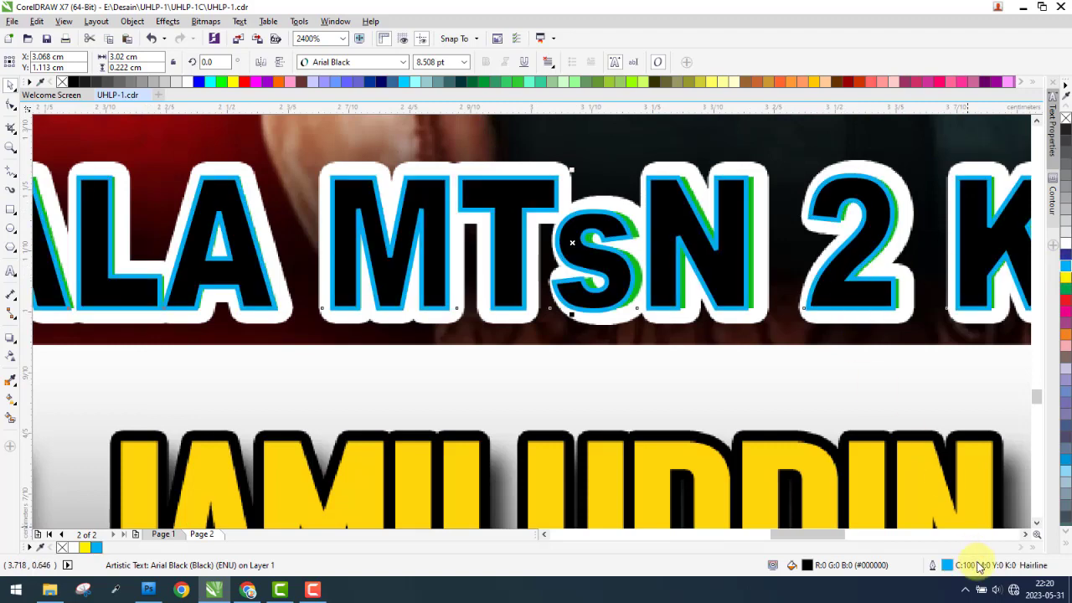
double_click(949, 566)
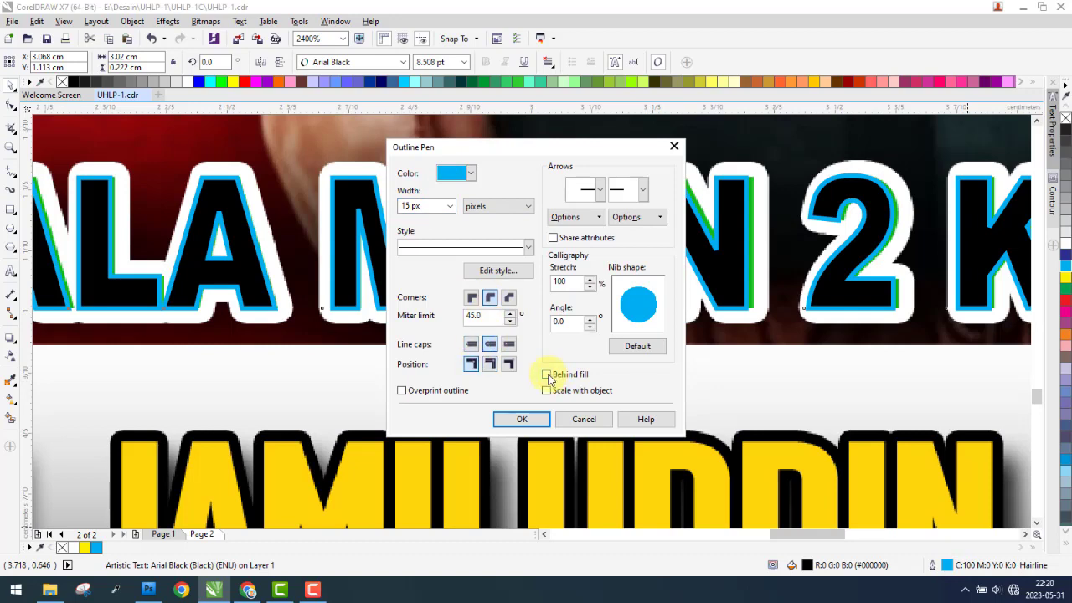
click(522, 420)
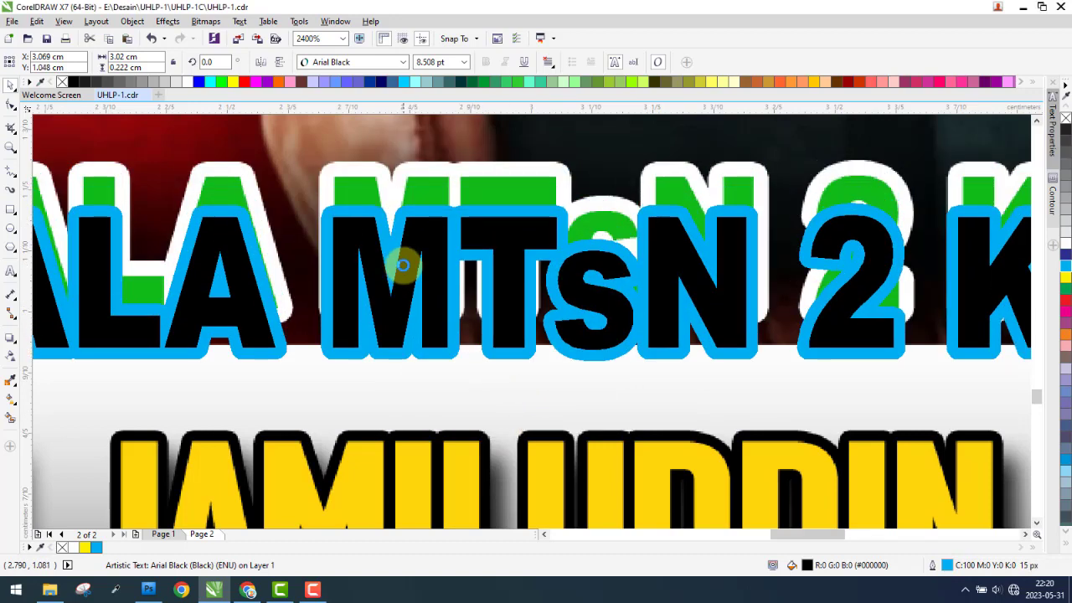
double_click(949, 567)
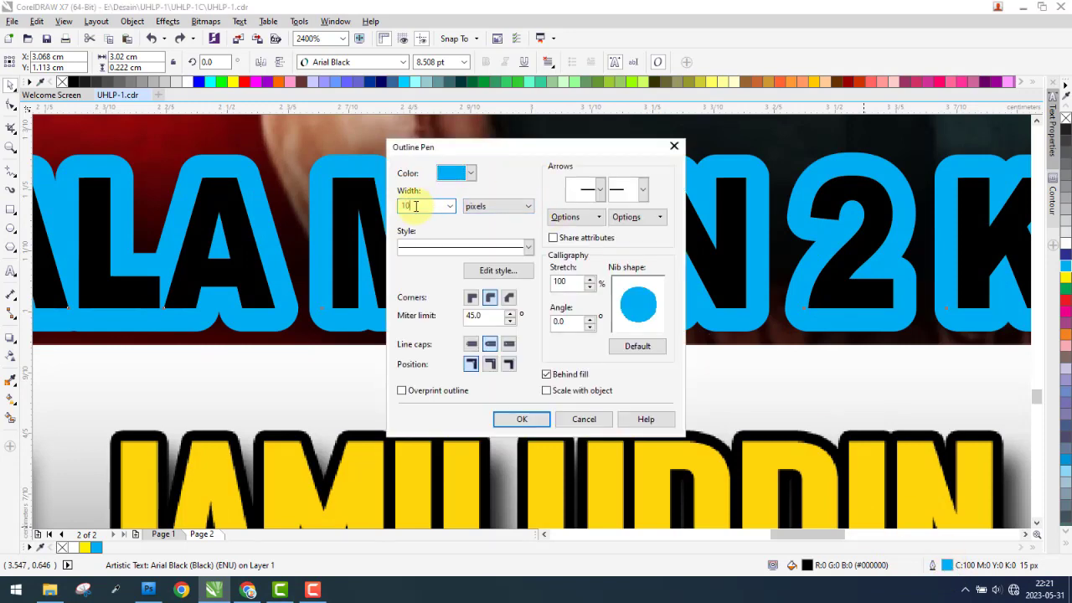
key(Return)
mouse_move(342, 204)
mouse_down()
mouse_move(354, 252)
mouse_move(352, 220)
mouse_up()
scroll(352, 220, down, 3)
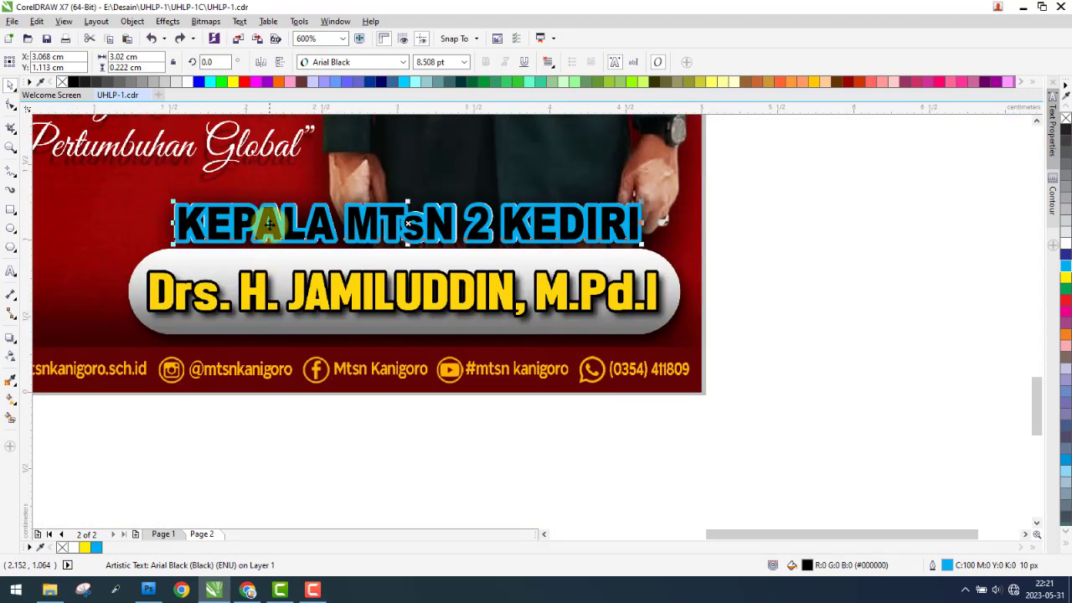
Duplicate the heading below itself and retype the copy as the headmaster's name
drag(268, 222, 252, 356)
double_click(251, 355)
key(ctrl+a)
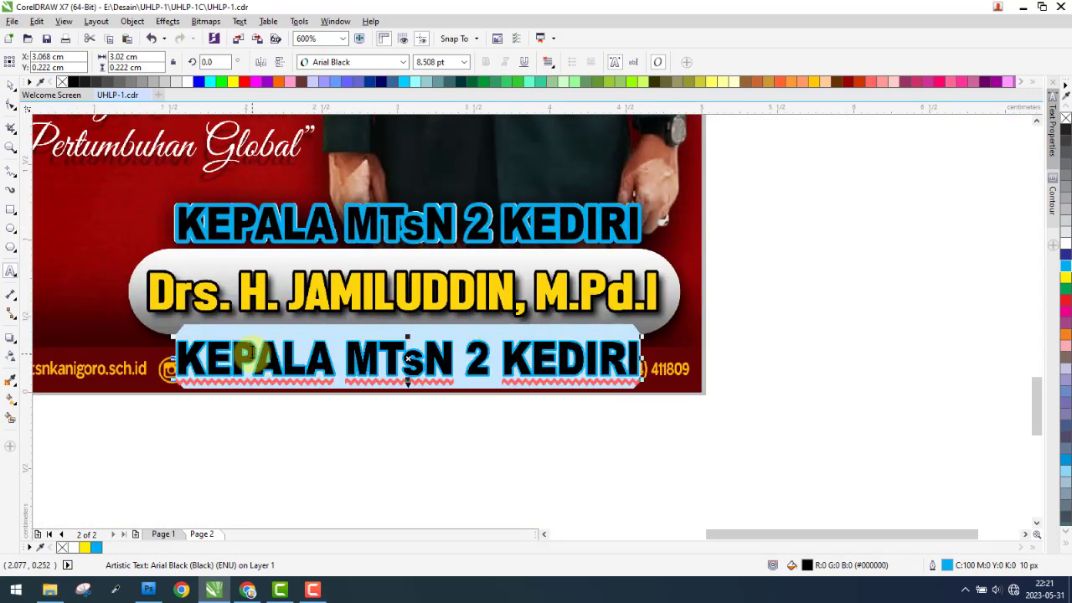
text(Drs. H. JAMILUDD)
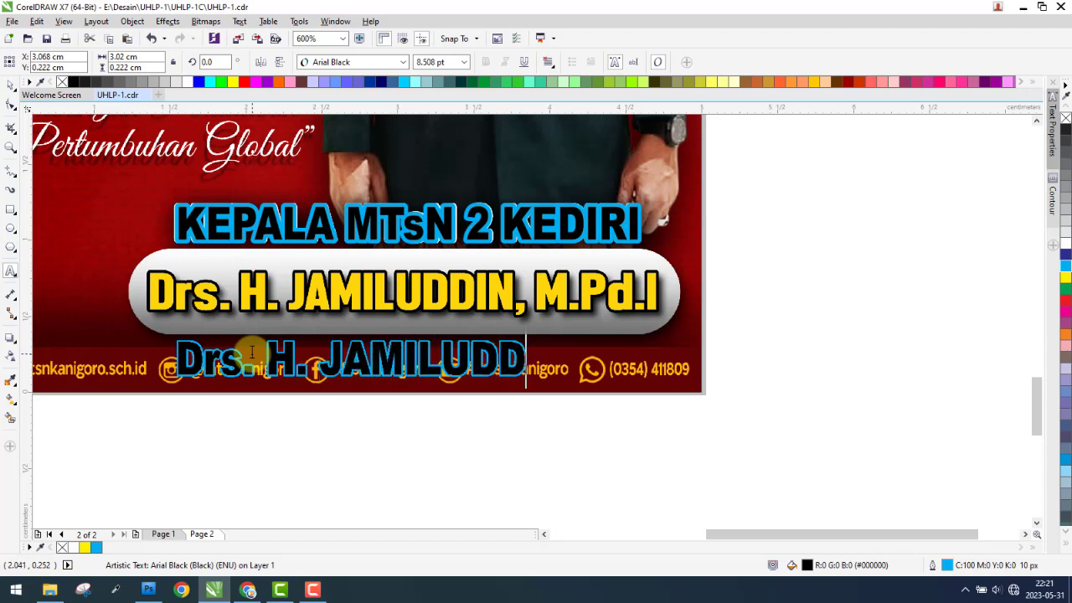
text(IN, M.Pd.I)
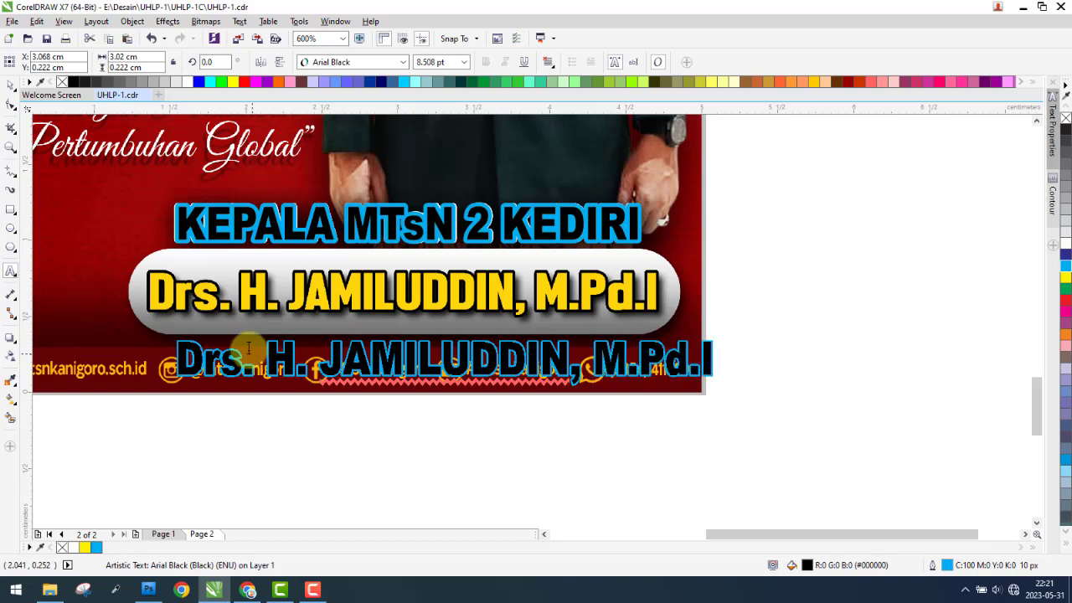
key(Escape)
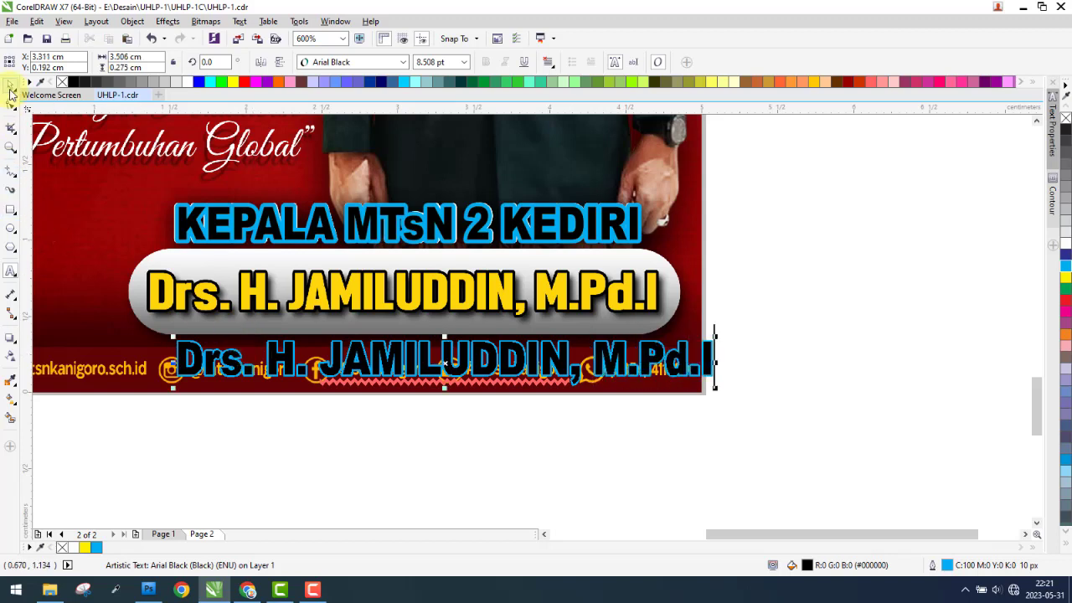
click(10, 87)
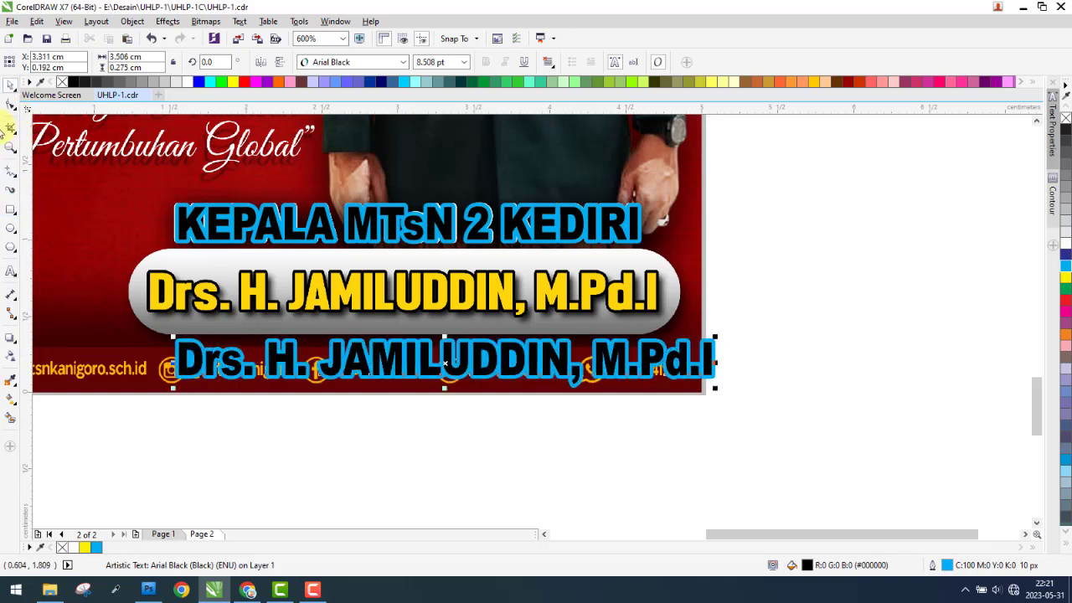
Remove the name text's outline, fill it cyan, and fit it just below the yellow name
right_click(1066, 119)
drag(427, 315, 175, 335)
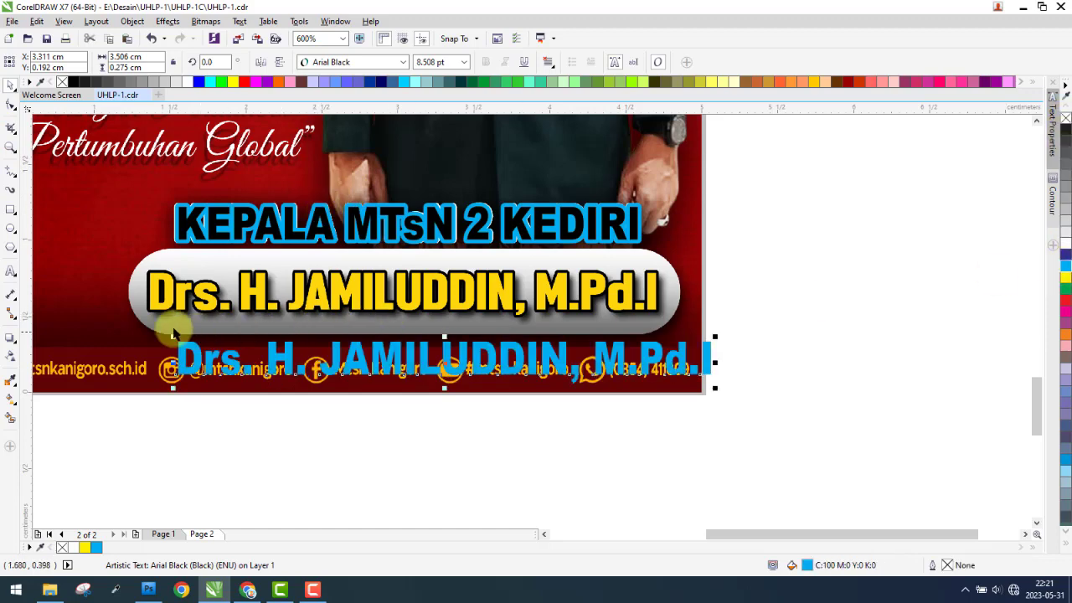
scroll(173, 345, up, 2)
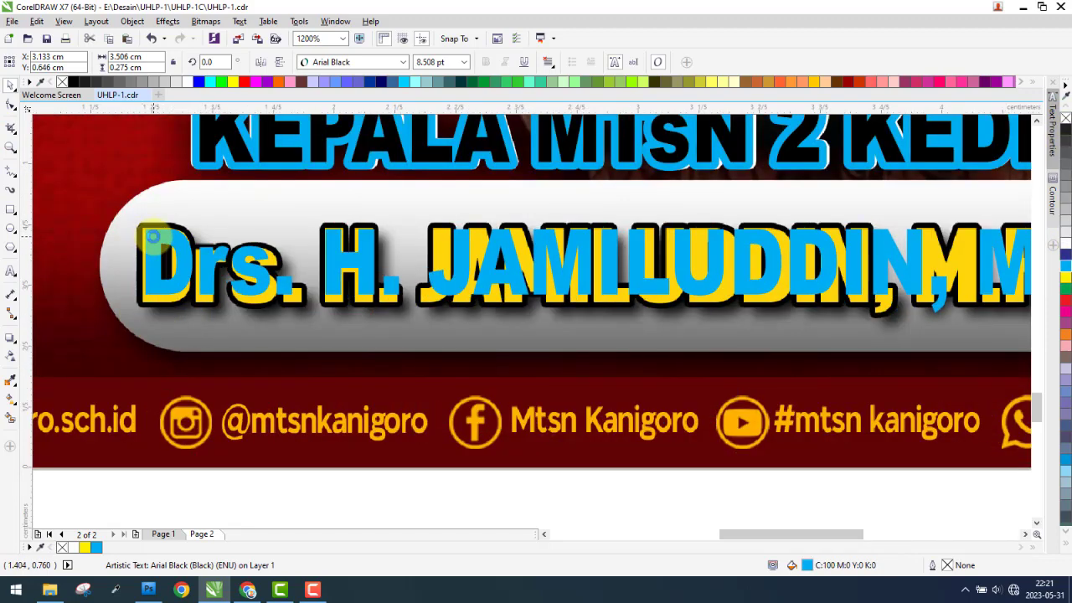
scroll(142, 235, up, 2)
scroll(141, 220, up, 2)
scroll(122, 215, up, 2)
scroll(119, 216, down, 8)
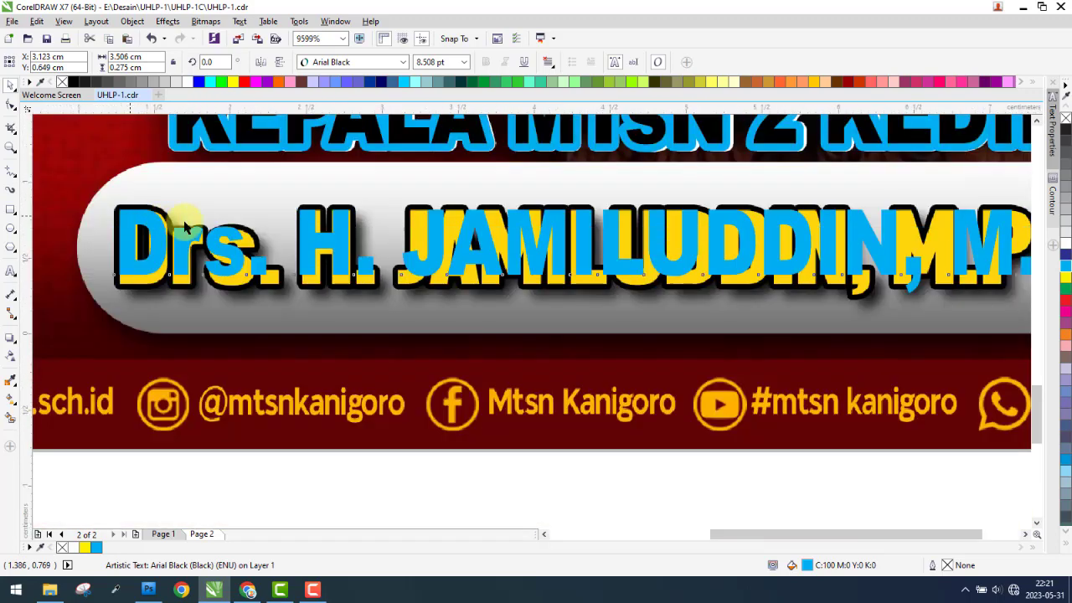
scroll(376, 222, down, 2)
scroll(660, 234, up, 3)
scroll(726, 236, up, 3)
drag(726, 236, 619, 249)
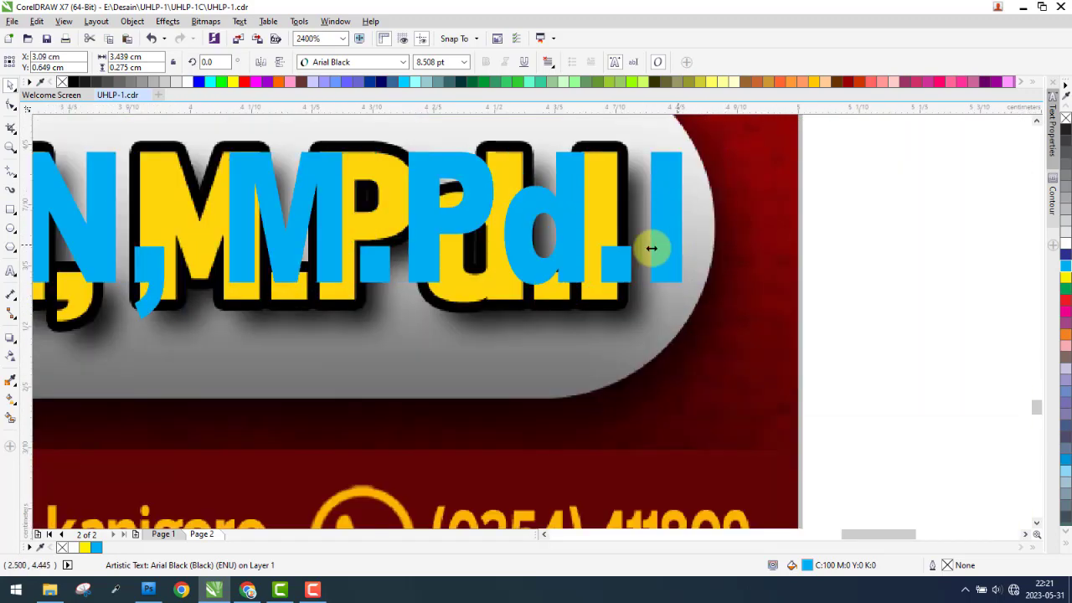
scroll(619, 250, down, 4)
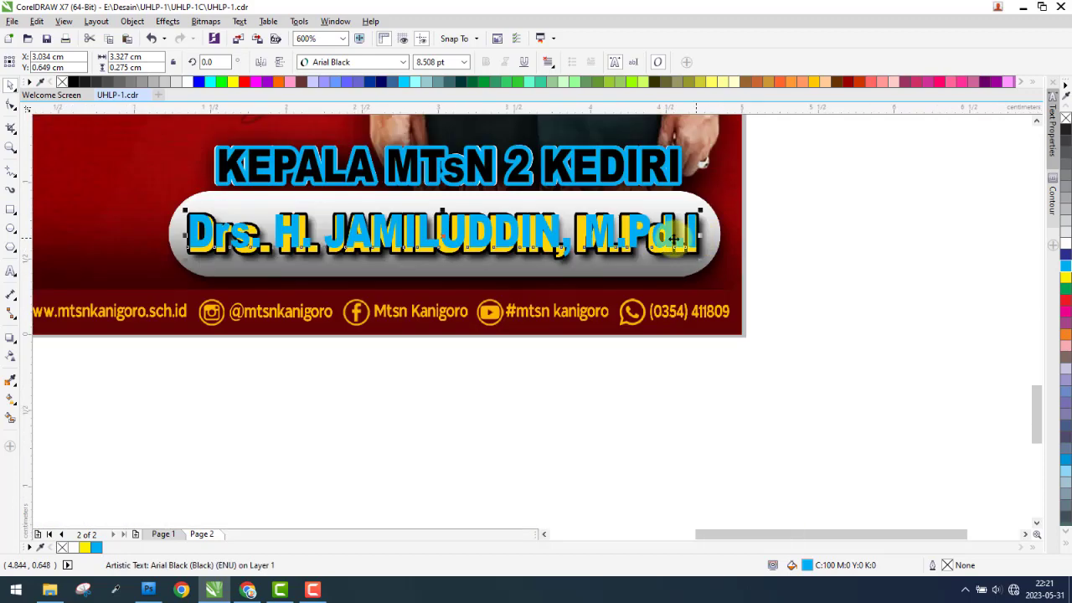
scroll(326, 226, up, 3)
drag(328, 217, 329, 307)
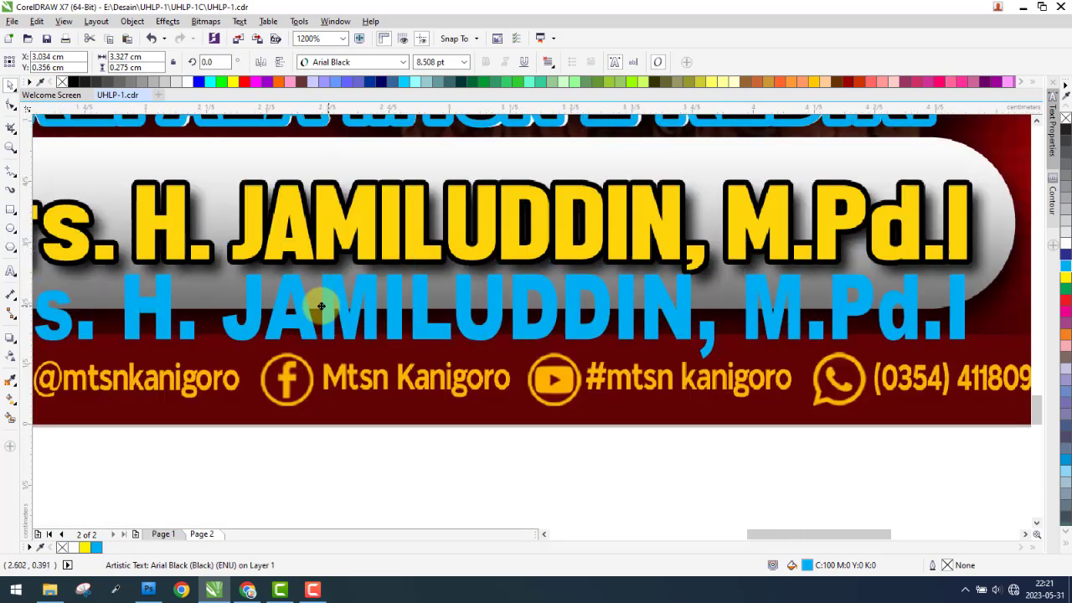
Set the cyan name text in Balibold and stretch it to match the original
click(369, 67)
text(Arial)
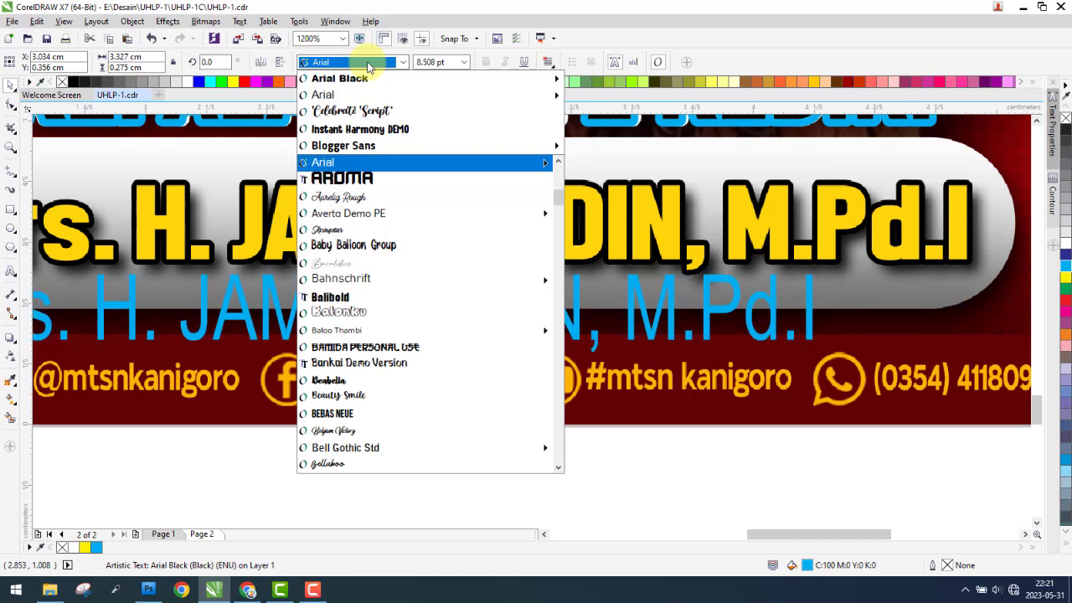
key(Down)
key(Down)
key(Down)
key(Down)
key(Down)
key(Down)
key(Return)
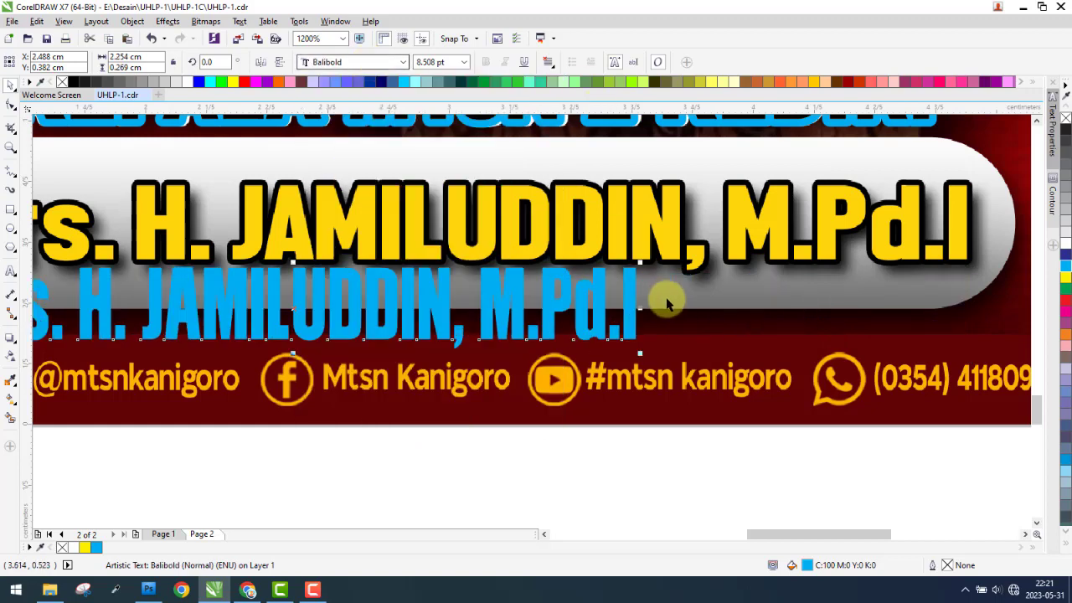
drag(641, 310, 861, 307)
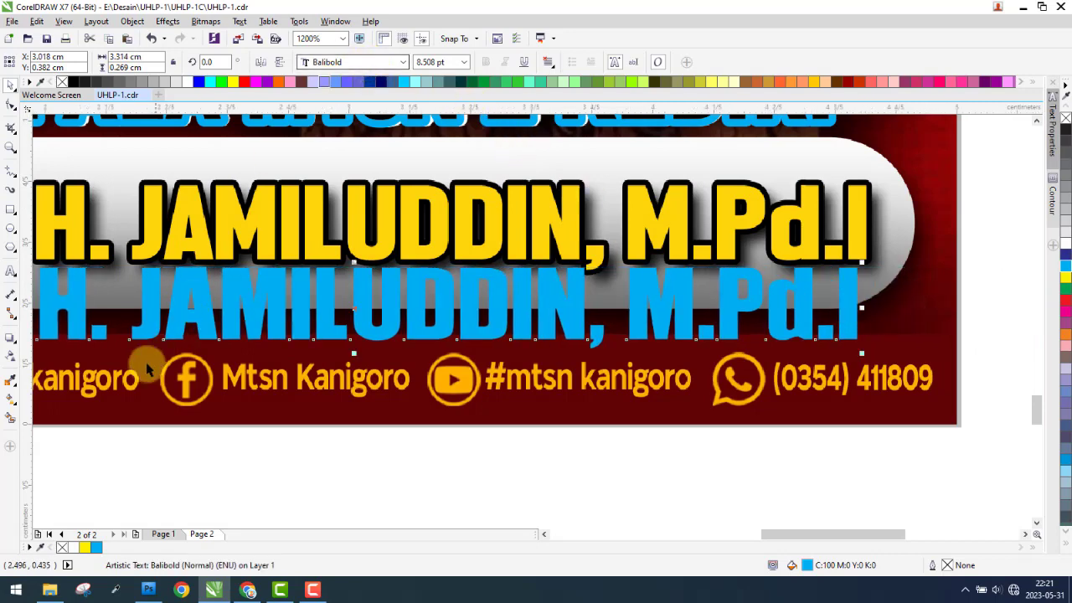
Open the Font folder in File Explorer and locate the GreatVibes-Regular font file
click(52, 591)
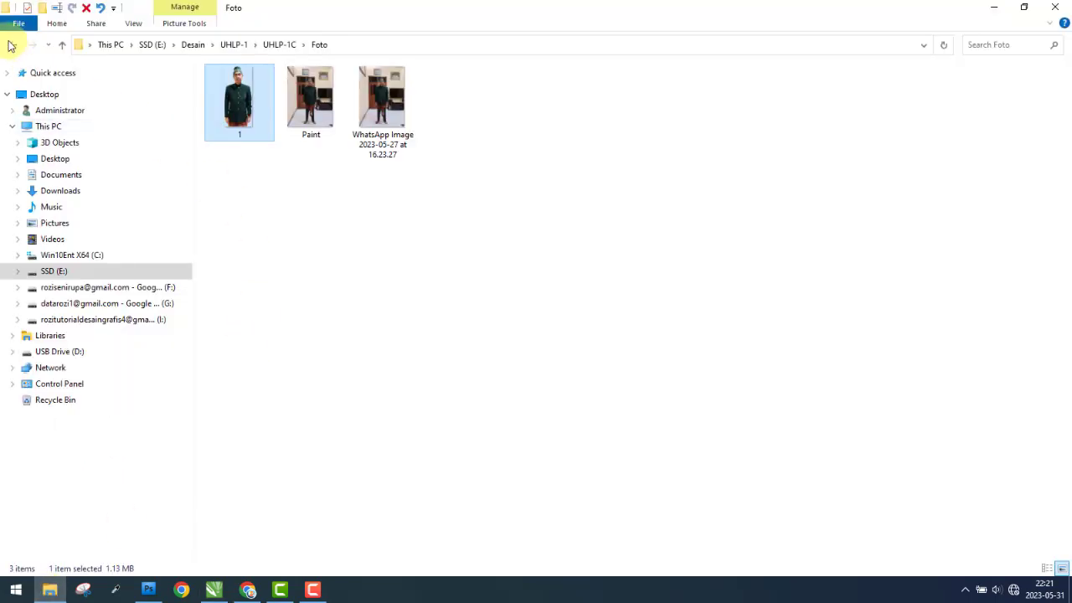
click(11, 44)
double_click(316, 113)
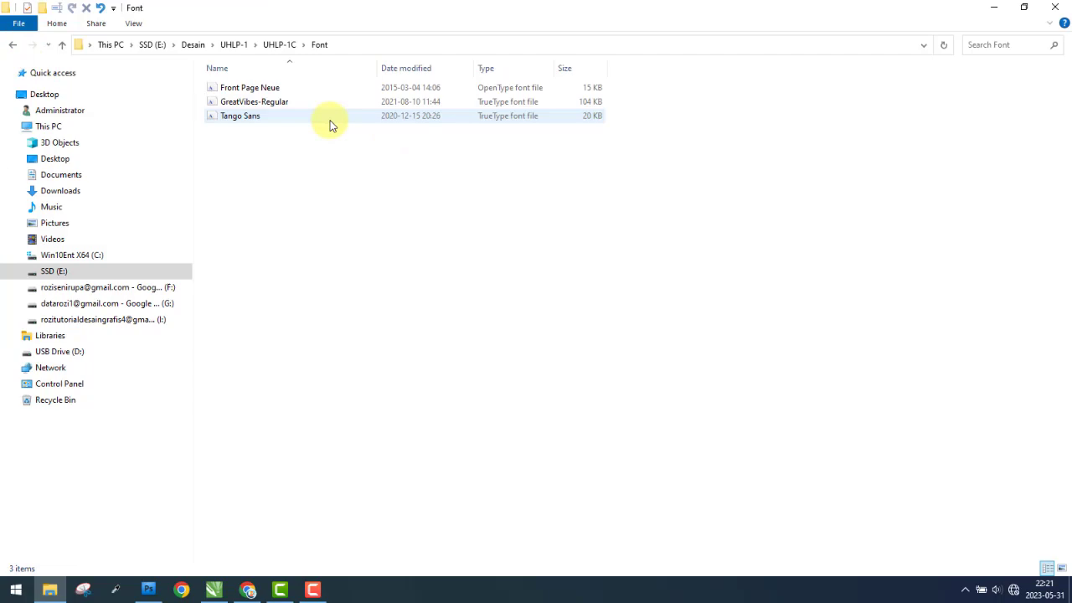
click(257, 119)
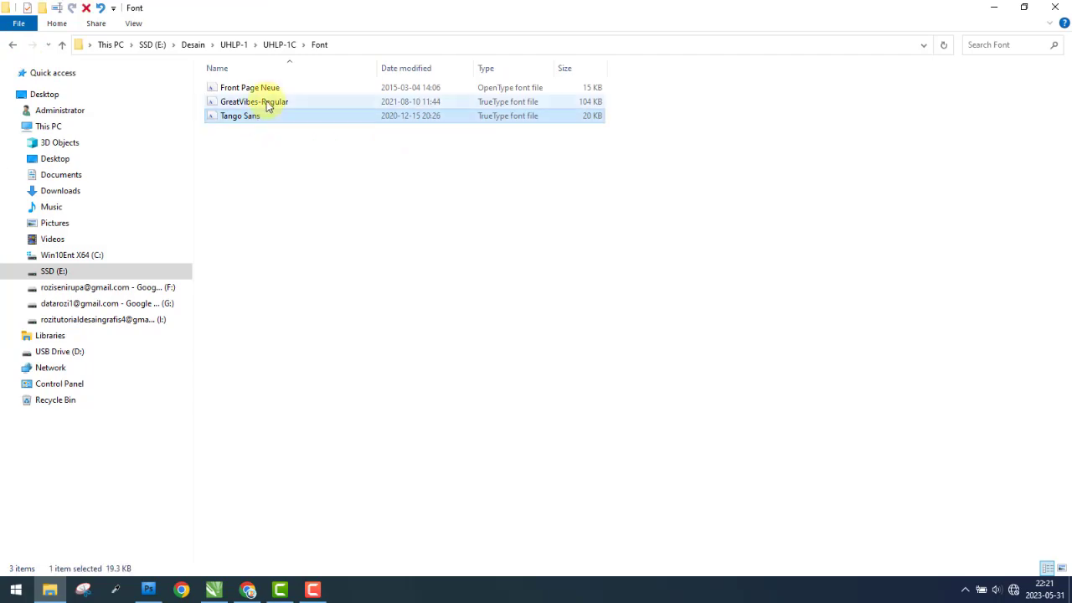
click(994, 13)
click(346, 63)
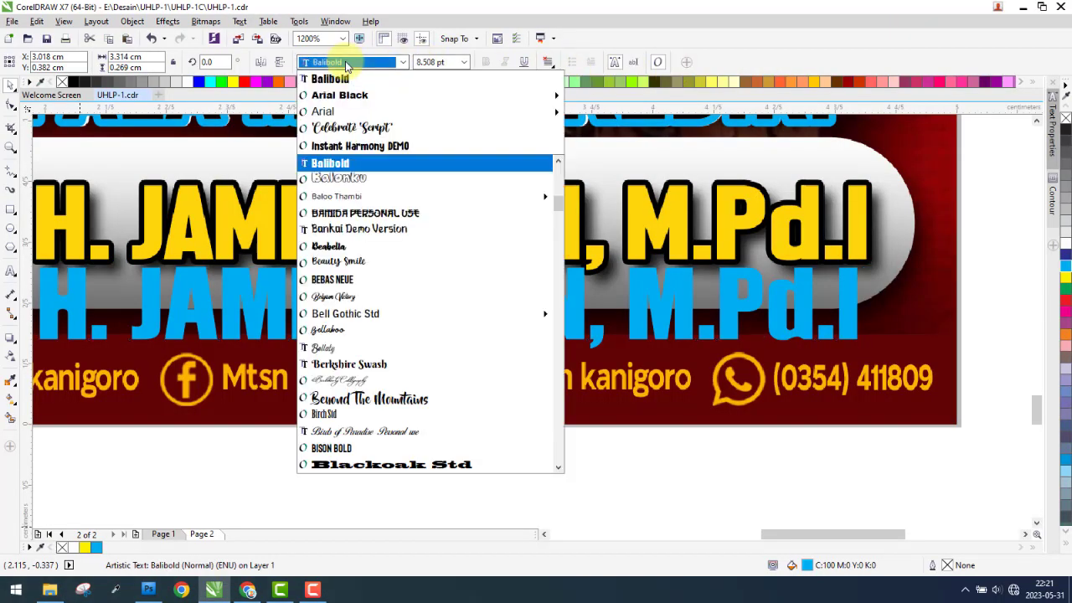
Set the blue name text in Front Page Neue and move it over the yellow name
text(front)
key(Return)
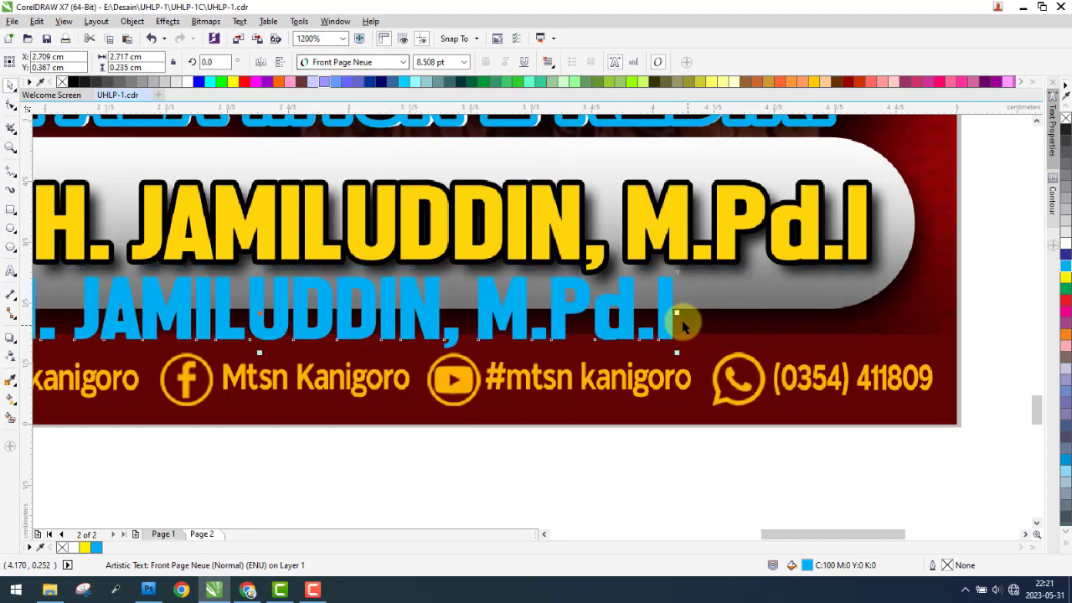
drag(682, 326, 746, 305)
scroll(505, 311, down, 1)
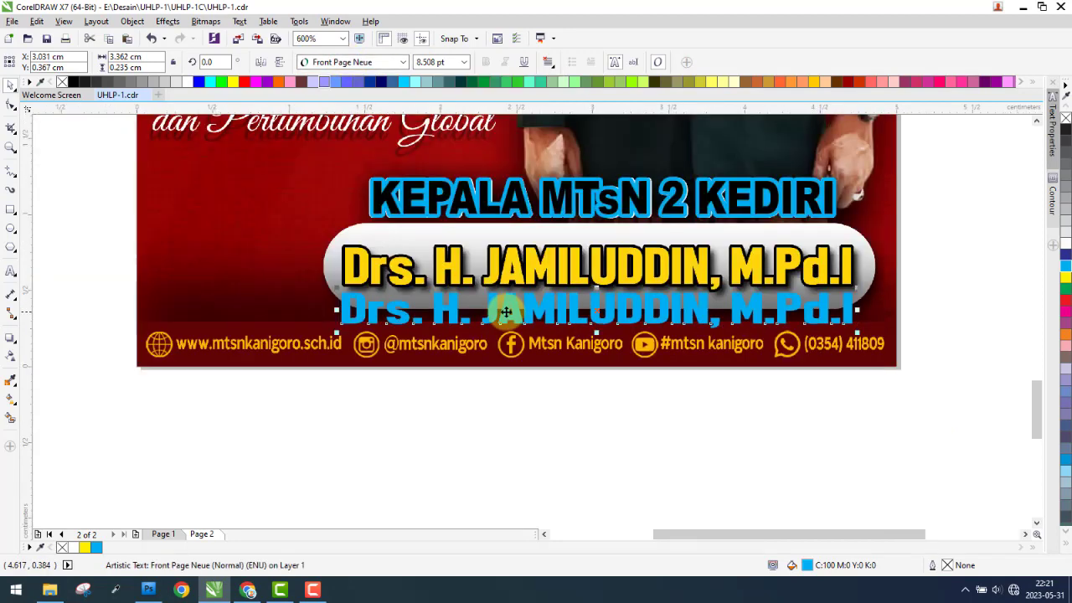
scroll(338, 279, up, 1)
drag(354, 313, 347, 213)
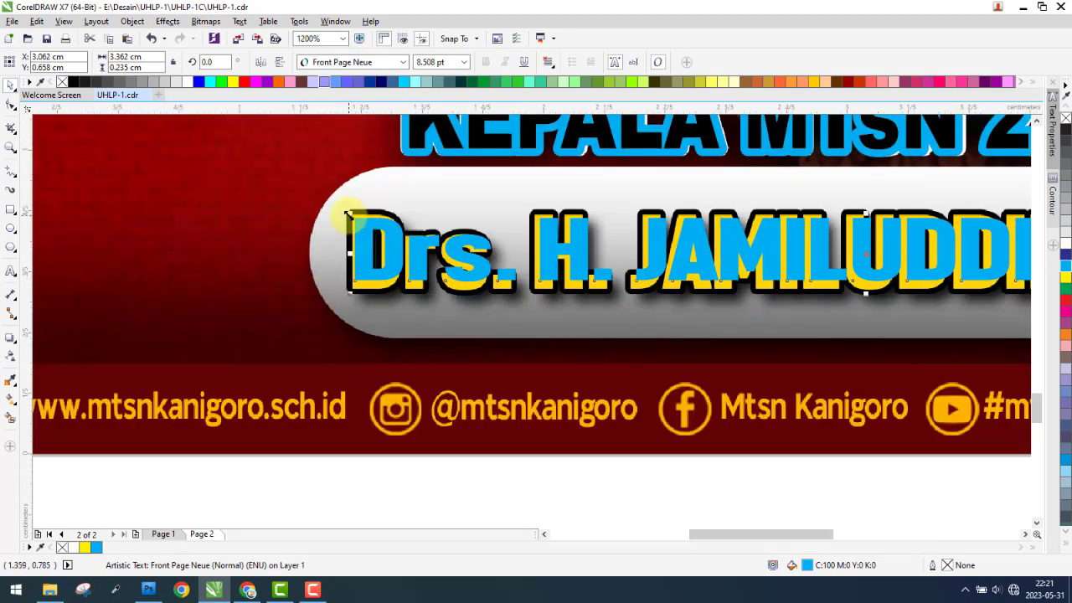
scroll(348, 213, up, 4)
drag(455, 306, 378, 250)
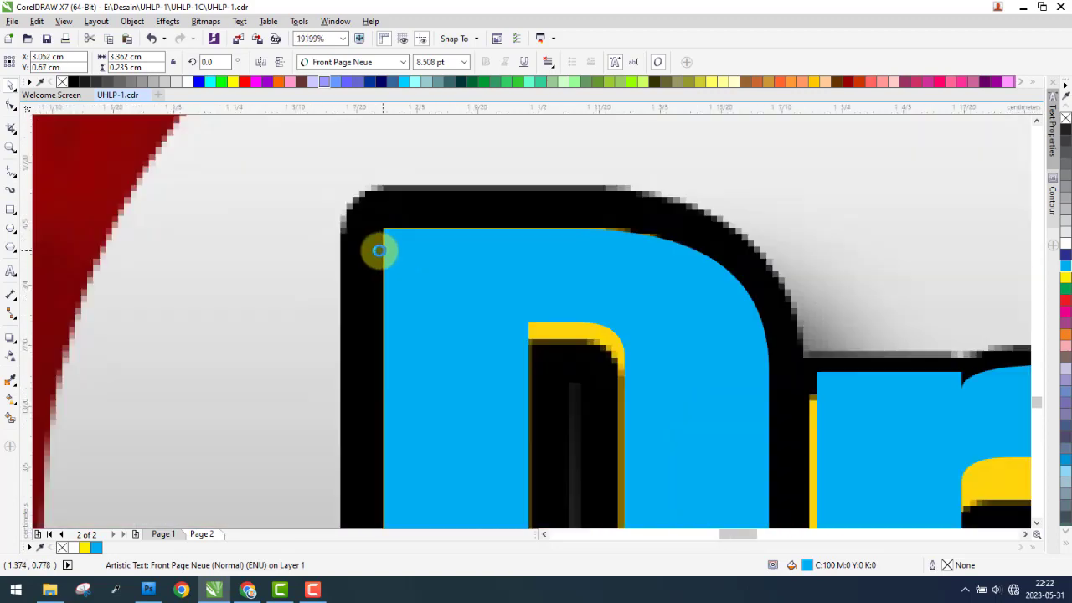
Resize the blue name to 10.13 pt to cover the yellow original and give it a red outline
scroll(379, 250, down, 5)
scroll(904, 266, up, 1)
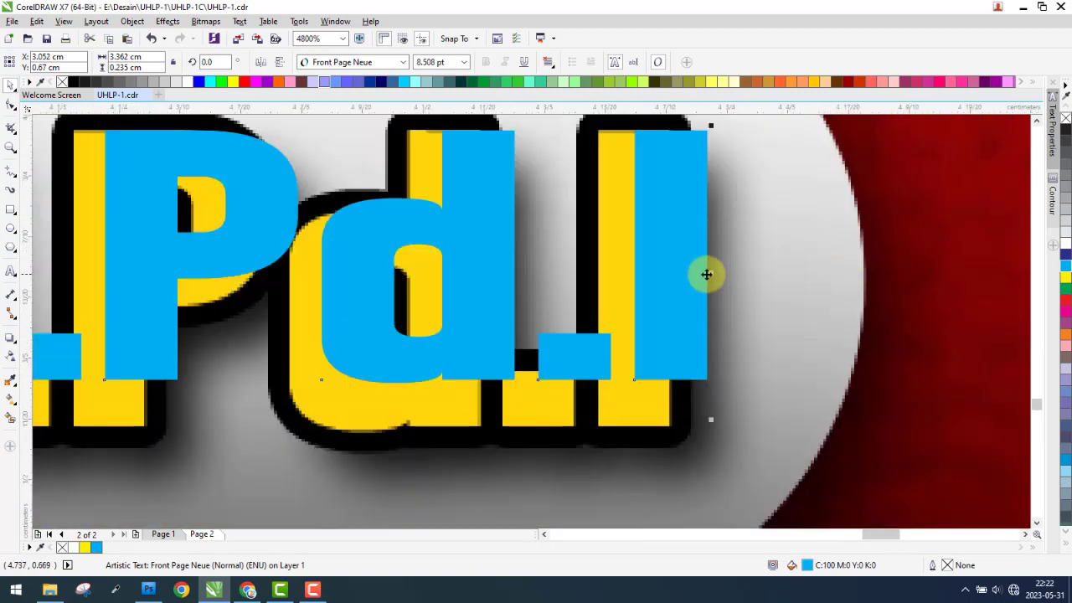
scroll(706, 273, up, 1)
drag(708, 273, 630, 320)
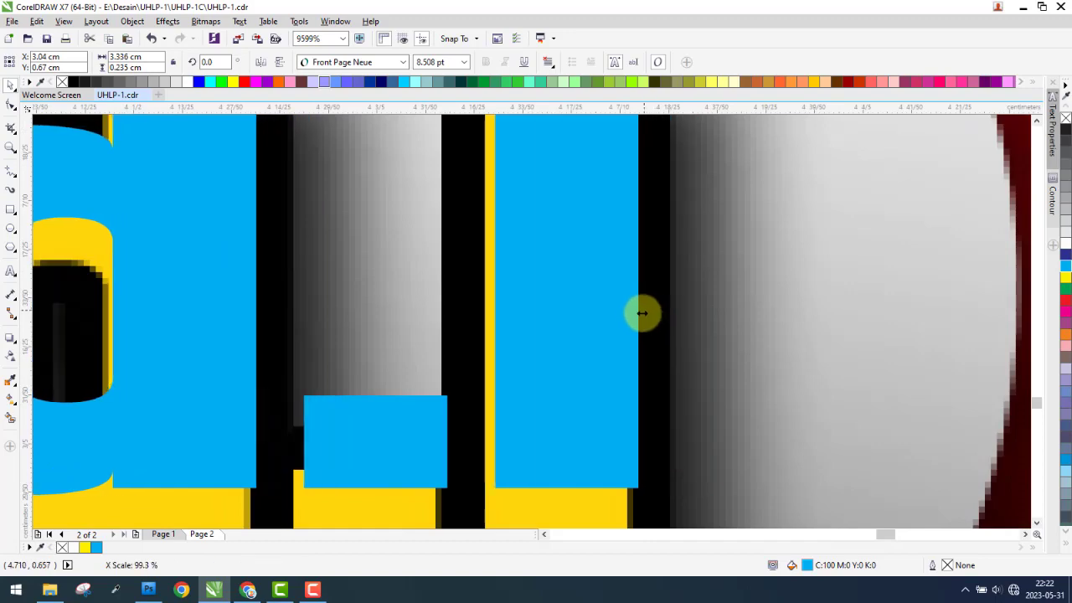
scroll(426, 311, down, 5)
scroll(407, 323, down, 1)
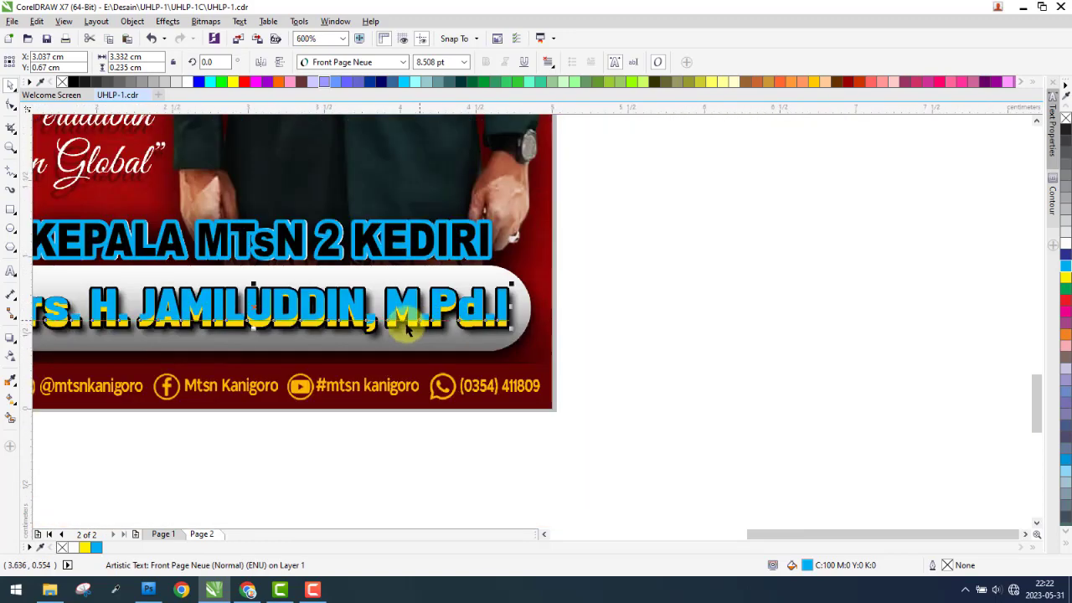
scroll(289, 341, up, 5)
drag(313, 341, 313, 393)
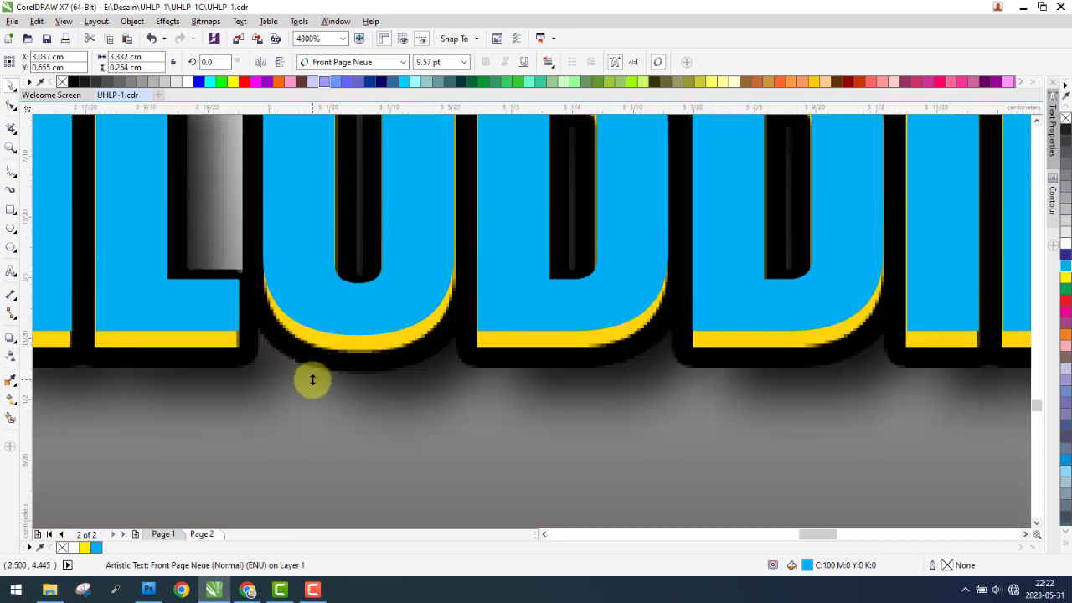
right_click(1066, 300)
Try red outline widths of 3, 10 and 7 px, settling on 6 px
double_click(947, 567)
text(3)
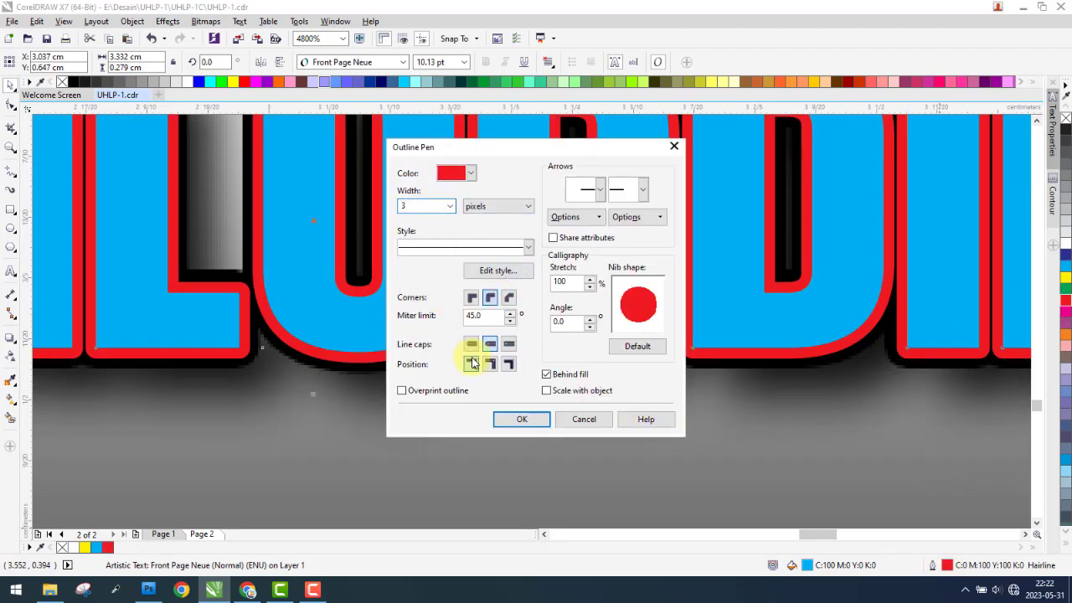
click(525, 419)
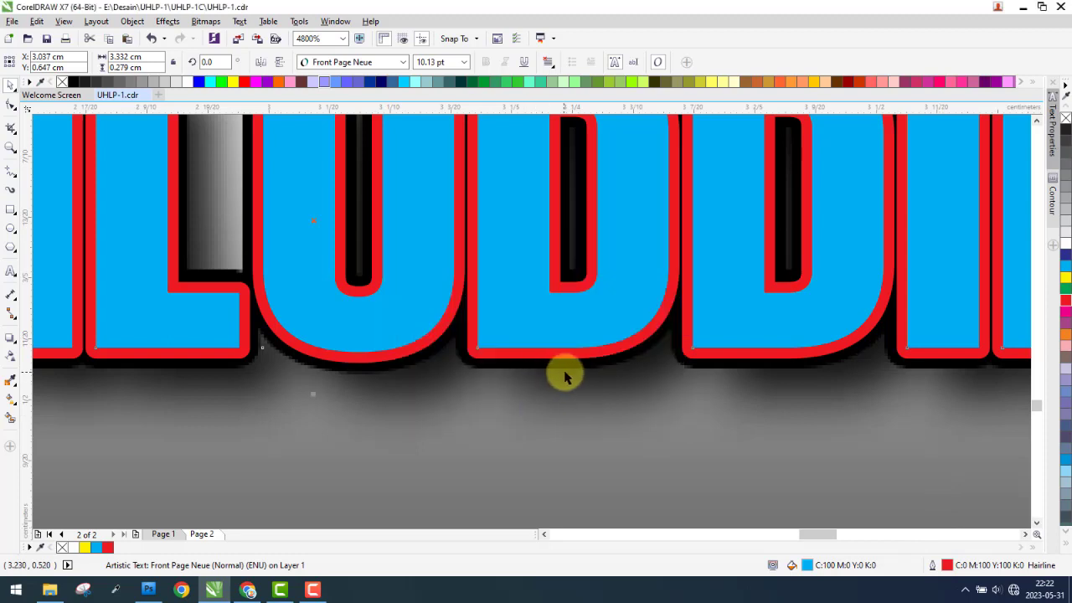
double_click(946, 566)
text(10)
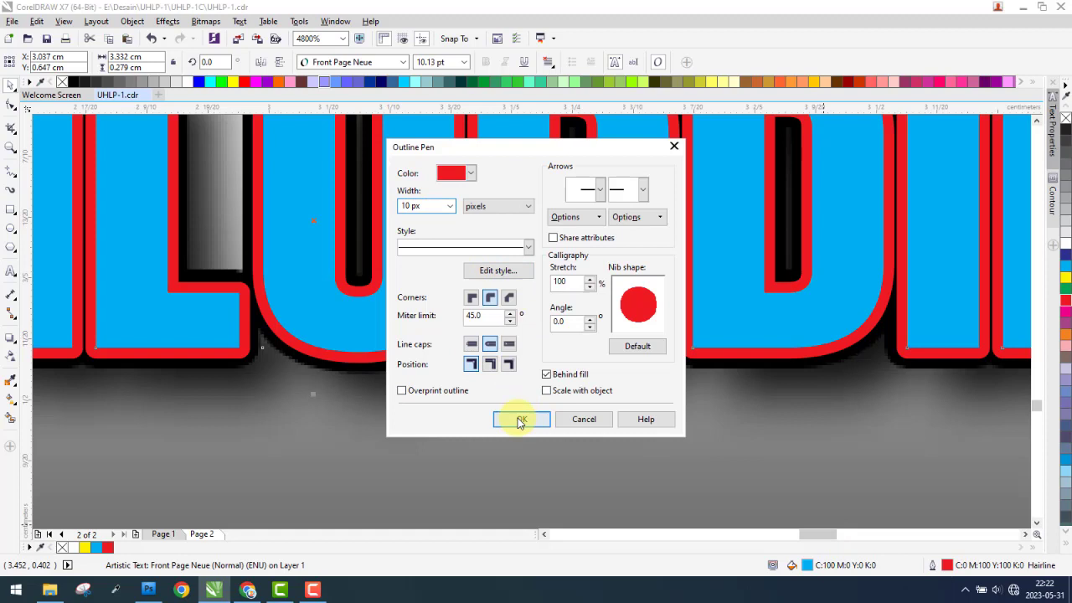
click(521, 419)
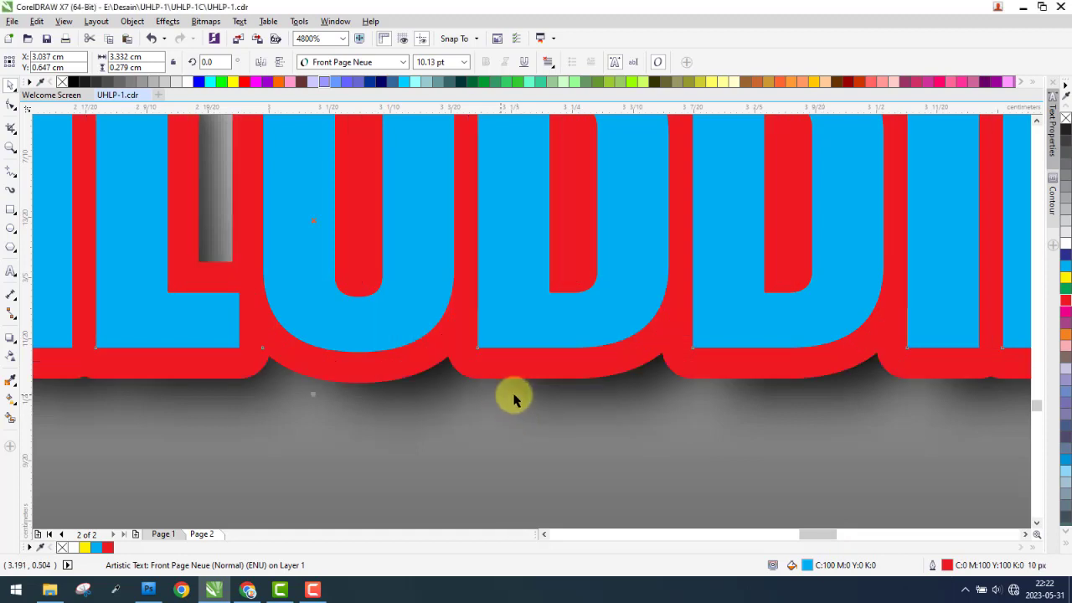
double_click(947, 566)
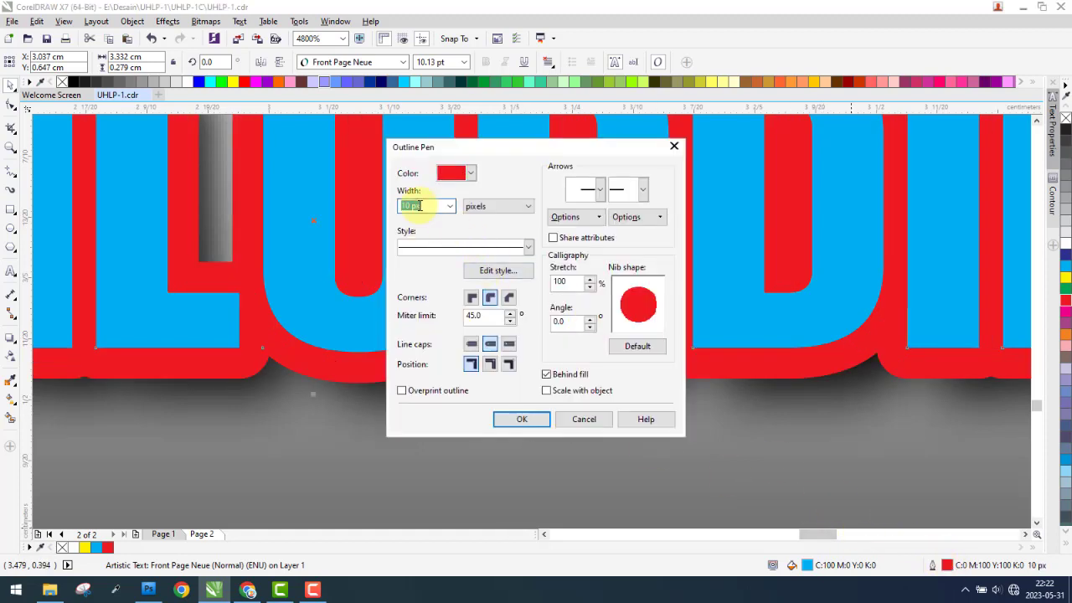
key(Return)
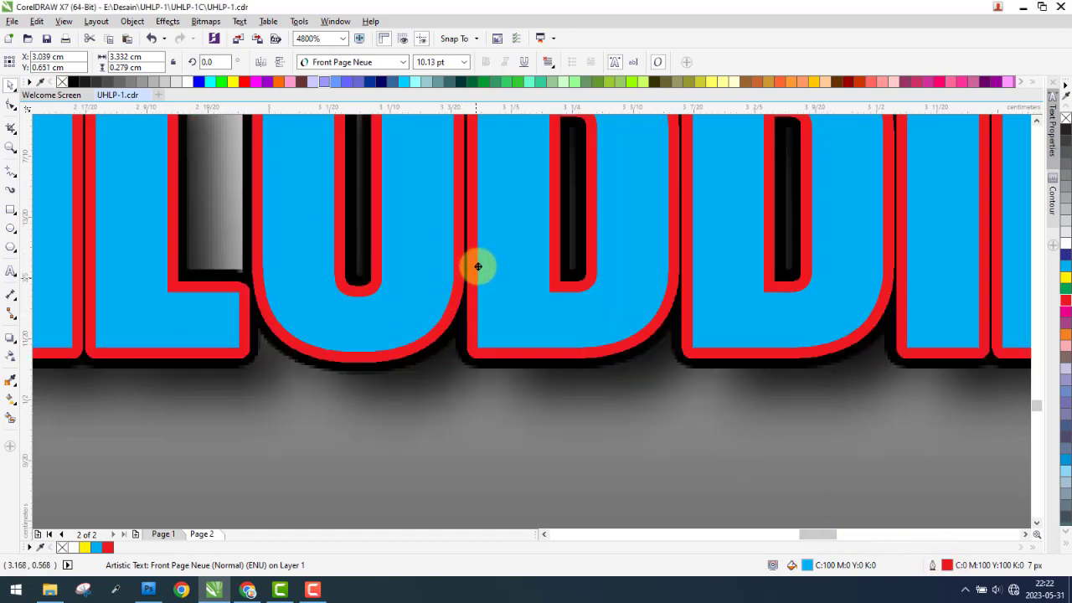
double_click(947, 568)
text(6)
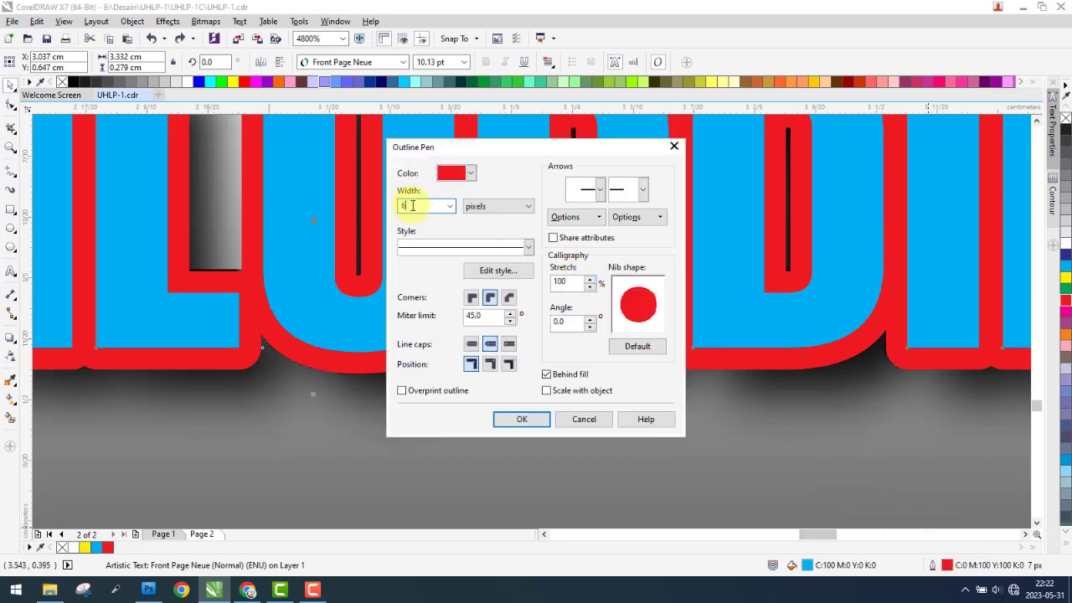
key(Return)
scroll(425, 271, down, 3)
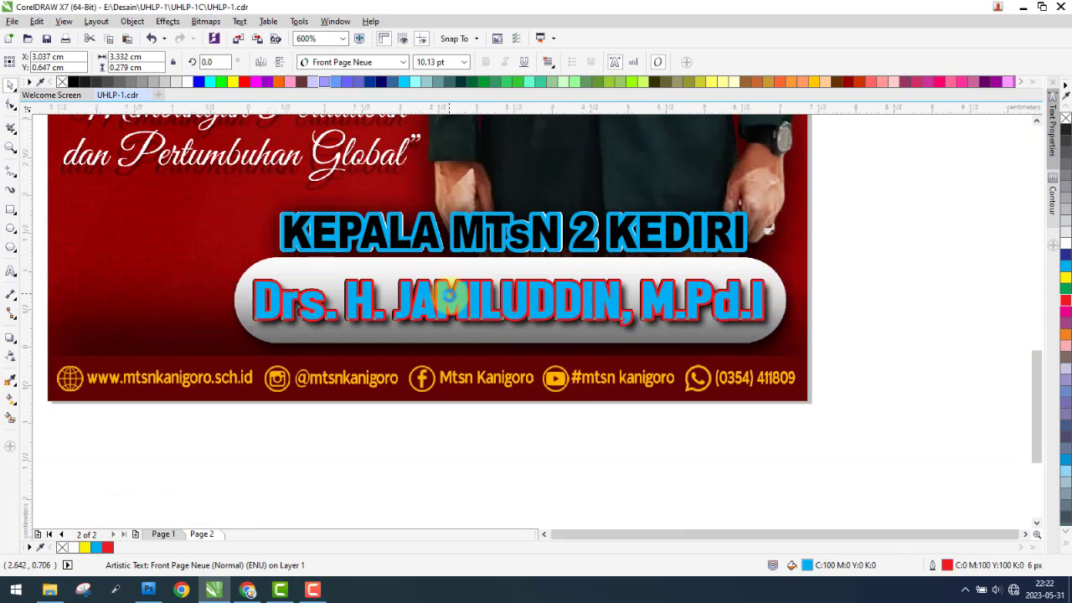
Shift the poster image slightly left and fill the retyped KEPALA heading with green sampled from the original
scroll(453, 295, down, 2)
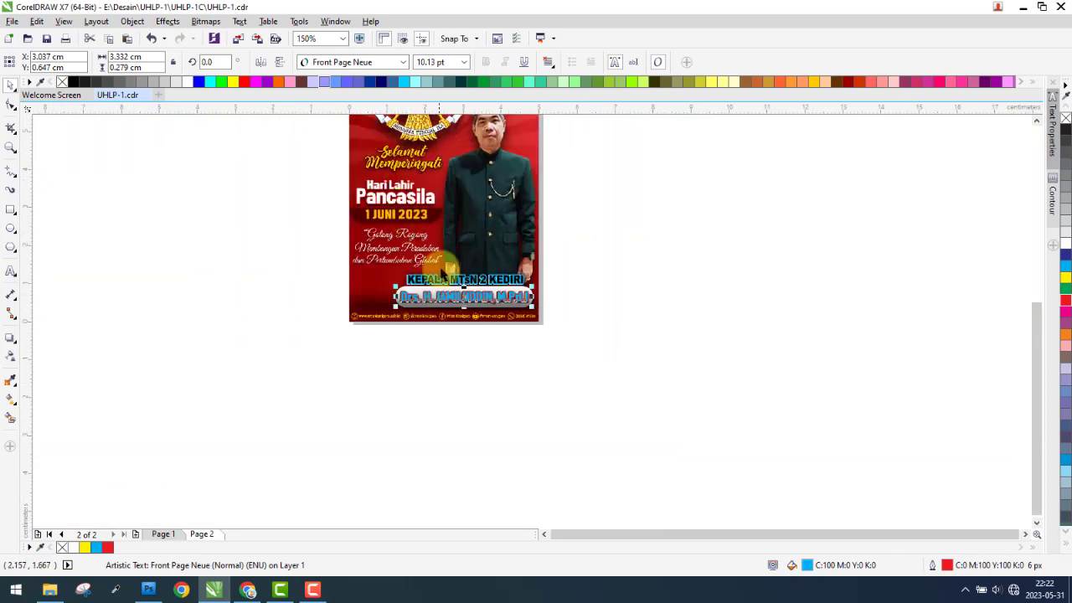
scroll(388, 295, up, 1)
drag(294, 285, 260, 285)
scroll(360, 282, up, 3)
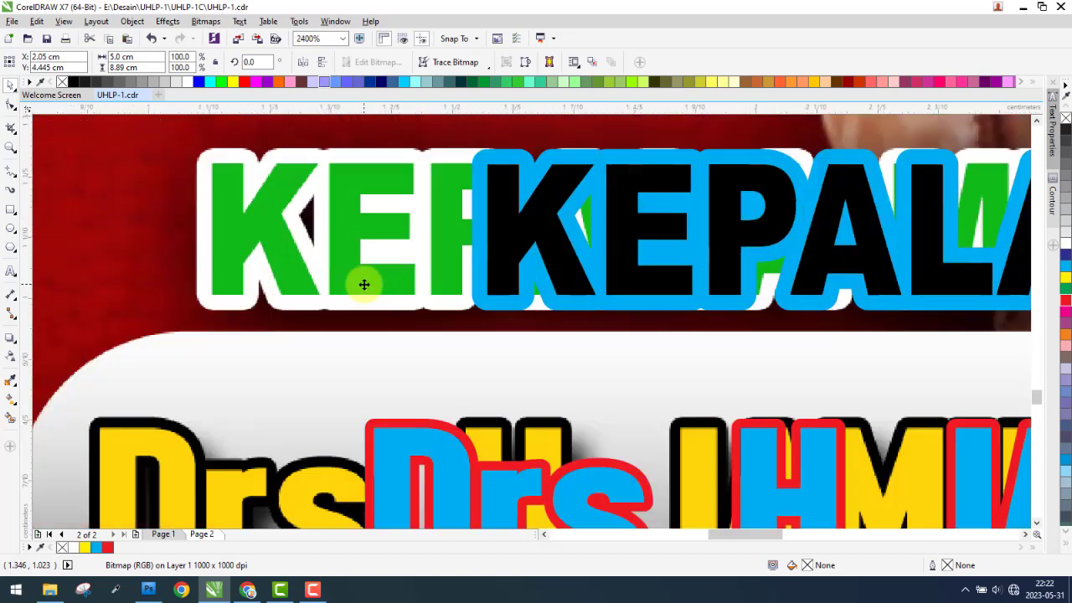
click(11, 383)
click(247, 223)
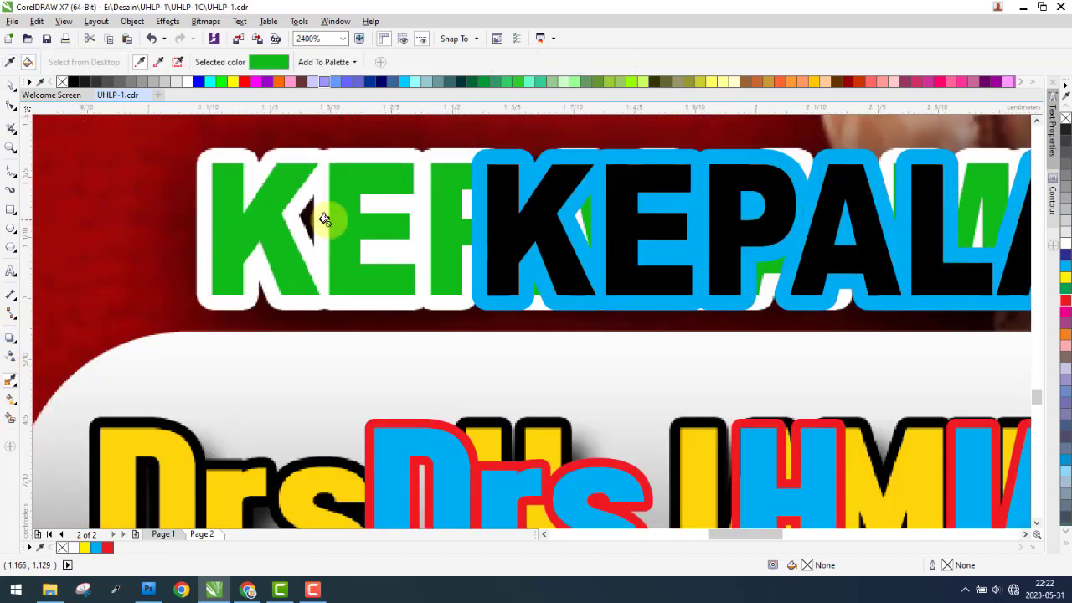
click(503, 215)
click(11, 85)
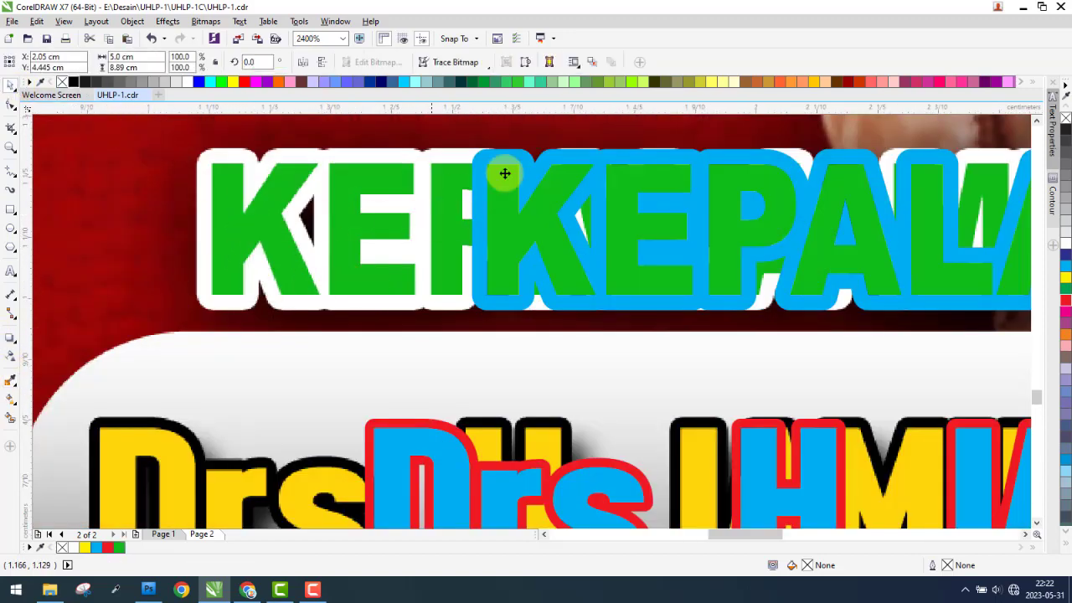
click(713, 184)
Give the retyped name a black outline and fill it with yellow sampled from the original name
click(536, 232)
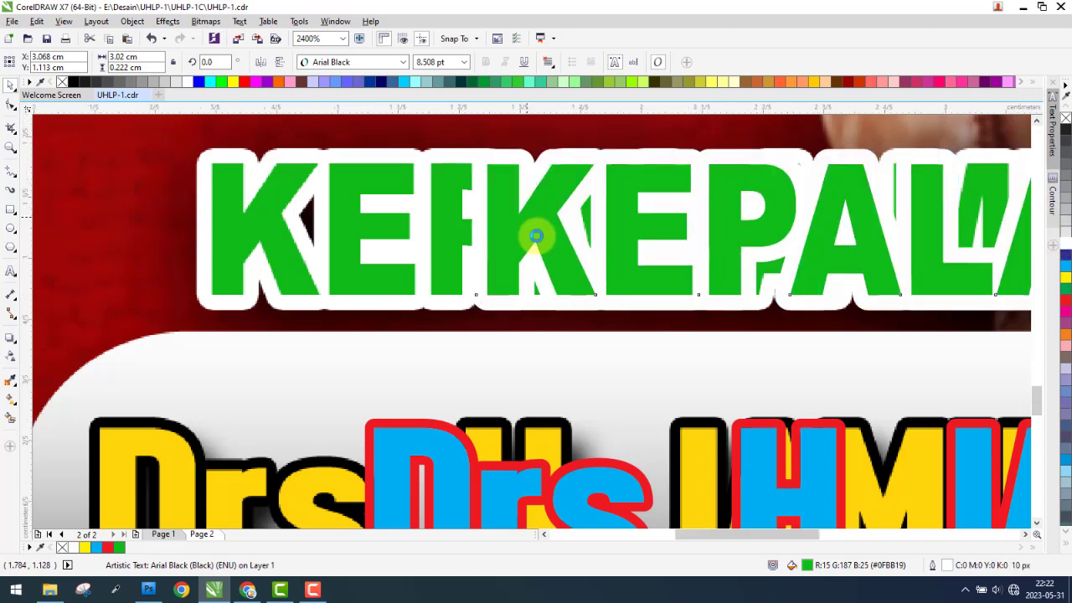
scroll(438, 412, down, 3)
scroll(488, 354, up, 4)
click(489, 355)
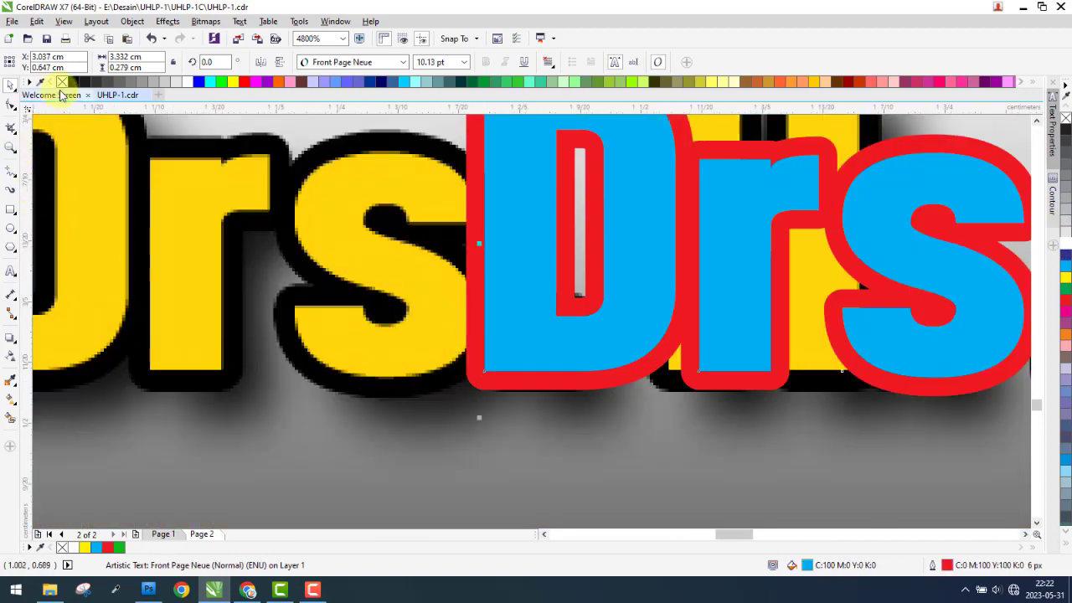
right_click(73, 82)
click(10, 381)
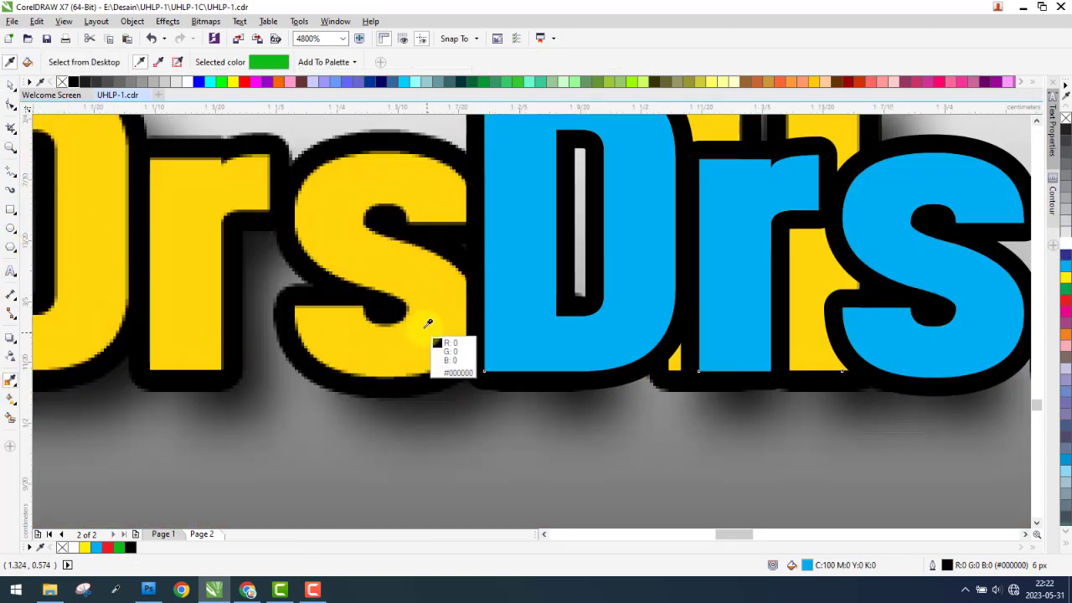
click(423, 327)
click(531, 328)
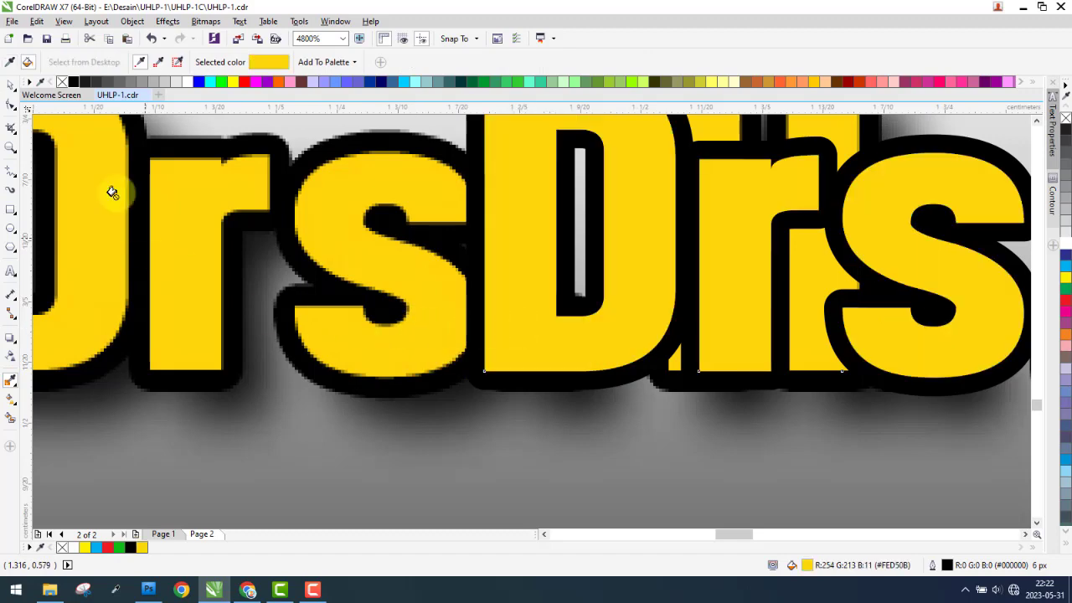
click(10, 86)
scroll(469, 318, down, 5)
click(227, 302)
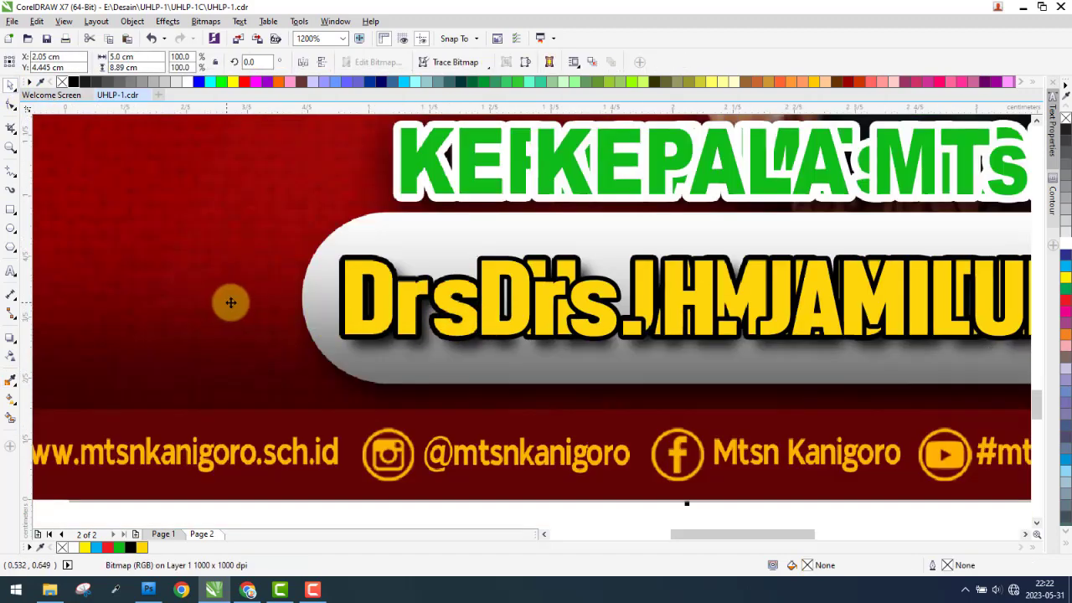
scroll(486, 331, up, 1)
scroll(503, 339, down, 2)
scroll(620, 352, down, 1)
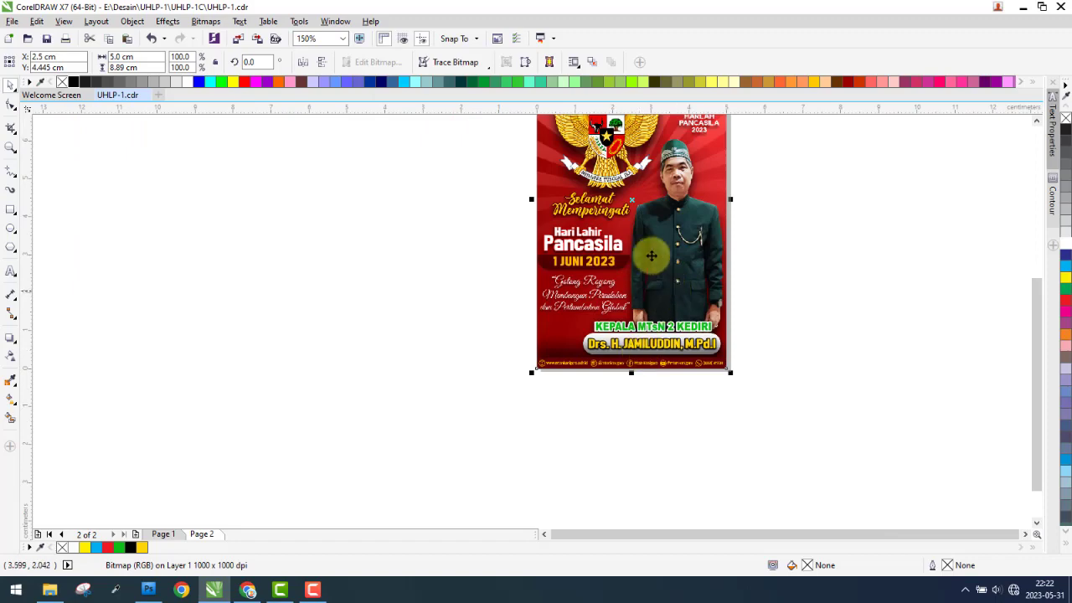
Duplicate the name text and retype the copy as 'Hari lahir'
mouse_move(649, 344)
mouse_down()
mouse_move(611, 249)
mouse_move(596, 251)
mouse_up()
scroll(597, 255, up, 2)
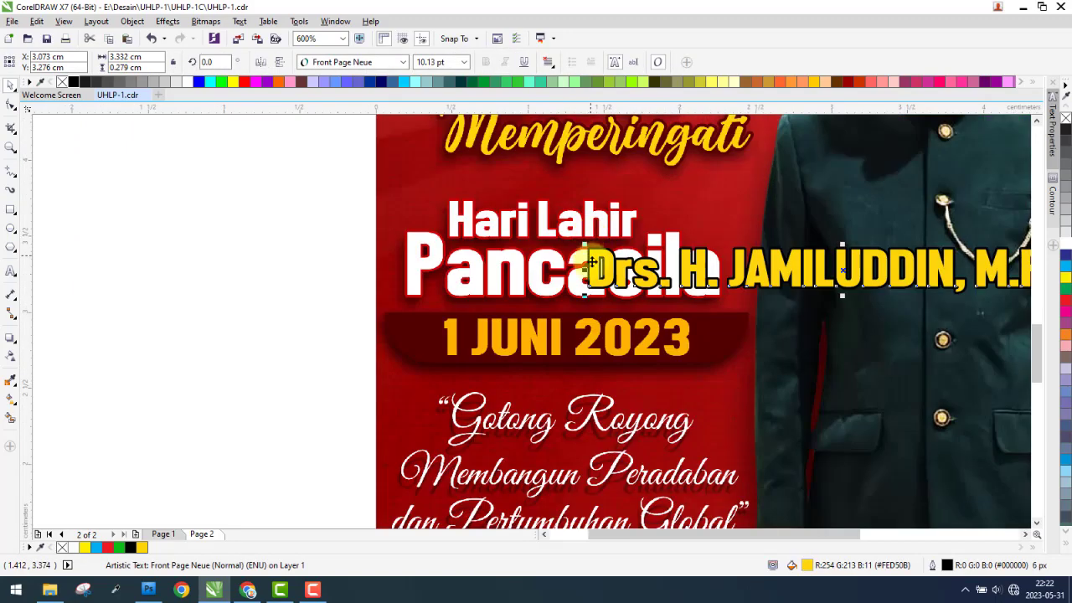
double_click(593, 267)
key(ctrl+a)
text(Ha)
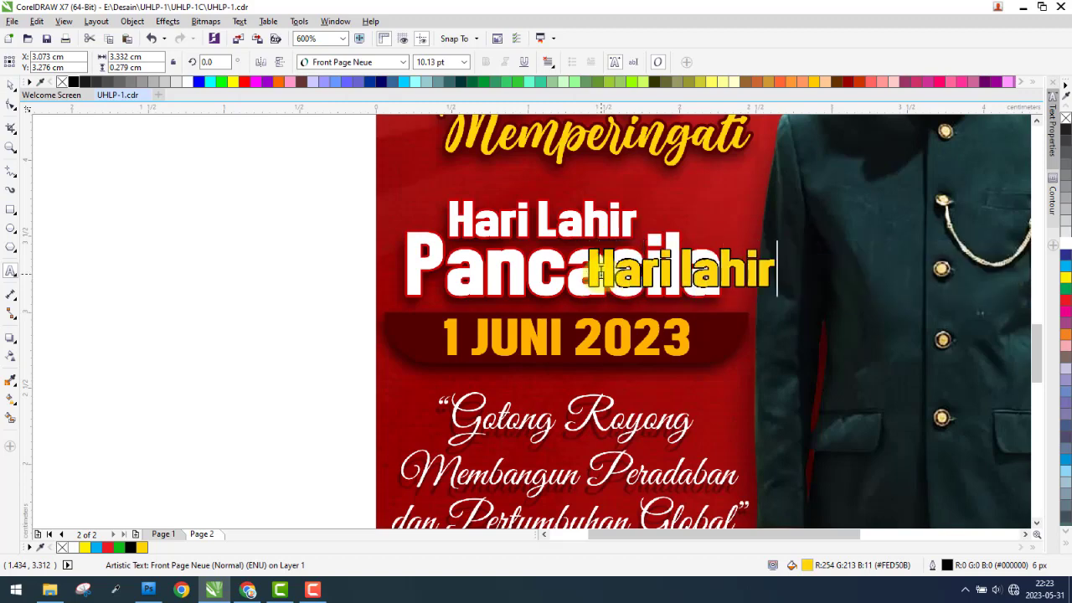
click(45, 143)
Remove the text's outline, fill it cyan, and align it over the white Hari Lahir title
right_click(123, 82)
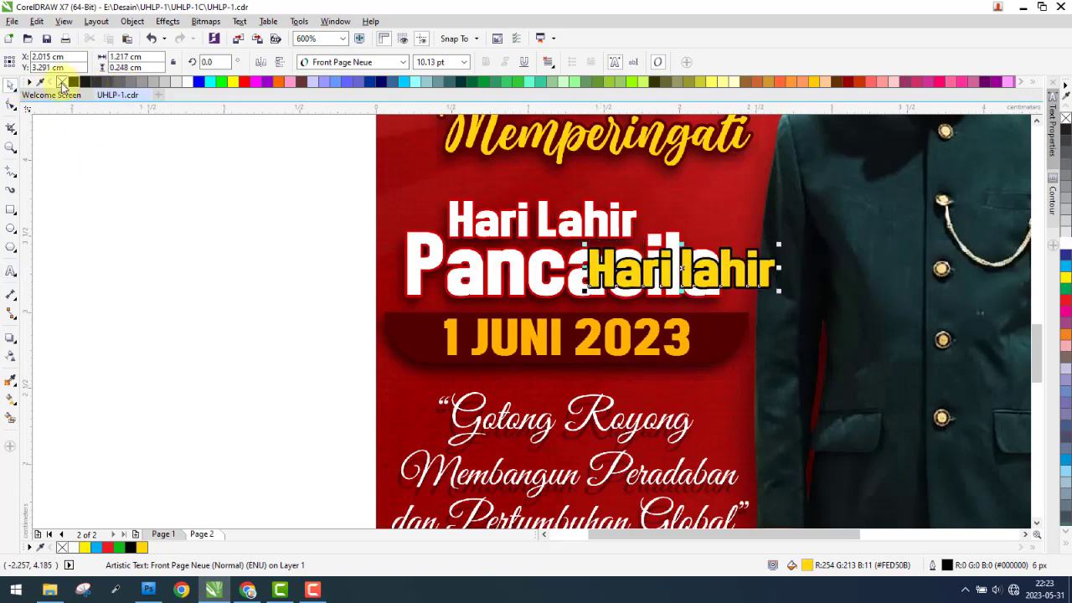
right_click(192, 87)
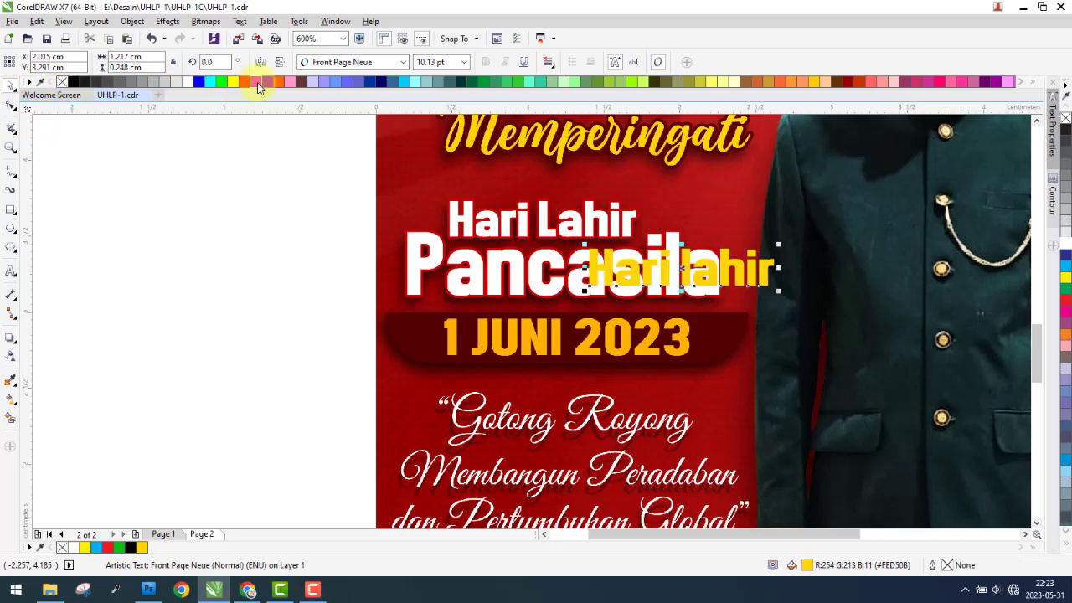
click(255, 82)
scroll(610, 273, up, 1)
drag(638, 271, 346, 140)
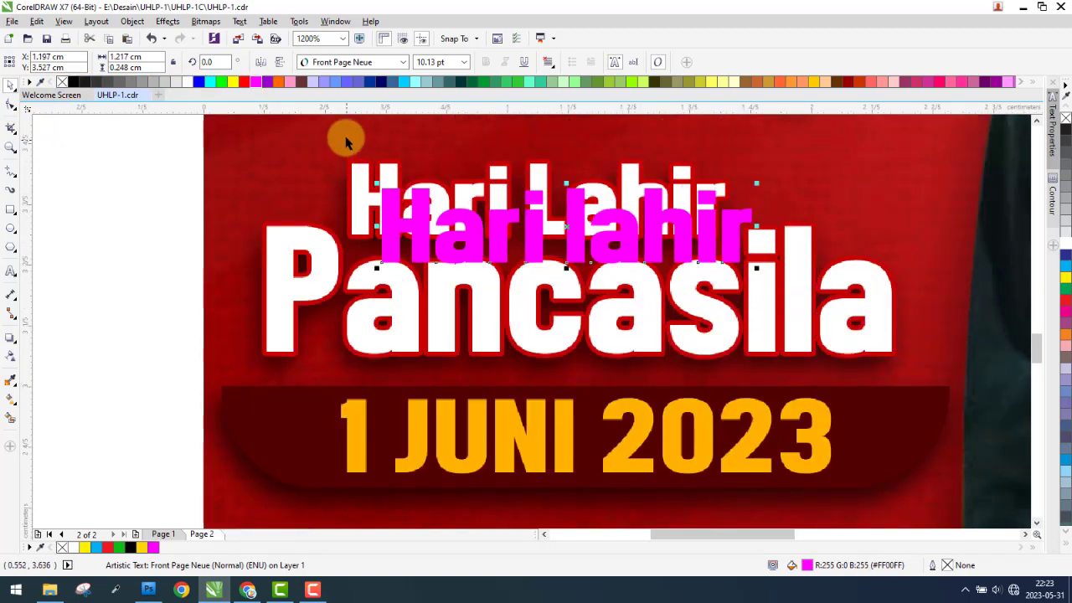
click(405, 81)
scroll(359, 153, up, 2)
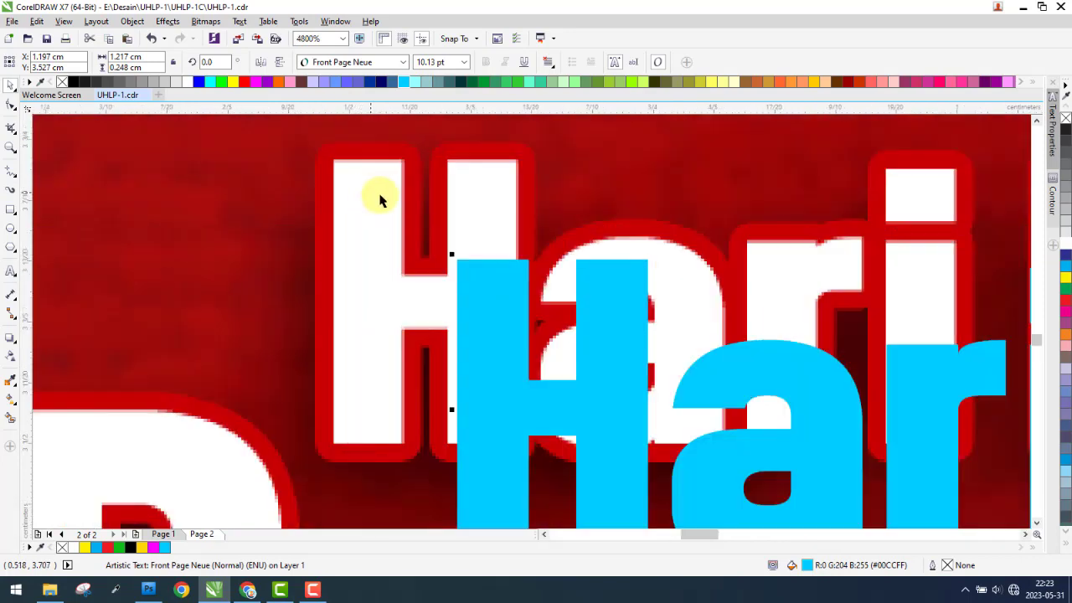
drag(476, 284, 350, 184)
Stretch the text slightly wider and shorter to match the original title
scroll(435, 227, down, 1)
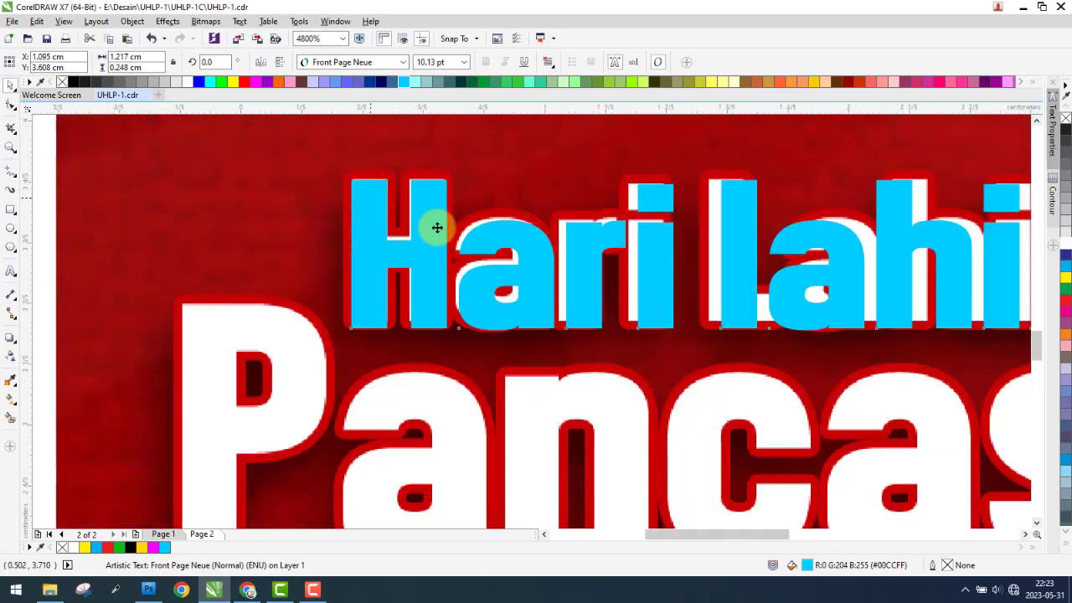
scroll(745, 239, down, 1)
scroll(767, 262, up, 1)
scroll(771, 241, up, 1)
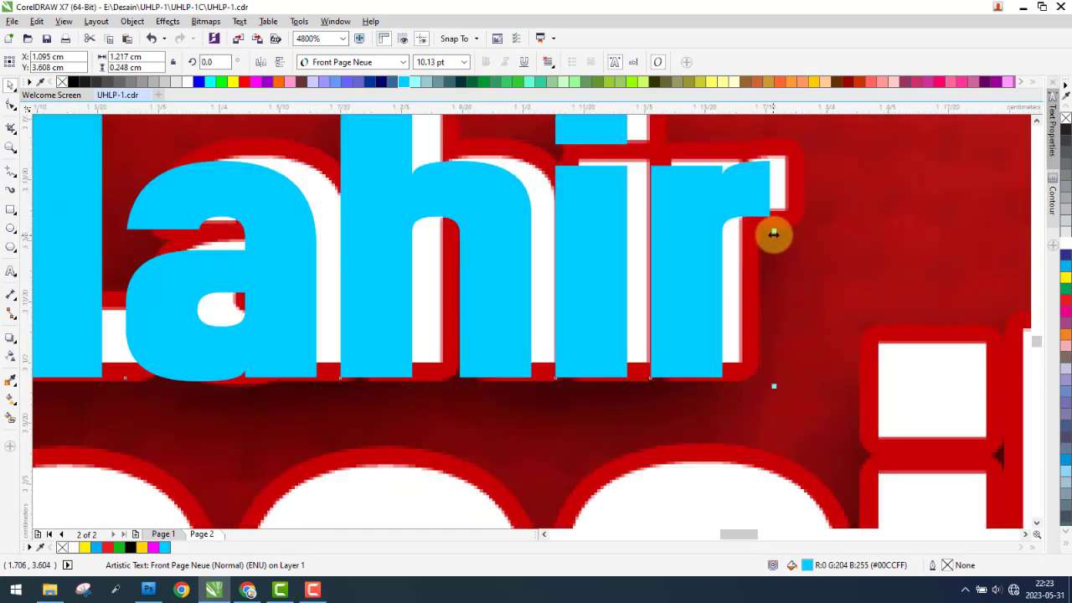
drag(782, 232, 790, 223)
scroll(790, 223, down, 1)
scroll(756, 254, down, 1)
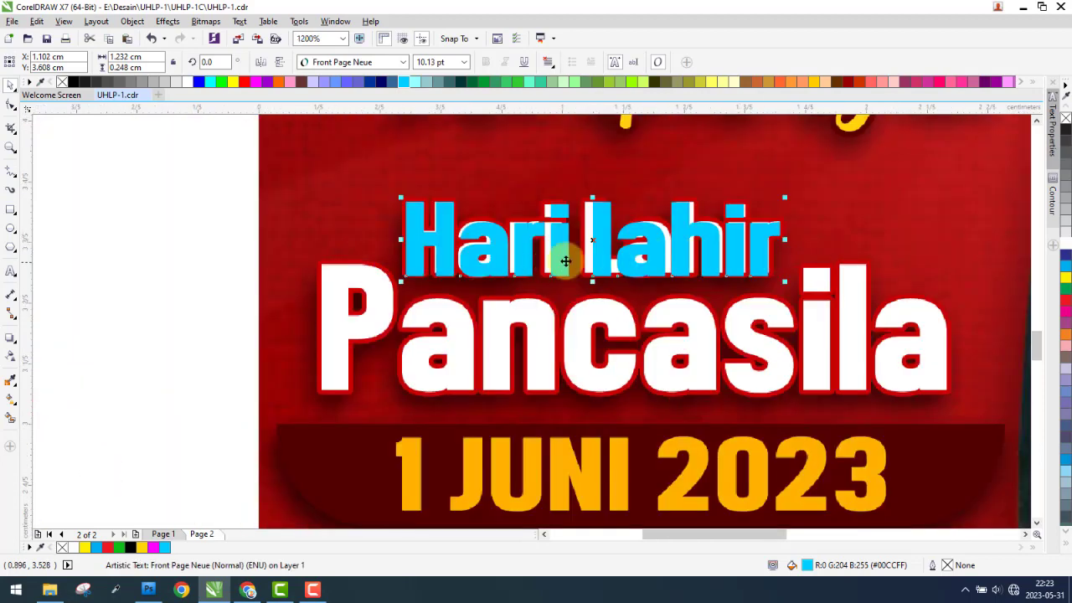
scroll(555, 246, up, 3)
drag(597, 239, 597, 211)
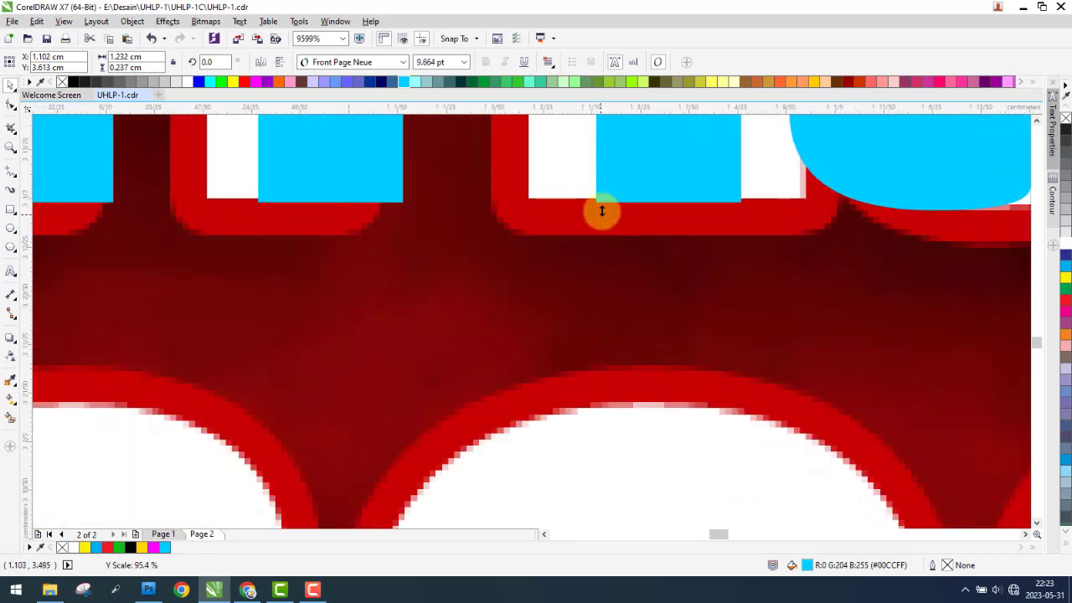
scroll(594, 220, down, 3)
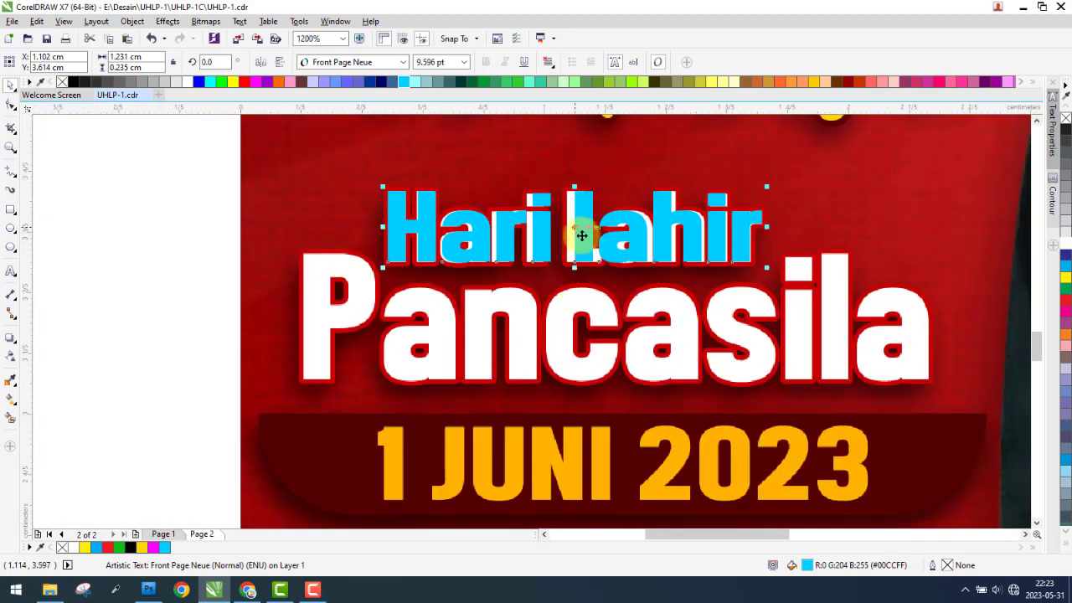
Capitalise 'lahir' to 'Lahir', narrow the text to 9.596 pt width, and place a copy over Pancasila
double_click(584, 248)
key(shift+Left)
text(L)
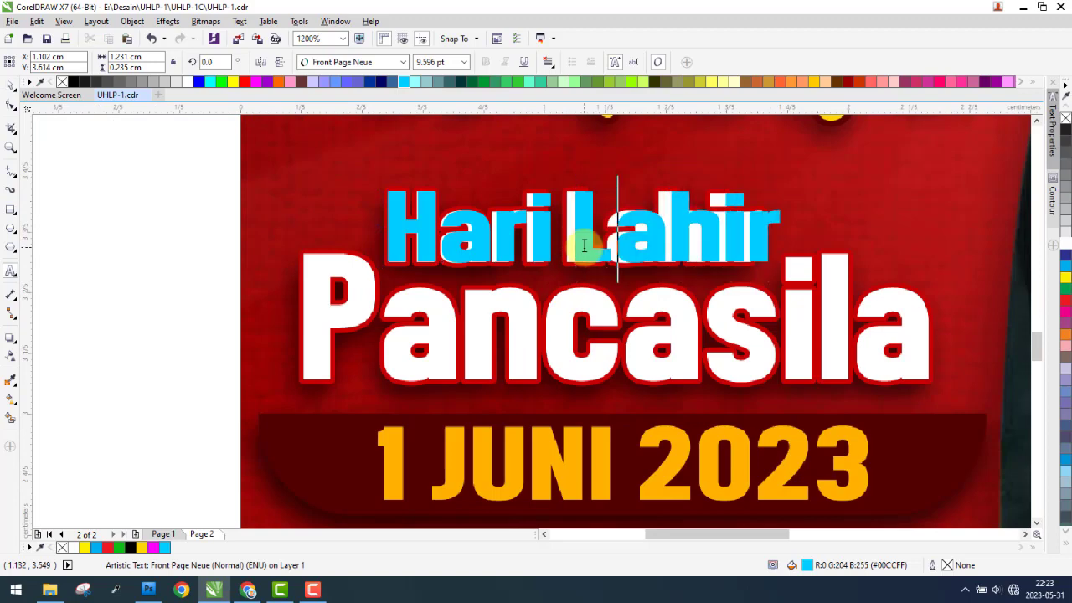
scroll(787, 219, up, 1)
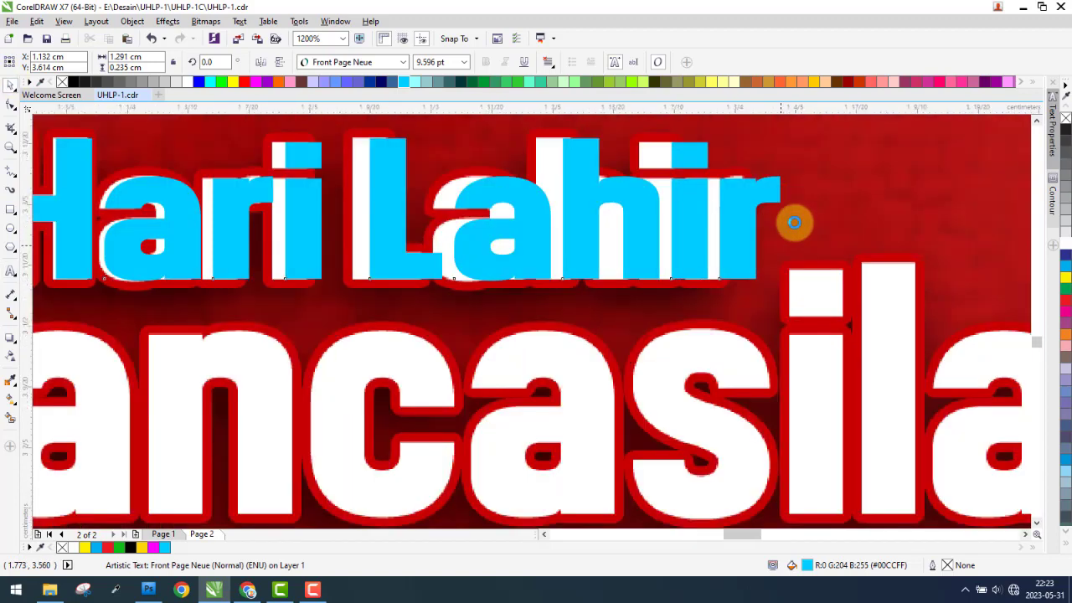
scroll(779, 201, up, 1)
drag(773, 188, 641, 242)
scroll(502, 285, down, 2)
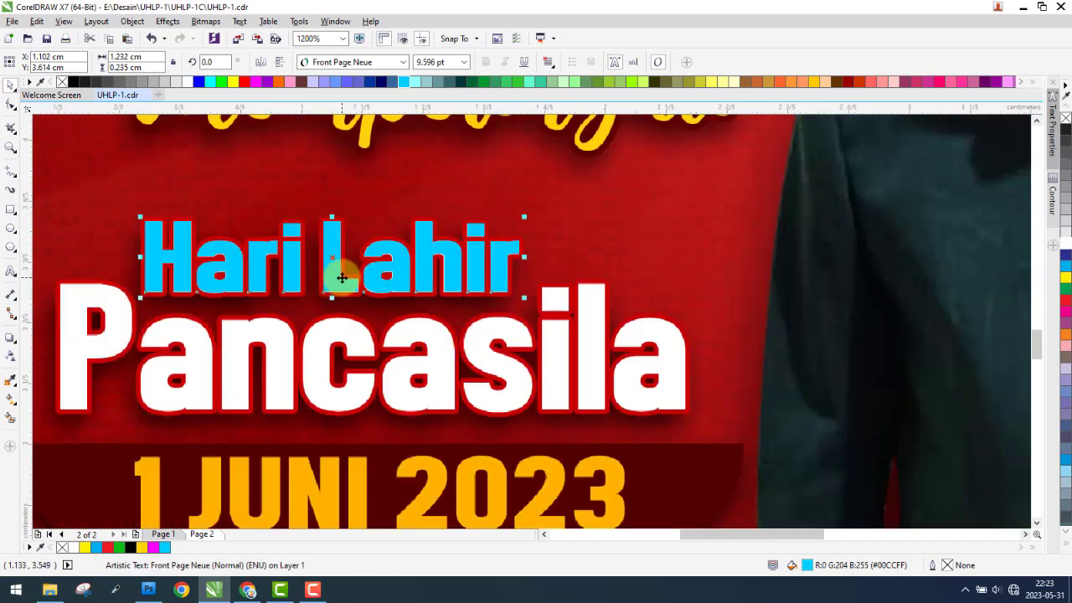
drag(342, 277, 335, 381)
Retype the copied cyan text as 'Pancasila', enlarge it and move it over the white original
double_click(333, 381)
key(ctrl+a)
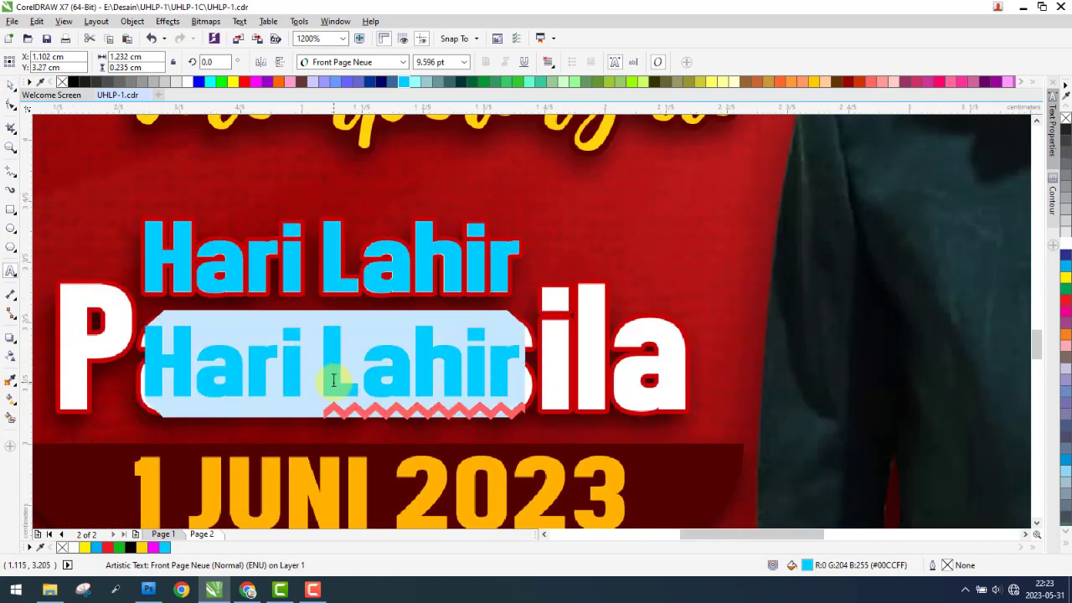
text(Panca)
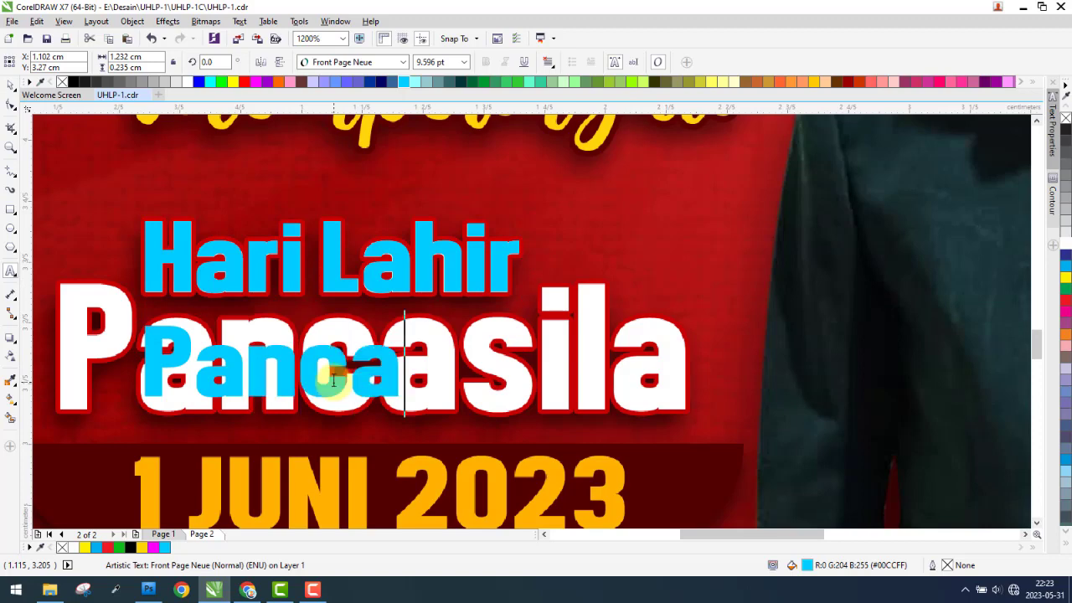
text(sila)
key(Escape)
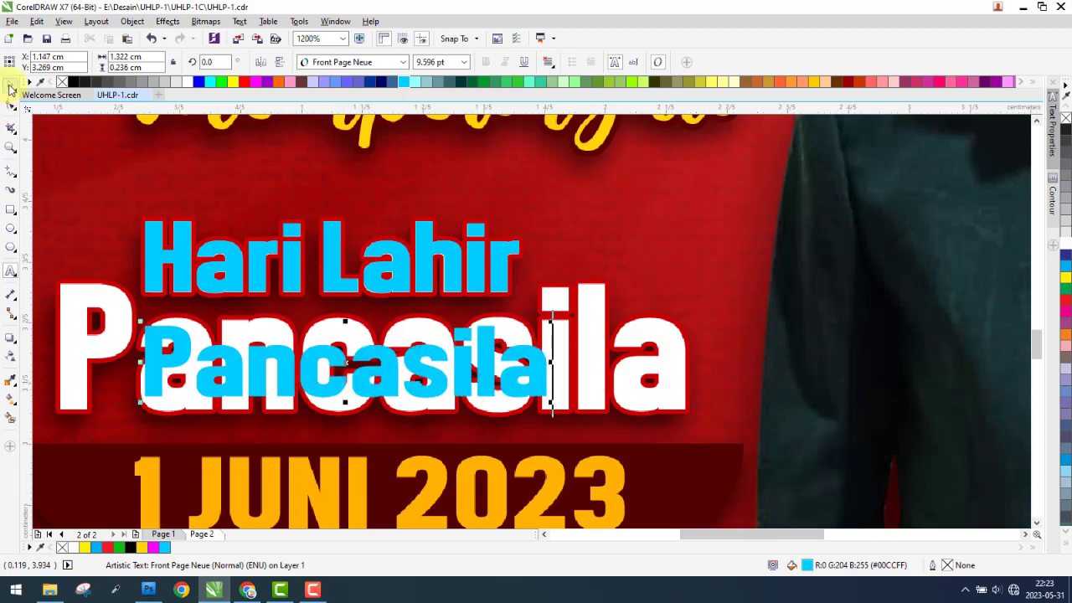
mouse_move(552, 321)
mouse_down()
mouse_move(720, 272)
mouse_move(878, 251)
mouse_up()
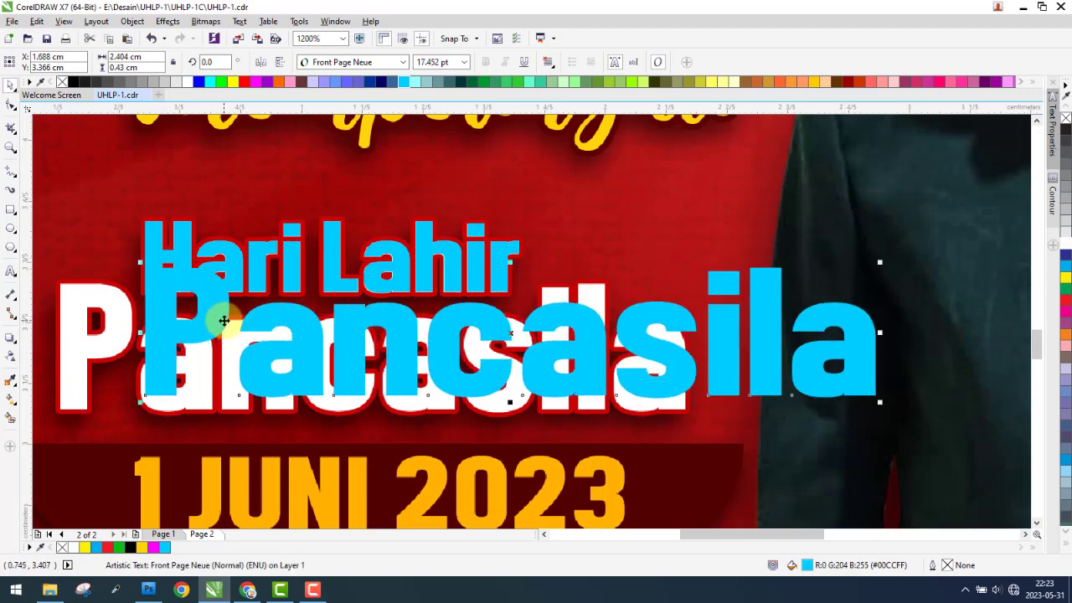
drag(224, 321, 125, 346)
Squeeze and flatten the cyan Pancasila to 17.228 pt so it fits the original outline
scroll(47, 306, up, 2)
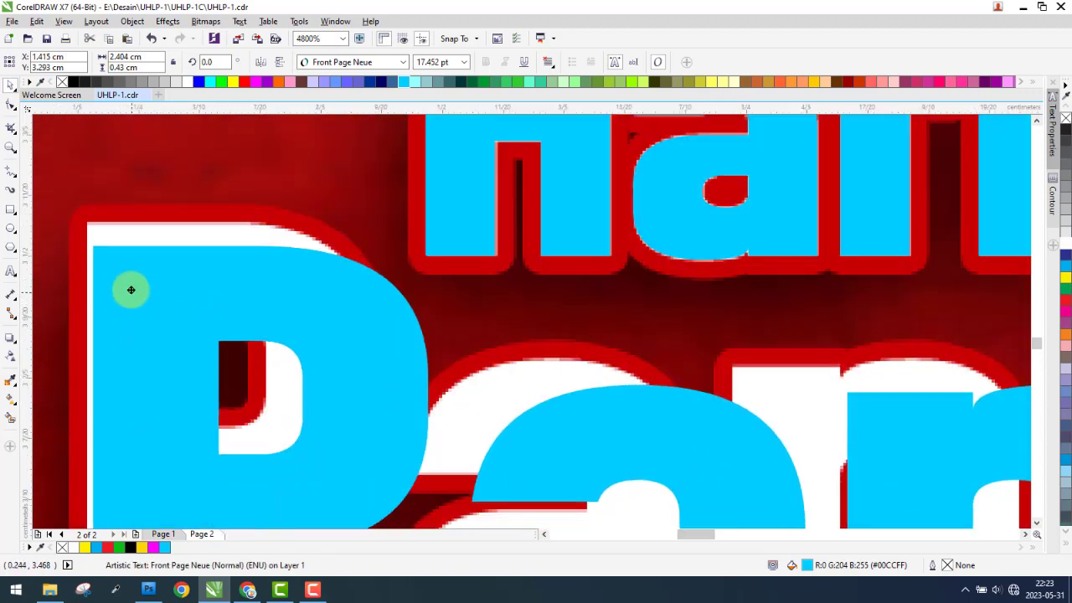
scroll(131, 290, down, 2)
scroll(182, 274, down, 1)
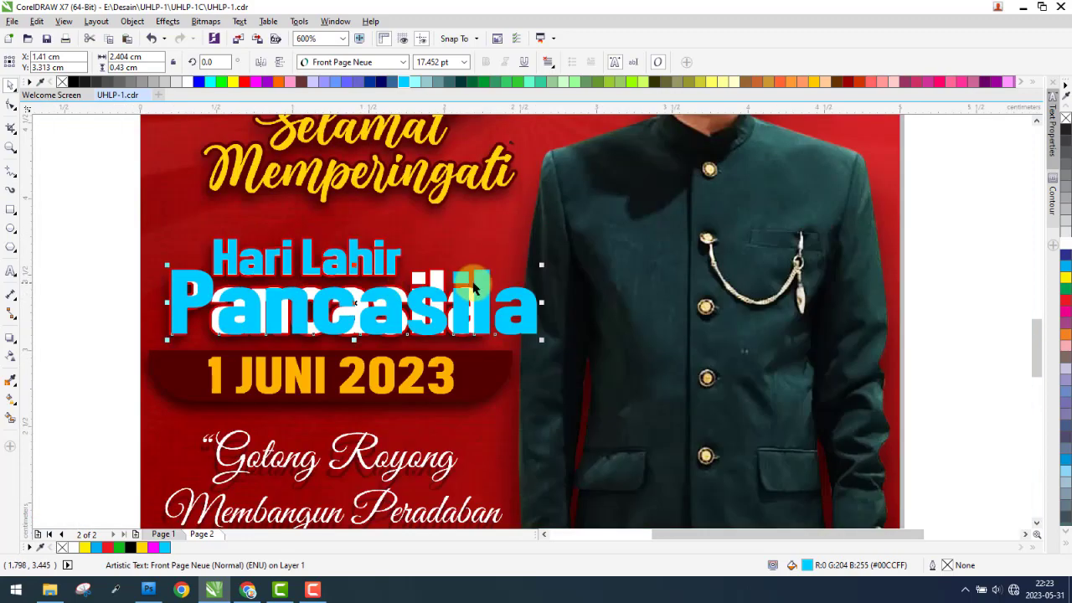
scroll(519, 299, up, 2)
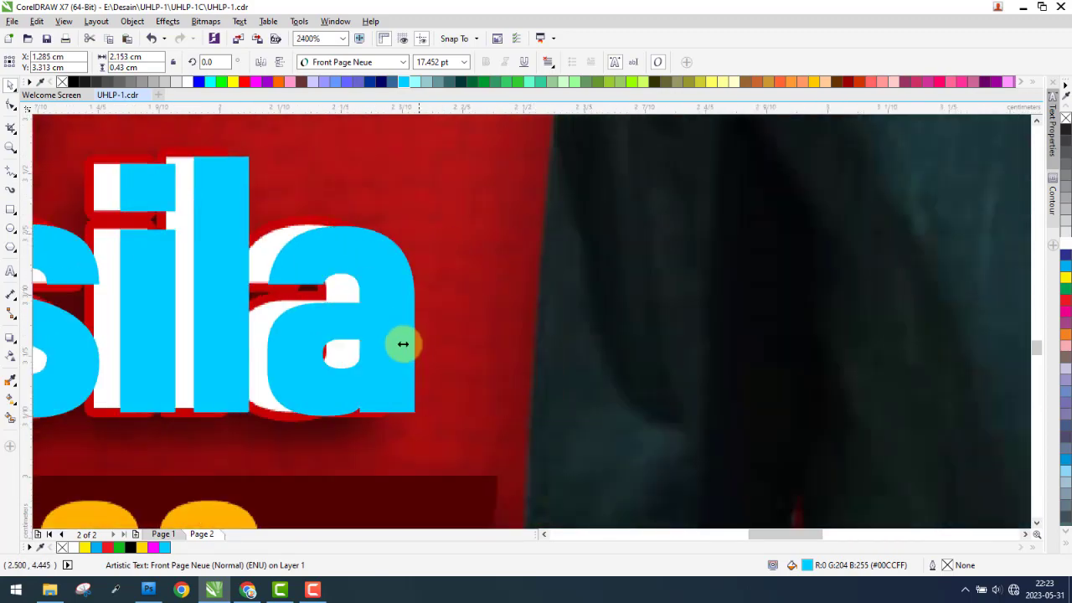
drag(595, 288, 386, 357)
scroll(440, 370, down, 2)
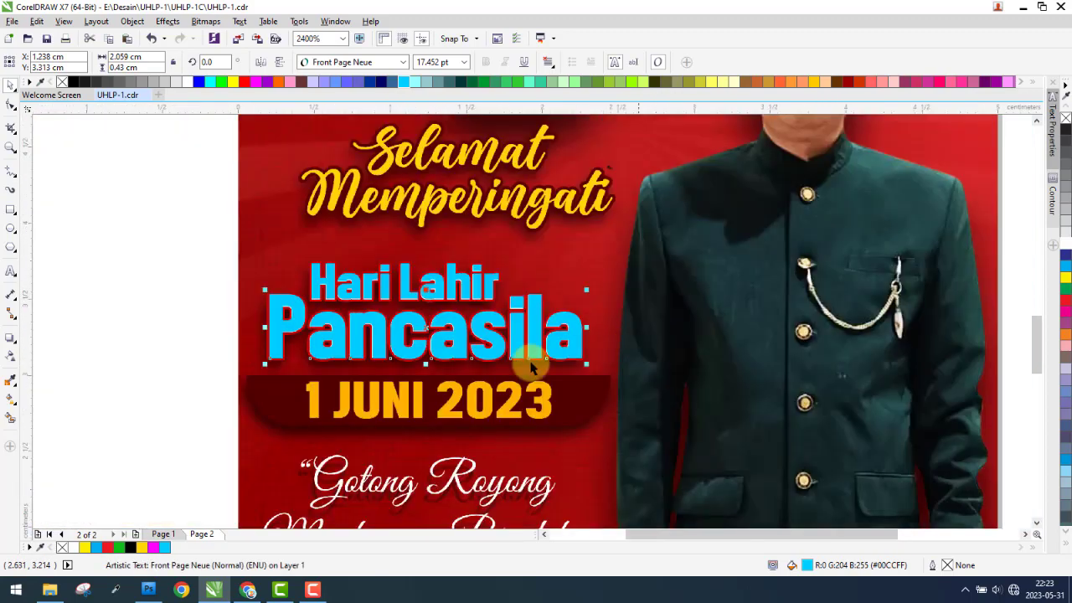
scroll(416, 364, up, 1)
scroll(466, 338, up, 2)
scroll(549, 310, up, 1)
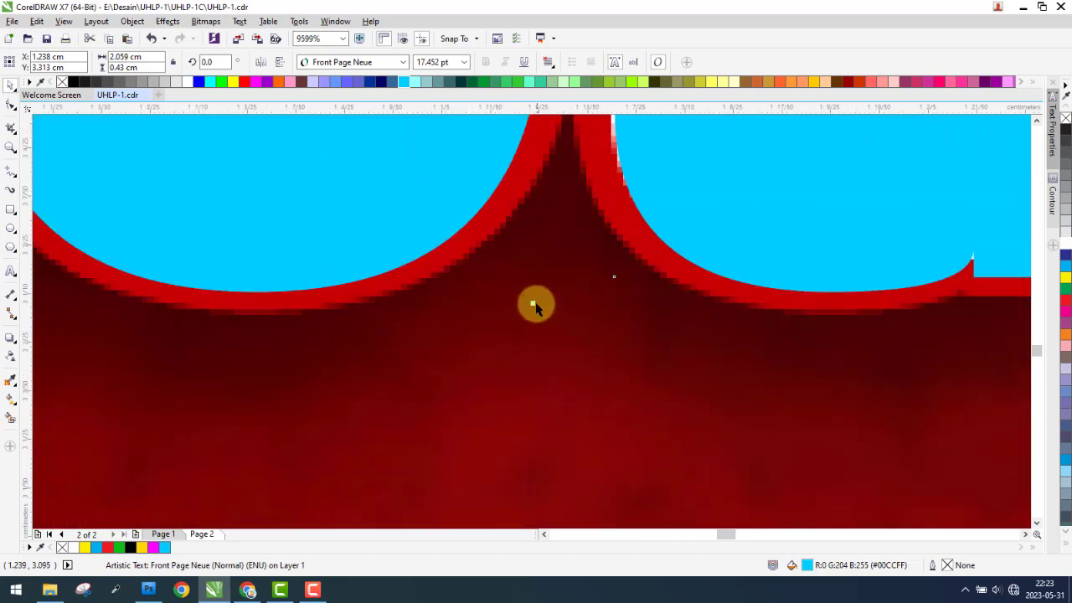
drag(536, 299, 536, 287)
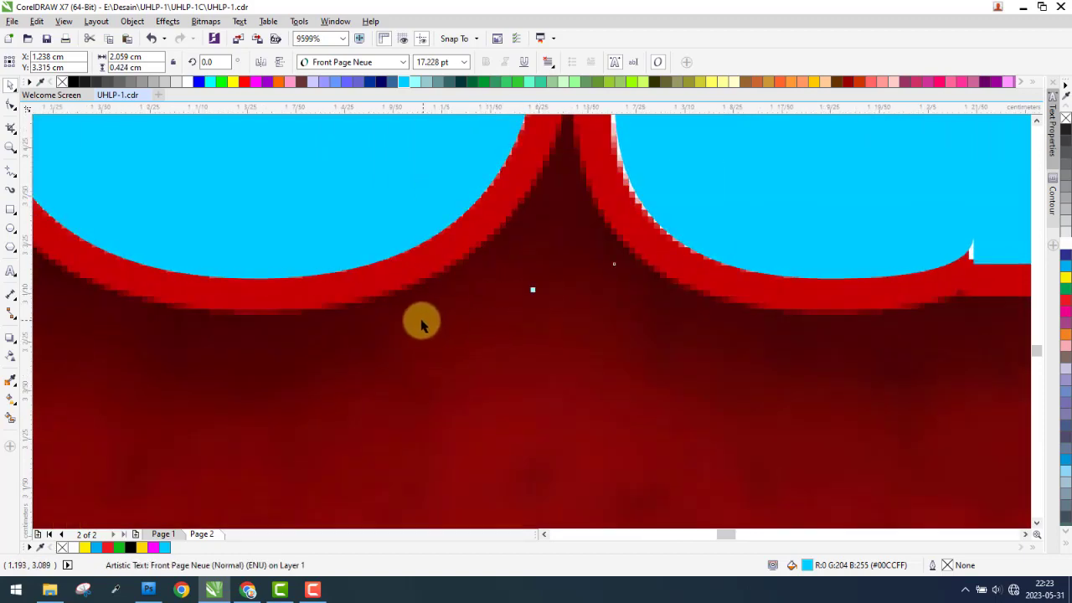
Drop a copy of Pancasila onto the date line and select its text
scroll(401, 318, down, 3)
scroll(391, 317, down, 3)
scroll(378, 271, up, 3)
drag(378, 270, 381, 366)
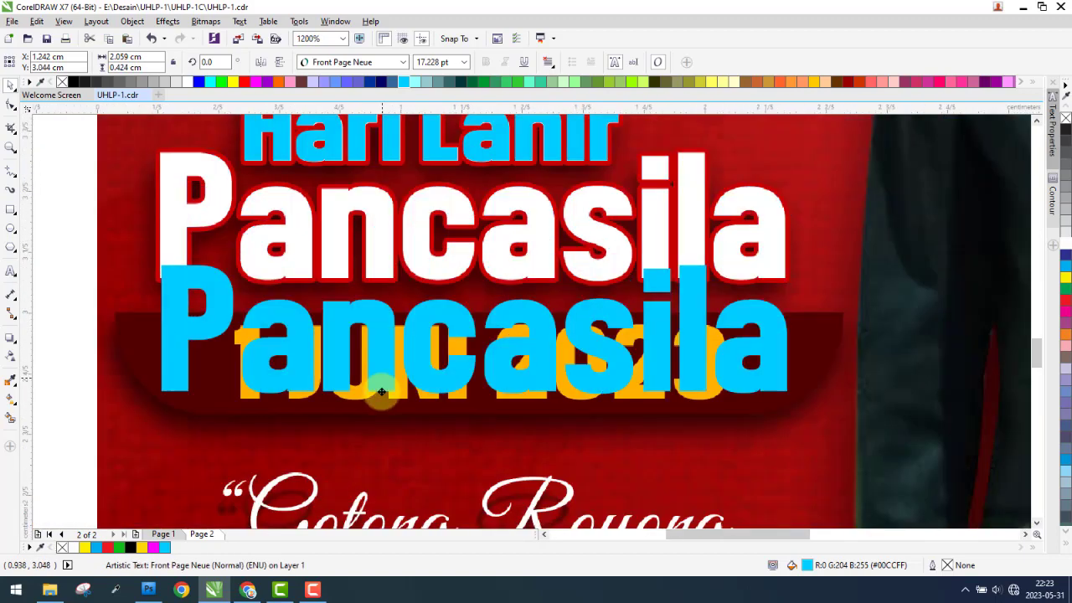
double_click(378, 361)
Type '1 JUNI 2023', scale it to 10.076 pt and line it up over the original date
text(1)
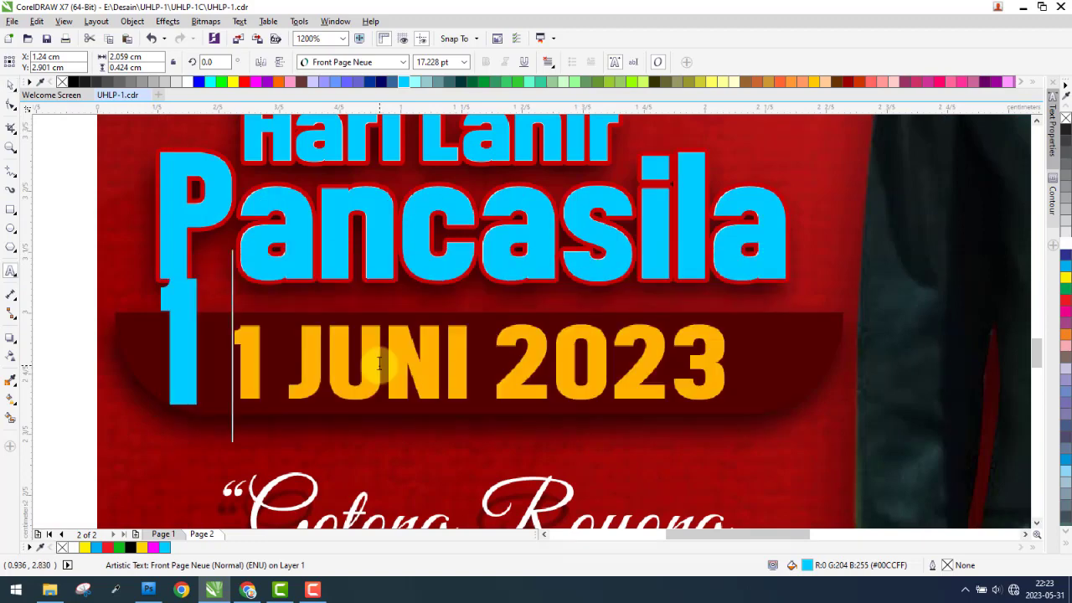
text( JUNI 2)
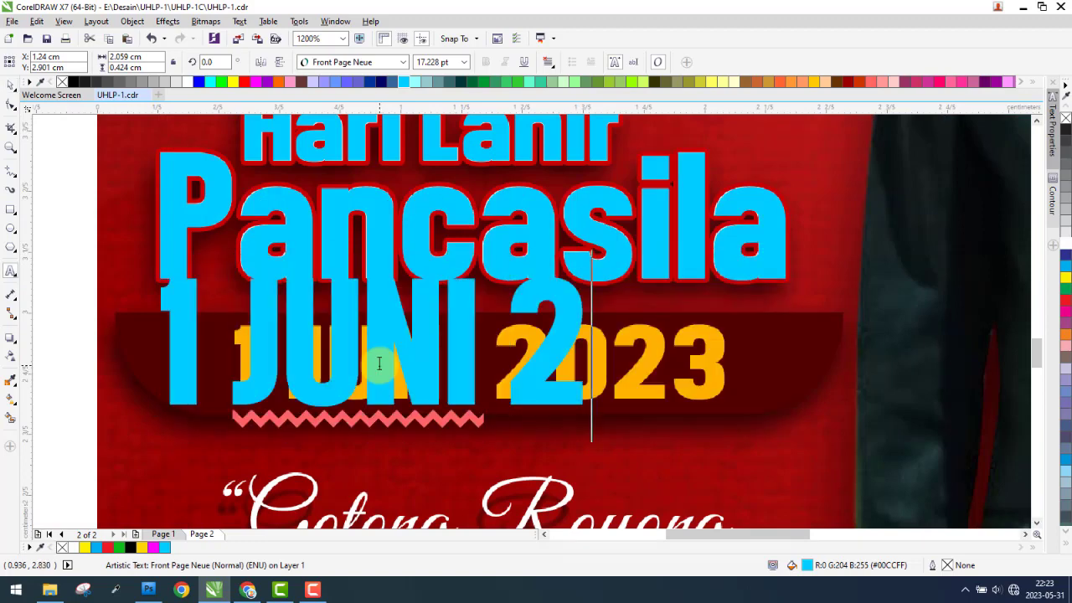
text(023)
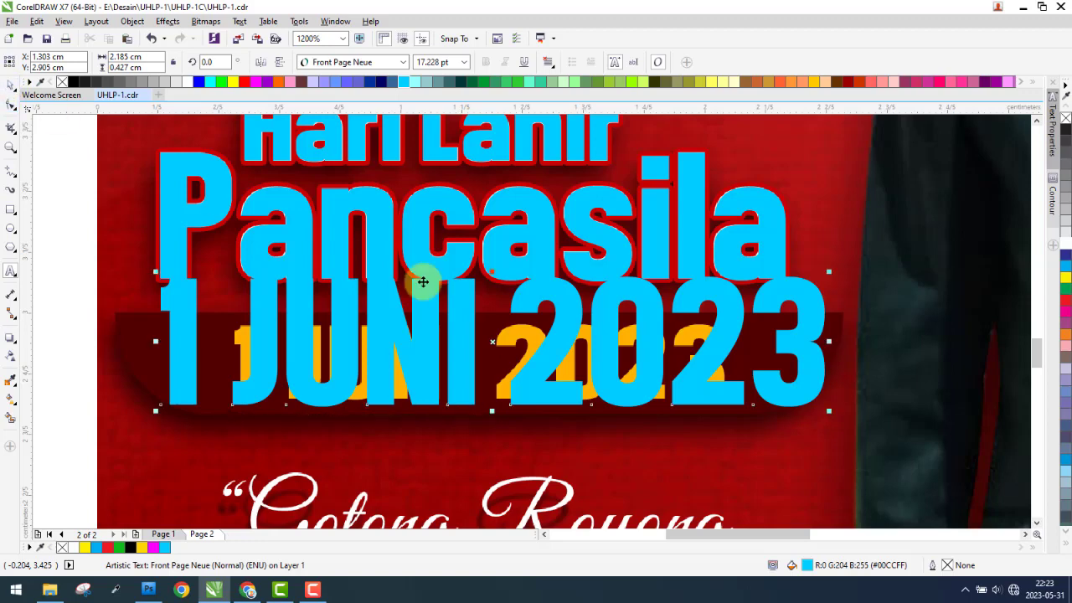
drag(828, 271, 777, 311)
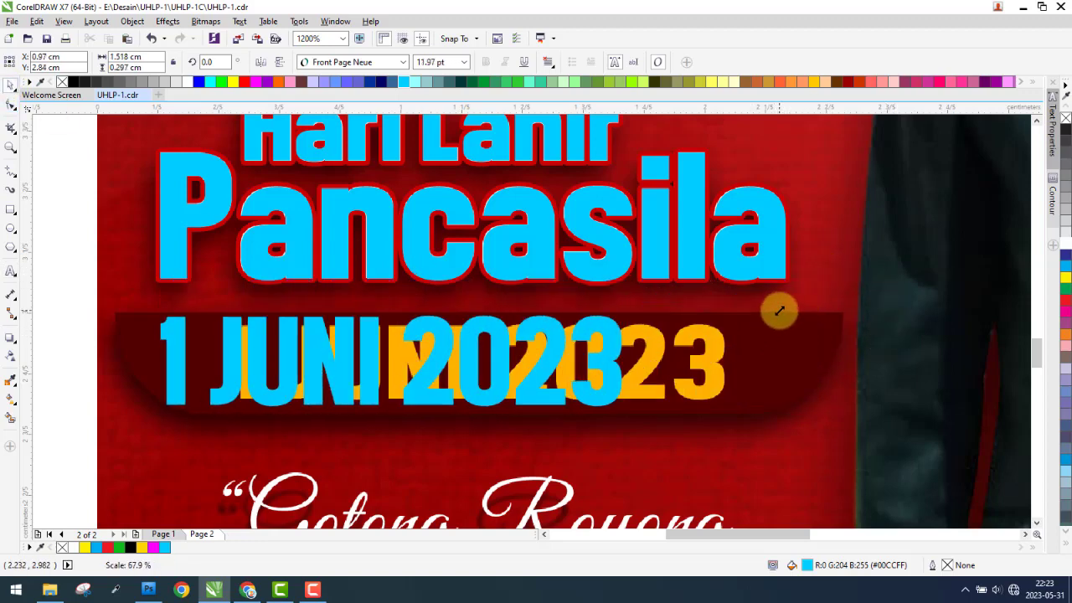
mouse_move(390, 311)
mouse_down()
mouse_move(390, 328)
mouse_move(425, 353)
mouse_up()
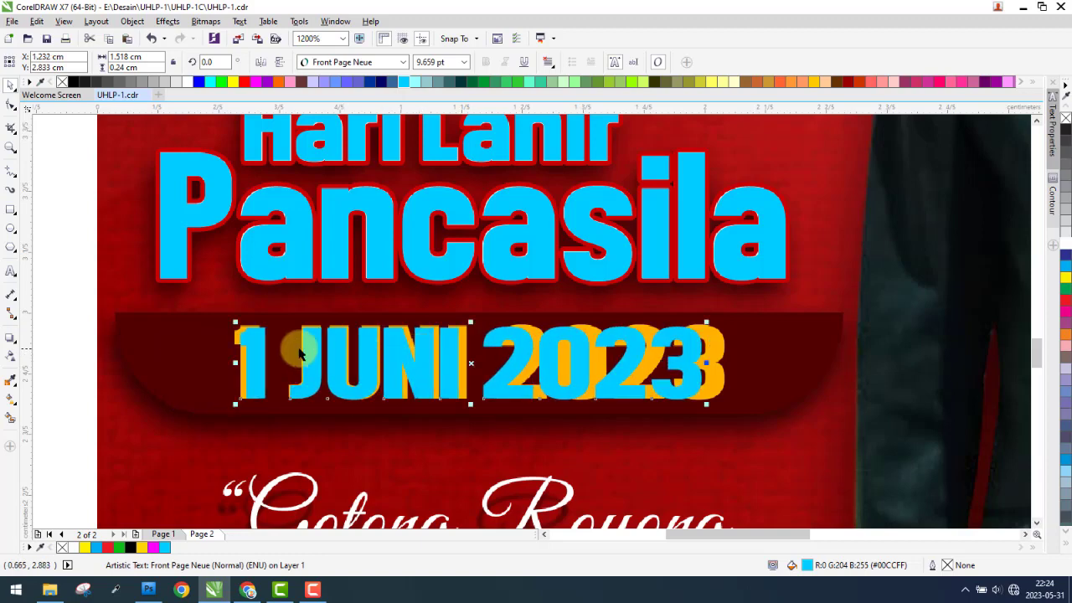
scroll(240, 339, up, 2)
scroll(284, 331, up, 2)
scroll(251, 302, up, 2)
scroll(233, 272, down, 1)
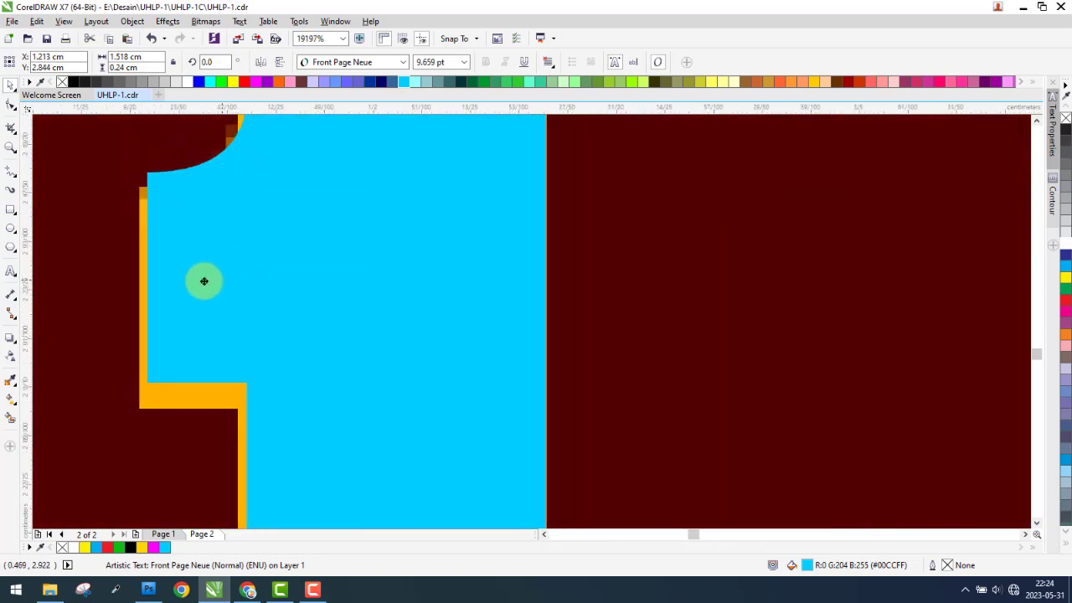
scroll(215, 283, down, 2)
scroll(218, 289, down, 8)
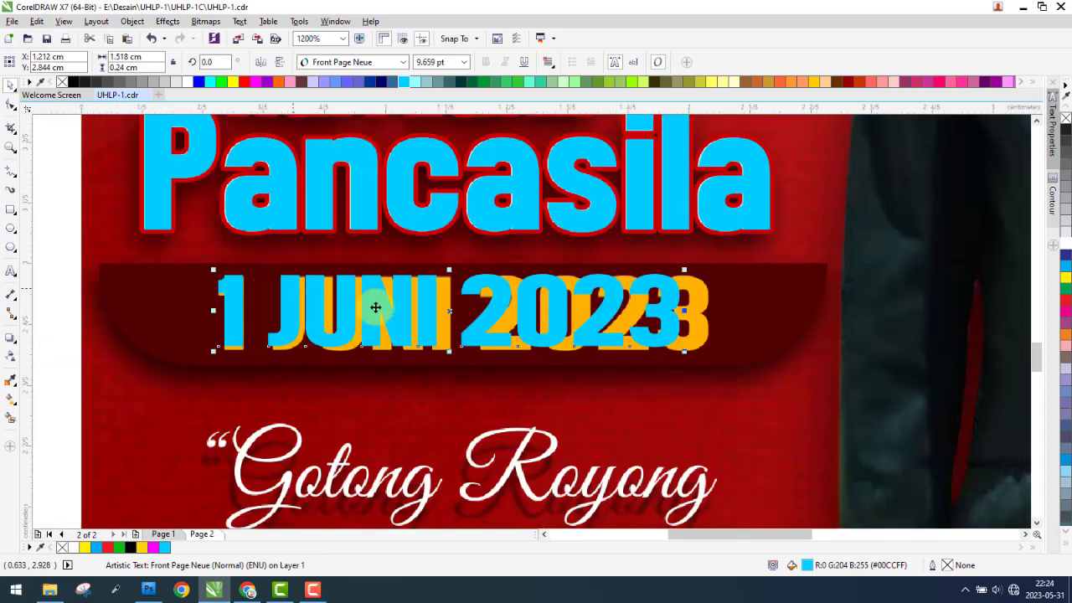
scroll(670, 302, up, 10)
scroll(933, 287, down, 1)
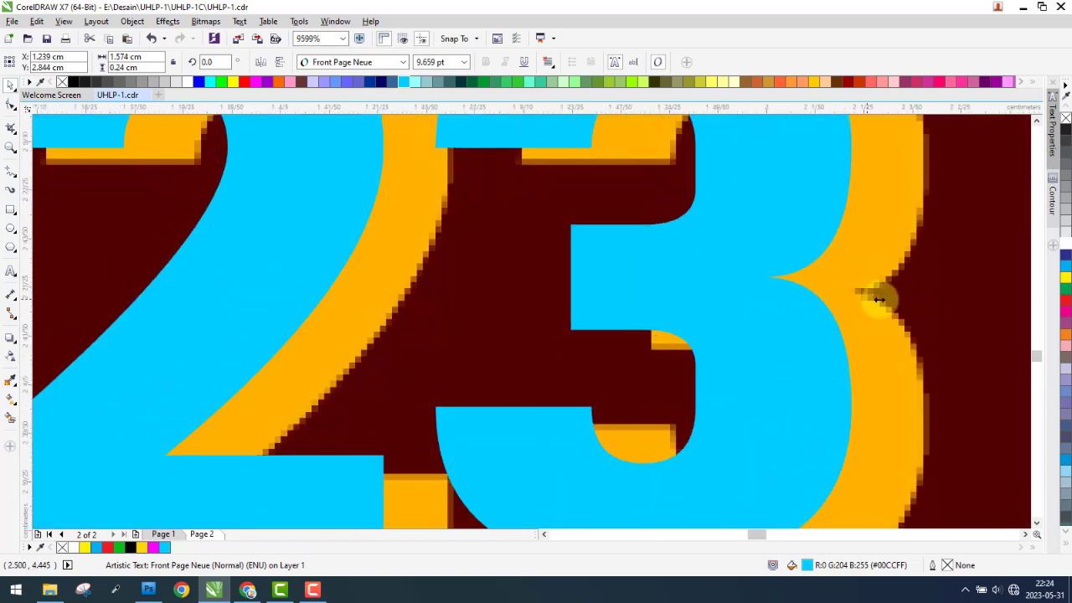
scroll(932, 304, down, 1)
scroll(726, 376, down, 1)
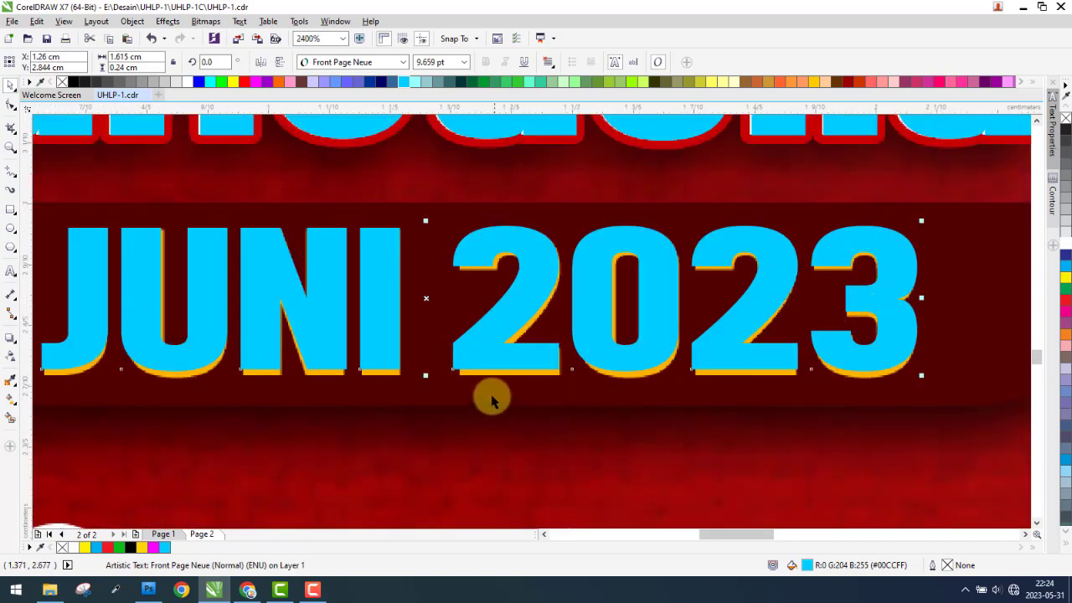
scroll(493, 398, up, 1)
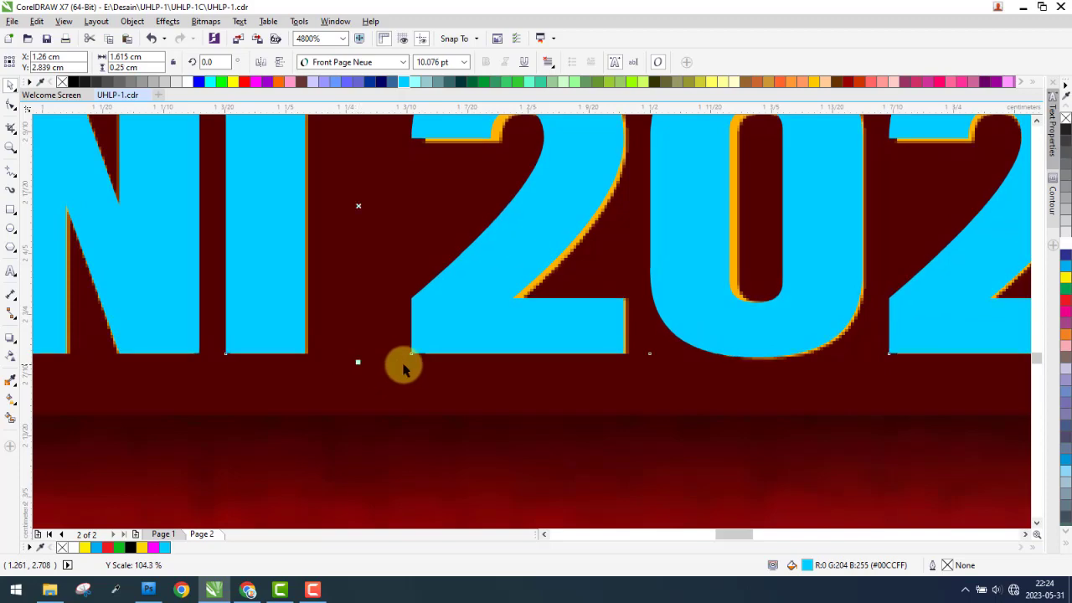
scroll(402, 363, down, 4)
scroll(534, 366, up, 1)
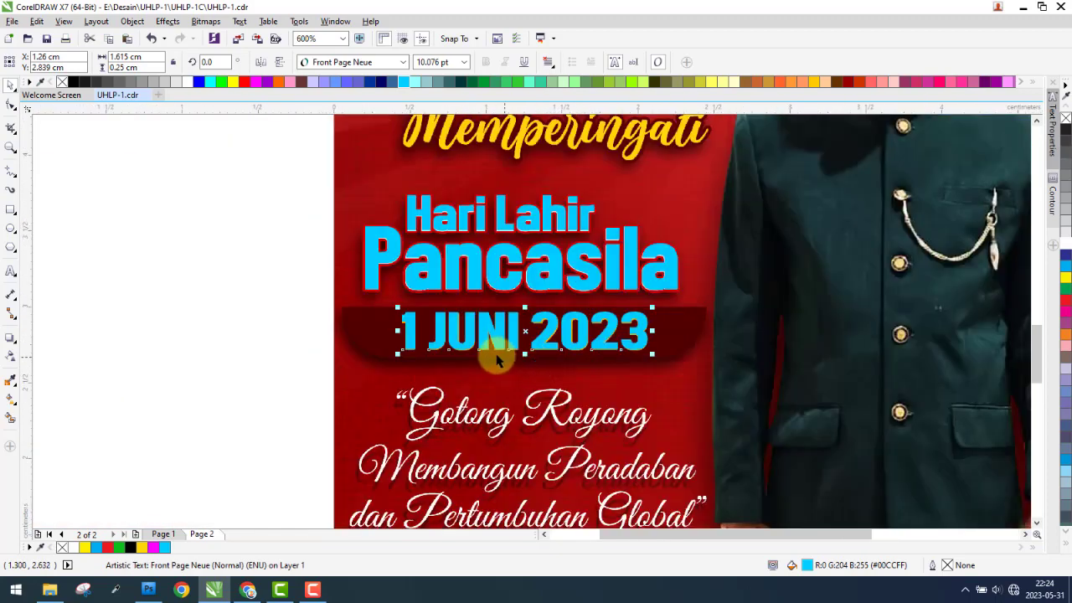
scroll(491, 354, up, 1)
Draw a rectangle over the date banner with a 1 cm corner radius
click(31, 268)
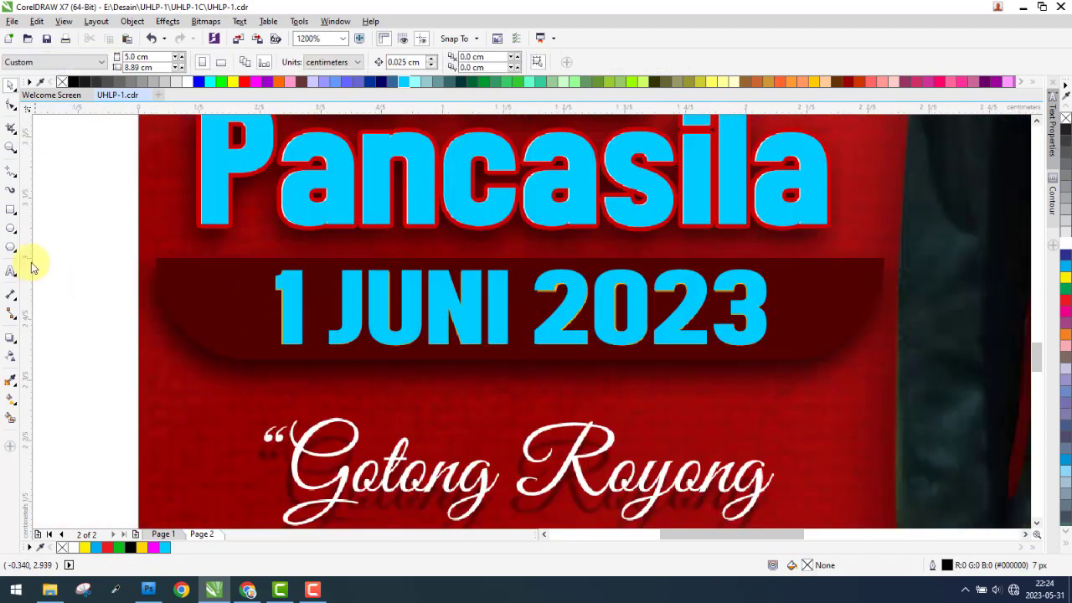
click(11, 209)
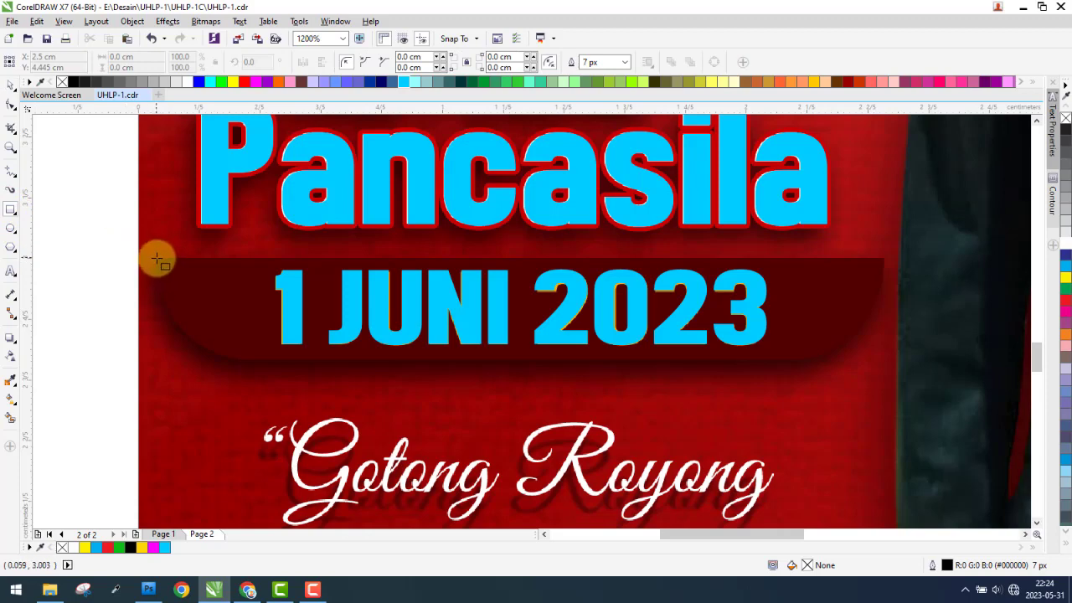
drag(157, 260, 885, 361)
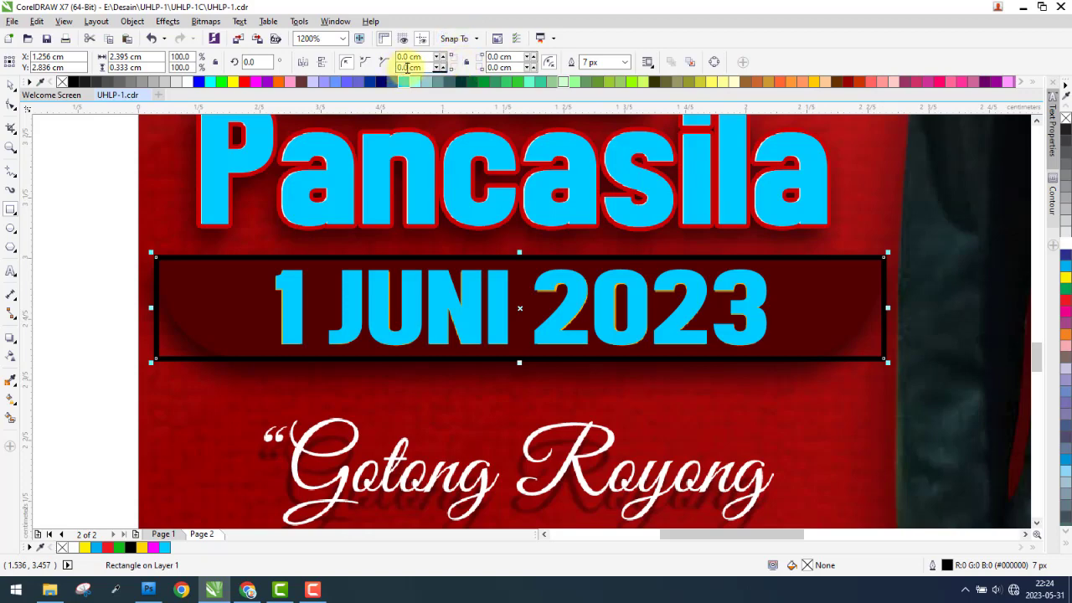
text(1)
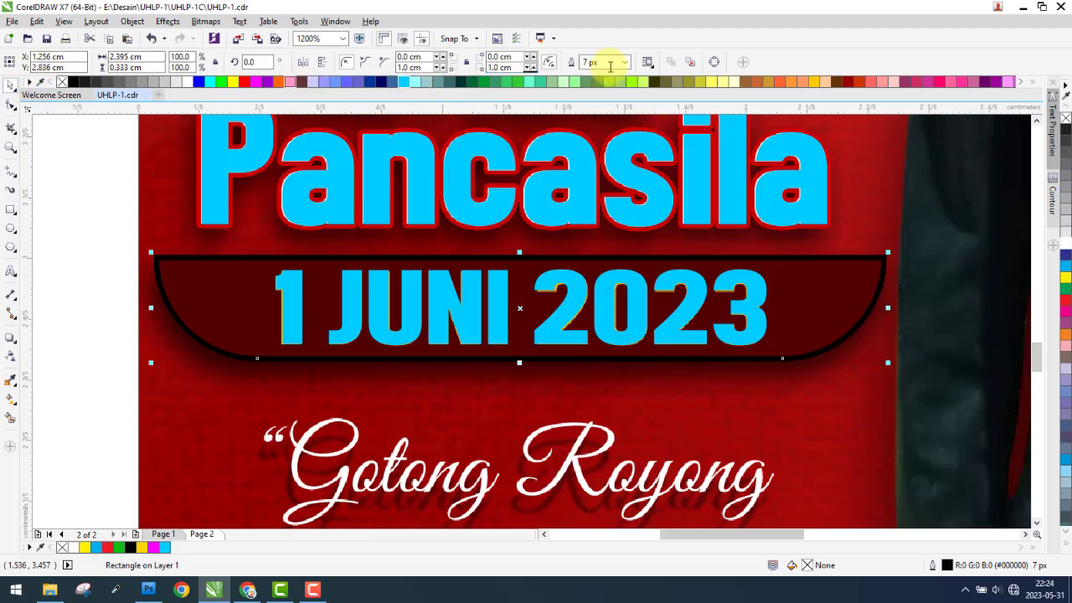
click(625, 63)
click(586, 95)
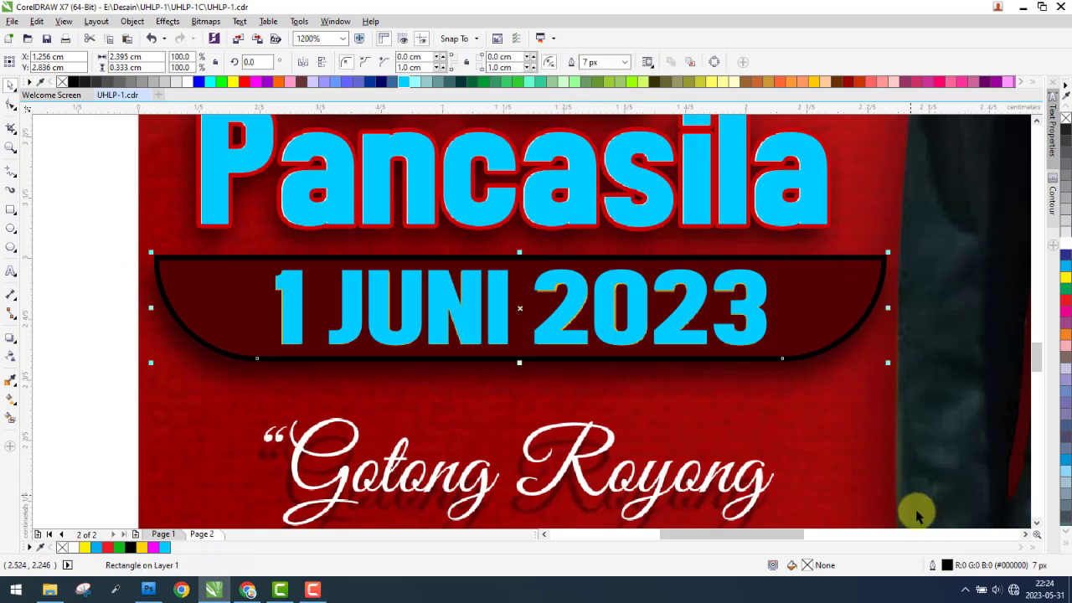
Give the banner rectangle a Hairline outline in Outline Pen
double_click(945, 566)
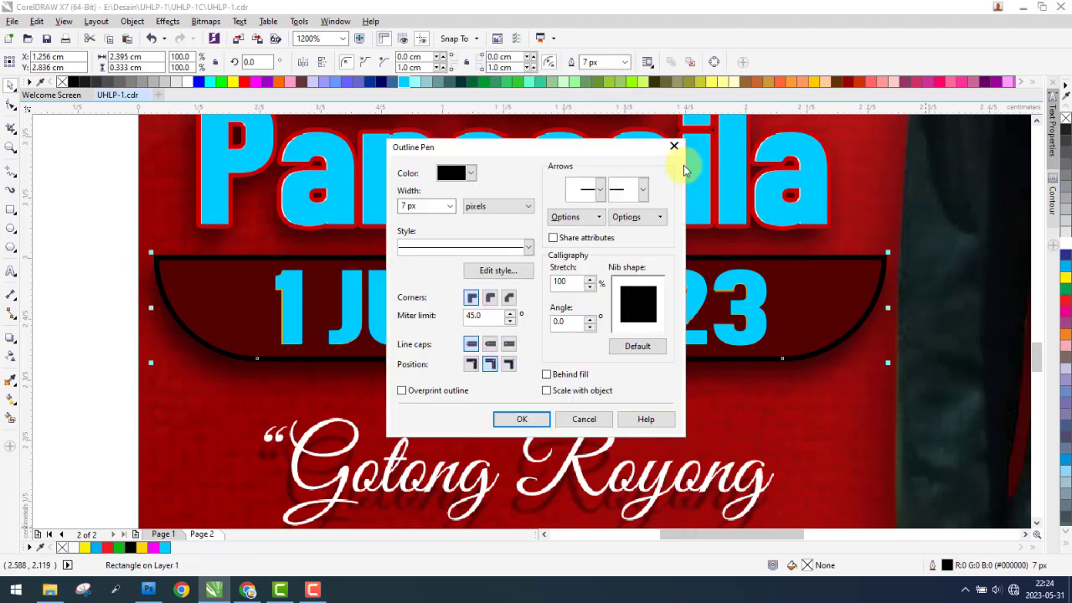
click(451, 206)
click(411, 230)
click(521, 419)
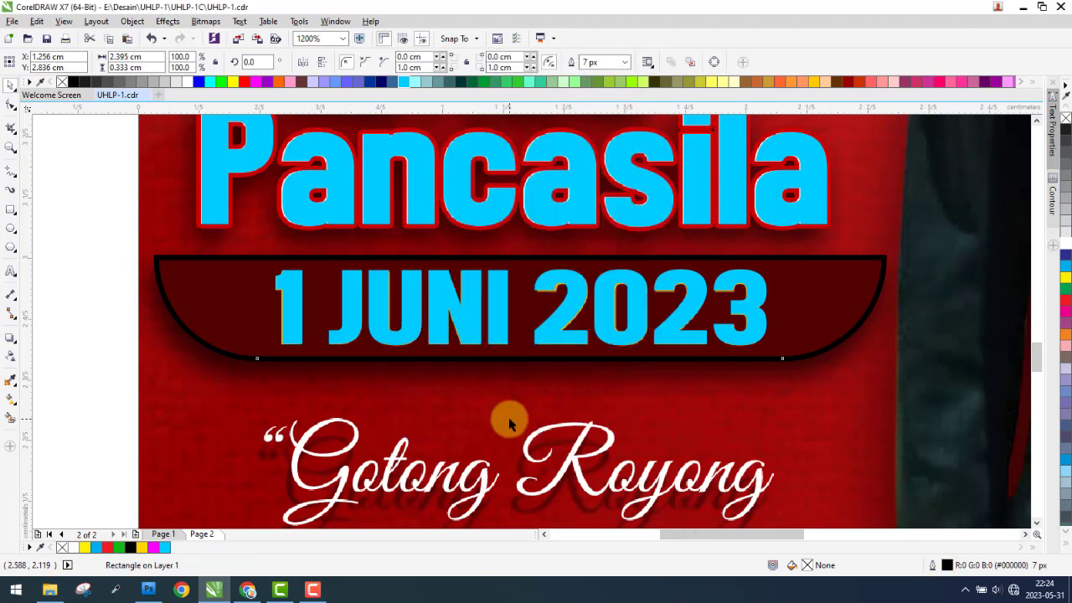
drag(107, 316, 293, 270)
scroll(293, 269, down, 2)
scroll(302, 412, up, 3)
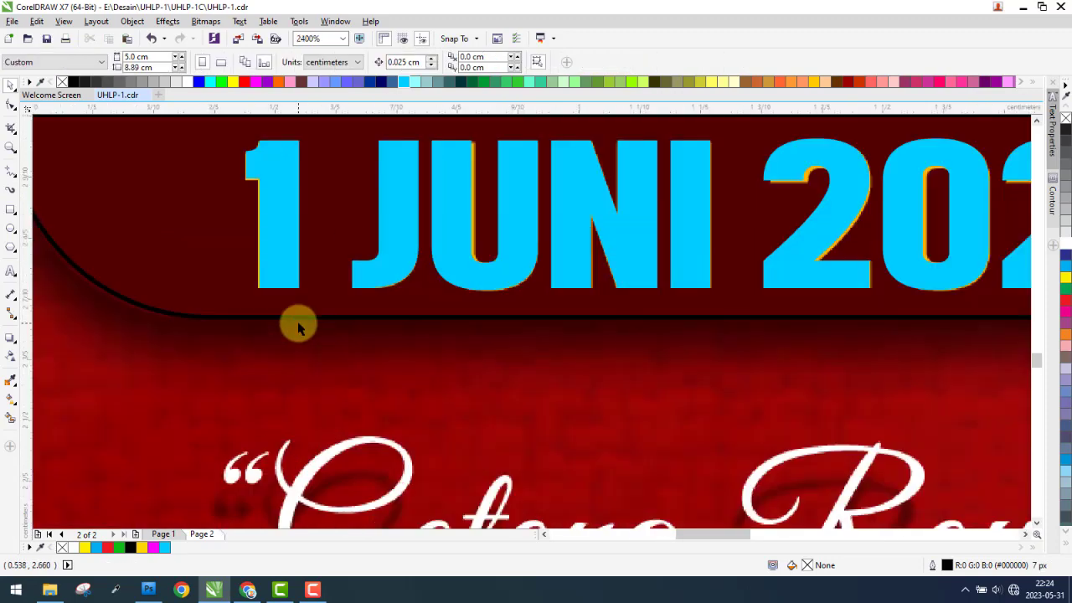
scroll(296, 323, down, 1)
scroll(366, 162, down, 1)
scroll(394, 385, down, 2)
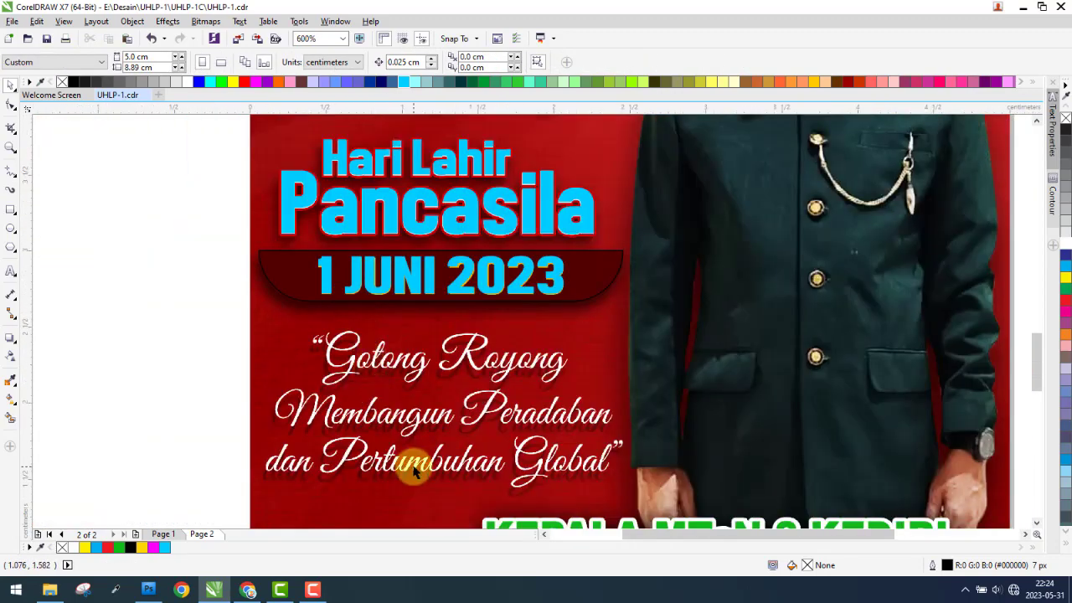
scroll(385, 443, up, 2)
Add a text line '"Gotong royong' beside the quote in the Great Vibes font
click(10, 271)
click(151, 268)
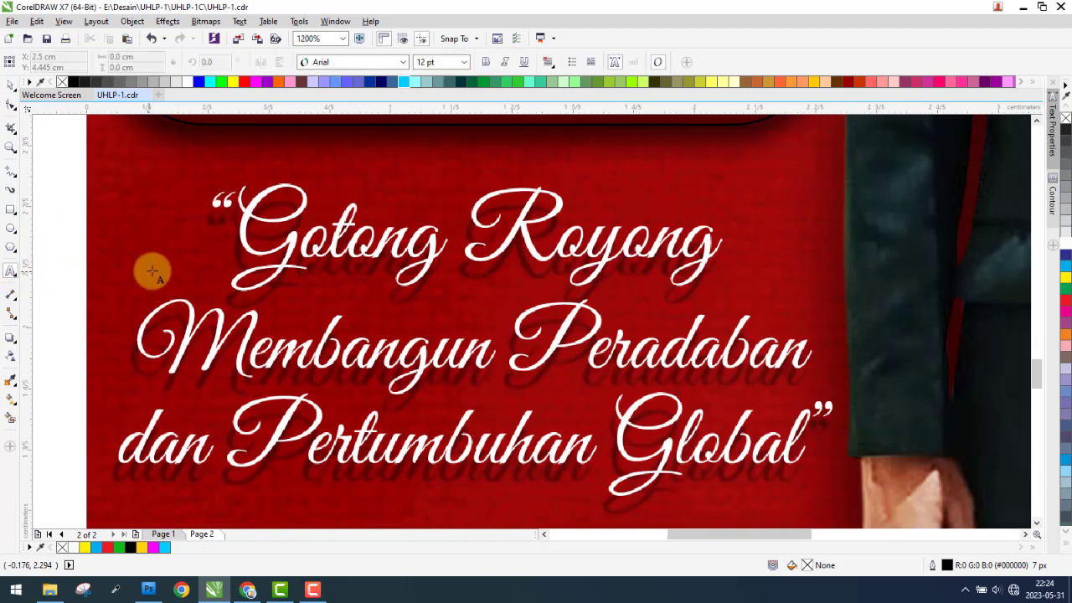
text(")
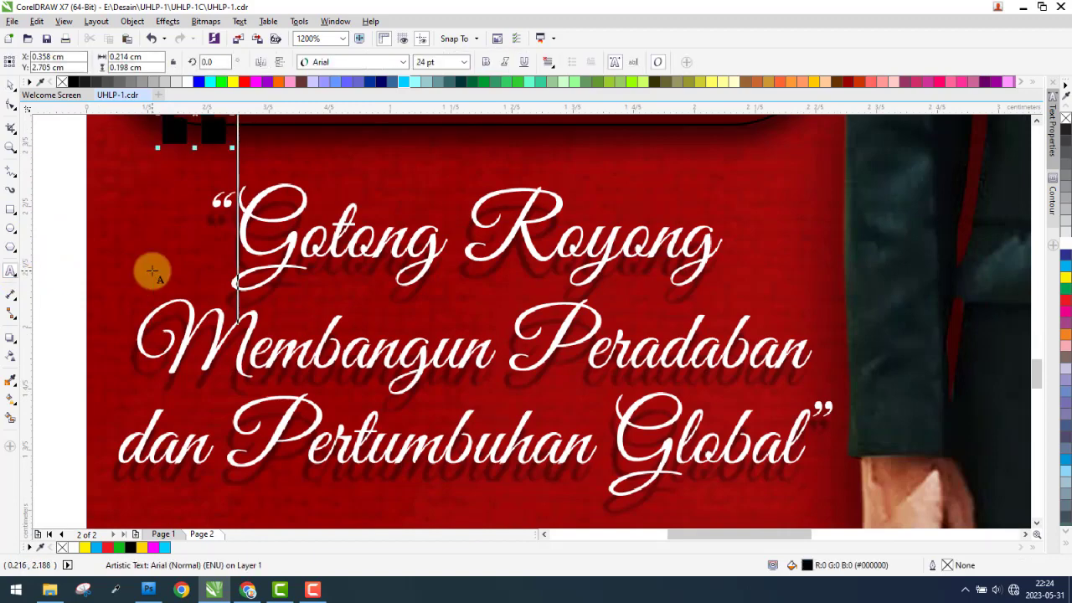
text(Got)
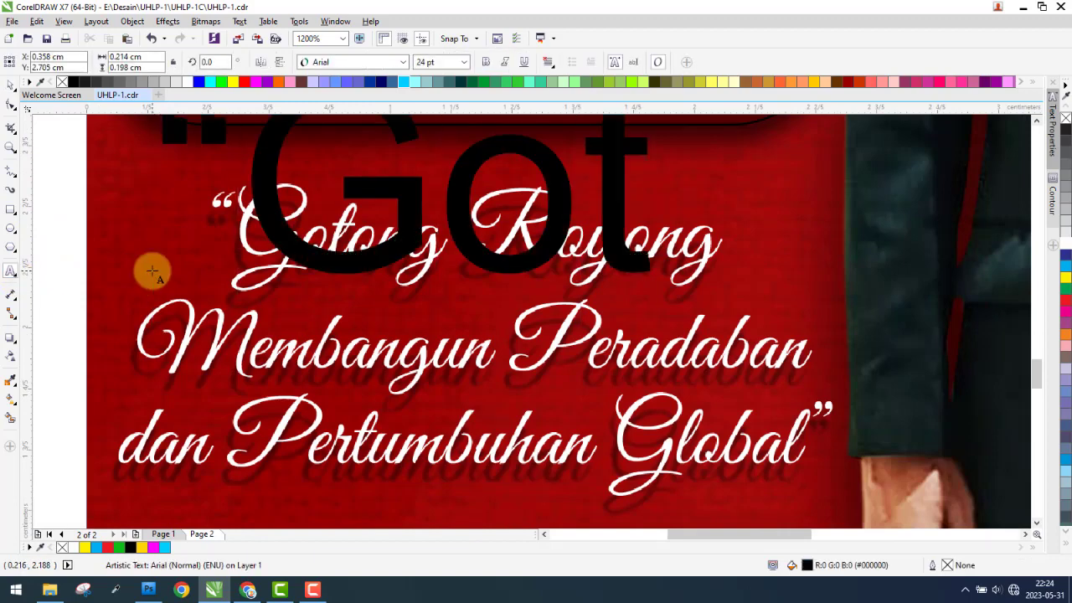
text(ong ro)
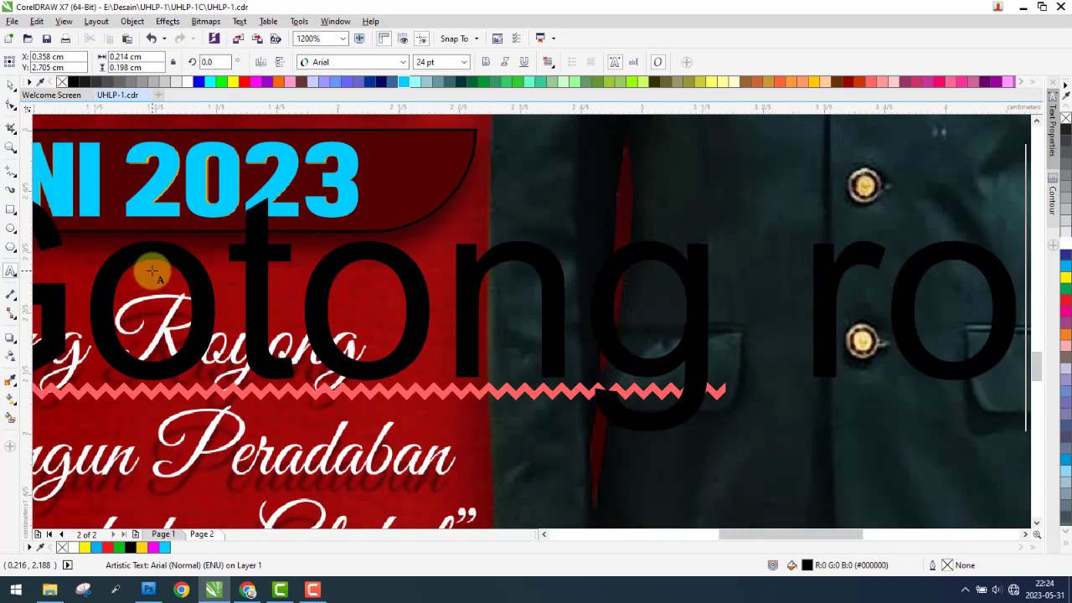
text(yong)
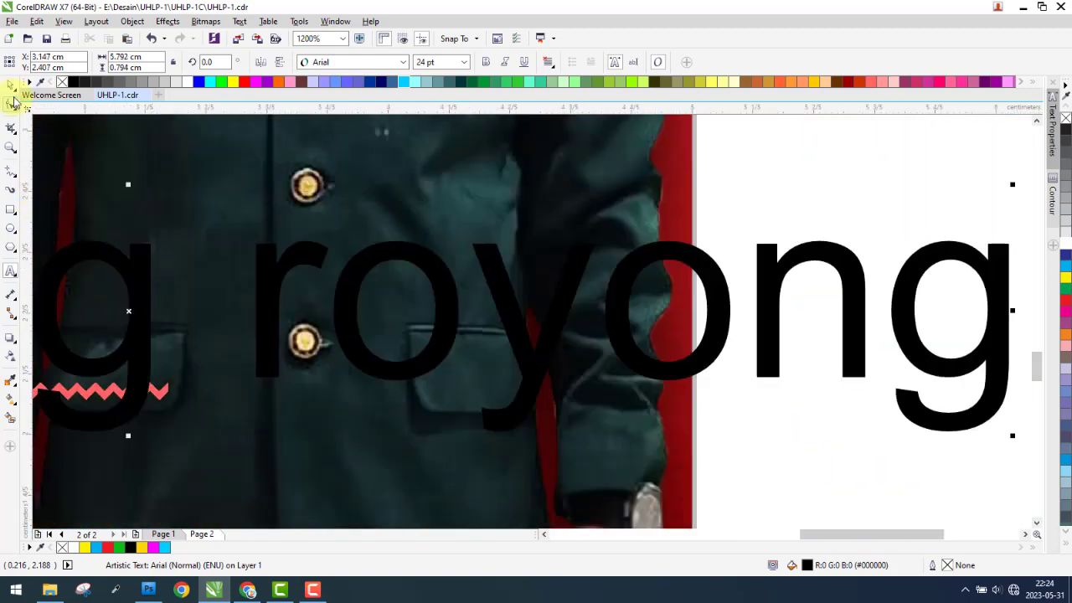
click(330, 62)
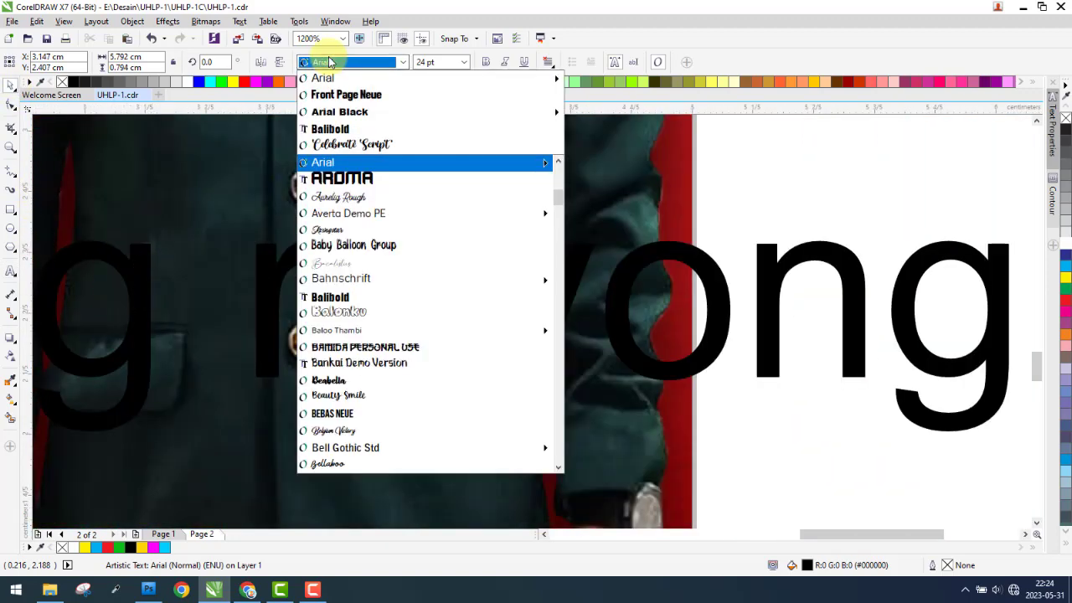
text(great)
key(Return)
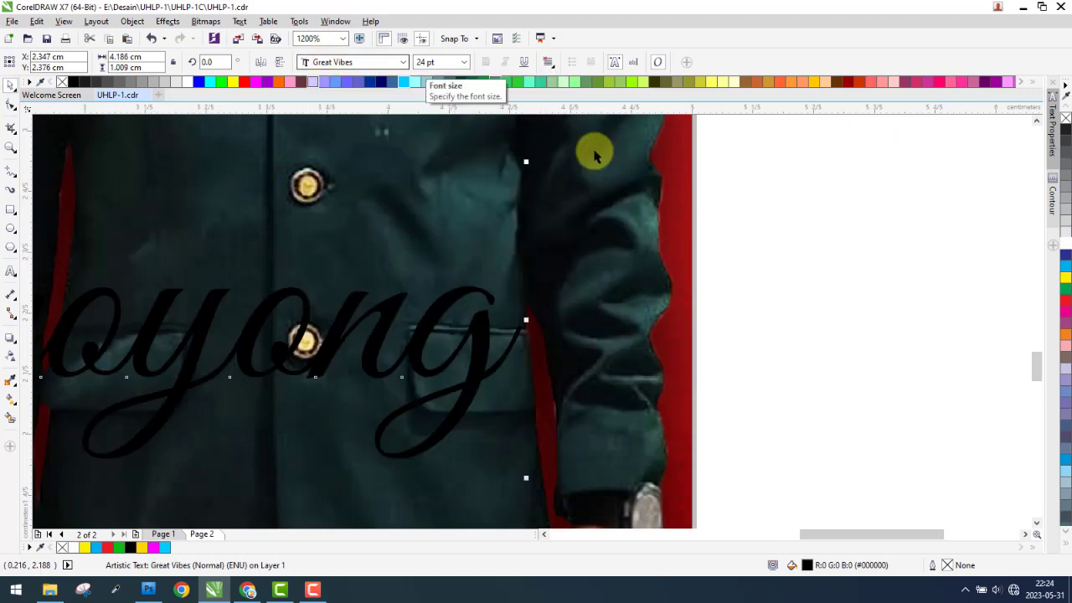
Fill the Gotong royong text yellow, shrink it and move it onto the quote's first line
scroll(623, 239, up, 1)
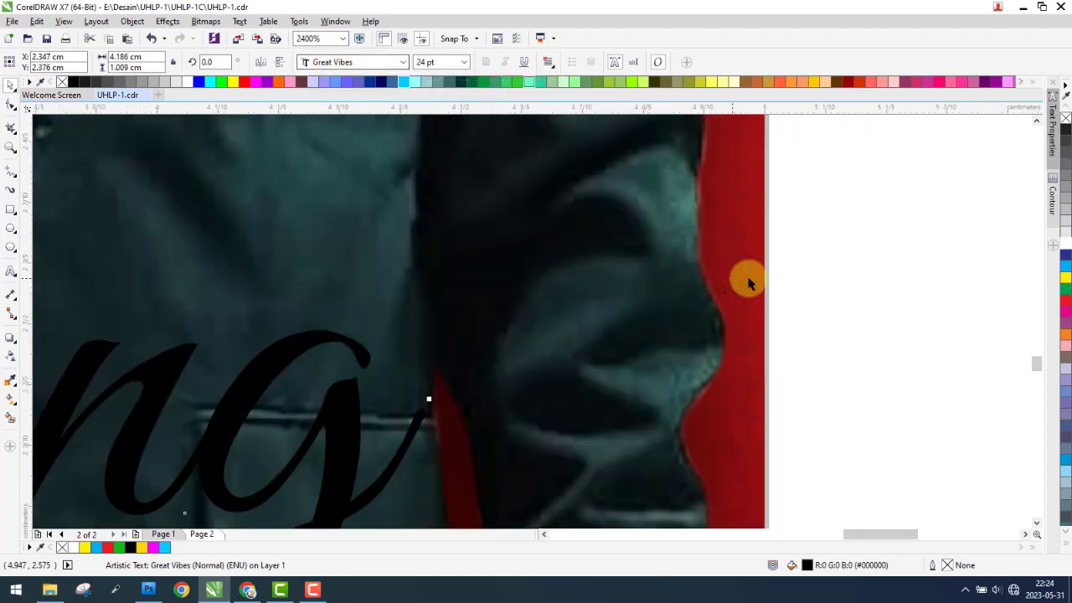
click(1062, 280)
scroll(592, 331, down, 2)
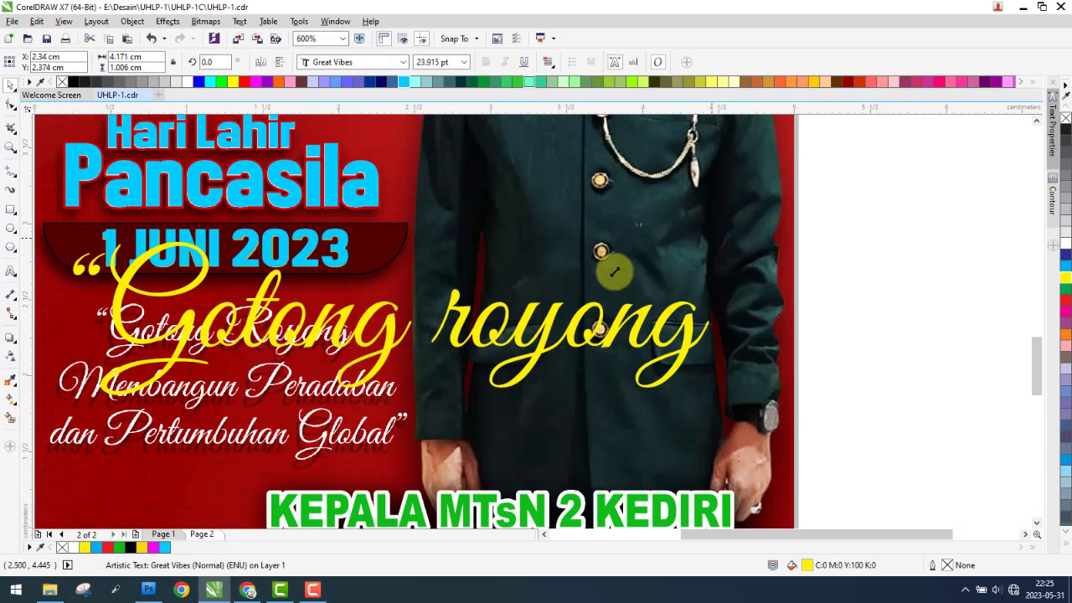
drag(613, 270, 386, 328)
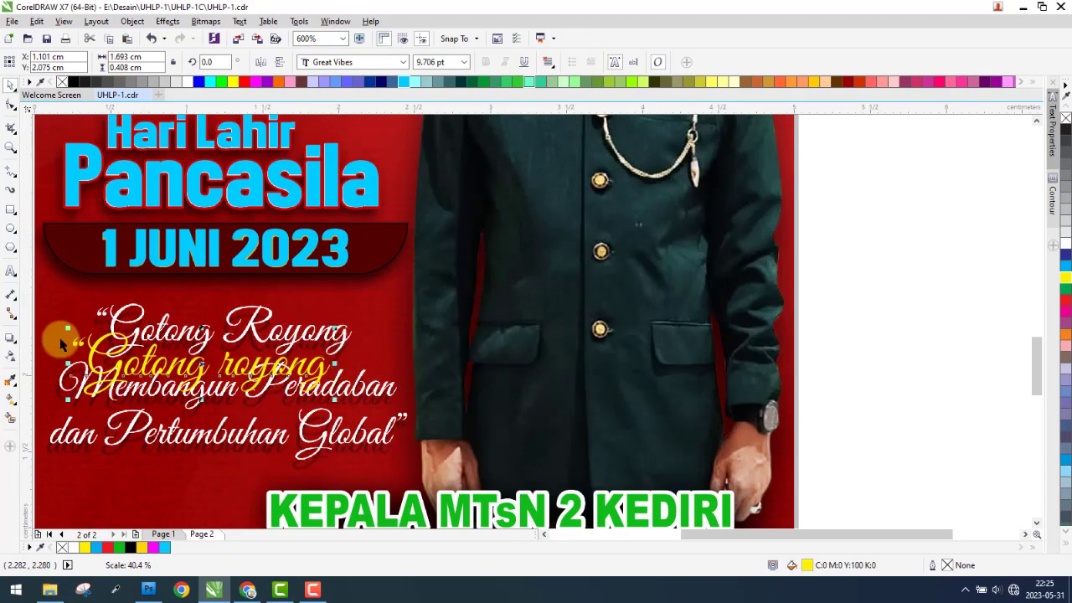
scroll(67, 339, up, 1)
drag(114, 352, 162, 296)
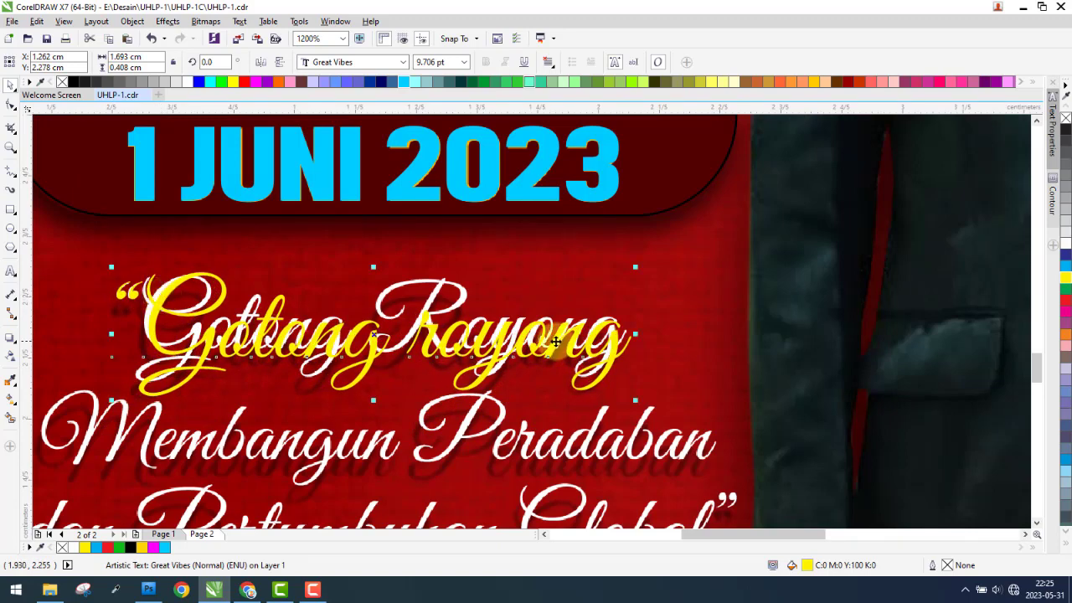
Capitalise the R in Royong and shrink the line to 8.351 pt to fit the original
double_click(436, 331)
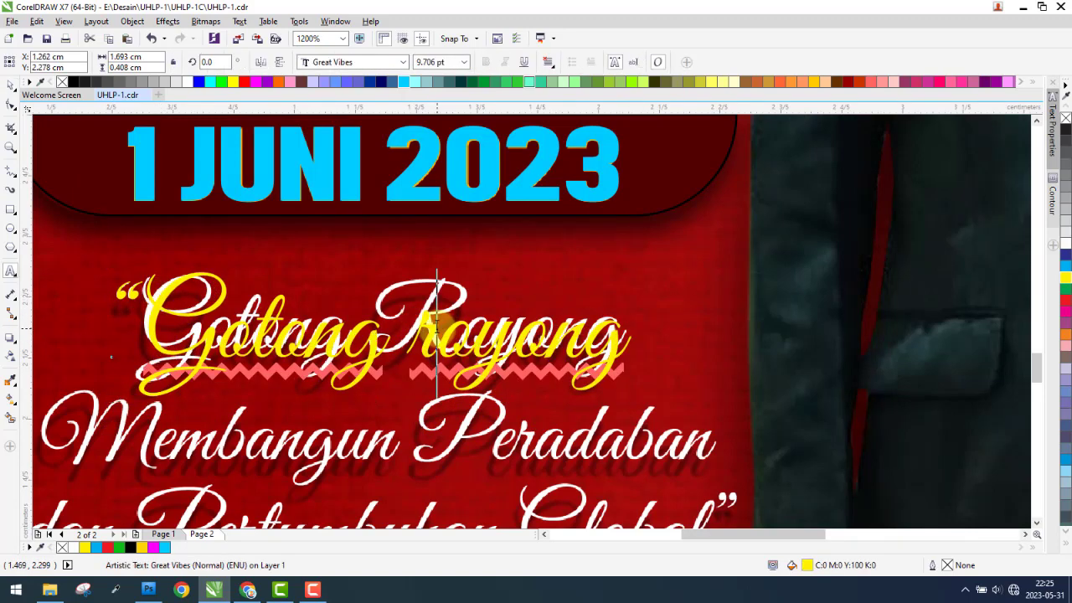
text(Ro)
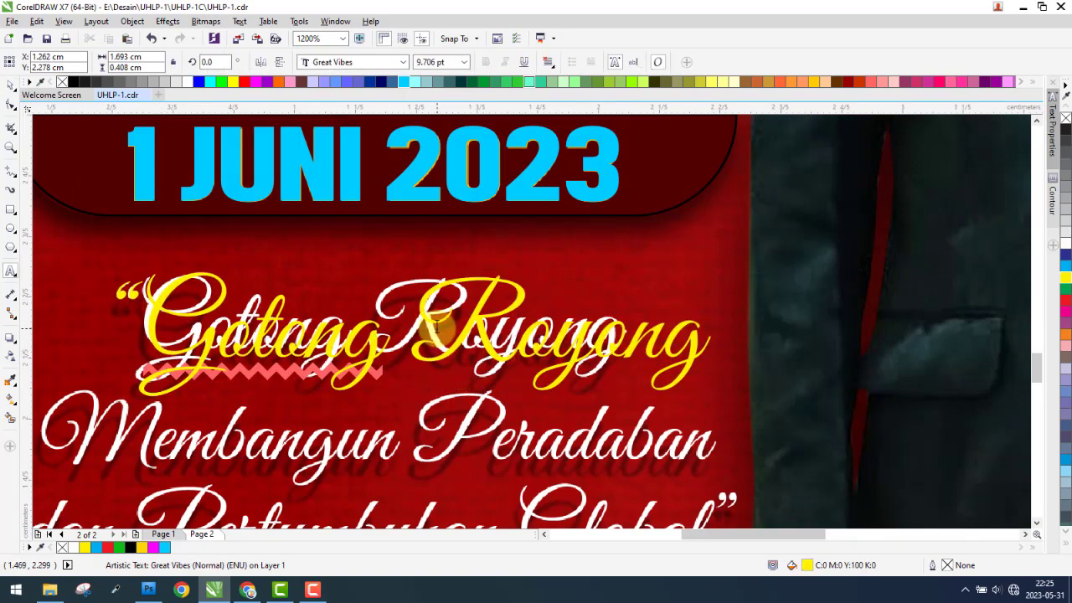
click(11, 86)
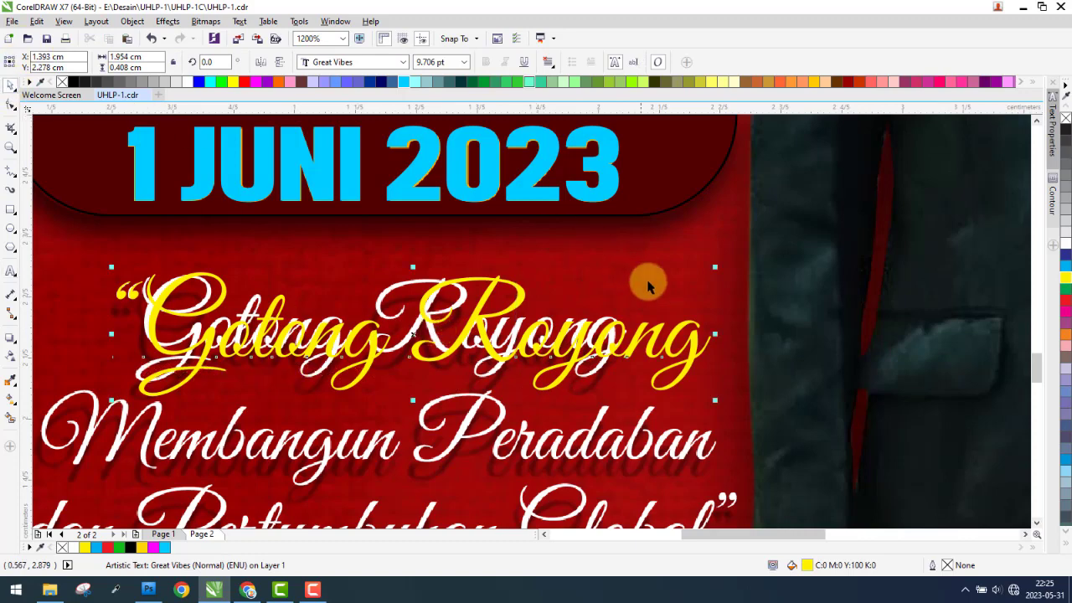
drag(704, 399, 632, 388)
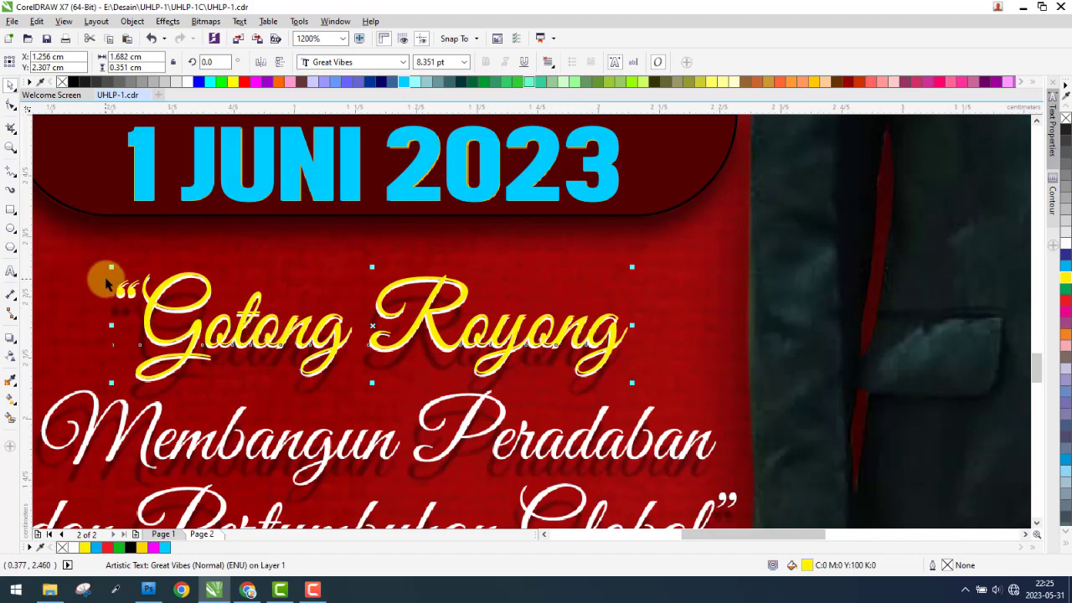
scroll(109, 285, up, 9)
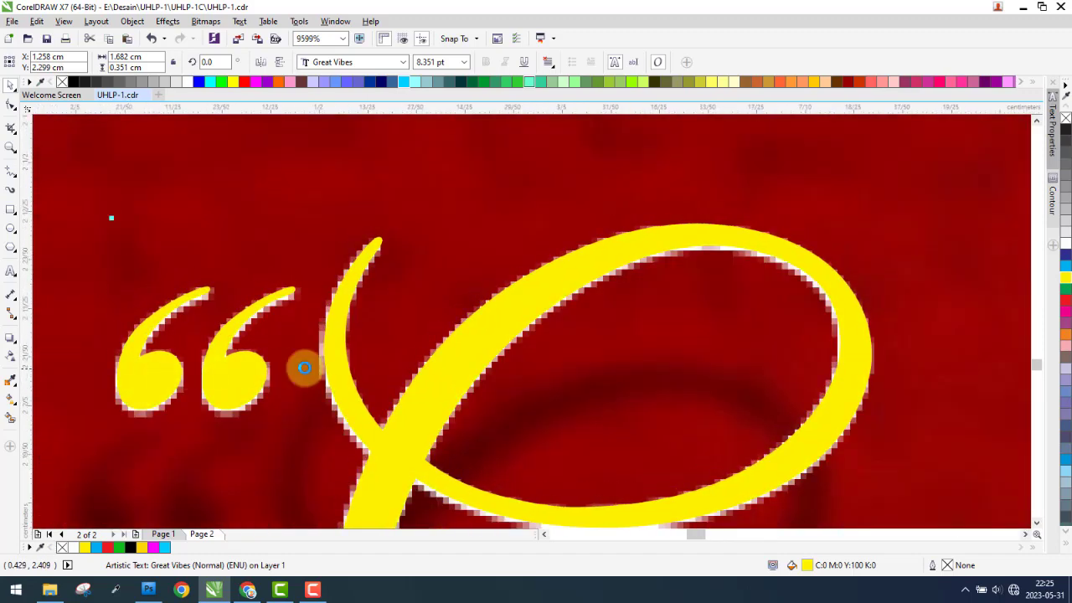
scroll(304, 363, down, 10)
scroll(363, 318, down, 2)
scroll(493, 381, up, 6)
scroll(492, 314, up, 3)
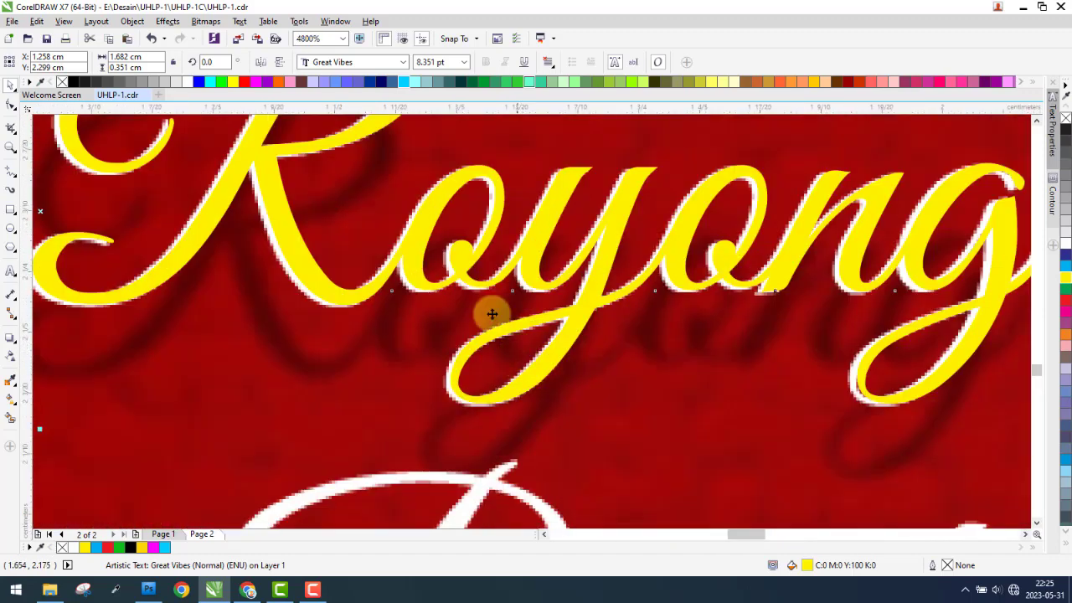
scroll(467, 276, down, 3)
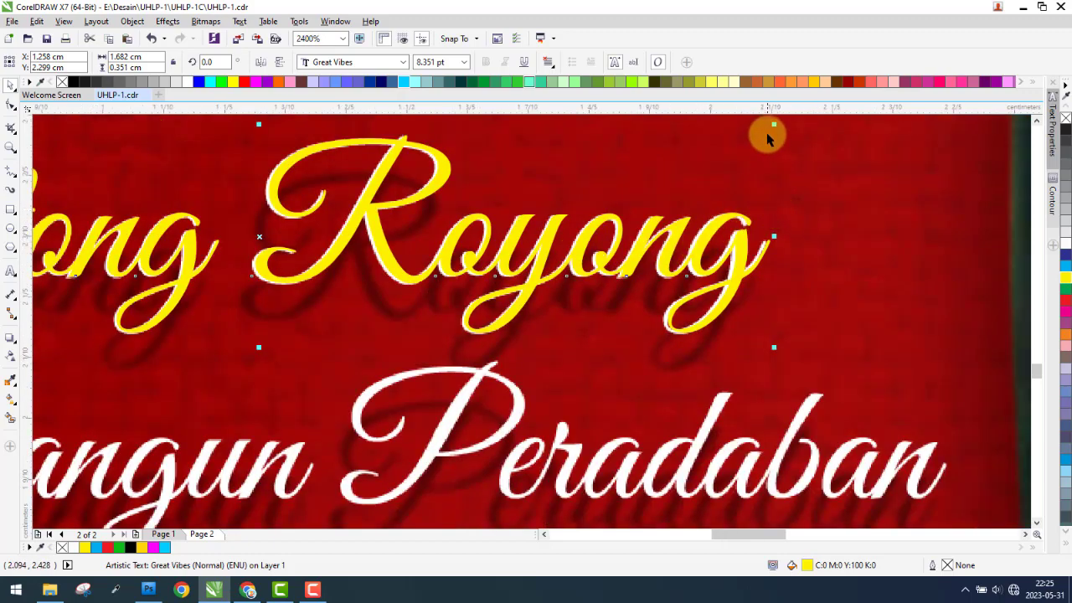
scroll(758, 234, up, 3)
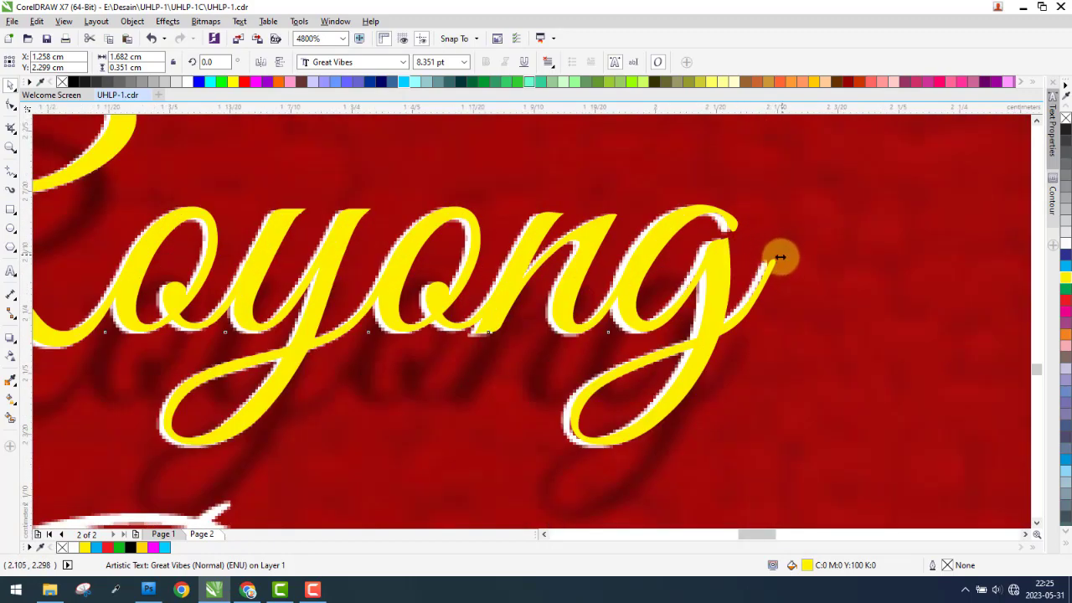
scroll(457, 228, down, 9)
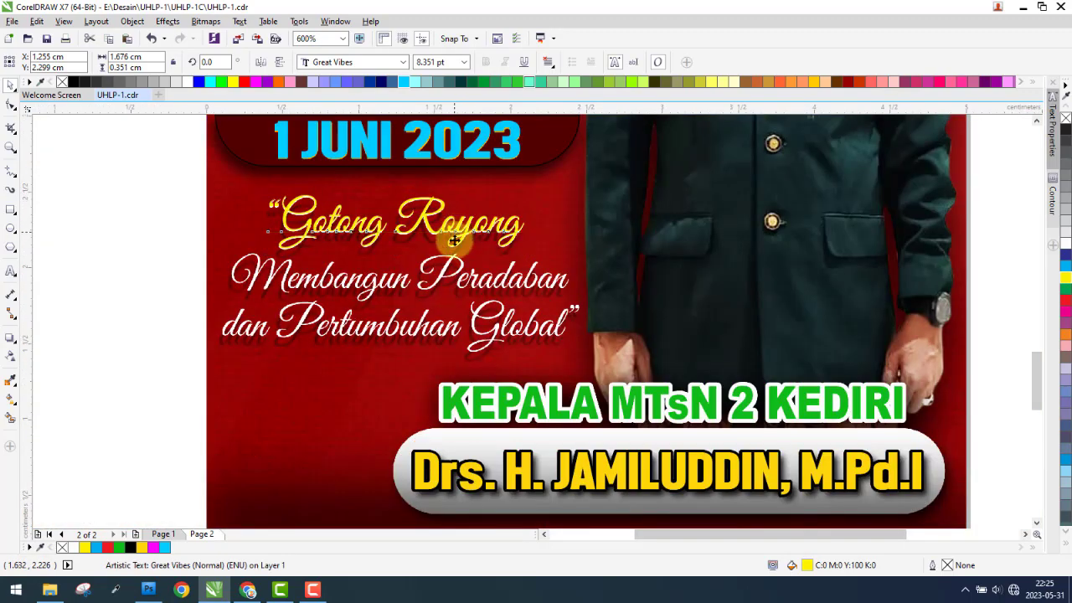
Copy Gotong Royong down to the second line and retype it as 'Membangun Peradaban'
drag(453, 240, 448, 299)
key(ctrl+a)
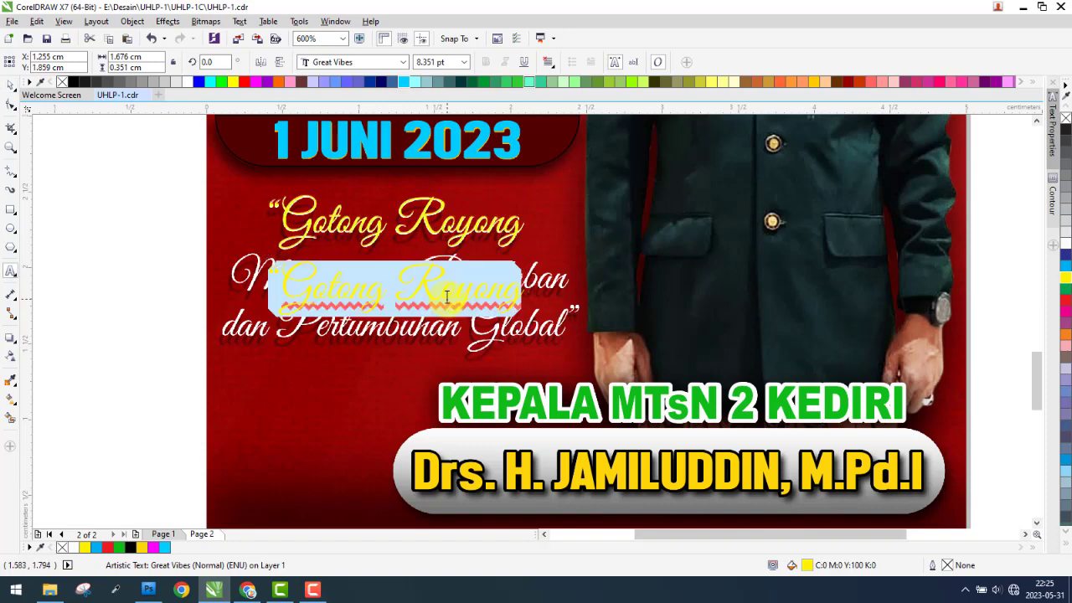
text(Membangun Peradaban)
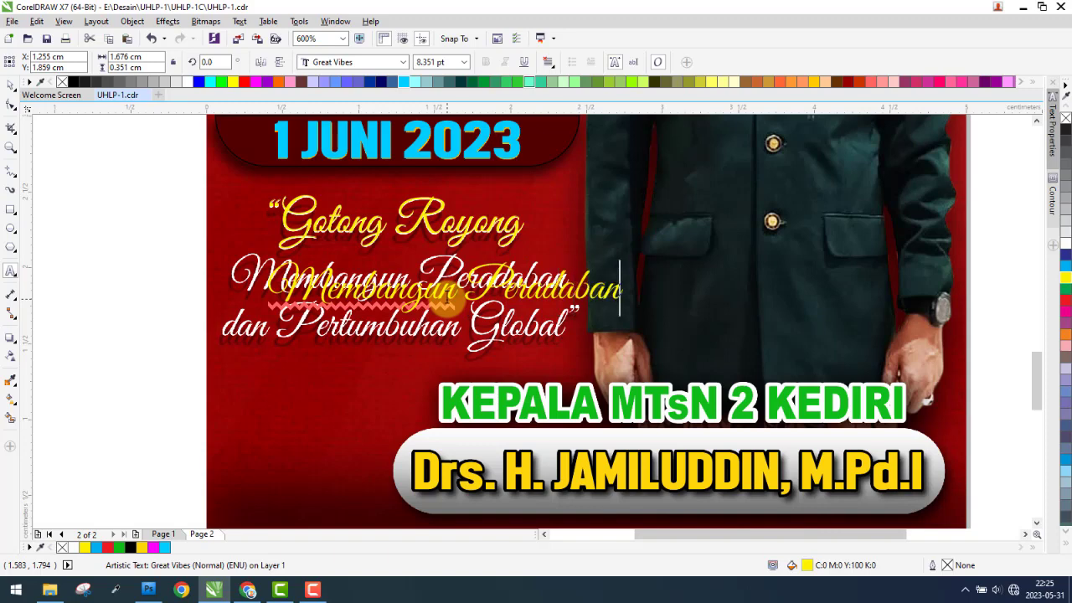
key(ctrl+space)
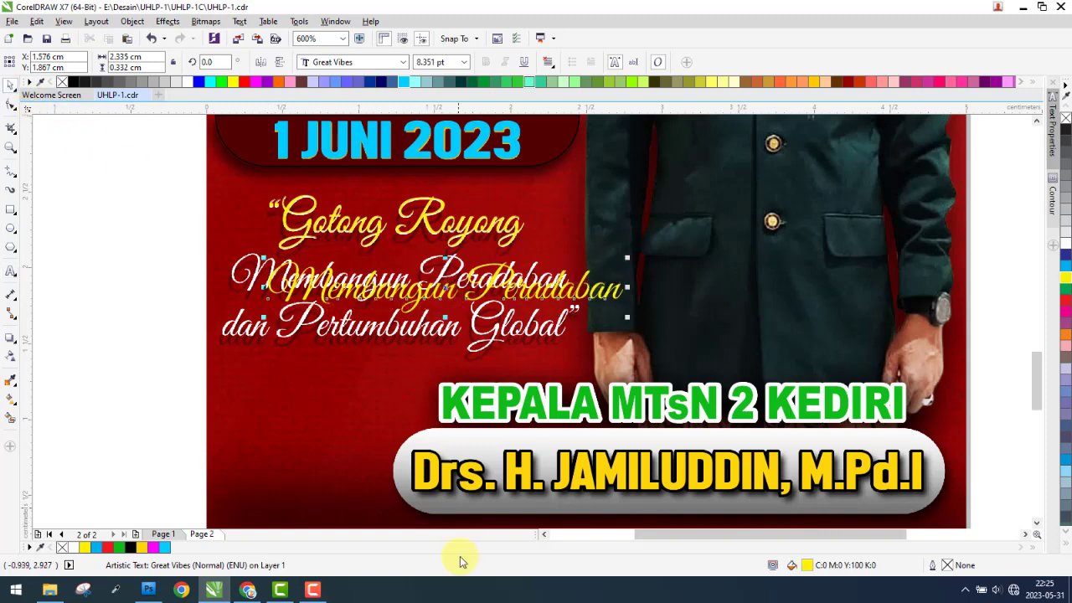
click(310, 590)
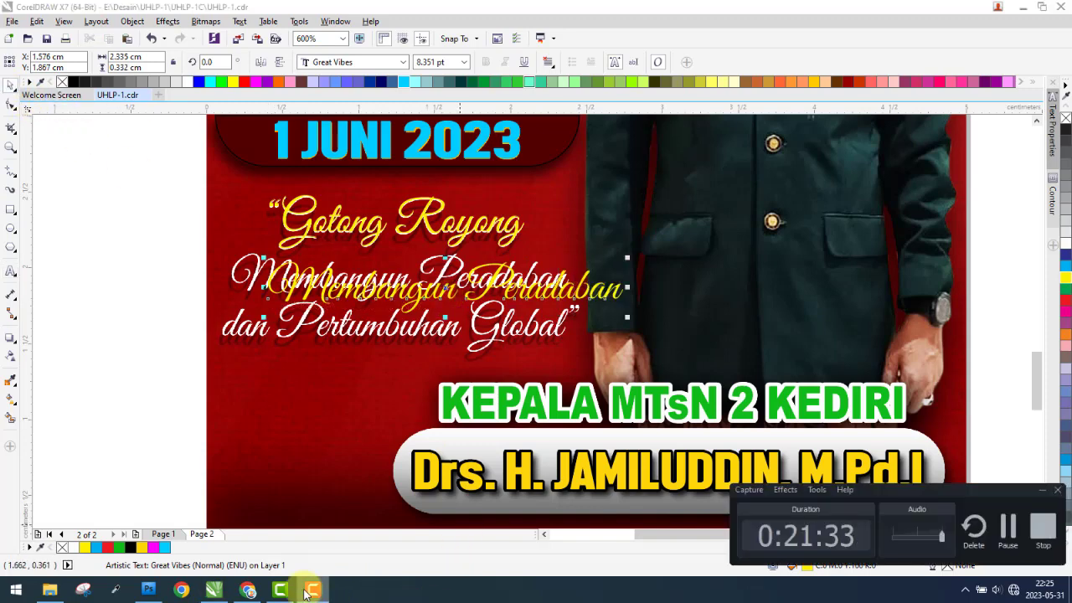
Align Membangun Peradaban over the white original and shrink it to 7.979 pt
scroll(236, 262, up, 1)
scroll(285, 268, up, 1)
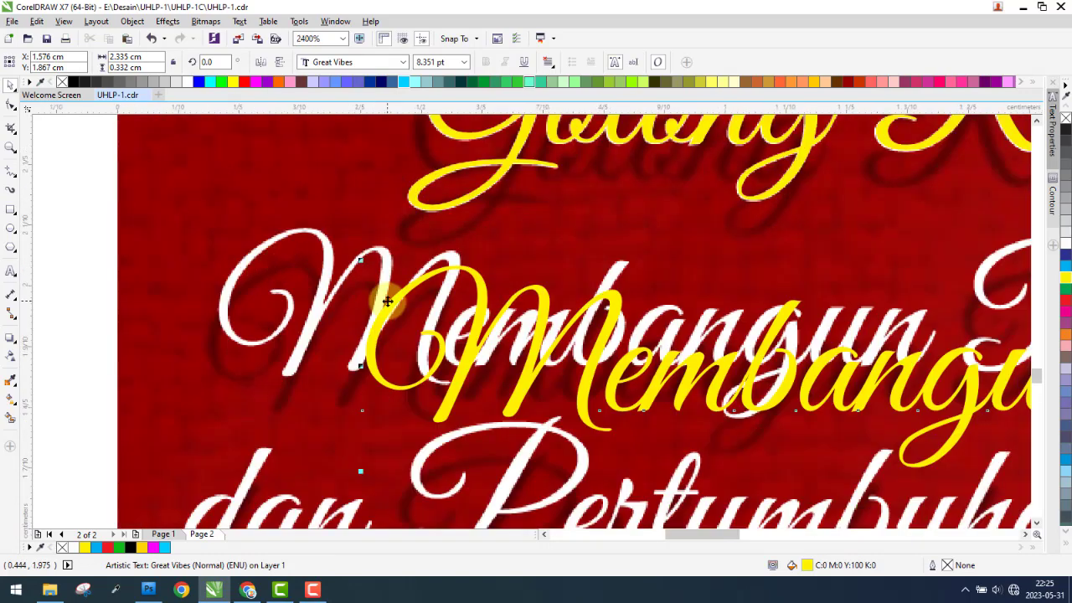
drag(350, 298, 237, 274)
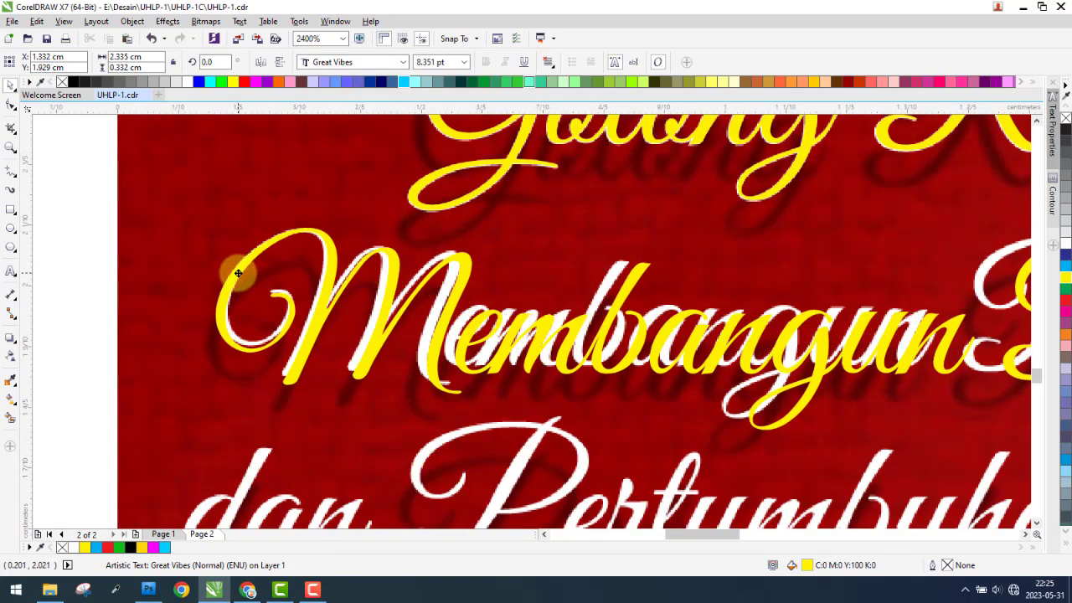
scroll(237, 274, down, 2)
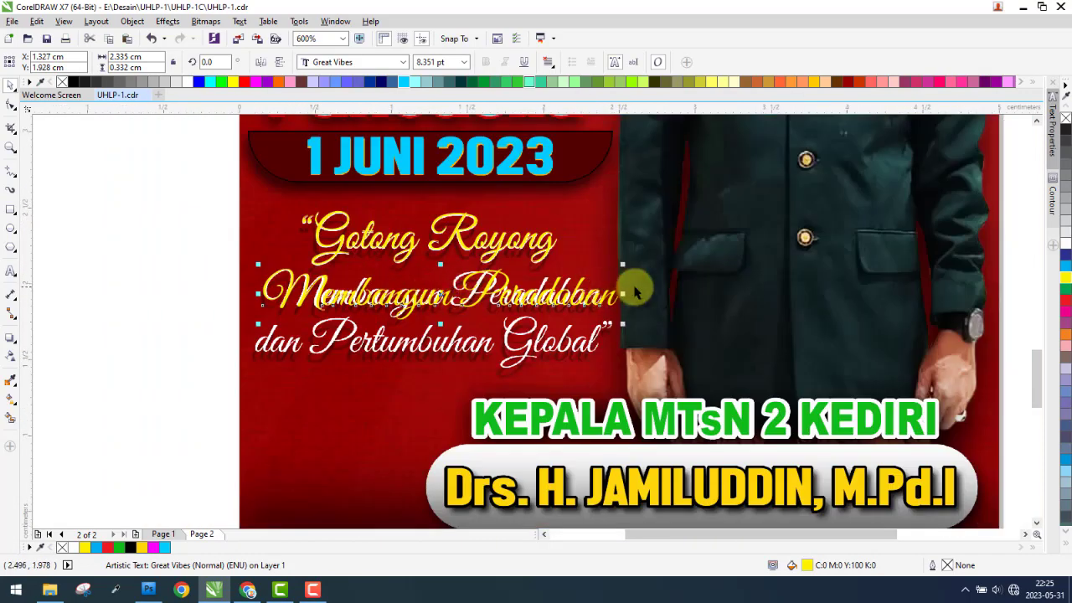
scroll(634, 287, up, 2)
drag(570, 425, 523, 416)
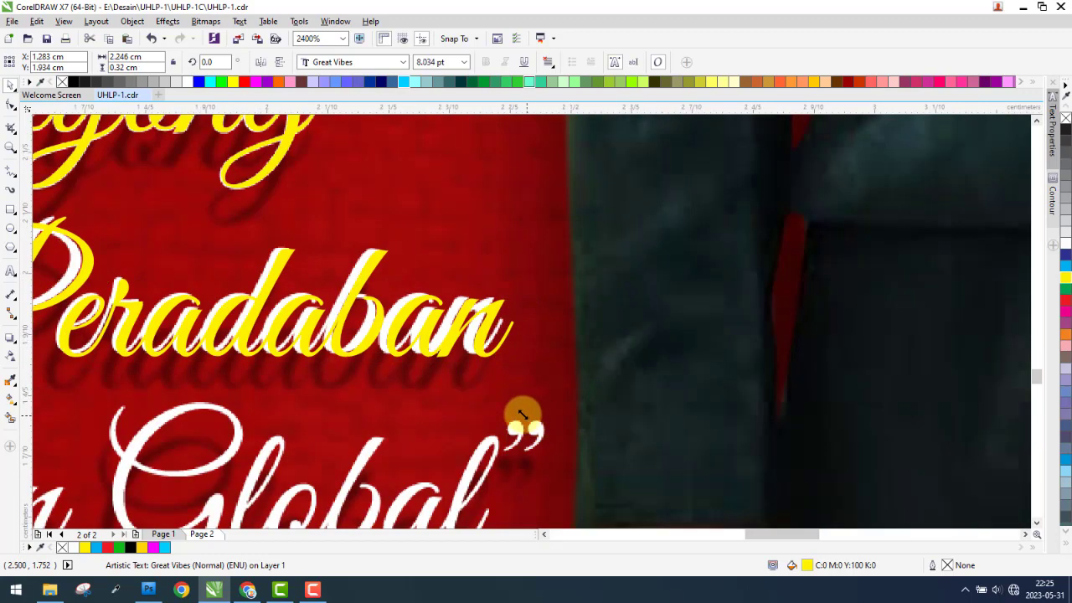
scroll(546, 327, down, 1)
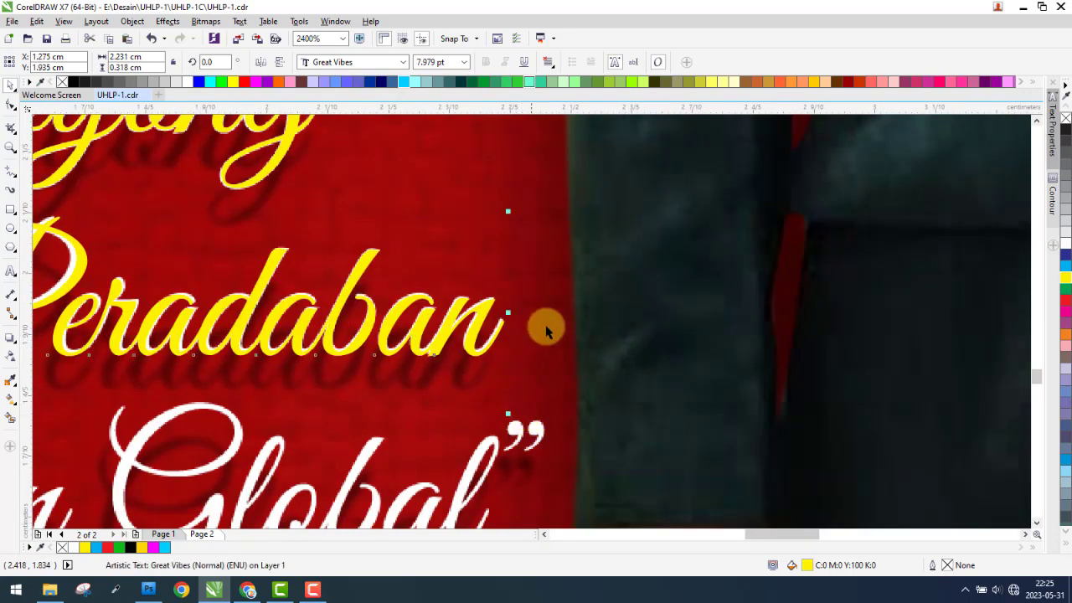
scroll(567, 316, down, 1)
scroll(522, 311, down, 1)
scroll(344, 318, up, 2)
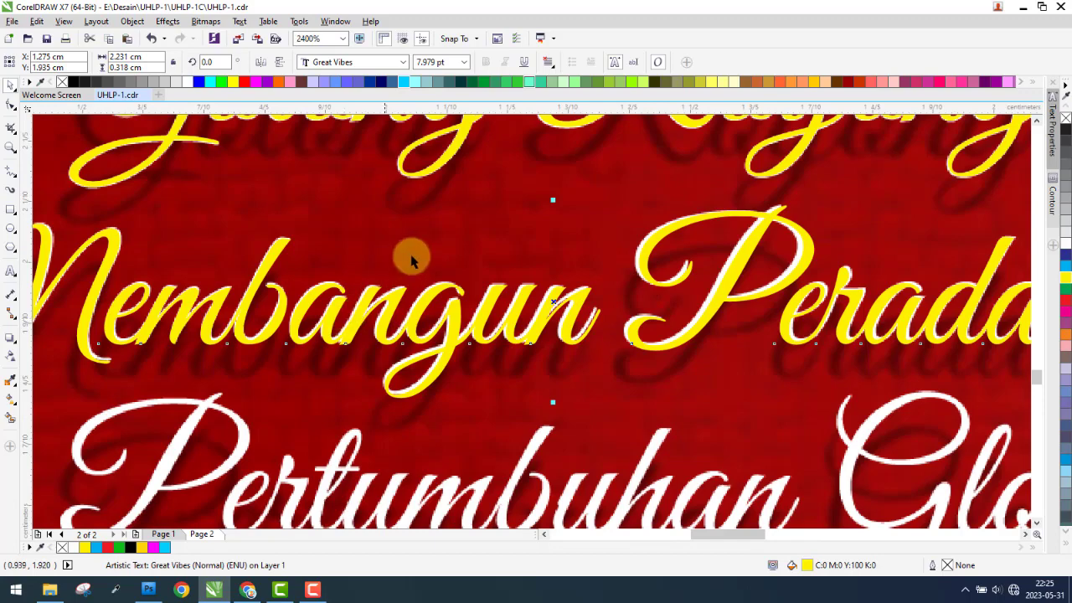
scroll(410, 261, down, 3)
scroll(415, 263, up, 2)
Place a copy below the quote and retype it as 'dan Pertumbuhan Global' with a closing quote mark
drag(421, 268, 411, 459)
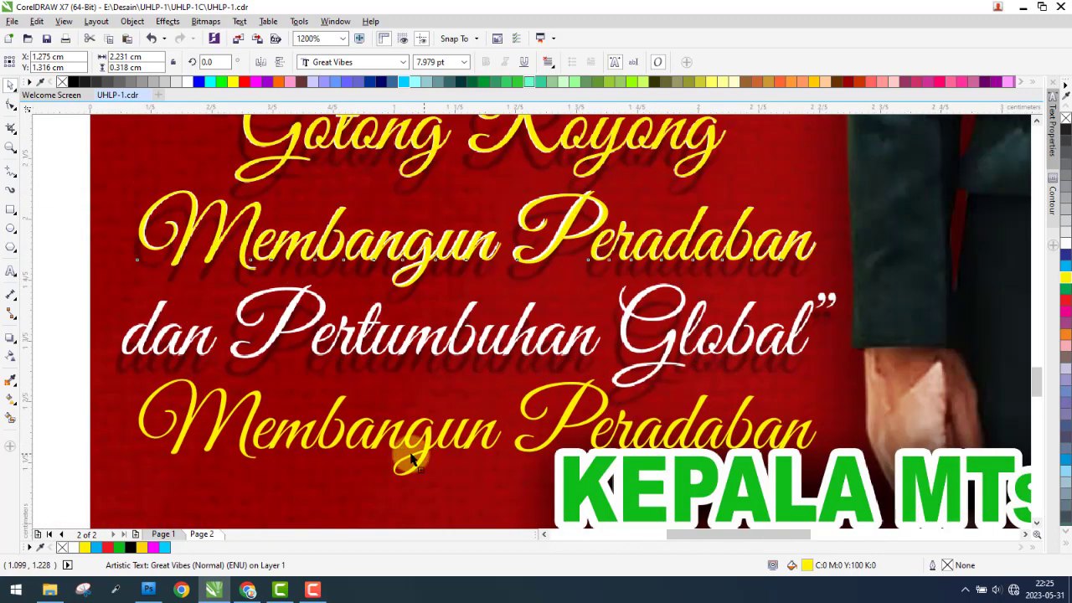
double_click(410, 459)
key(ctrl+a)
text(da)
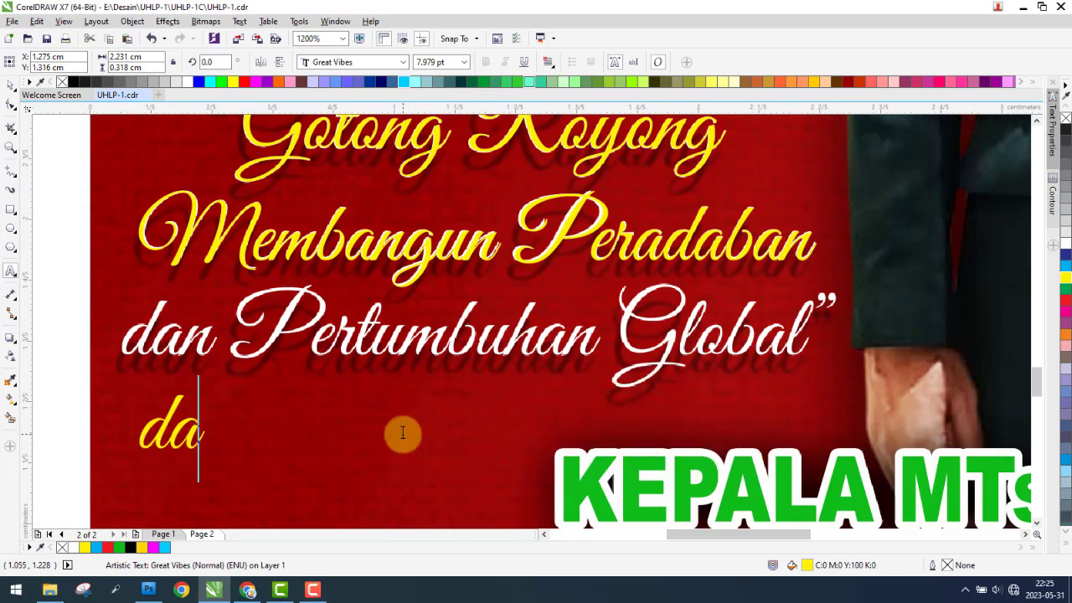
text(n Pertumbu)
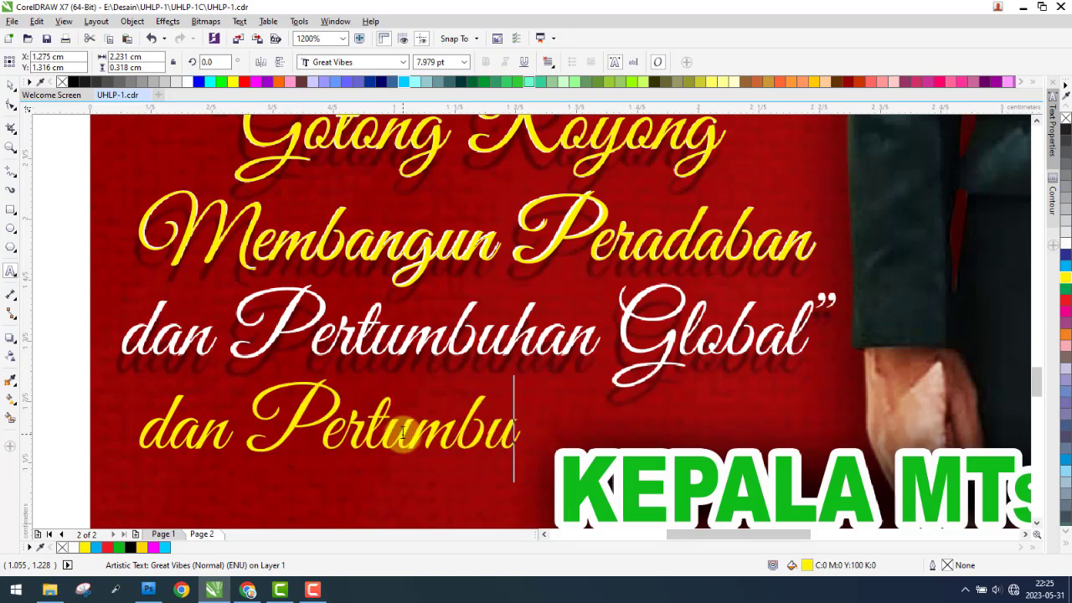
text(han Global”)
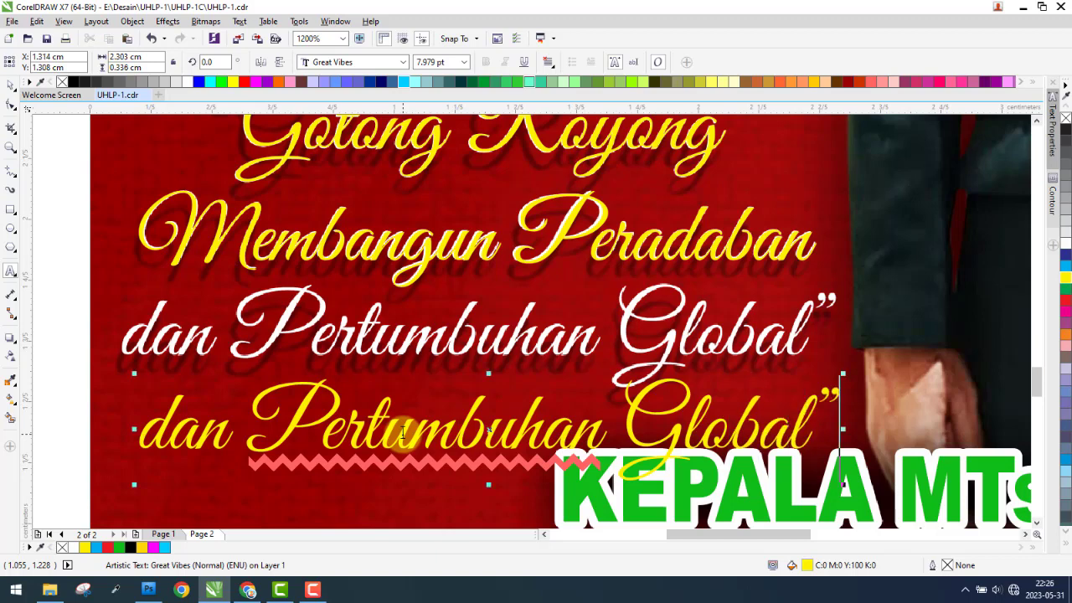
click(10, 85)
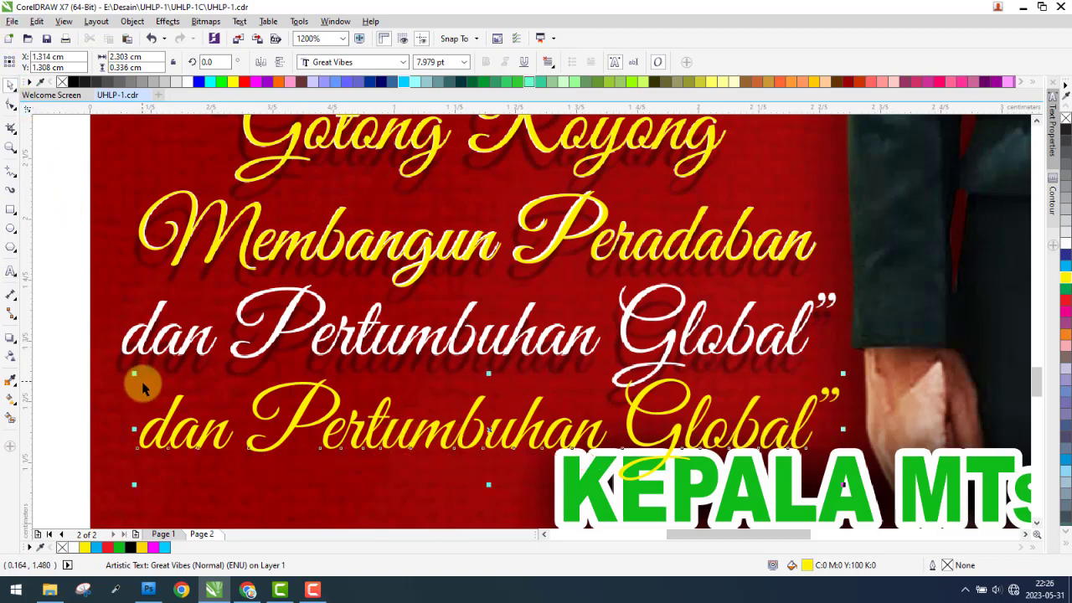
Move the dan Pertumbuhan Global line onto the third white line, shifting it right to match Global
drag(170, 406, 153, 318)
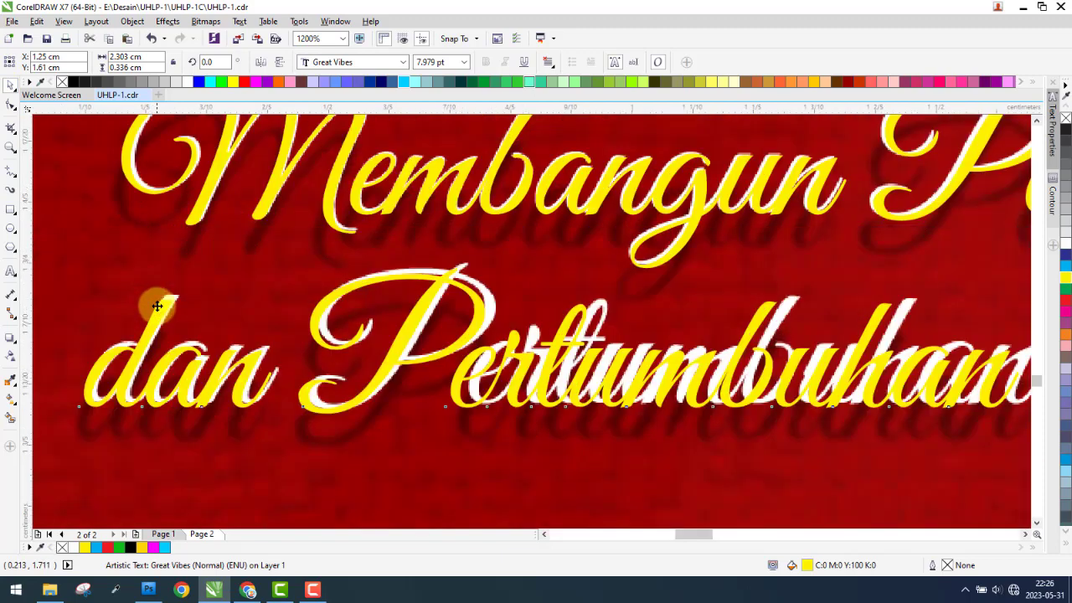
scroll(156, 304, up, 1)
scroll(167, 305, up, 1)
scroll(181, 306, down, 1)
scroll(192, 299, down, 2)
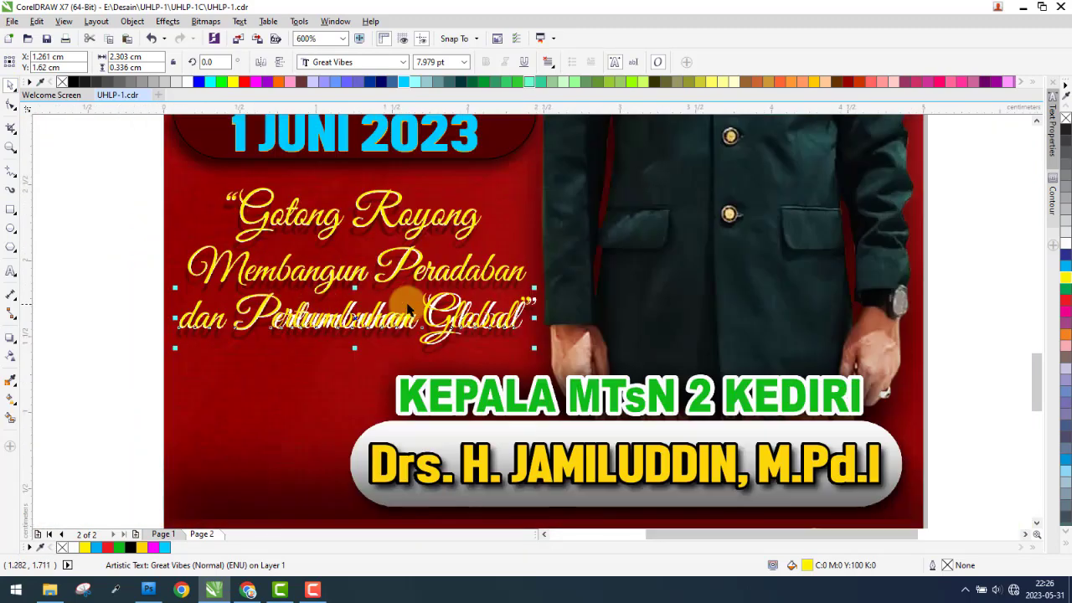
scroll(558, 327, up, 1)
scroll(584, 333, up, 1)
drag(585, 333, 612, 333)
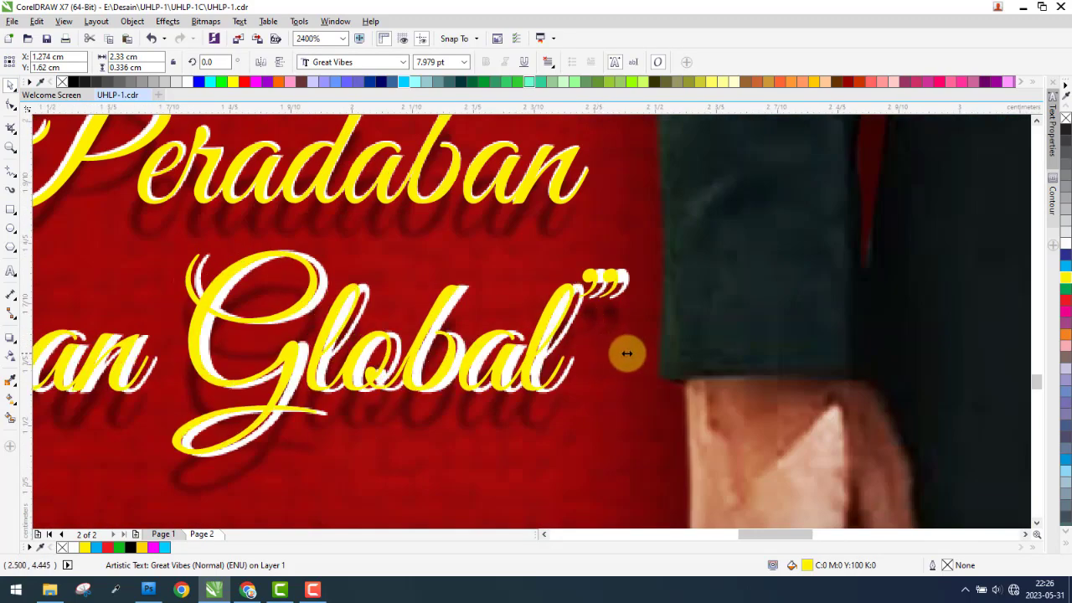
scroll(617, 320, down, 3)
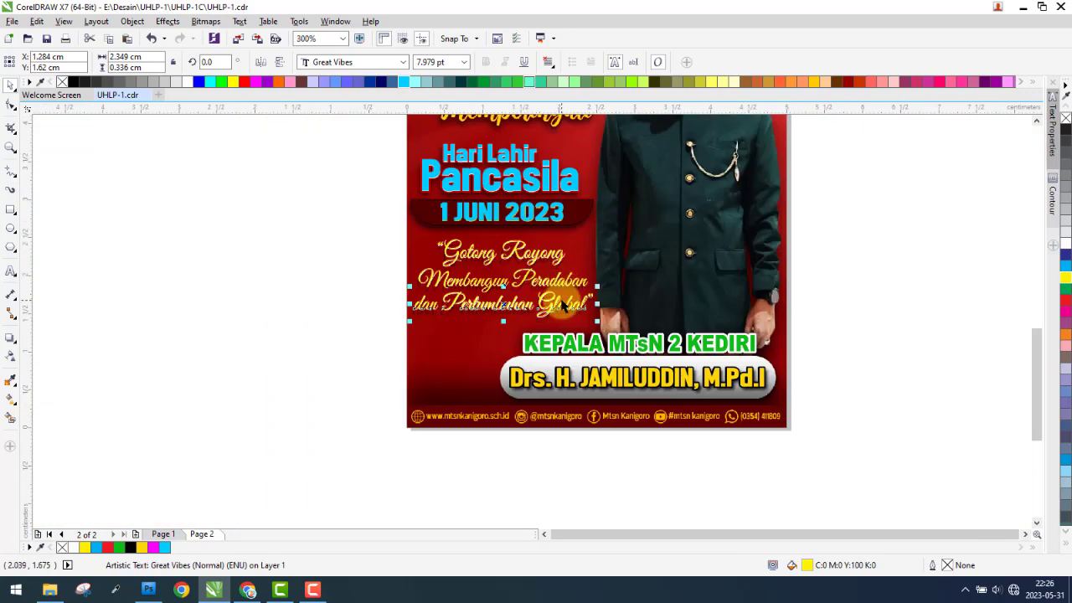
scroll(559, 285, down, 1)
scroll(552, 238, up, 1)
scroll(530, 240, up, 2)
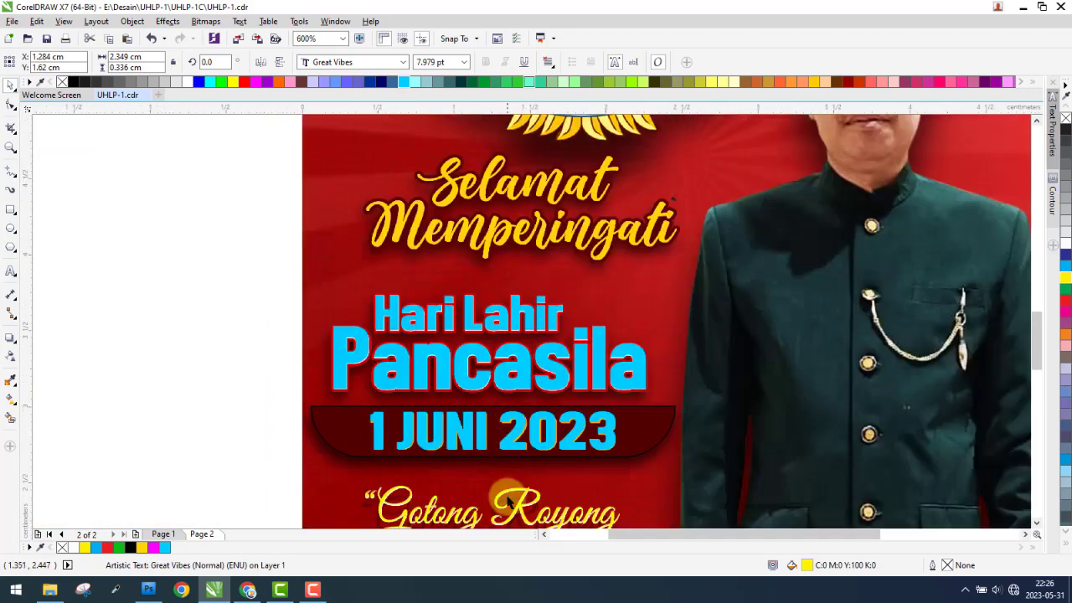
Copy Gotong Royong under Memperingati, recolour it cyan and retype it as 'Selamat'
drag(507, 496, 519, 276)
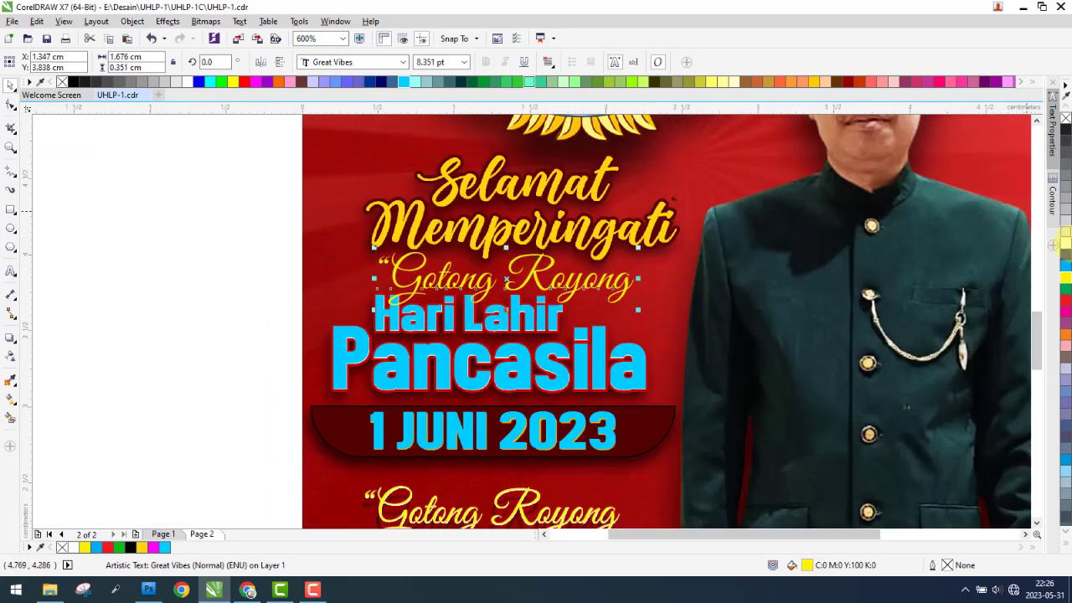
drag(1066, 266, 574, 259)
double_click(548, 257)
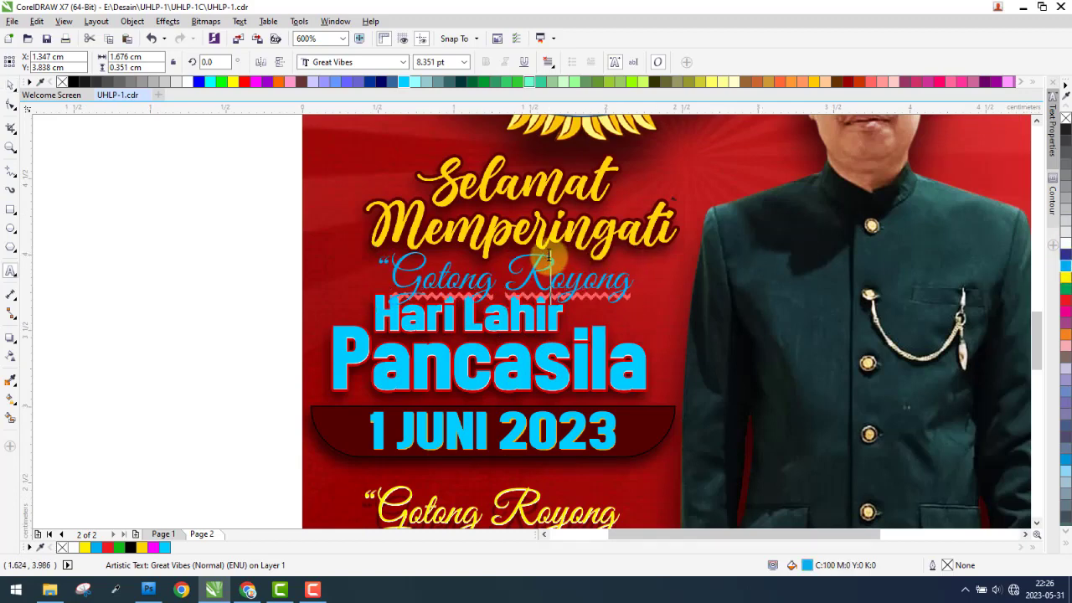
key(ctrl+a)
text(S)
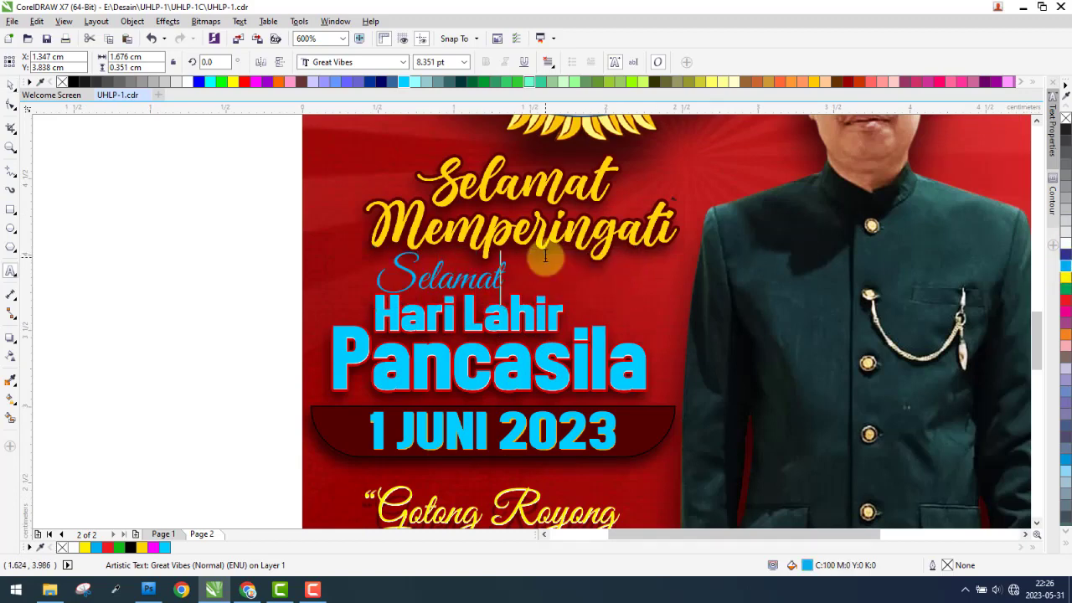
click(6, 87)
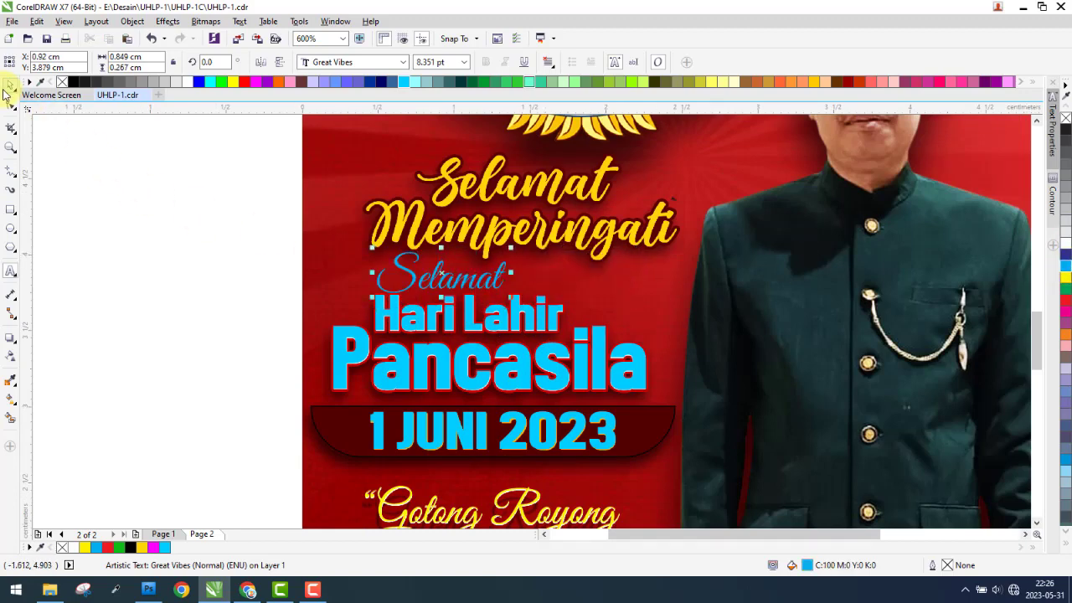
Set Selamat to Celebrate Script and align it over the yellow Selamat heading
click(332, 62)
text(cel)
key(Return)
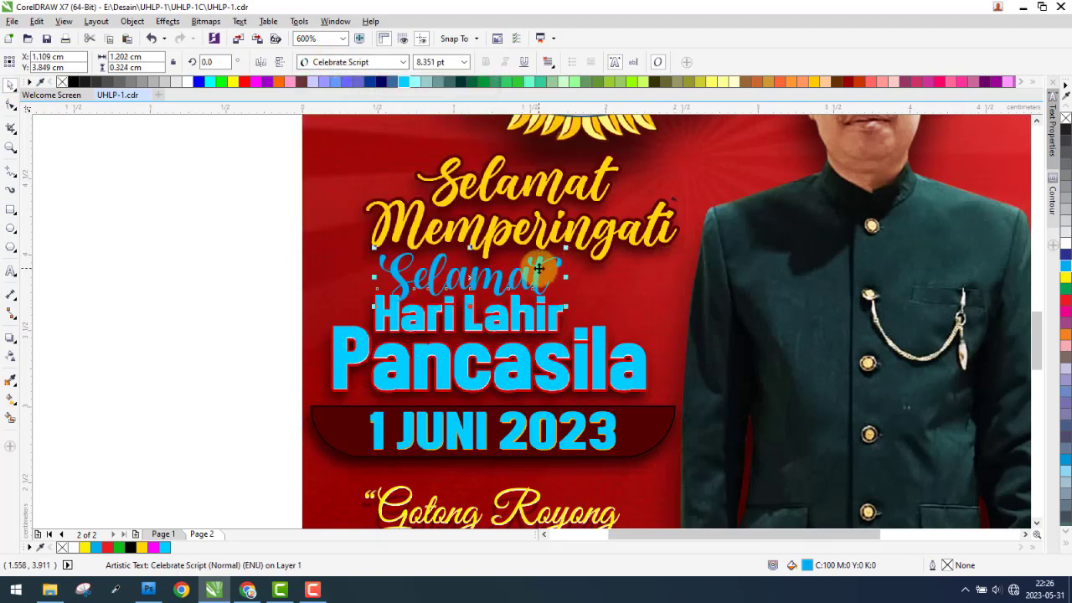
drag(538, 268, 544, 168)
scroll(518, 186, up, 2)
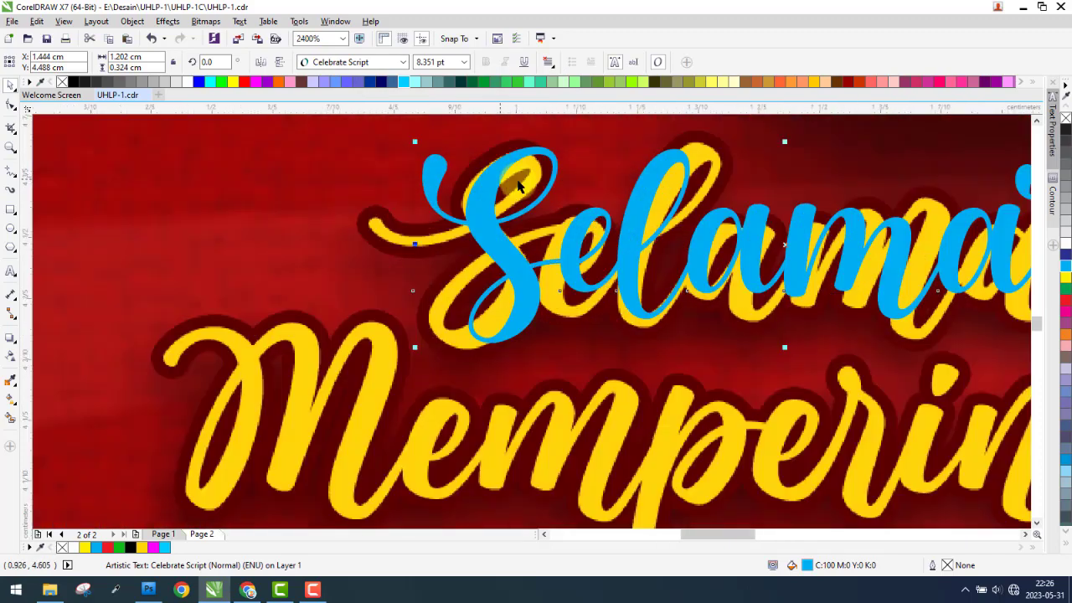
scroll(519, 186, down, 2)
scroll(586, 222, down, 1)
scroll(667, 216, up, 2)
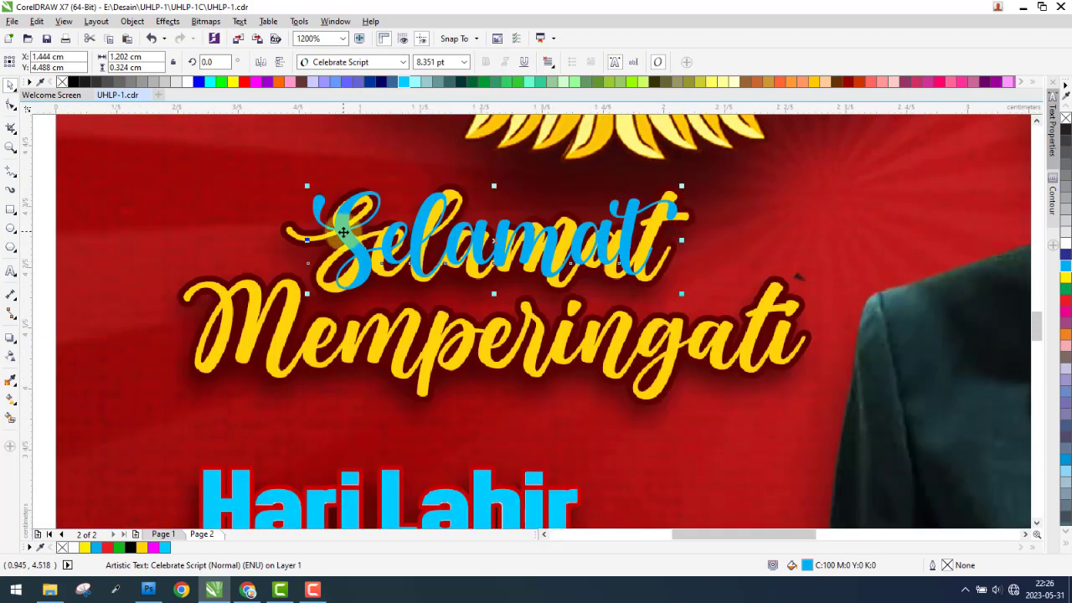
drag(344, 231, 331, 226)
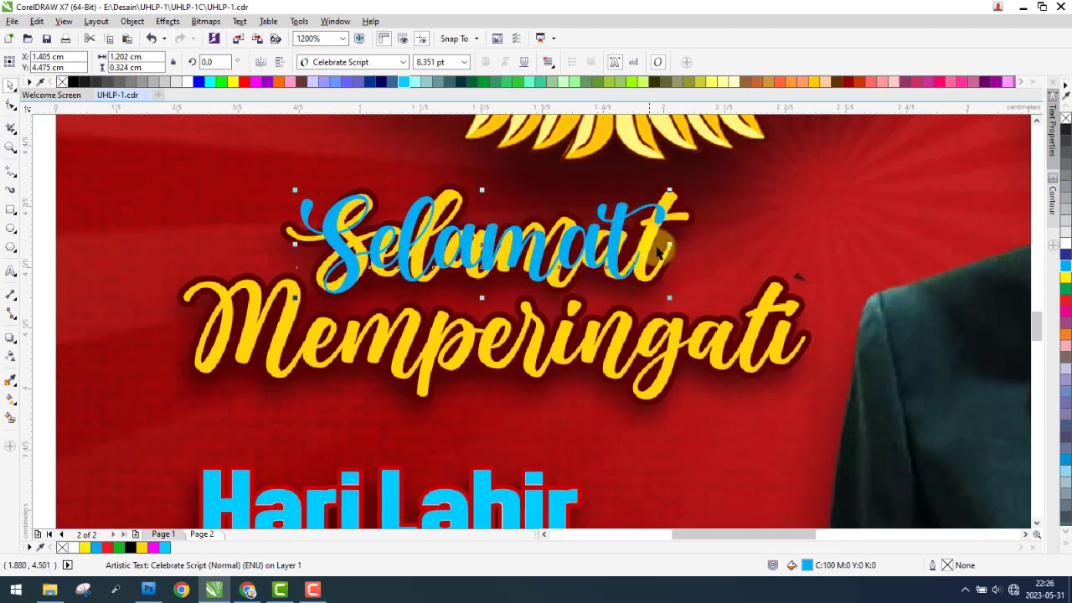
Try stretching and shifting the cyan Selamat, then undo back to its original size and position
drag(679, 245, 748, 243)
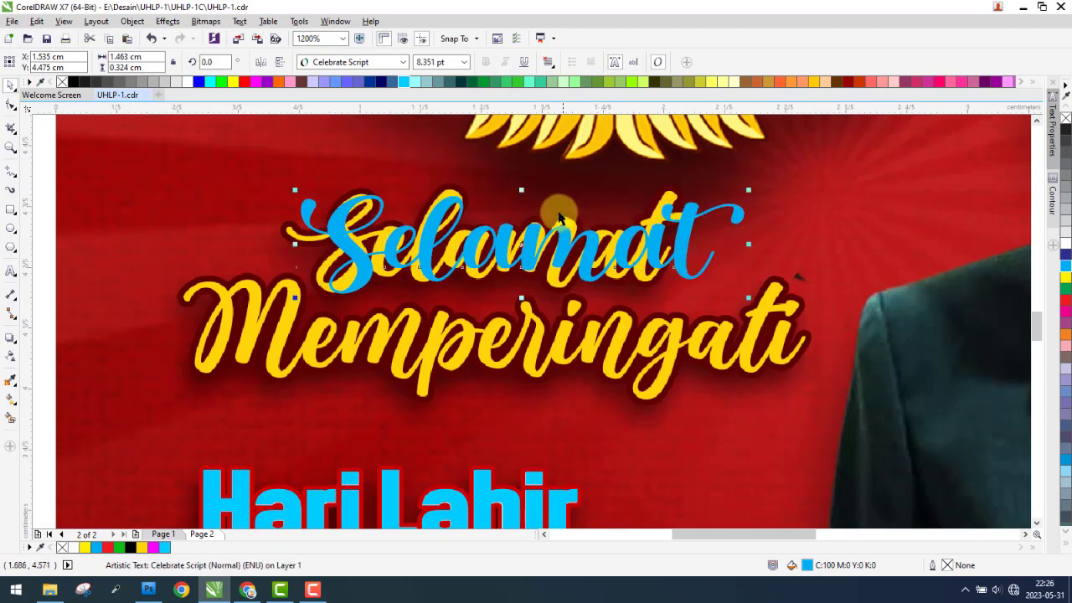
drag(522, 187, 522, 195)
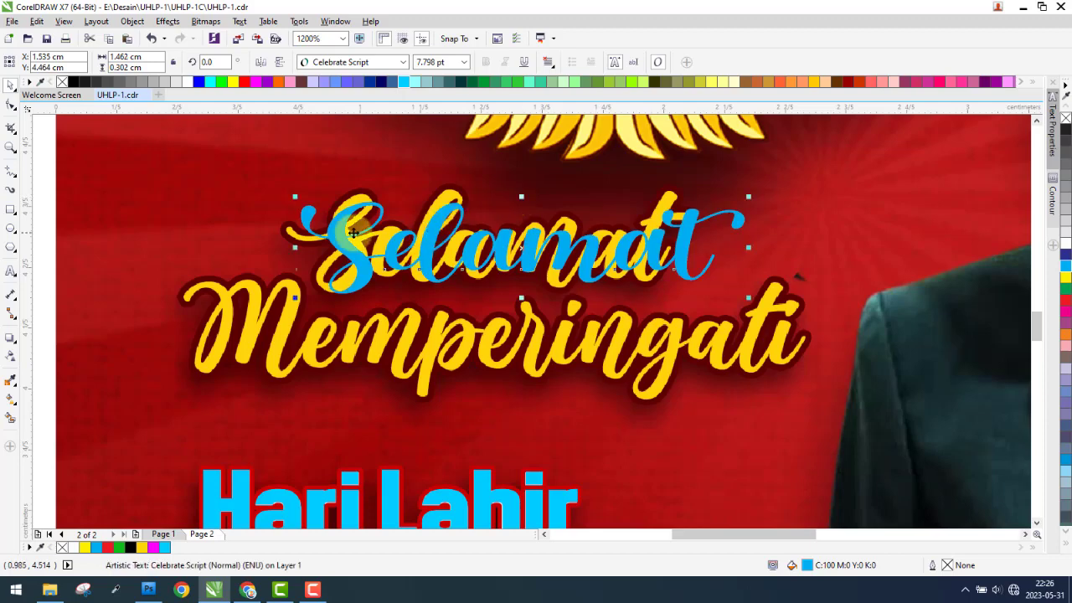
drag(328, 226, 420, 216)
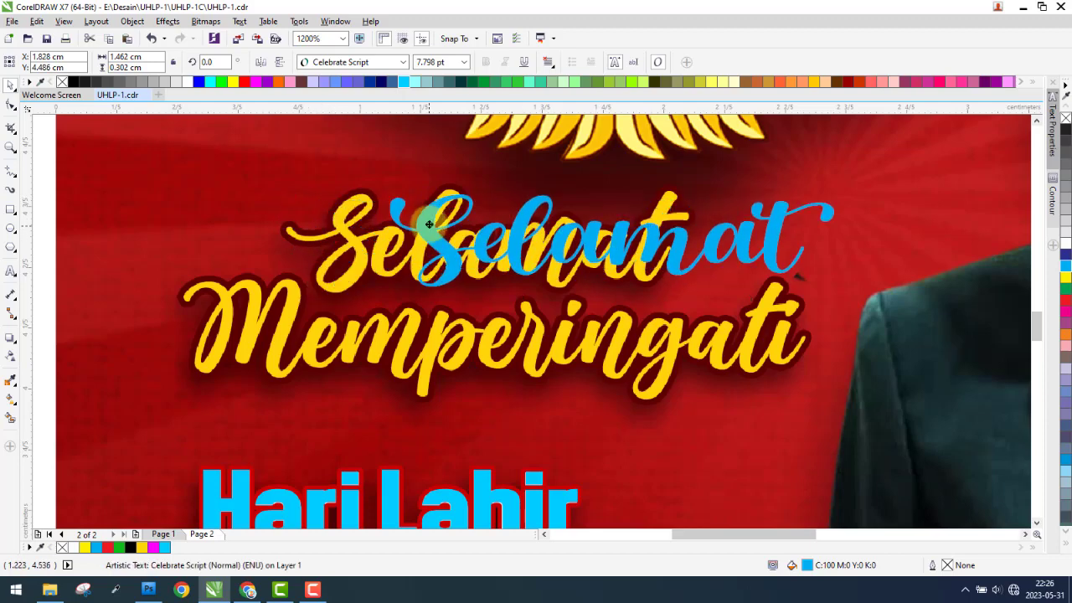
key(ctrl+z)
key(ctrl+z)
key(ctrl+z)
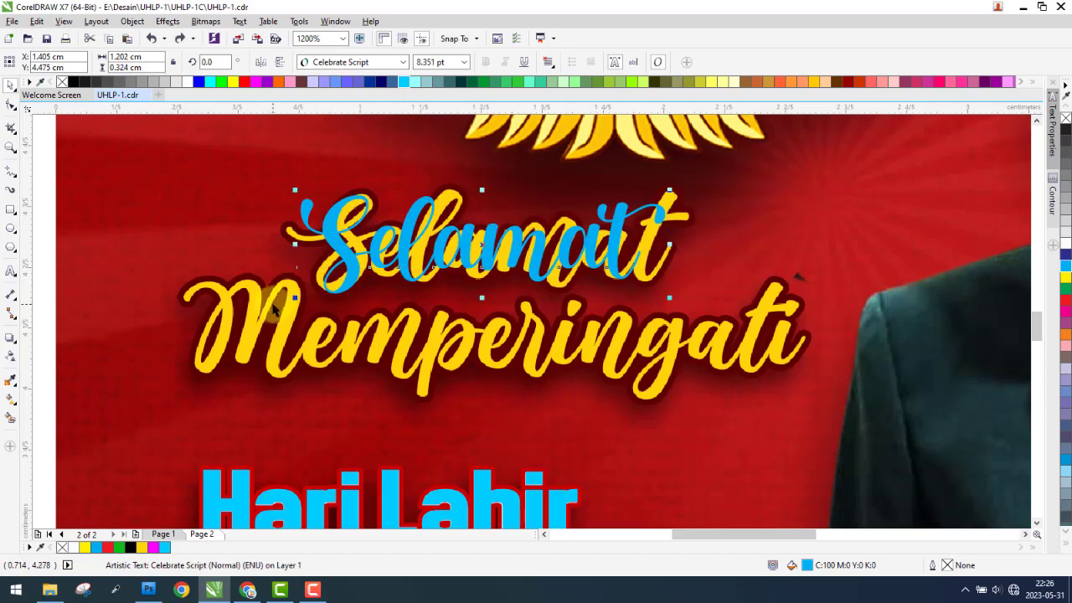
key(ctrl+z)
click(52, 591)
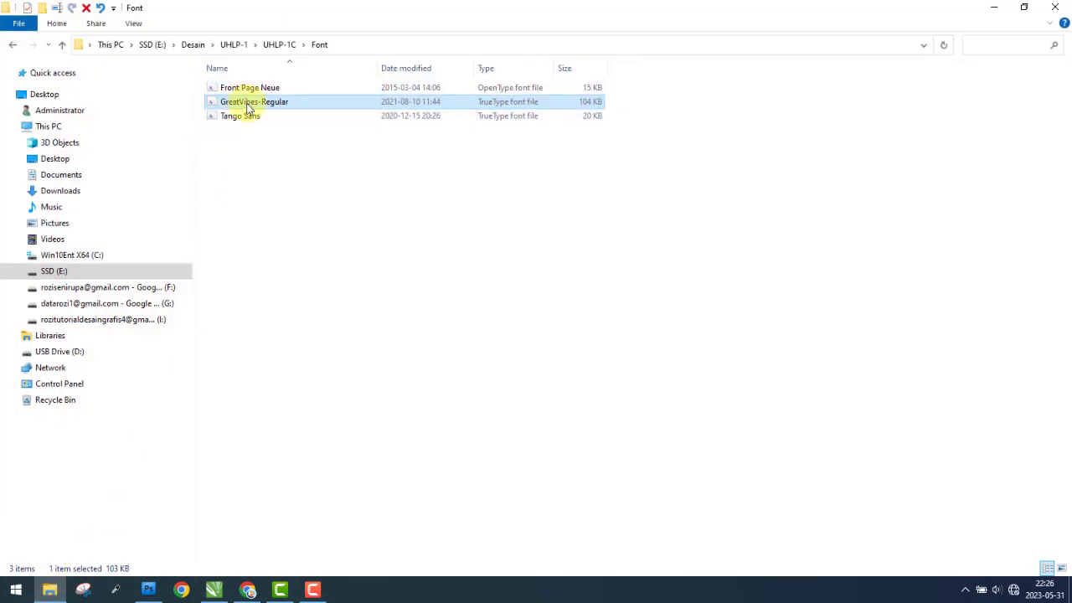
Look over the GreatVibes-Regular and Front Page Neue font files, then minimize File Explorer
click(248, 116)
click(258, 88)
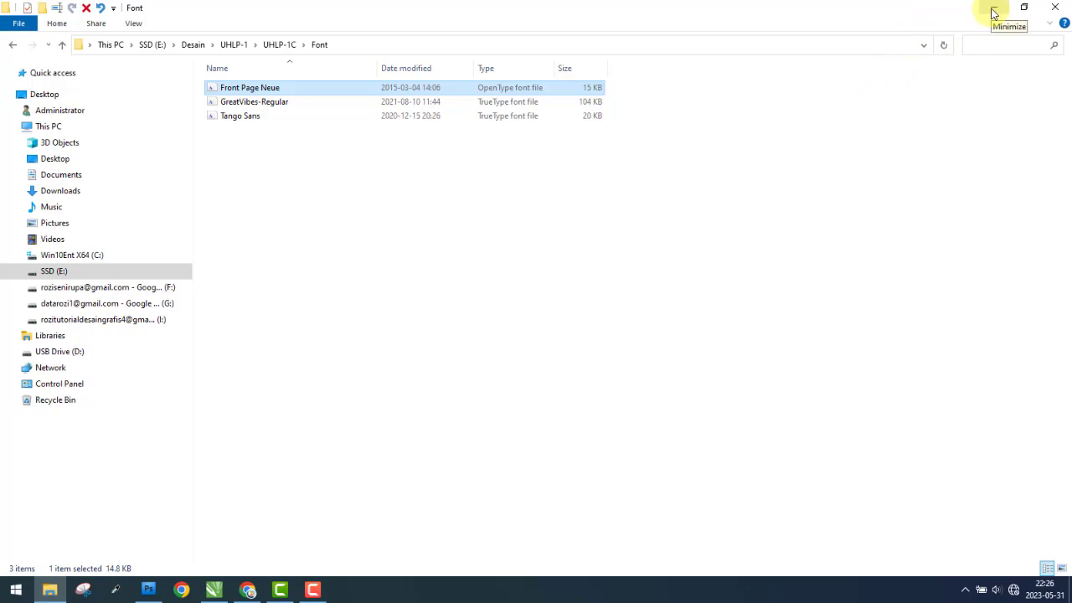
click(994, 12)
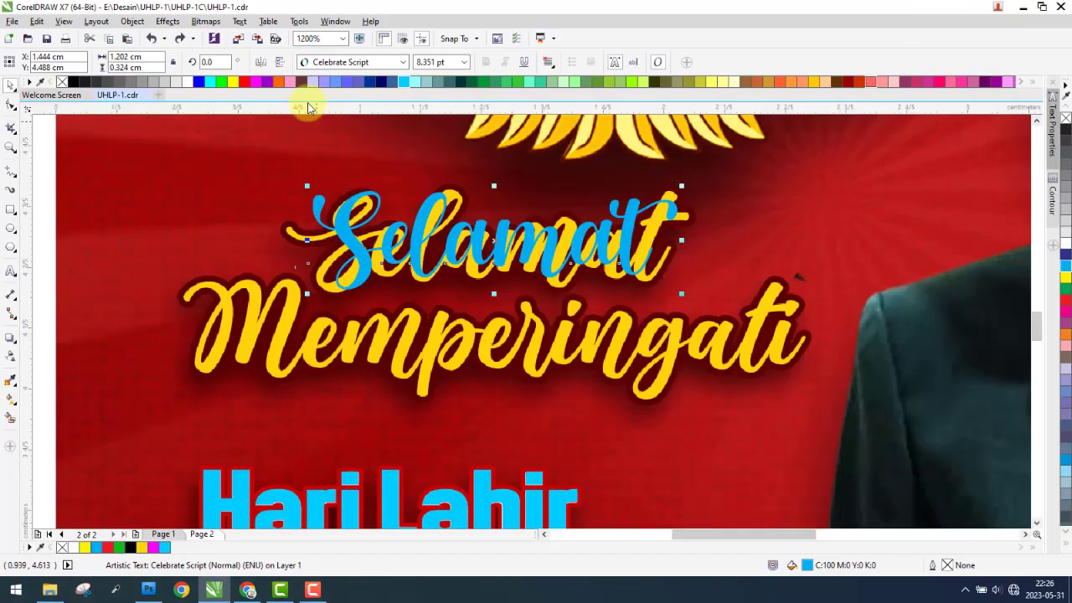
Try the Amigos font on the blue Selamat text, then revert it to Celebrate Script
click(330, 63)
text(a)
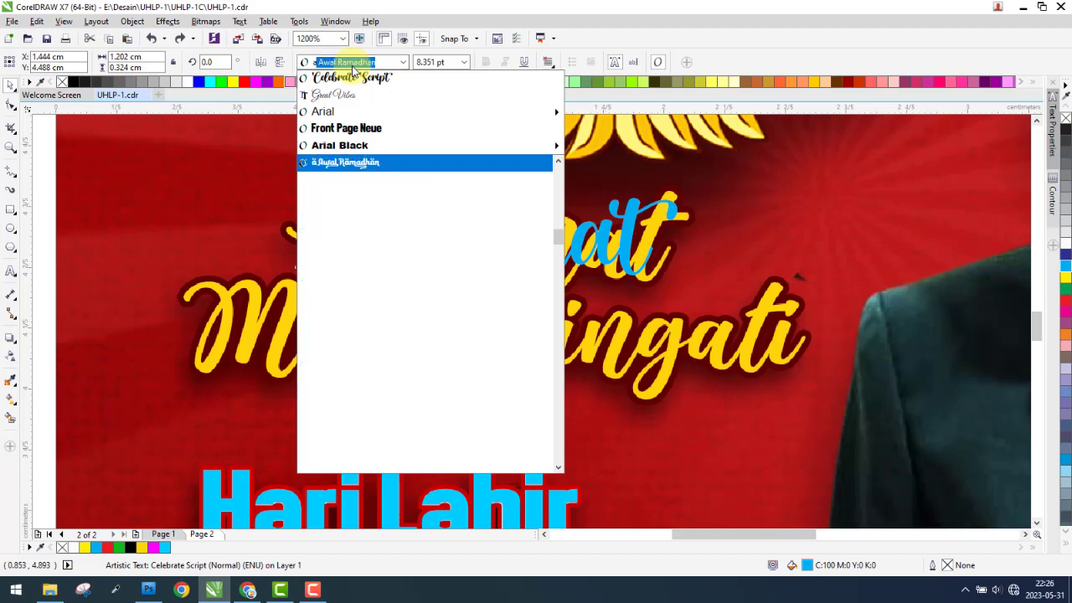
text(migos)
key(Return)
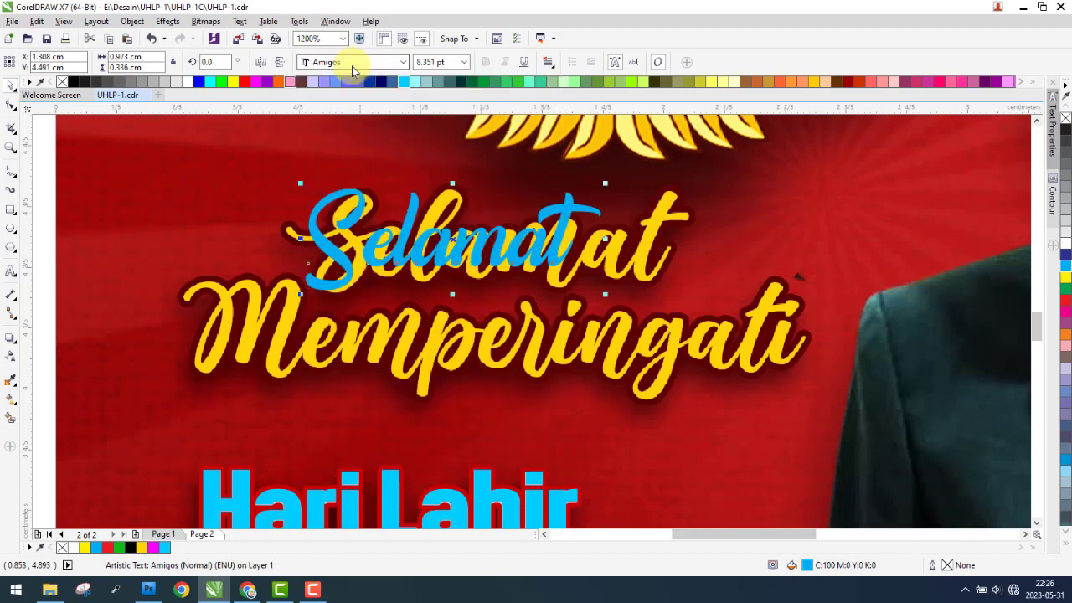
key(ctrl+z)
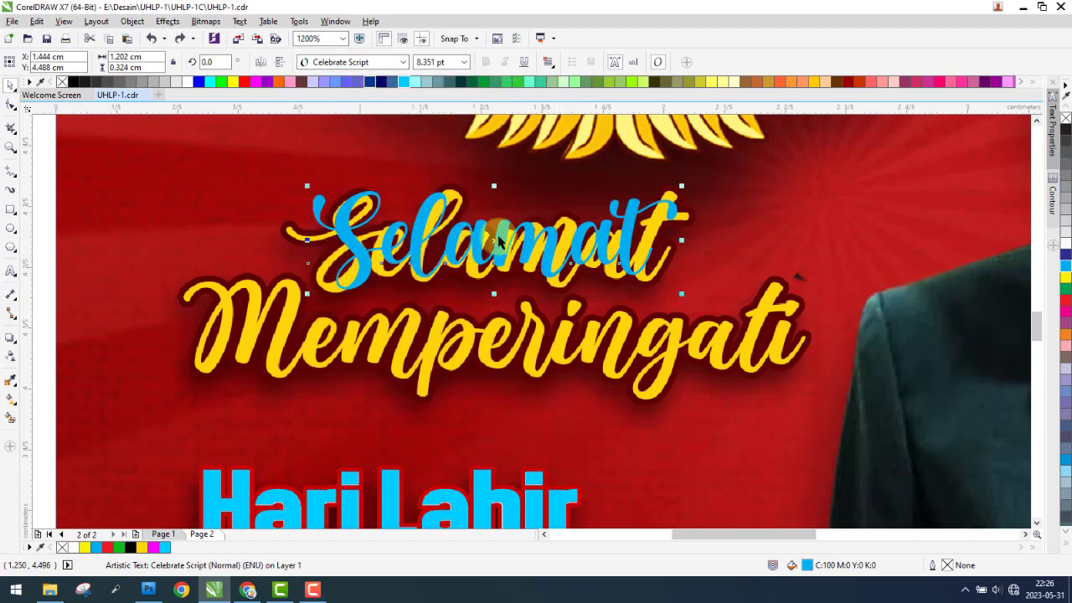
Duplicate Selamat below the heading and retype the copy as 'Memperingati'
drag(457, 262, 354, 428)
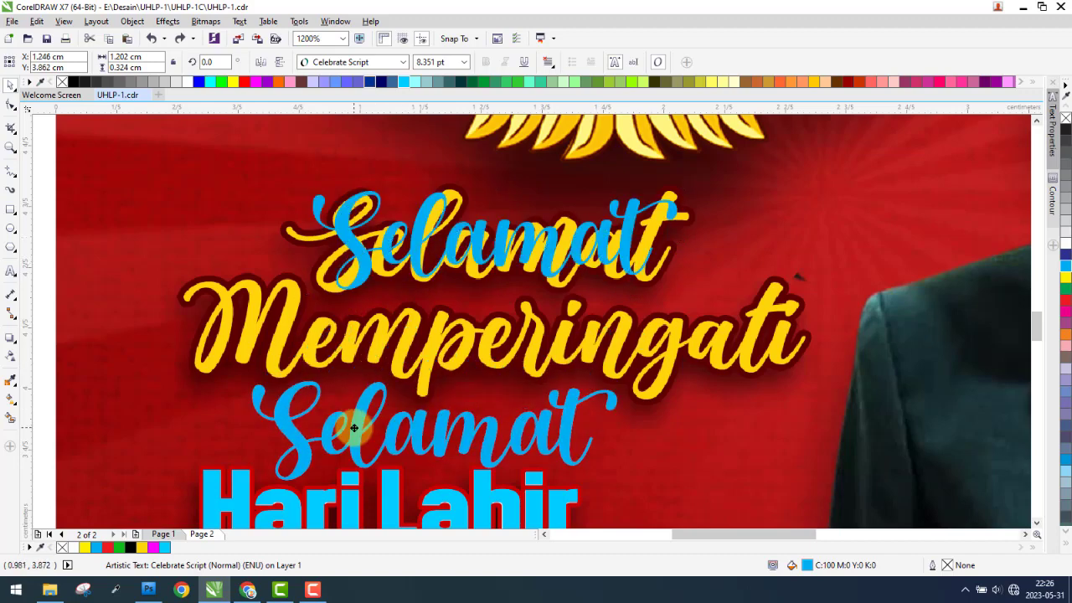
double_click(350, 428)
text(Me)
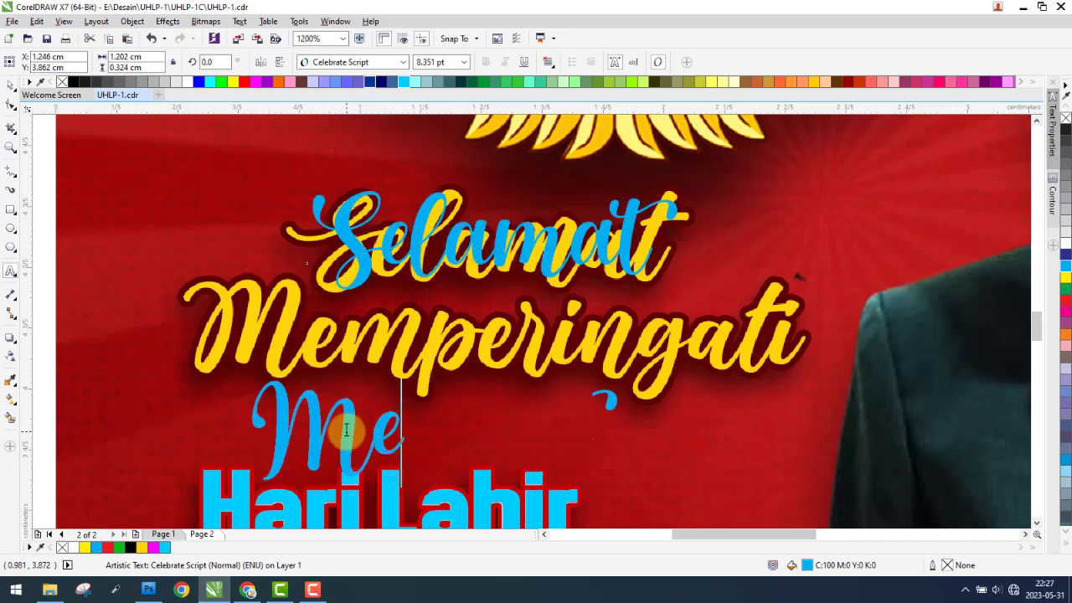
text(ngucapkan)
click(219, 404)
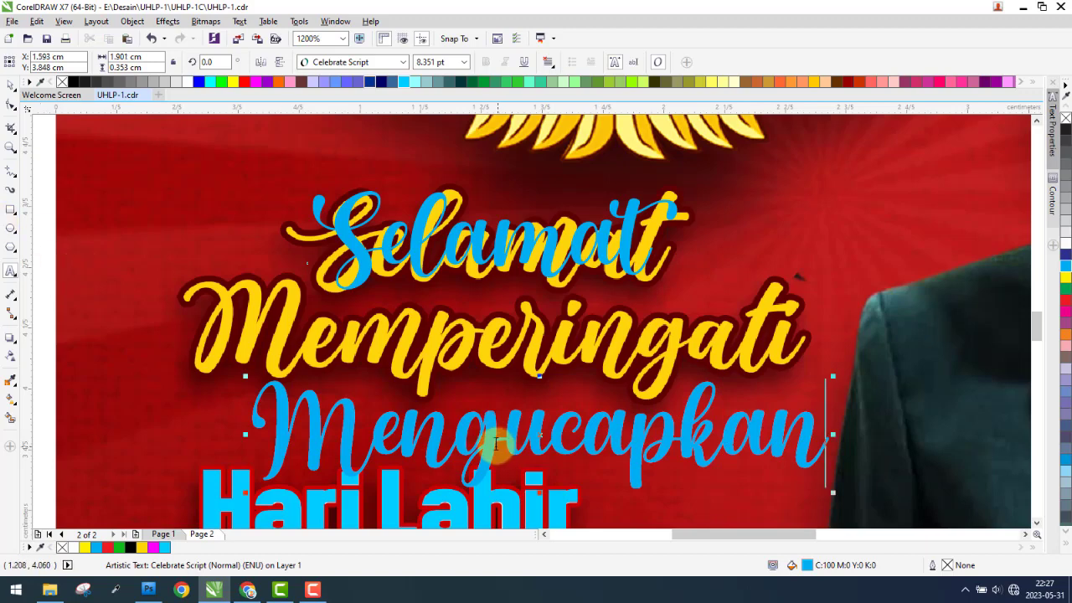
drag(457, 432, 933, 441)
key(BackSpace)
key(BackSpace)
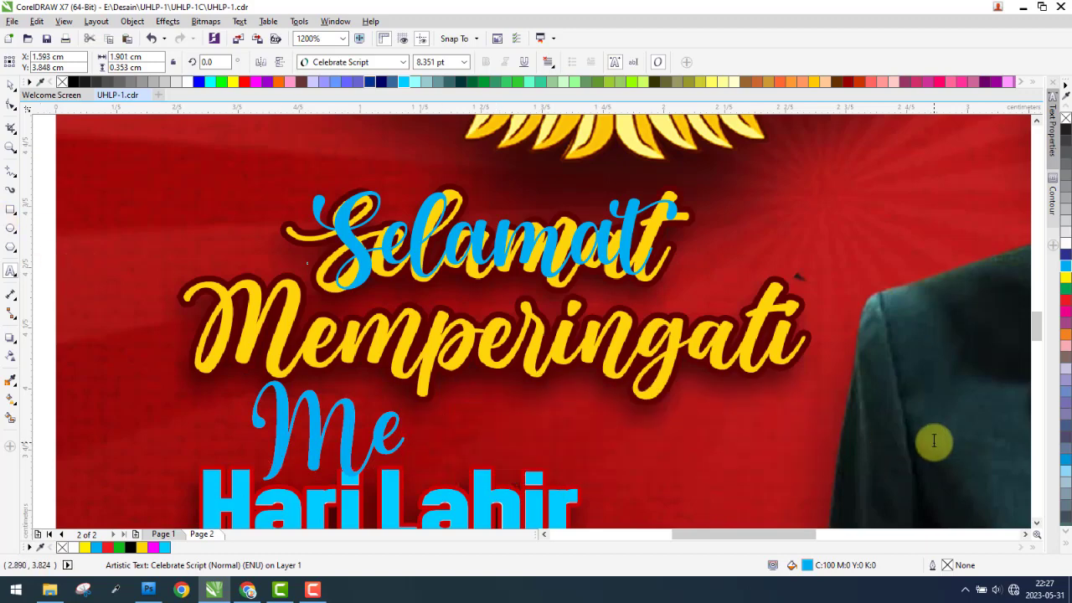
text(mperingati)
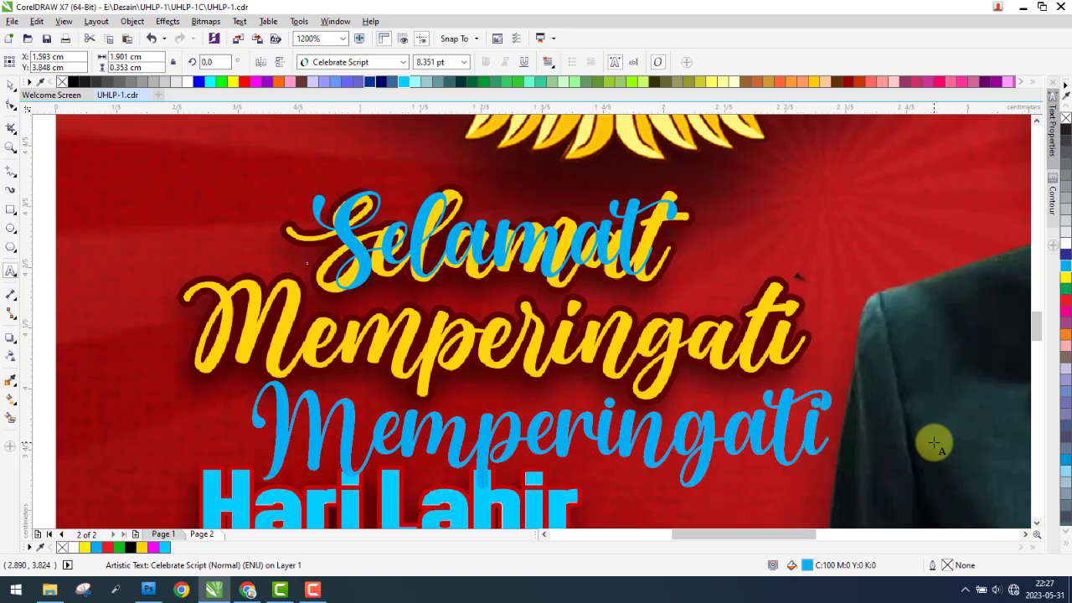
key(Escape)
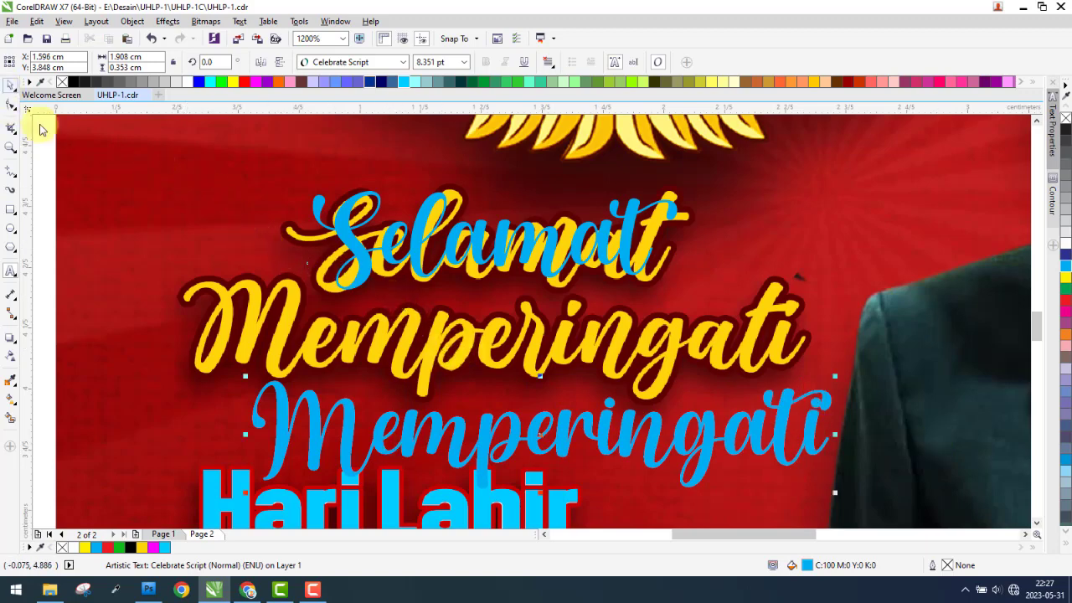
Check the Memperingati layer's font in the Photoshop source, then bring up the Font folder
click(148, 590)
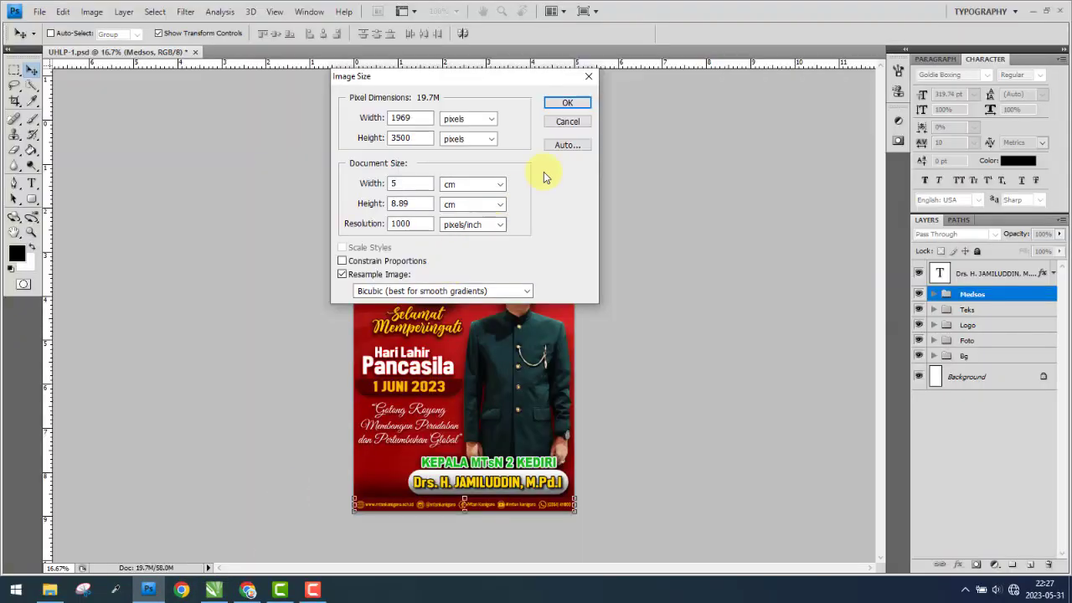
click(566, 124)
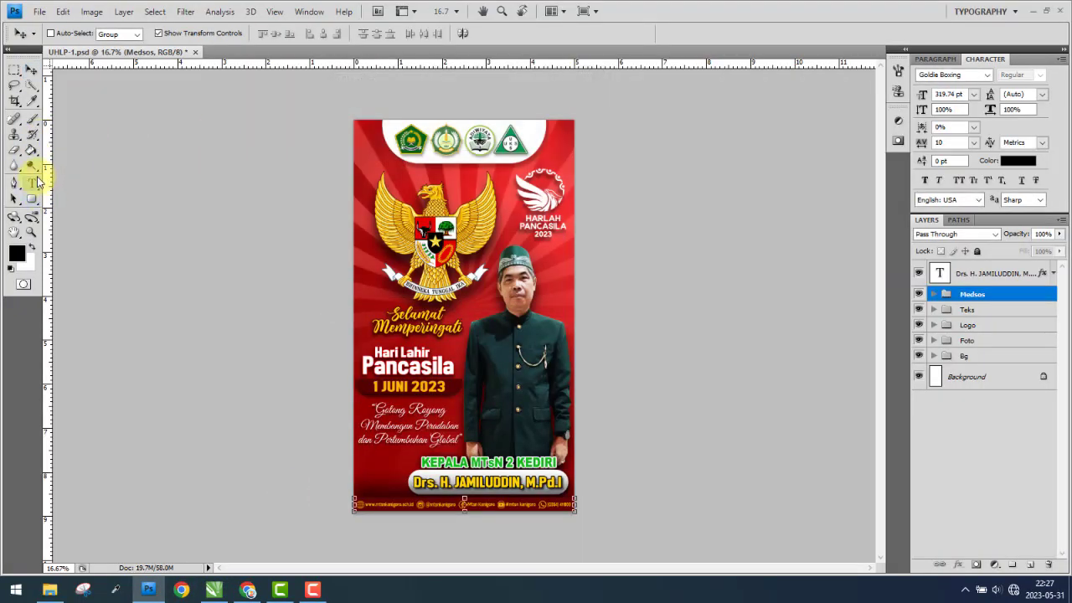
ctrl+click(406, 316)
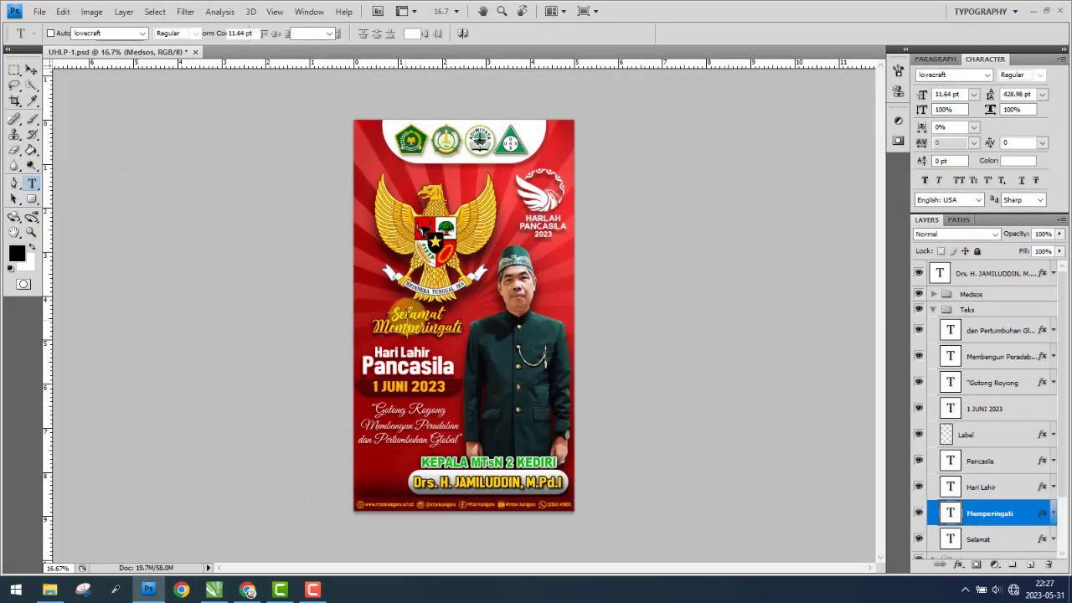
ctrl+click(301, 186)
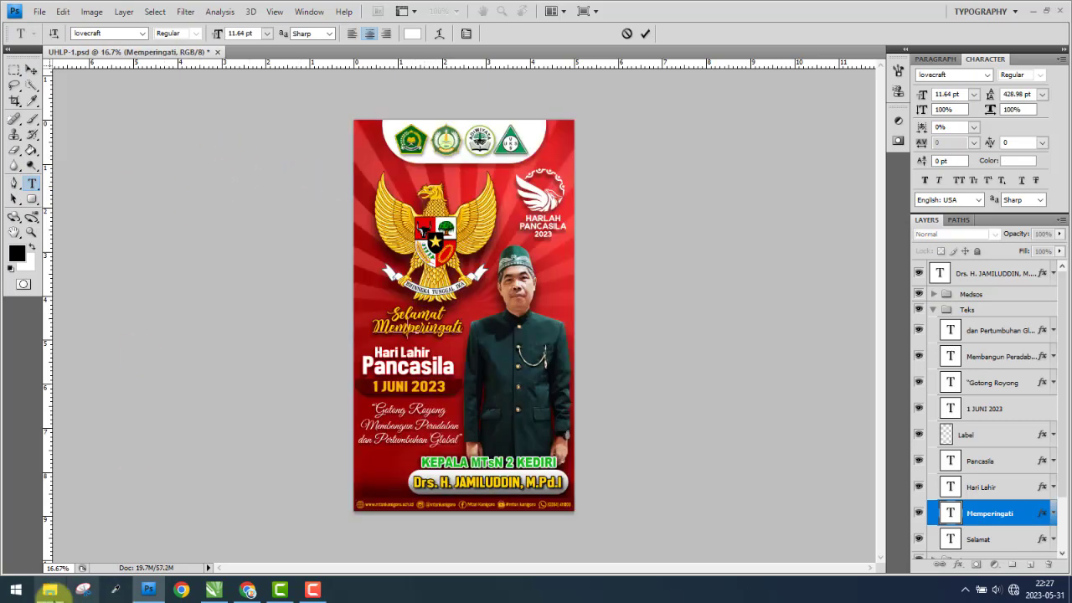
click(50, 590)
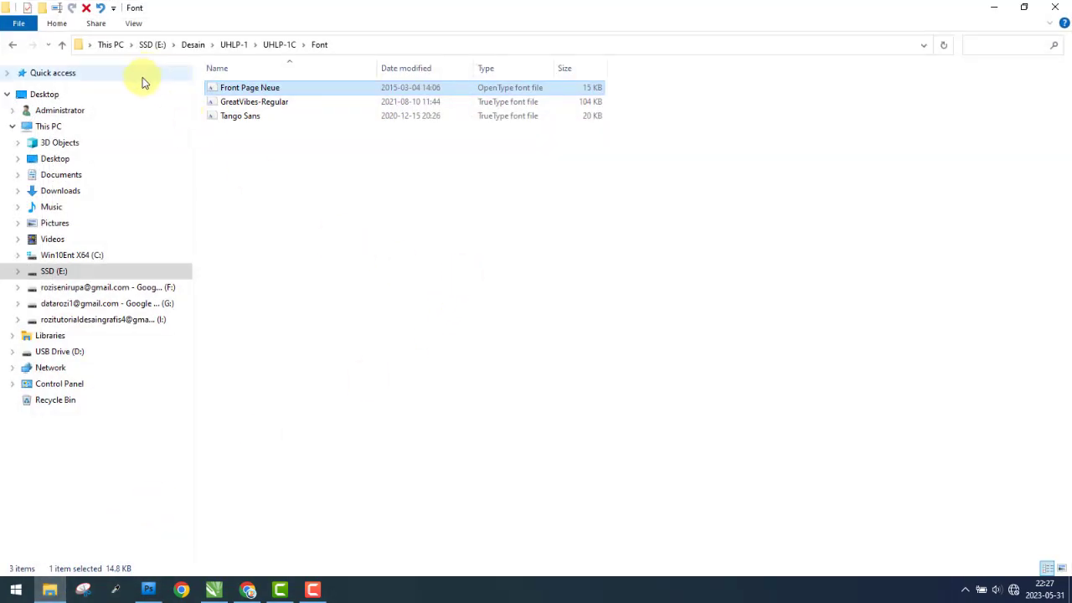
Find and select the lovecraft font file in E:\Font\3. SCRIPT
click(81, 268)
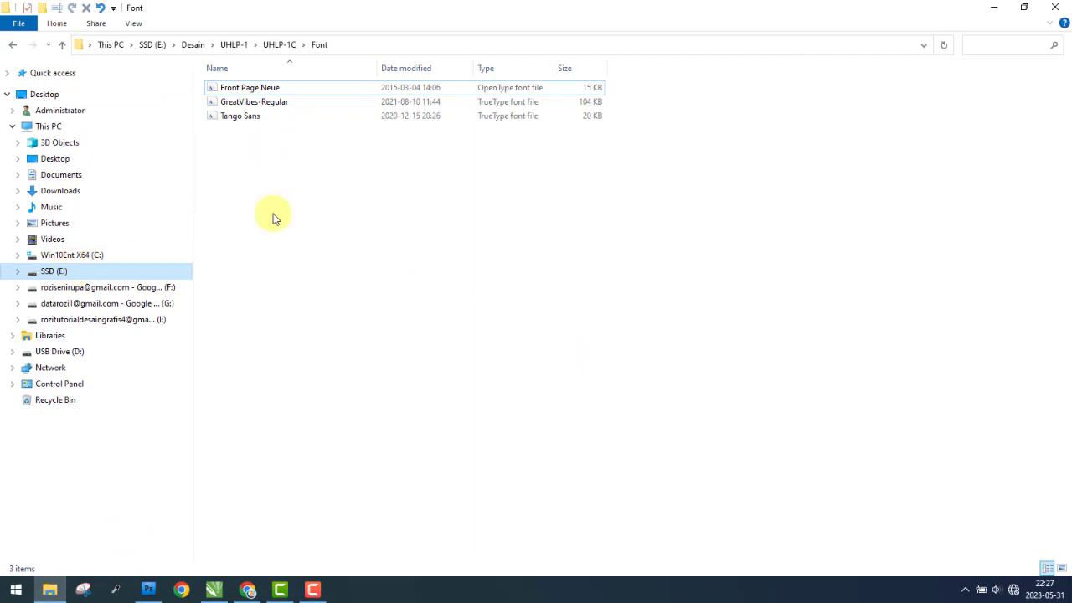
double_click(741, 101)
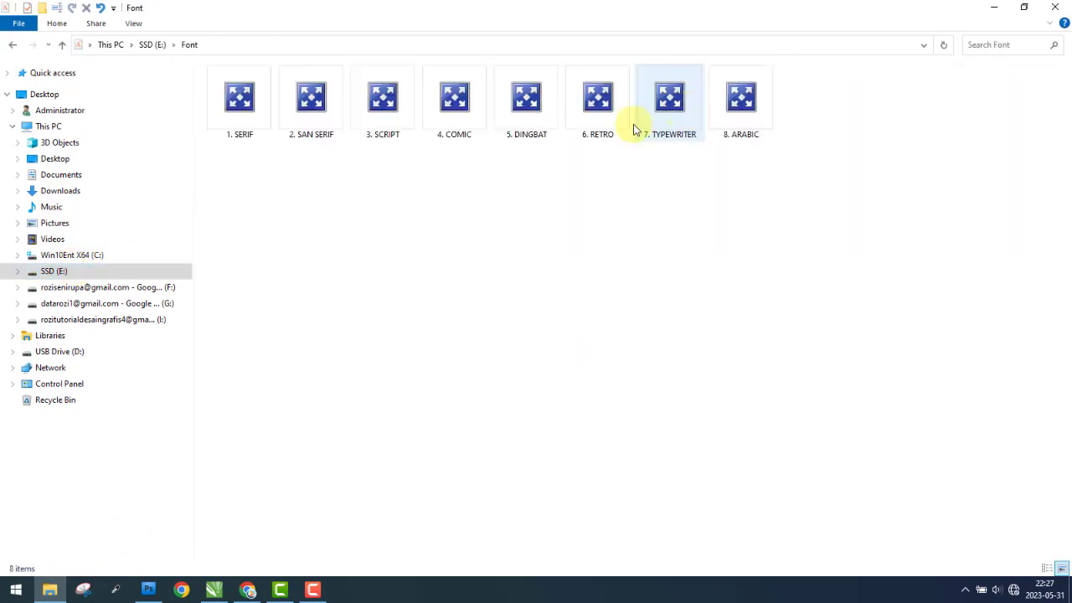
double_click(382, 101)
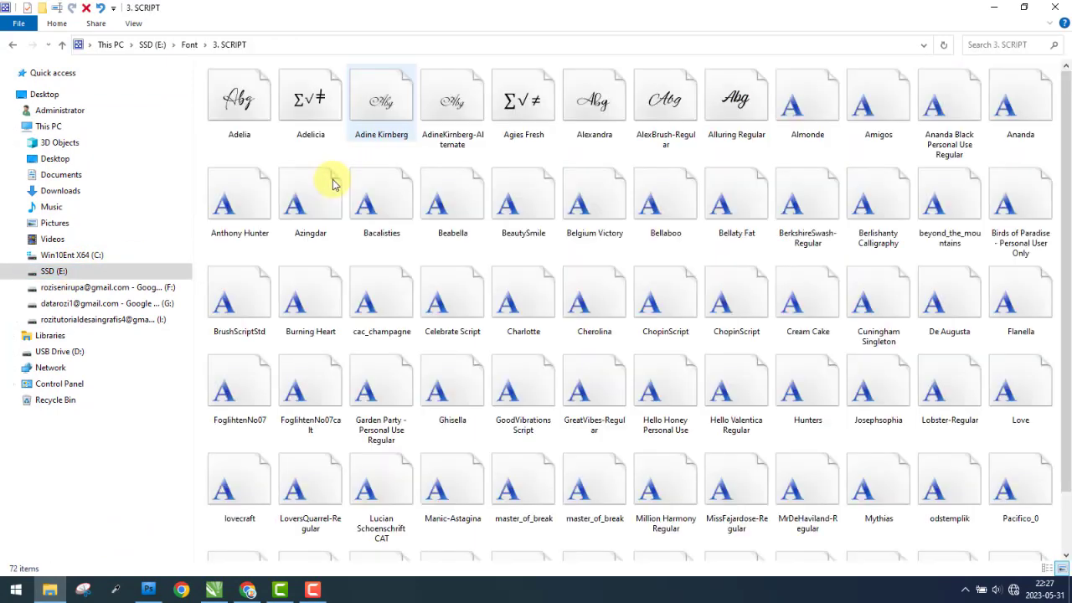
key(l)
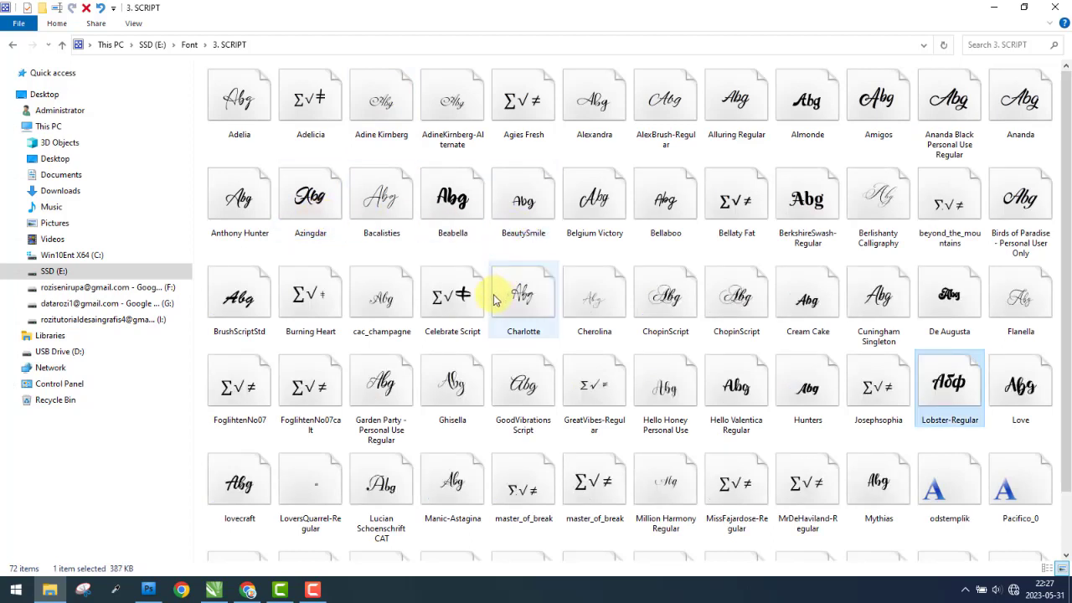
click(238, 481)
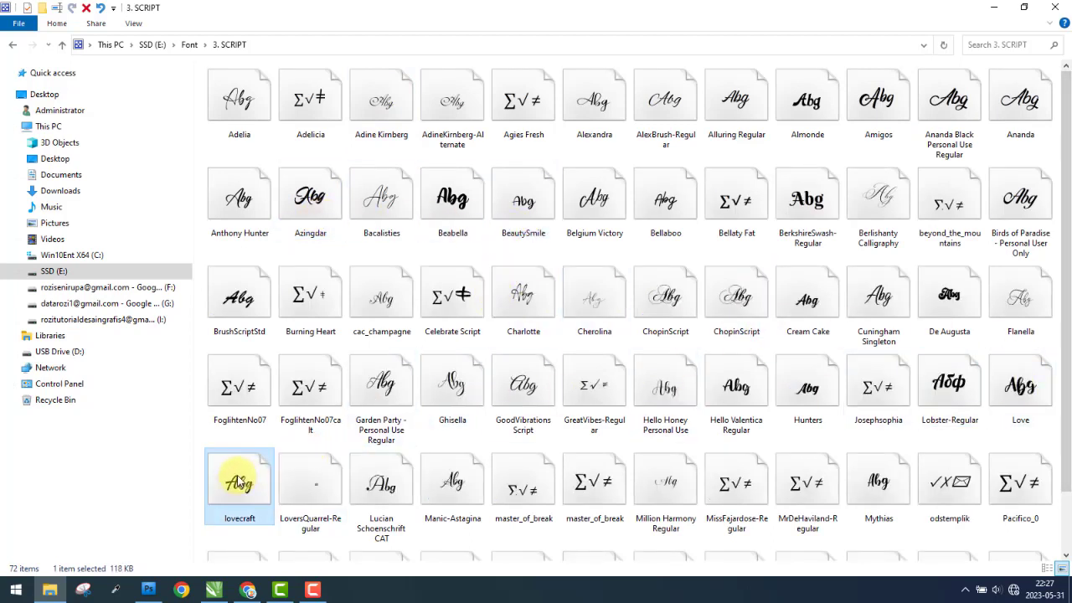
Paste the lovecraft font into the Desain\UHLP-1\UHLP-1P\Font folder
click(74, 256)
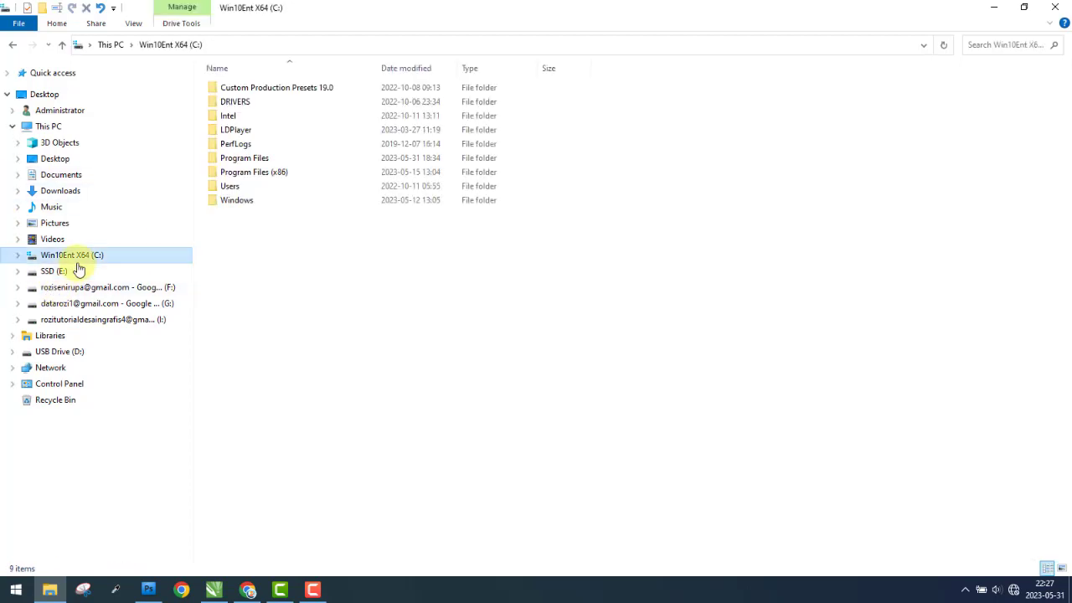
click(137, 272)
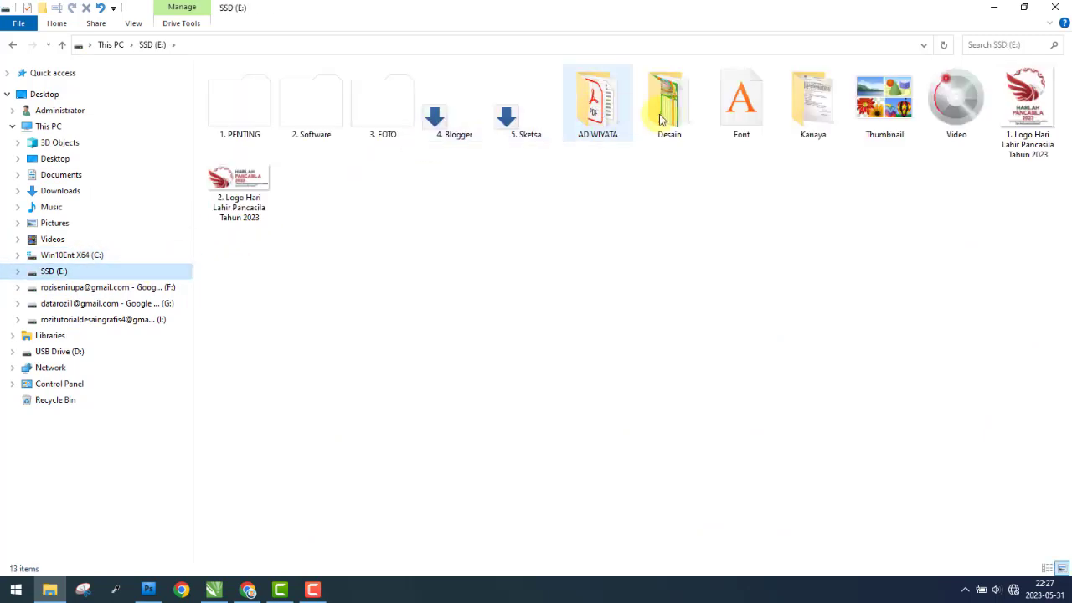
click(664, 120)
double_click(664, 119)
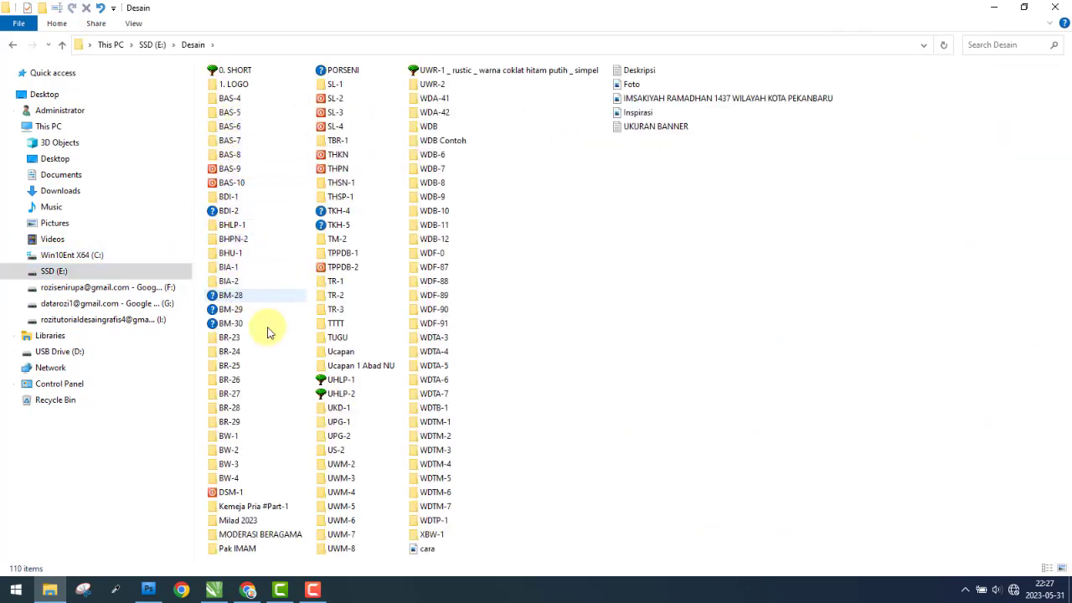
double_click(335, 383)
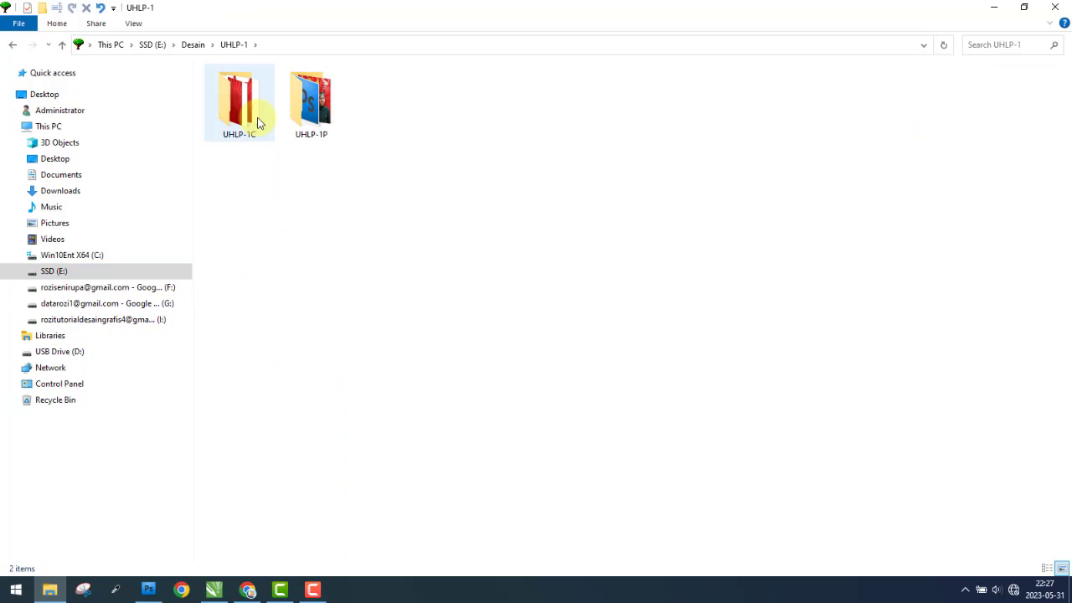
double_click(310, 100)
double_click(332, 125)
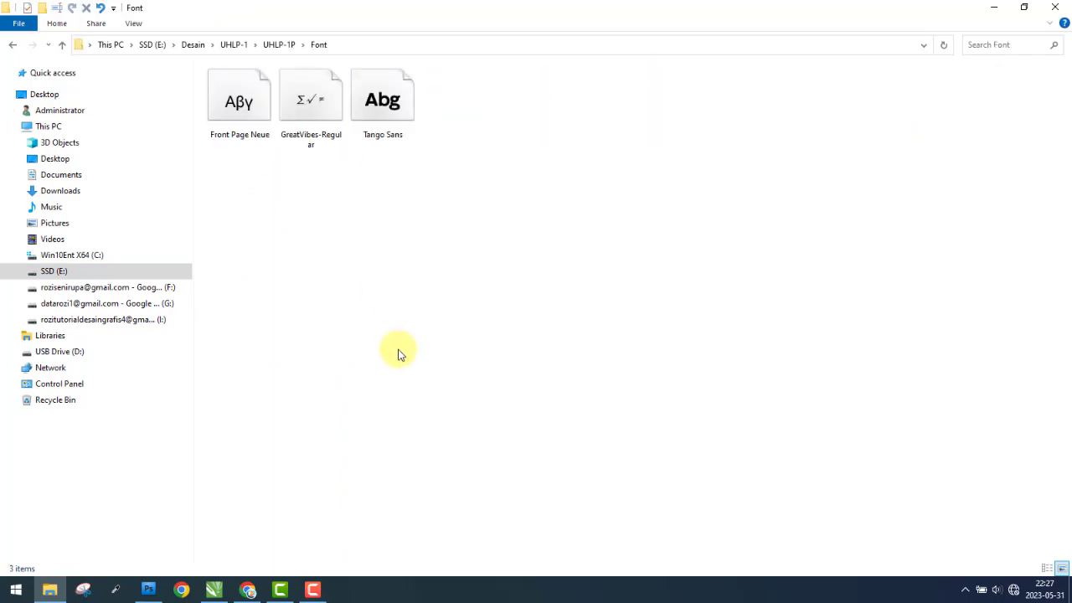
key(ctrl+v)
Copy lovecraft into the UHLP-1C Font folder too, then return to CorelDRAW
right_click(406, 93)
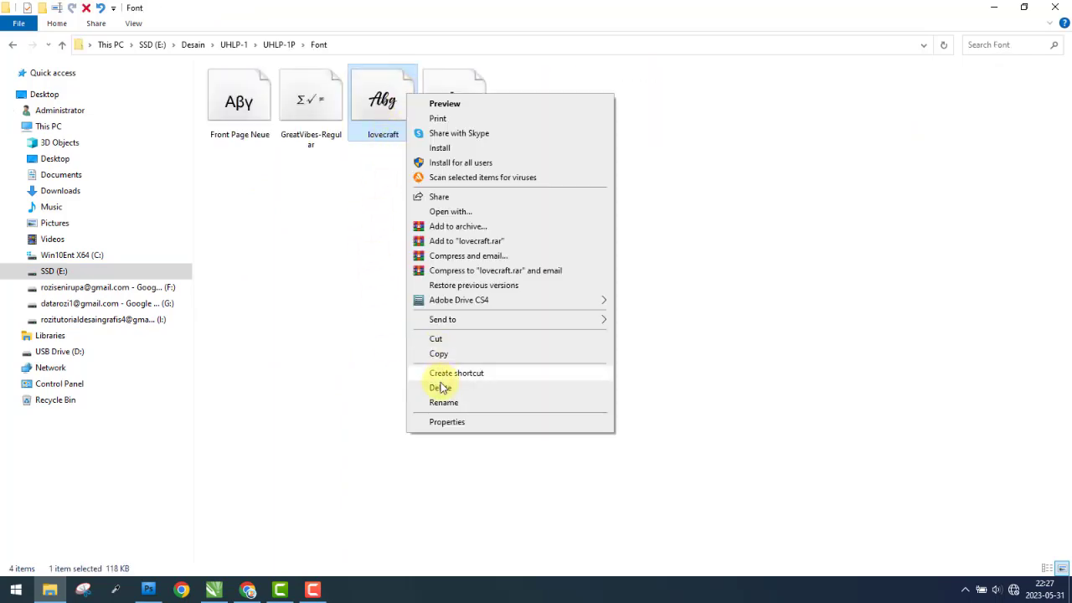
click(439, 354)
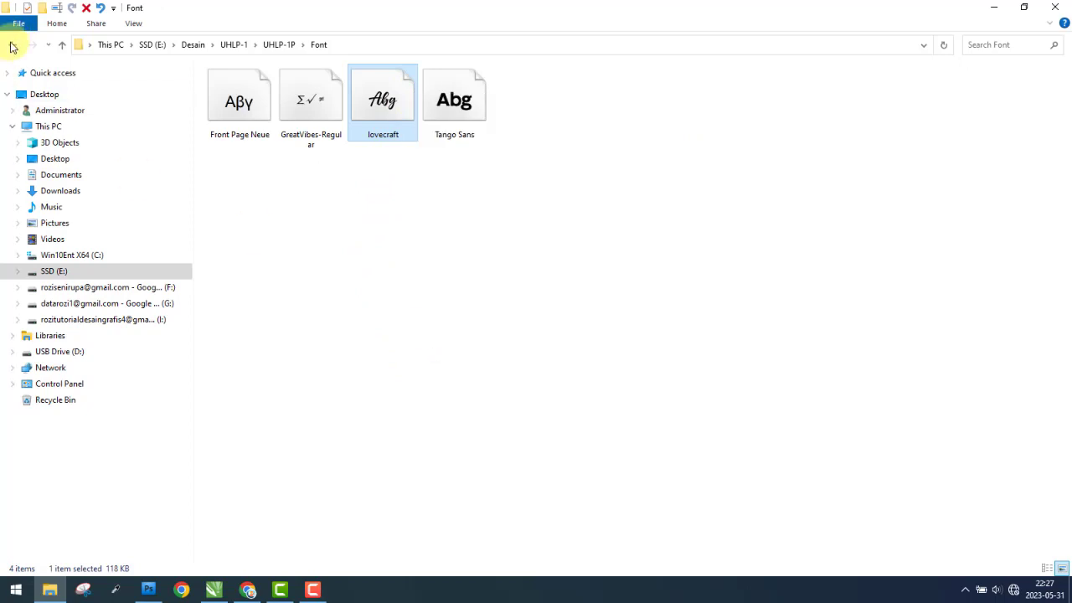
click(11, 46)
double_click(234, 99)
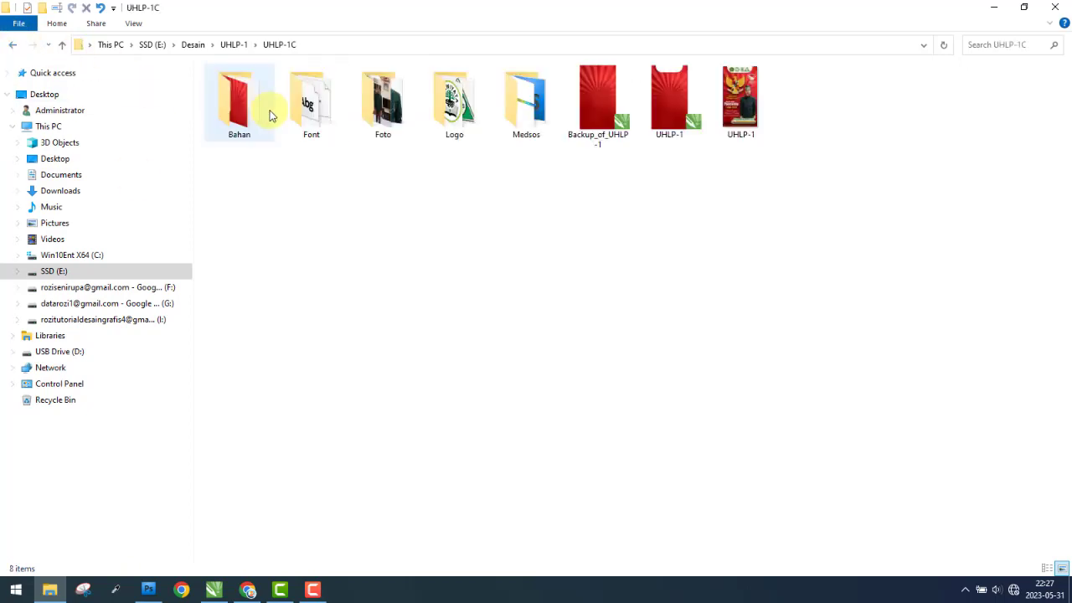
double_click(307, 117)
key(ctrl+v)
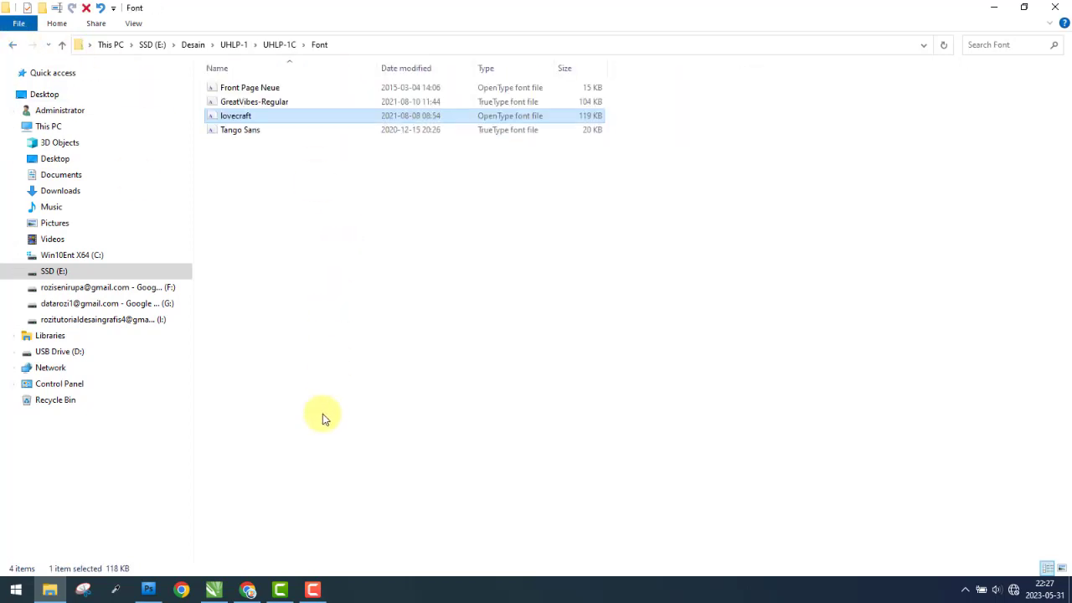
click(214, 589)
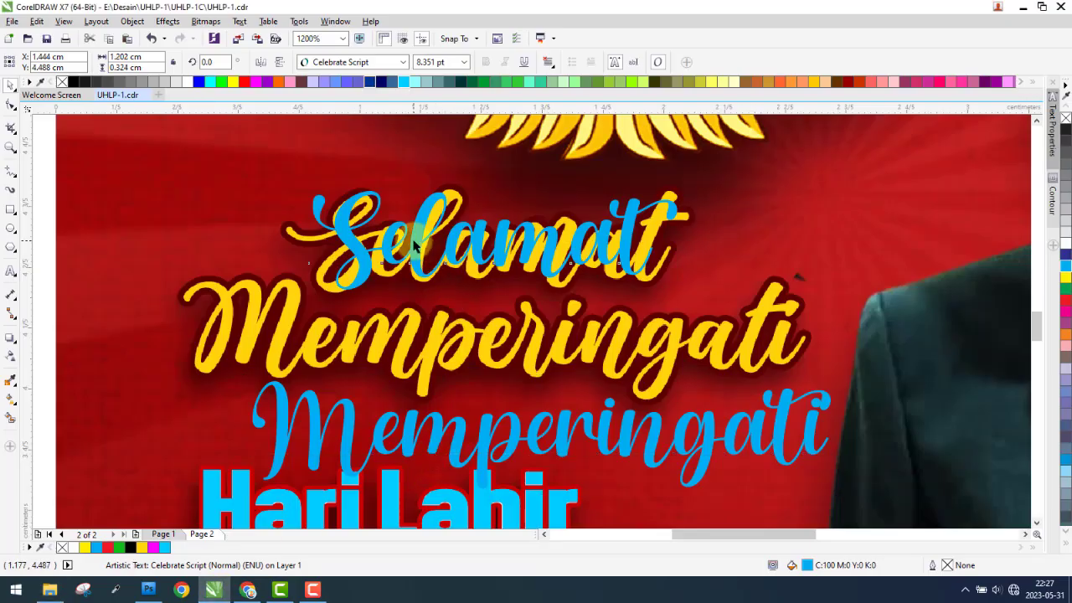
Set the blue Selamat to the lovecraft font and enlarge it over the yellow Selamat
click(365, 61)
text(Lo)
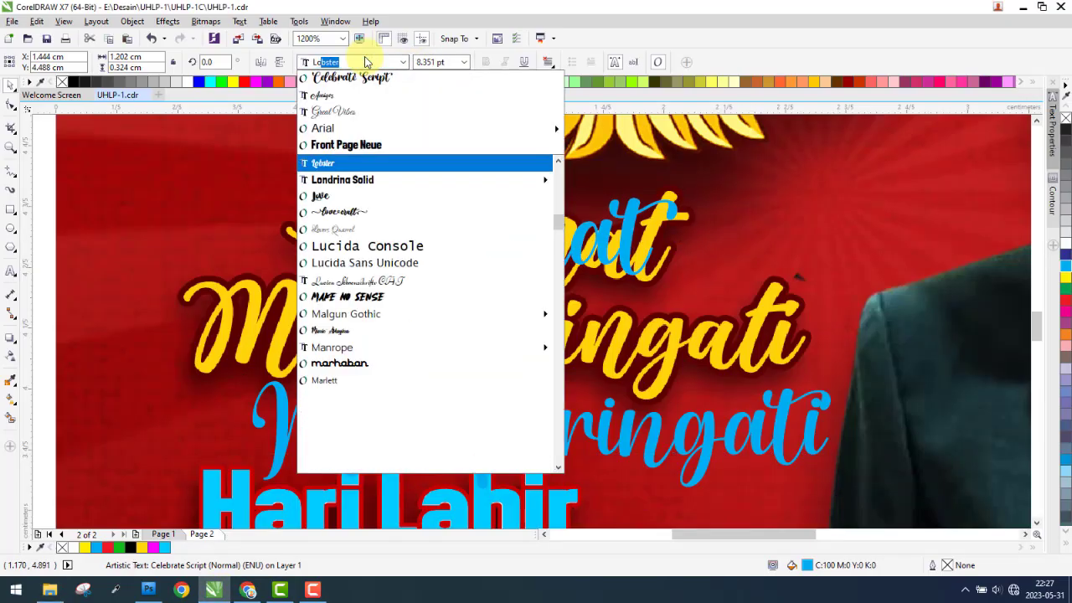
text(vecraft)
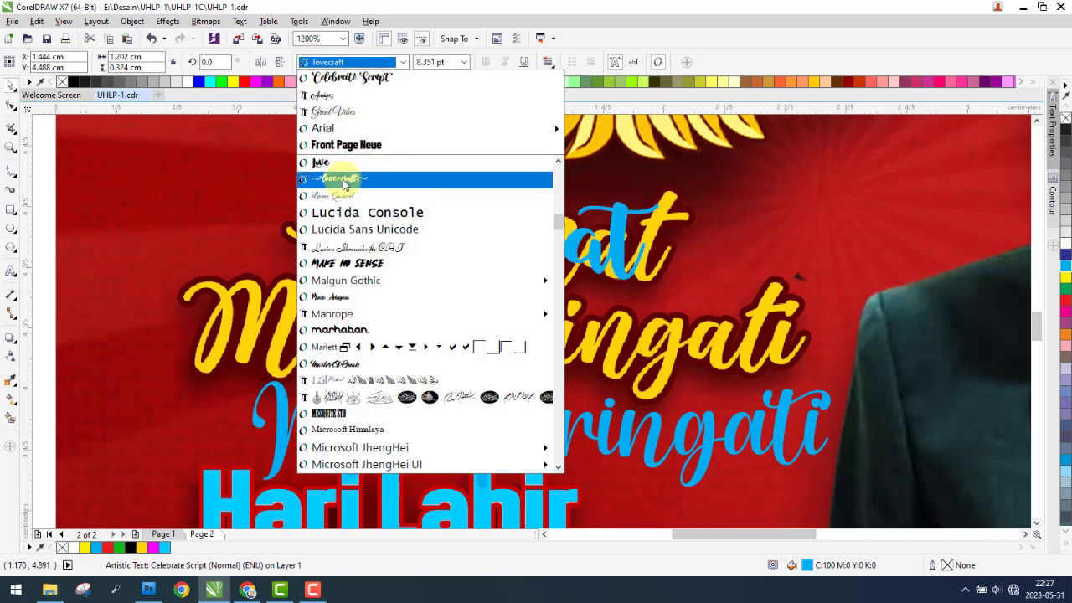
click(341, 183)
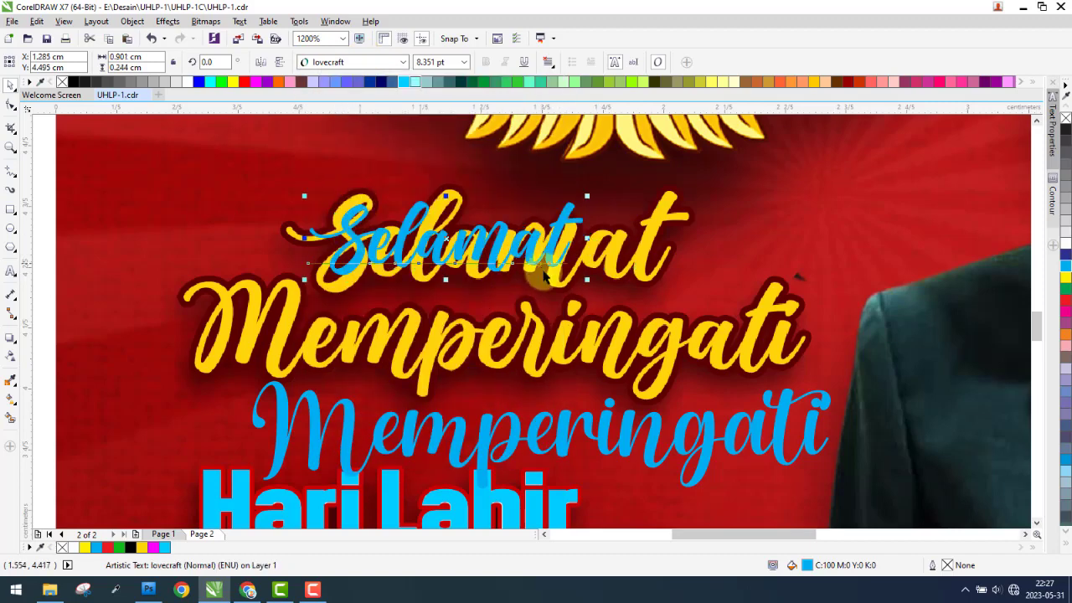
drag(598, 283, 719, 319)
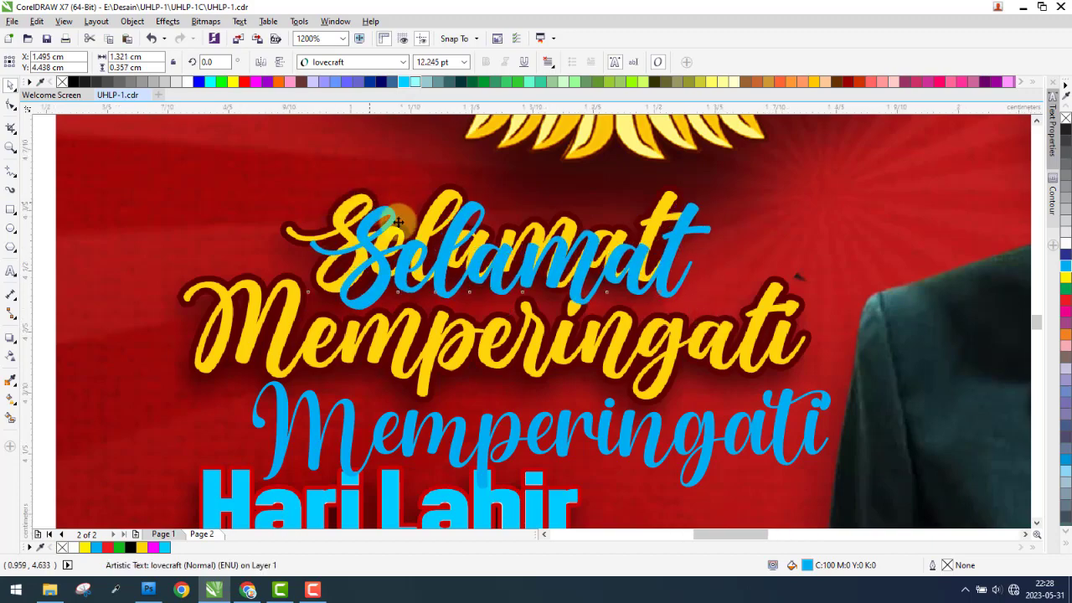
scroll(345, 208, up, 1)
drag(346, 207, 342, 203)
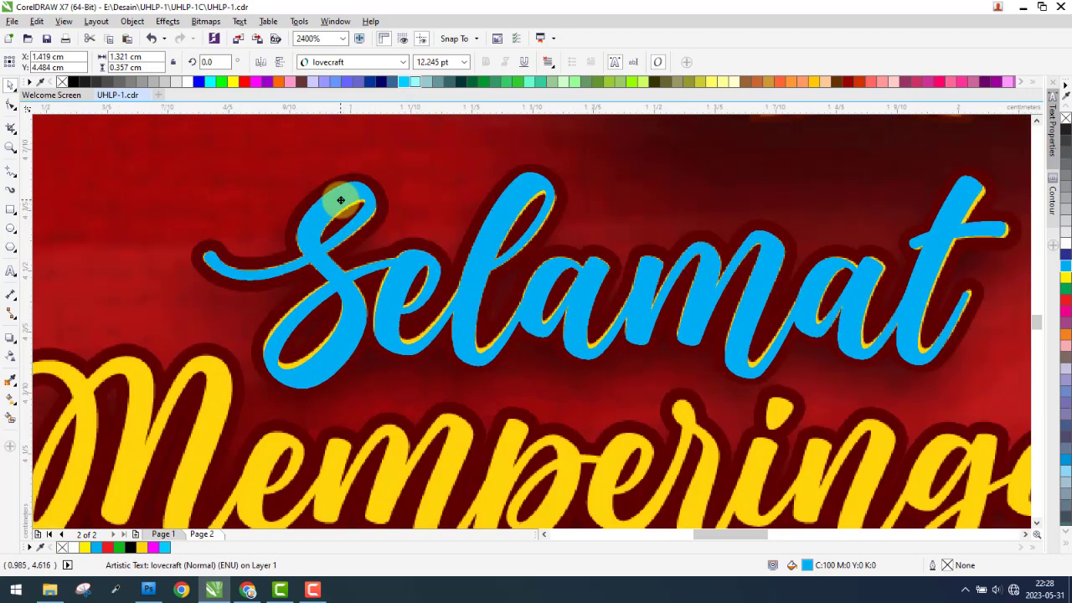
Try a slightly wider Selamat (undone), then delete the extra blue Memperingati copy
scroll(544, 242, down, 2)
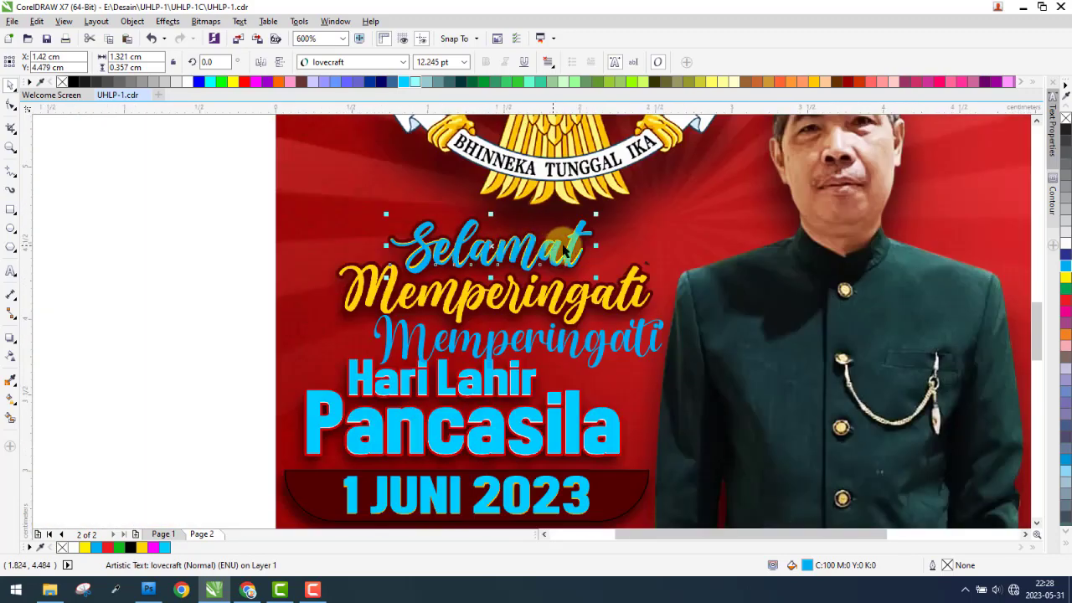
scroll(578, 245, up, 2)
scroll(541, 243, up, 1)
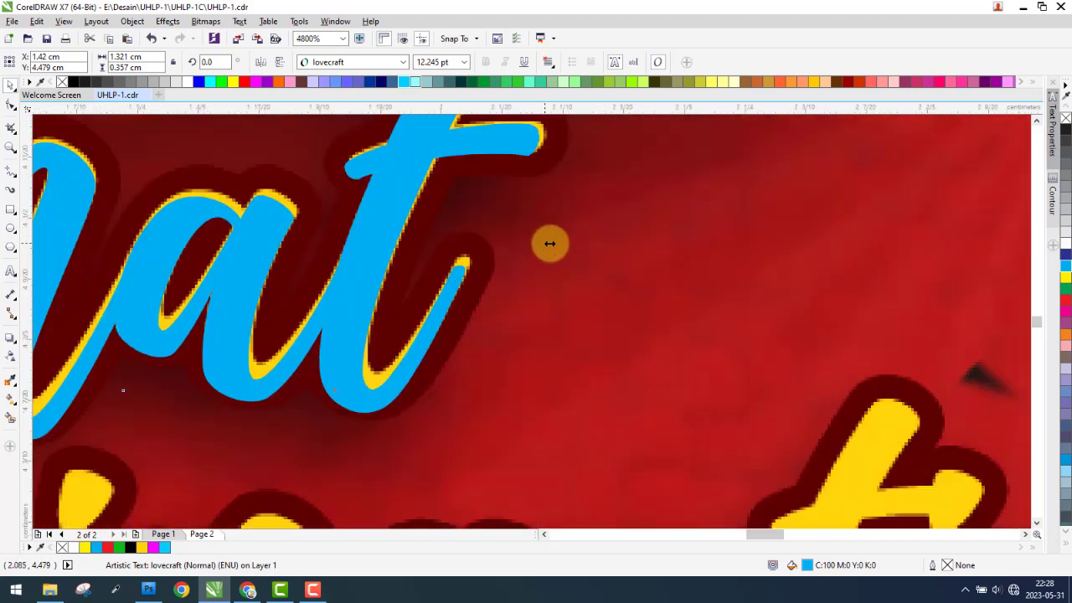
drag(550, 243, 552, 244)
key(ctrl+z)
scroll(553, 244, down, 2)
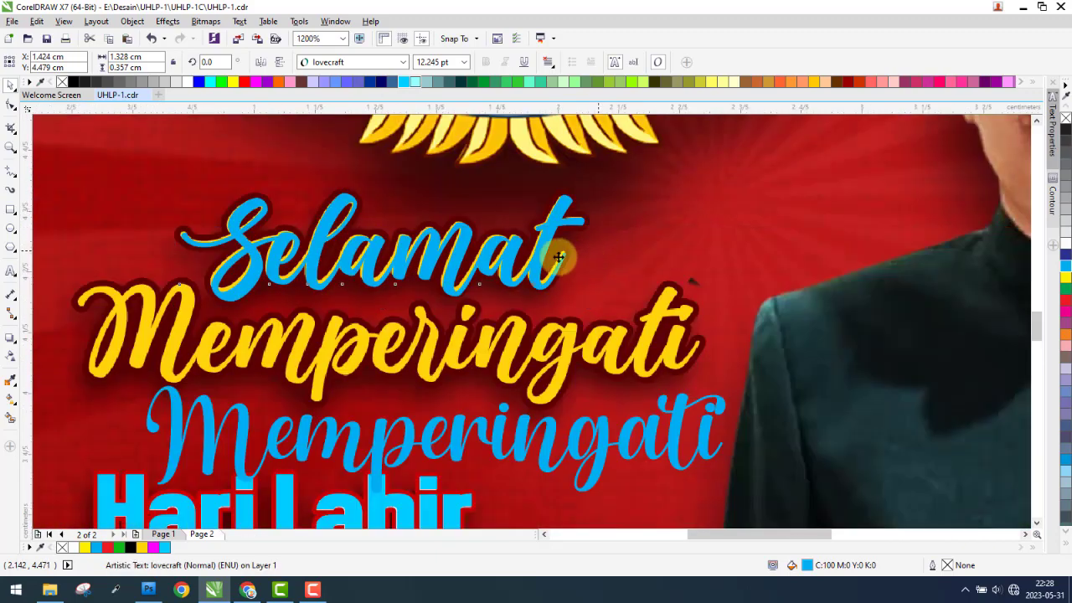
scroll(384, 244, up, 2)
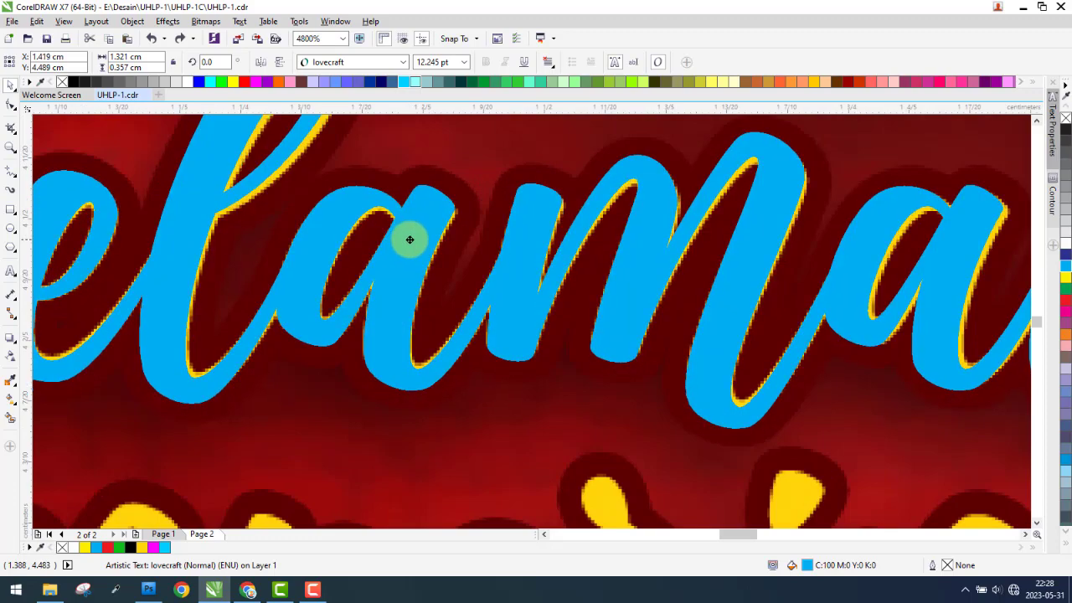
scroll(406, 251, down, 3)
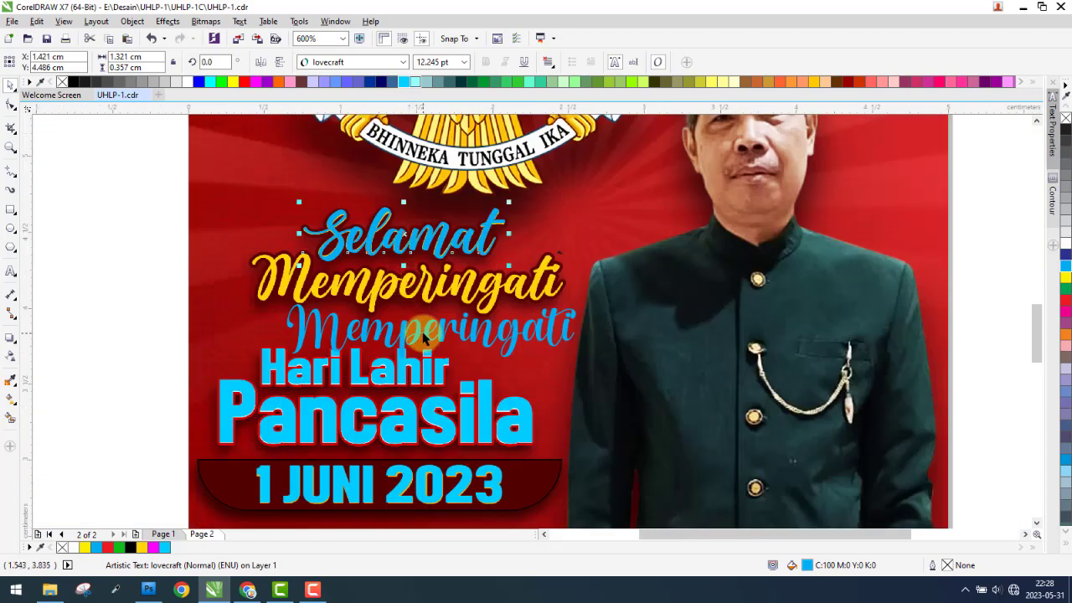
key(Delete)
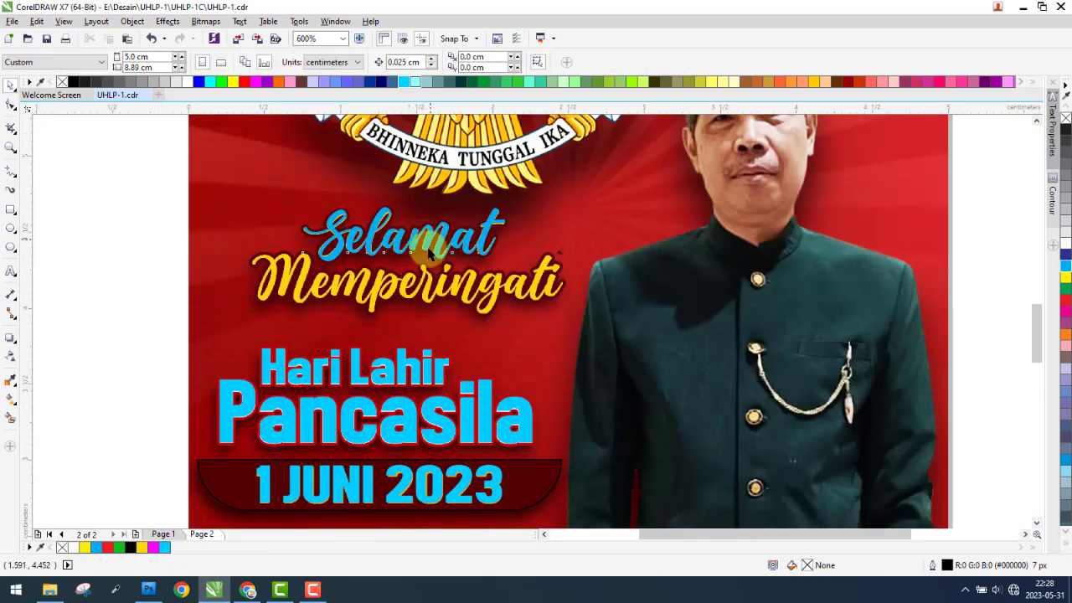
Duplicate the lovecraft Selamat, retype it as 'Memperingati' and align it over the yellow one
drag(429, 251, 423, 295)
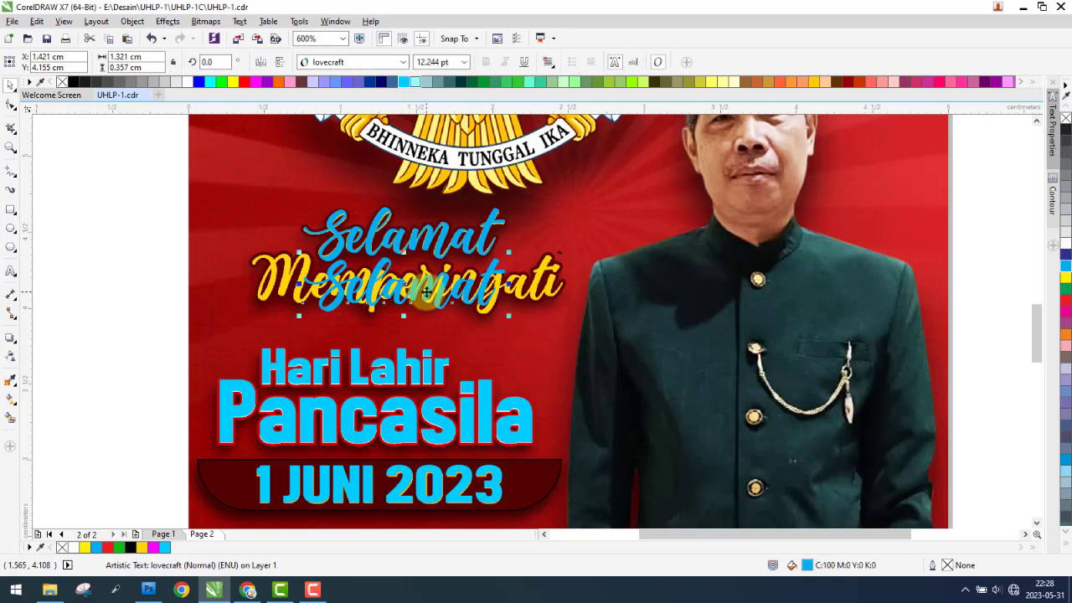
double_click(413, 288)
text(Memperingati)
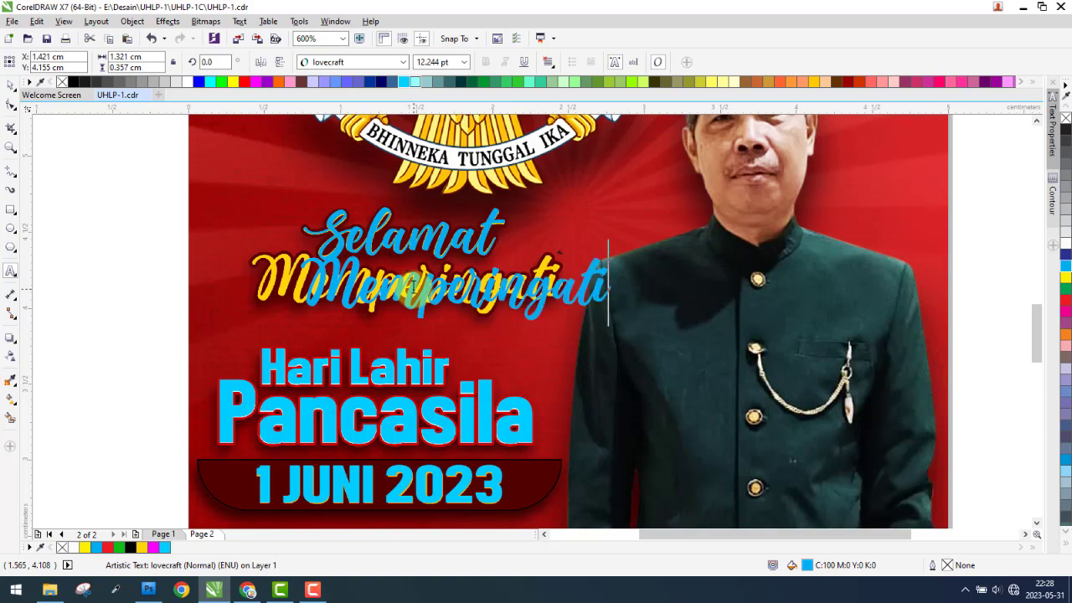
key(Escape)
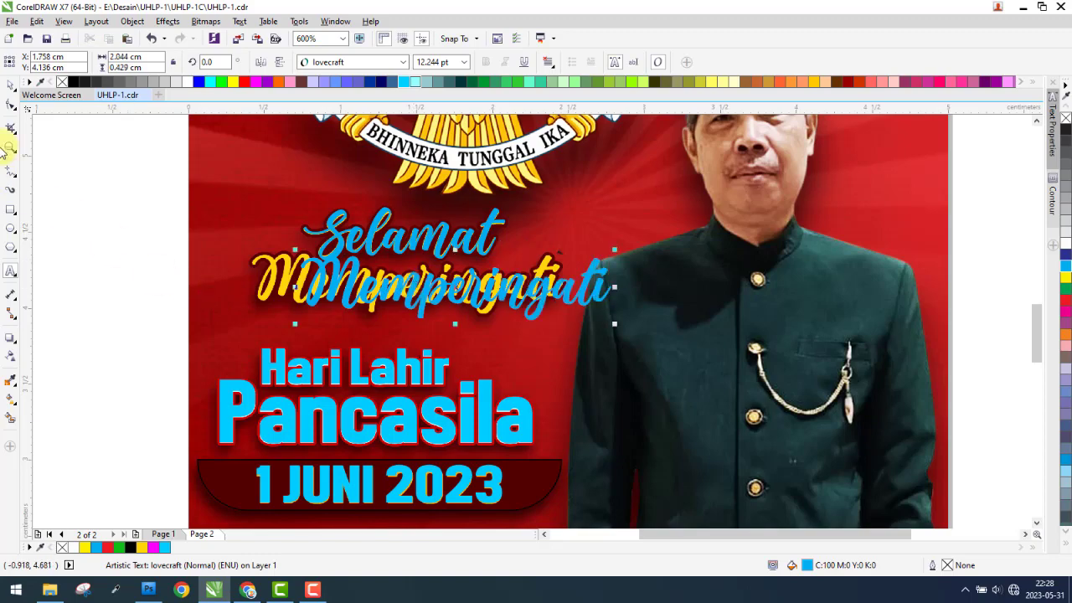
scroll(268, 283, up, 2)
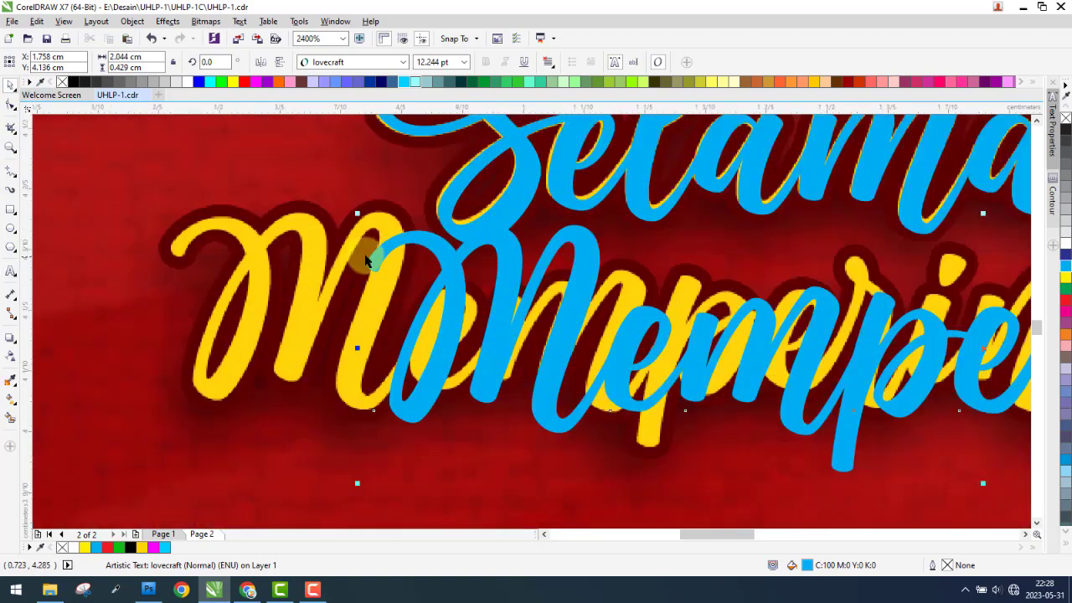
drag(369, 253, 195, 247)
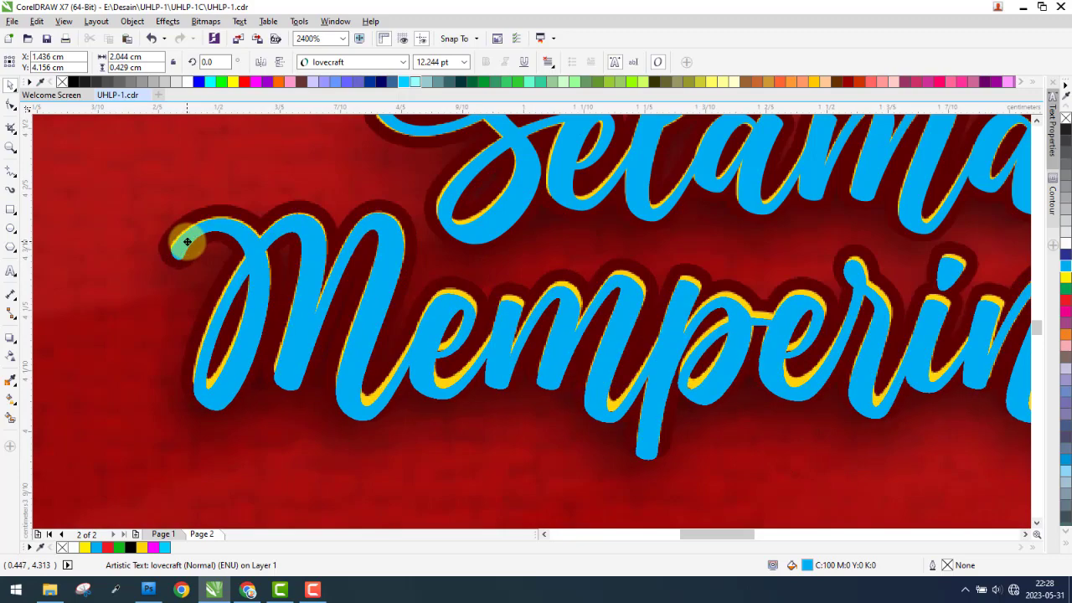
Fine-tune Memperingati's position and give Selamat an orange outline, opening its Outline Pen settings
scroll(195, 247, down, 2)
scroll(507, 277, up, 1)
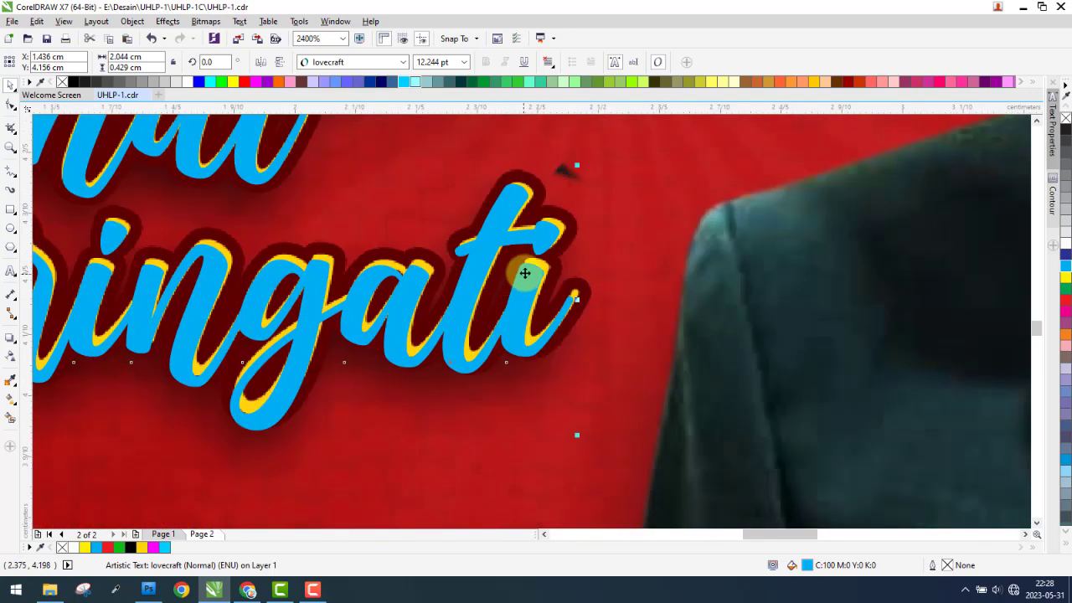
scroll(524, 273, up, 1)
drag(500, 215, 506, 213)
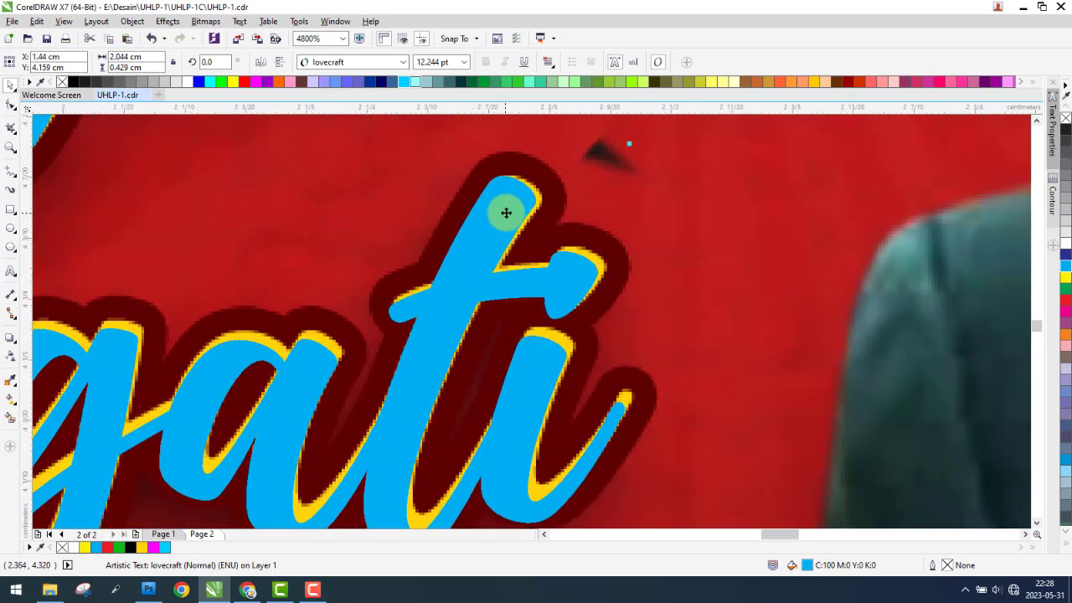
scroll(506, 212, down, 2)
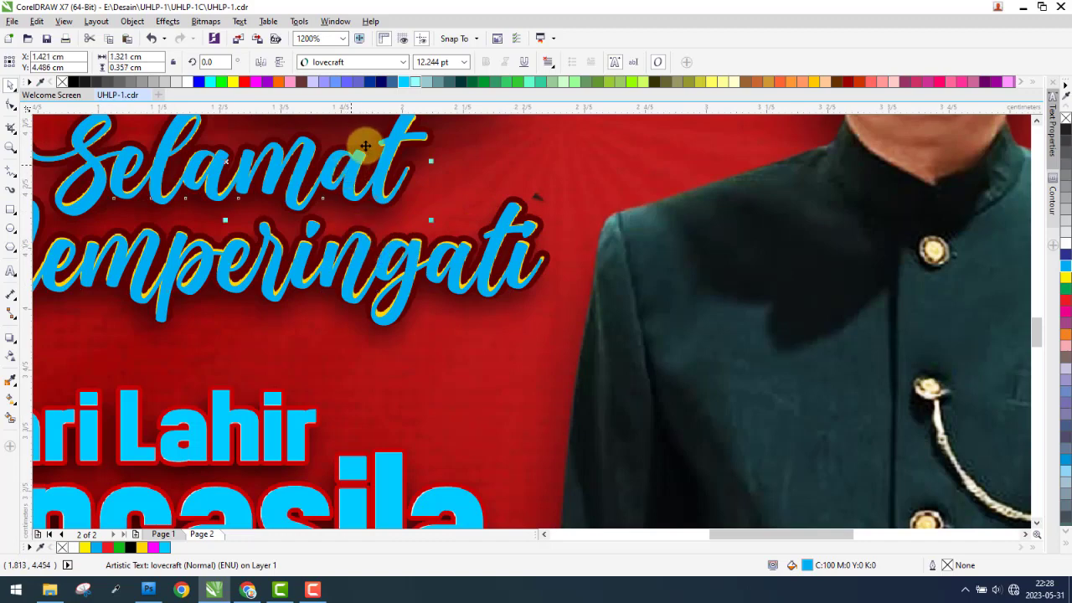
scroll(366, 146, up, 2)
right_click(278, 81)
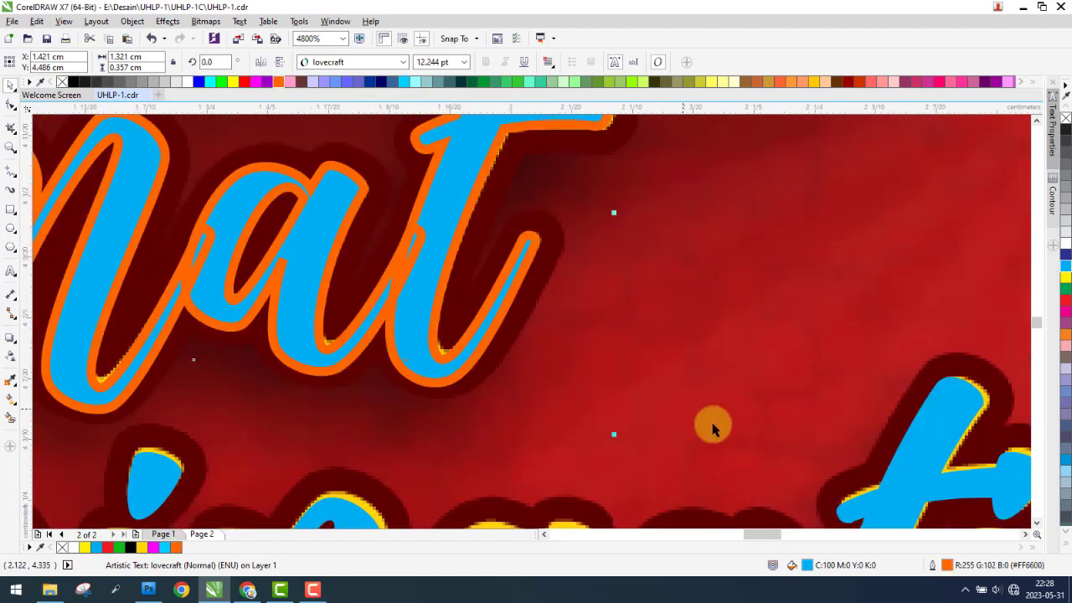
double_click(947, 567)
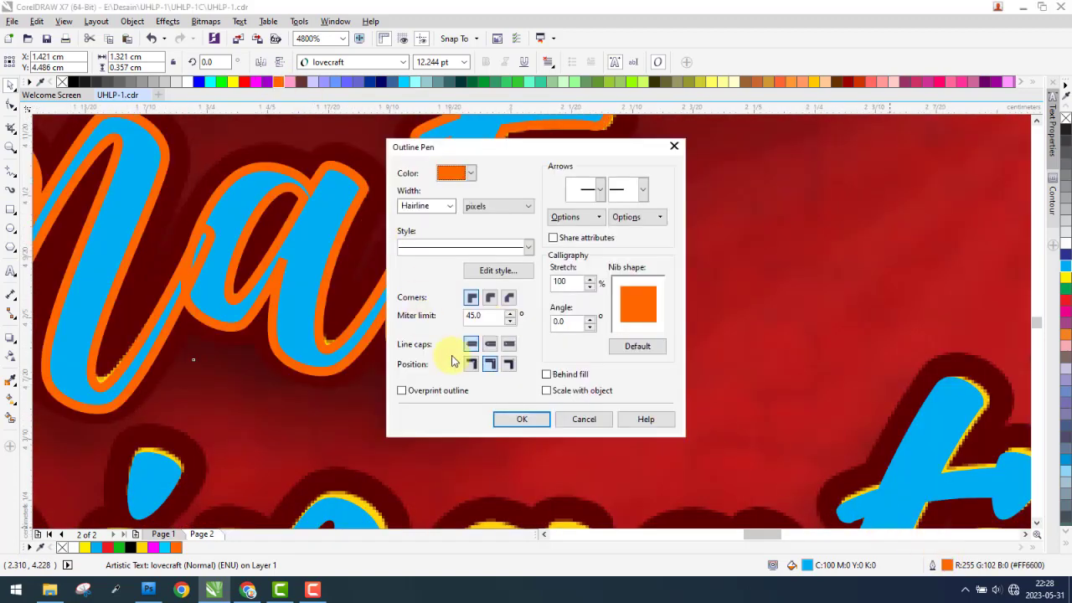
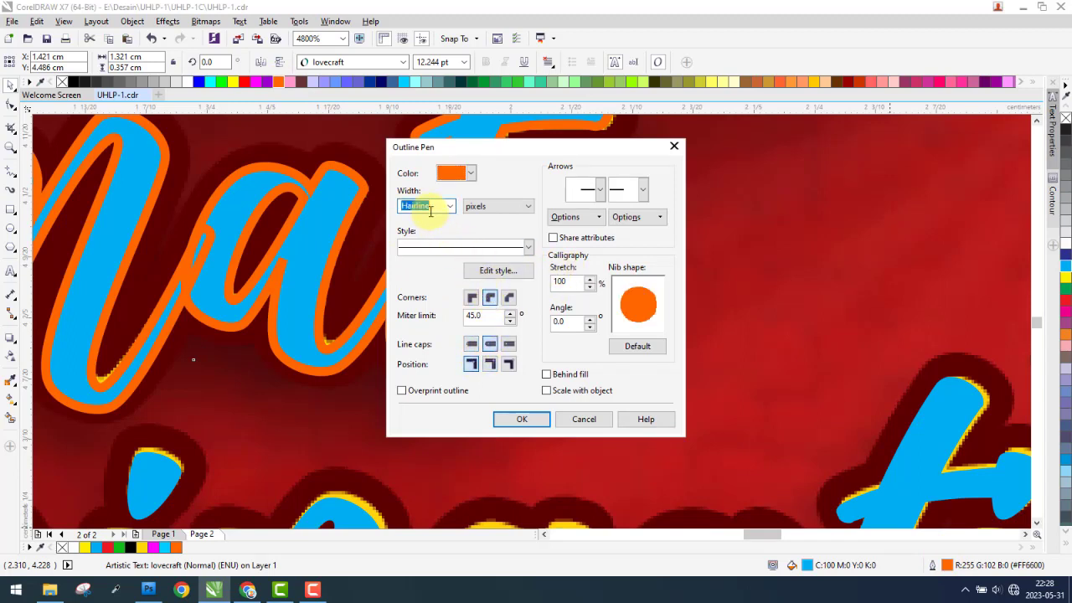
Thicken the orange outline on the Selamat lettering to 7 px
click(527, 418)
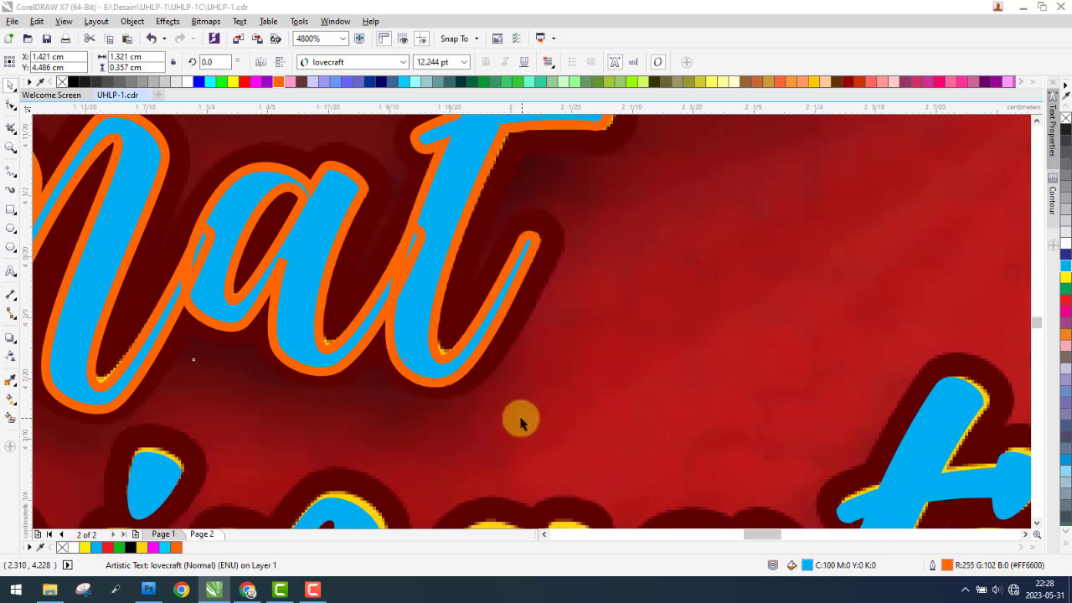
double_click(949, 567)
text(5)
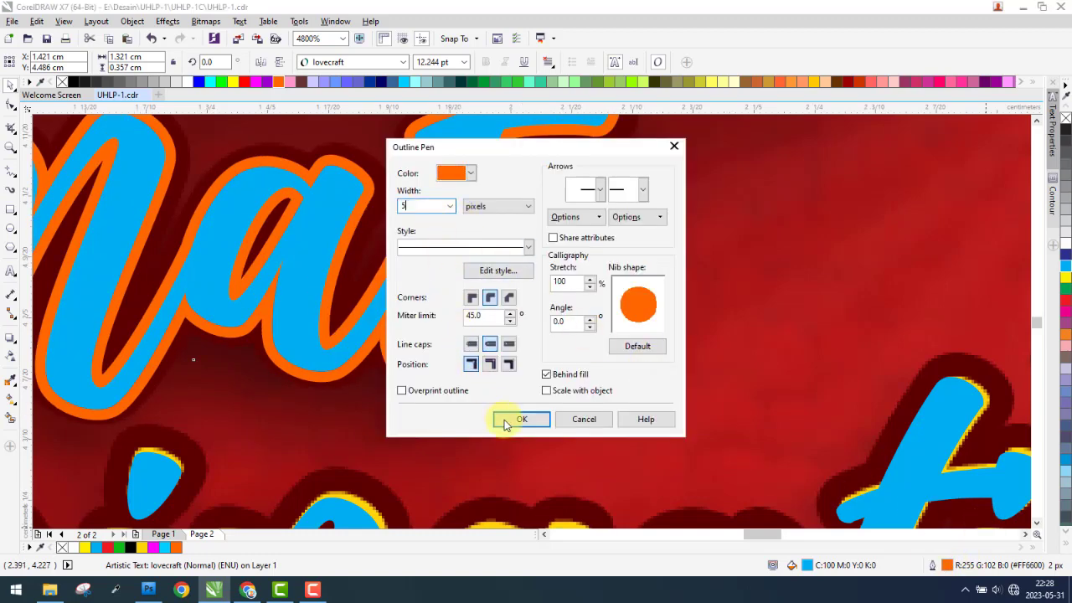
click(513, 420)
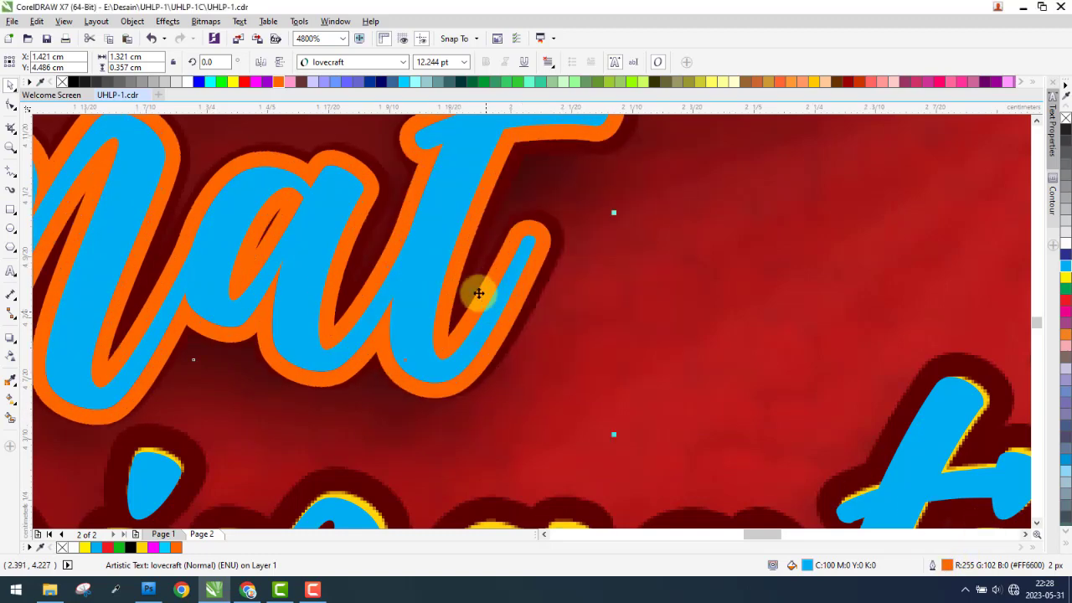
double_click(947, 567)
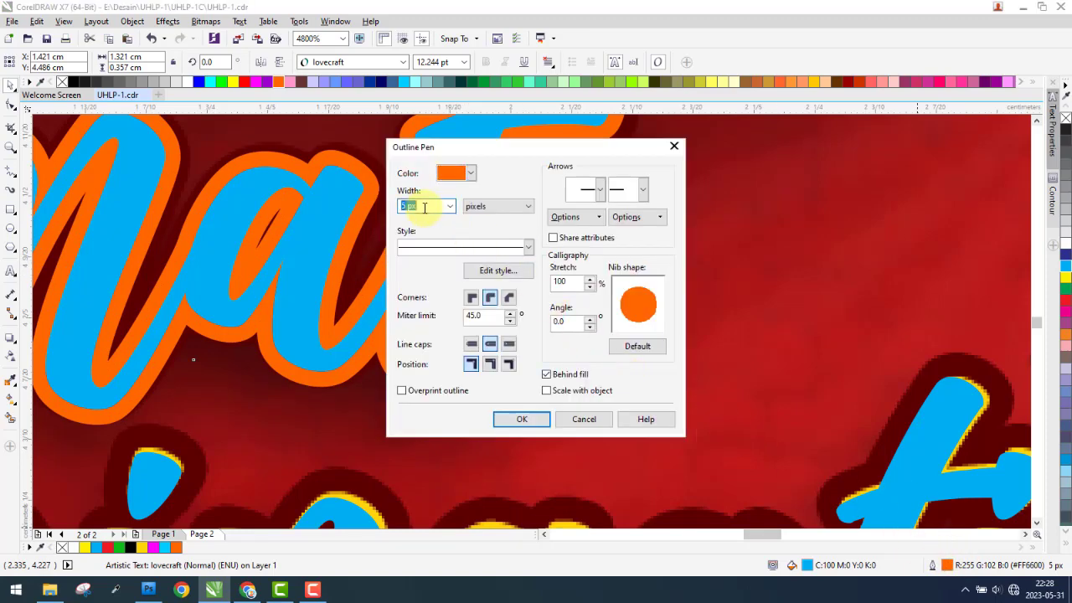
key(Return)
scroll(423, 208, down, 2)
scroll(412, 203, down, 2)
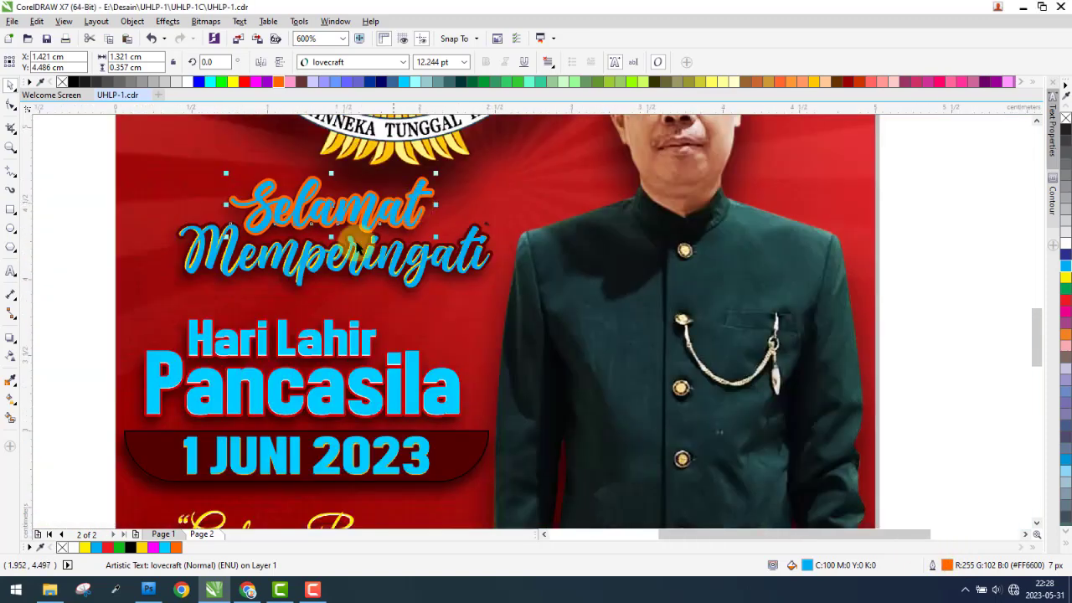
scroll(304, 245, down, 2)
scroll(304, 245, up, 4)
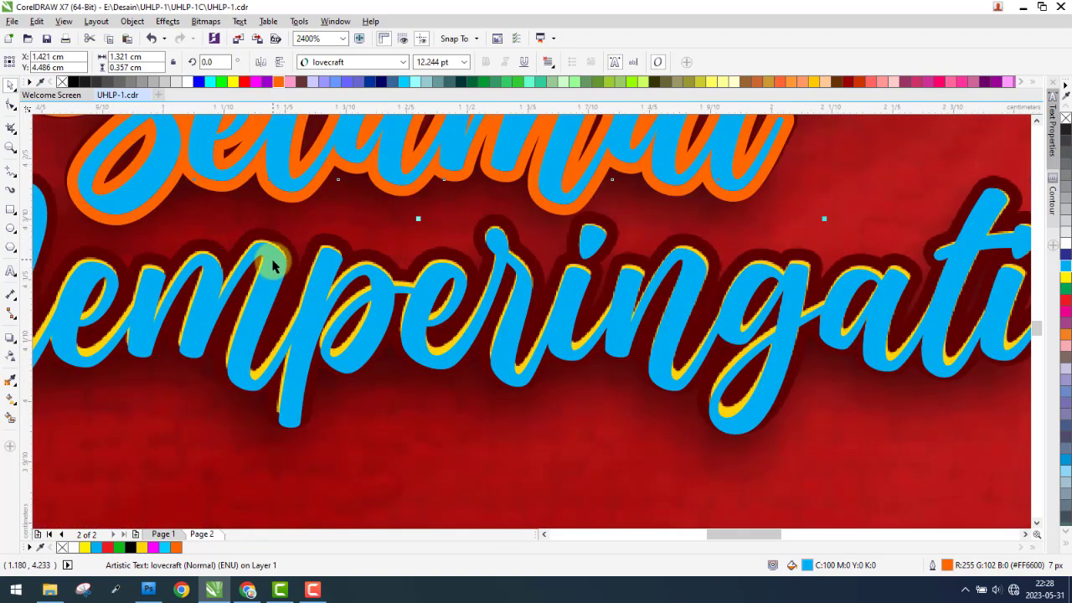
Copy Selamat's orange outline properties onto the Memperingati text
key(ctrl+shift+a)
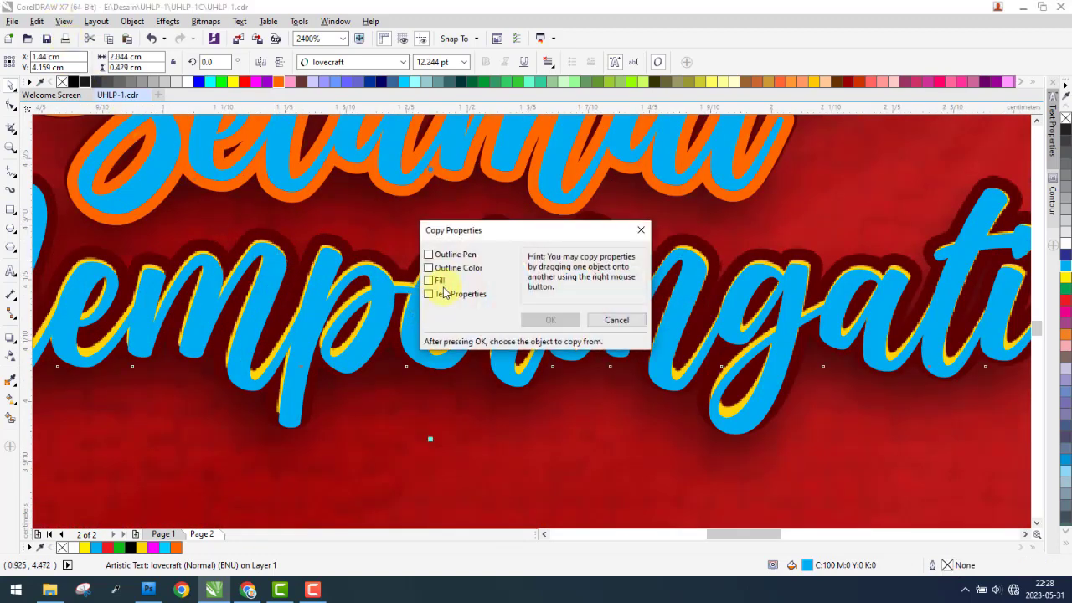
click(543, 323)
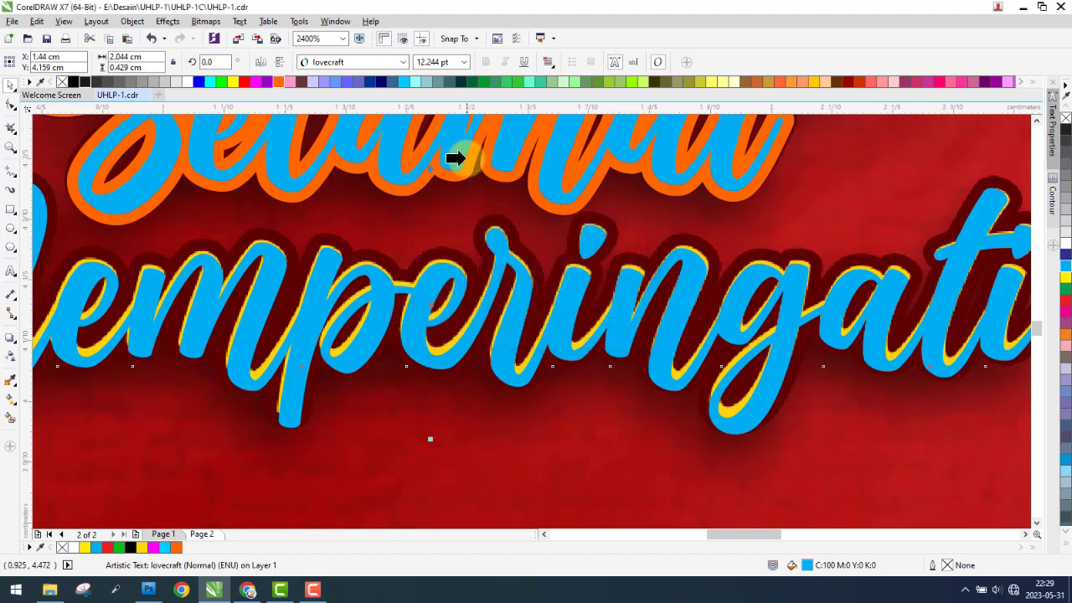
click(449, 152)
scroll(427, 159, down, 4)
scroll(402, 243, down, 2)
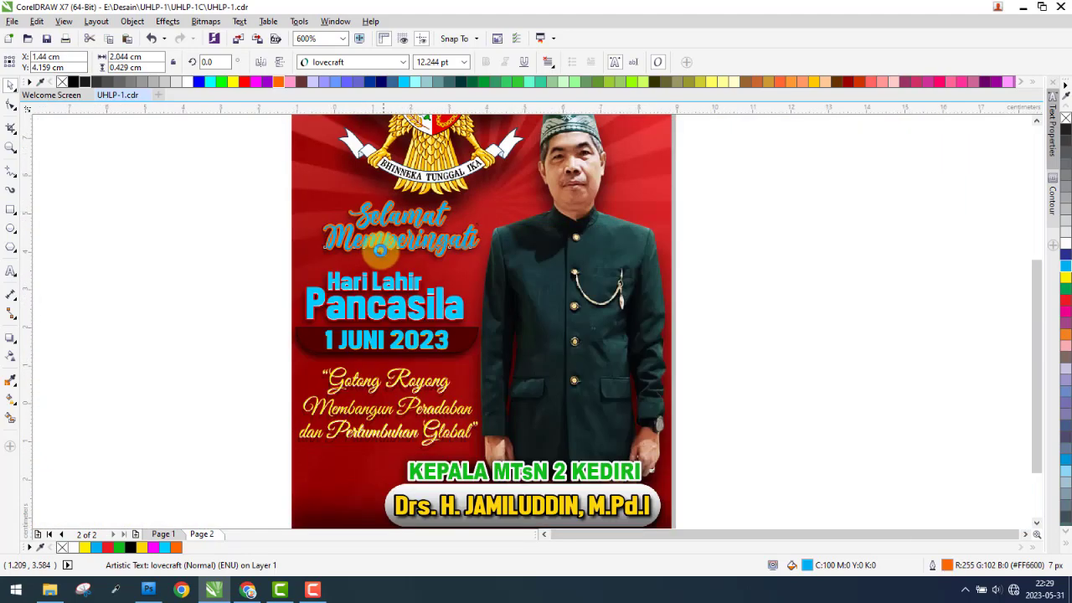
scroll(402, 247, down, 2)
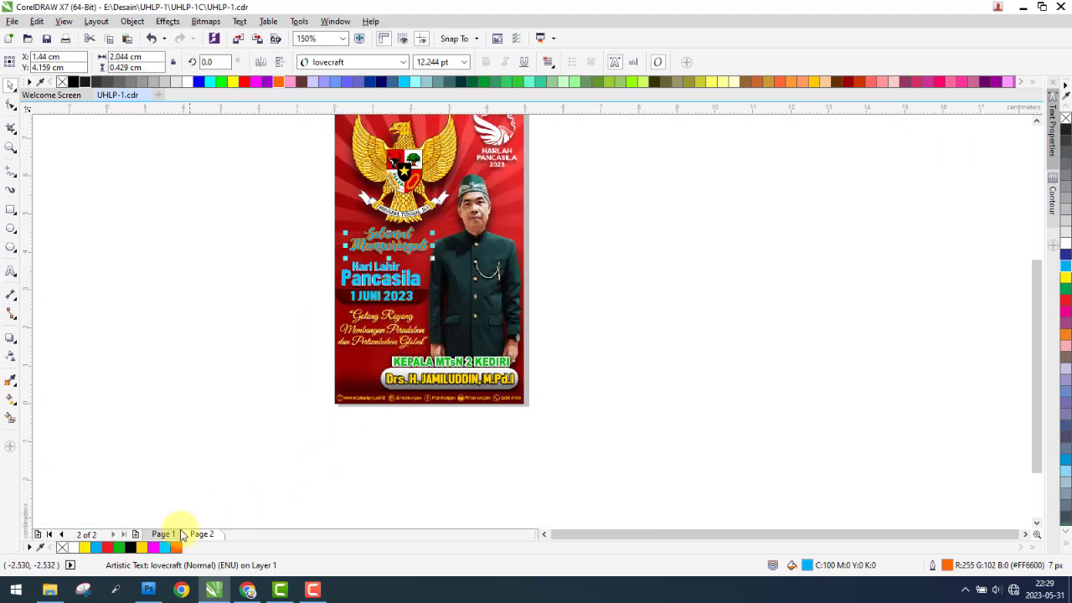
In File Explorer, open UHLP-1C's Medsos folder and drag 'Vector - orange' toward CorelDRAW
click(49, 593)
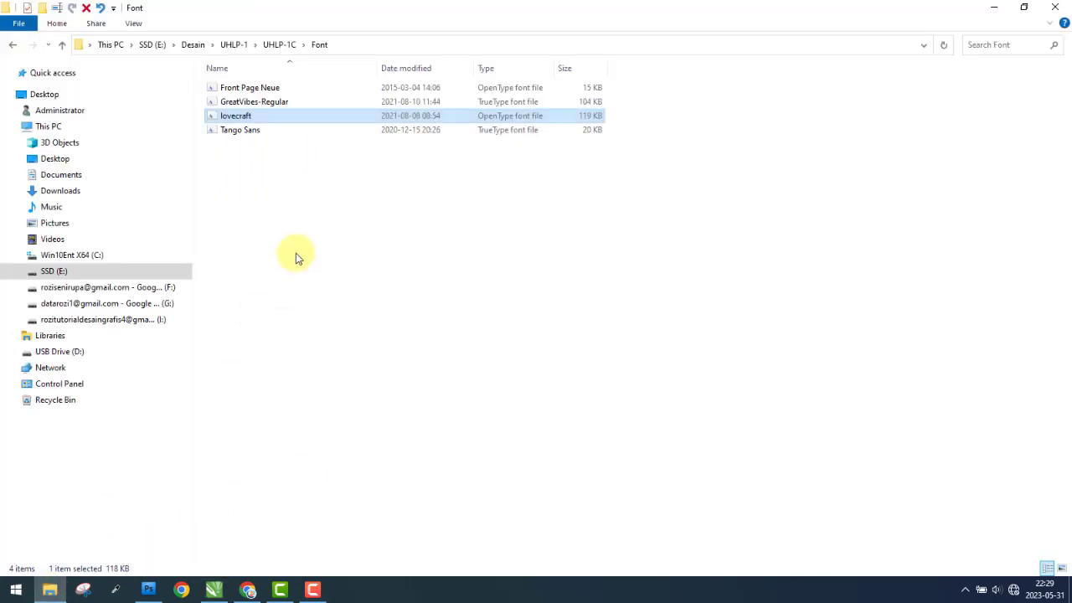
click(15, 46)
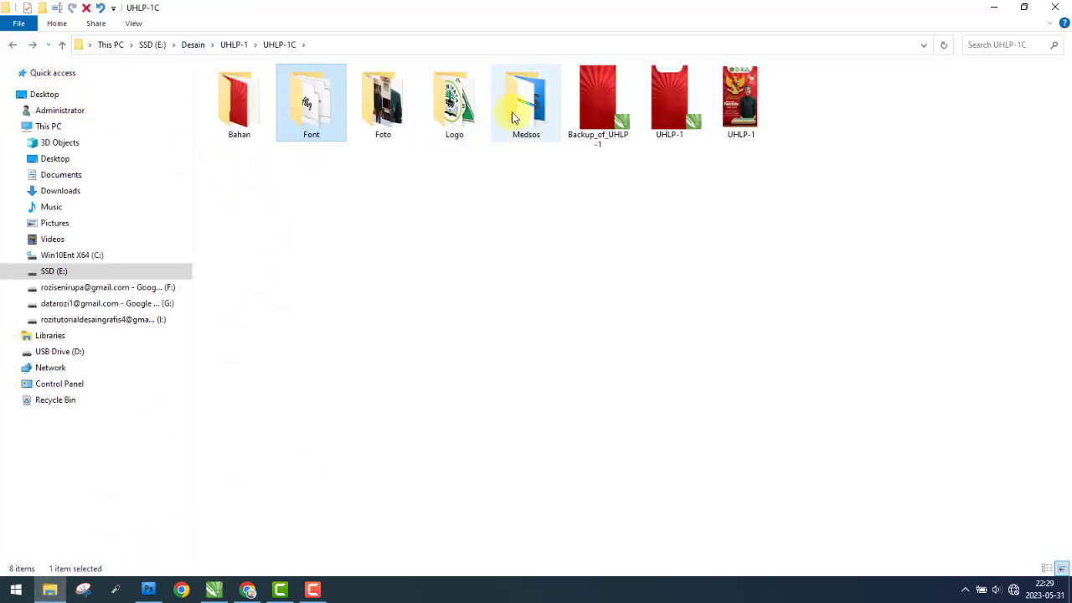
double_click(516, 117)
mouse_move(310, 105)
mouse_down()
mouse_move(201, 575)
mouse_move(589, 377)
mouse_move(404, 252)
mouse_move(528, 335)
mouse_up()
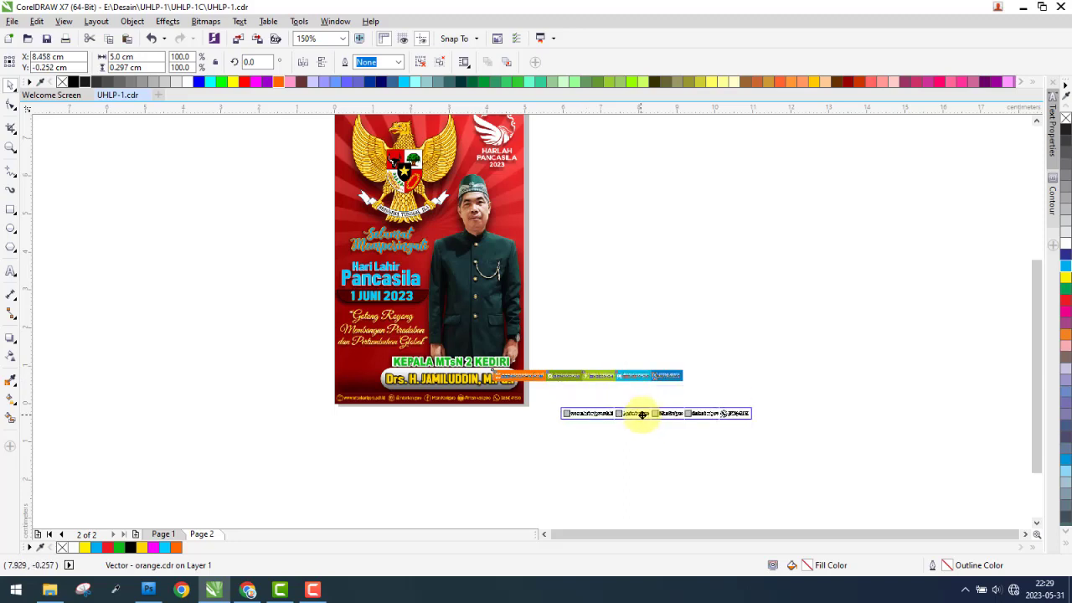
Drop the contact strip onto the canvas and align it bottom-centre on the poster
drag(569, 377, 641, 413)
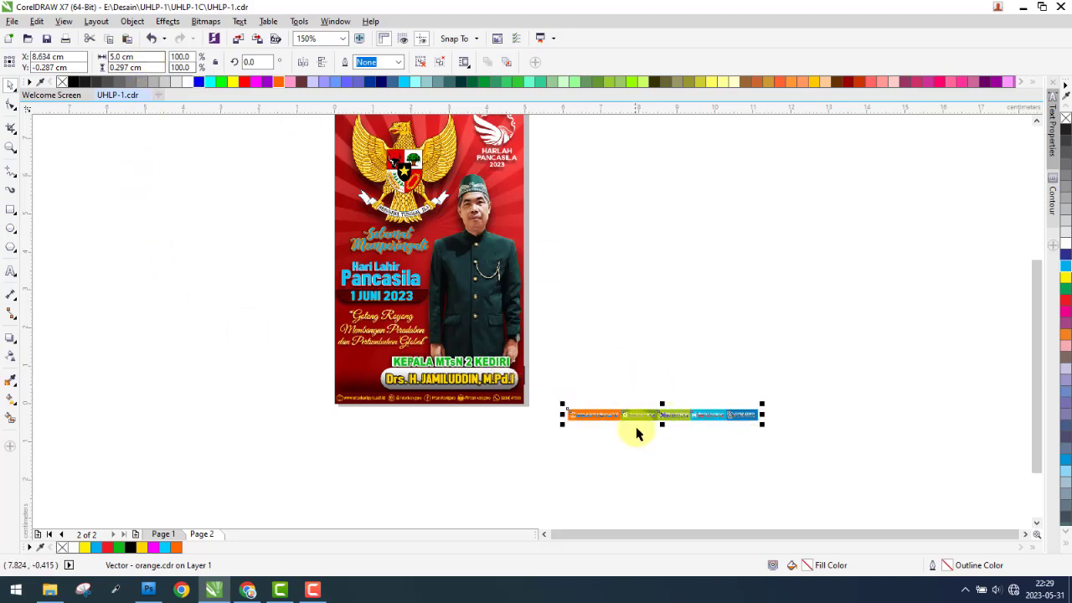
shift+click(368, 387)
key(b)
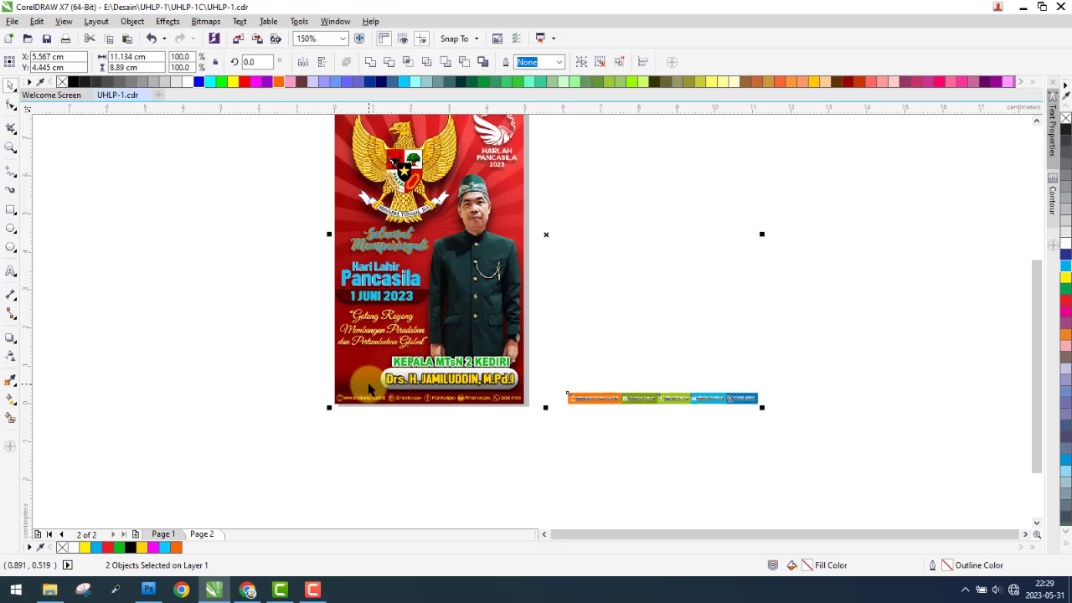
key(c)
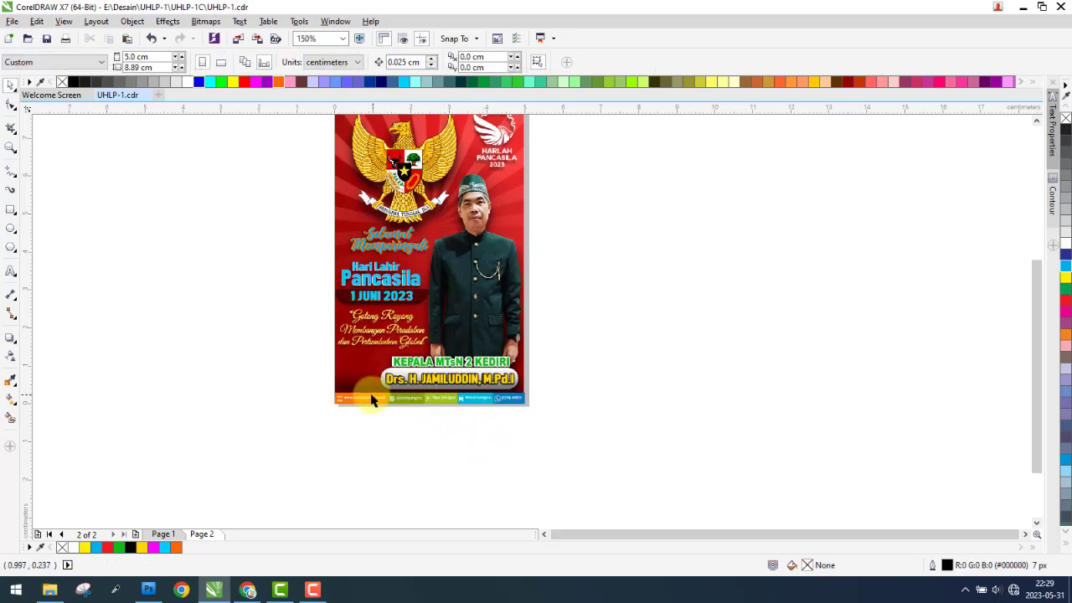
drag(368, 405, 243, 387)
scroll(508, 394, up, 2)
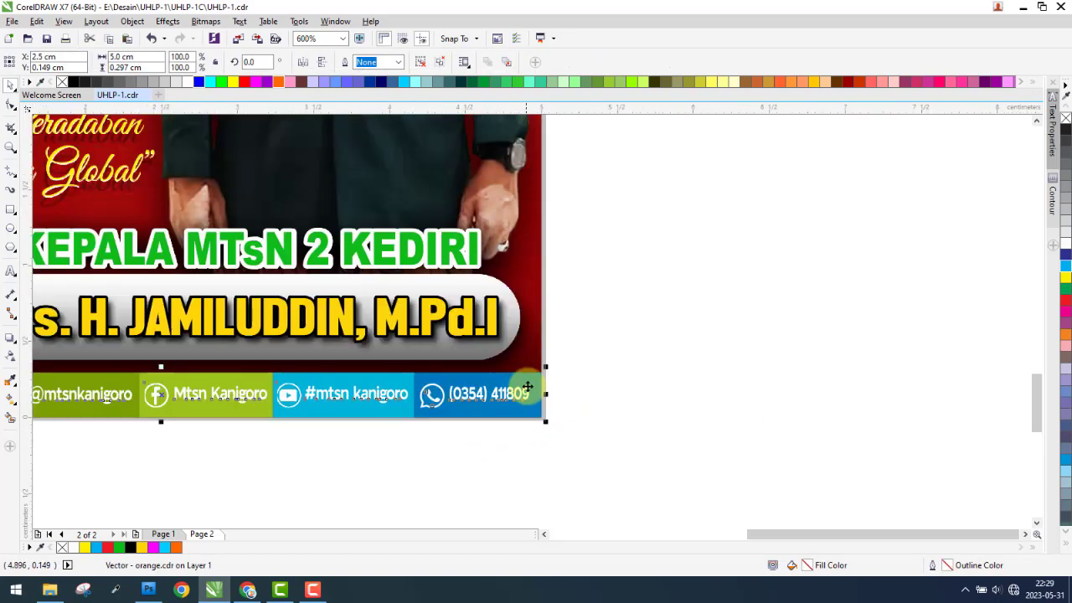
drag(521, 296, 617, 297)
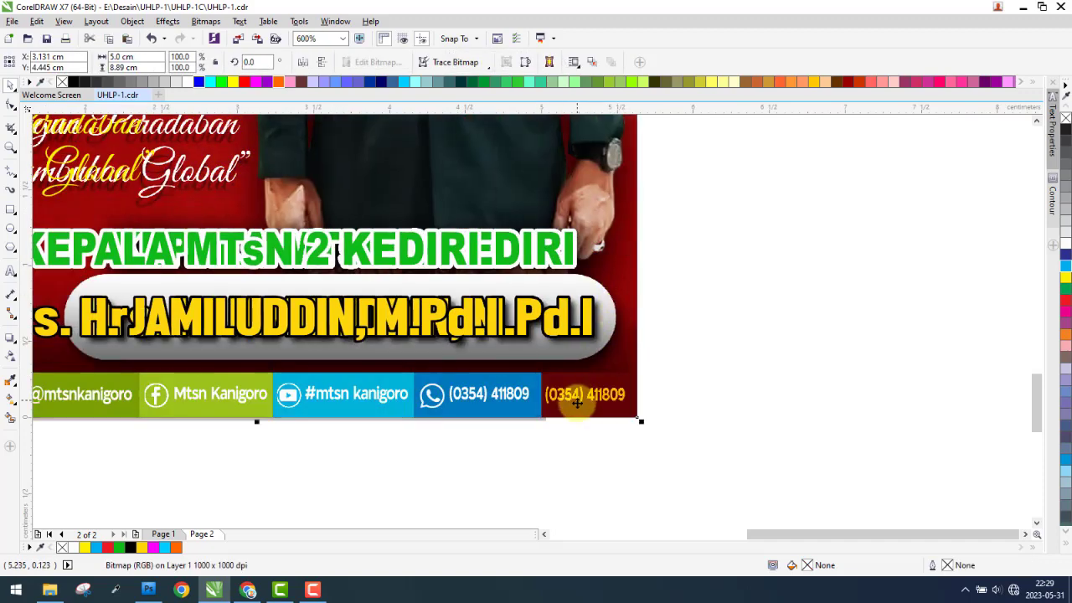
scroll(577, 402, up, 2)
scroll(578, 390, down, 2)
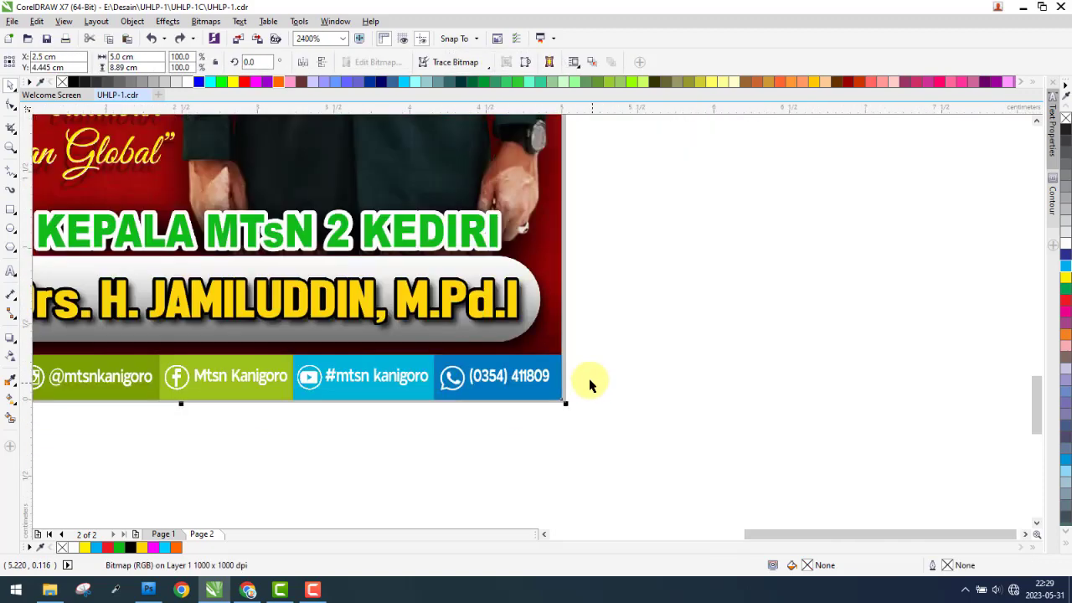
click(545, 414)
scroll(680, 381, down, 1)
scroll(464, 399, up, 1)
Delete the green, orange and cyan boxes from the contact bar
click(463, 389)
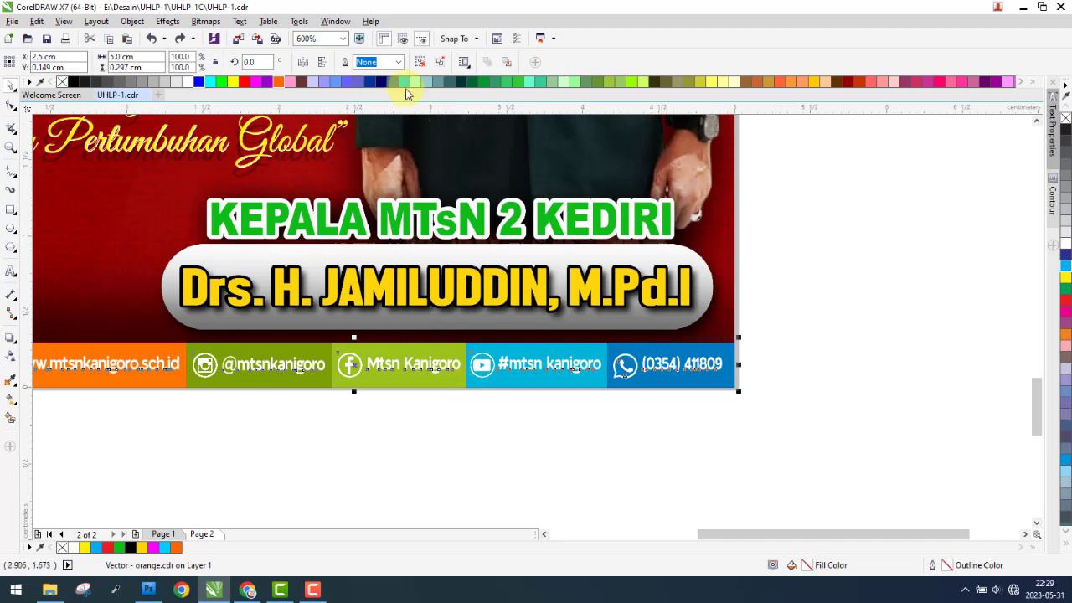
click(412, 434)
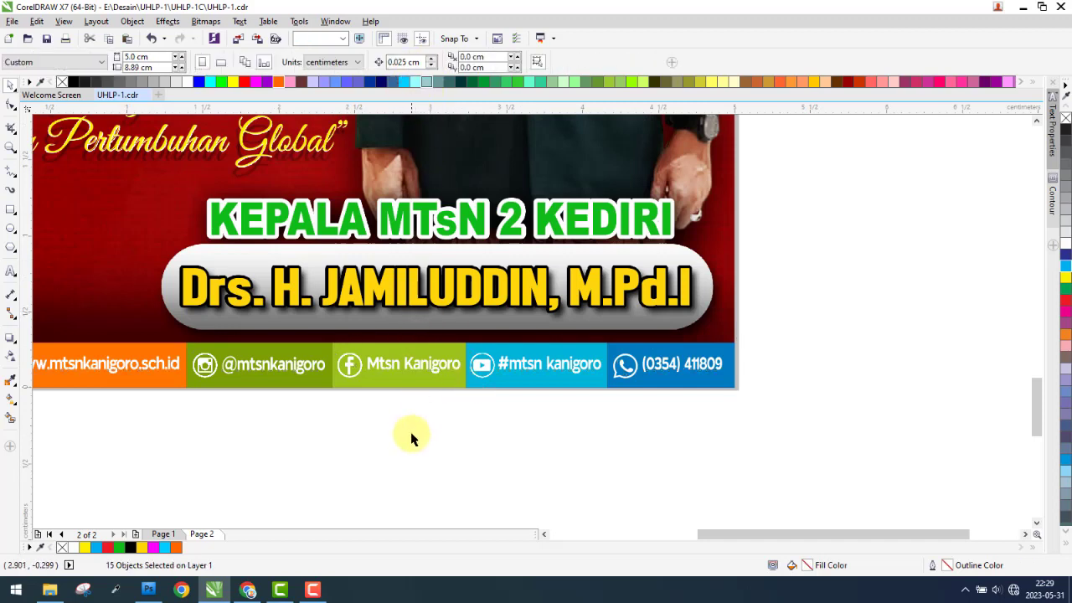
click(366, 384)
drag(356, 472, 354, 468)
key(Delete)
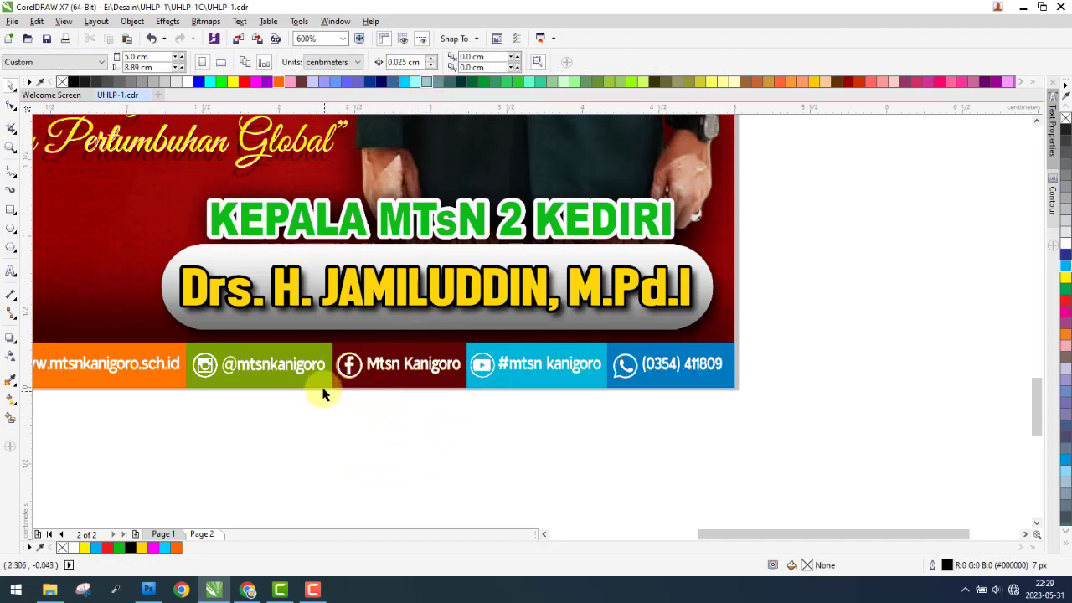
click(317, 385)
key(Delete)
click(178, 382)
key(Delete)
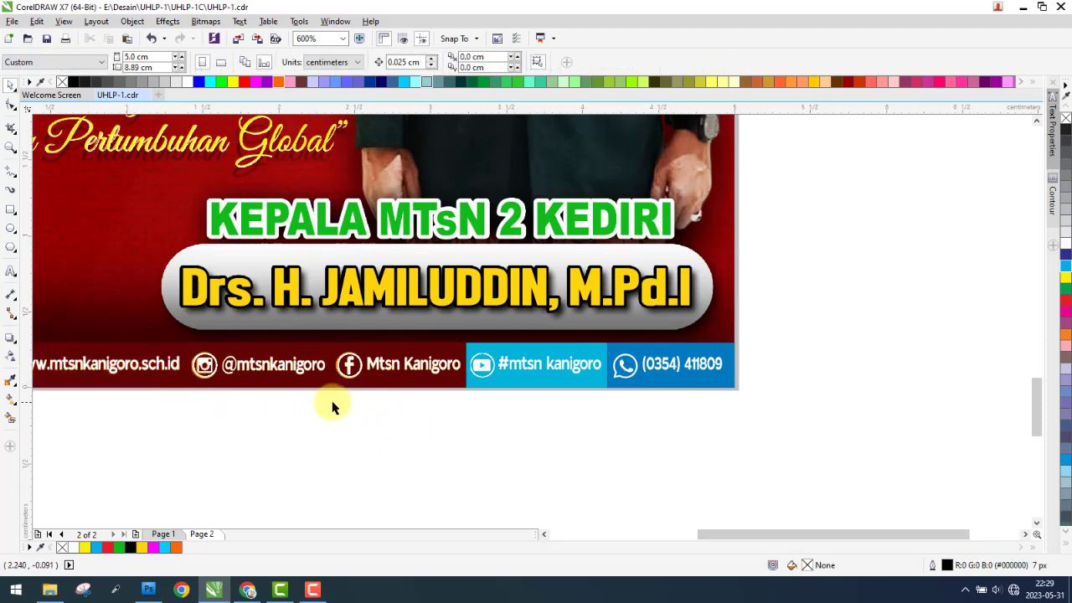
click(473, 384)
key(Delete)
Stretch the blue phone-number box across to the bar's left end
click(606, 375)
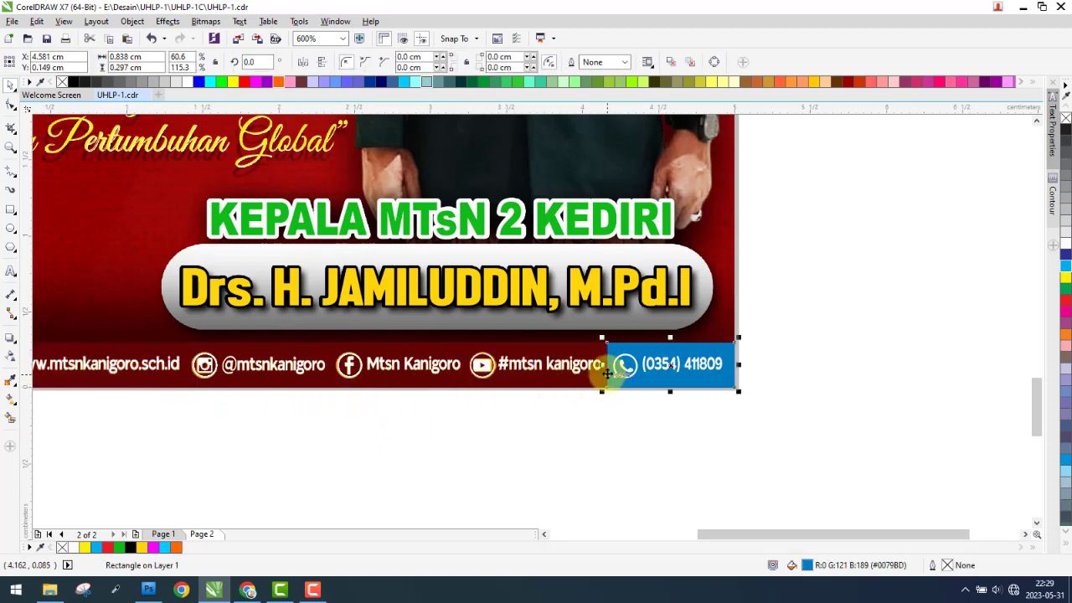
drag(607, 366, 168, 360)
scroll(167, 360, down, 2)
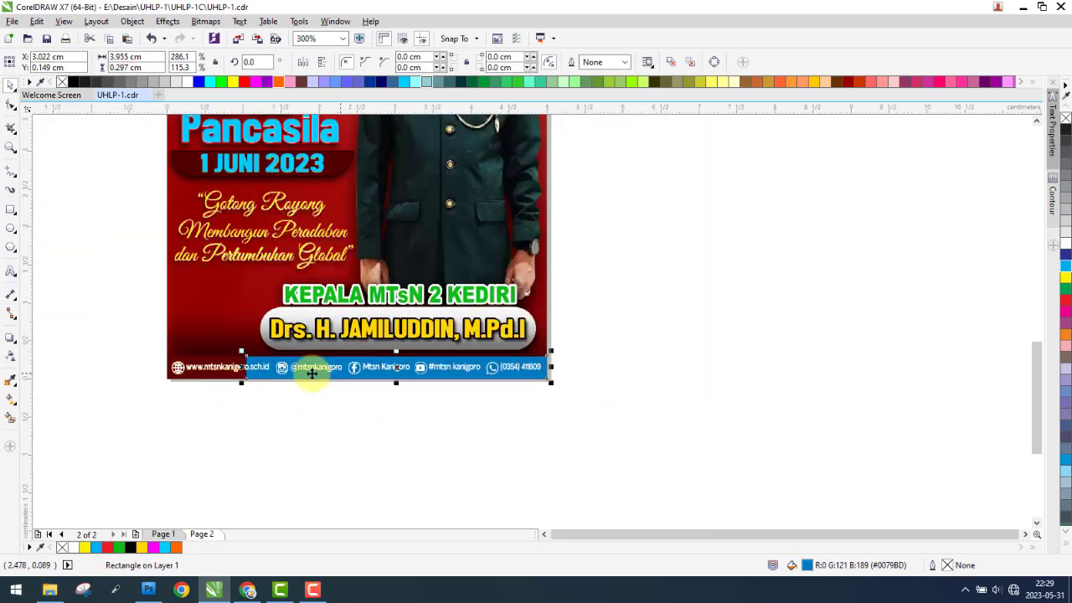
scroll(314, 377, up, 2)
drag(309, 367, 155, 368)
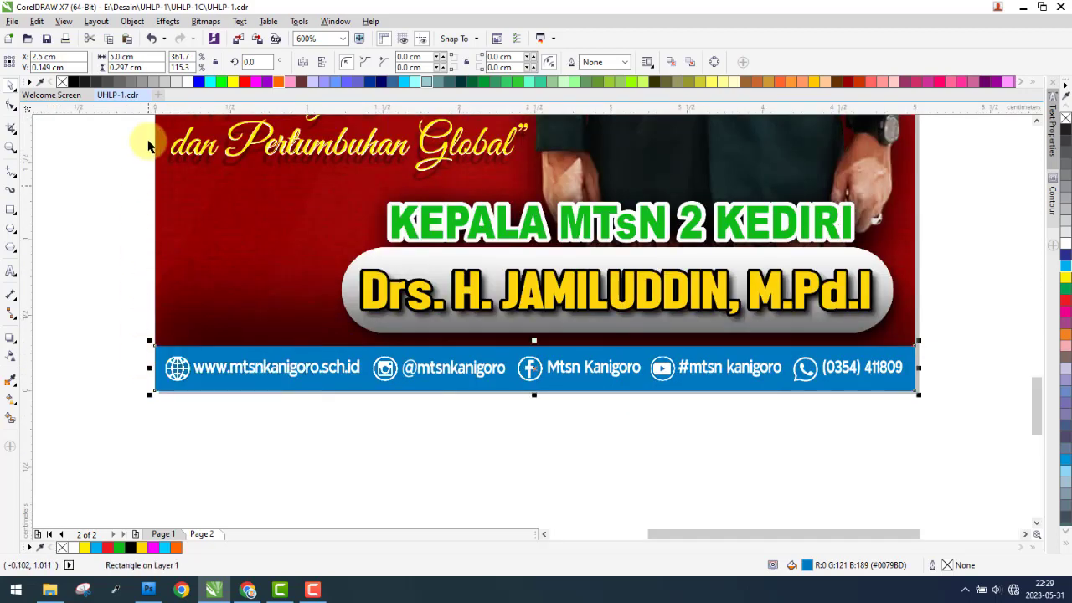
click(191, 277)
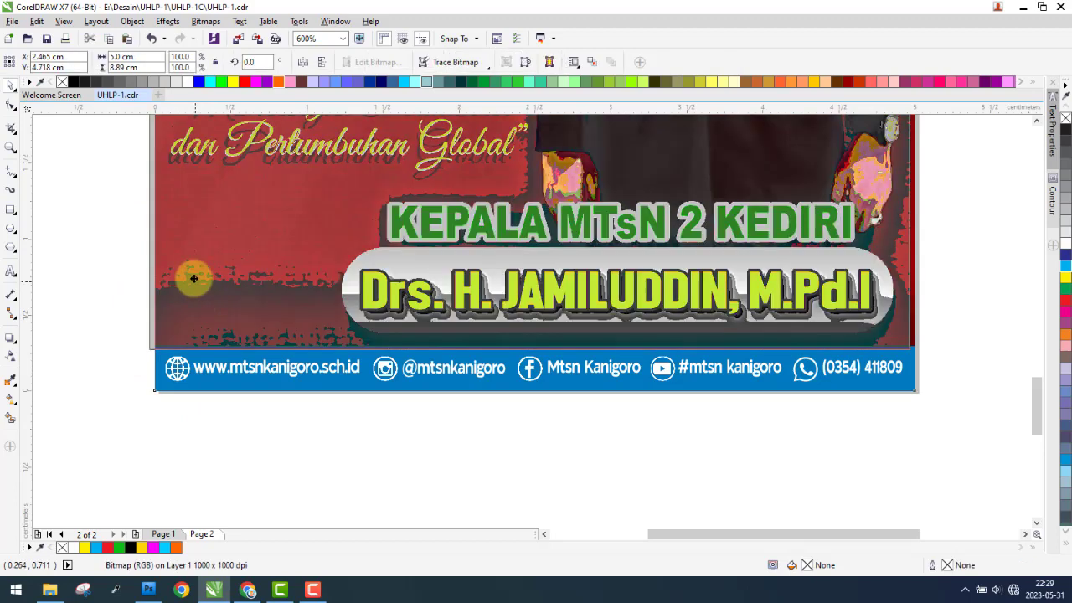
drag(192, 278, 185, 233)
click(11, 381)
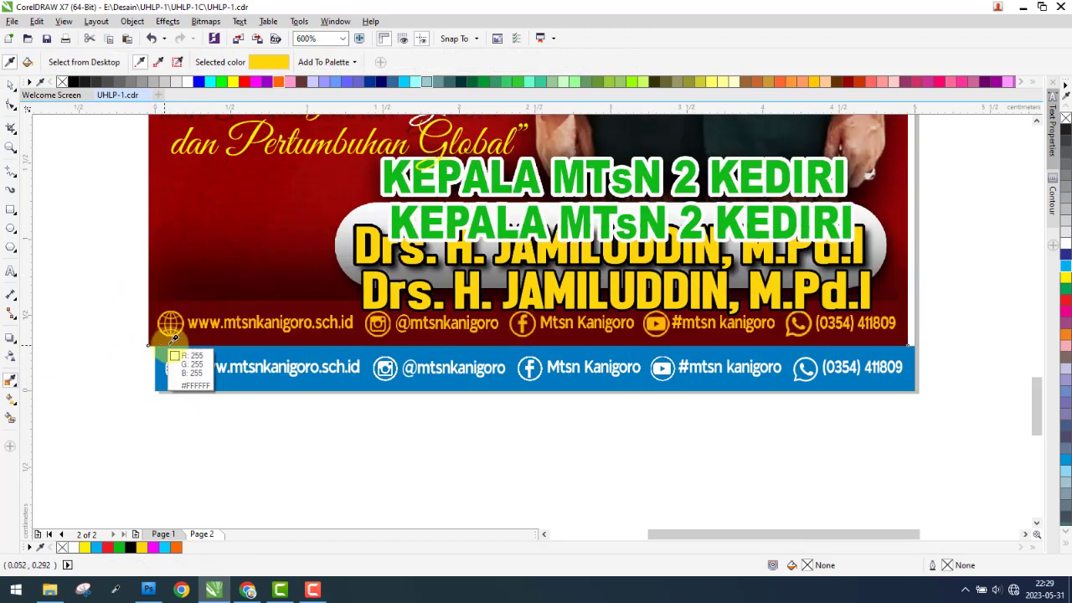
click(191, 339)
click(151, 350)
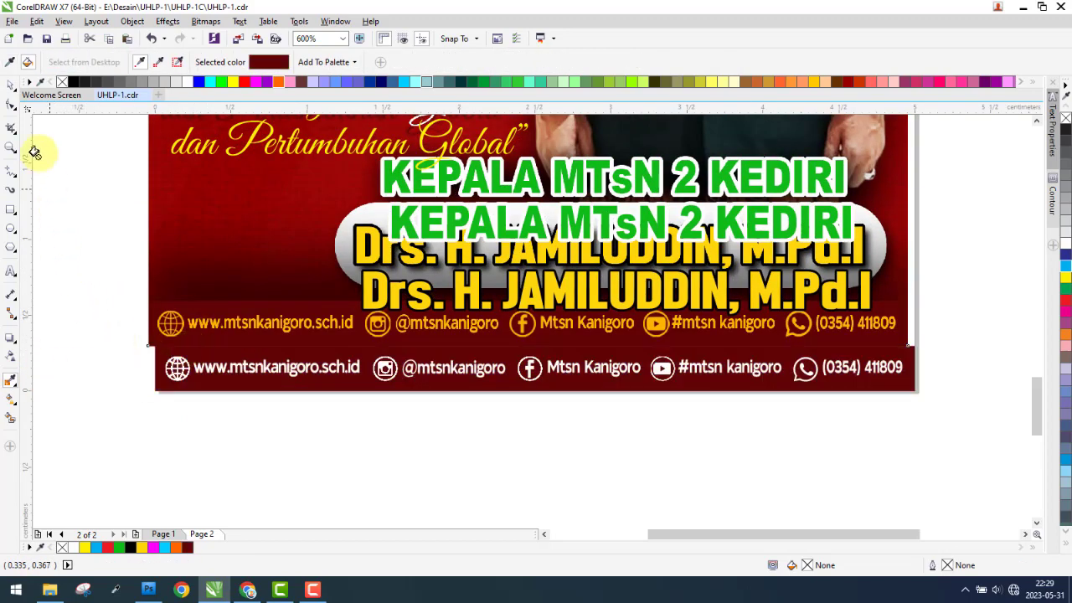
click(11, 86)
scroll(191, 352, up, 1)
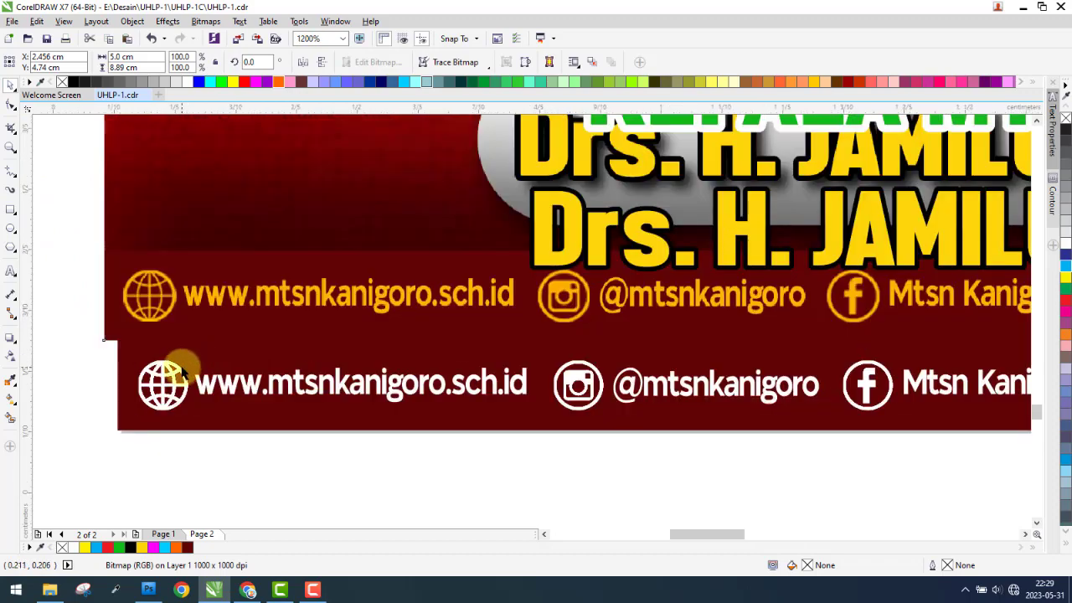
scroll(180, 376, up, 2)
click(179, 376)
scroll(179, 372, down, 2)
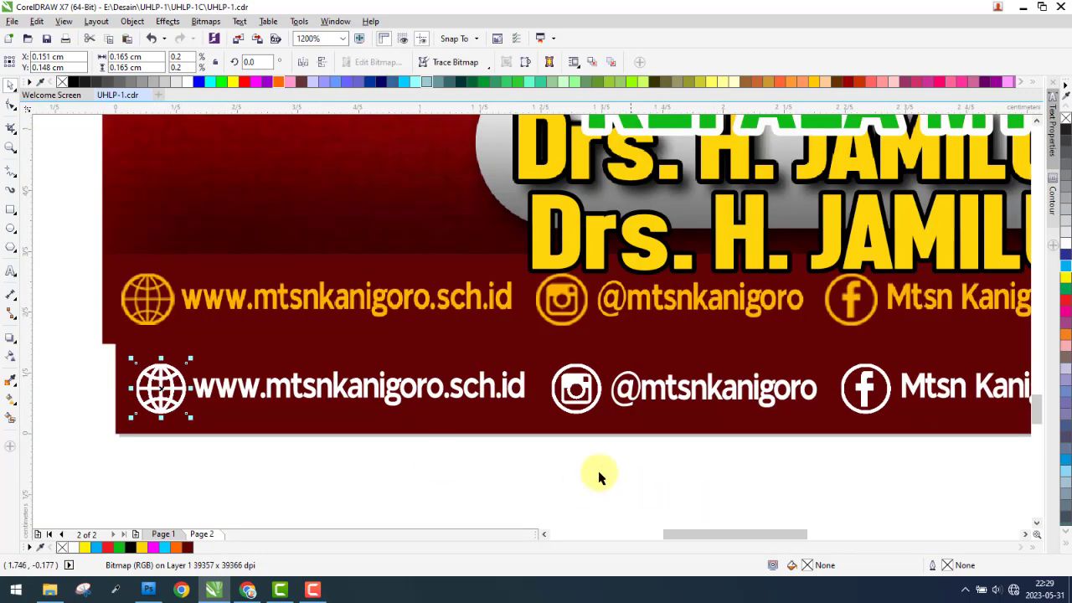
scroll(283, 423, down, 1)
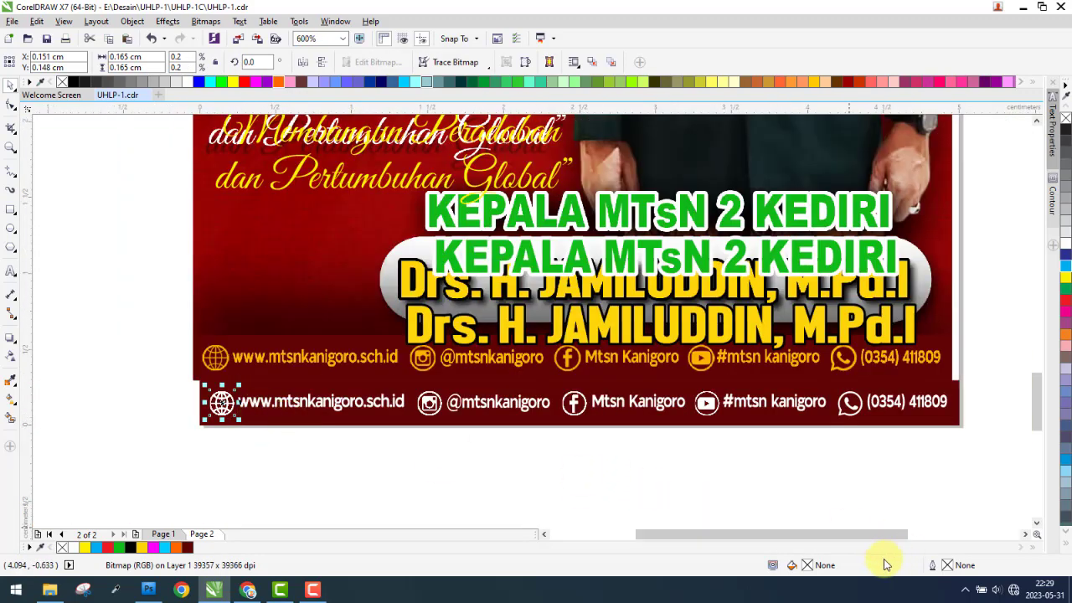
click(1066, 345)
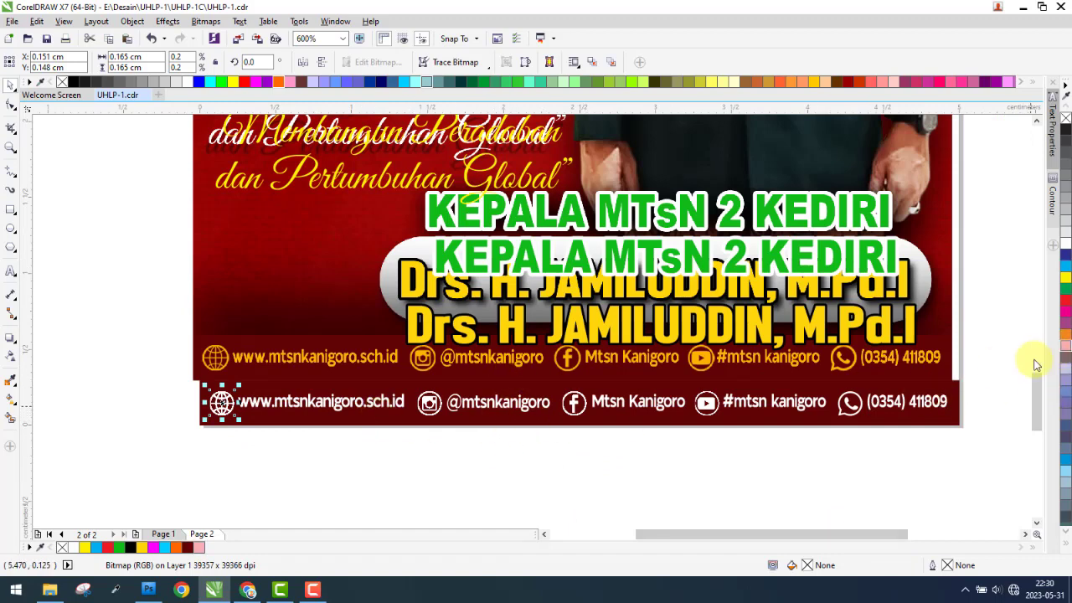
scroll(212, 405, up, 2)
scroll(285, 397, up, 2)
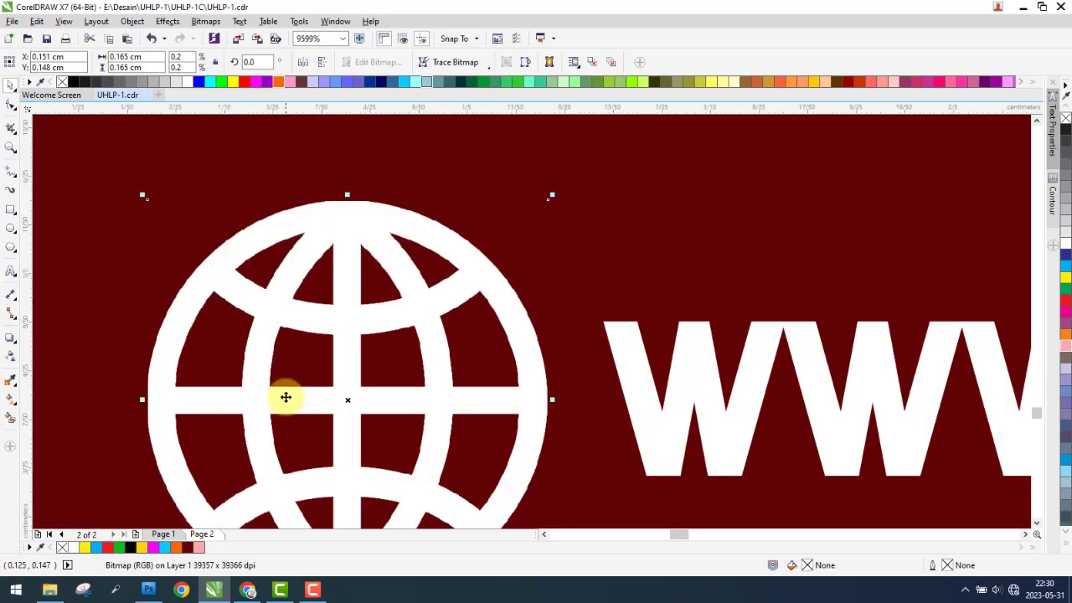
drag(286, 397, 209, 357)
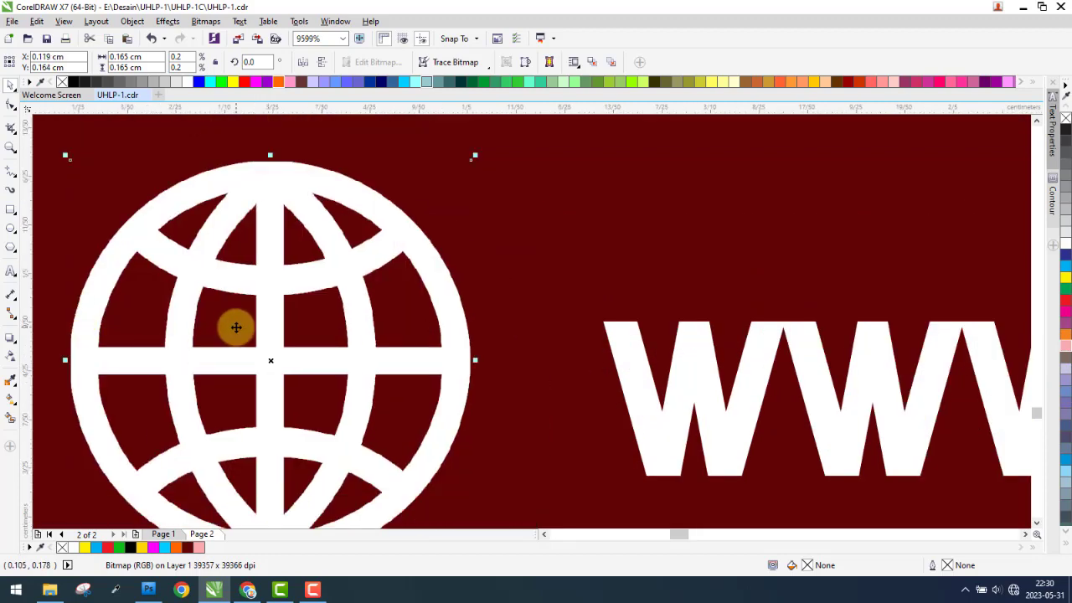
scroll(262, 377, down, 2)
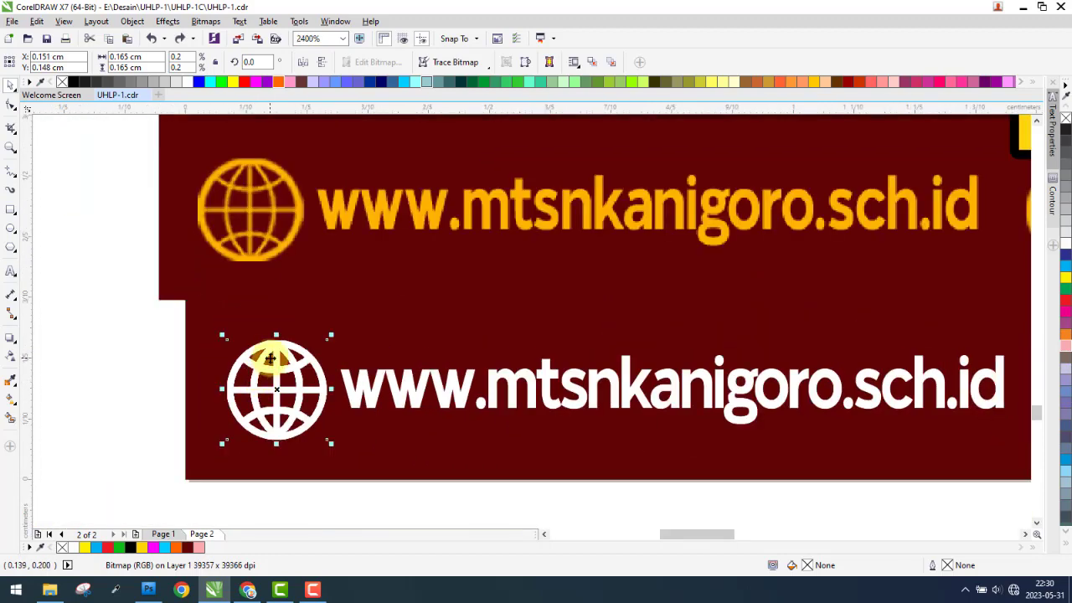
Trace the globe bitmap into vector curves with Outline Trace > Logo, reducing the bitmap
right_click(275, 352)
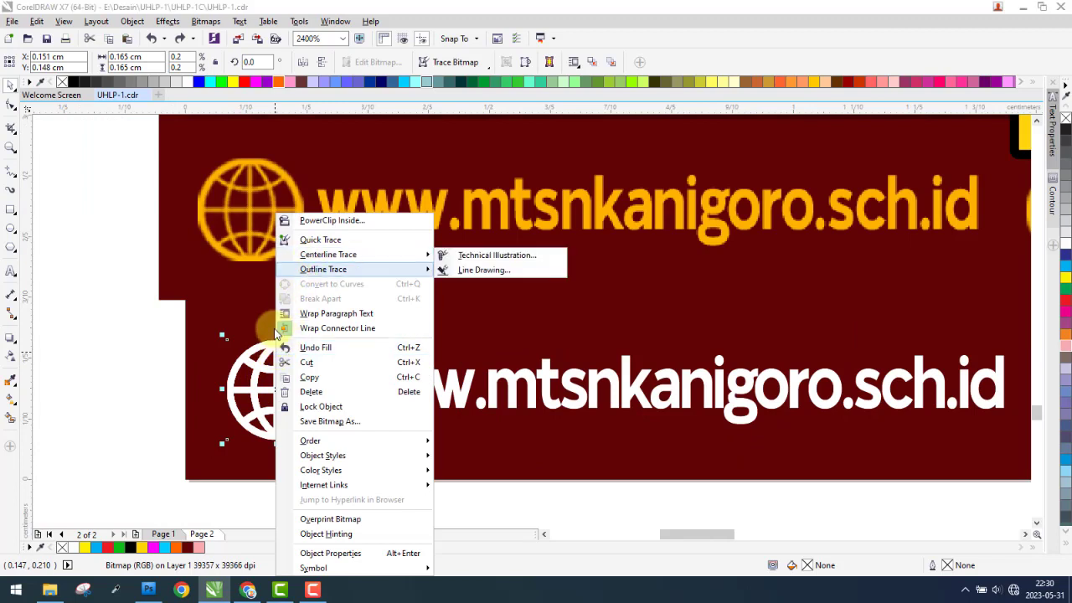
click(264, 376)
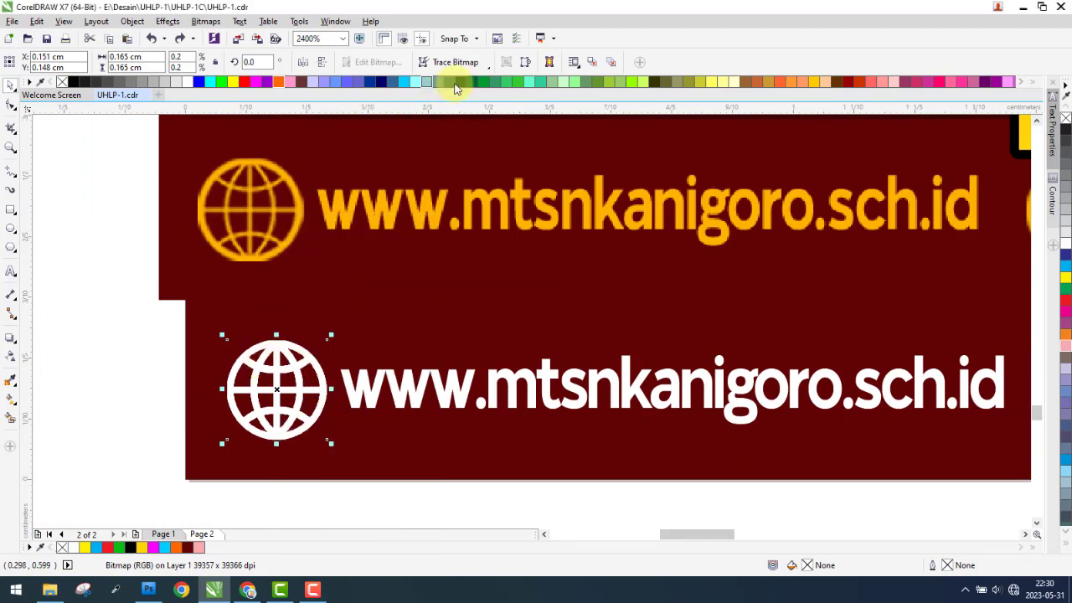
click(479, 64)
mouse_move(465, 108)
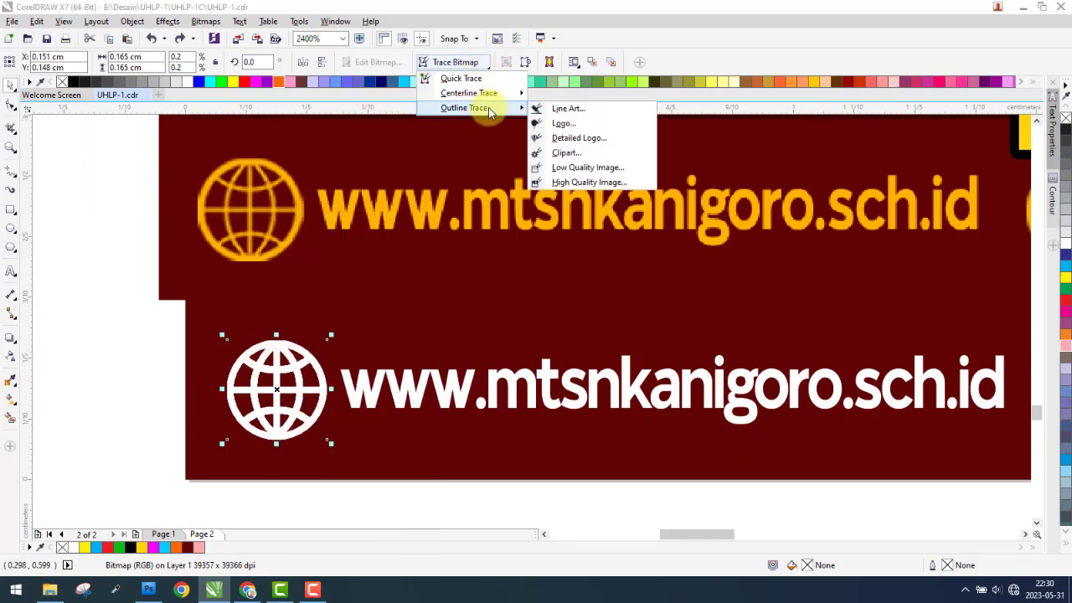
click(565, 125)
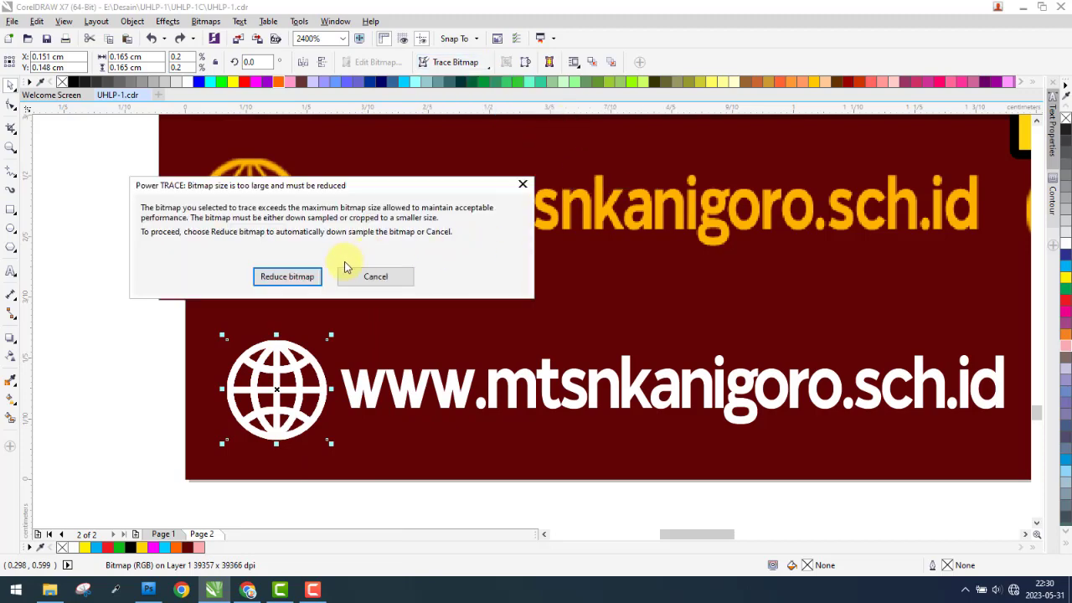
click(287, 275)
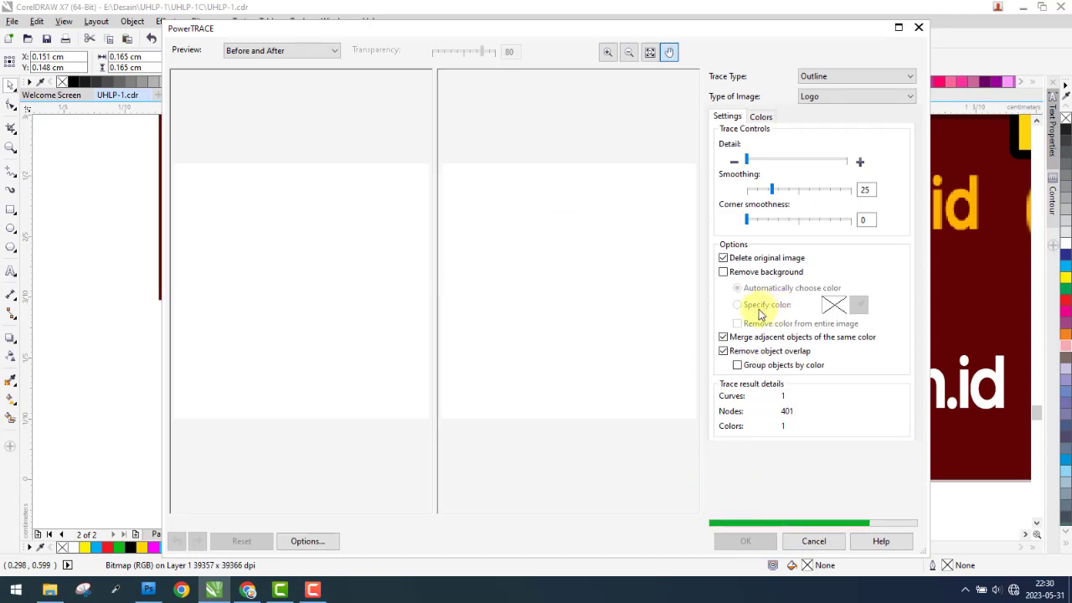
click(746, 541)
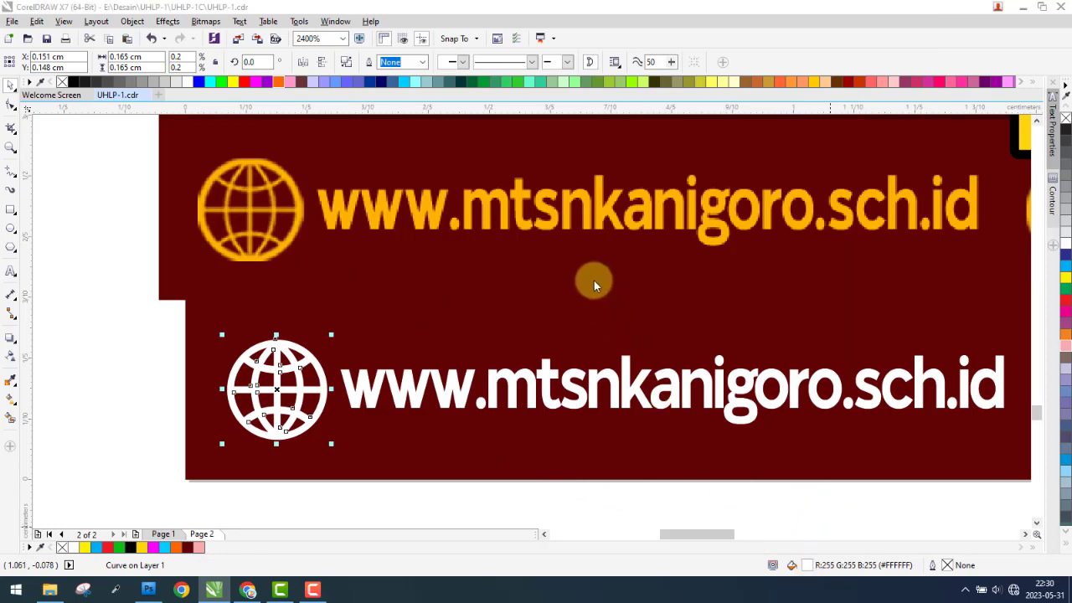
Fill the traced globe with orange sampled from the upper row's globe
key(shift+F11)
click(536, 76)
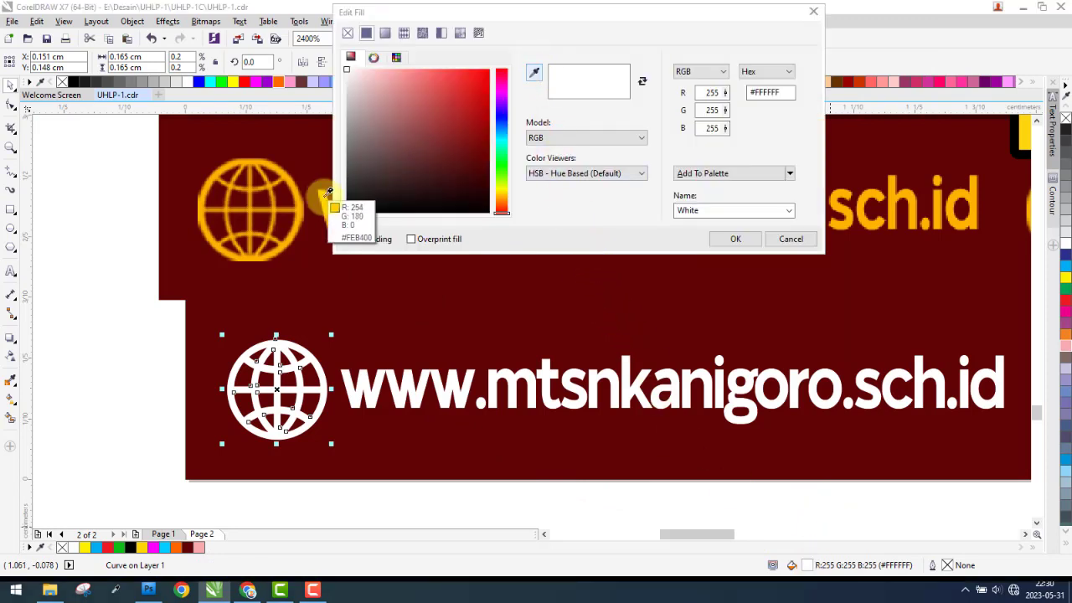
click(383, 209)
click(726, 243)
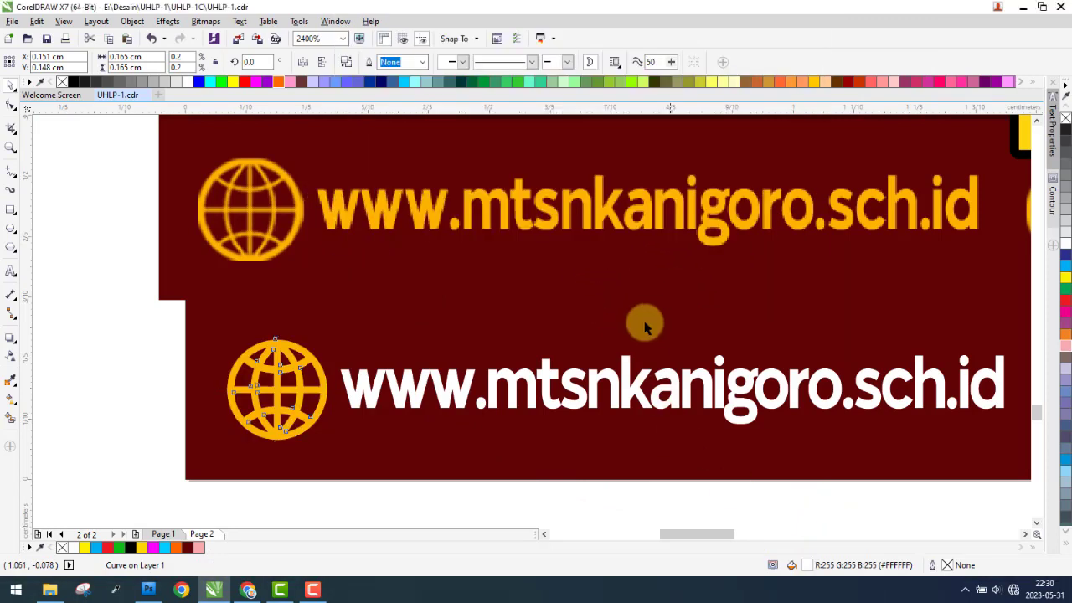
Make the lower web address text orange, matching the upper web address
click(610, 378)
click(12, 381)
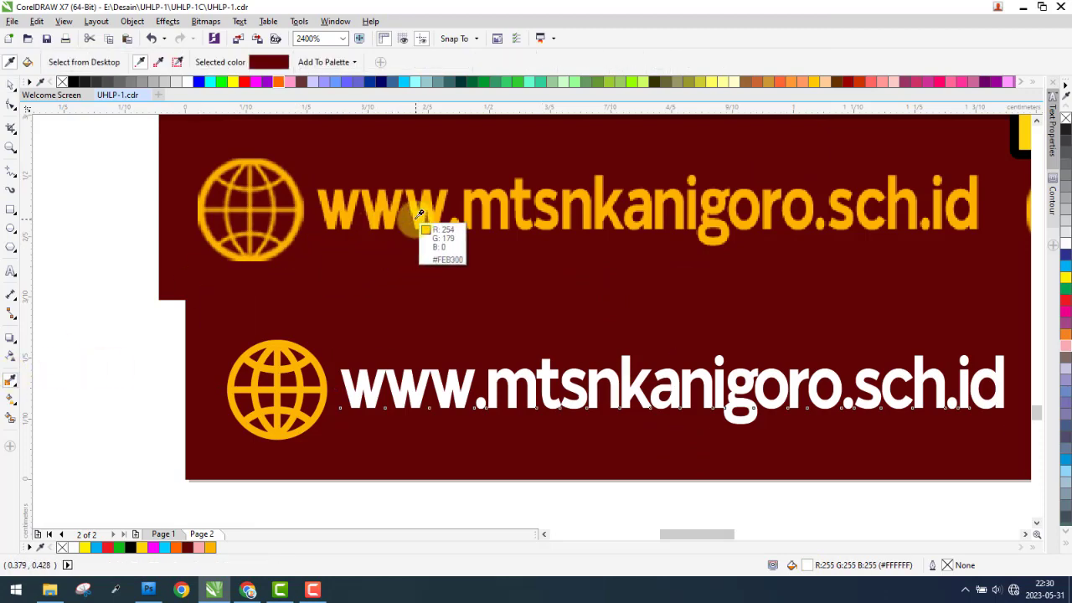
click(420, 215)
click(399, 382)
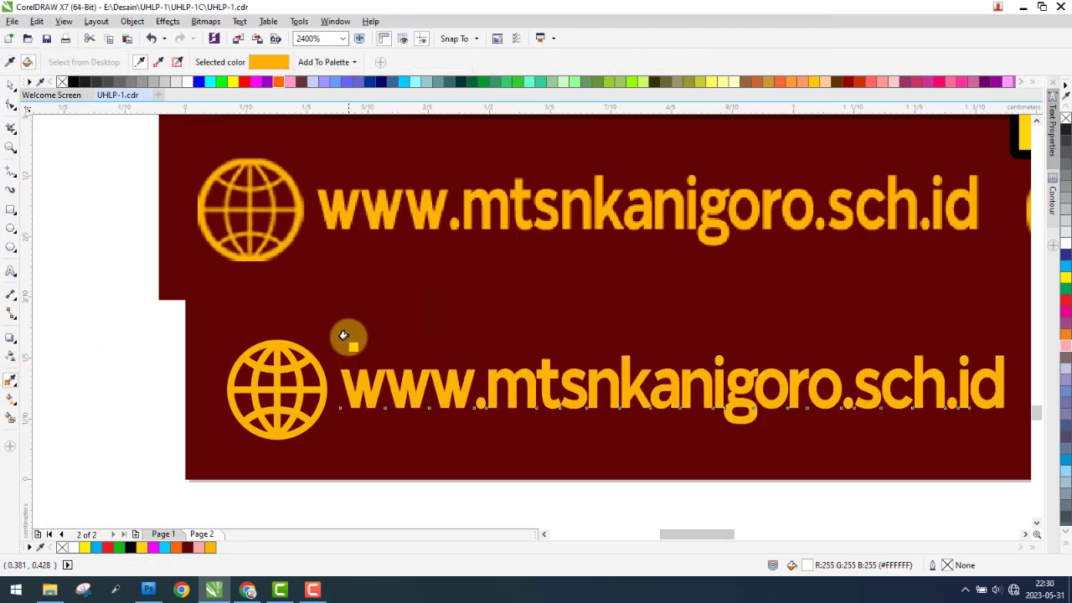
scroll(399, 383, down, 3)
scroll(584, 346, up, 1)
click(572, 336)
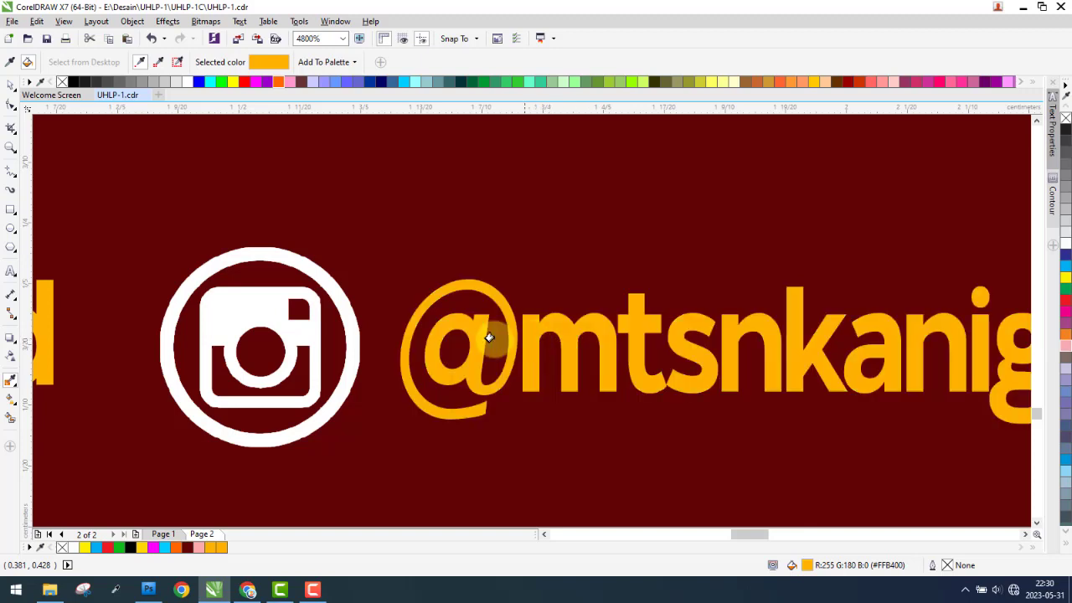
click(10, 84)
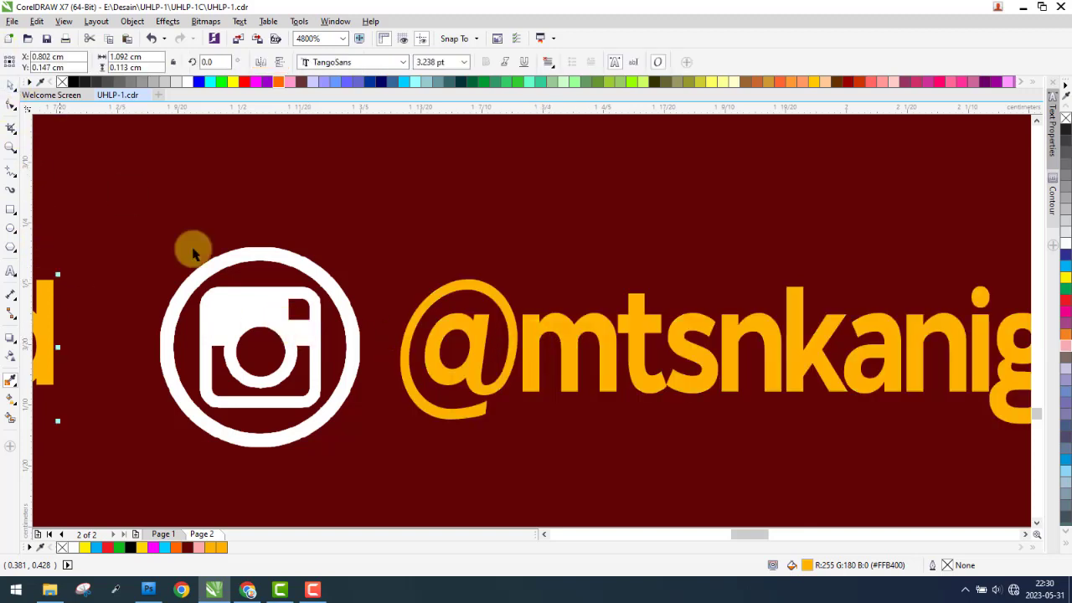
click(259, 299)
click(483, 66)
mouse_move(464, 108)
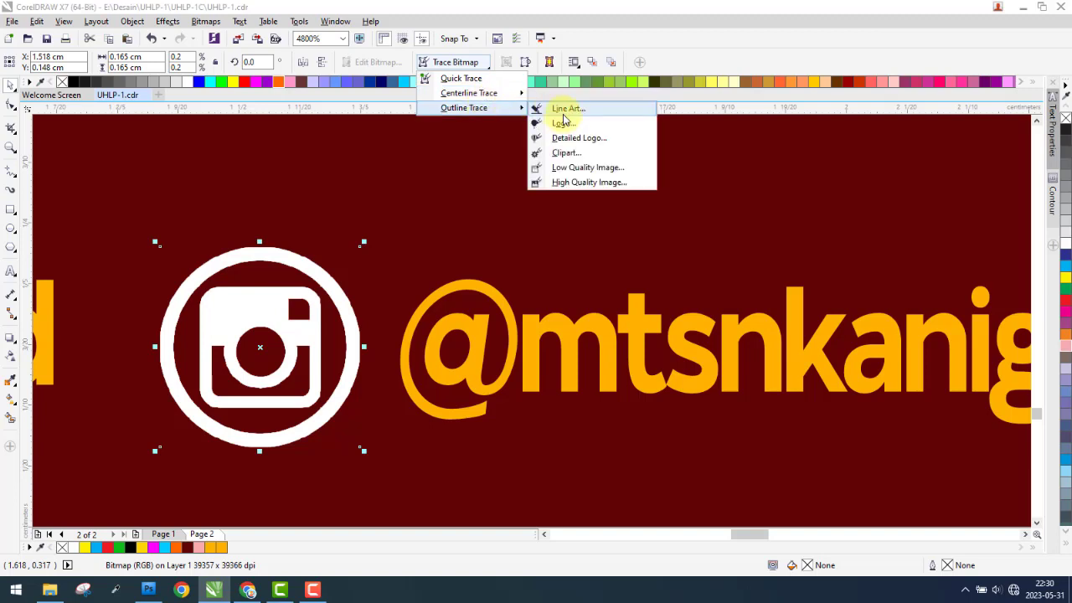
click(558, 110)
click(299, 278)
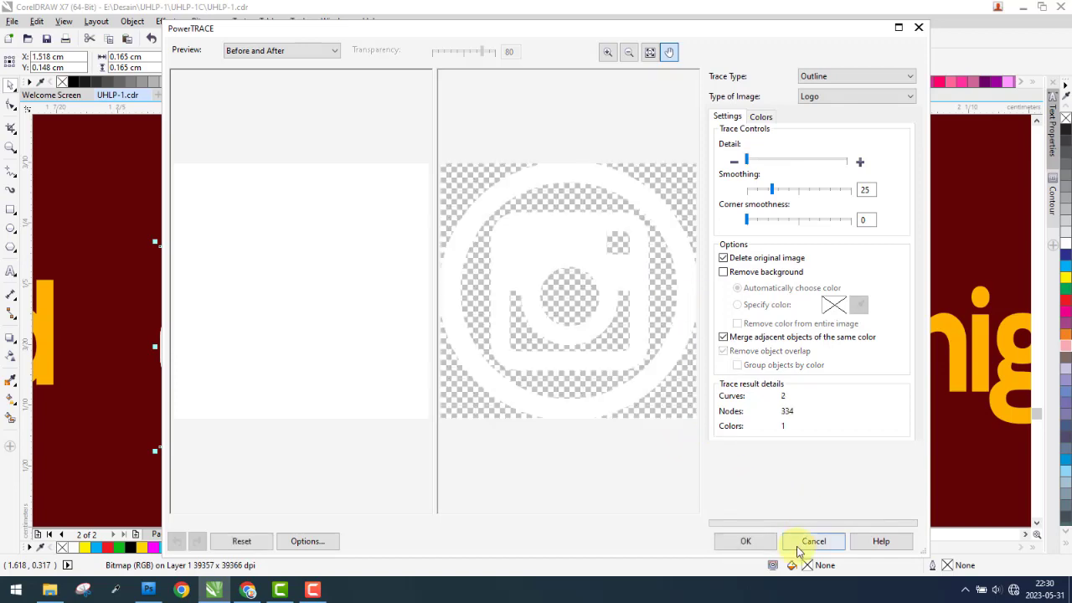
click(747, 543)
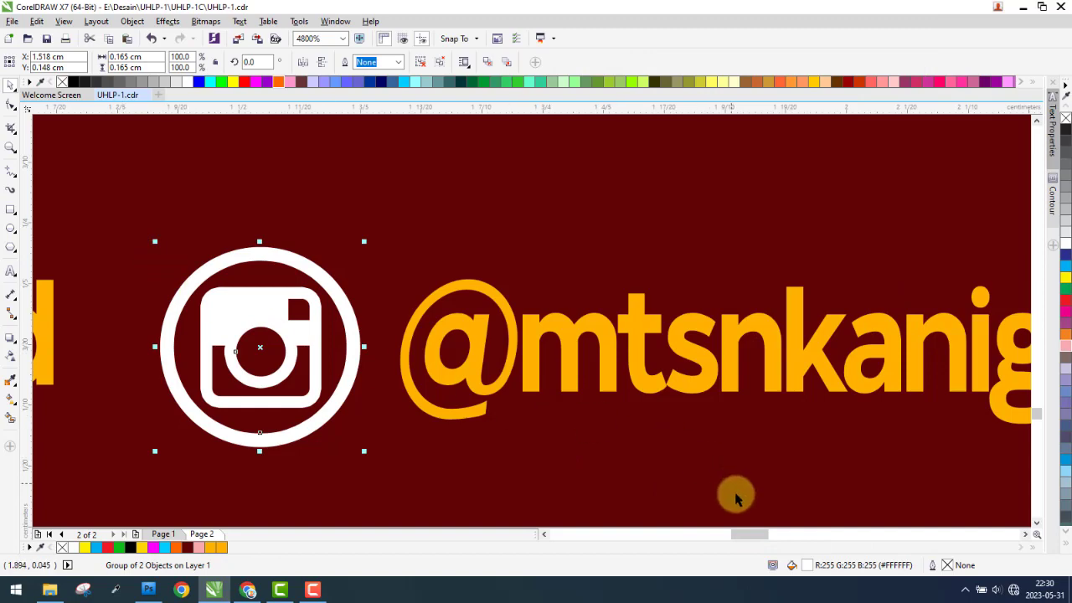
Fill the traced Instagram icon with orange sampled from the neighbouring text
key(shift+F11)
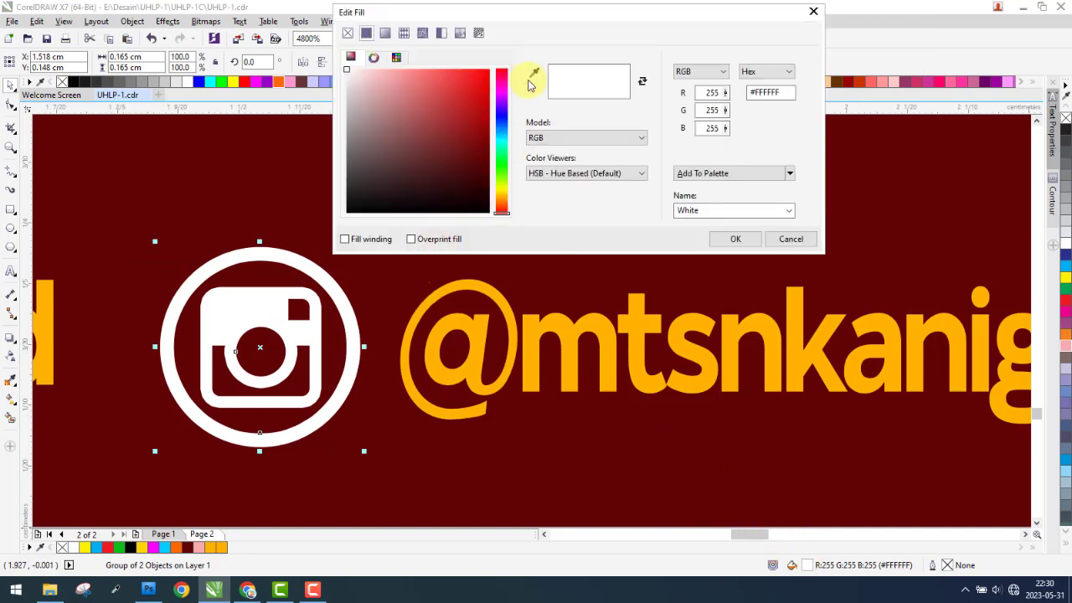
click(531, 79)
click(486, 284)
click(736, 238)
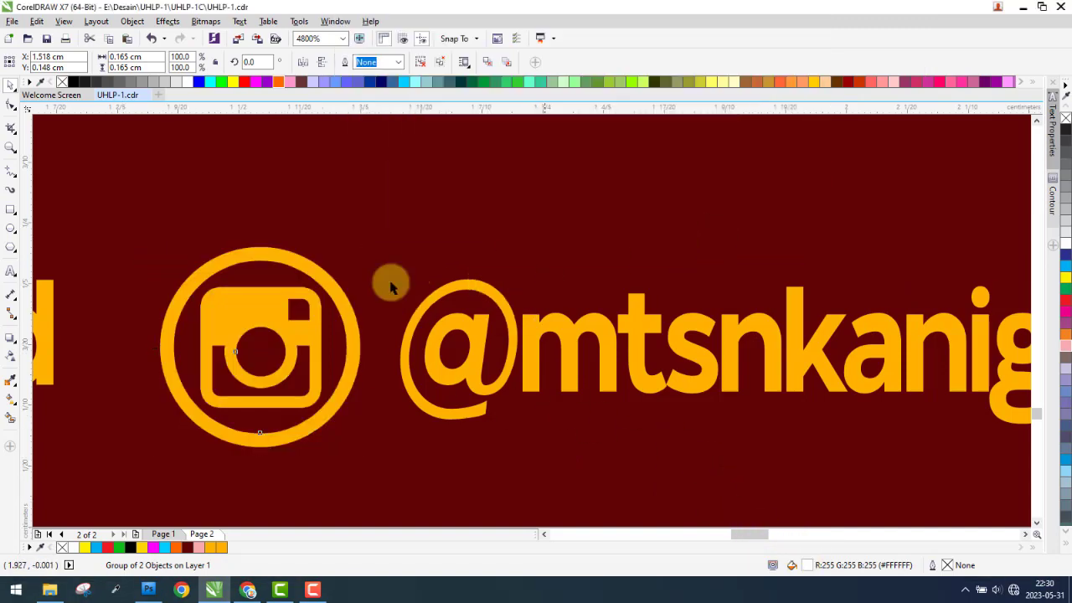
scroll(209, 295, down, 2)
scroll(546, 287, up, 1)
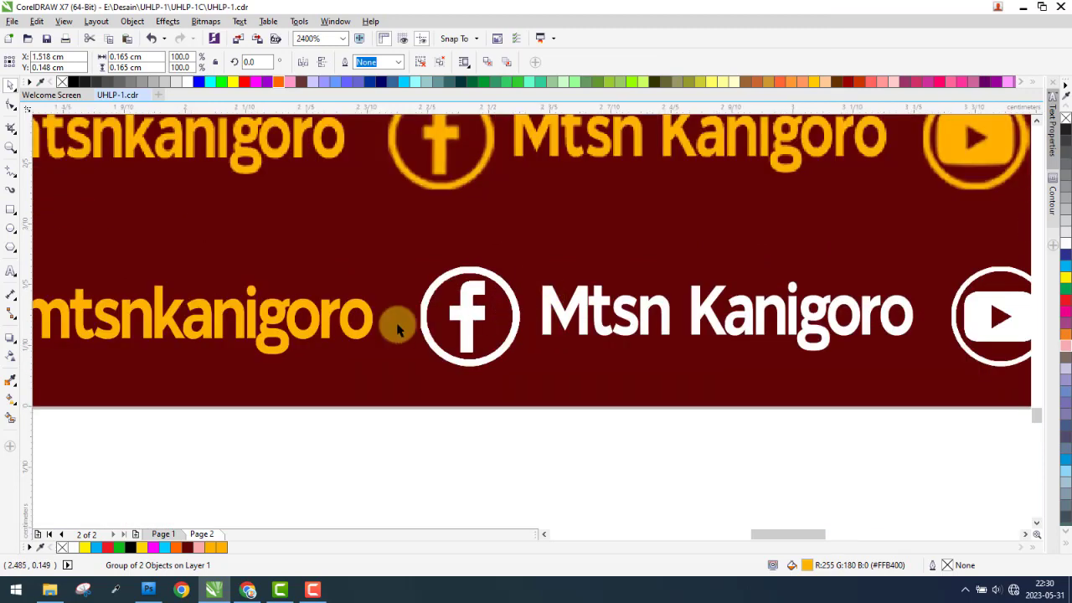
Make the Mtsn Kanigoro text orange and trace the Facebook icon as a logo outline
click(10, 380)
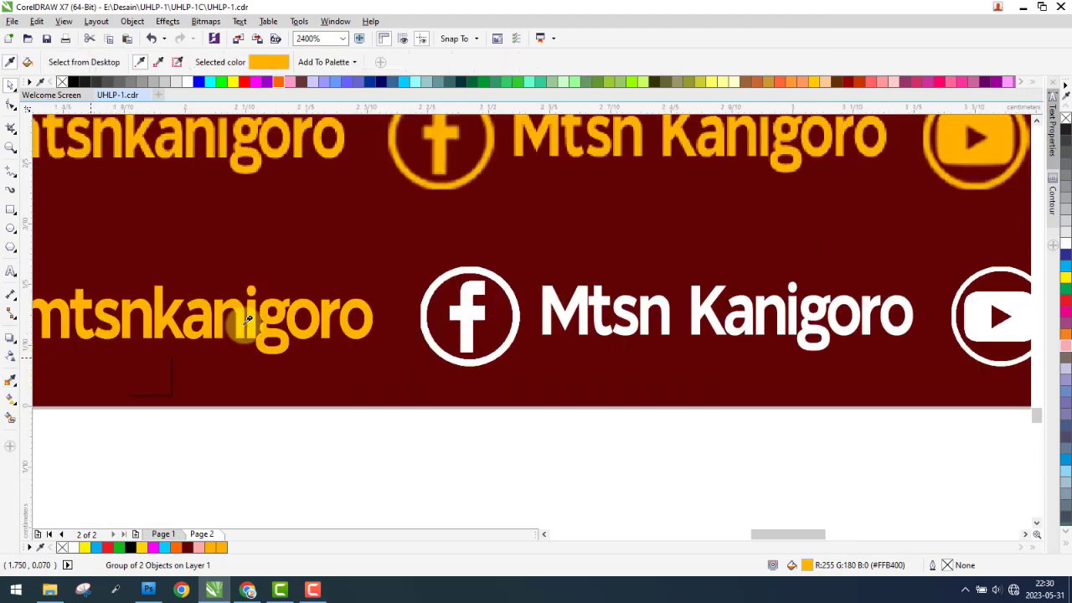
scroll(546, 304, up, 2)
click(549, 304)
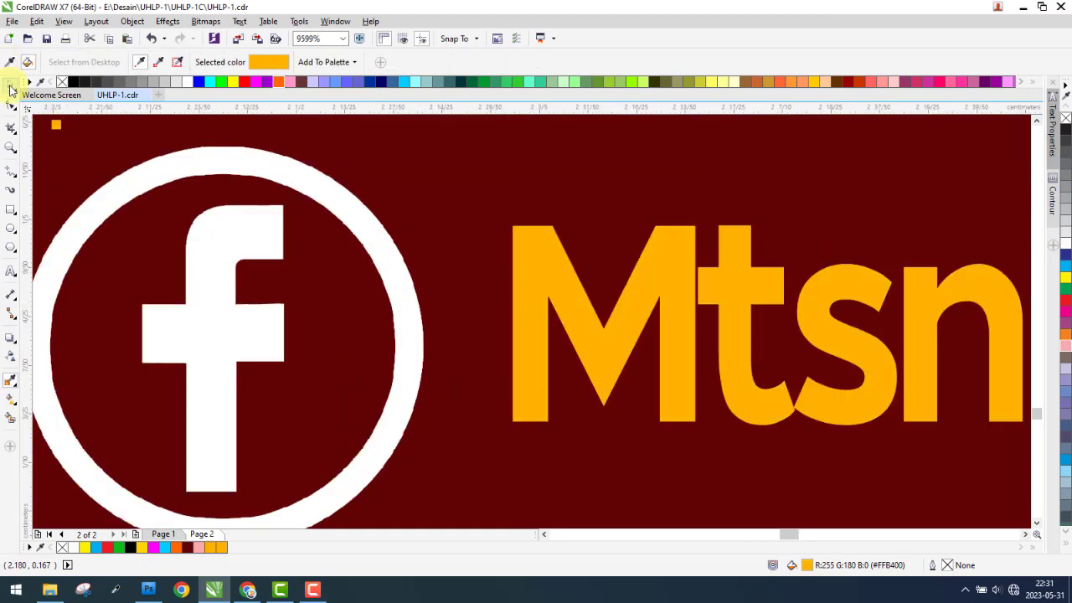
click(10, 85)
click(316, 184)
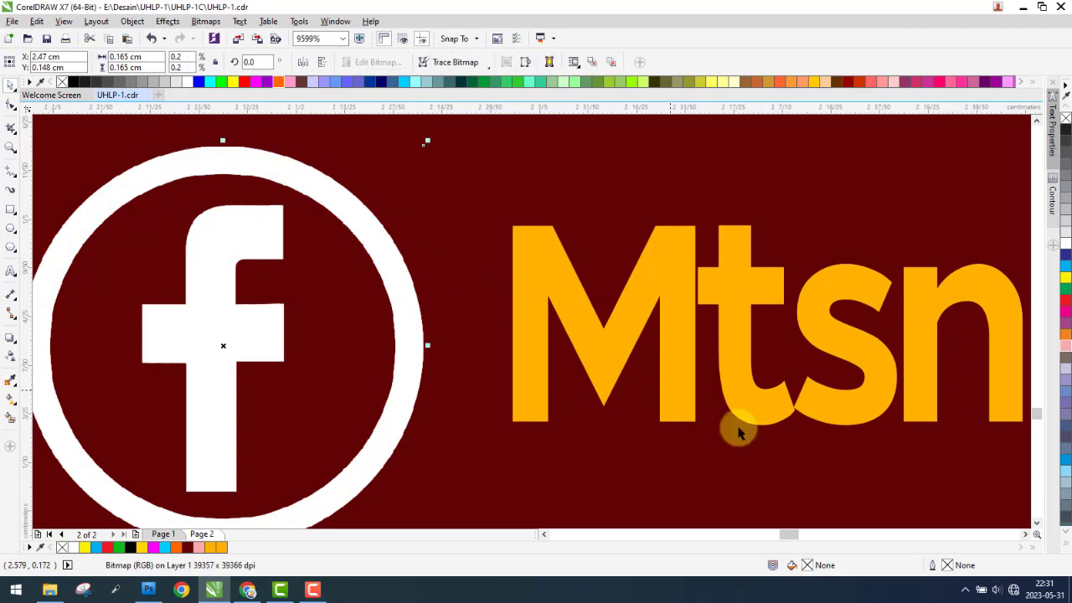
click(488, 63)
mouse_move(464, 108)
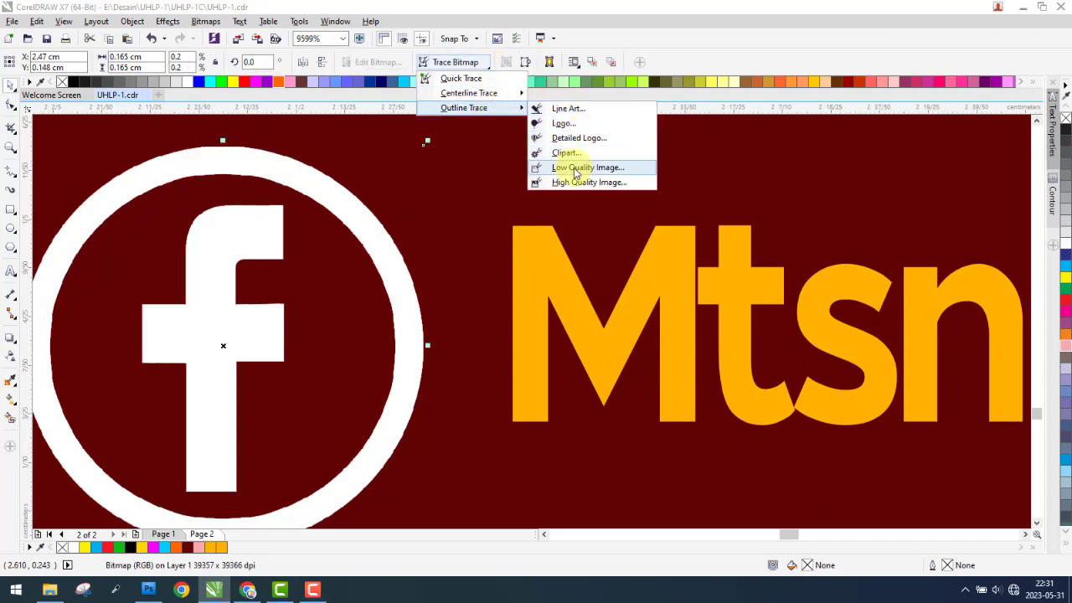
click(574, 111)
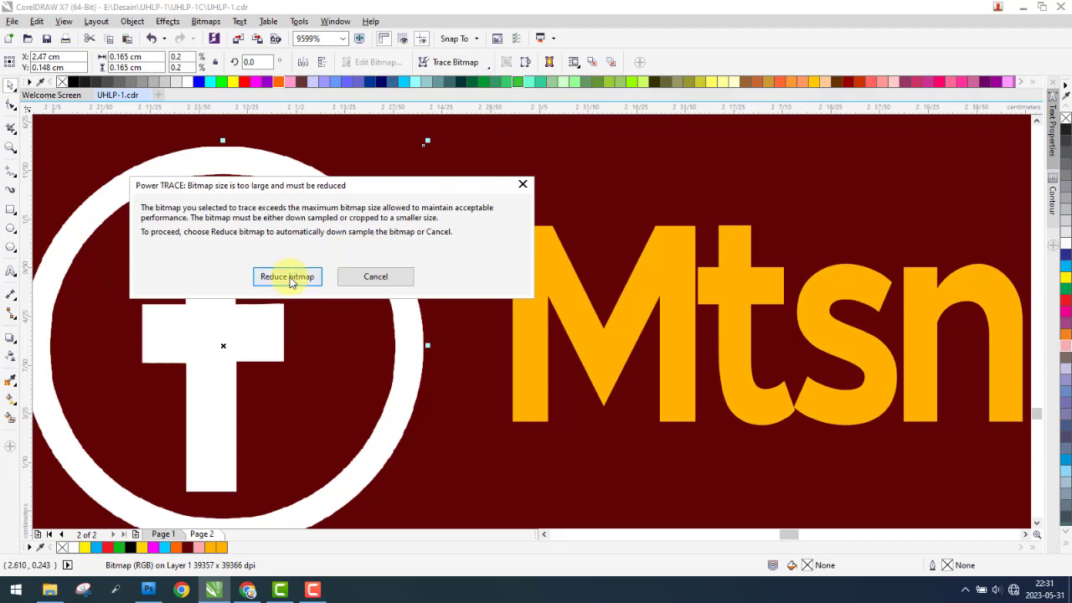
click(287, 278)
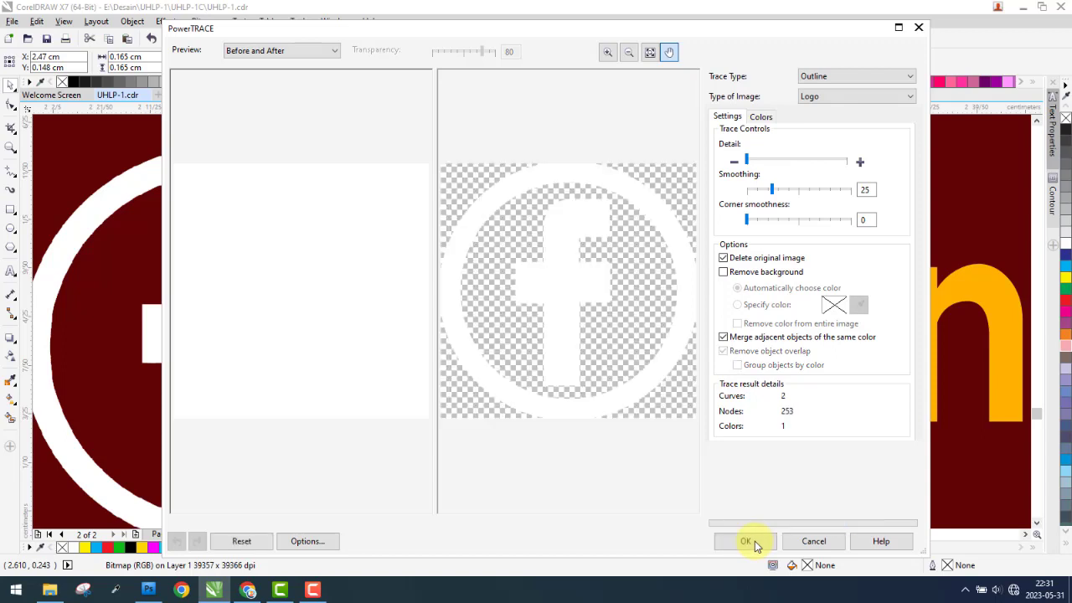
click(754, 541)
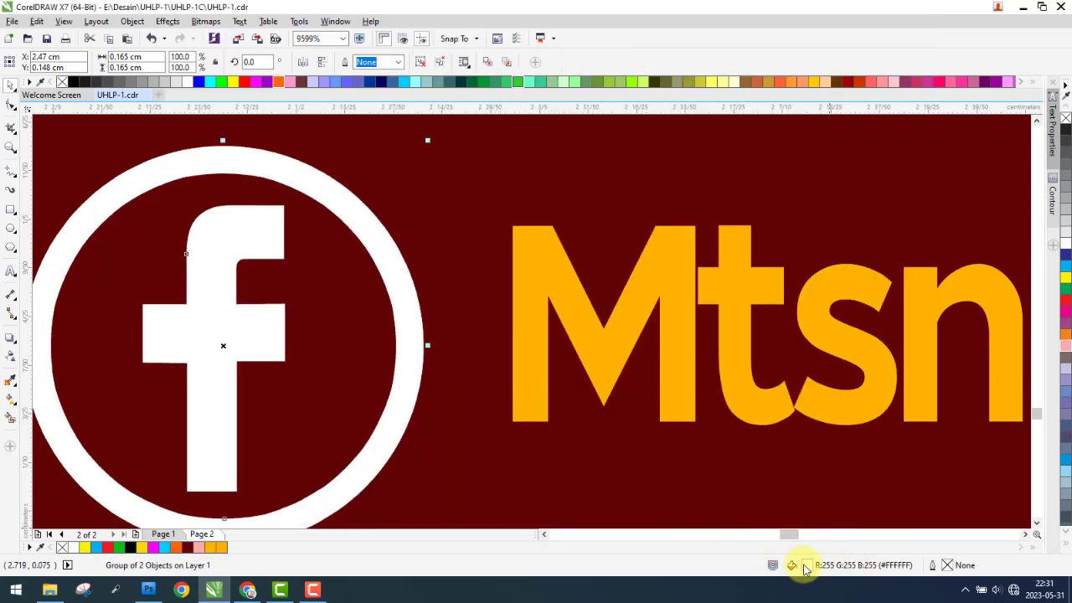
Fill the traced Facebook icon with the Mtsn text's orange
double_click(772, 563)
click(540, 83)
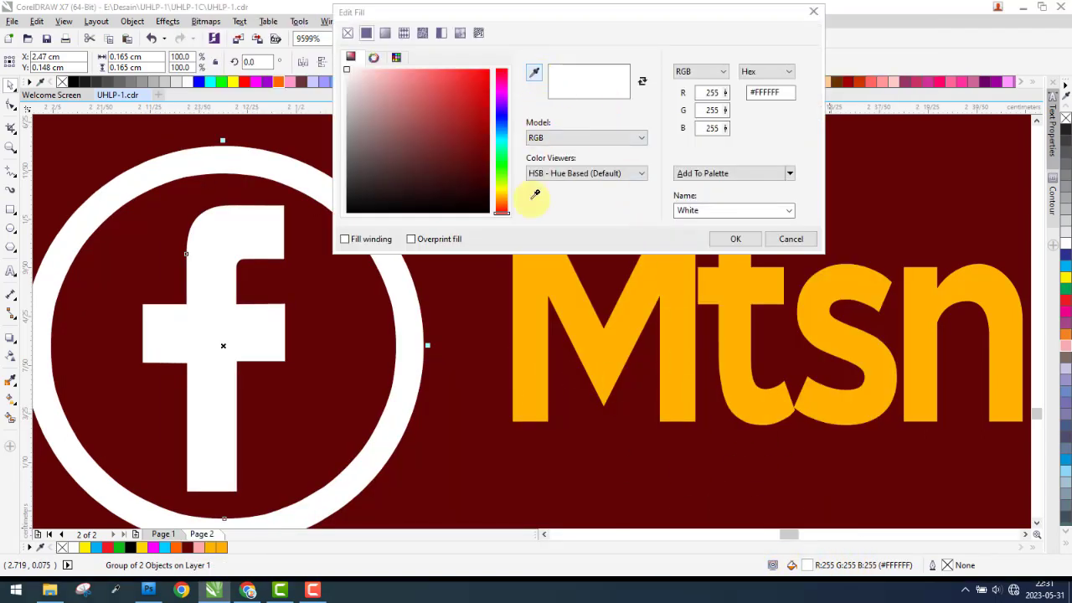
click(541, 273)
click(735, 239)
scroll(285, 281, down, 2)
Fill the #mtsn kanigoro and phone-number texts with the poster's orange (#FFB400)
scroll(586, 283, down, 2)
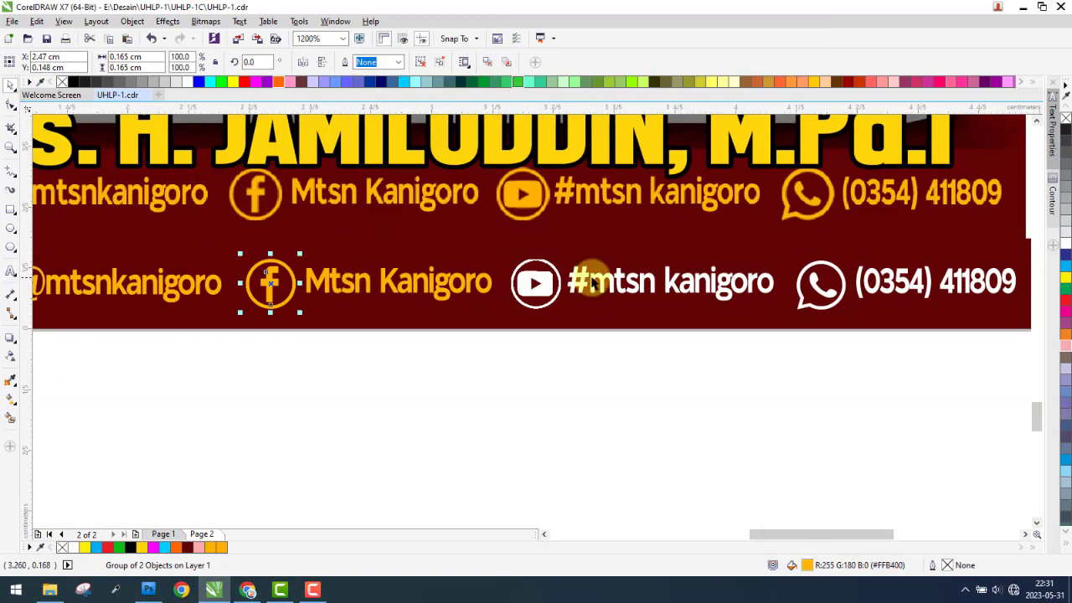
scroll(677, 282, down, 2)
scroll(680, 282, up, 2)
scroll(665, 284, up, 1)
click(670, 285)
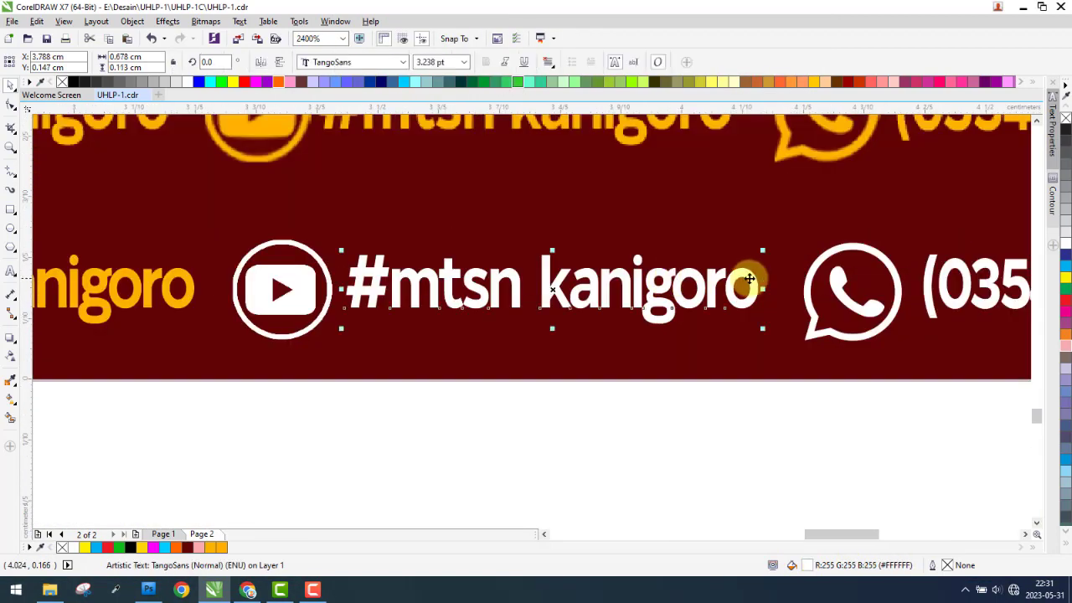
shift+click(921, 287)
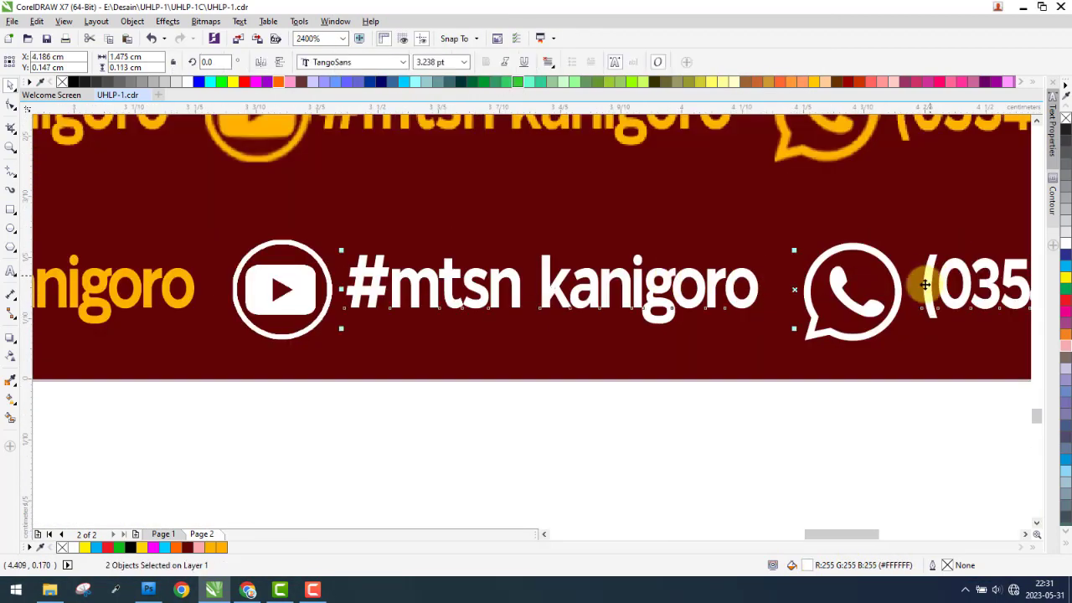
double_click(809, 565)
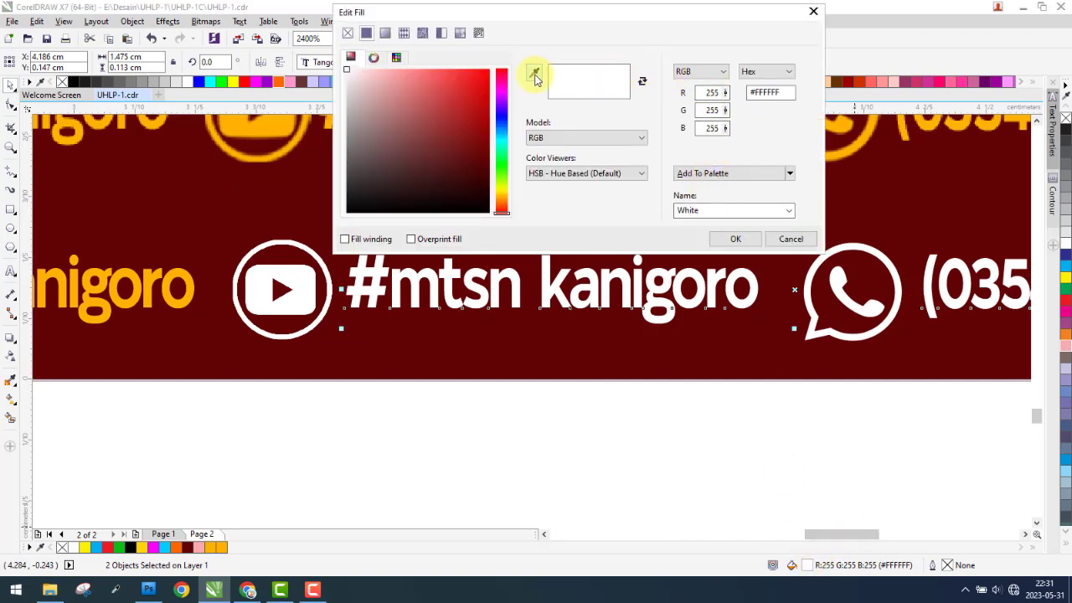
click(533, 72)
click(186, 266)
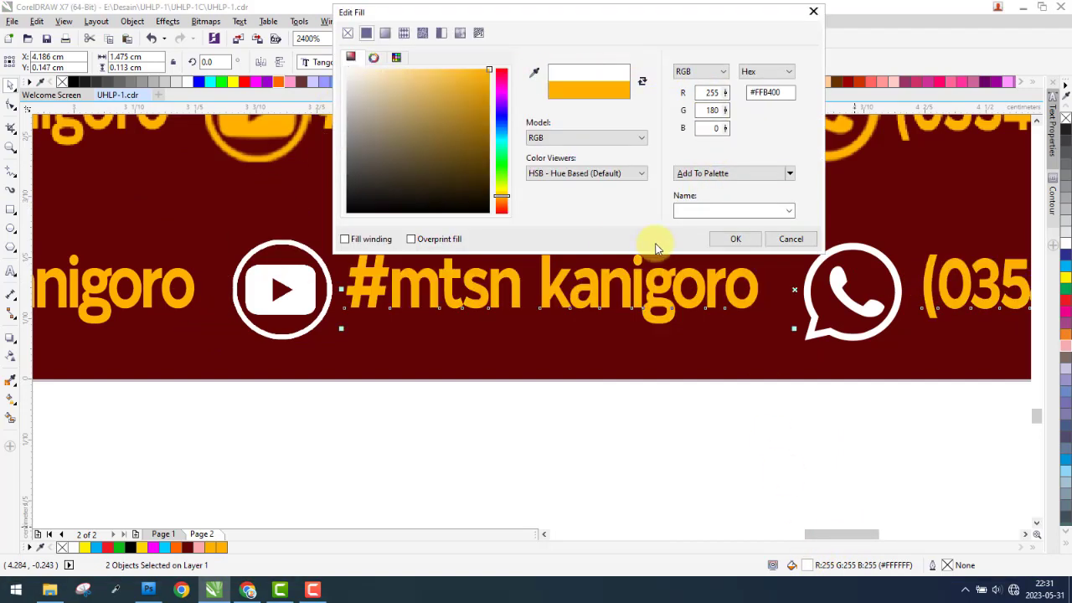
click(735, 239)
Trace the YouTube icon as a logo, reducing the bitmap, and fill it orange
click(295, 274)
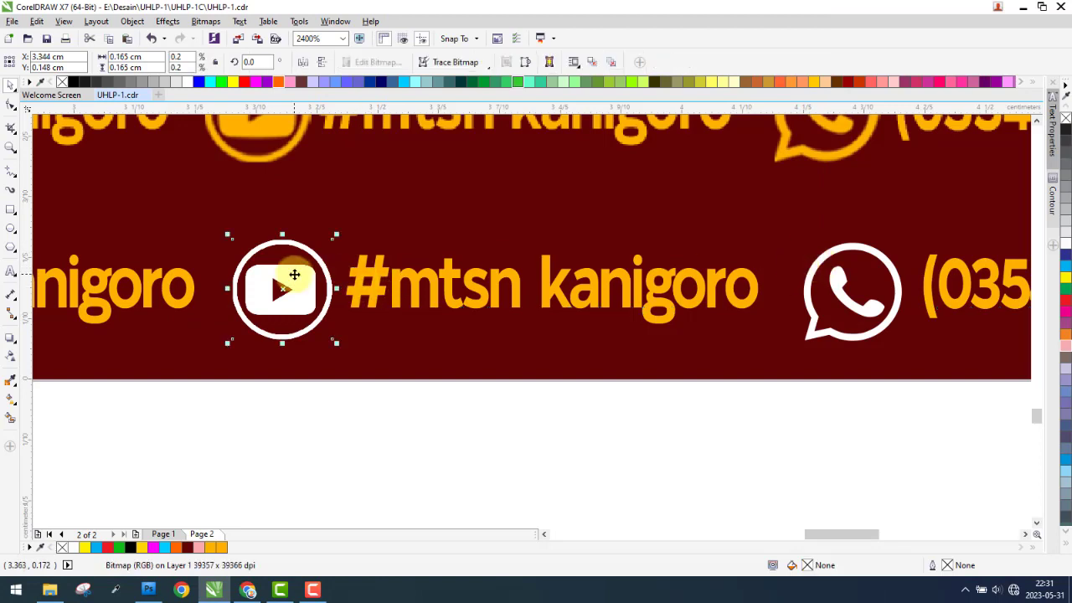
click(488, 63)
mouse_move(466, 108)
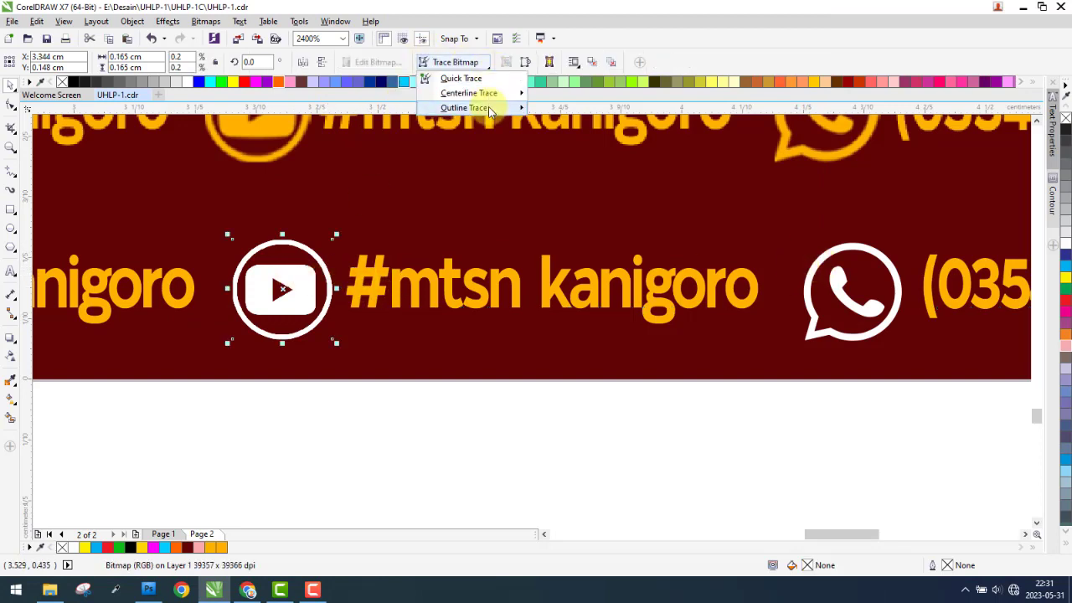
click(597, 125)
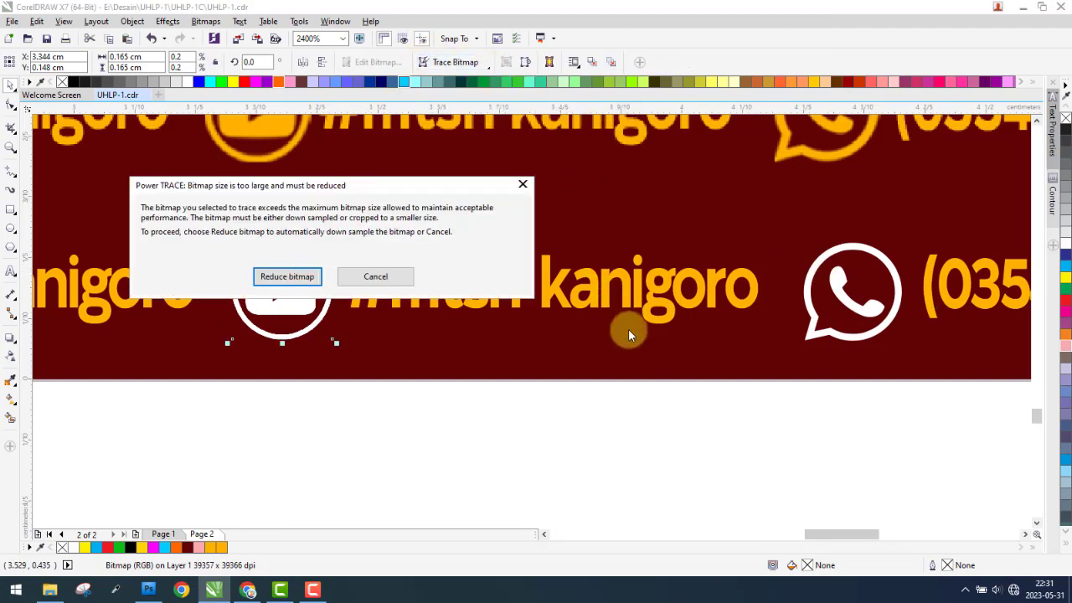
click(315, 285)
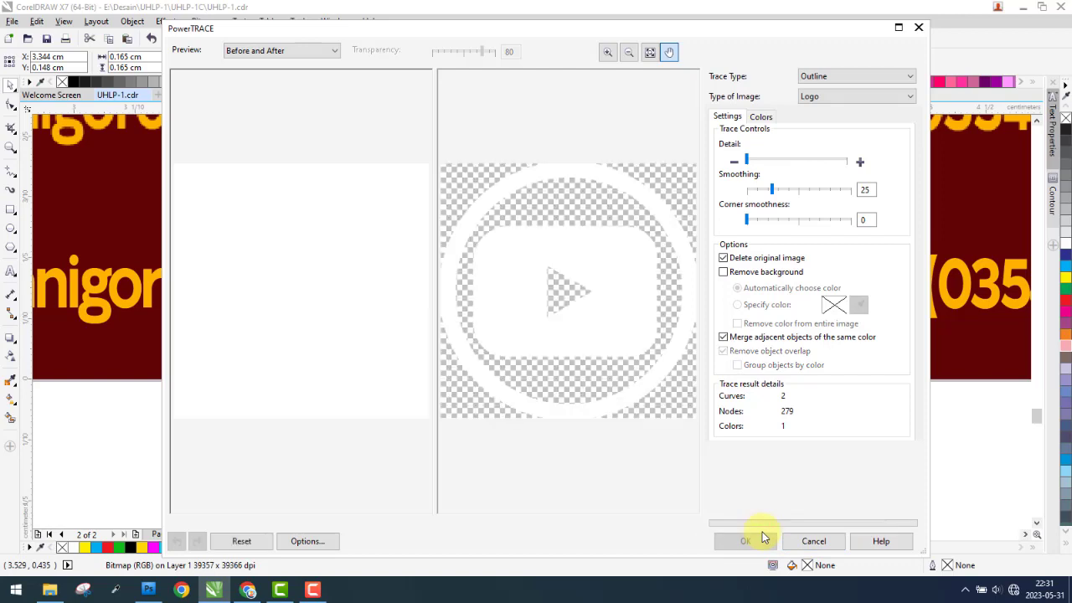
click(745, 541)
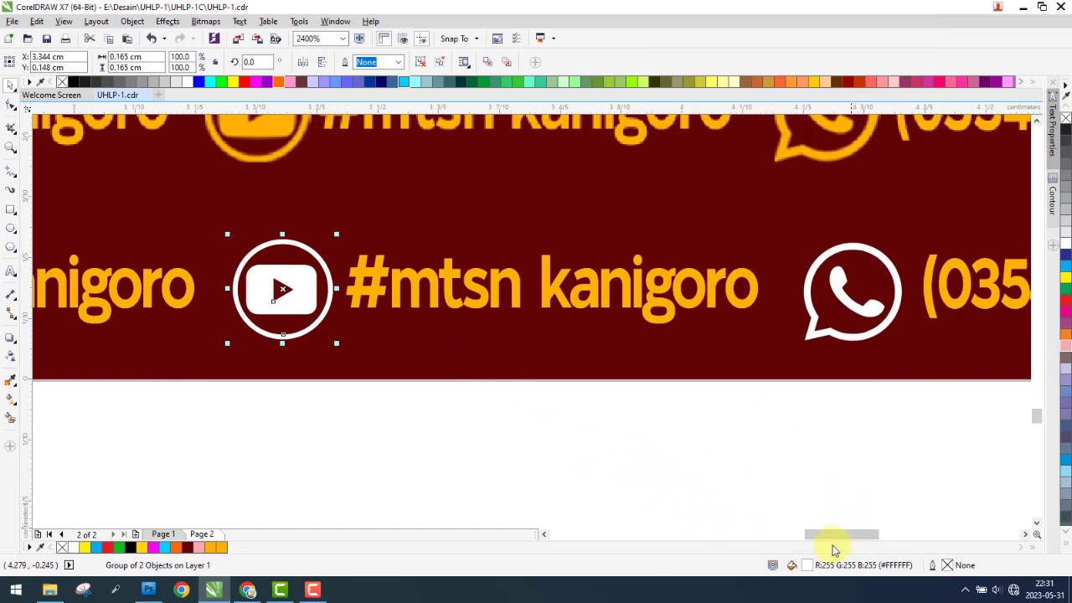
key(shift+F11)
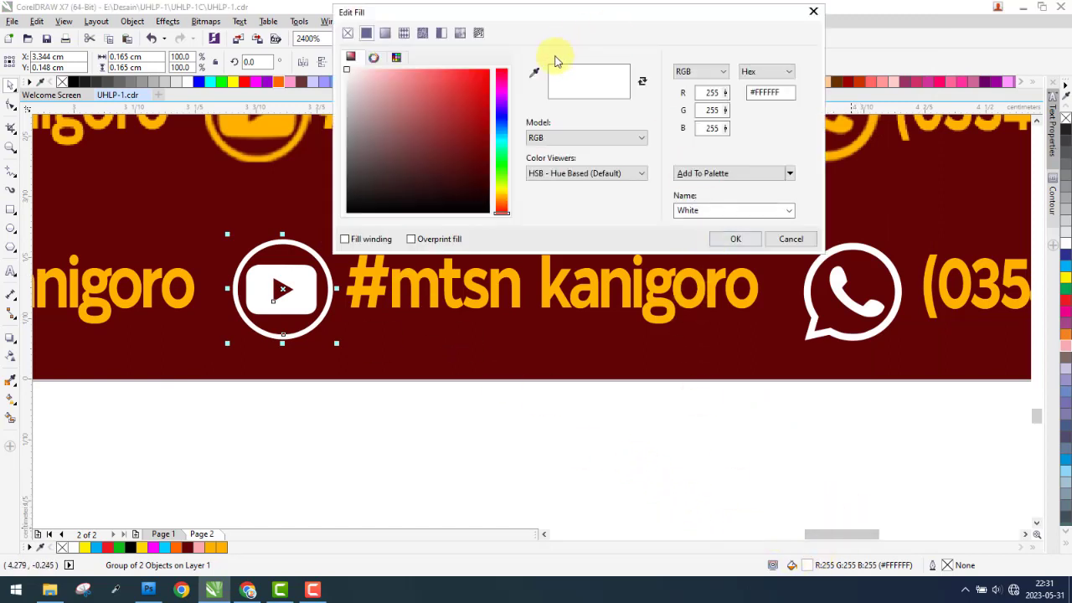
click(749, 287)
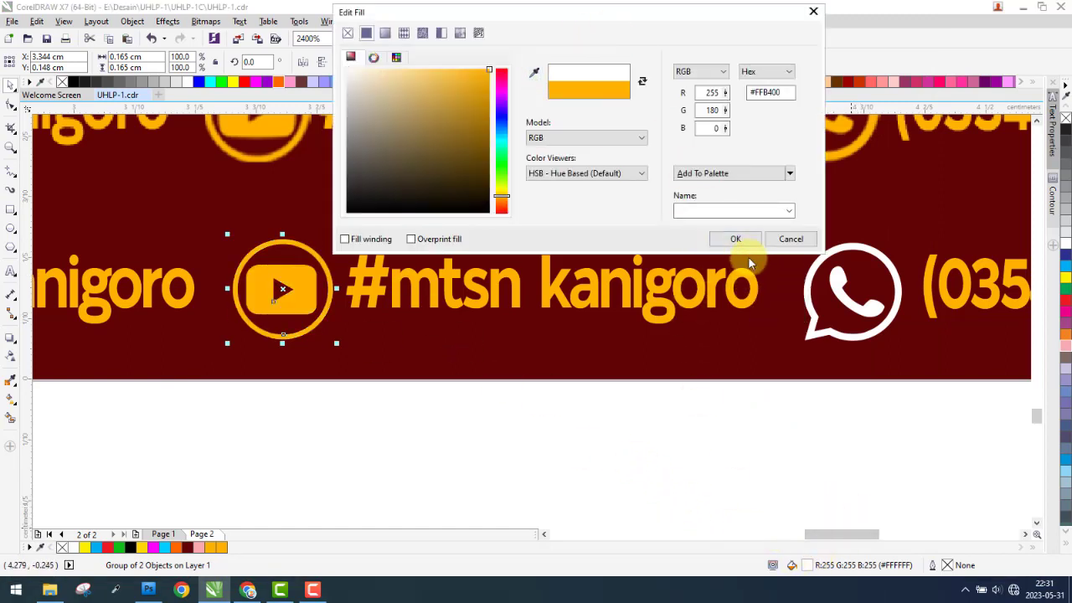
click(741, 238)
Fill the whole WhatsApp icon group with orange sampled from the YouTube icon
click(843, 250)
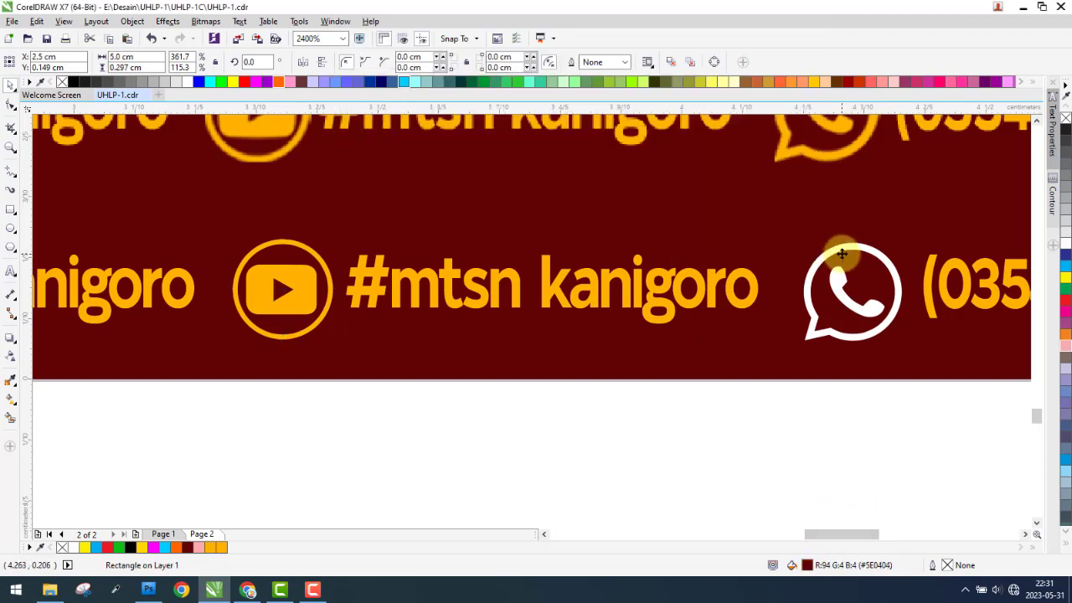
click(441, 63)
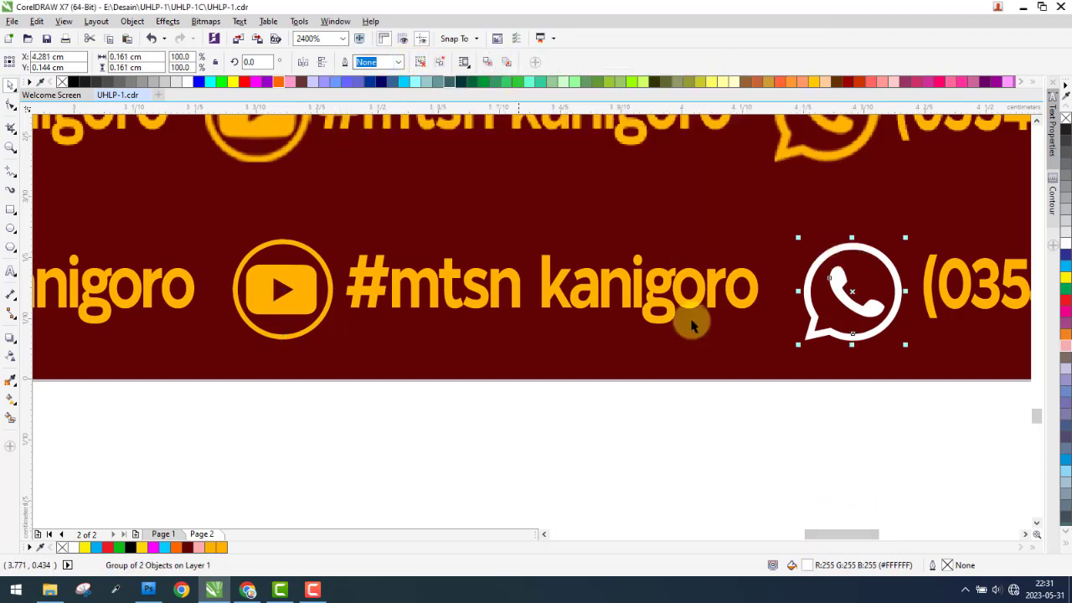
double_click(811, 566)
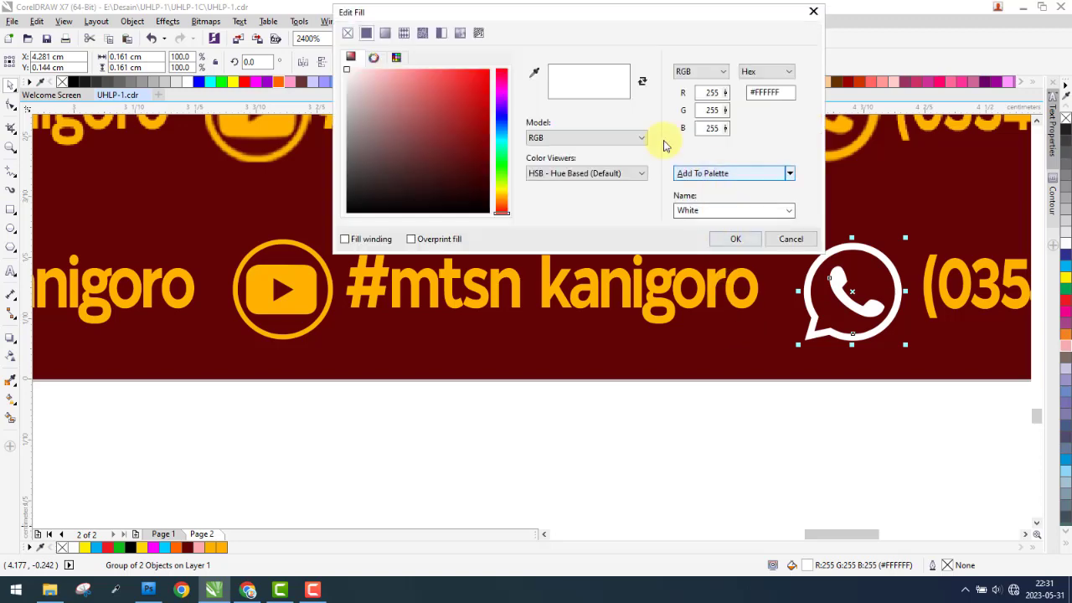
click(310, 303)
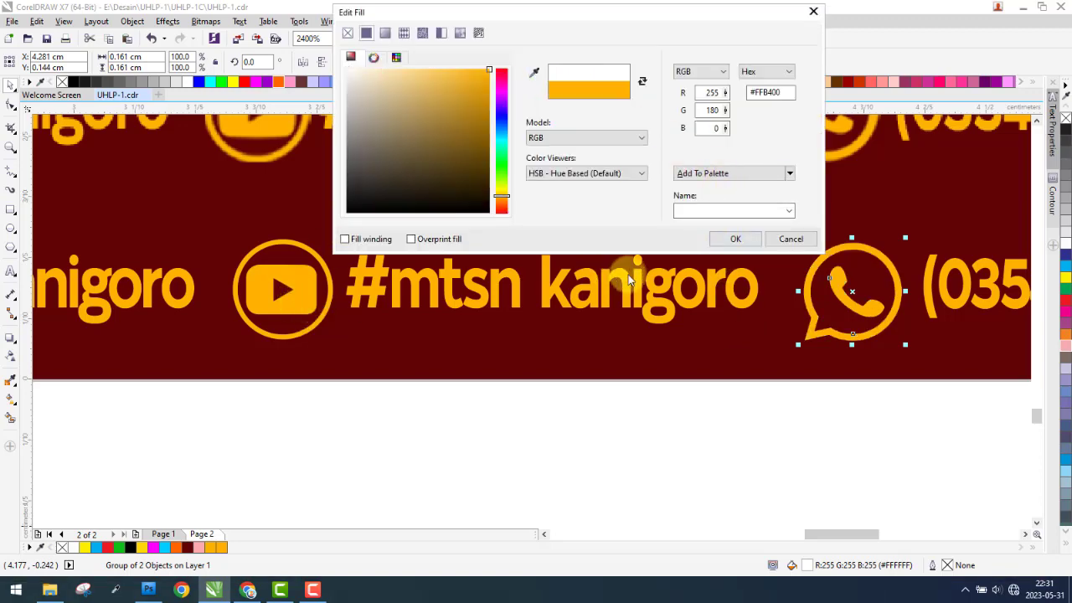
click(725, 242)
scroll(586, 356, down, 2)
scroll(616, 348, down, 1)
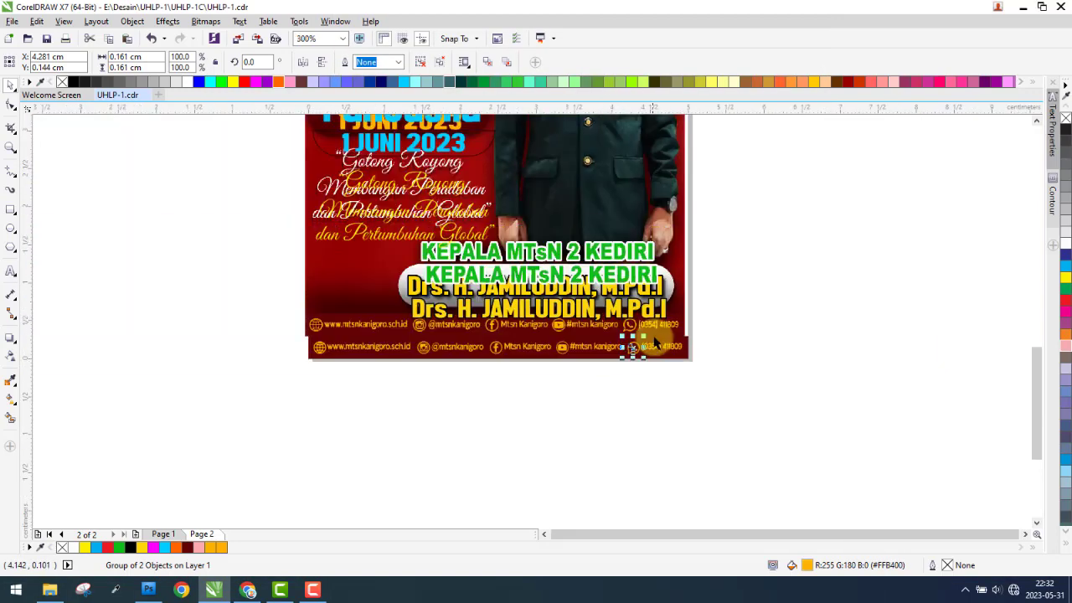
click(379, 273)
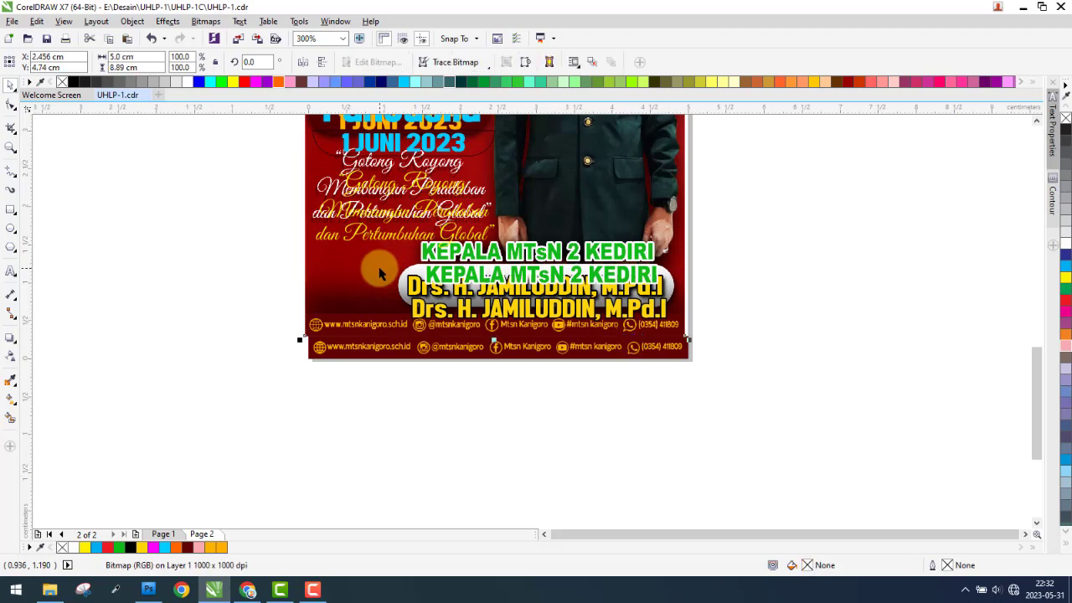
Marquee-select the footer contact items on page 2 and group them
drag(379, 272, 376, 294)
drag(263, 391, 839, 321)
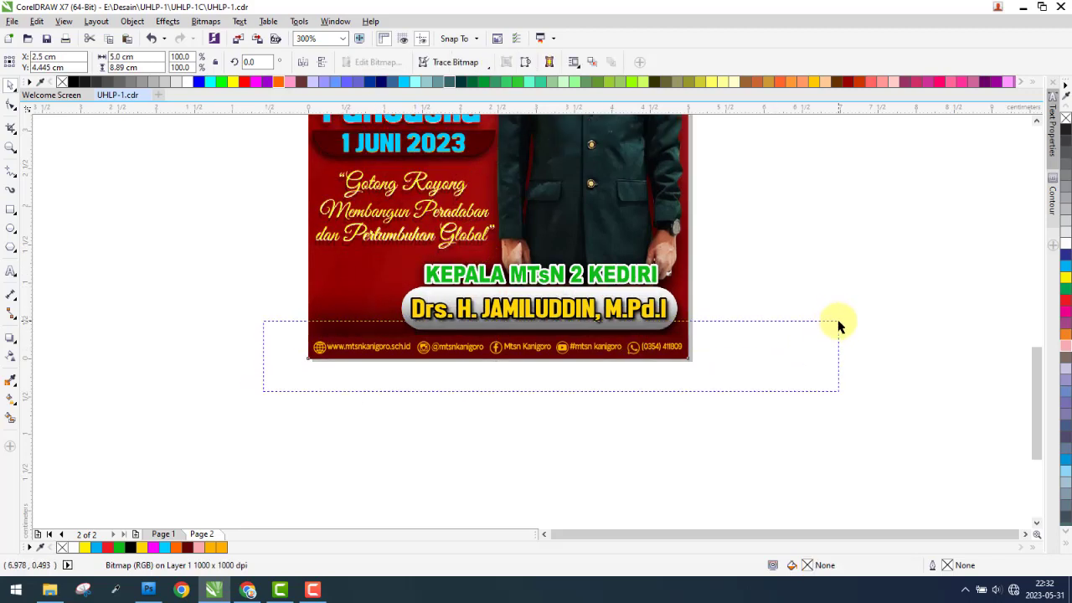
mouse_move(177, 358)
mouse_down()
mouse_move(649, 356)
mouse_move(790, 342)
mouse_up()
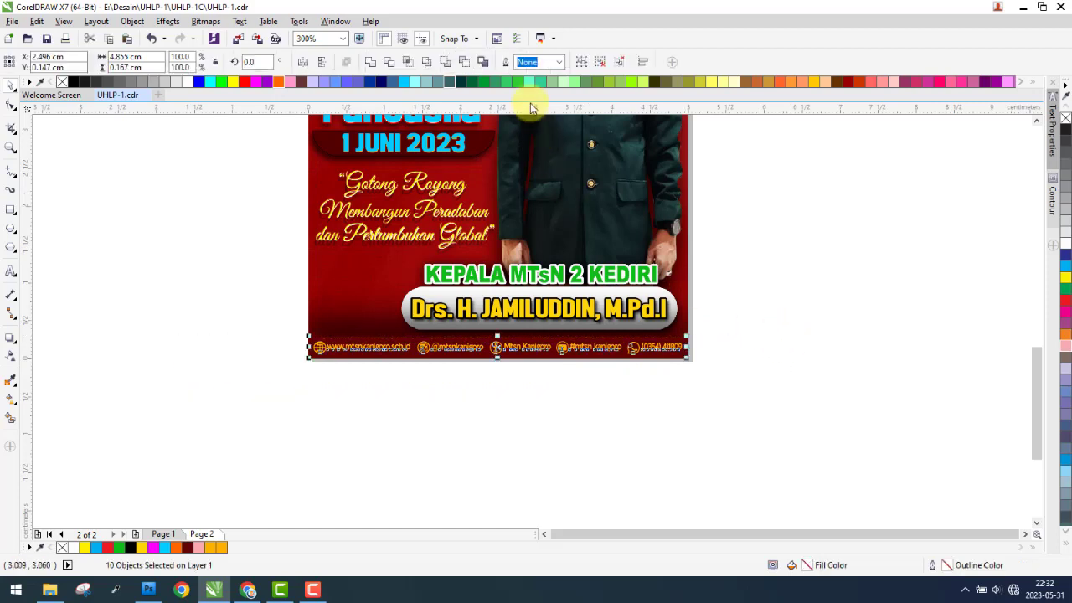
click(580, 62)
click(428, 315)
click(330, 303)
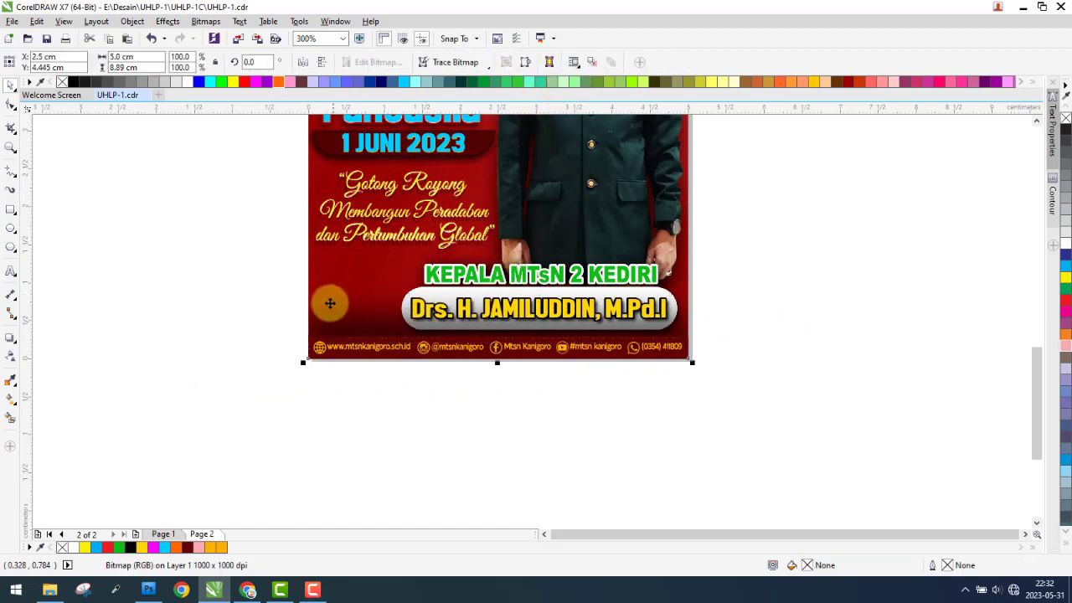
scroll(410, 342, up, 2)
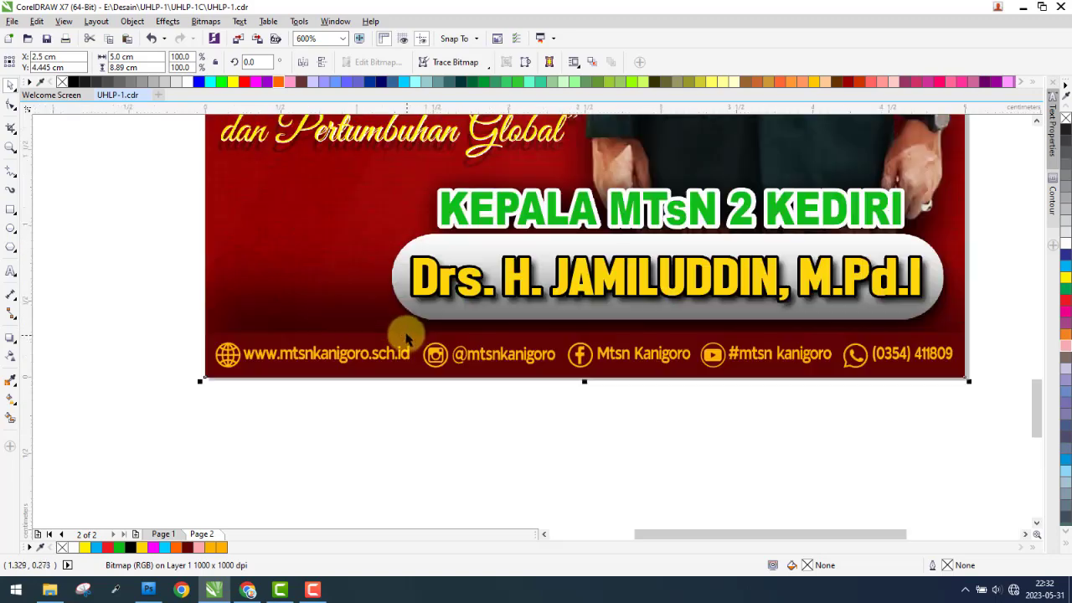
scroll(330, 318, down, 2)
mouse_move(223, 391)
mouse_down()
mouse_move(844, 258)
mouse_move(867, 238)
mouse_up()
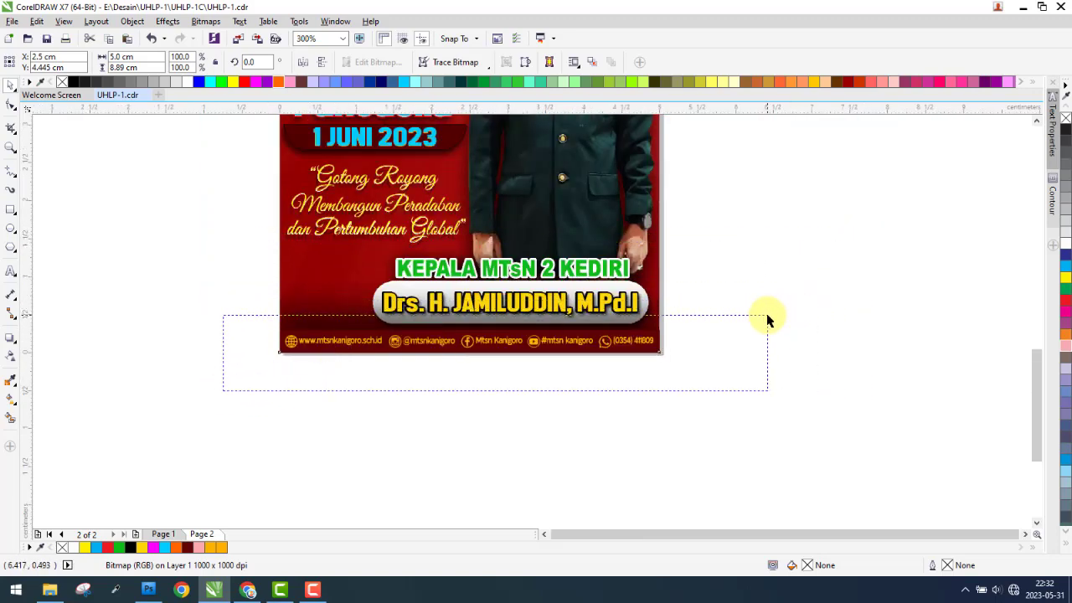
drag(867, 247, 795, 248)
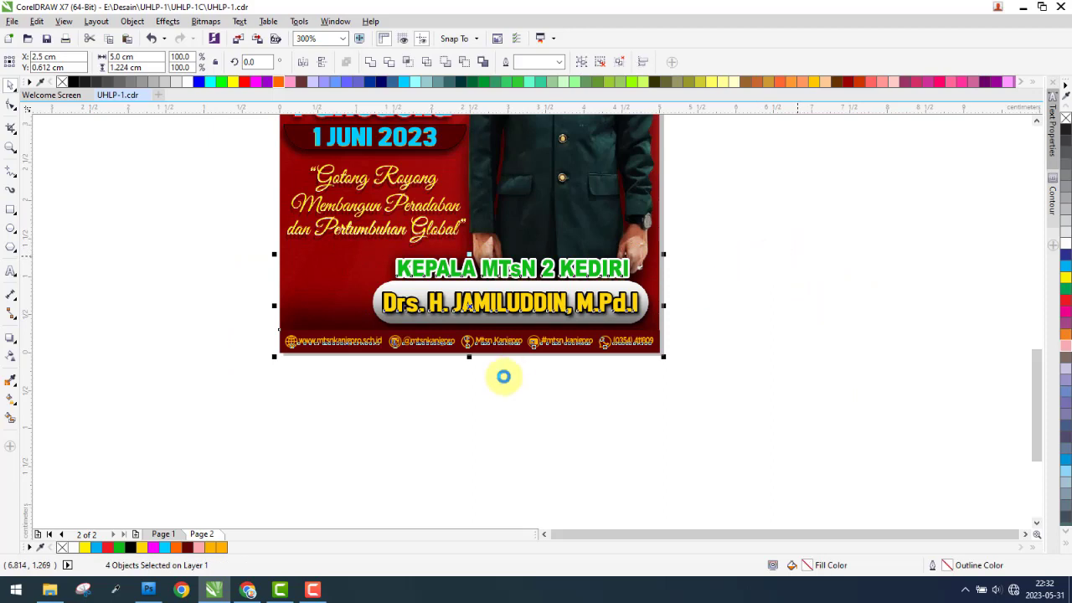
click(254, 479)
Go to Page 1 and select its dark red footer bar
click(163, 535)
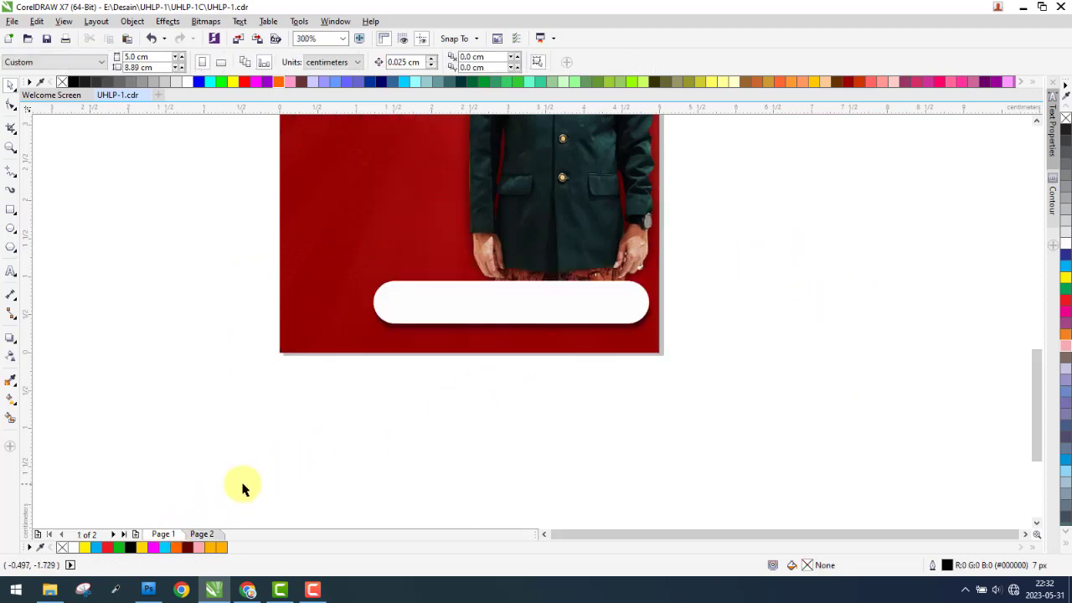
click(325, 429)
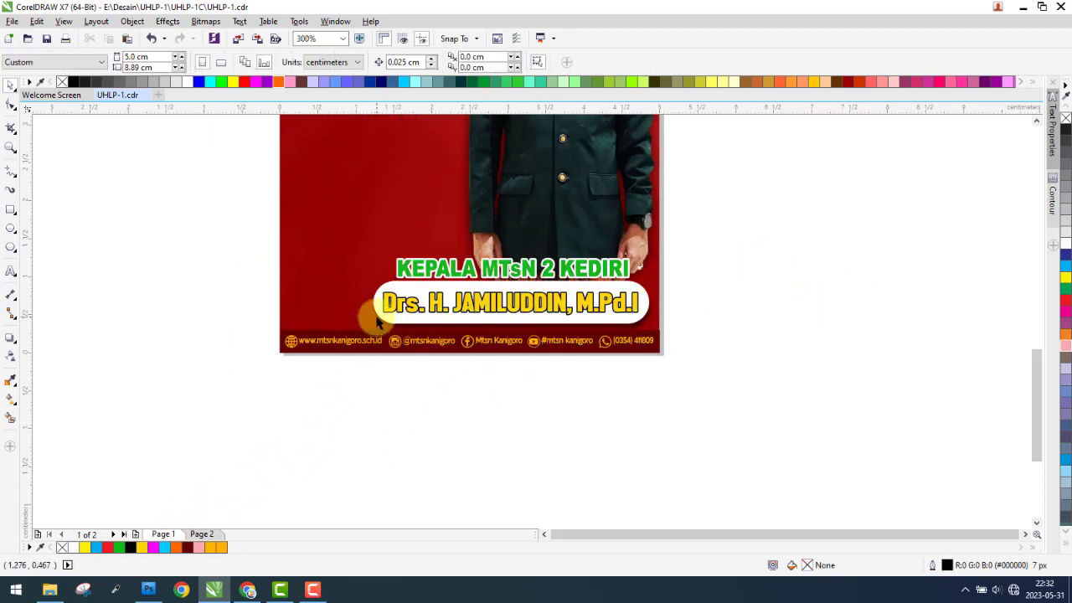
scroll(361, 327, up, 2)
click(340, 335)
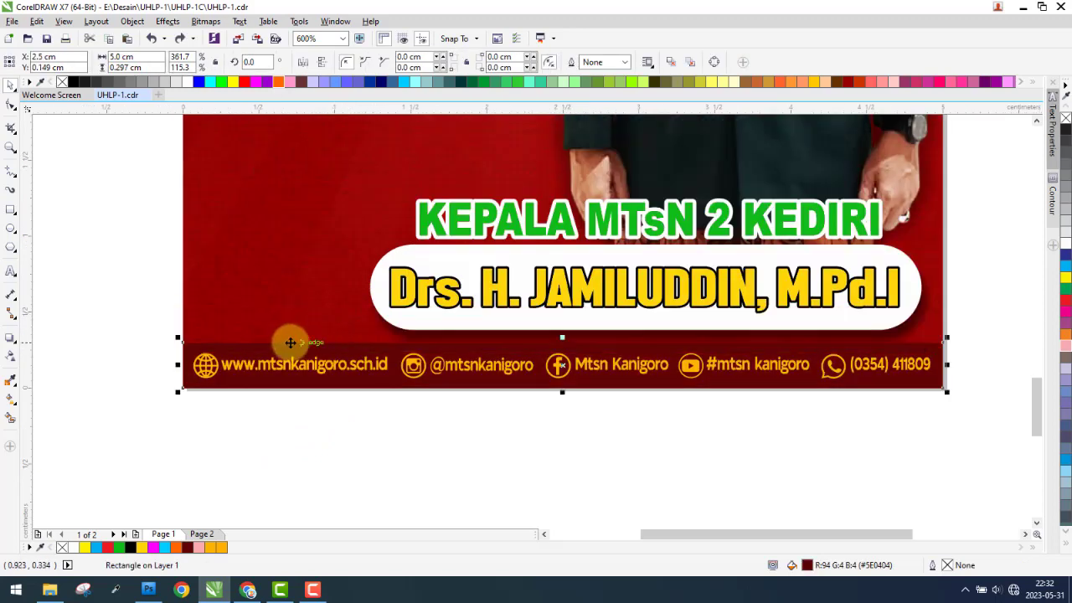
Cast a preset drop shadow from the footer band and move it beneath the name banner
click(11, 337)
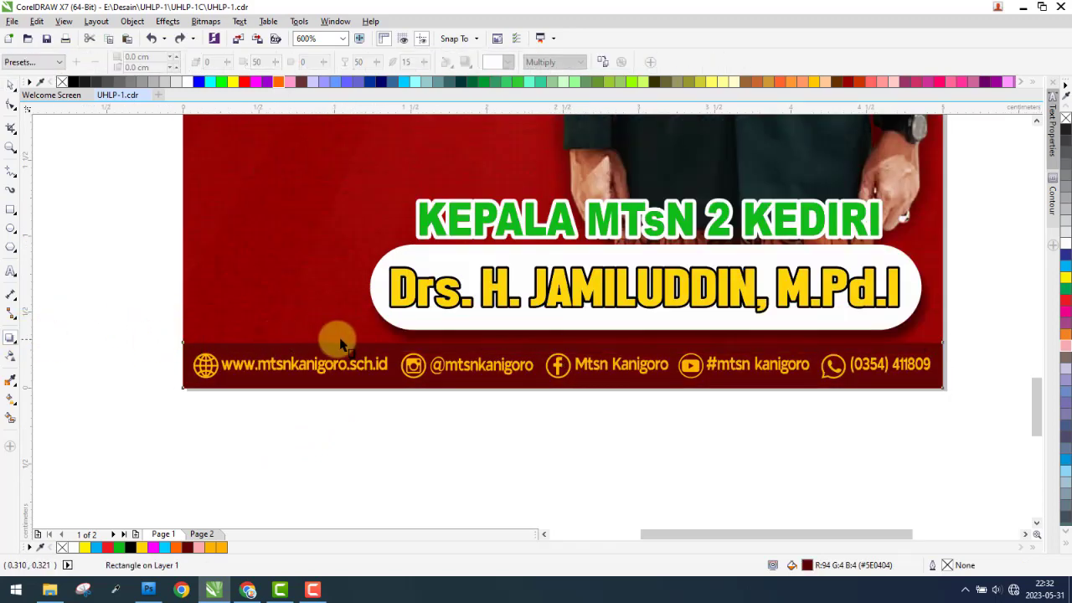
drag(183, 365, 341, 304)
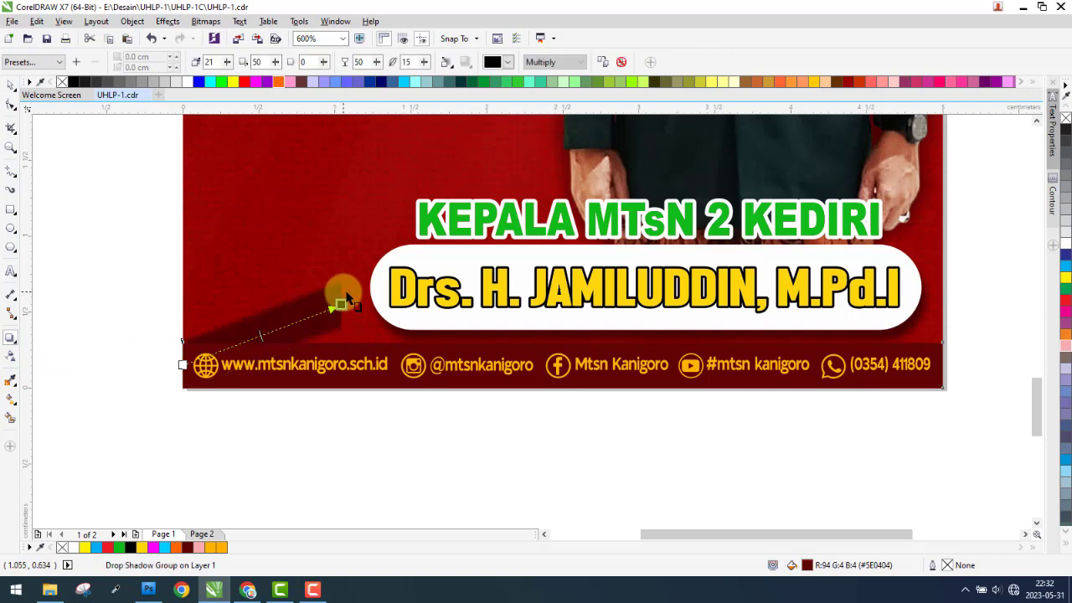
click(50, 62)
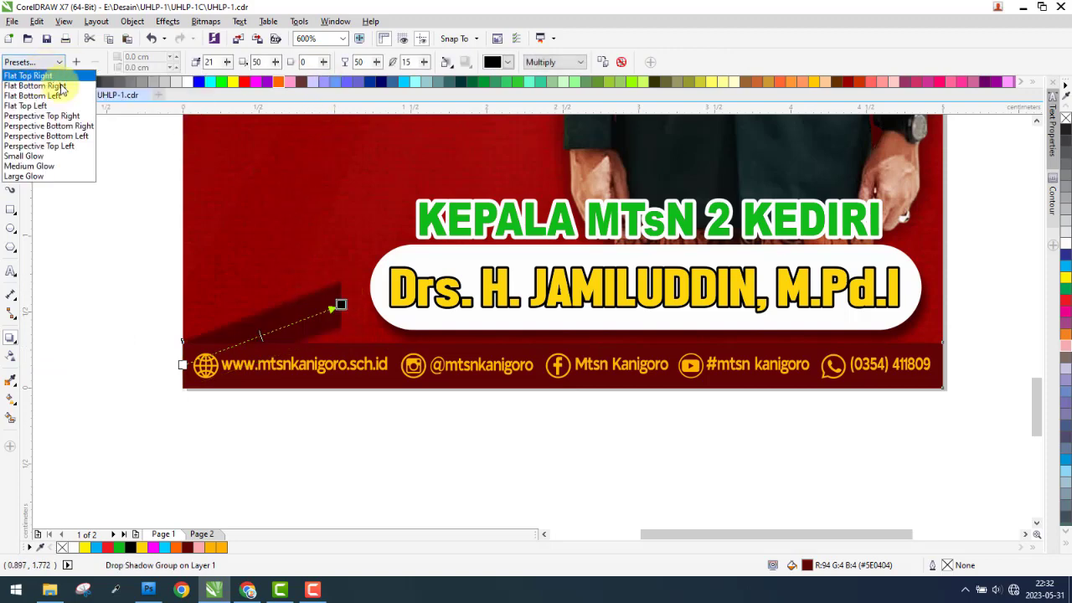
click(25, 76)
click(739, 242)
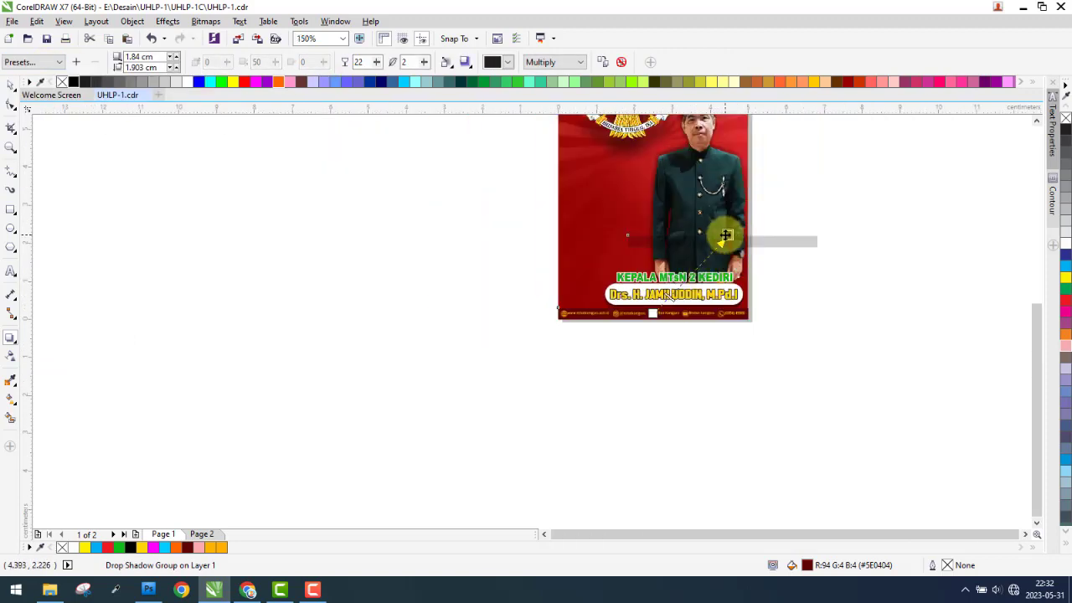
mouse_move(726, 236)
mouse_down()
mouse_move(653, 294)
mouse_move(654, 321)
mouse_up()
Set the footer shadow's feathering to 30 and nudge it up under the name banner
scroll(652, 287, up, 2)
scroll(652, 288, up, 3)
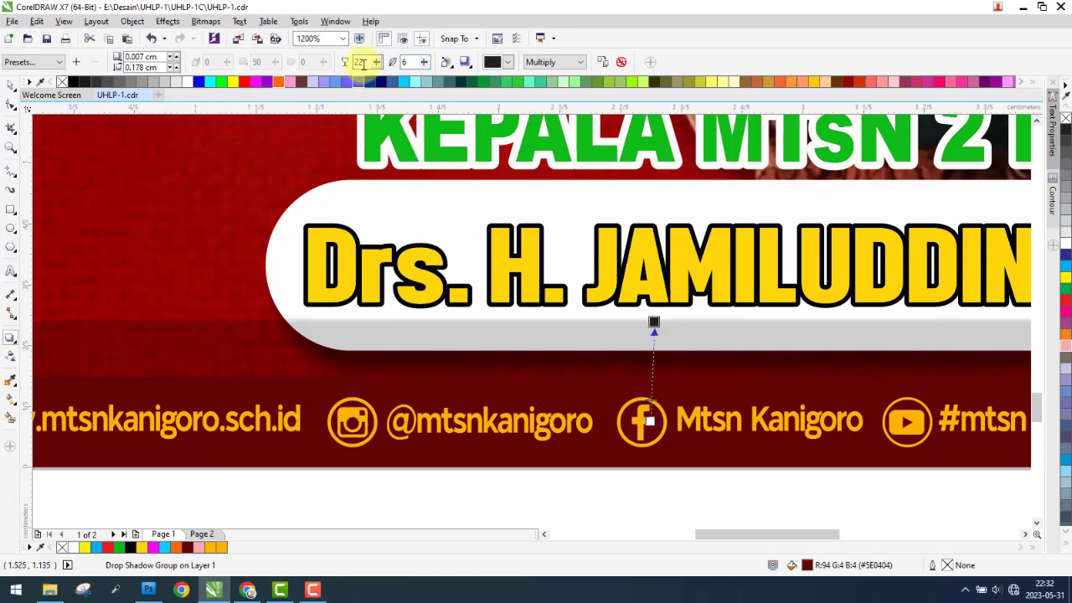
text(30)
key(Return)
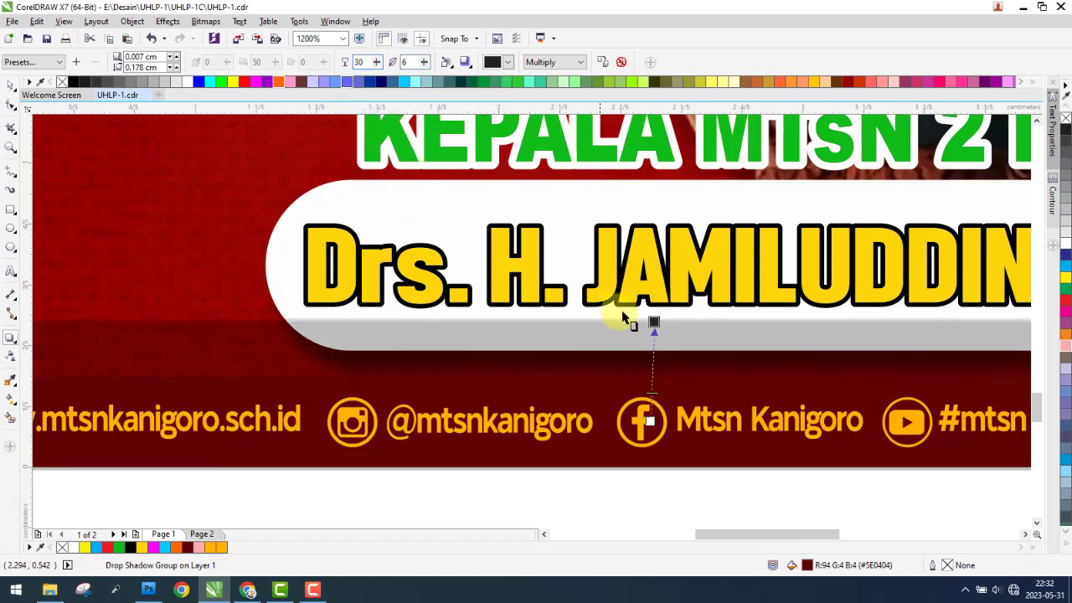
drag(654, 323, 651, 306)
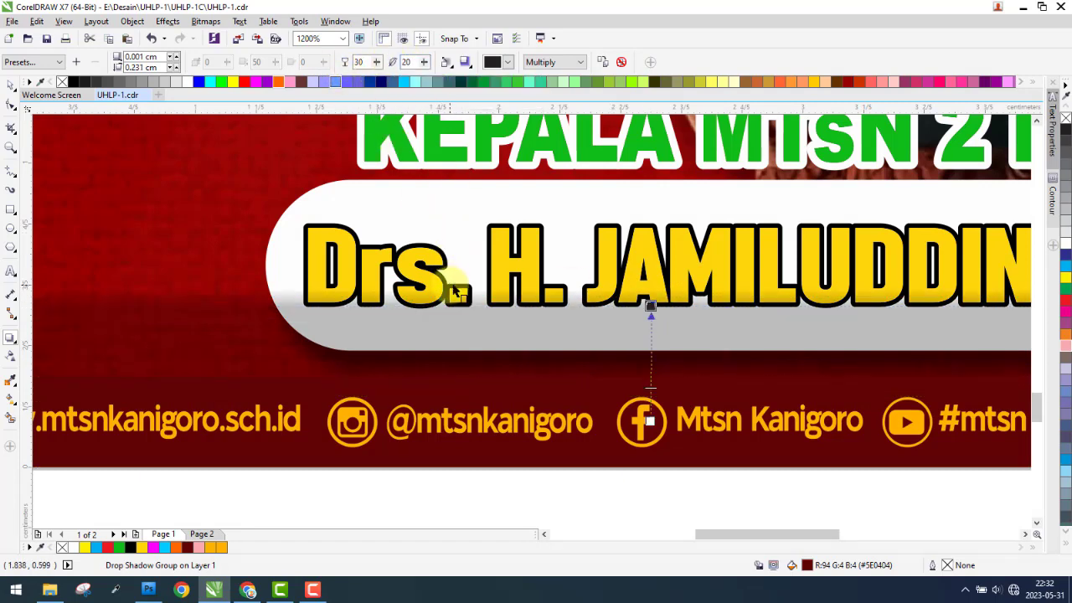
scroll(455, 292, down, 1)
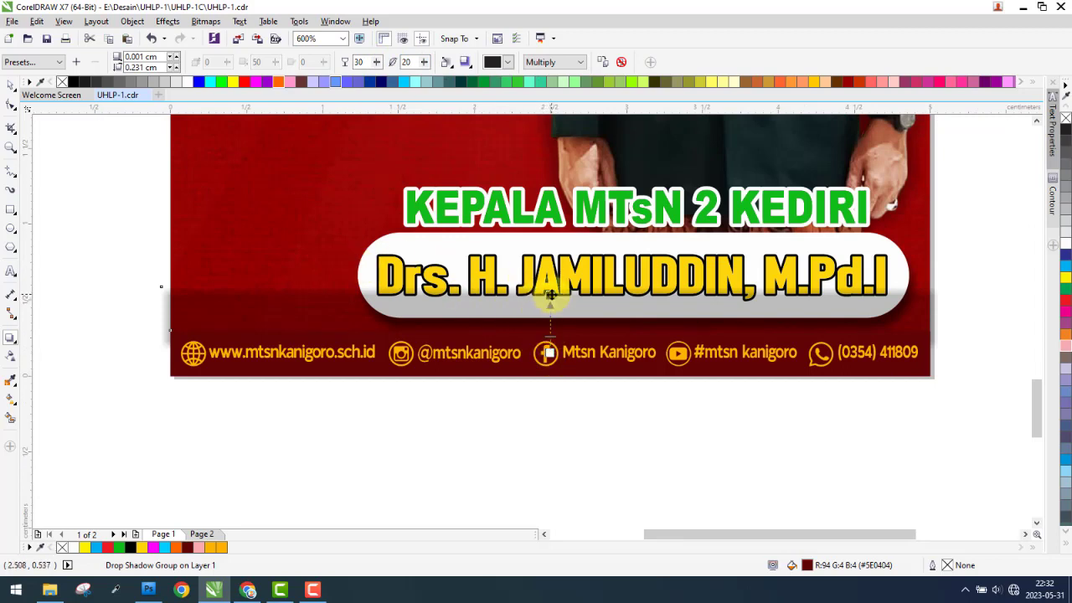
drag(550, 295, 550, 303)
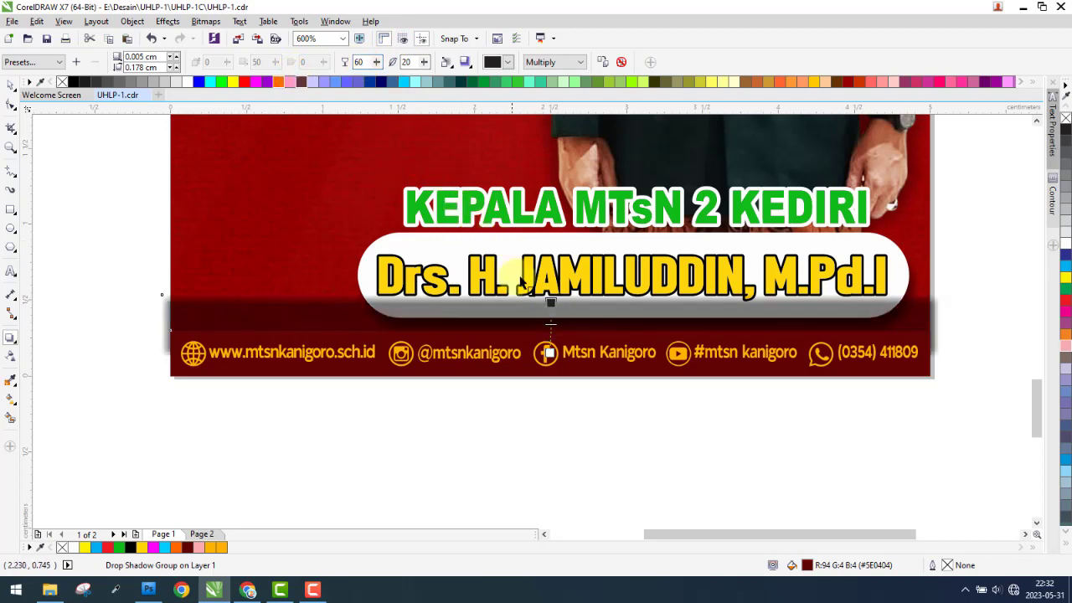
Soften the footer shadow's feathering to 70, then 90, and raise it slightly
text(70)
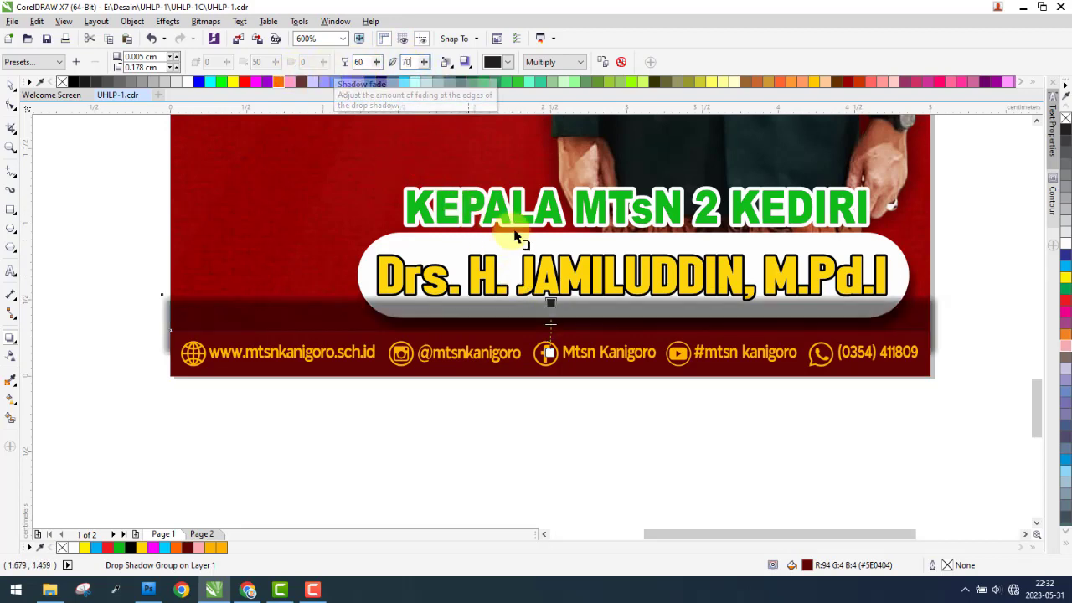
key(Return)
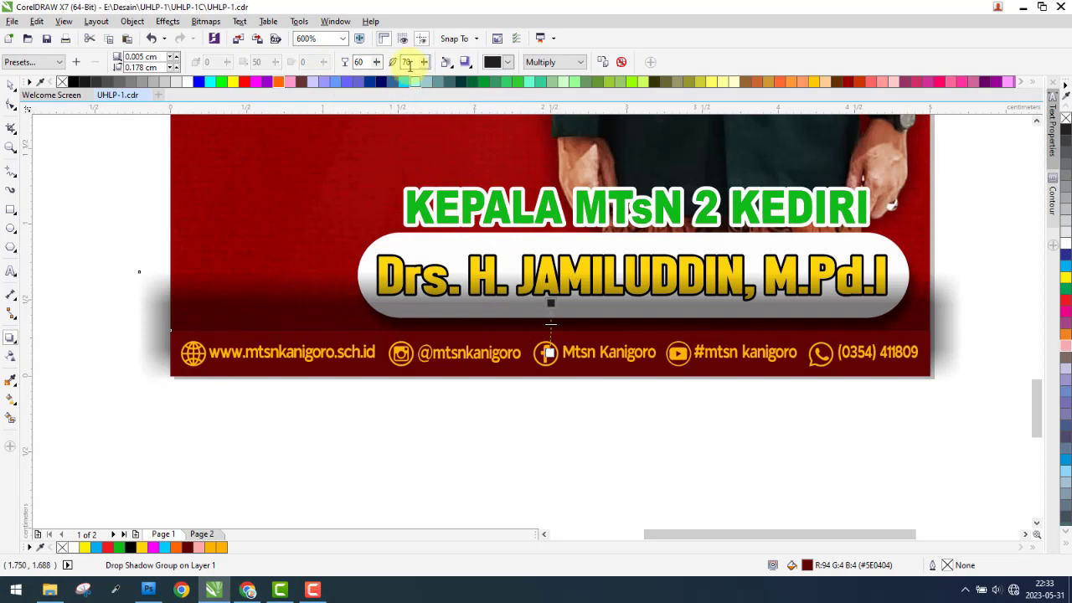
text(90)
key(Return)
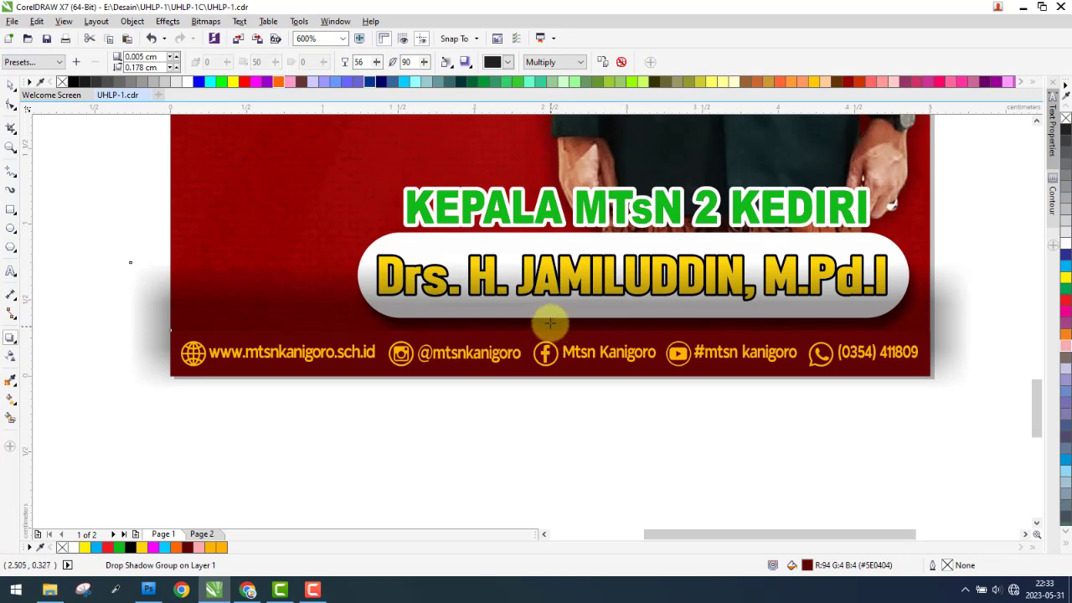
drag(551, 304, 551, 299)
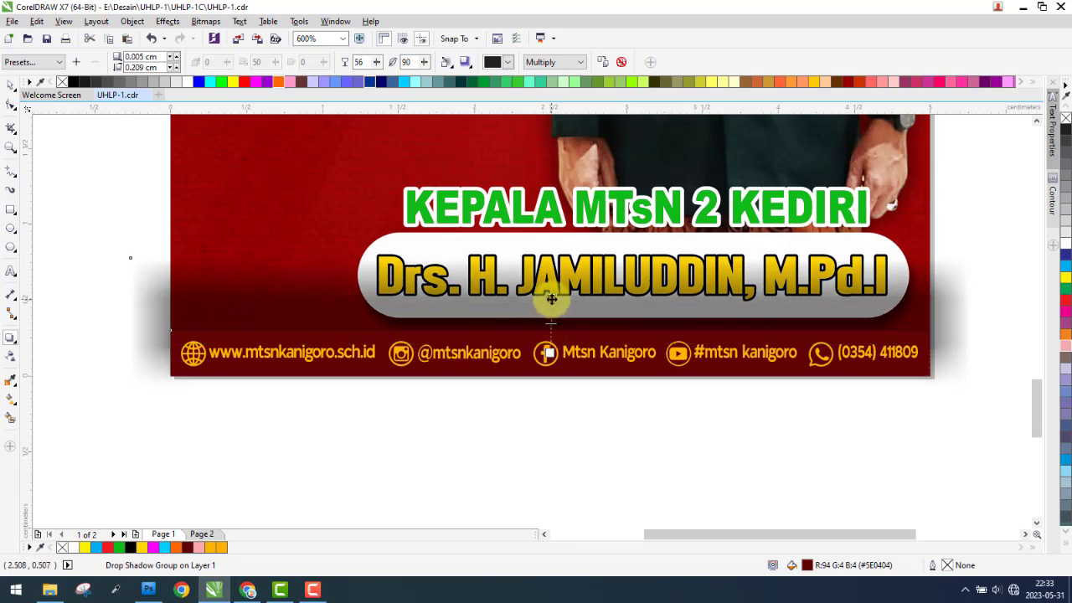
click(11, 87)
mouse_move(969, 222)
mouse_down()
mouse_move(674, 312)
mouse_move(272, 313)
mouse_up()
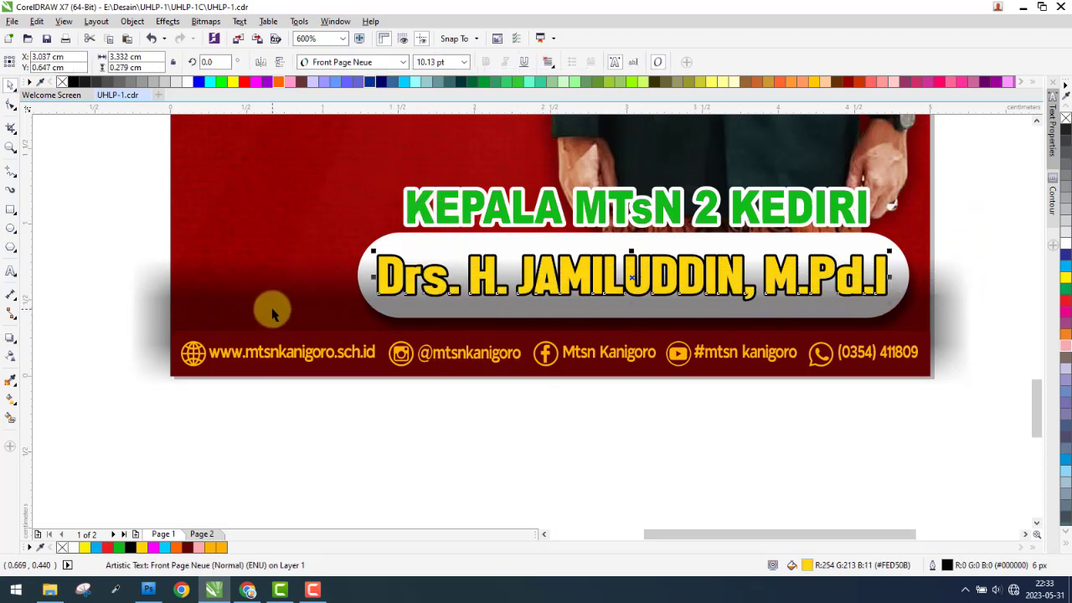
Draw a rectangle over the poster's bottom band and place it behind the white name banner
click(105, 332)
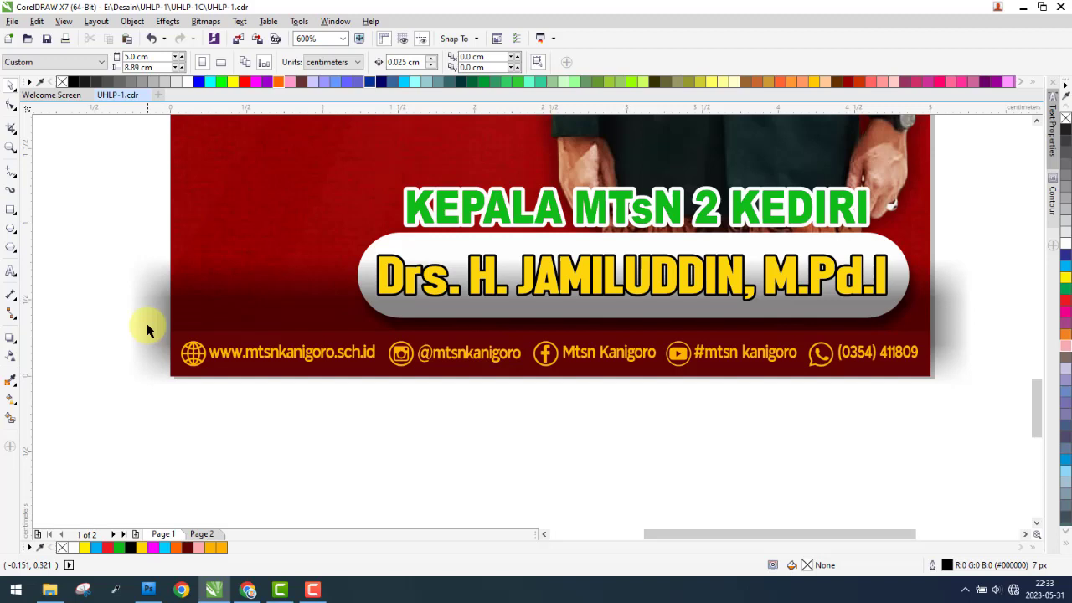
click(7, 213)
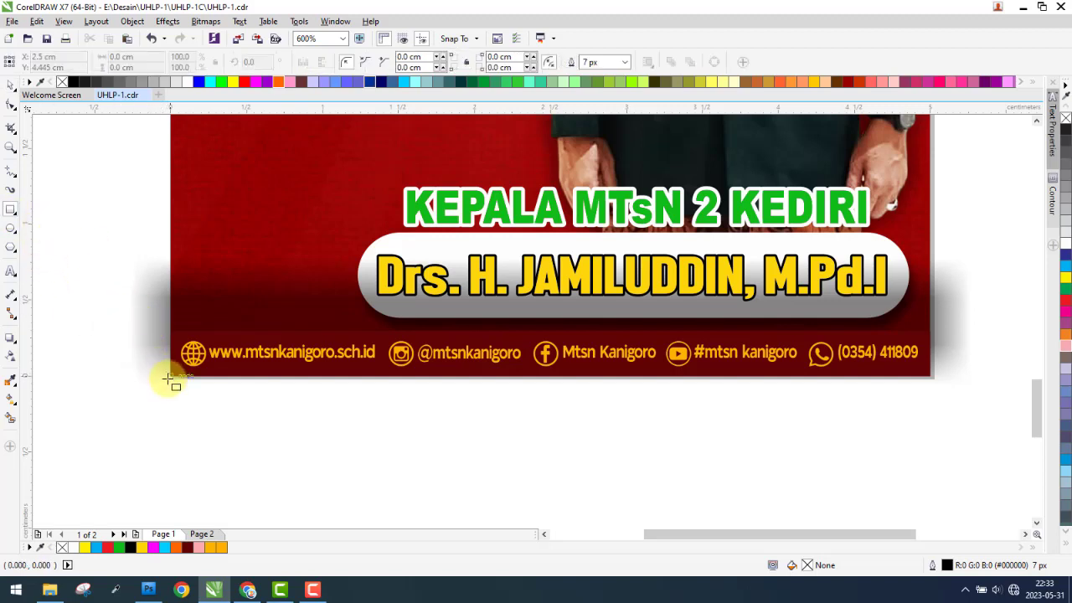
drag(171, 377, 934, 244)
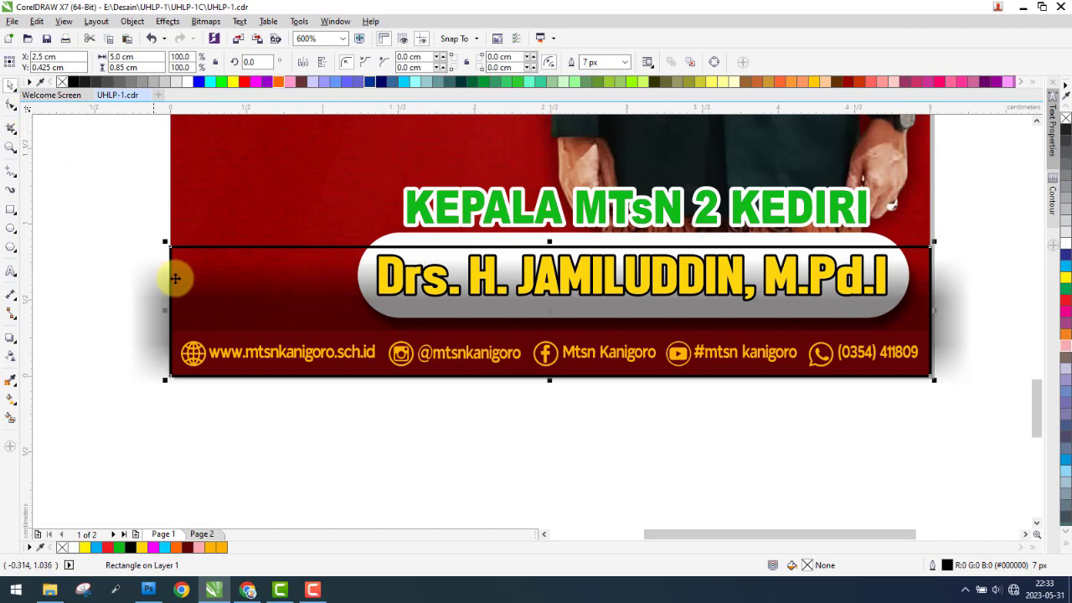
right_click(213, 247)
mouse_move(249, 425)
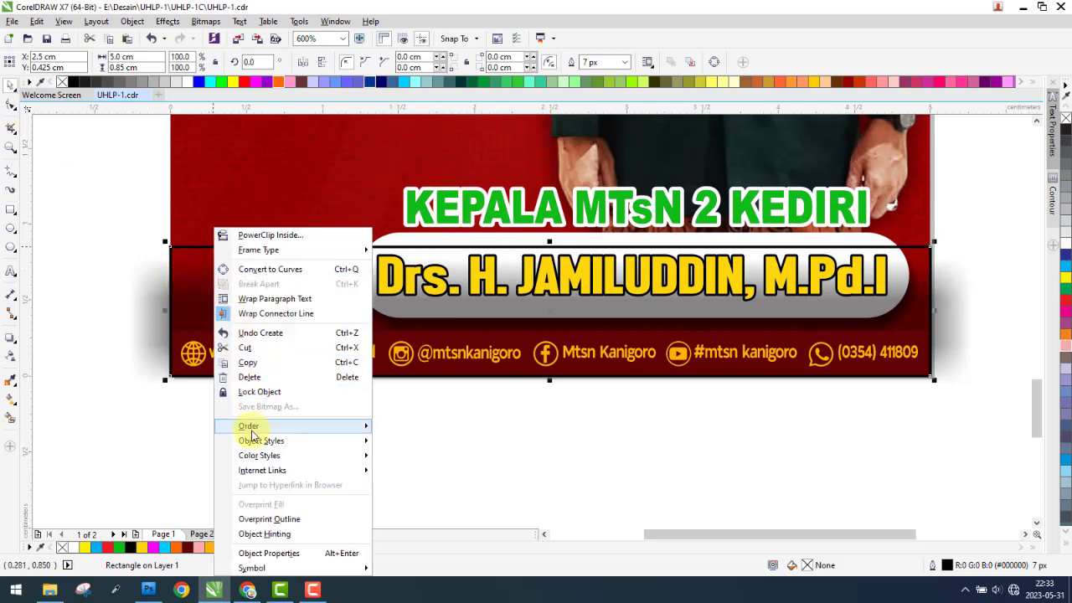
click(403, 525)
click(252, 160)
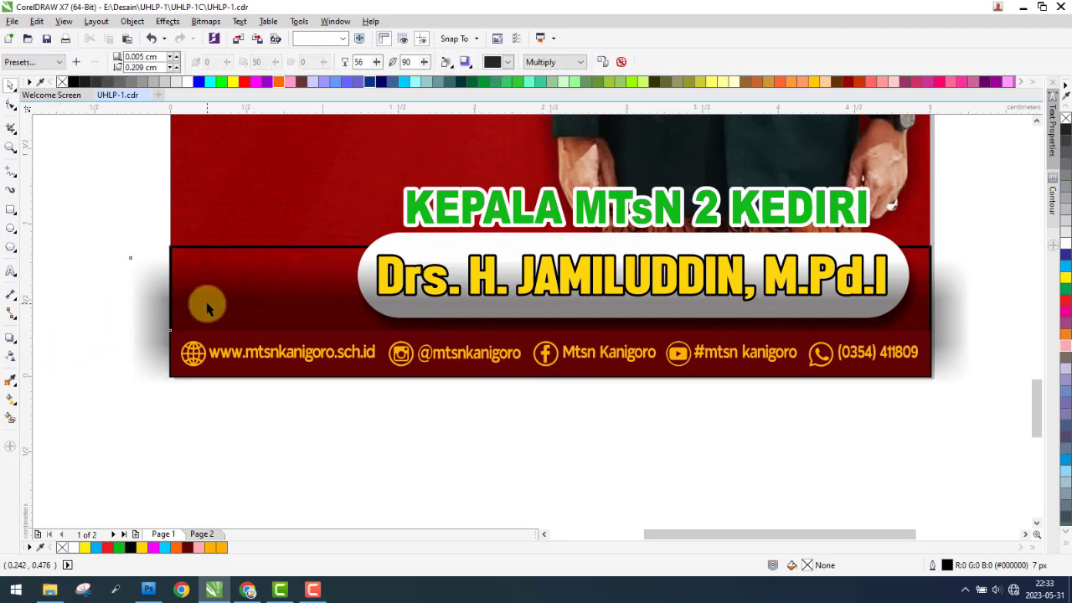
PowerClip the footer's dark shadow inside the rectangle so it stays within the poster edges
mouse_move(206, 301)
mouse_down()
mouse_move(251, 312)
mouse_move(239, 290)
mouse_up()
right_click(239, 290)
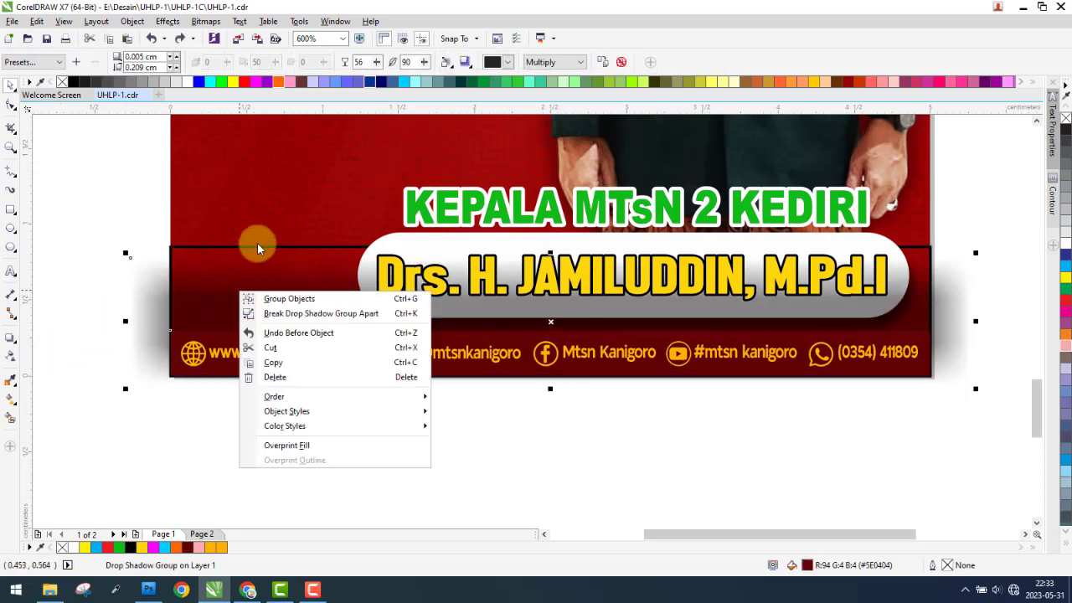
click(206, 306)
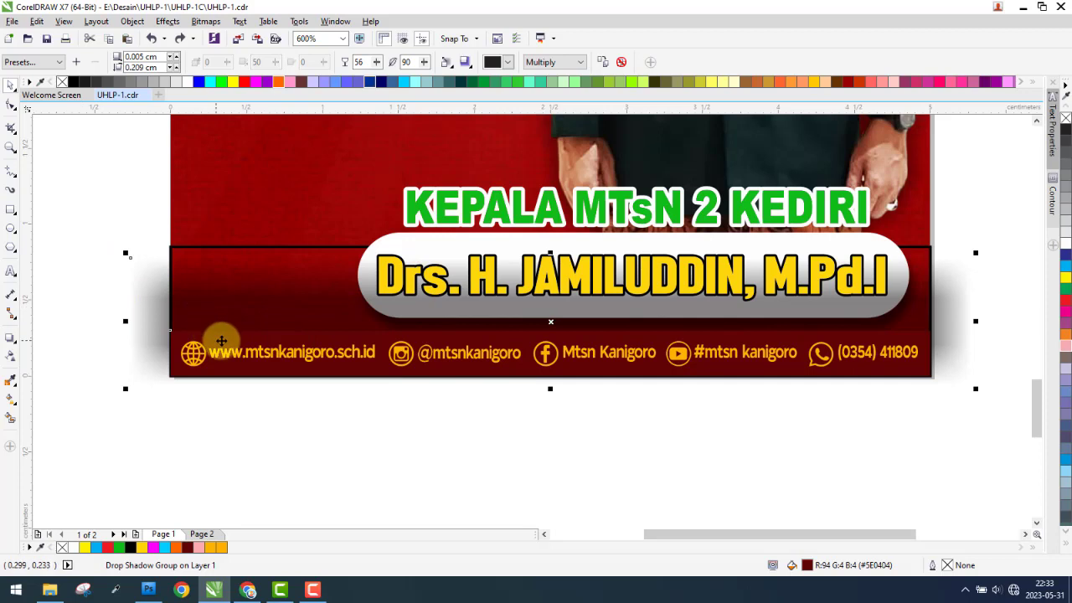
click(125, 378)
click(216, 341)
right_click(216, 342)
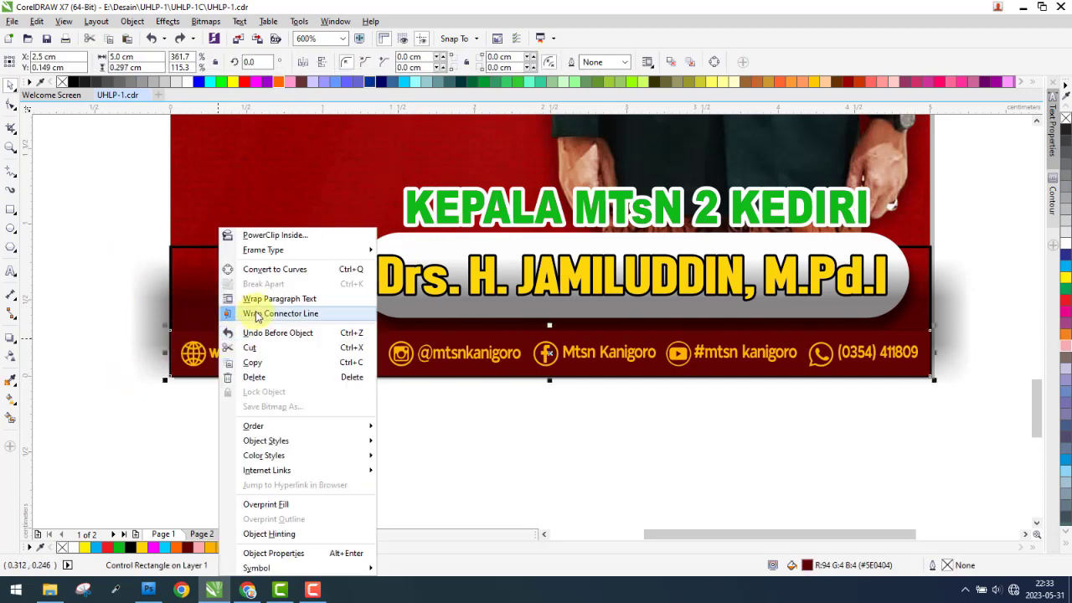
click(251, 234)
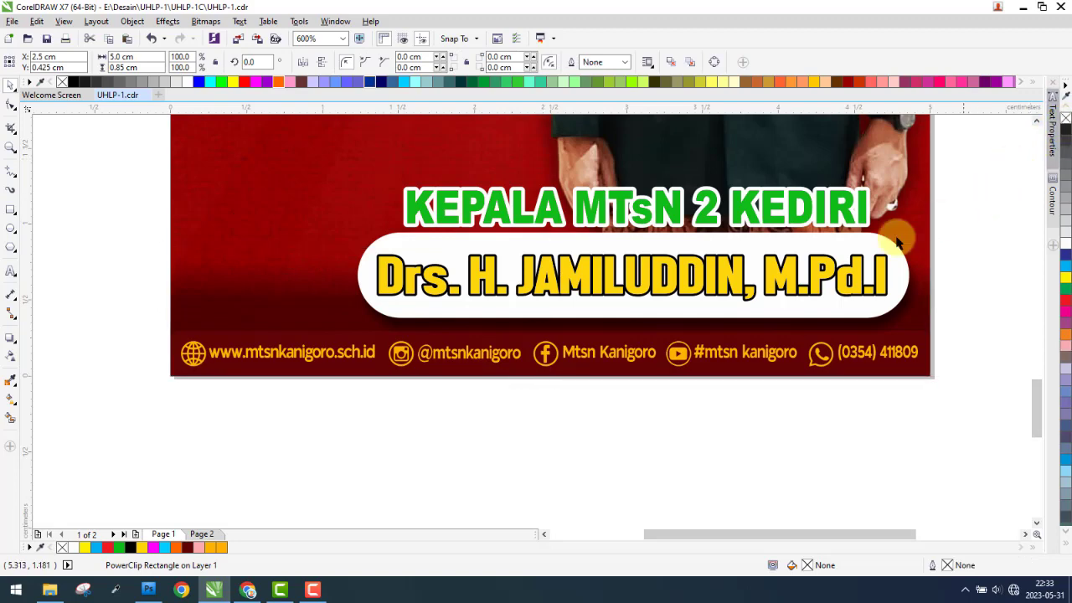
key(Escape)
scroll(599, 353, down, 6)
Apply a preset drop shadow to the KEPALA MTsN 2 KEDIRI heading
scroll(599, 353, up, 2)
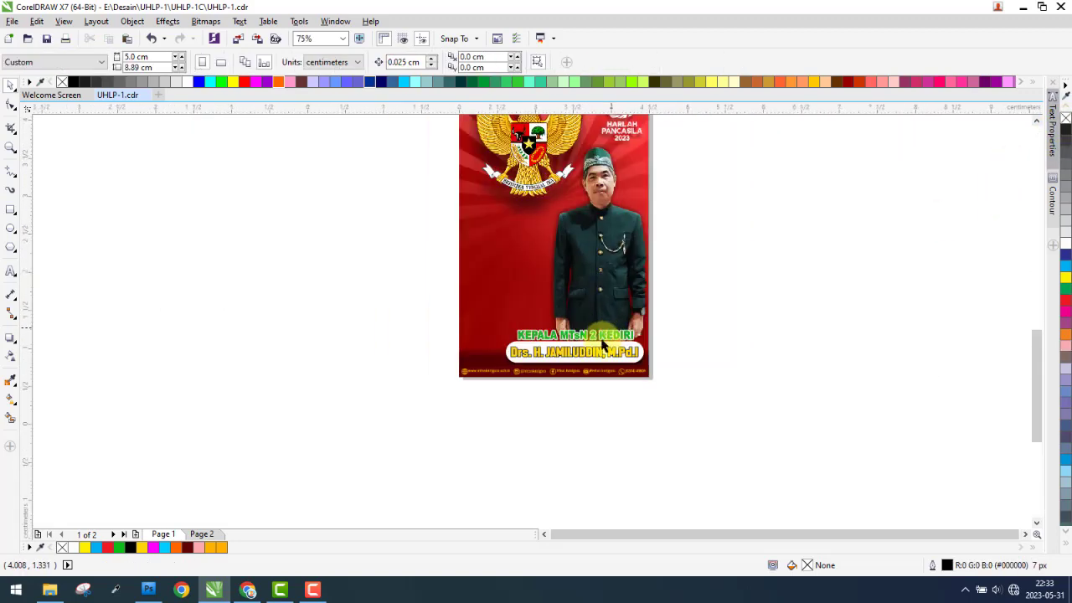
scroll(599, 353, up, 4)
click(501, 323)
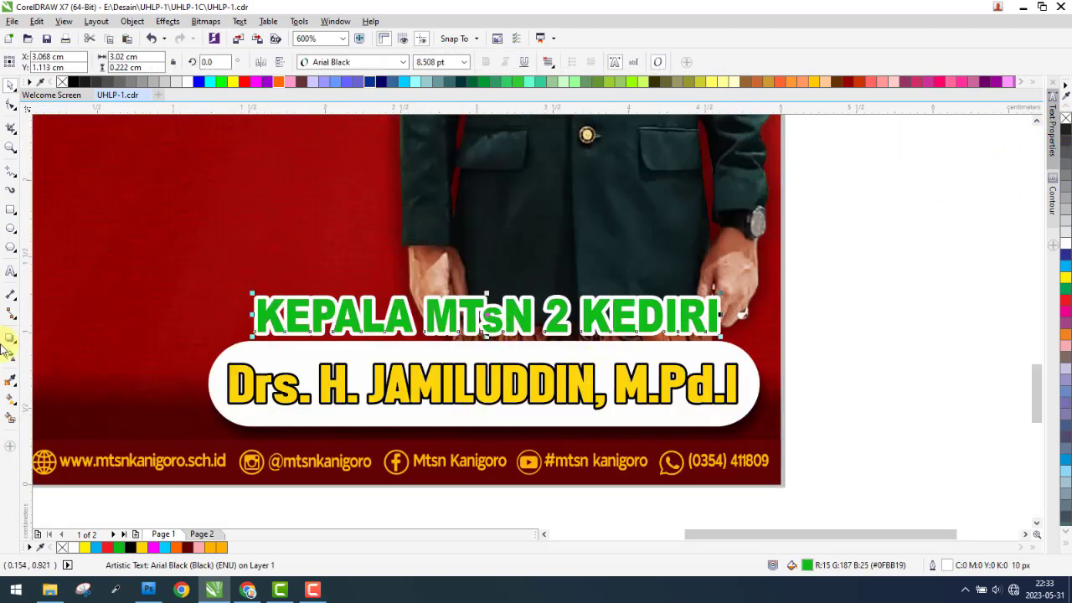
drag(254, 315, 402, 318)
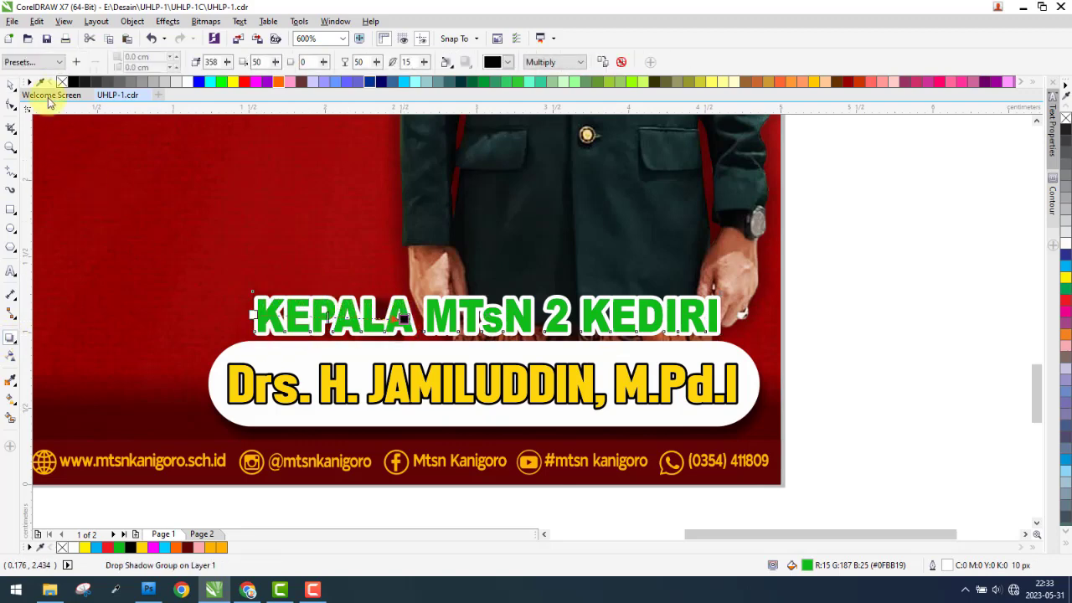
click(37, 63)
click(37, 75)
scroll(670, 226, down, 2)
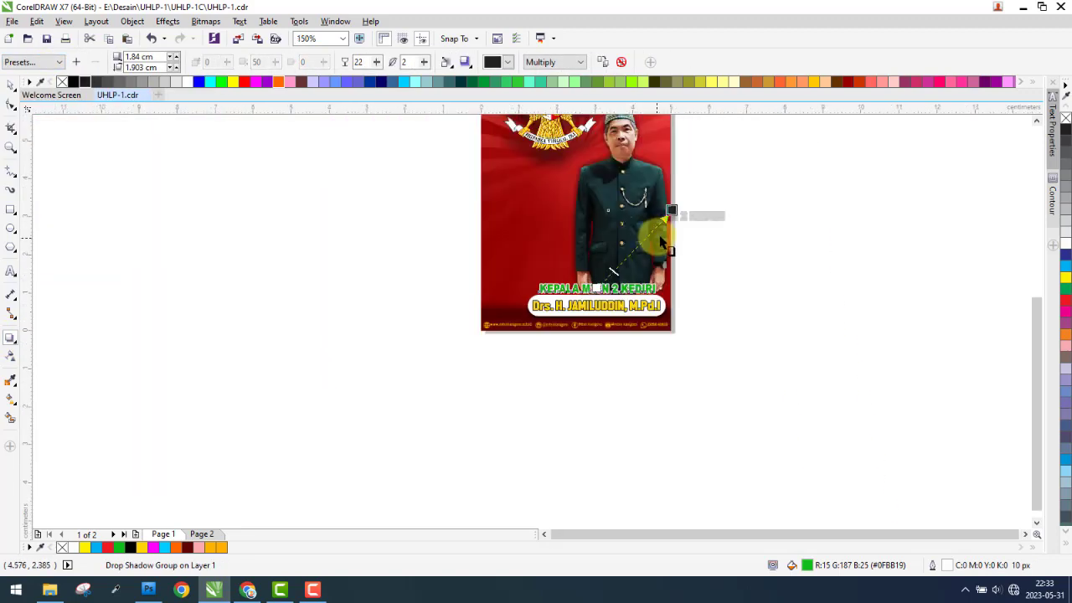
scroll(668, 196, up, 1)
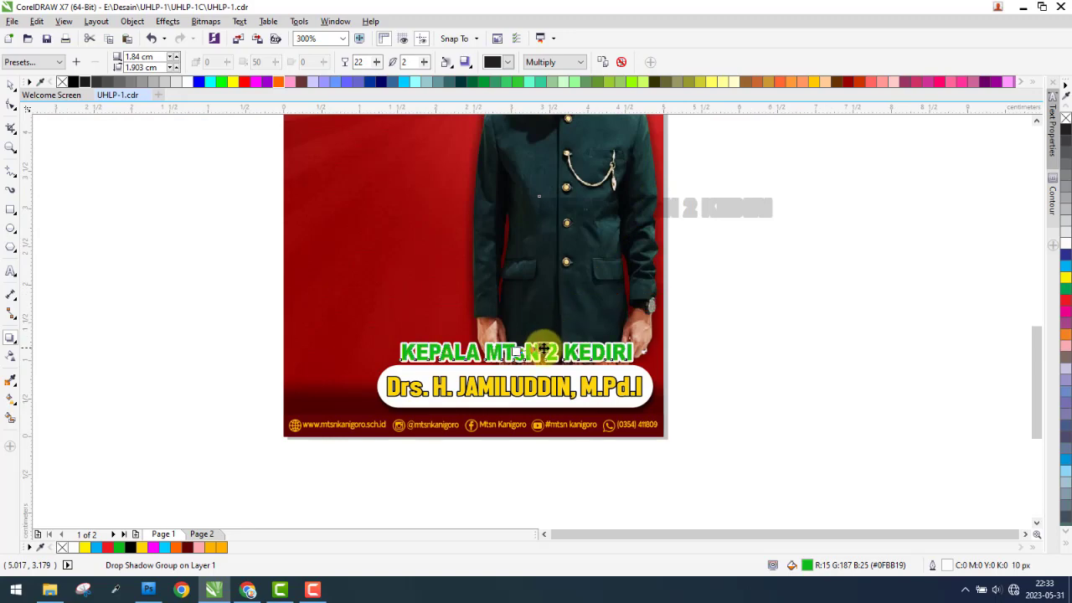
drag(665, 196, 519, 352)
Place the heading's shadow just behind the letters with feathering 5, opacity 50, offset slightly outward
scroll(542, 360, up, 3)
scroll(762, 322, up, 2)
scroll(677, 292, down, 4)
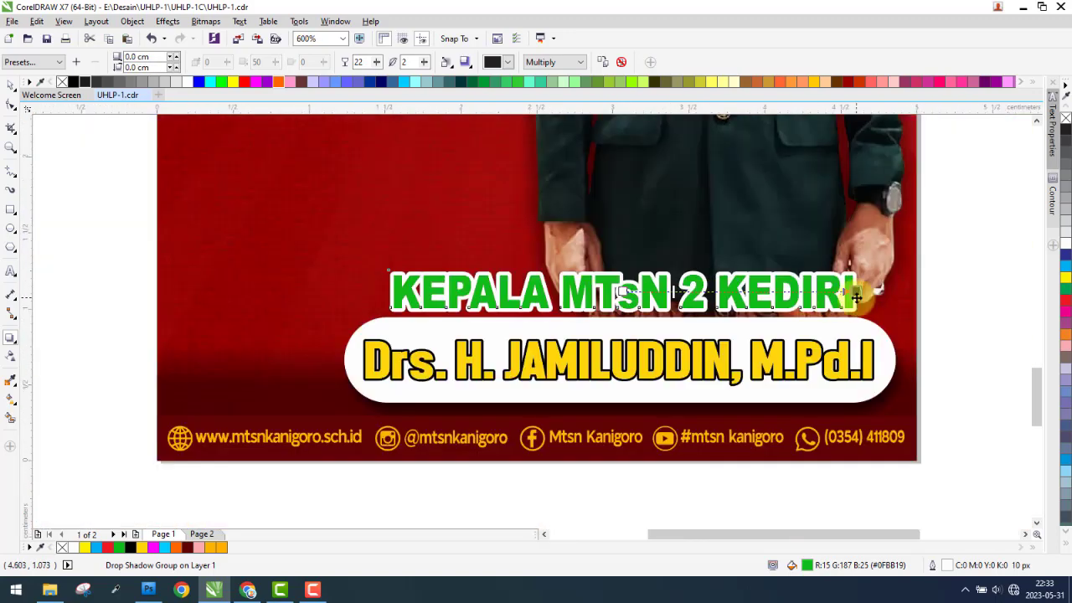
scroll(673, 292, up, 2)
drag(844, 287, 391, 327)
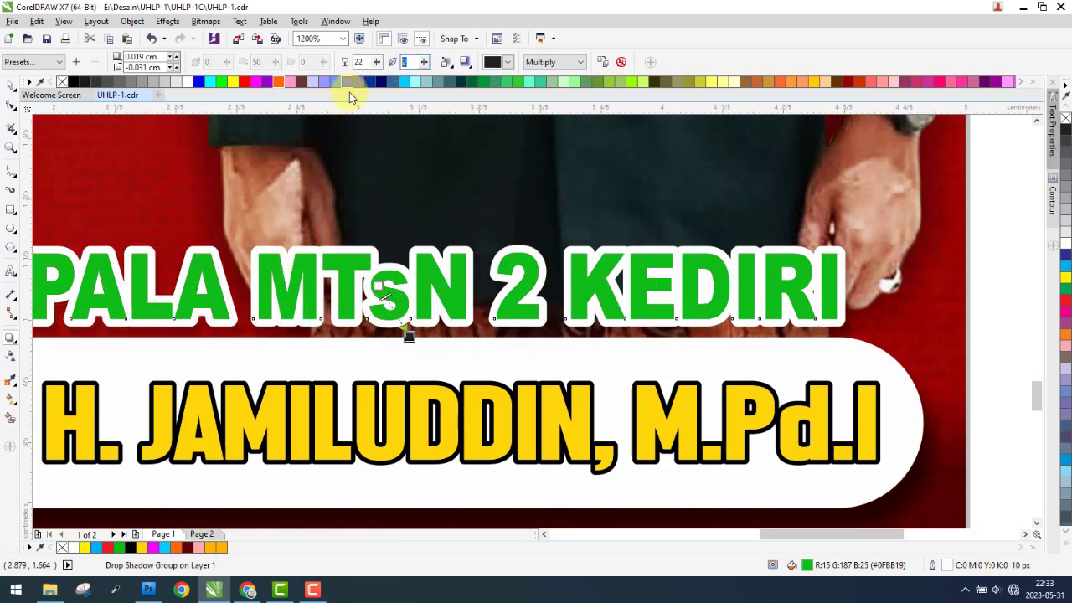
key(Return)
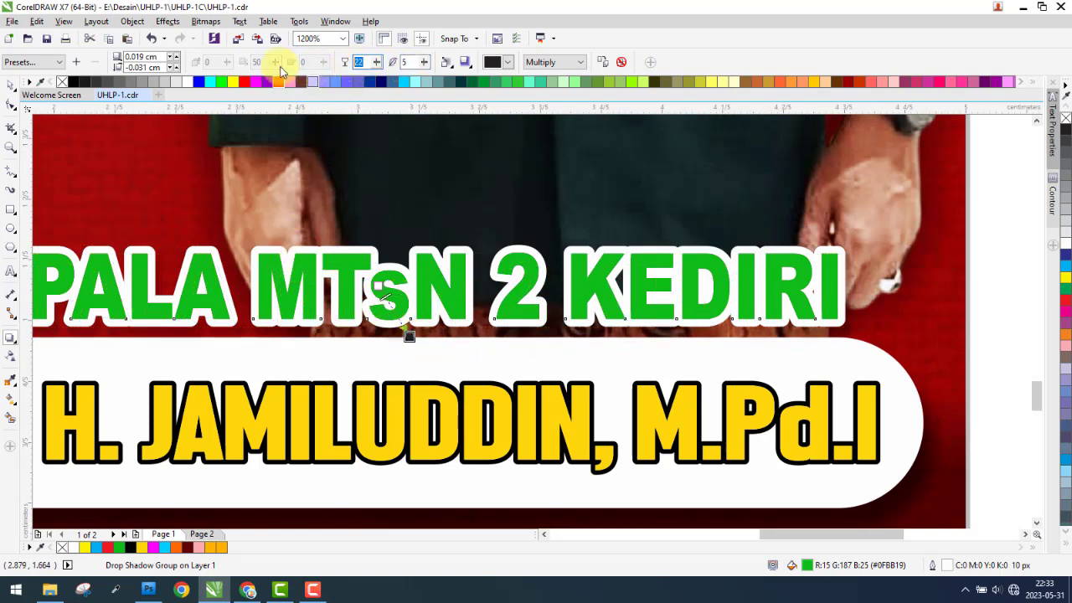
text(50)
key(Return)
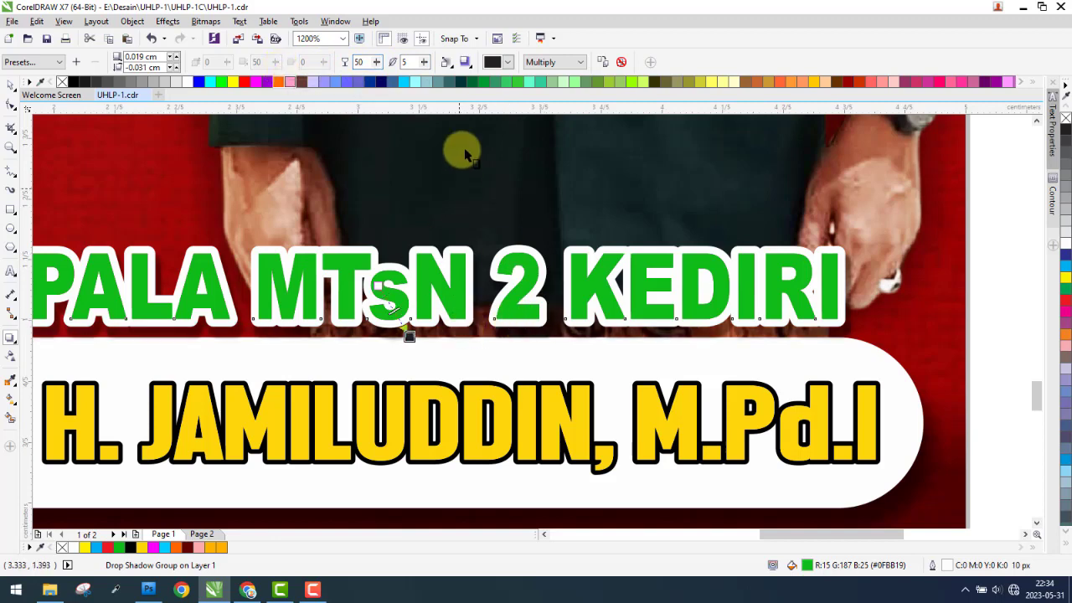
drag(410, 341, 422, 333)
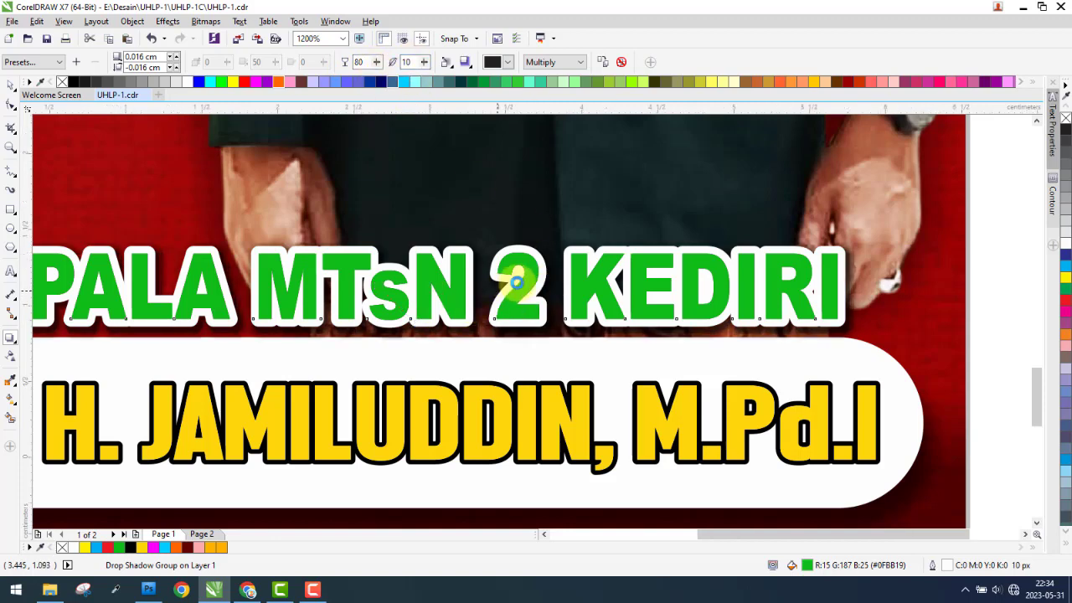
scroll(516, 285, down, 1)
Add a preset drop shadow stretched across the yellow name text in the banner
click(294, 379)
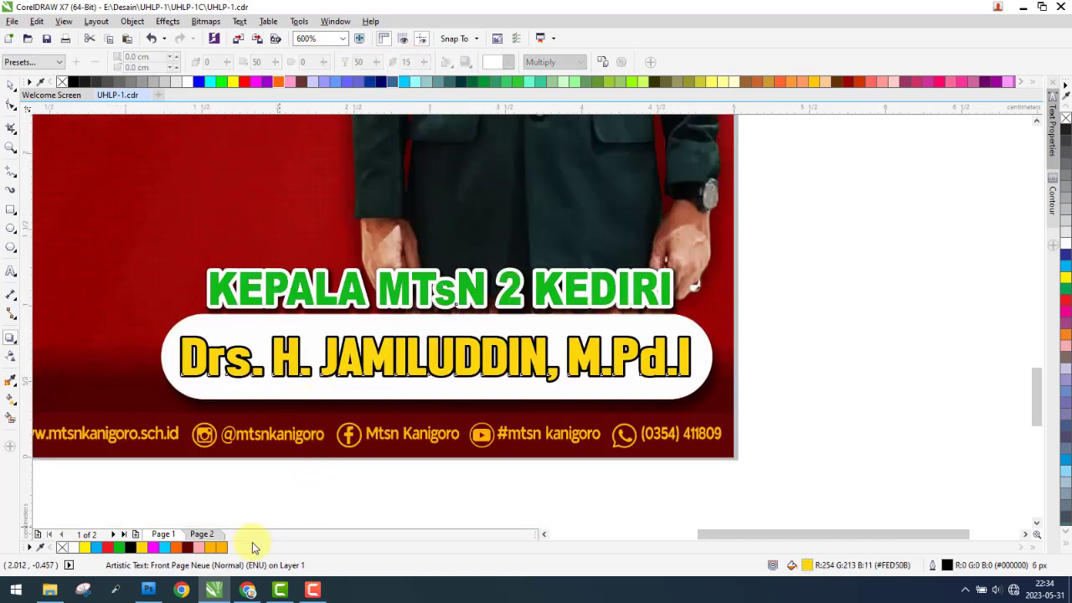
click(211, 538)
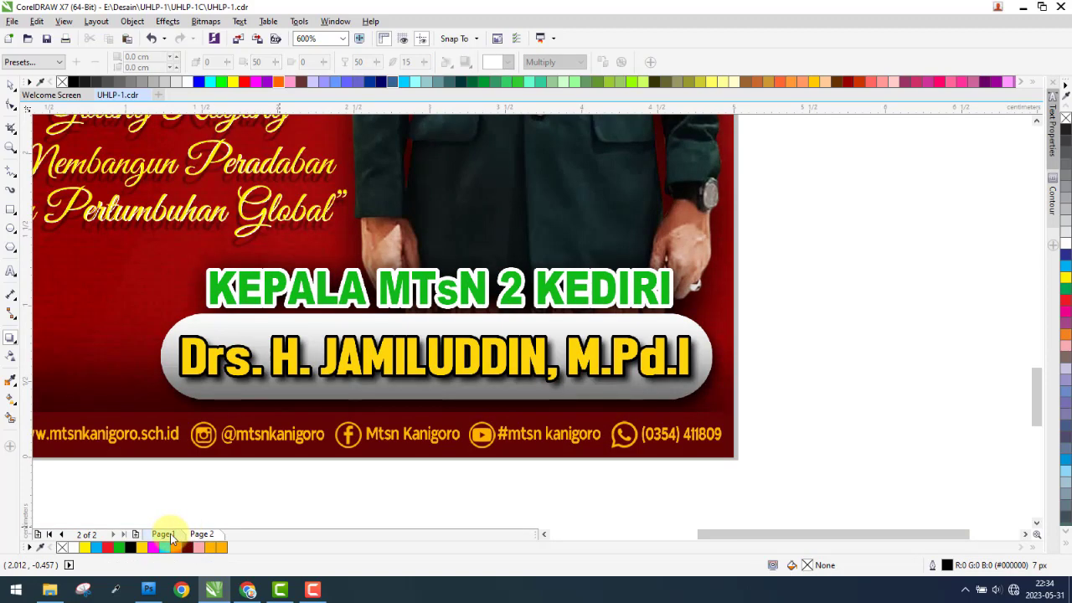
click(170, 534)
drag(303, 374, 323, 358)
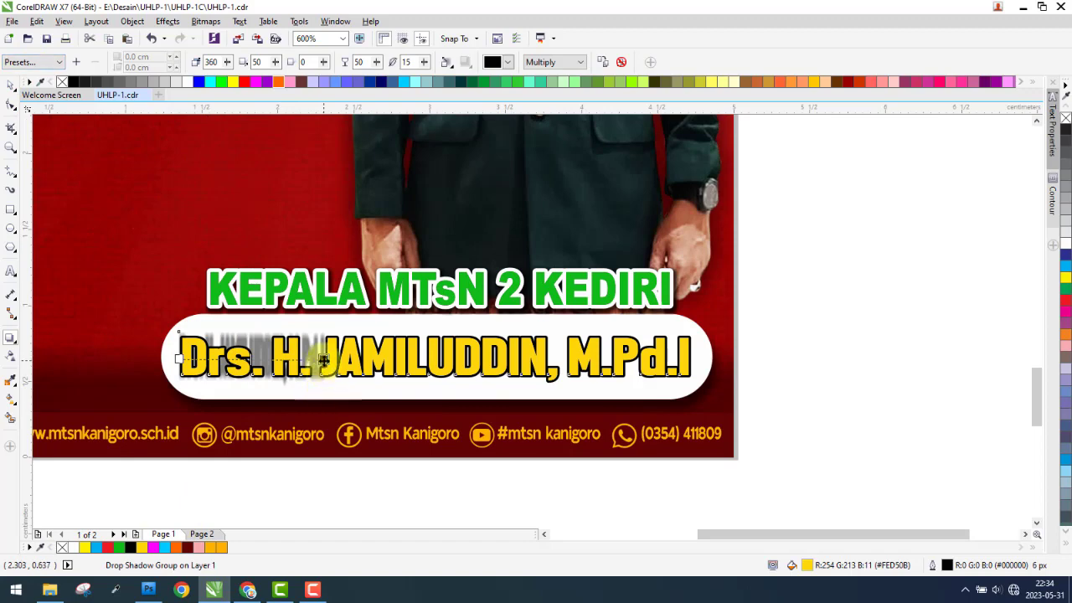
drag(323, 359, 694, 356)
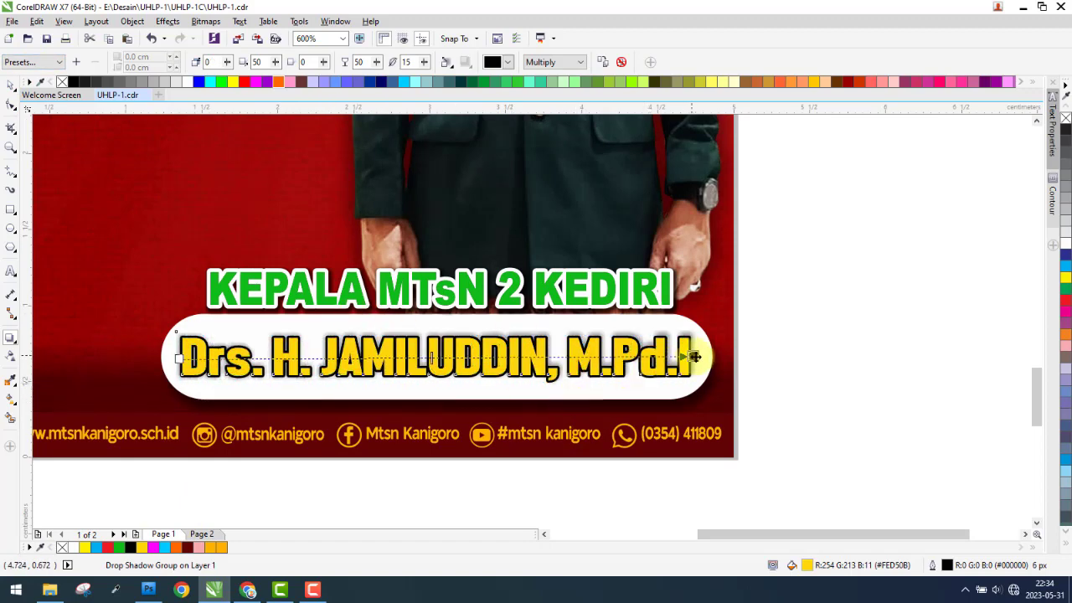
drag(695, 357, 670, 360)
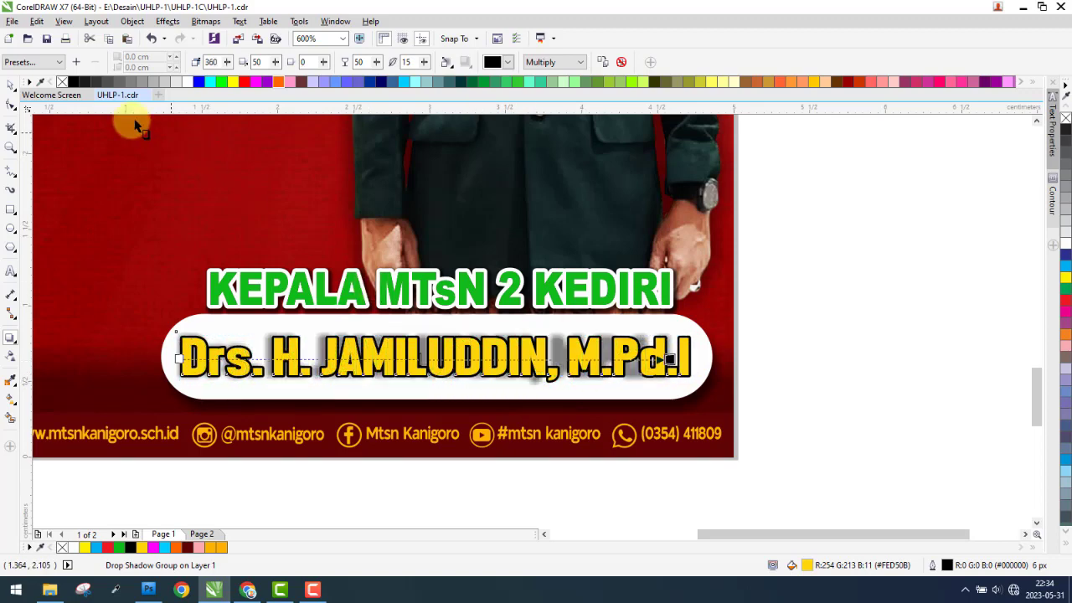
click(34, 62)
click(25, 91)
Fine-tune the name shadow so it sits just beneath the letters
scroll(624, 401, down, 2)
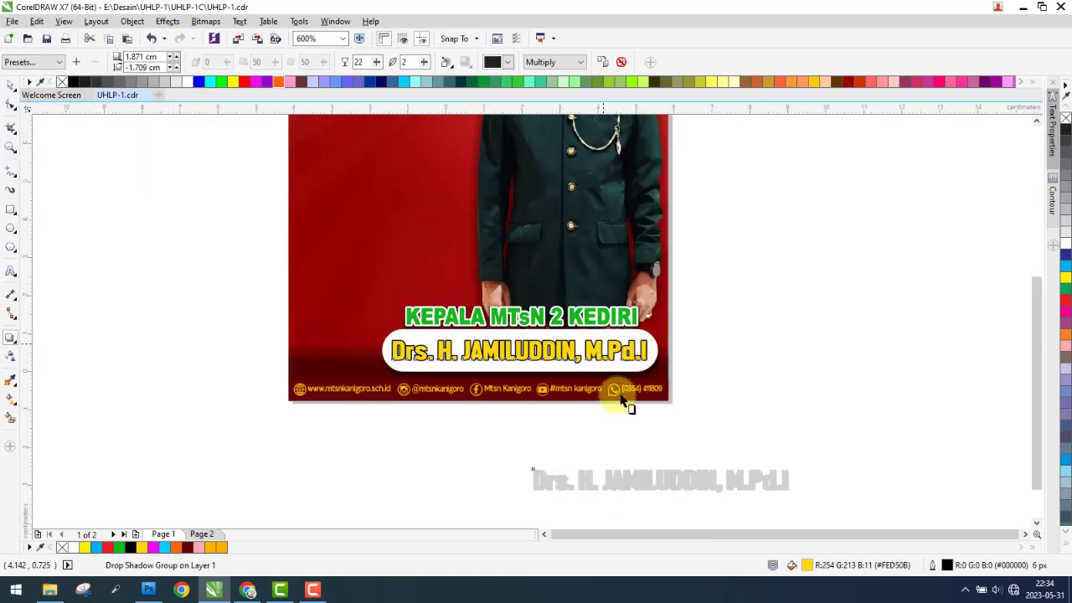
drag(634, 424, 566, 351)
scroll(570, 358, up, 2)
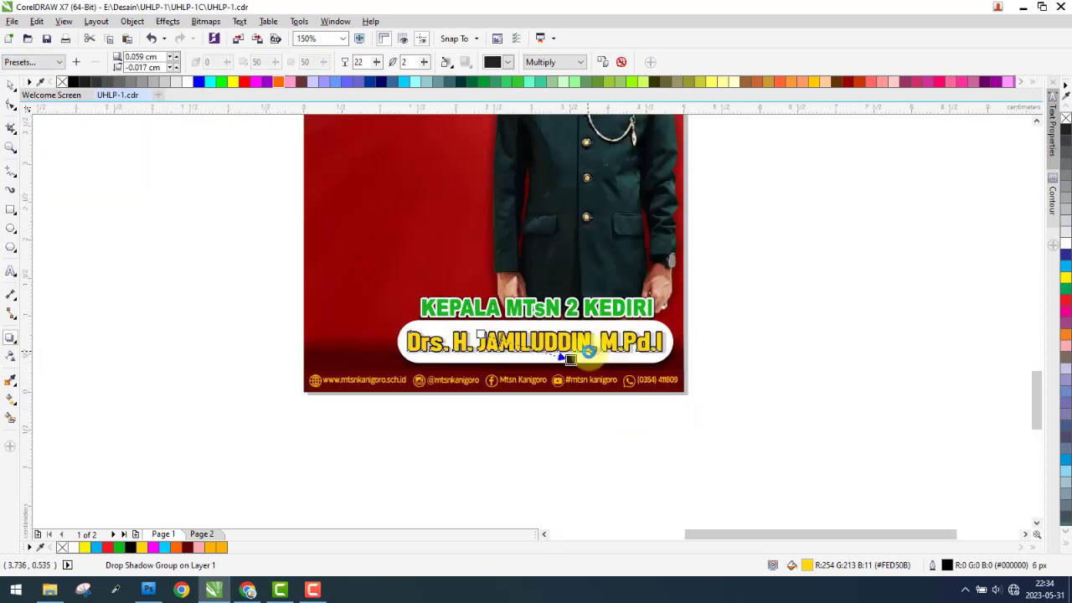
scroll(570, 359, up, 2)
scroll(566, 359, up, 2)
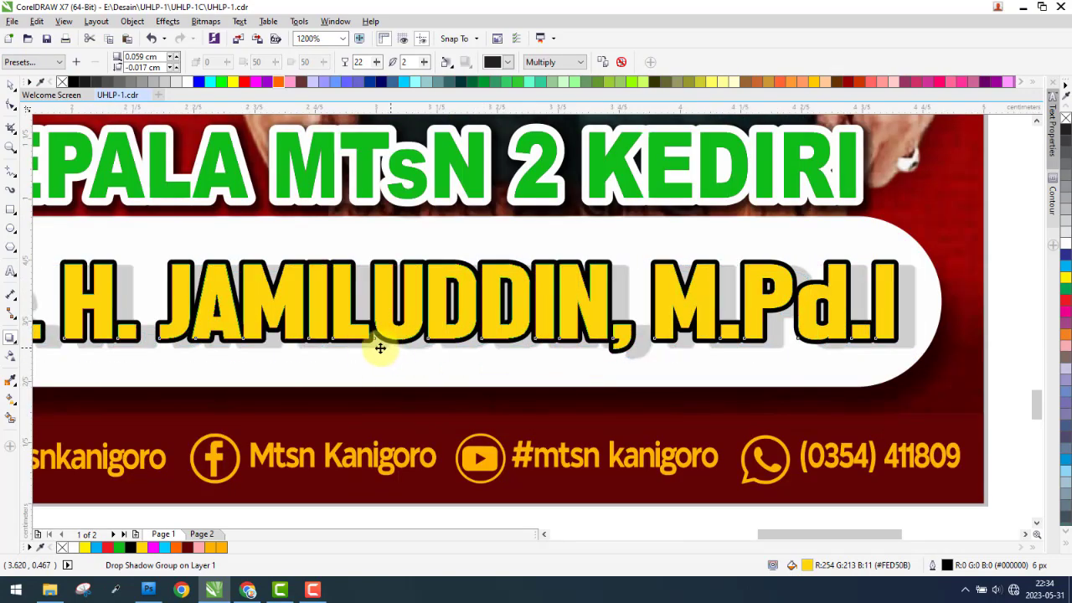
mouse_move(380, 348)
mouse_down()
mouse_move(353, 359)
mouse_move(480, 364)
mouse_up()
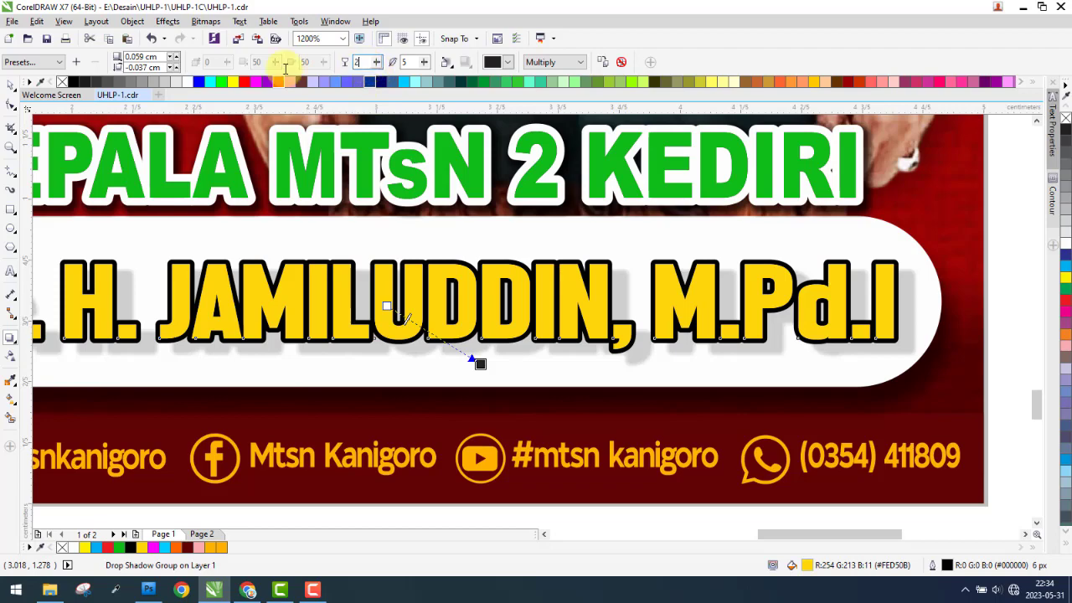
scroll(483, 369, up, 1)
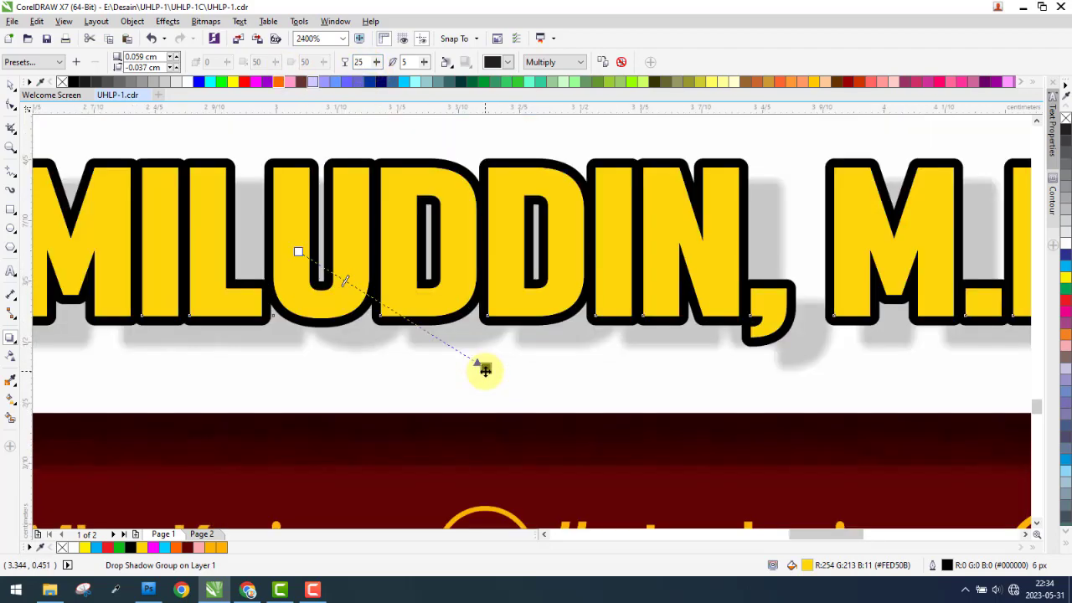
mouse_move(465, 366)
mouse_down()
mouse_move(395, 355)
mouse_move(366, 369)
mouse_up()
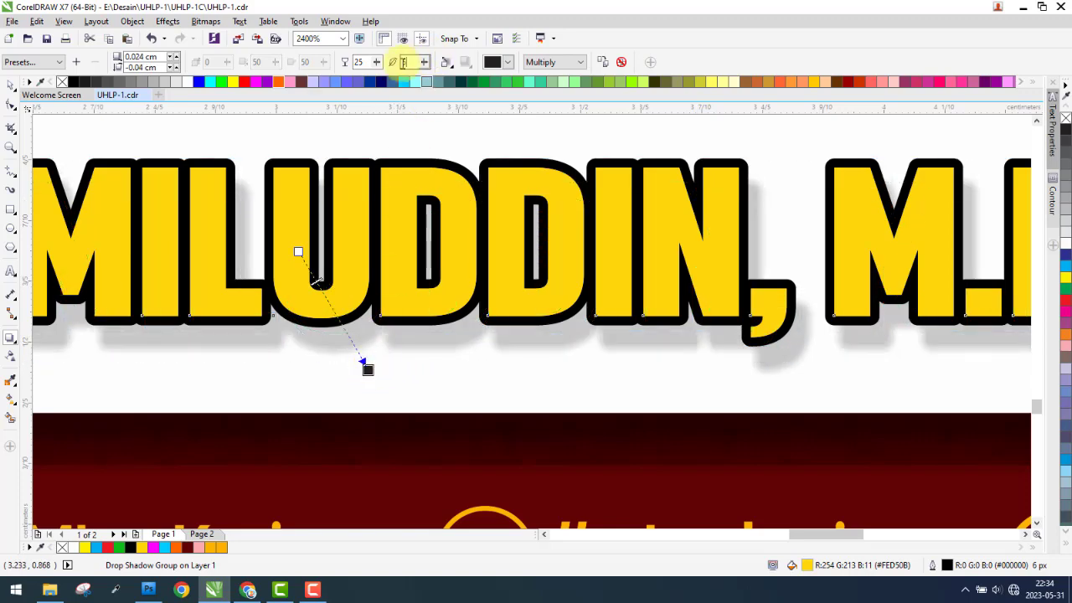
text(10)
drag(367, 368, 365, 361)
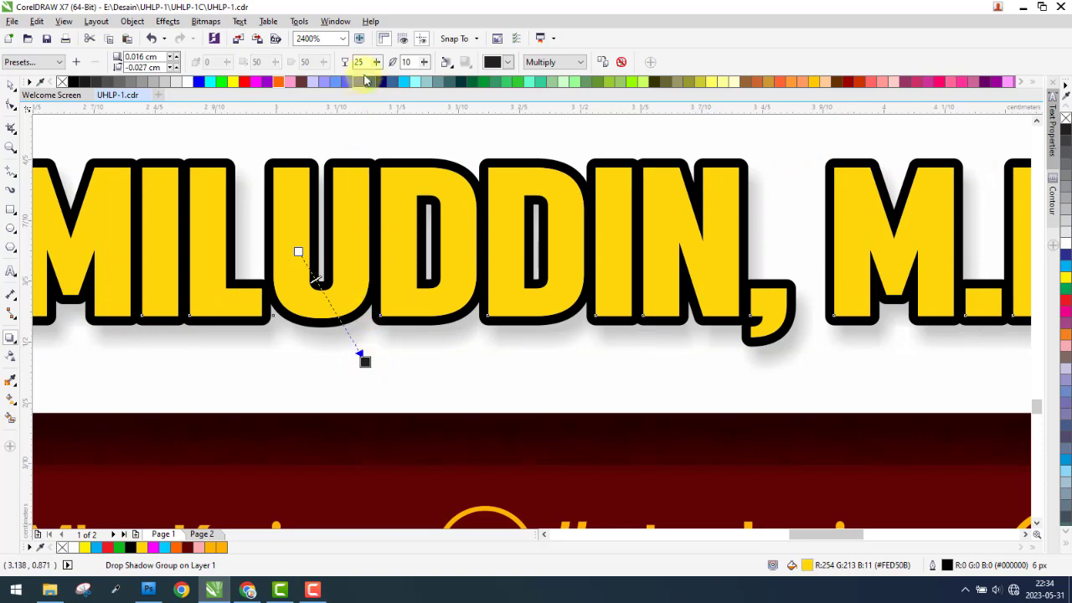
Set the name shadow's opacity to 30 and clear the selection
double_click(359, 61)
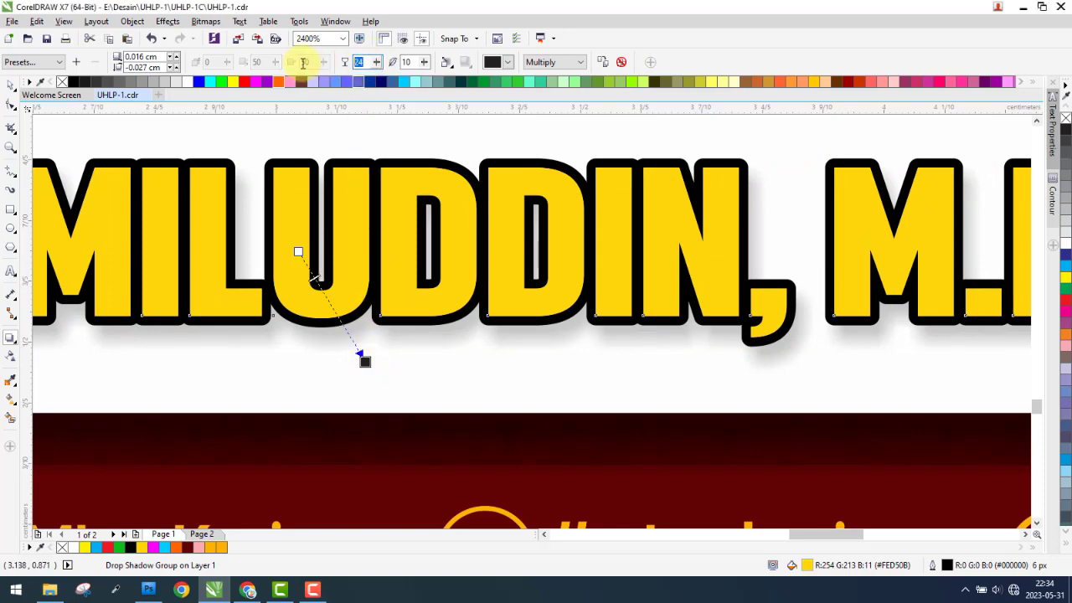
text(30)
key(Return)
scroll(545, 310, down, 2)
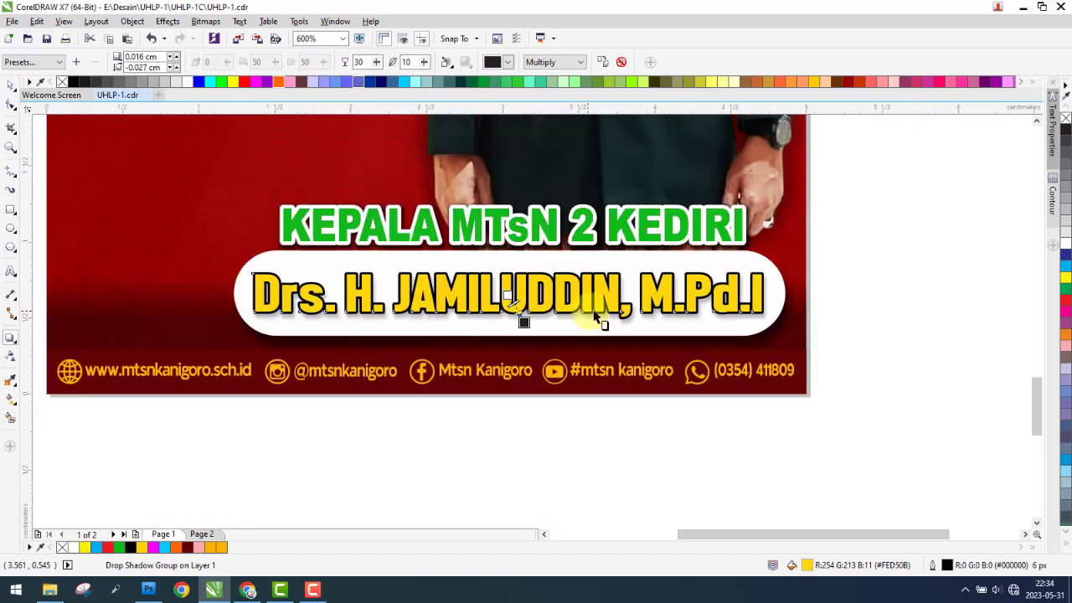
scroll(595, 317, down, 1)
click(11, 85)
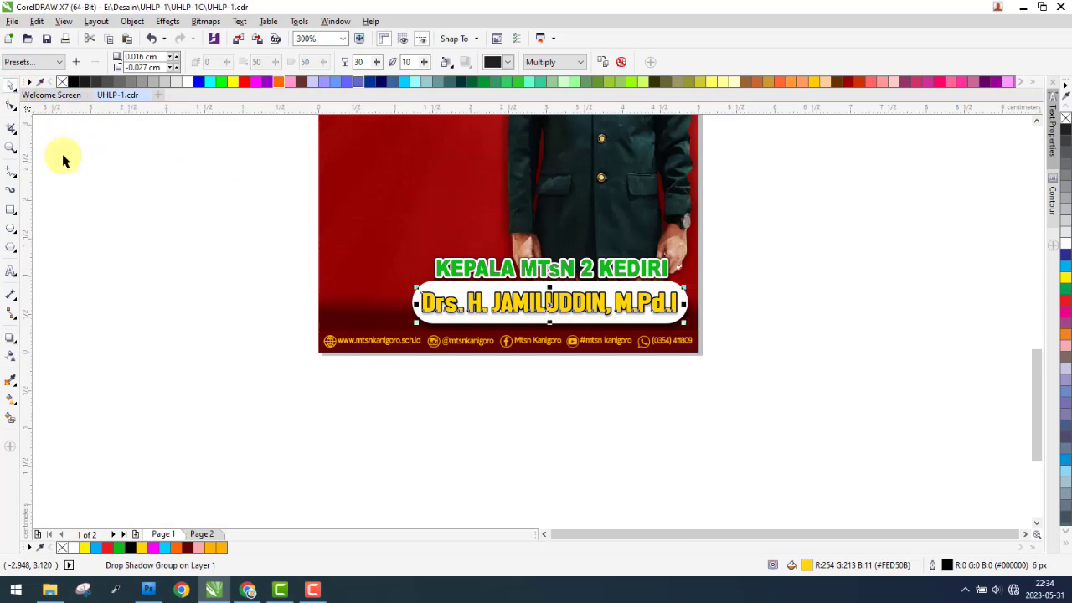
scroll(486, 251, down, 1)
scroll(496, 235, down, 2)
Save the poster file
scroll(496, 235, up, 1)
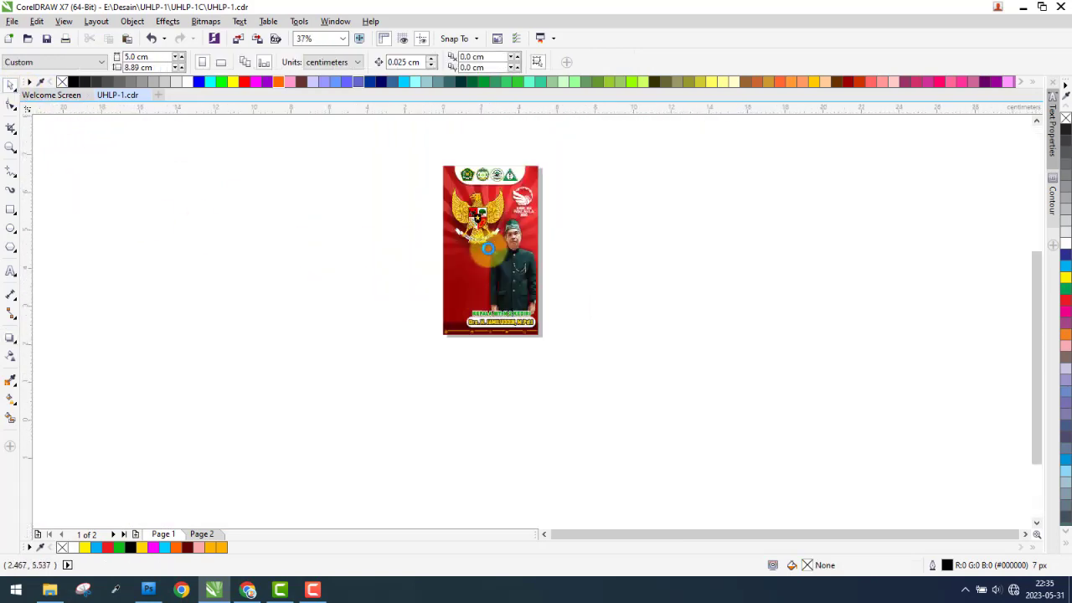
scroll(496, 235, up, 1)
click(15, 22)
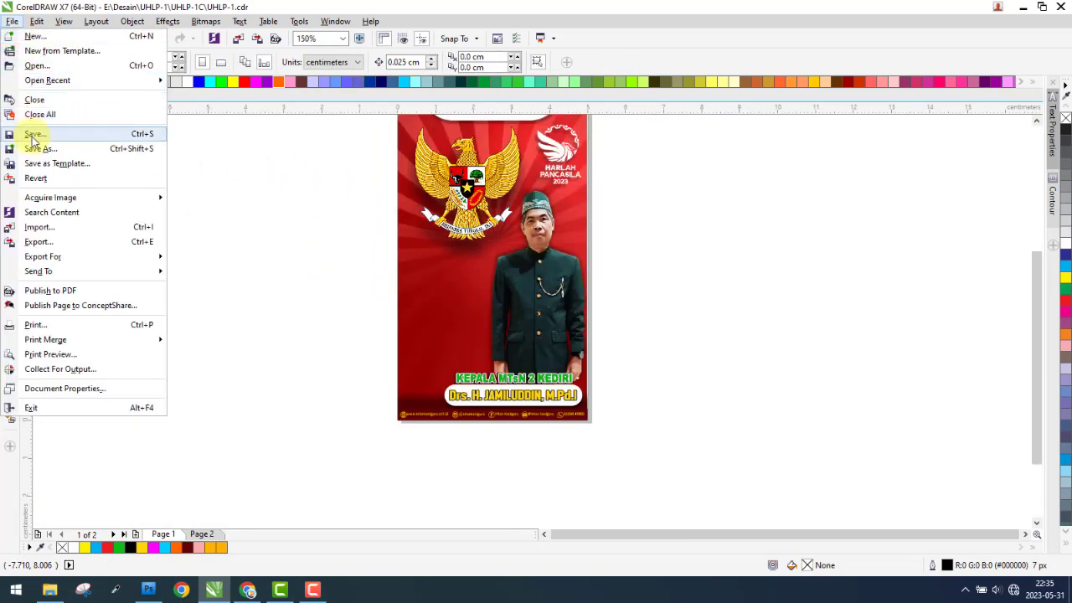
click(51, 136)
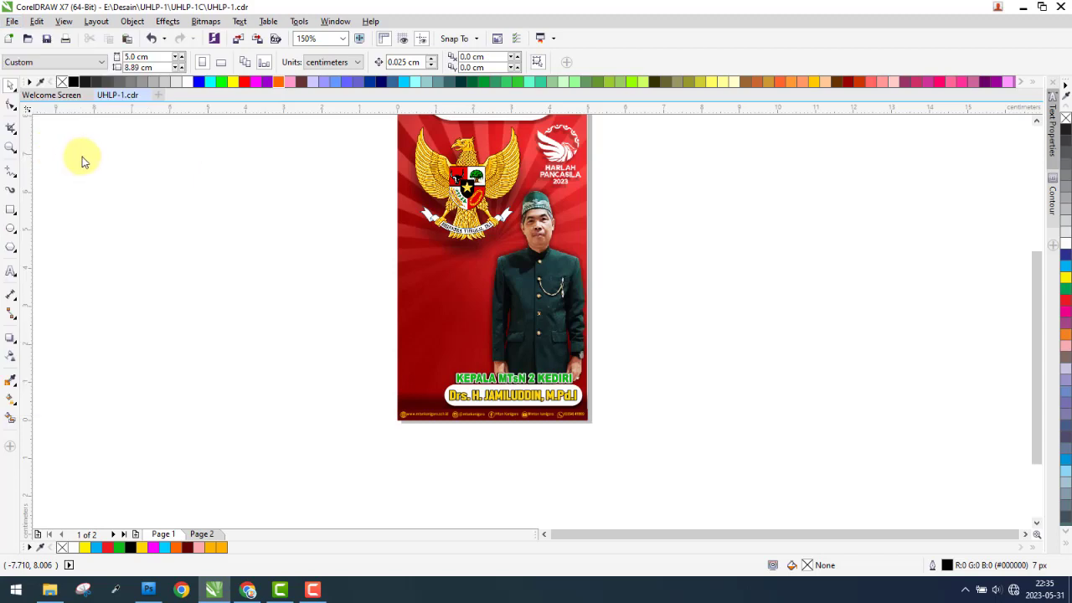
Move the reference poster image from Page 2 onto Page 1 beside the design
click(209, 534)
mouse_move(293, 233)
mouse_down()
mouse_move(515, 374)
mouse_move(547, 424)
mouse_up()
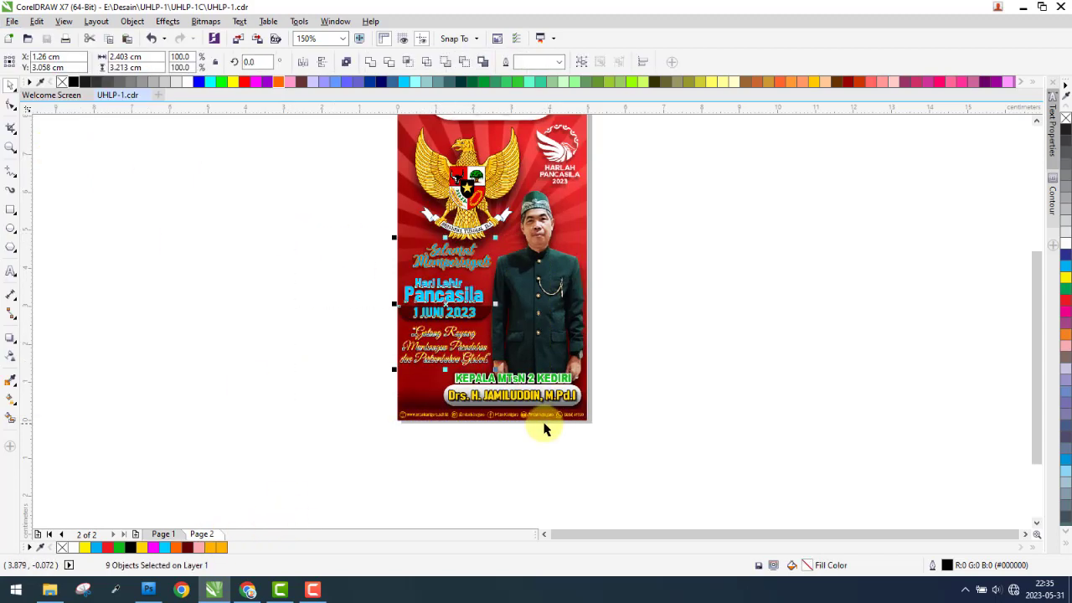
click(397, 435)
click(172, 536)
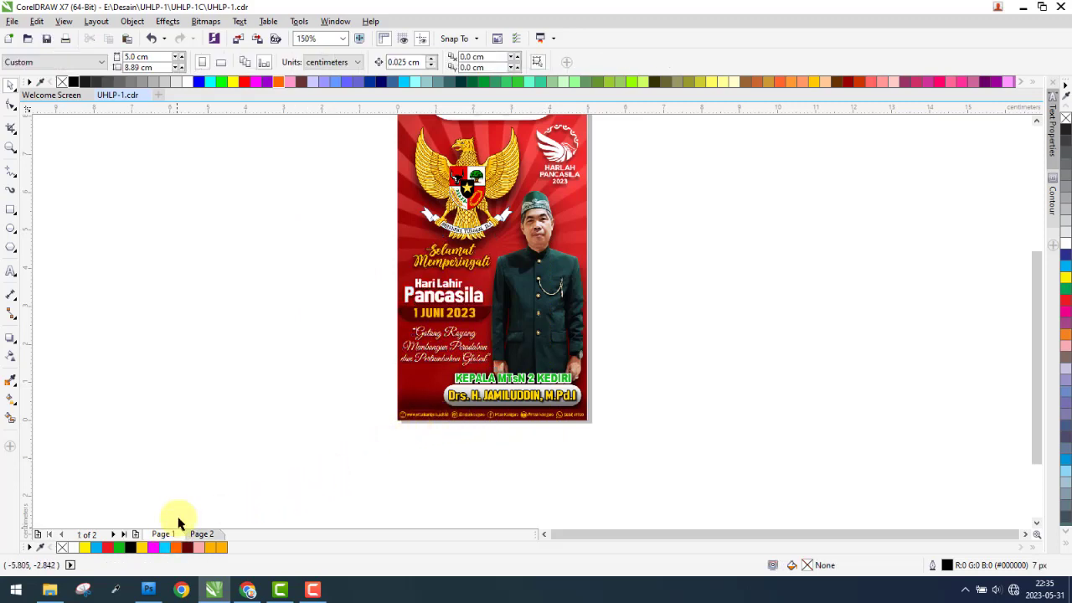
click(331, 394)
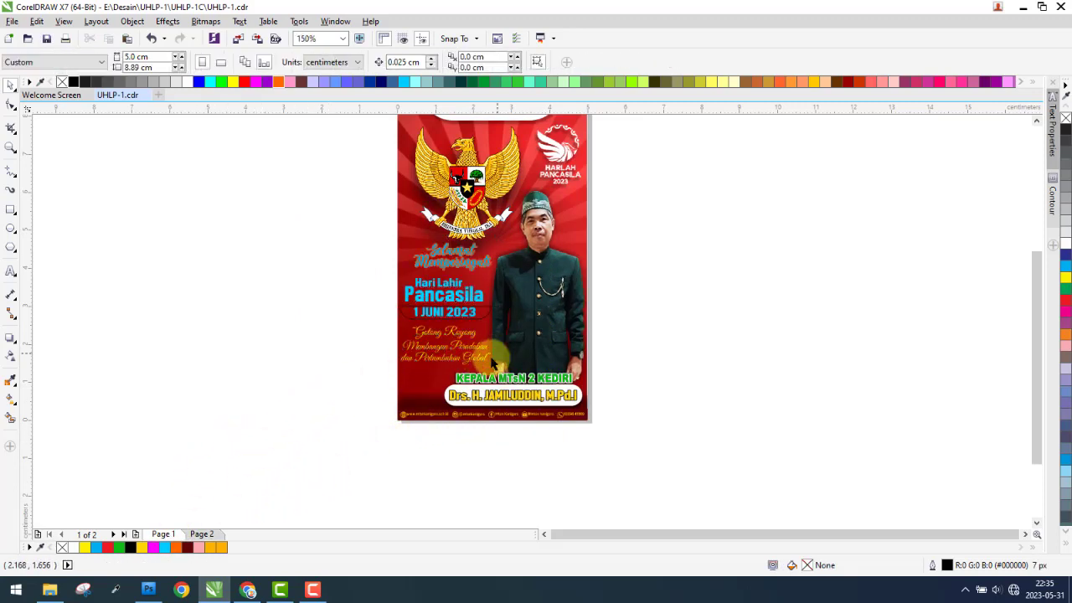
click(202, 534)
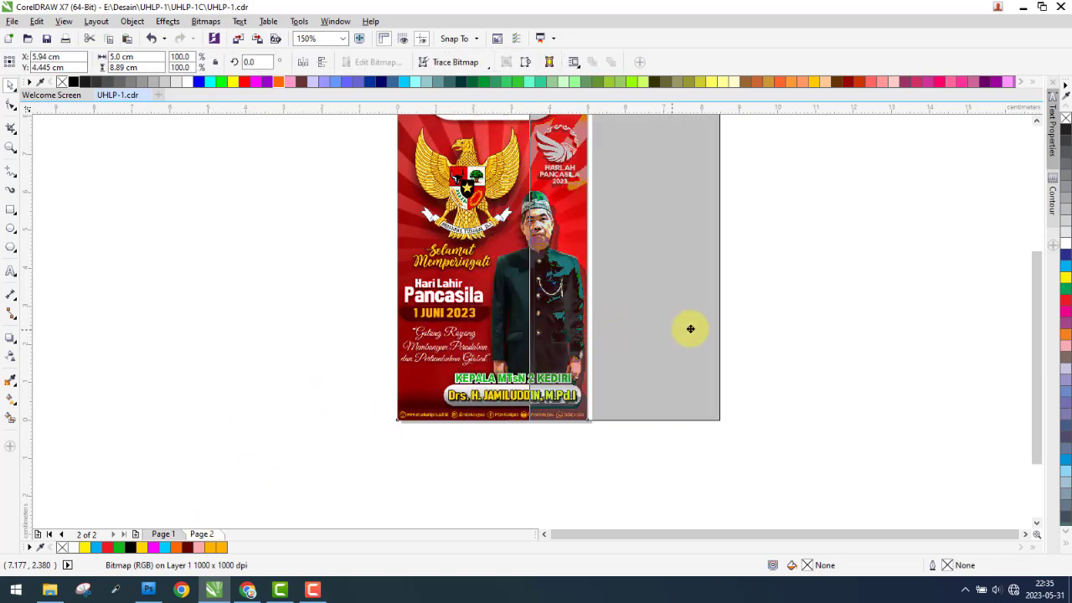
drag(540, 335, 754, 335)
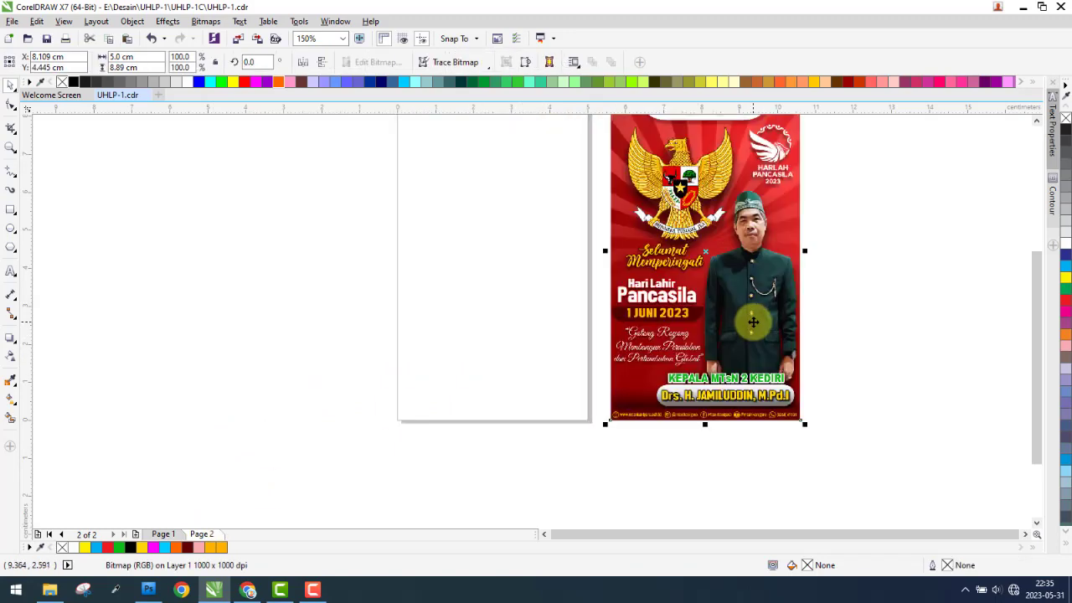
click(162, 534)
scroll(513, 251, up, 2)
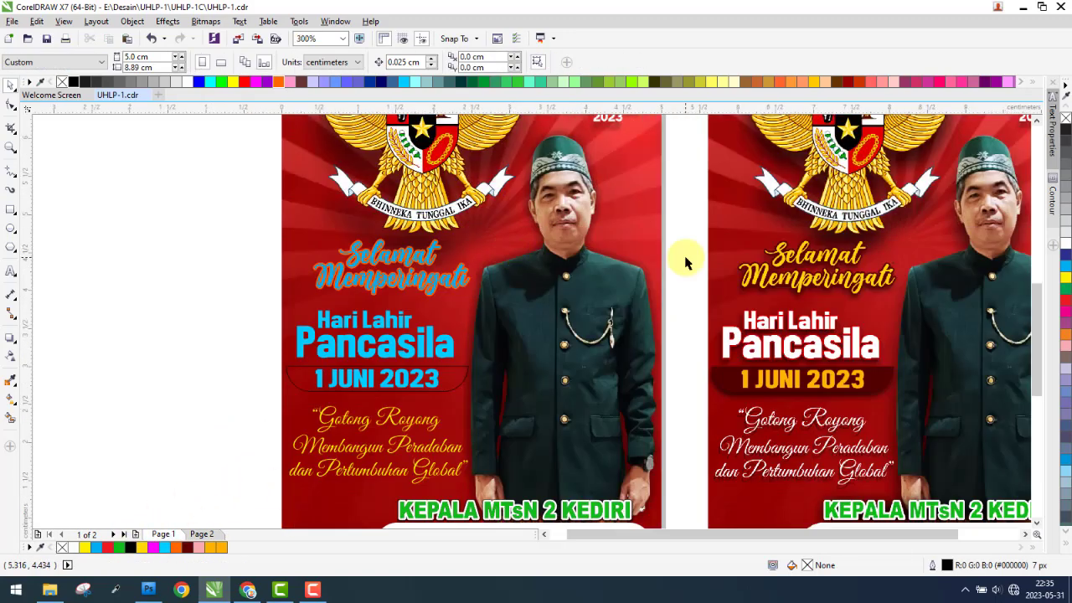
scroll(684, 258, up, 2)
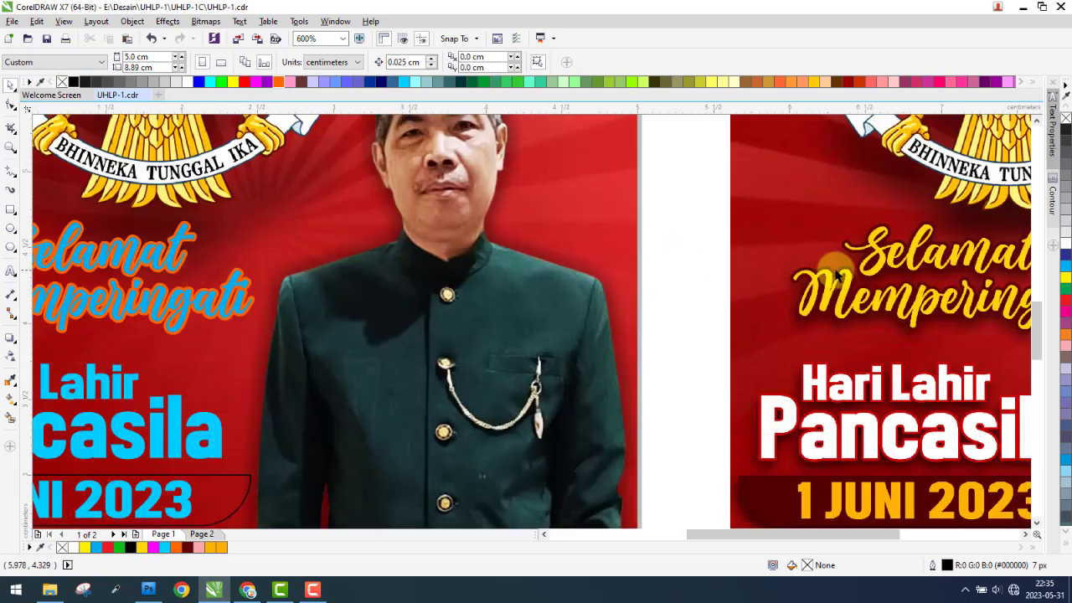
drag(834, 271, 388, 262)
Fill the left Selamat Memperingati lettering with yellow sampled from the reference poster
scroll(163, 264, up, 2)
click(178, 258)
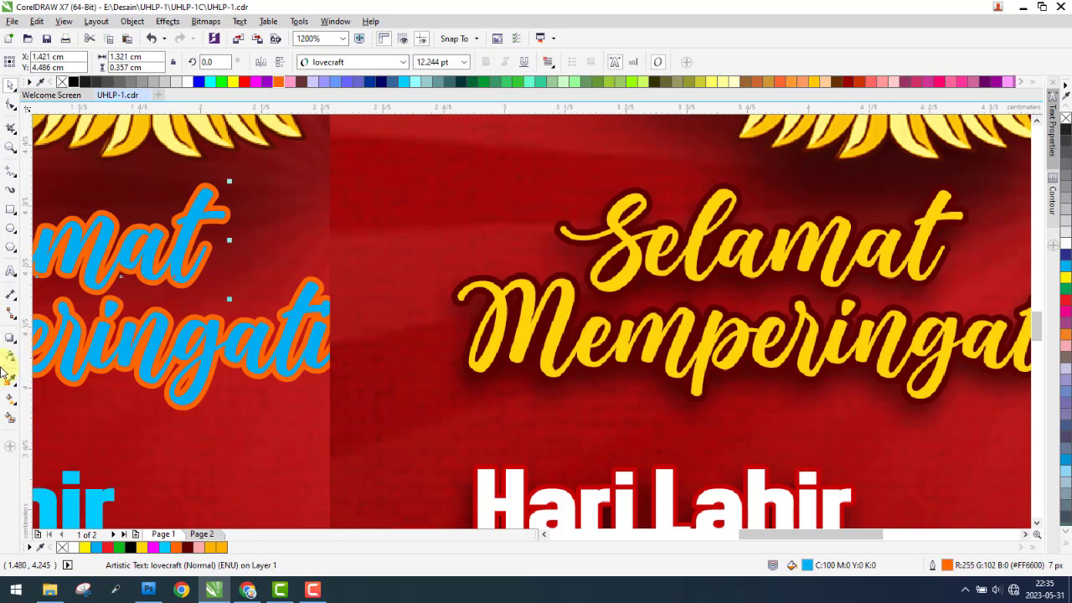
click(10, 382)
click(586, 298)
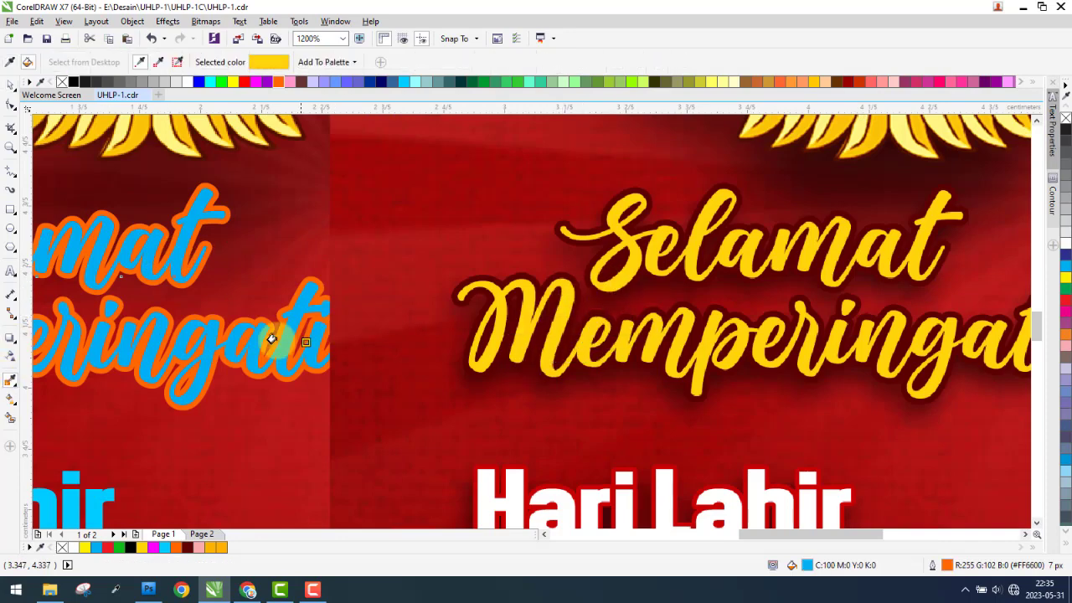
click(271, 305)
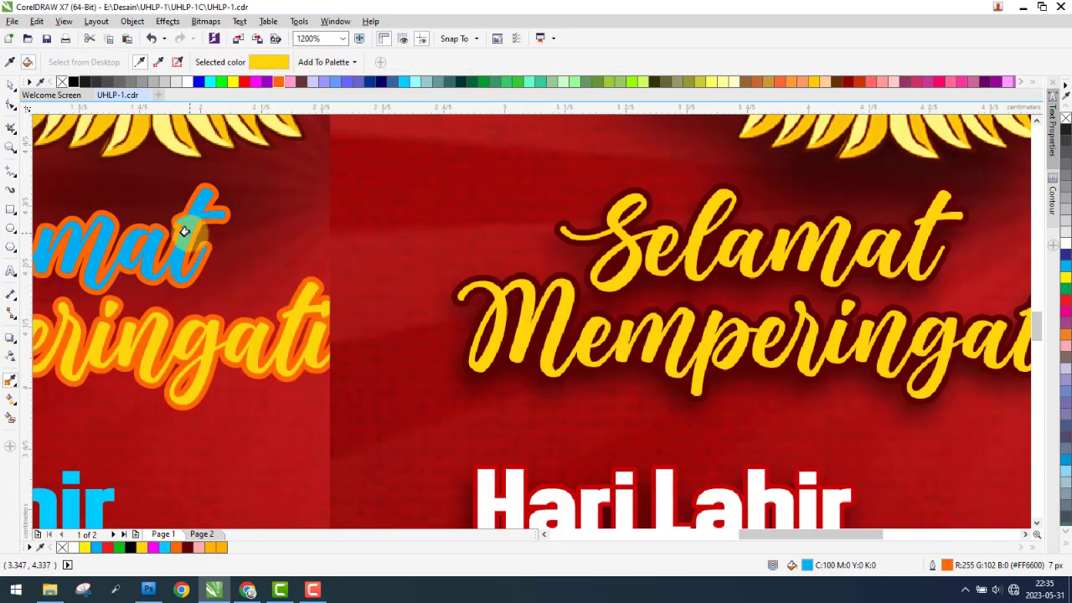
click(184, 232)
Give the Selamat Memperingati lettering a dark red outline sampled from the right poster
click(10, 62)
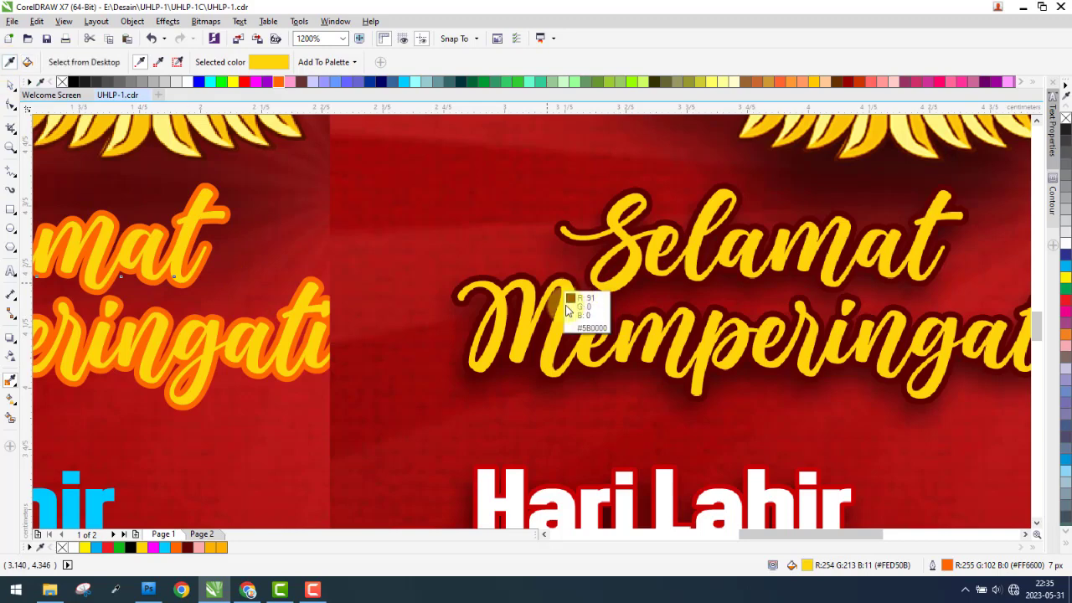
click(523, 269)
click(297, 286)
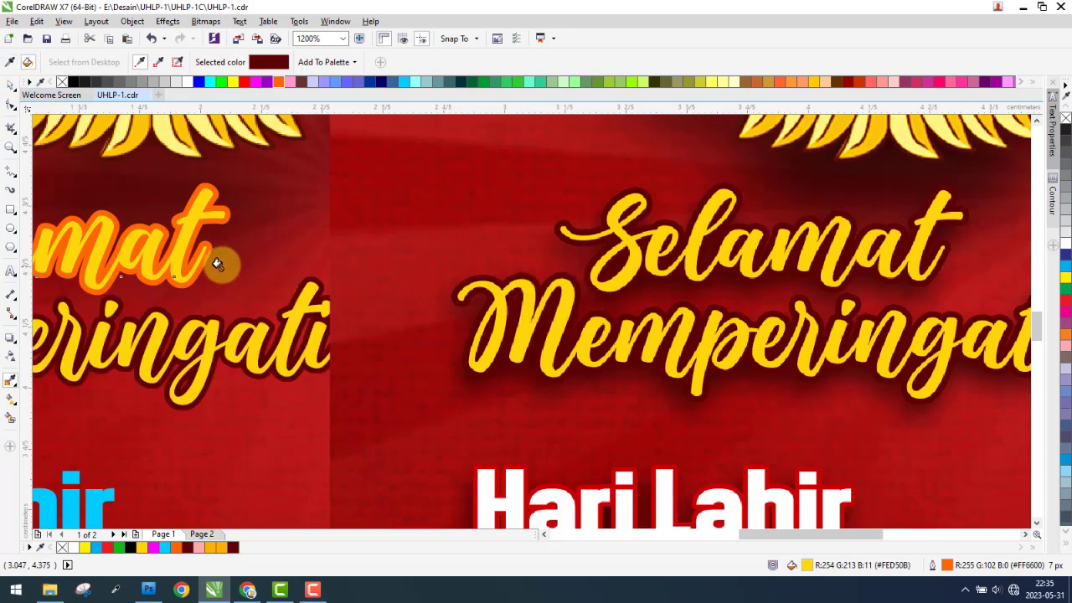
scroll(438, 253, down, 1)
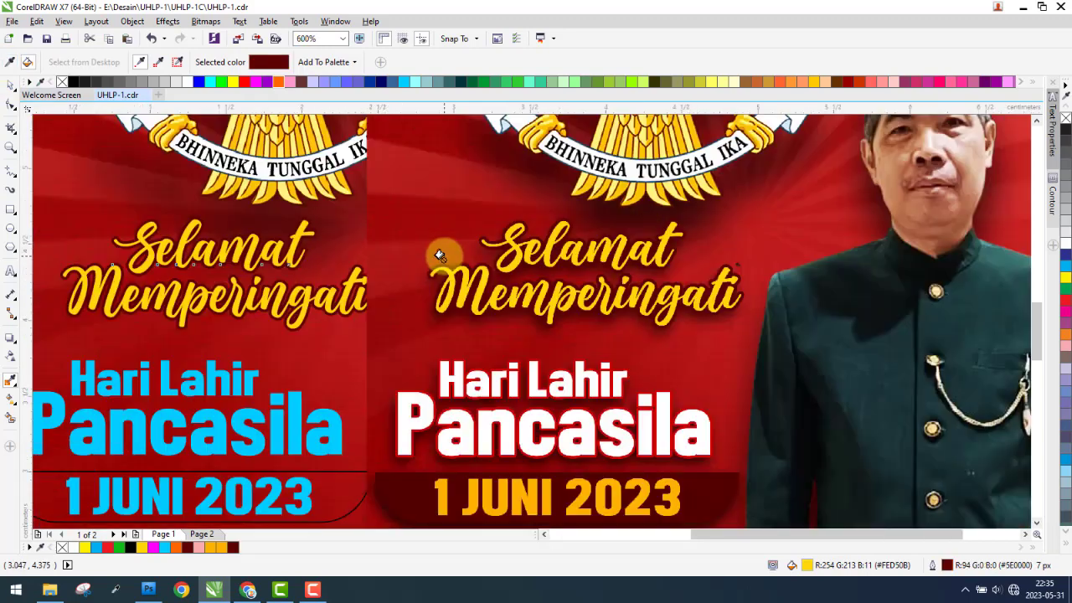
scroll(410, 297, down, 1)
scroll(314, 361, up, 1)
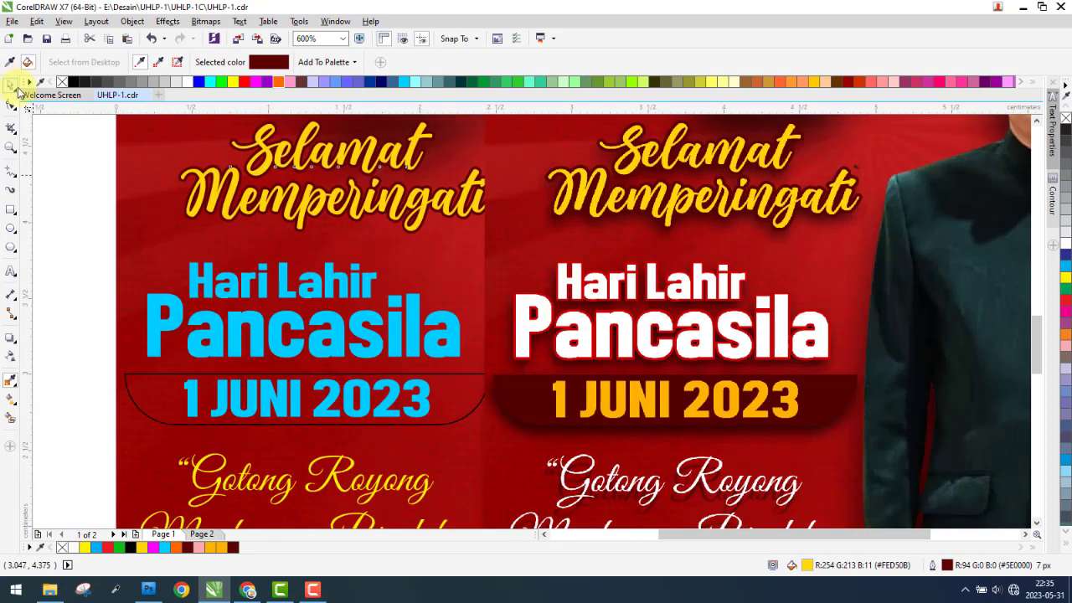
Give the left poster's Hari Lahir text a pink outline
click(11, 84)
scroll(407, 299, up, 1)
click(311, 262)
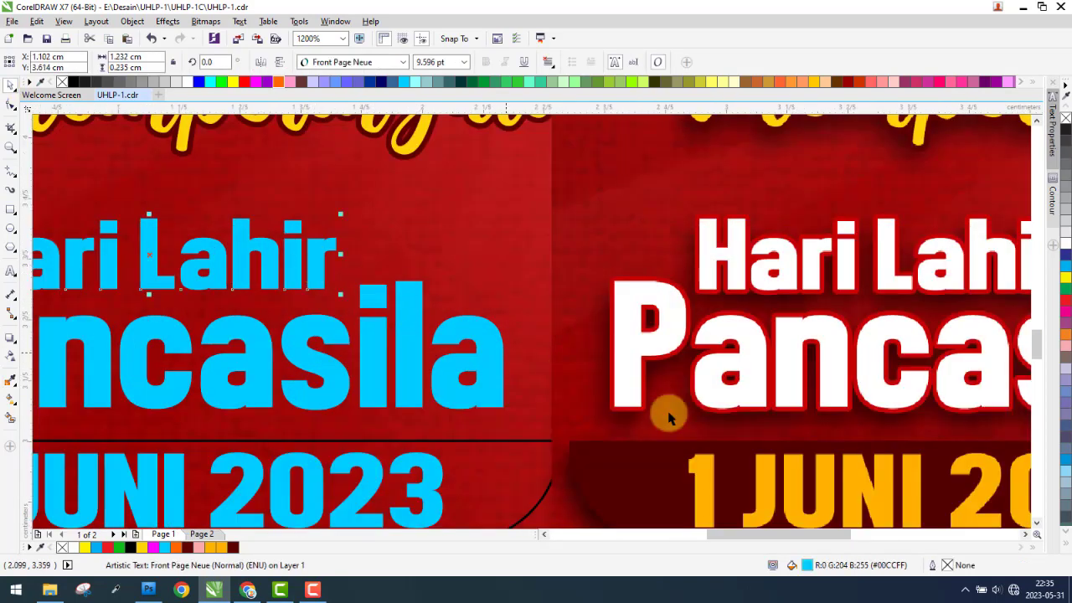
right_click(1066, 352)
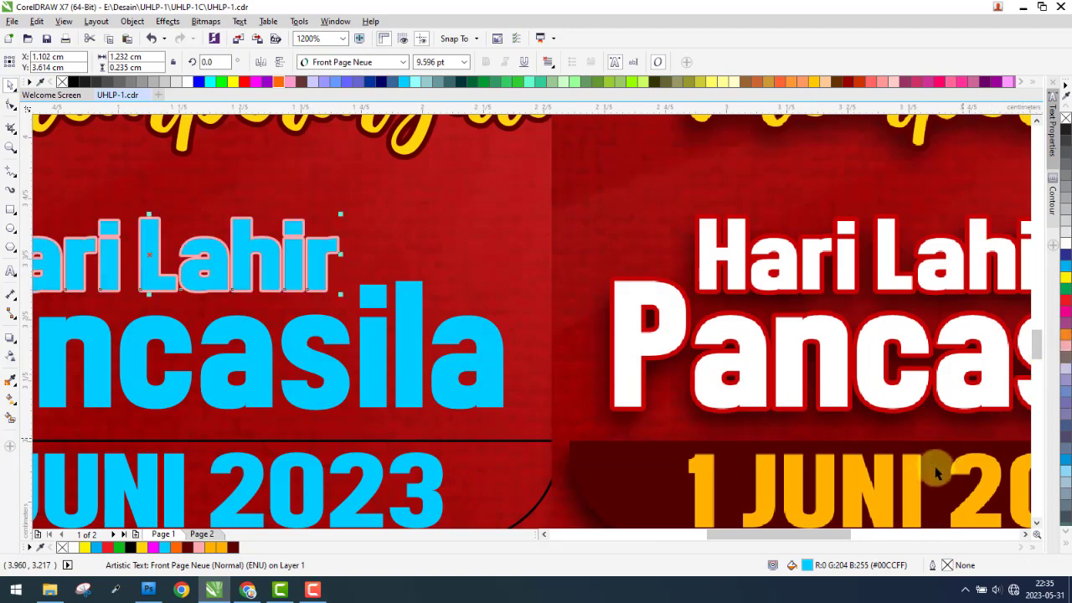
Try Hari Lahir outline widths of 2, 5 and 10 px
double_click(953, 566)
text(2)
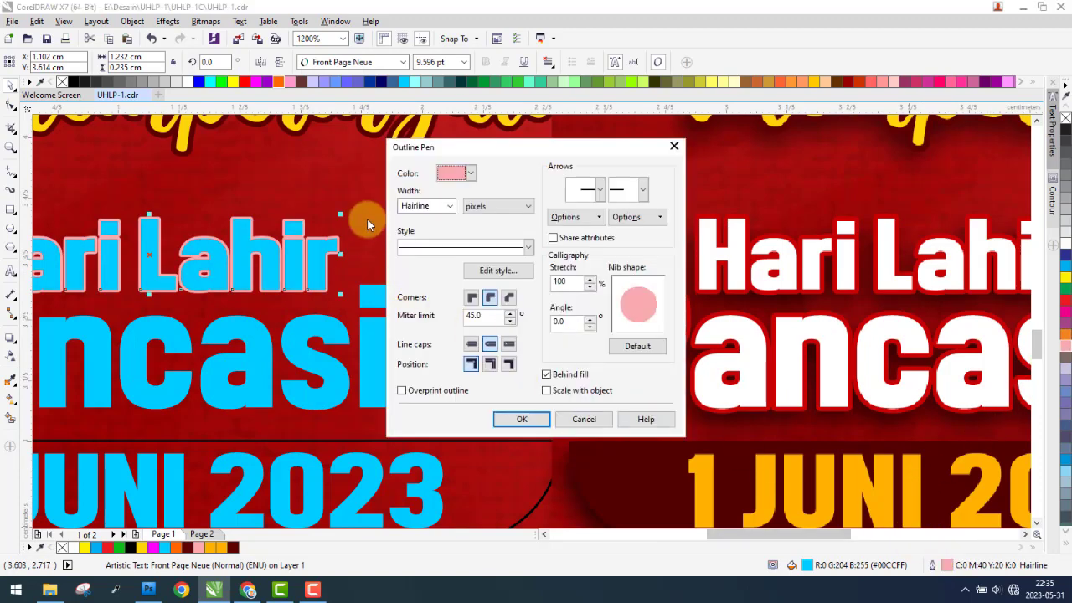
click(514, 414)
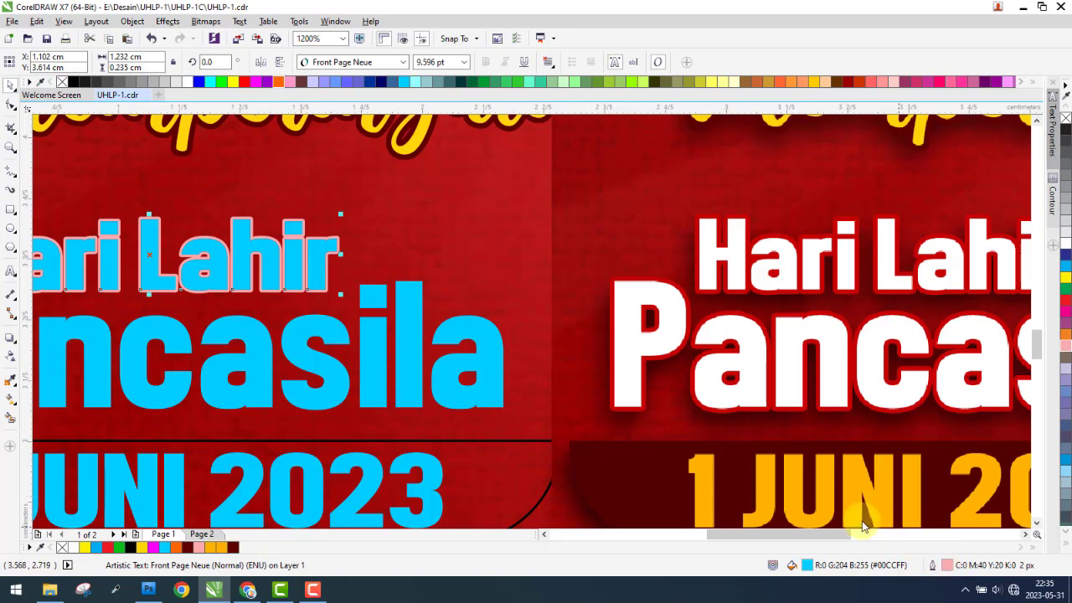
key(F12)
text(5)
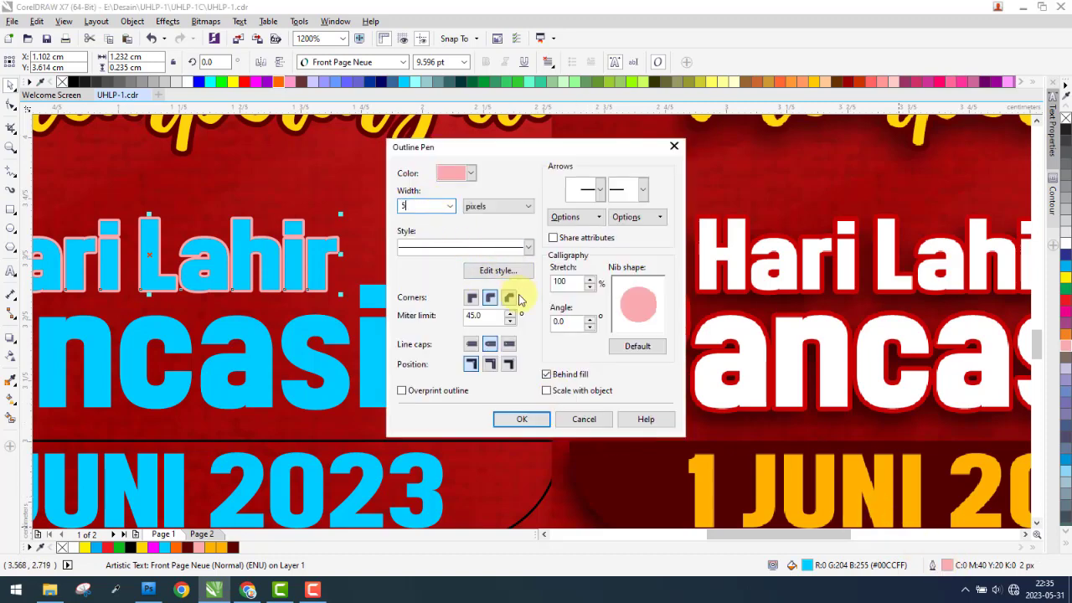
click(520, 419)
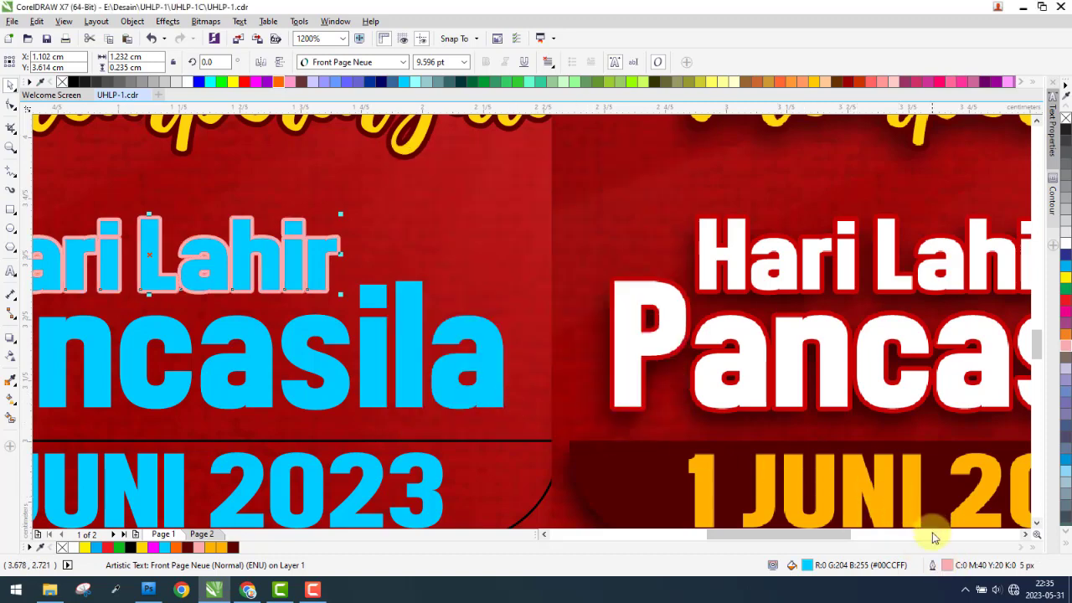
double_click(948, 568)
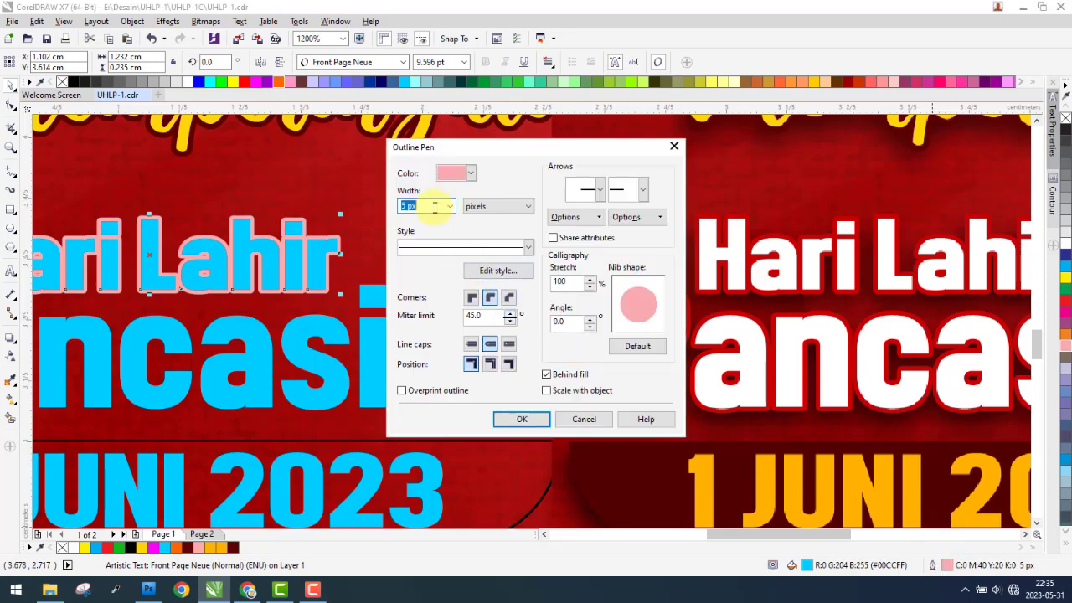
text(0)
key(Return)
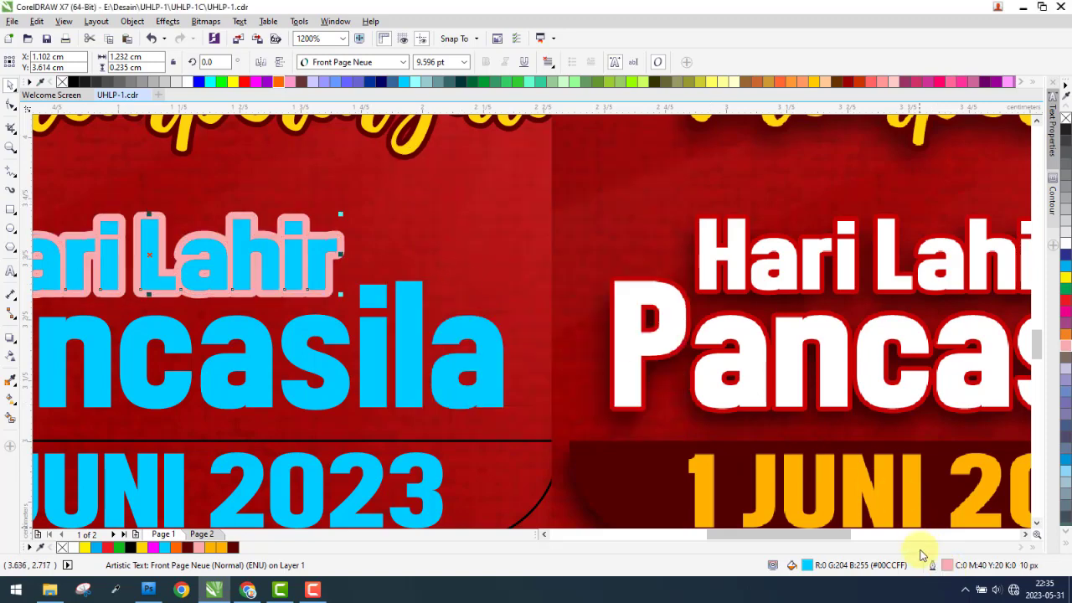
Settle the Hari Lahir outline width at 7 px
double_click(943, 568)
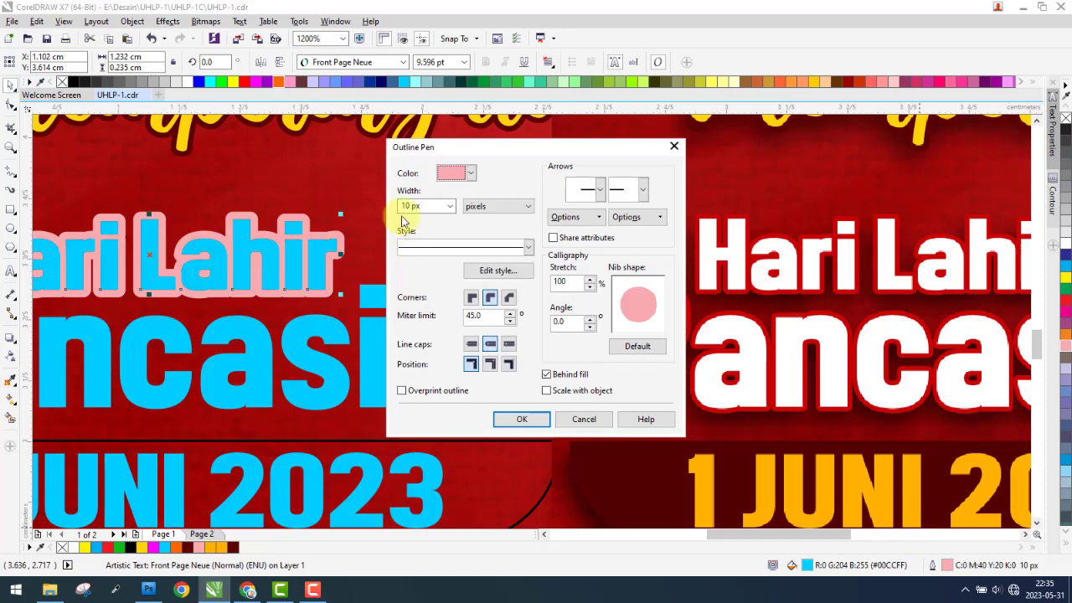
click(450, 206)
text(8)
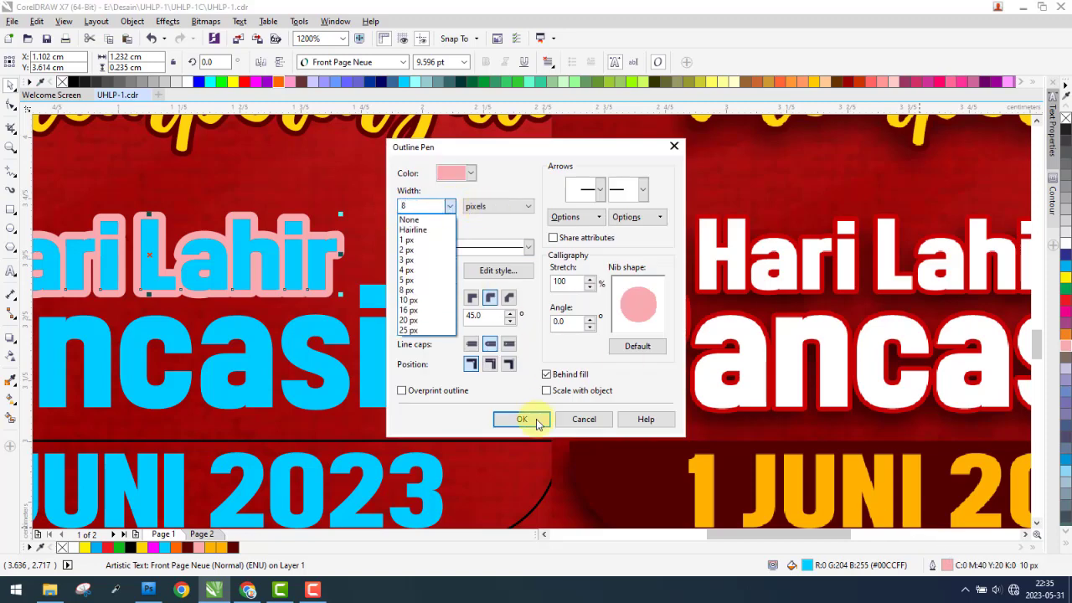
click(532, 425)
click(524, 418)
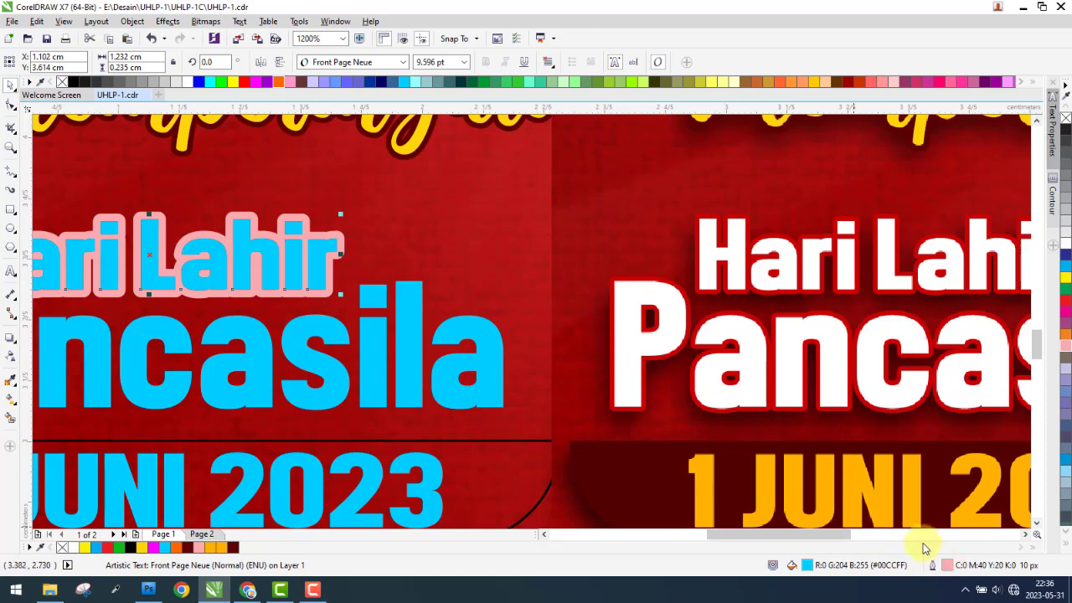
key(F12)
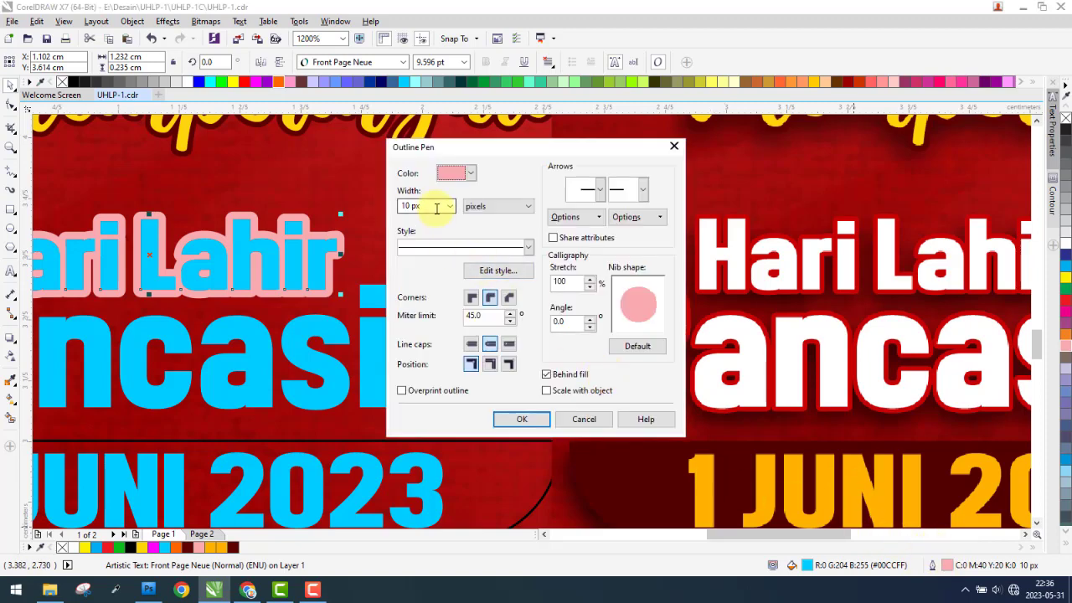
key(Return)
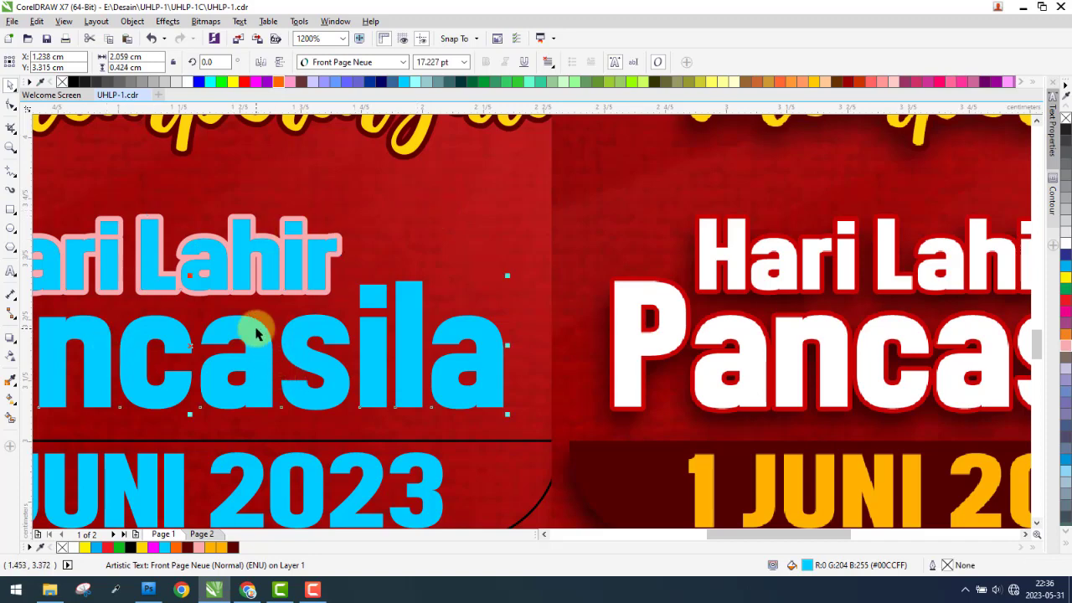
Copy Hari Lahir's outline onto Pancasila and turn both outlines red
key(ctrl+shift+a)
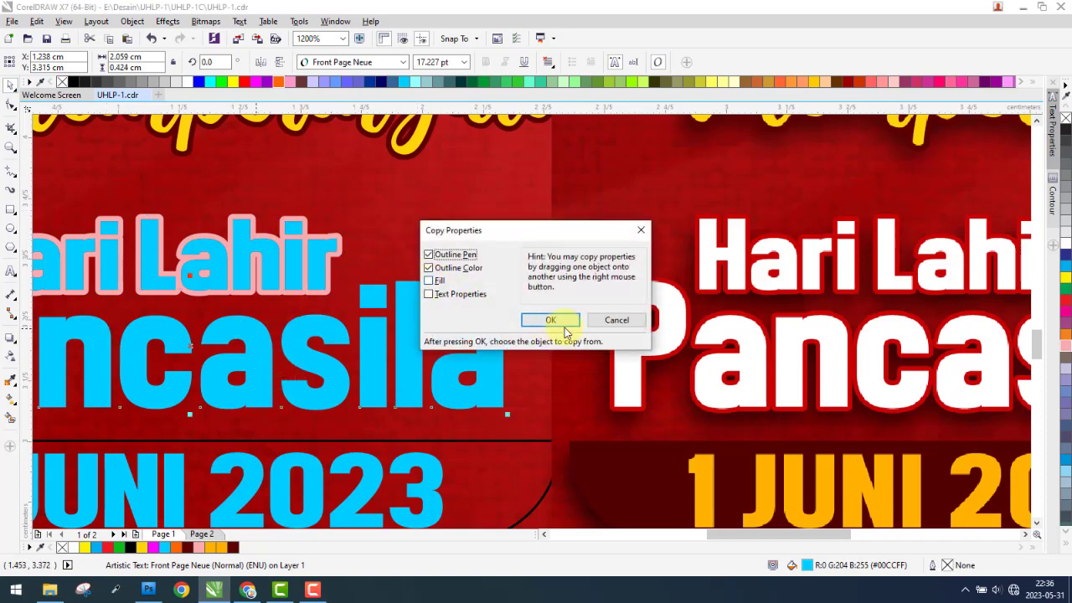
click(566, 332)
click(322, 266)
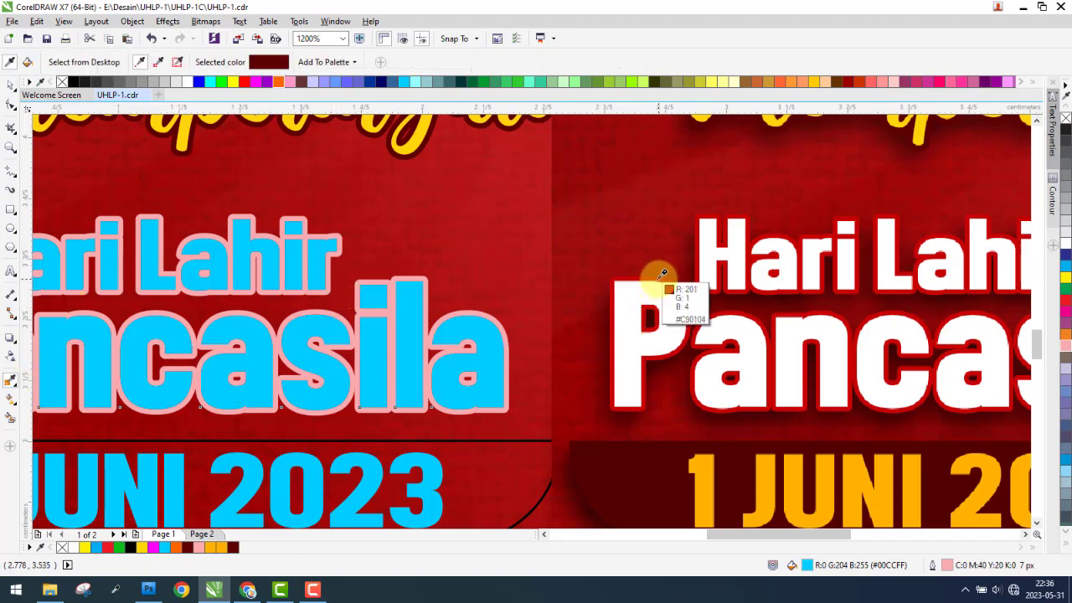
click(481, 315)
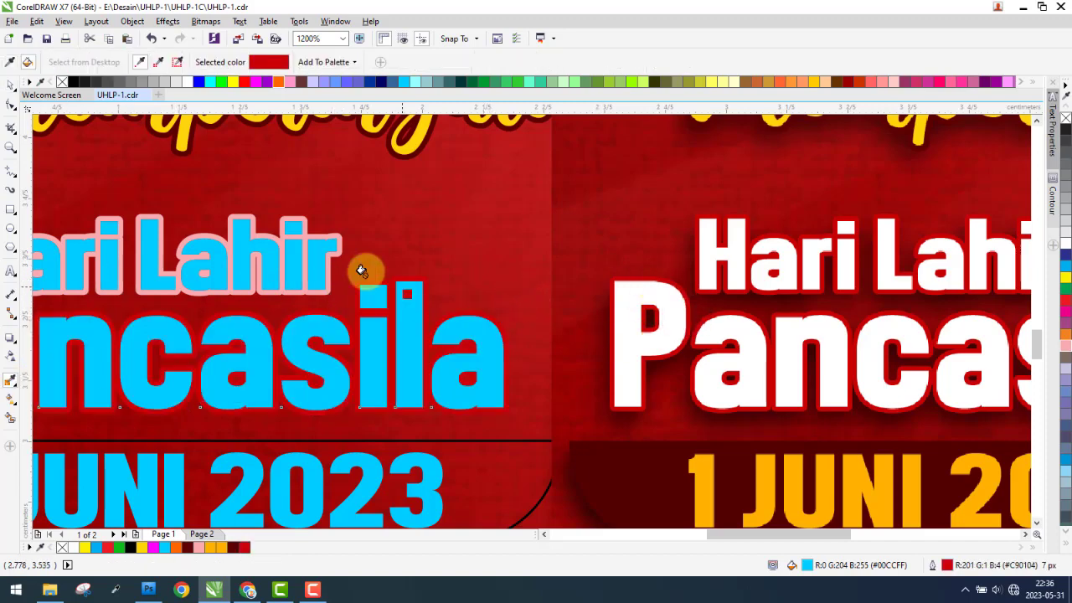
click(300, 226)
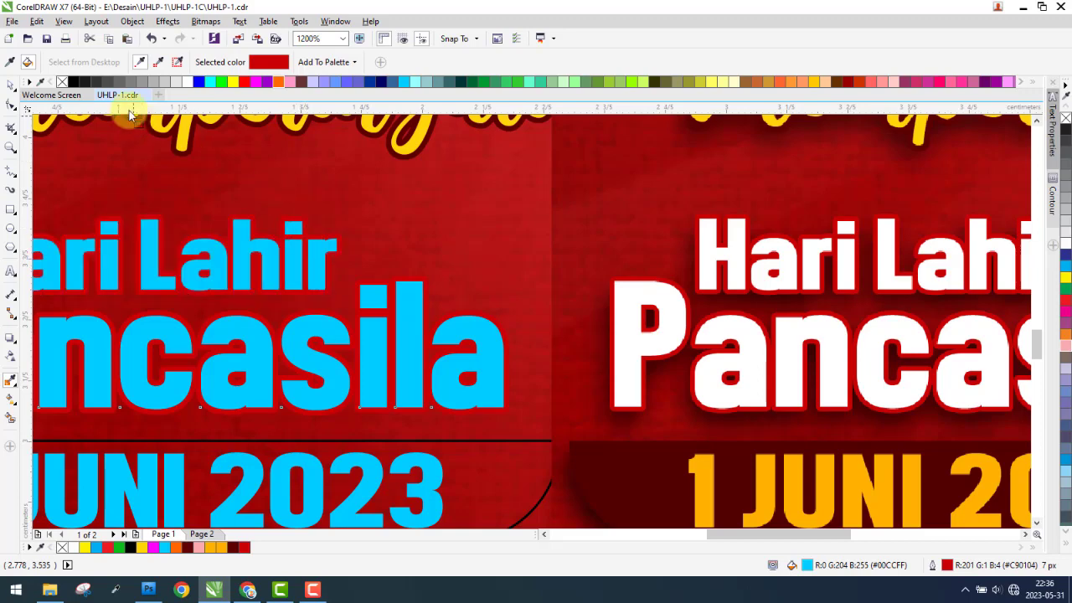
Fill both Hari Lahir and Pancasila texts white
click(10, 85)
shift+click(239, 262)
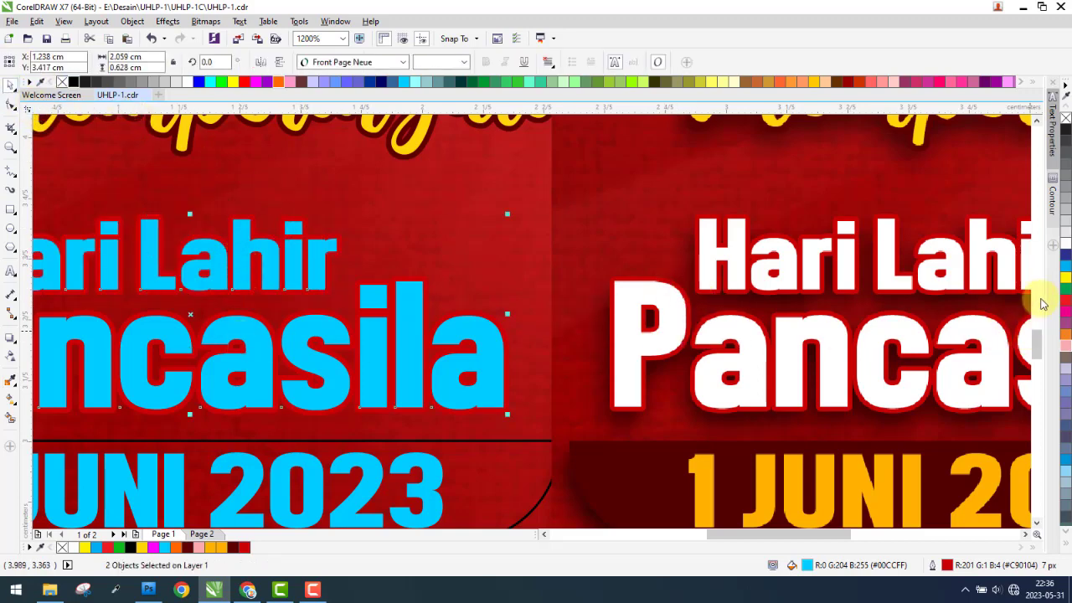
click(1065, 245)
Fill the left date bar with the right bar's dark maroon and remove its outline
scroll(545, 275, down, 5)
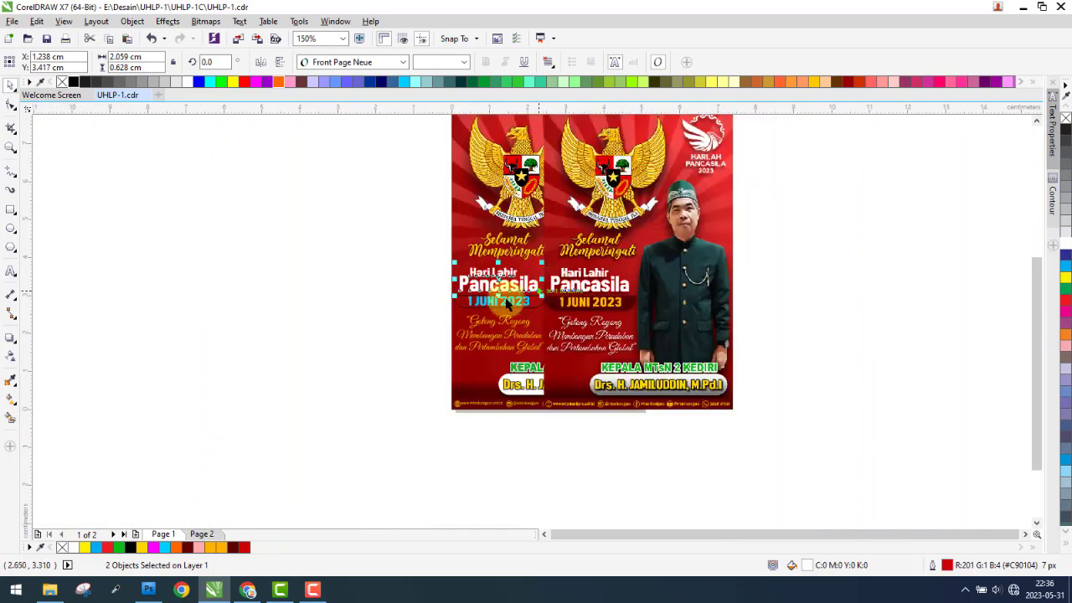
scroll(531, 286, up, 5)
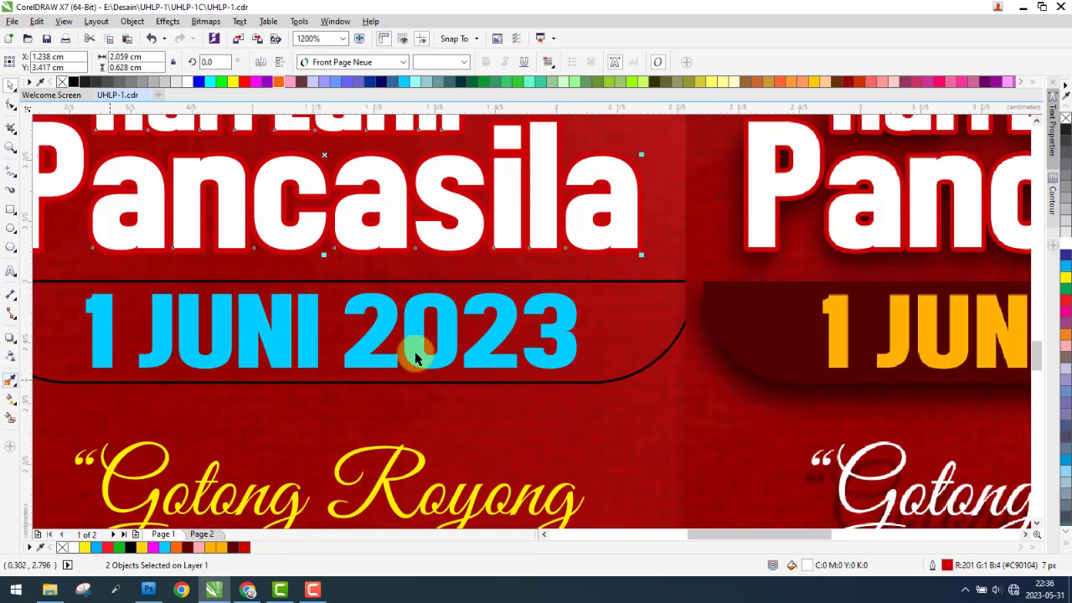
click(10, 380)
click(59, 377)
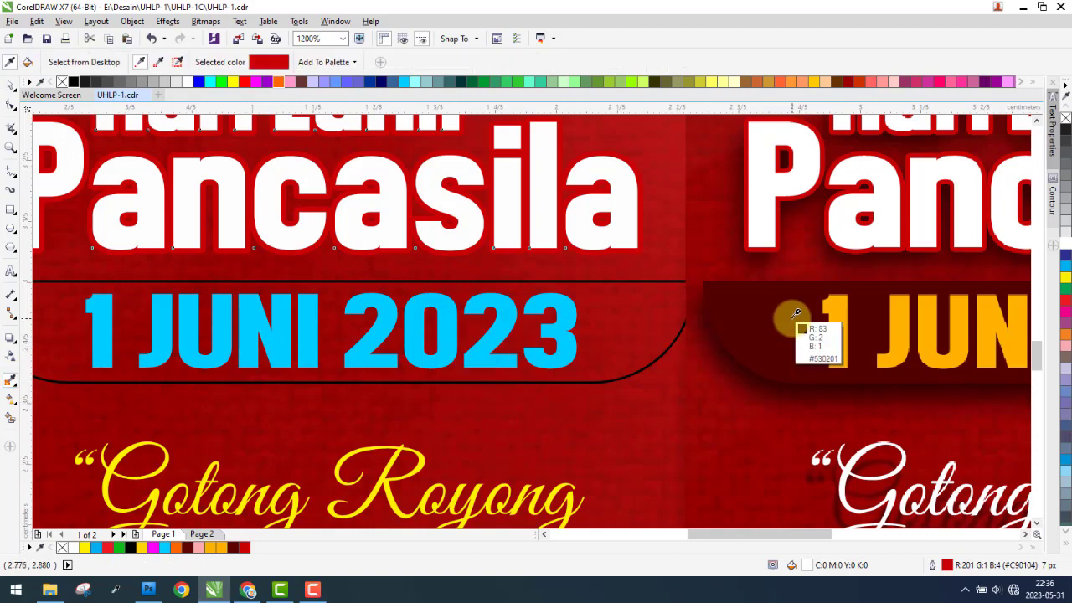
click(795, 314)
click(641, 321)
click(10, 84)
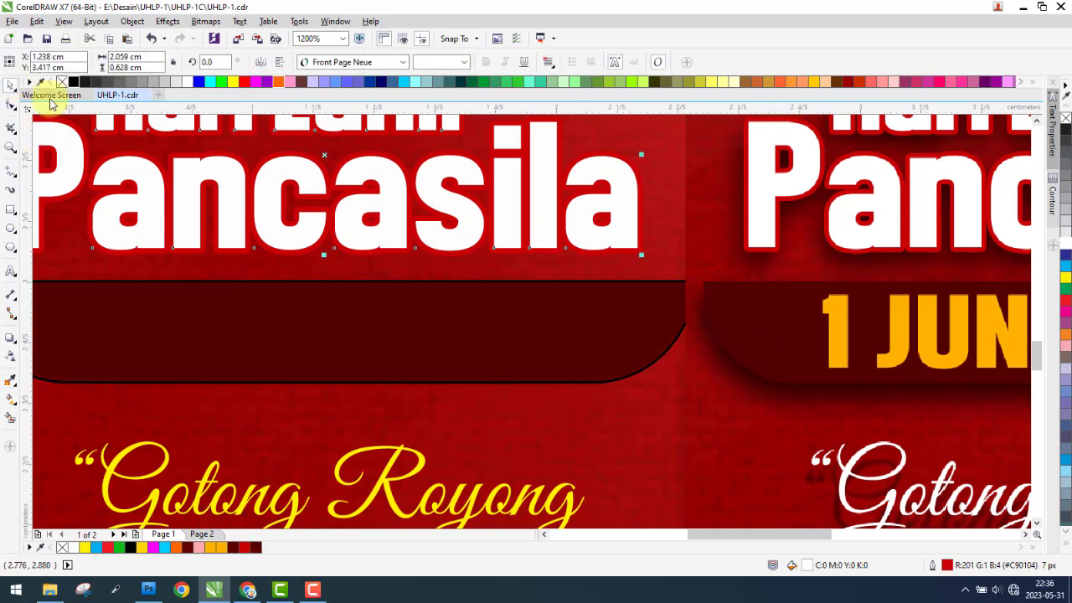
click(462, 314)
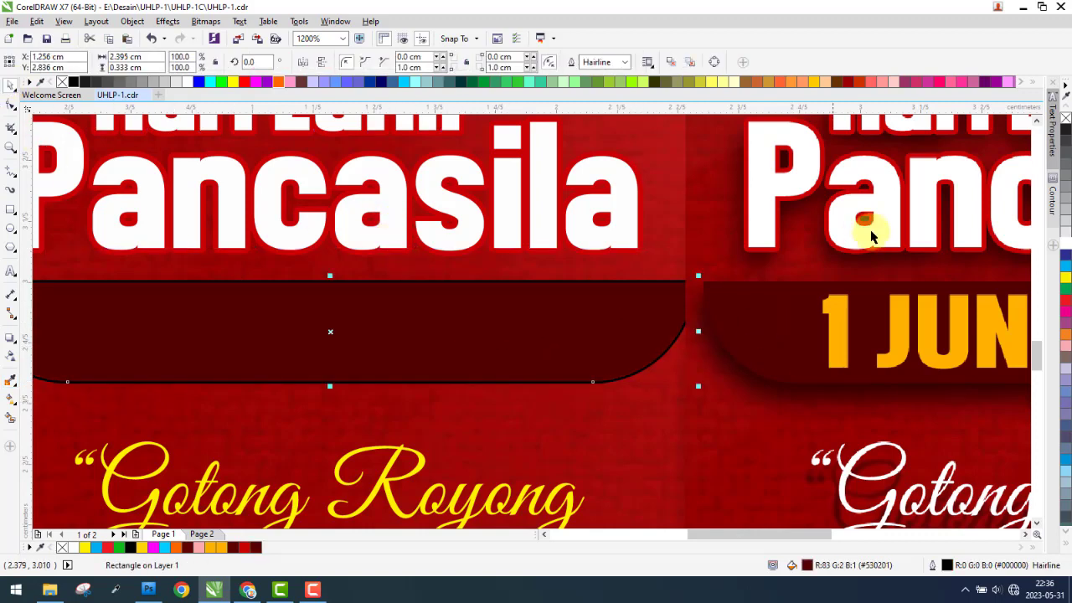
right_click(1066, 120)
scroll(689, 258, down, 1)
Bring the 1 JUNI 2023 text in front of the bar and recolour it orange (#FFB400)
drag(215, 252, 680, 357)
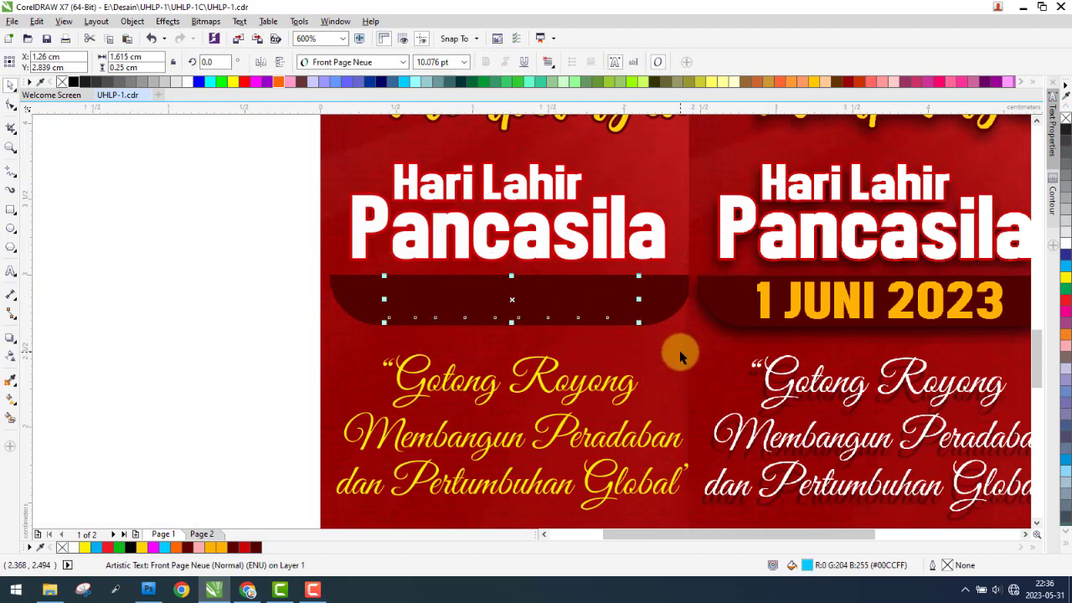
key(shift+Page_Up)
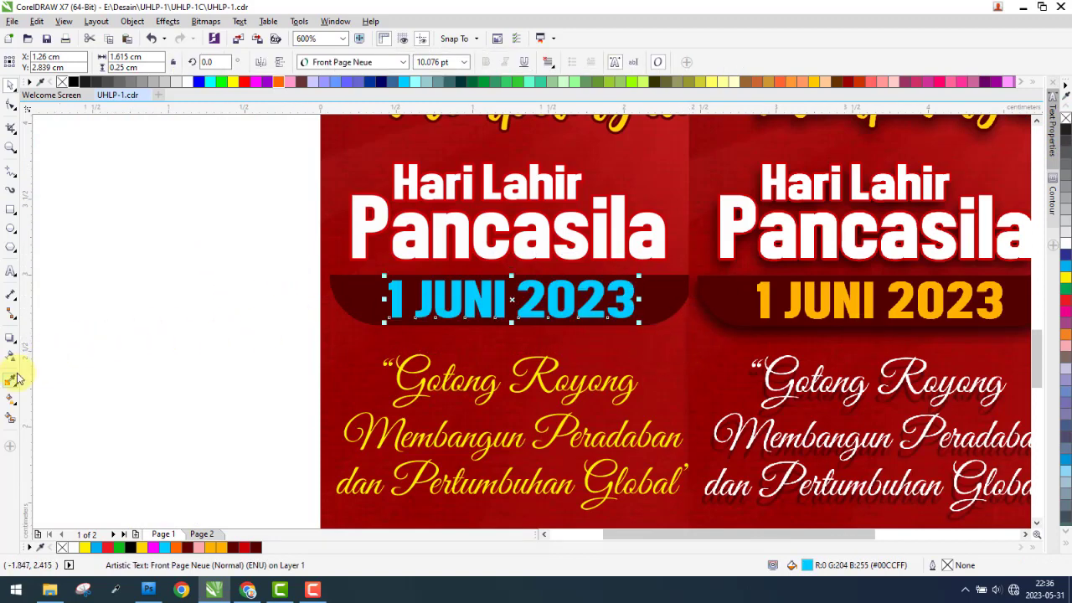
click(17, 378)
click(764, 304)
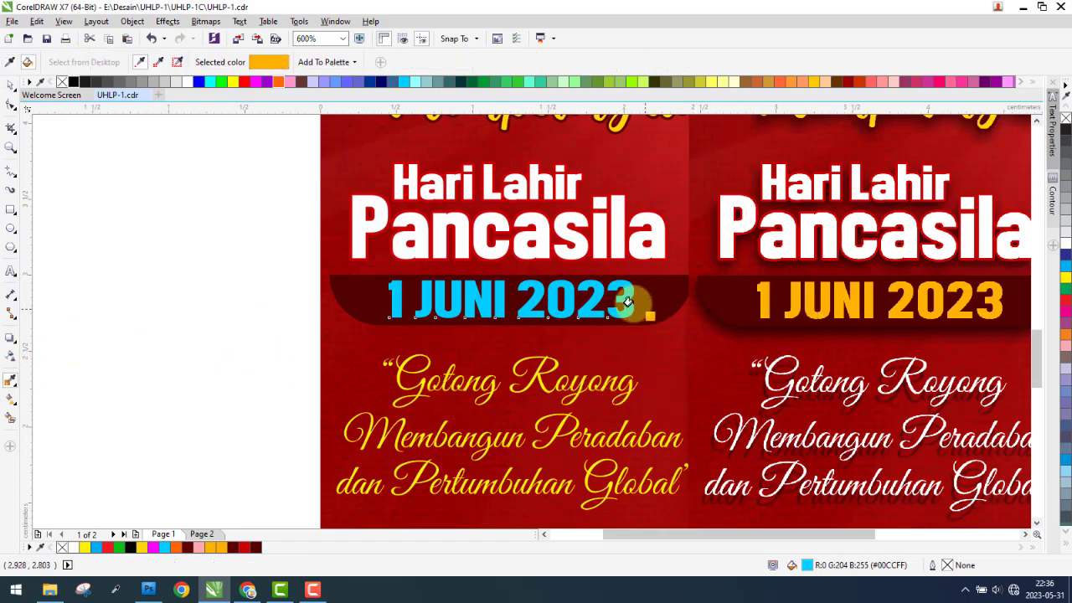
click(618, 296)
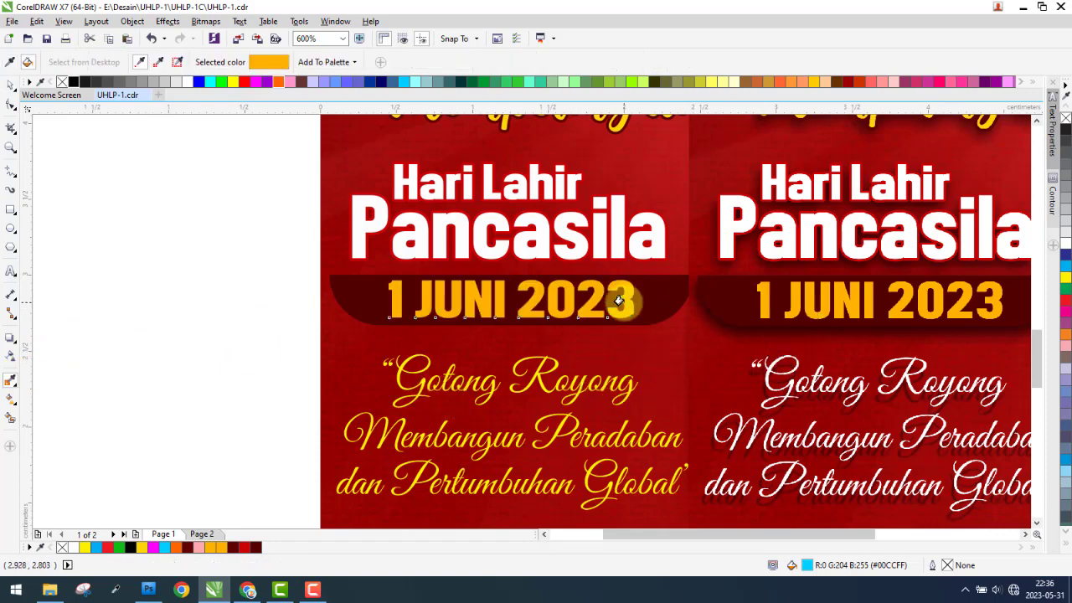
click(10, 83)
Select the left poster's Gotong Royong quote text
scroll(478, 326, down, 1)
scroll(498, 252, up, 1)
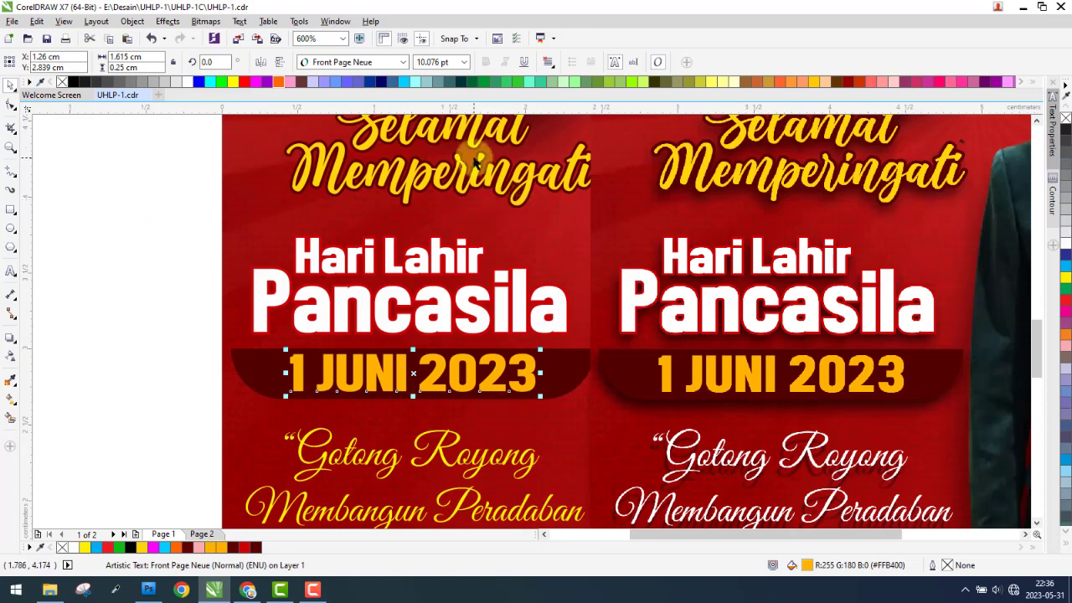
scroll(474, 161, down, 3)
scroll(481, 251, up, 2)
scroll(399, 220, up, 2)
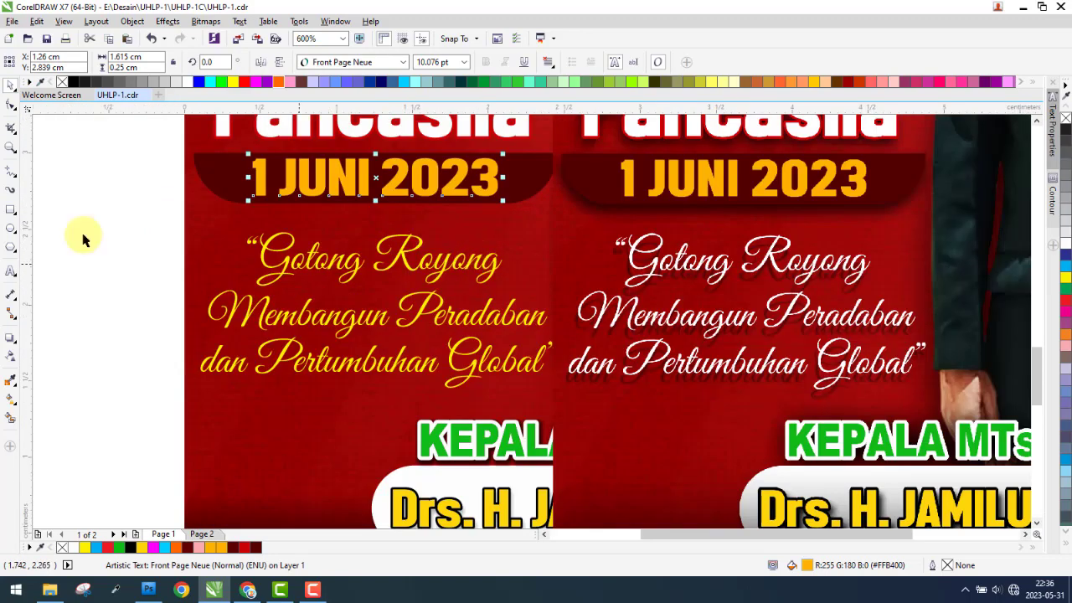
drag(122, 218, 636, 381)
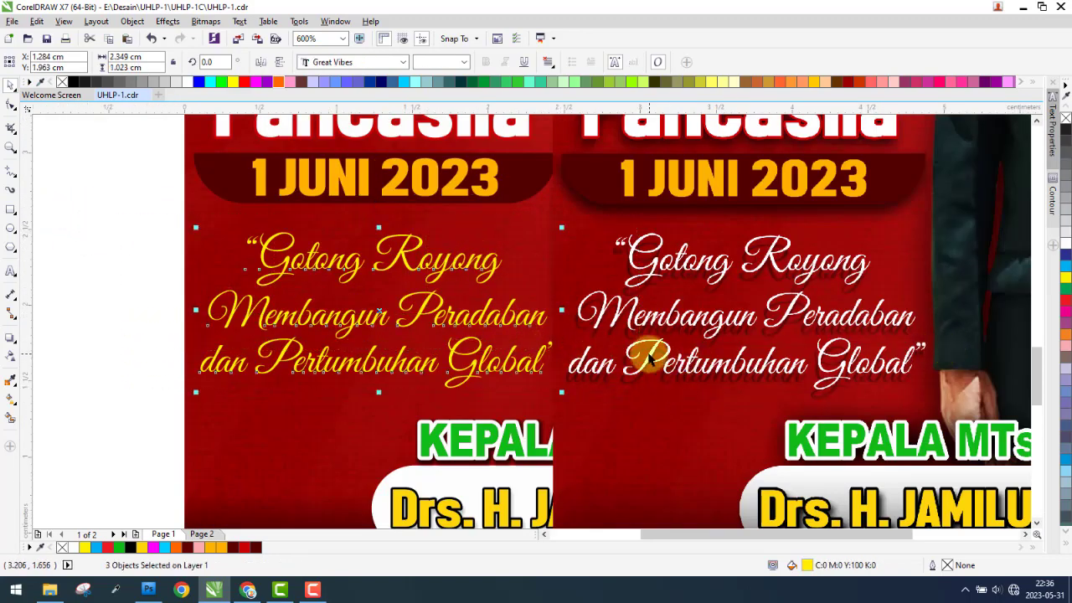
scroll(421, 253, down, 2)
scroll(419, 260, down, 1)
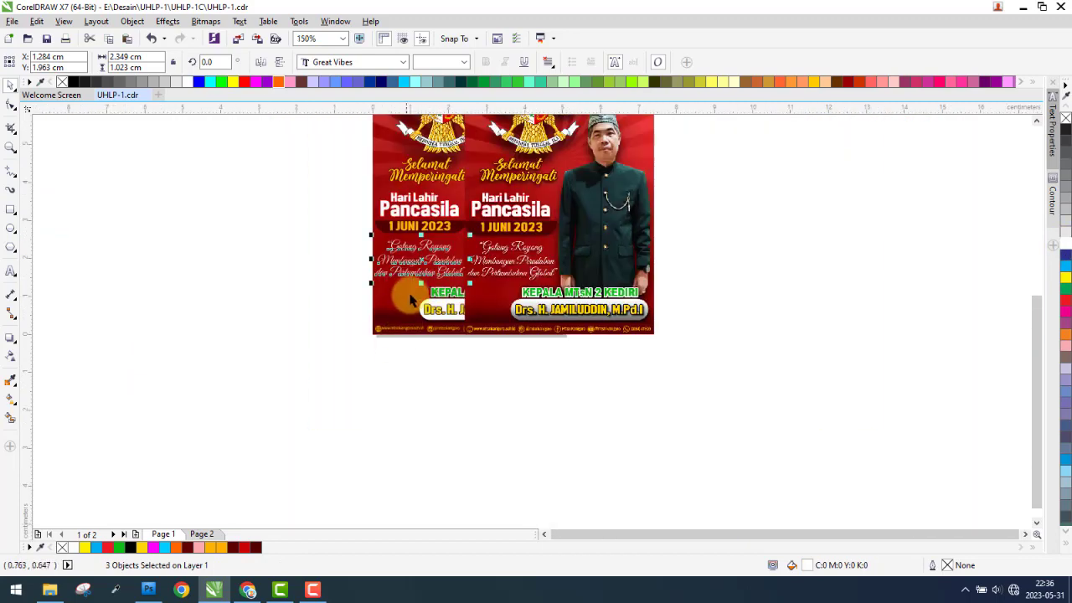
scroll(457, 199, up, 2)
scroll(452, 149, up, 1)
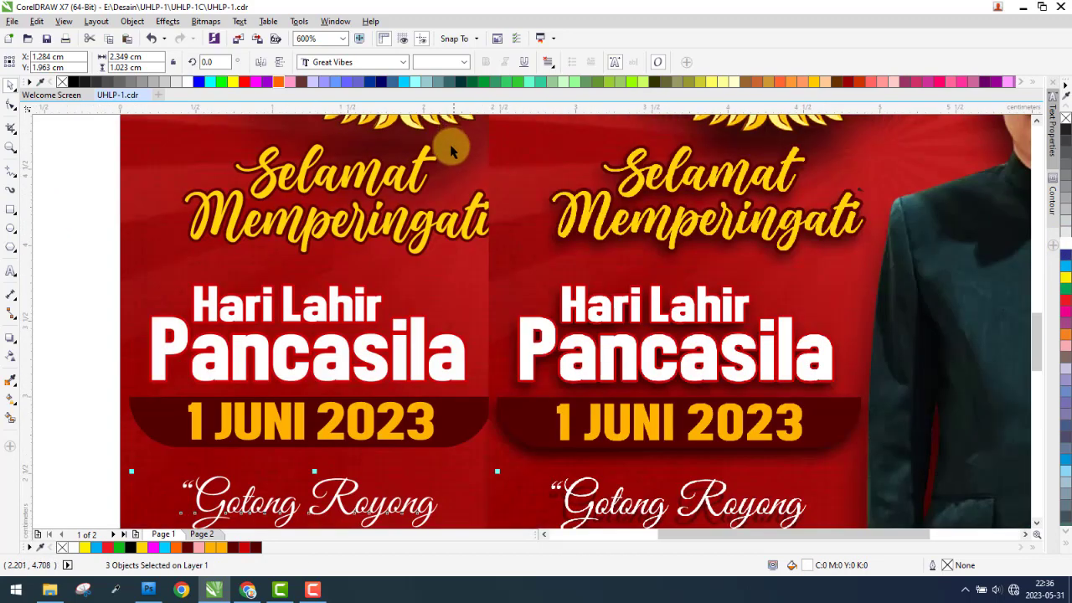
Add a drop shadow to 'Selamat', positioned just below the lettering
click(373, 186)
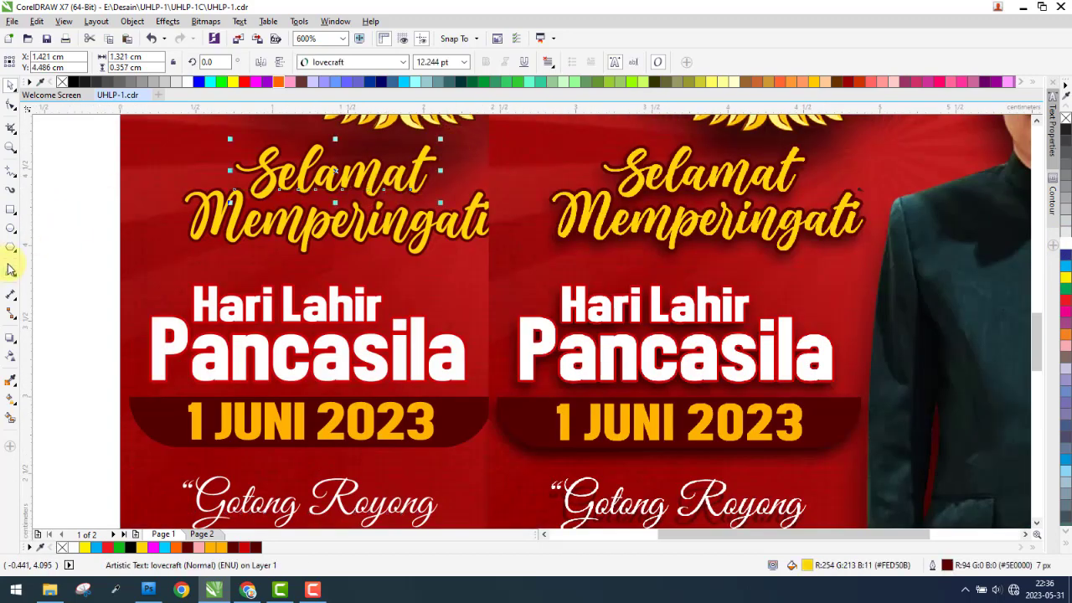
click(11, 337)
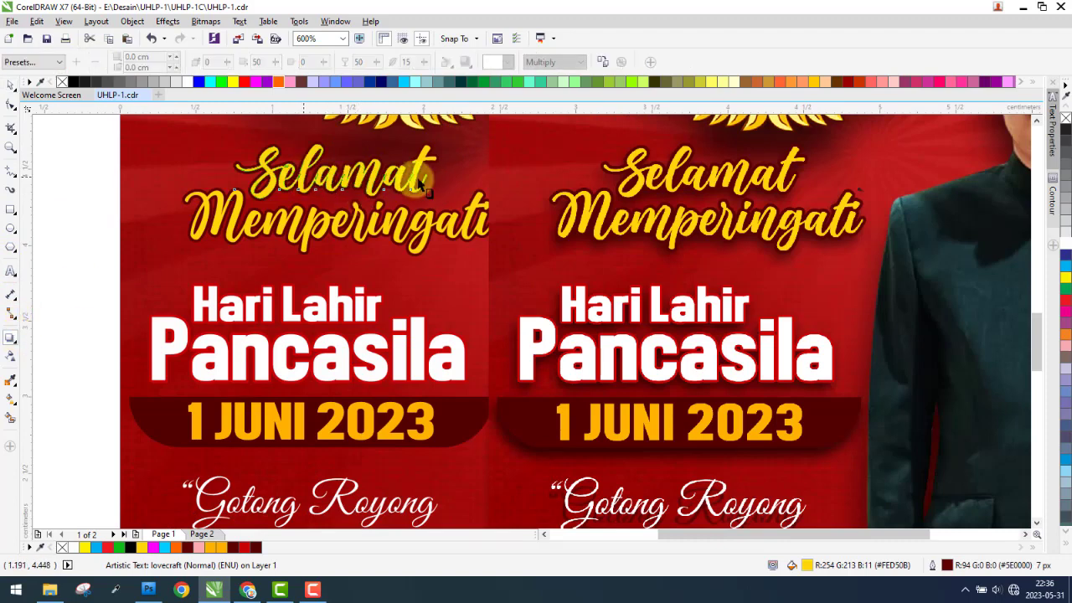
drag(335, 172, 439, 181)
click(374, 175)
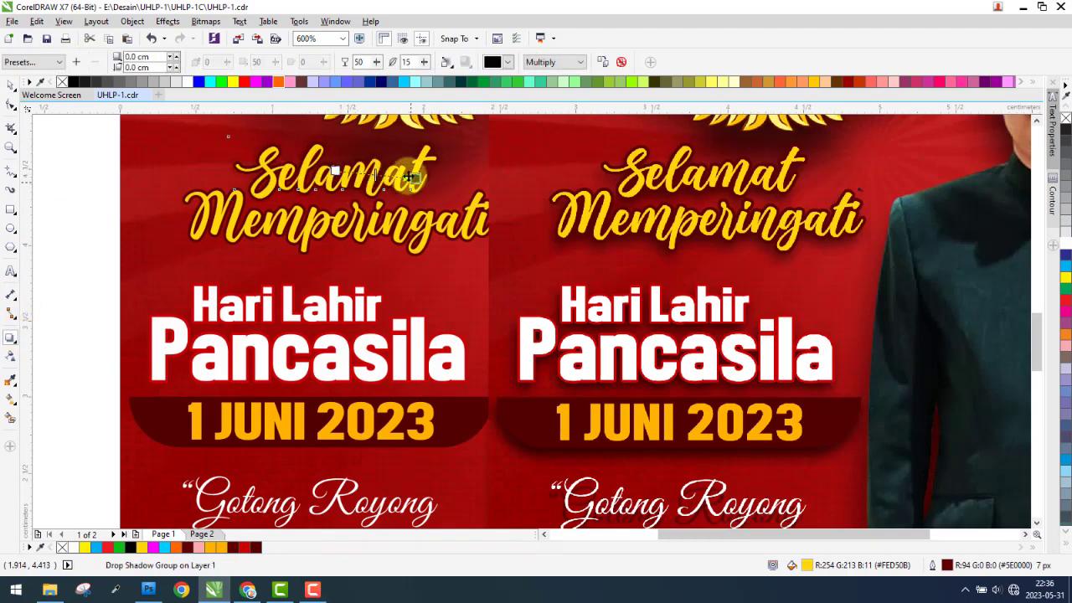
scroll(411, 176, up, 1)
click(574, 202)
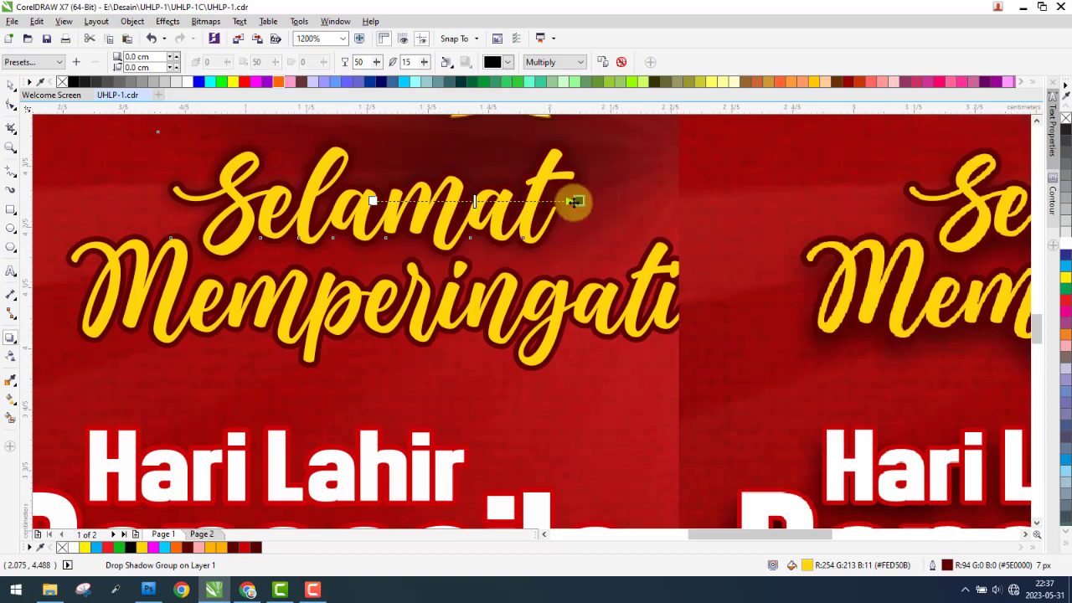
mouse_move(574, 218)
mouse_down()
mouse_move(361, 250)
mouse_move(345, 271)
mouse_up()
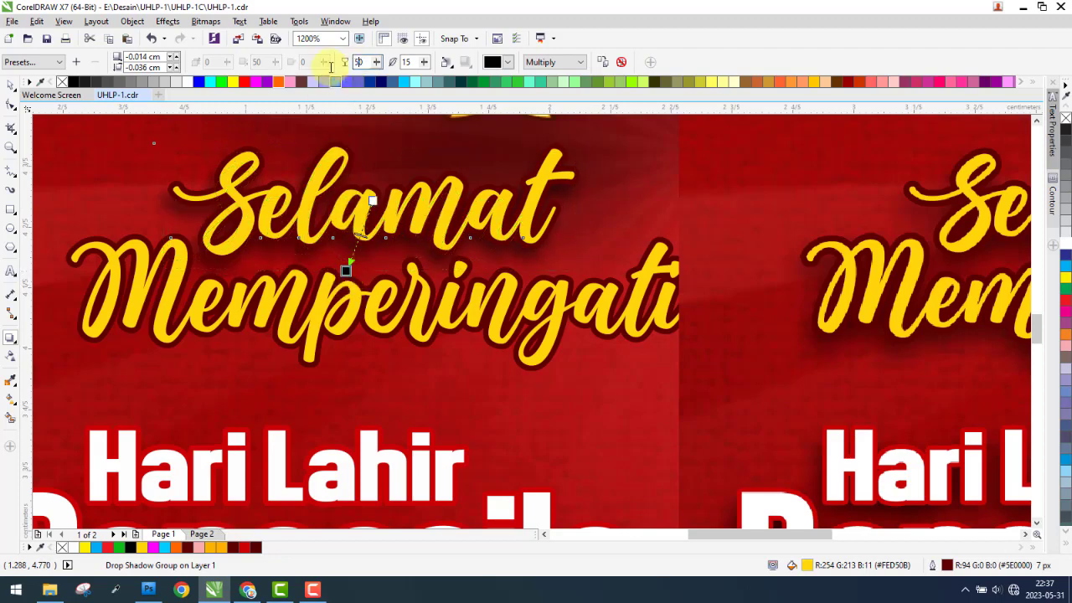
Copy the Selamat shadow properties onto 'Memperingati'
click(417, 318)
click(604, 66)
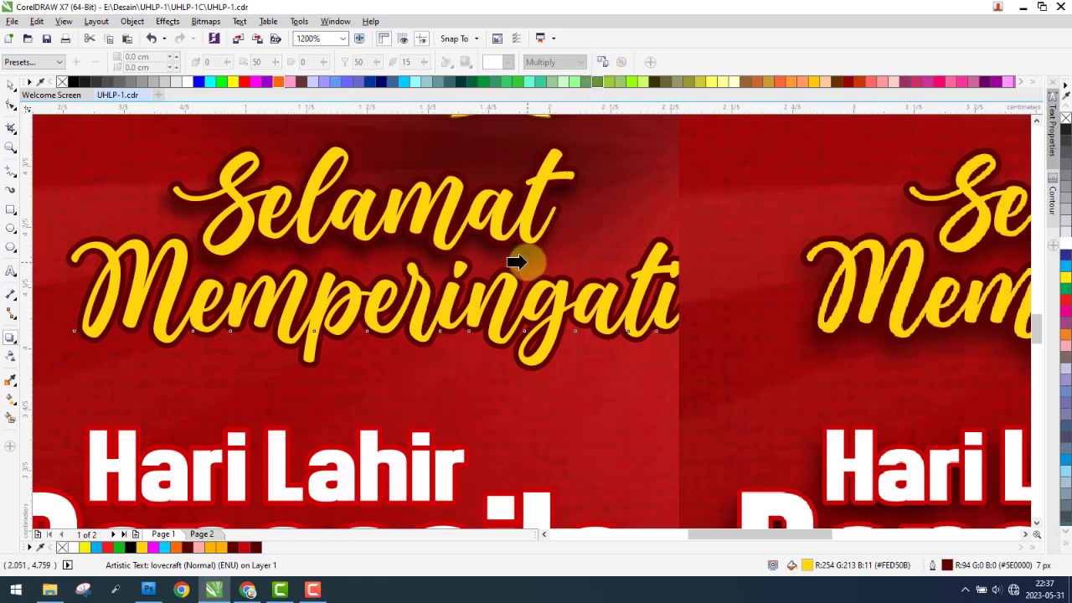
click(516, 262)
scroll(368, 235, down, 2)
scroll(352, 318, down, 2)
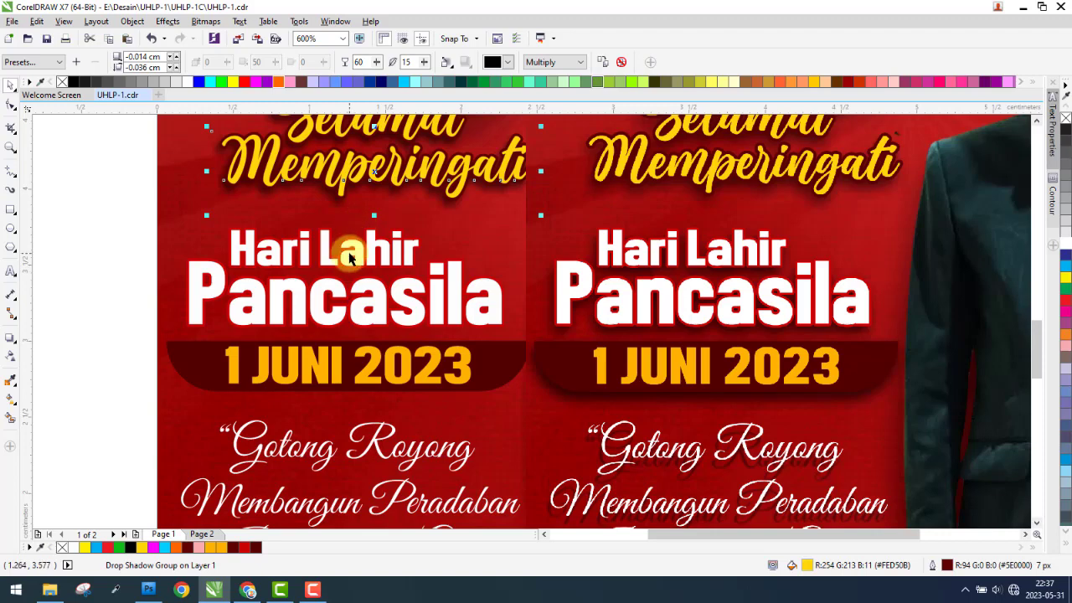
Copy the Hari Lahir drop shadow onto the 'Pancasila' title
click(347, 246)
click(11, 339)
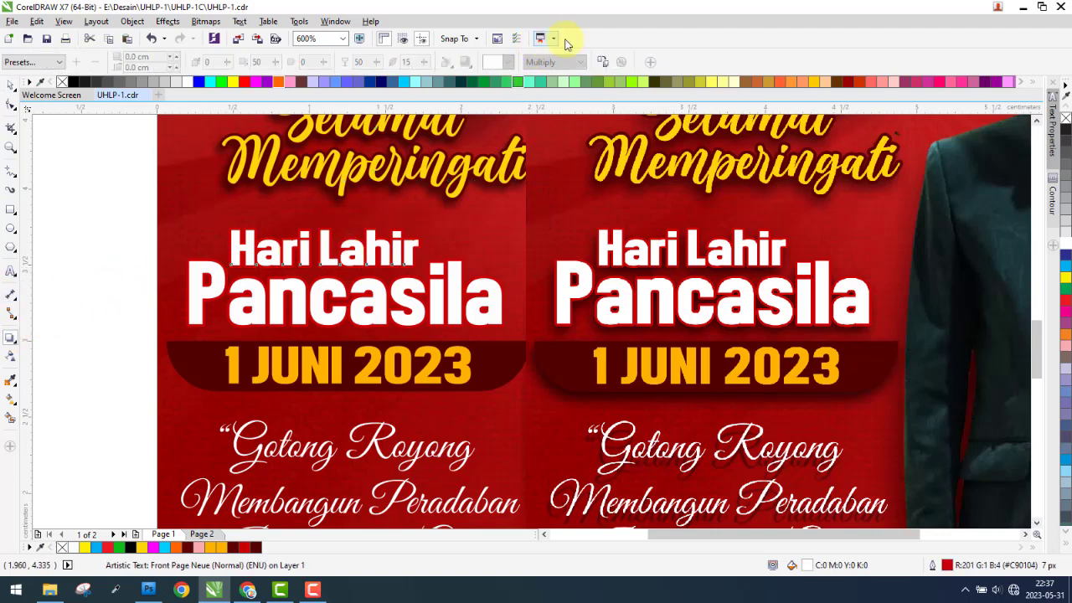
click(455, 206)
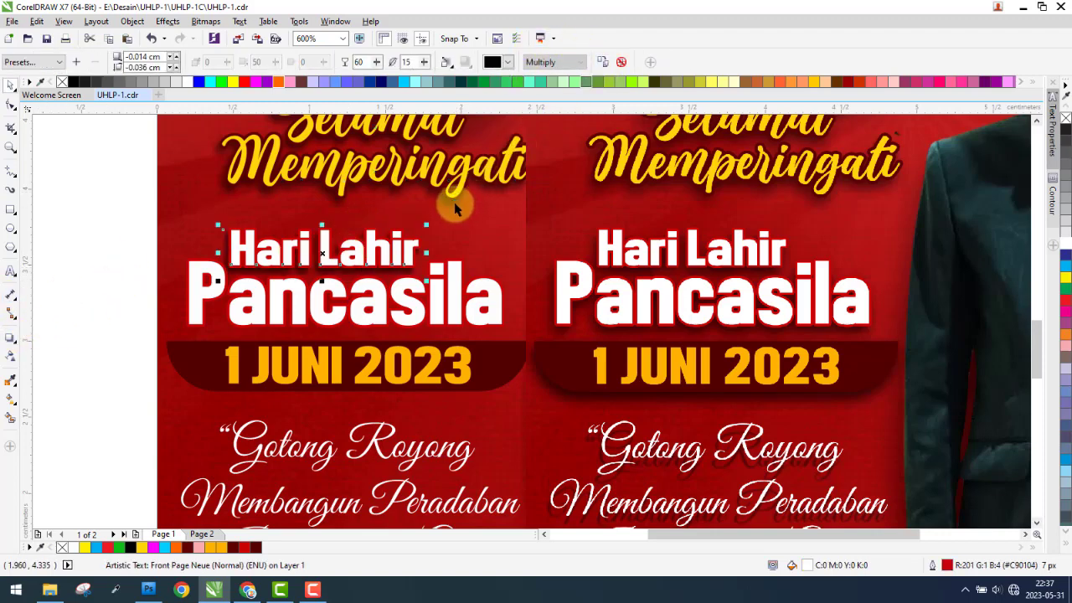
click(354, 307)
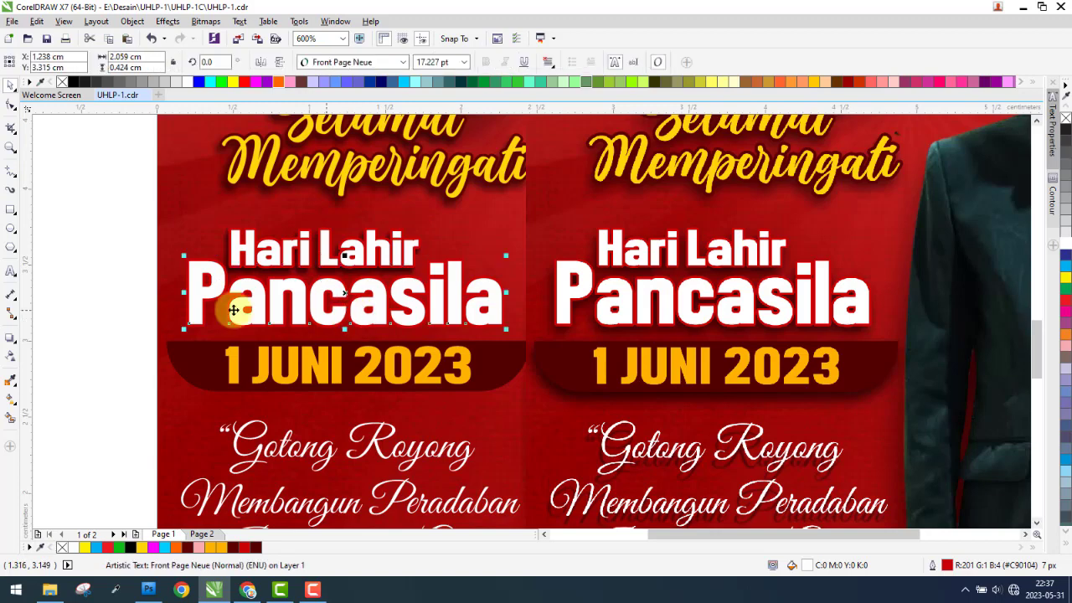
click(10, 338)
click(603, 62)
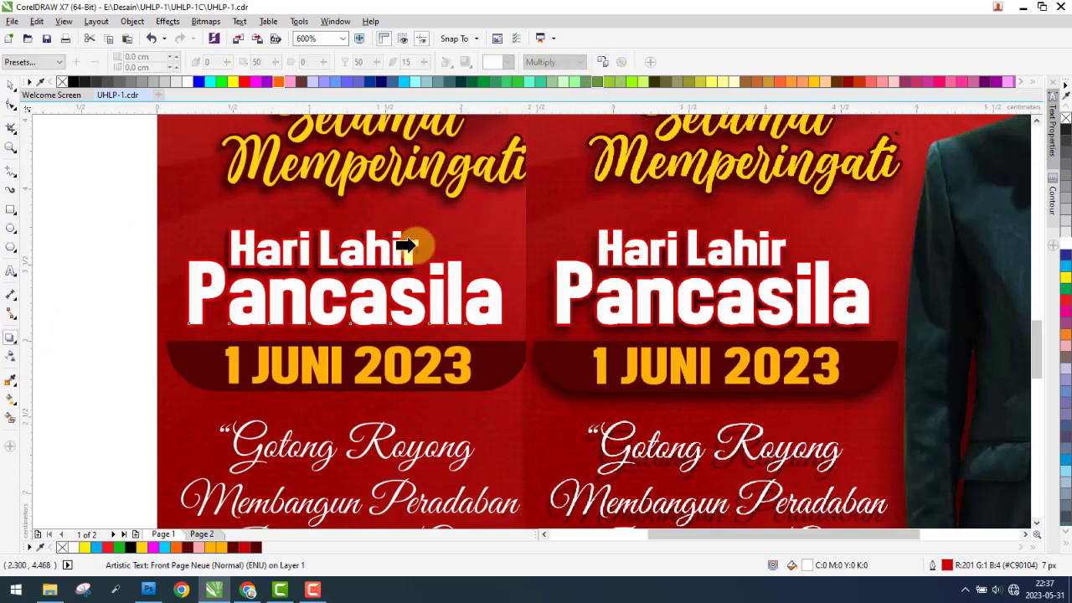
click(445, 207)
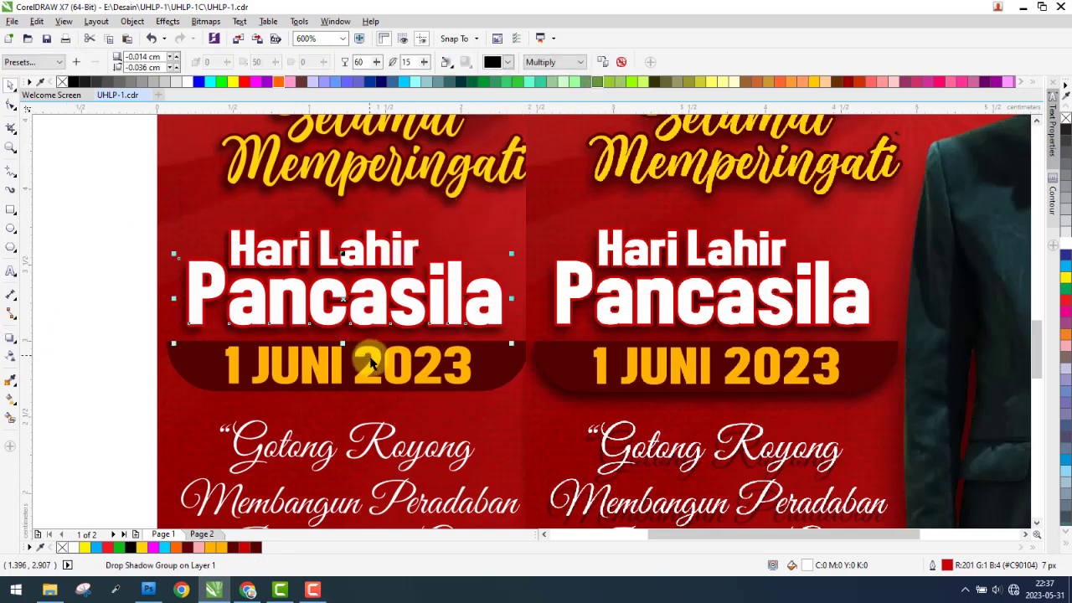
Add a drop shadow to the dark band behind the date
click(513, 371)
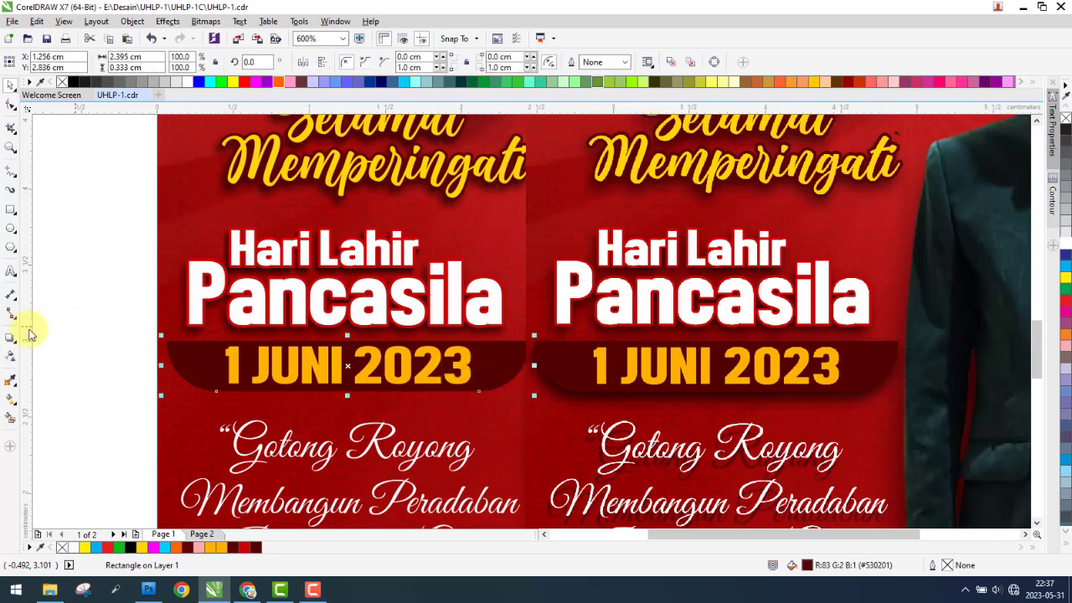
click(115, 279)
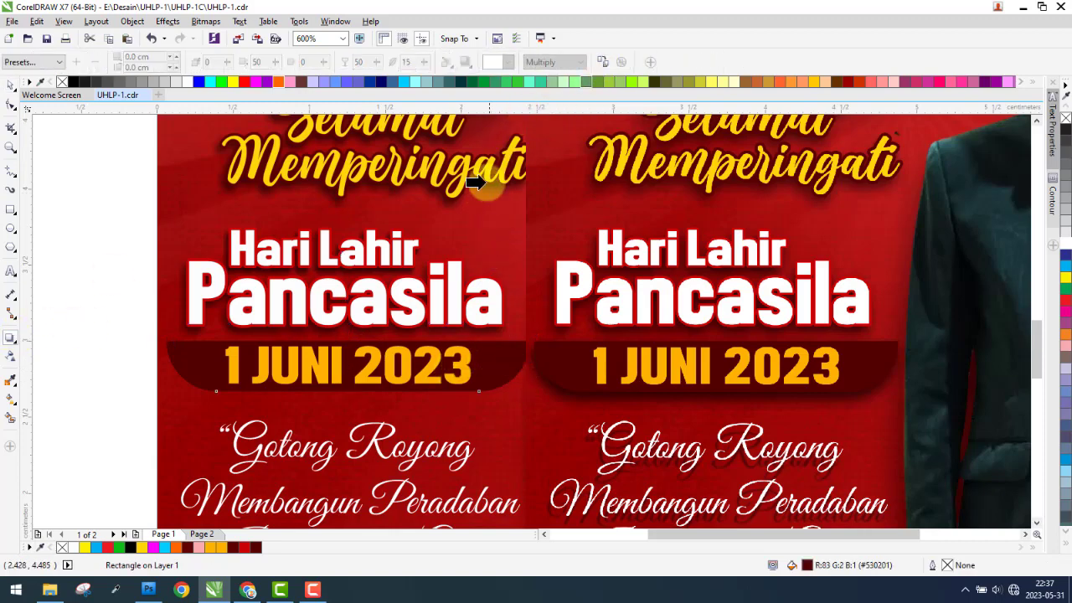
drag(475, 192, 472, 192)
key(F3)
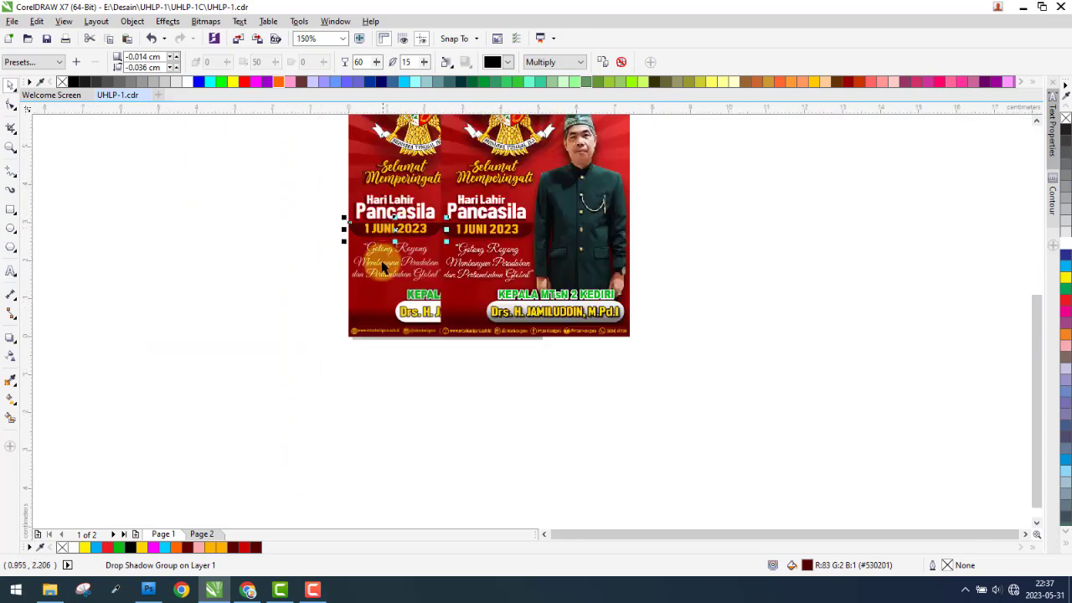
scroll(392, 263, up, 2)
key(space)
Give the Gotong Royong quote a drop shadow with feathering 3 and opacity 30
click(436, 228)
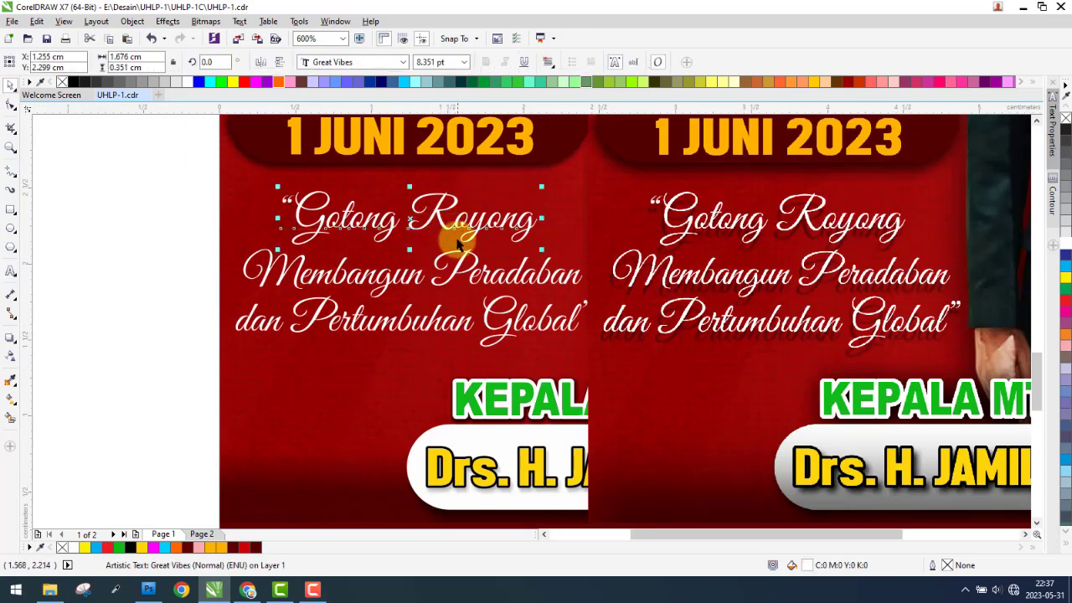
click(13, 343)
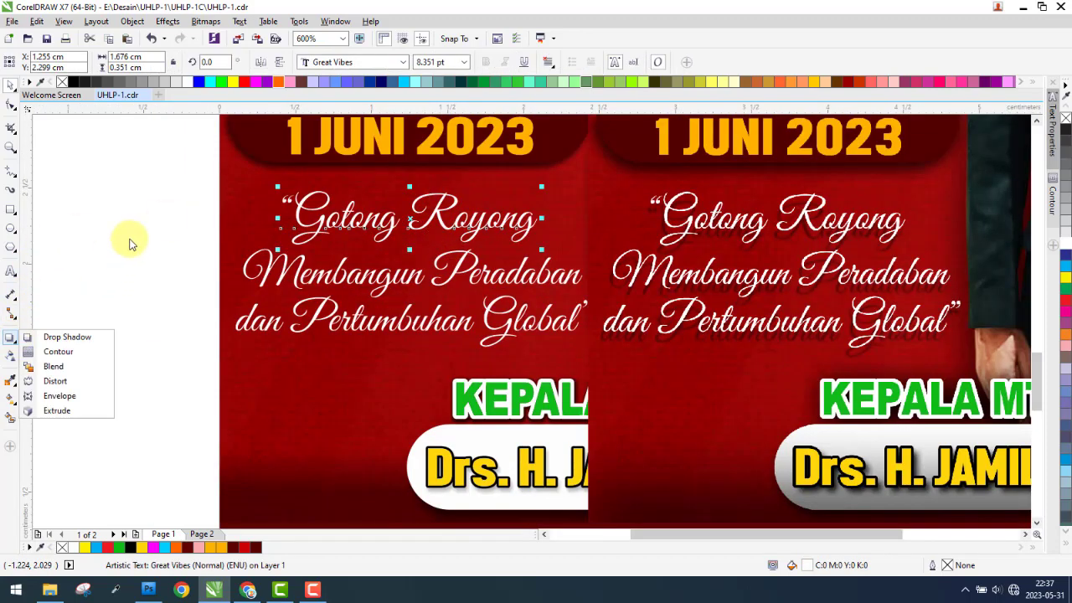
click(67, 339)
drag(410, 219, 372, 258)
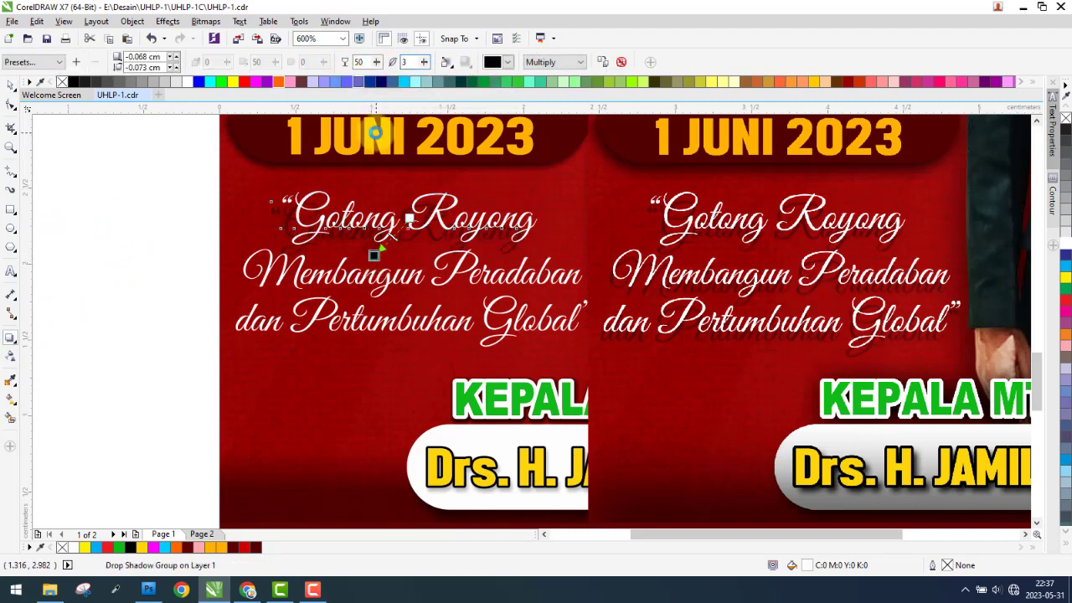
click(418, 181)
text(30)
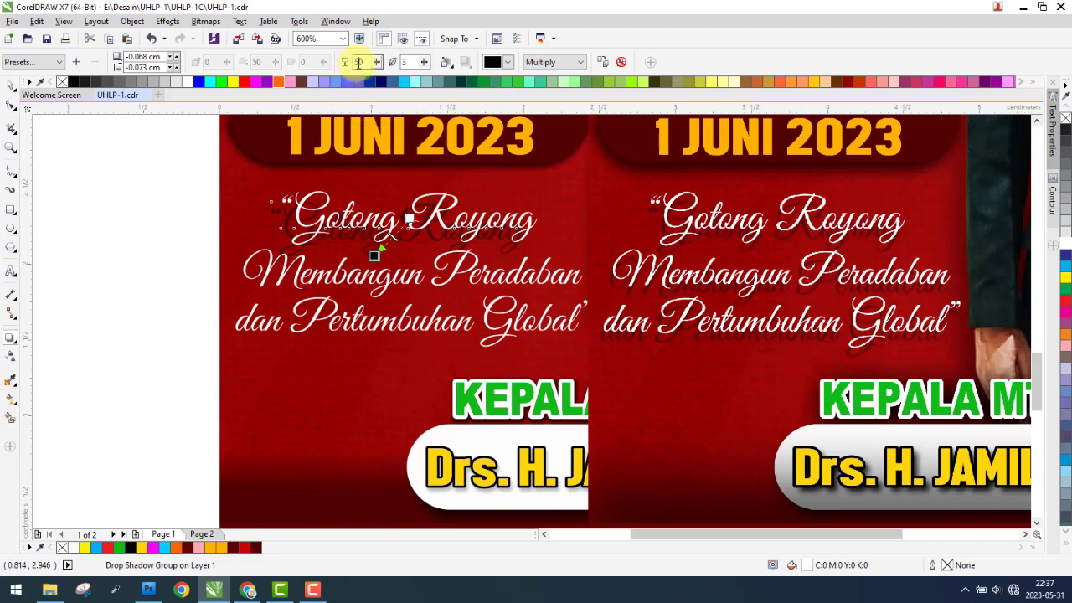
click(422, 132)
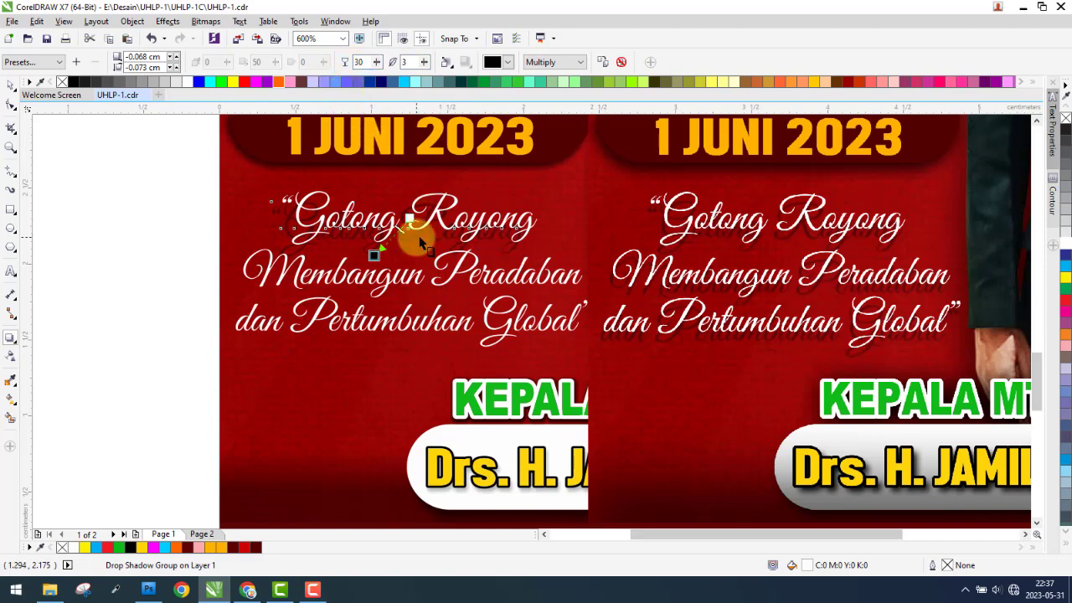
scroll(423, 240, up, 2)
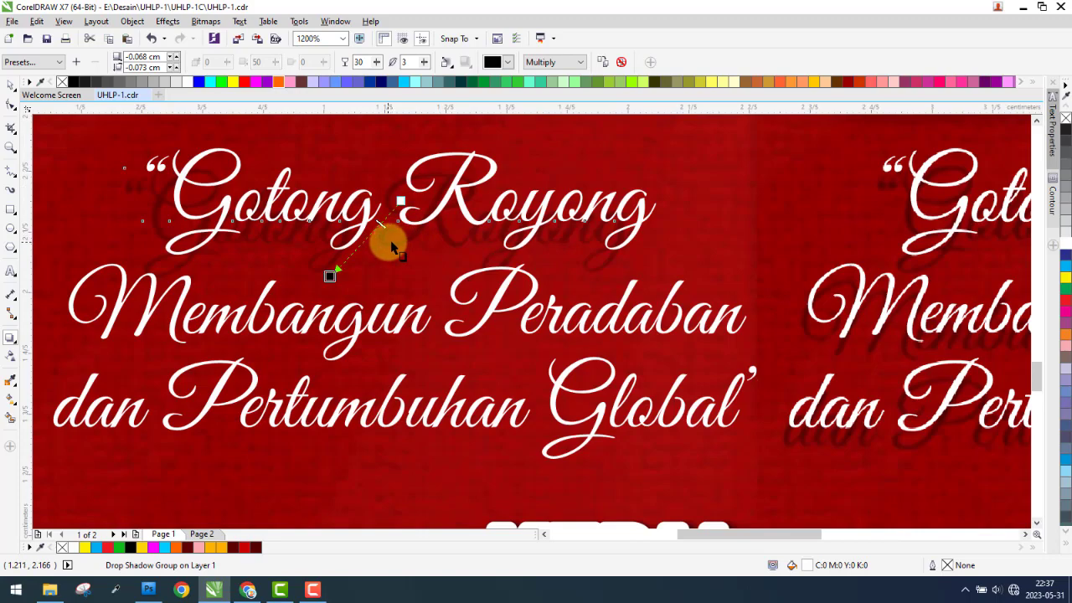
scroll(333, 263, up, 2)
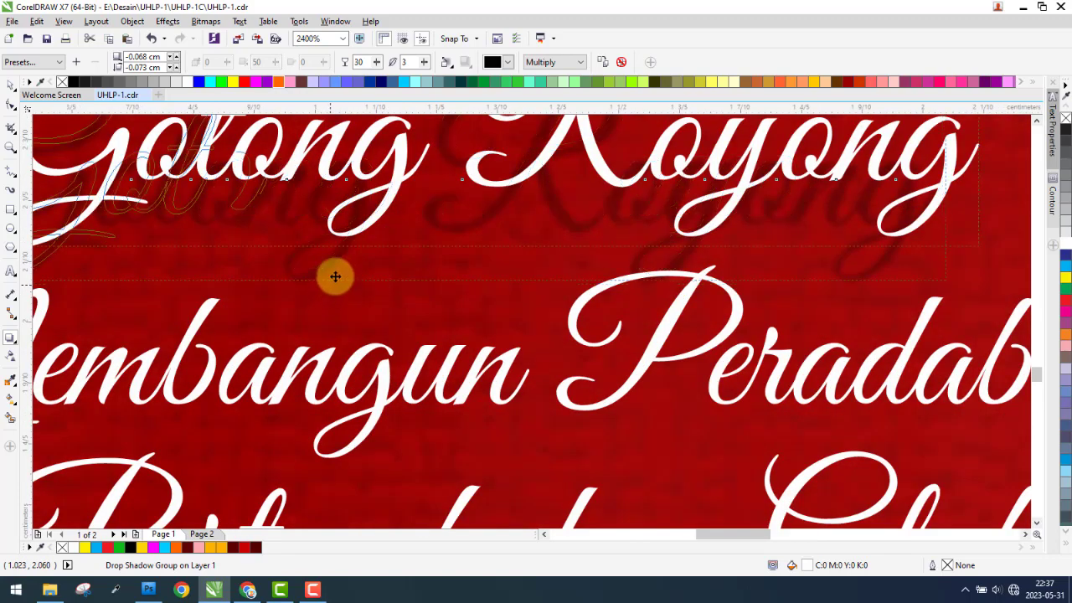
scroll(452, 285, down, 2)
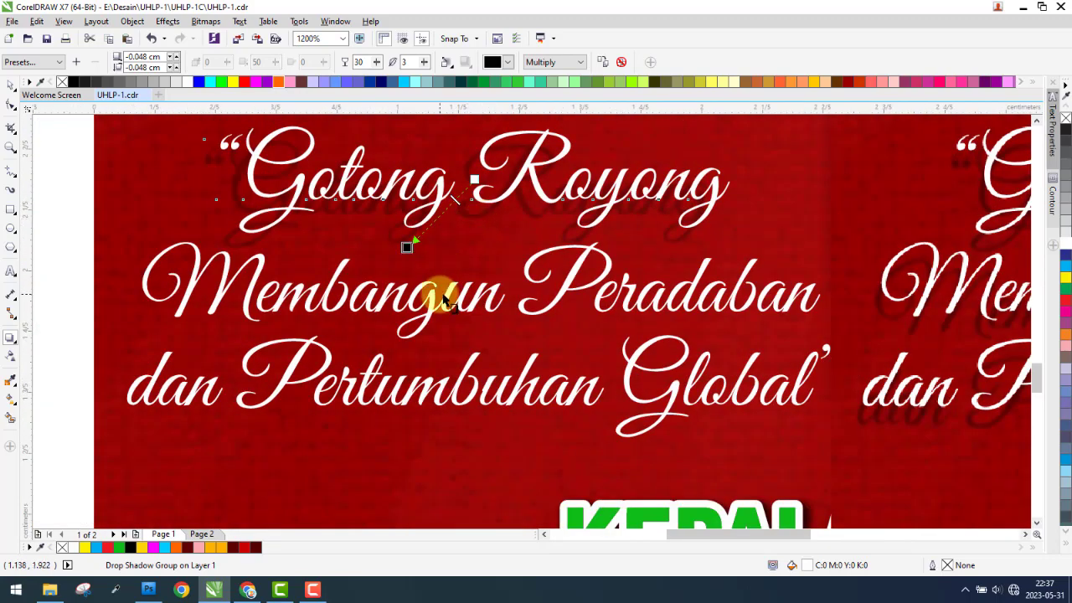
Check the slogan shadow and select the 'dan Pertumbuhan Global' line with the Drop Shadow tool
click(446, 302)
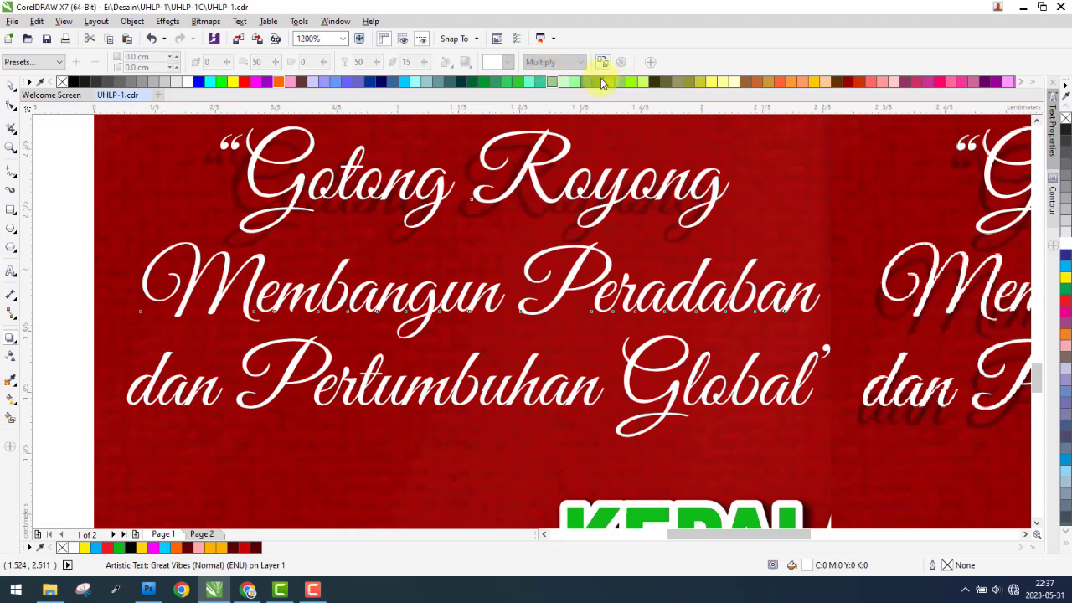
click(536, 210)
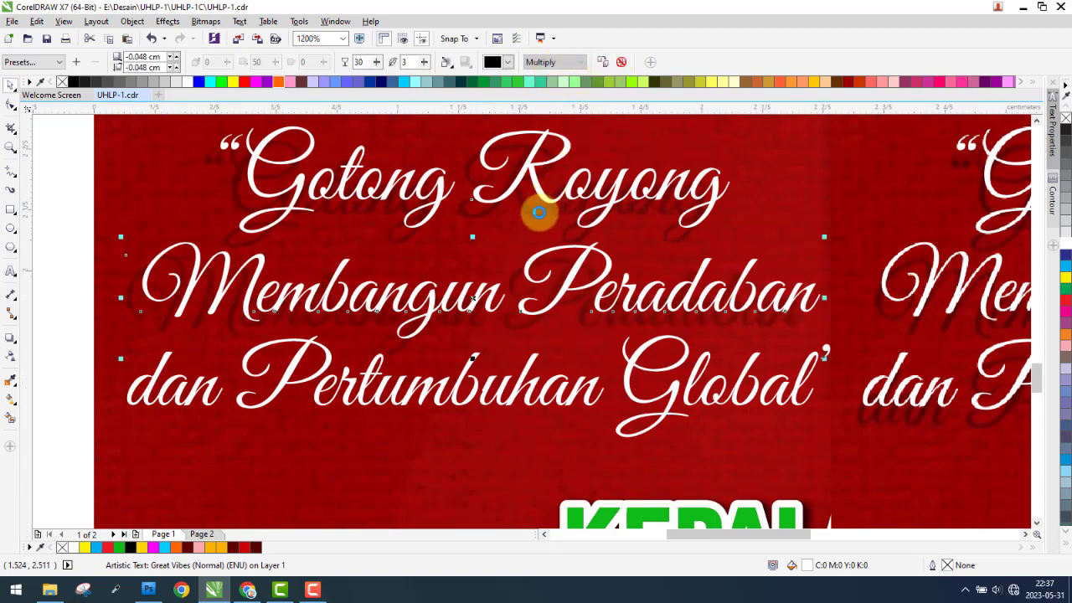
click(442, 382)
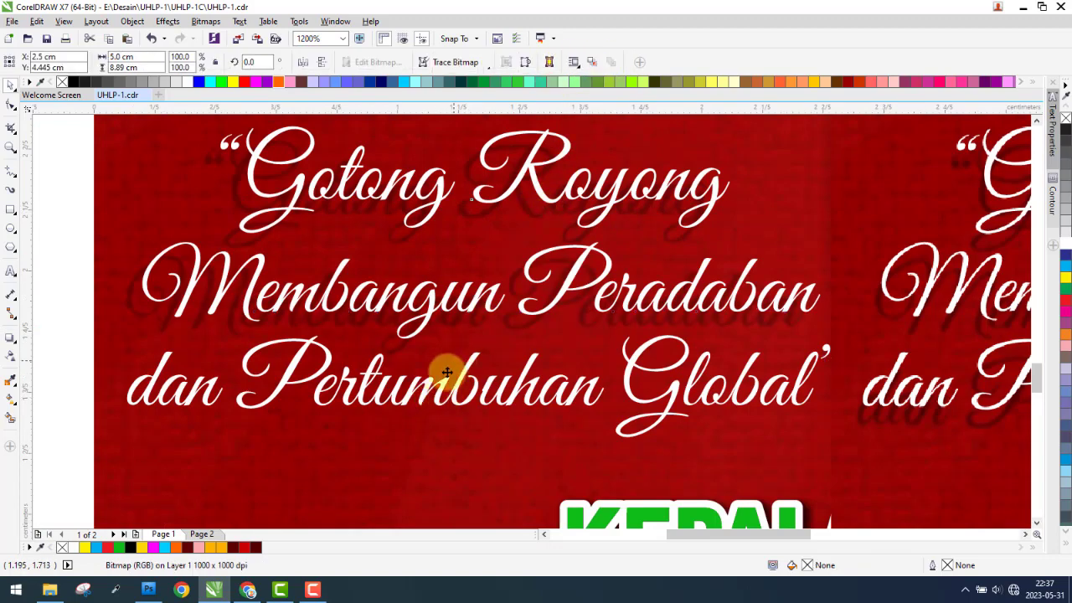
click(10, 339)
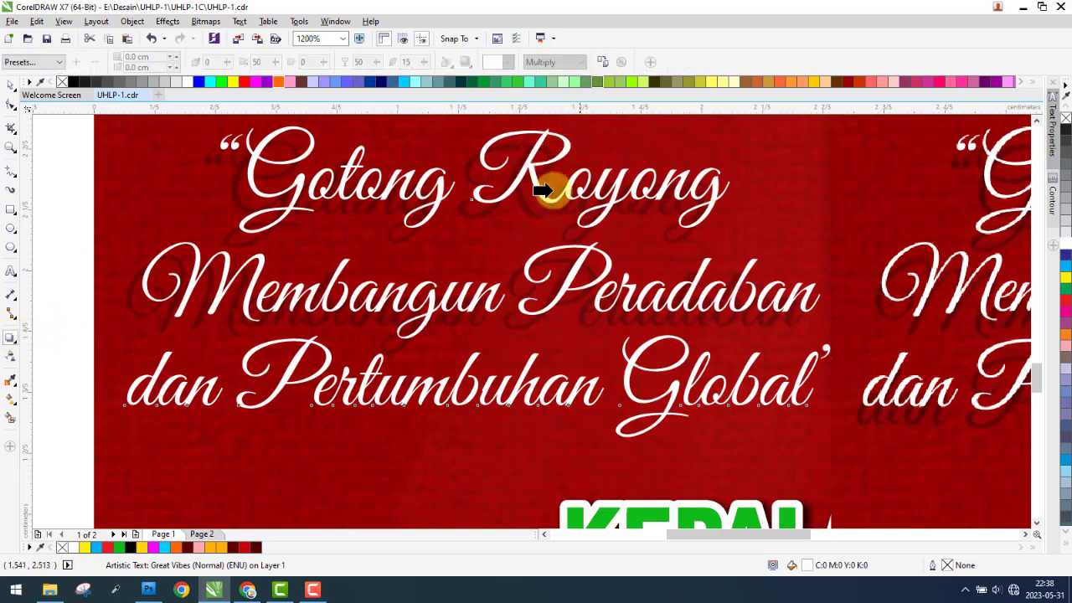
scroll(303, 329, down, 3)
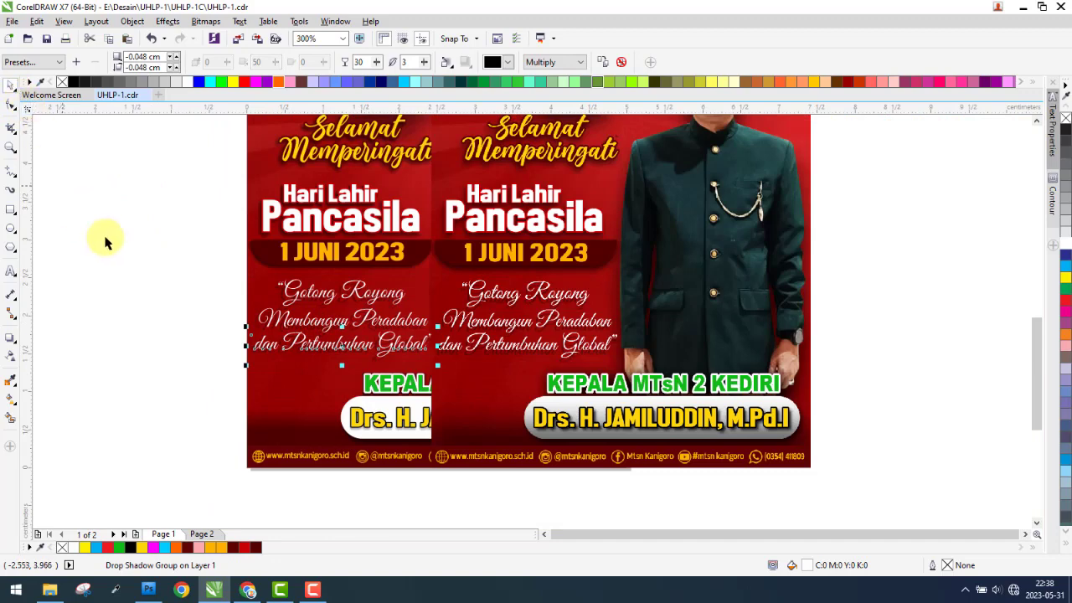
Move the right poster next to the left poster
scroll(244, 318, down, 2)
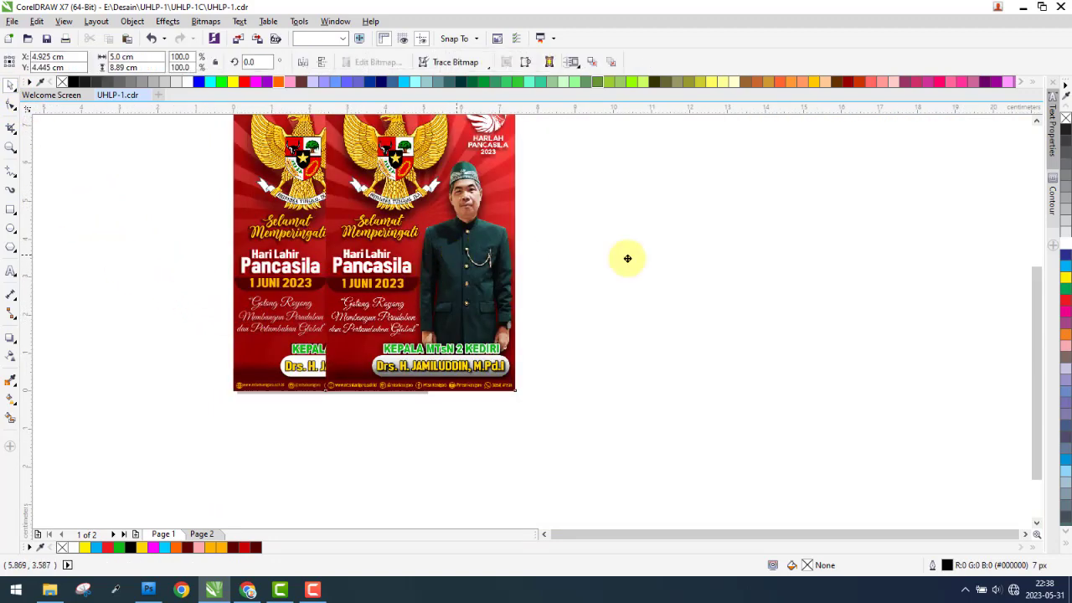
drag(627, 258, 694, 259)
scroll(568, 277, down, 2)
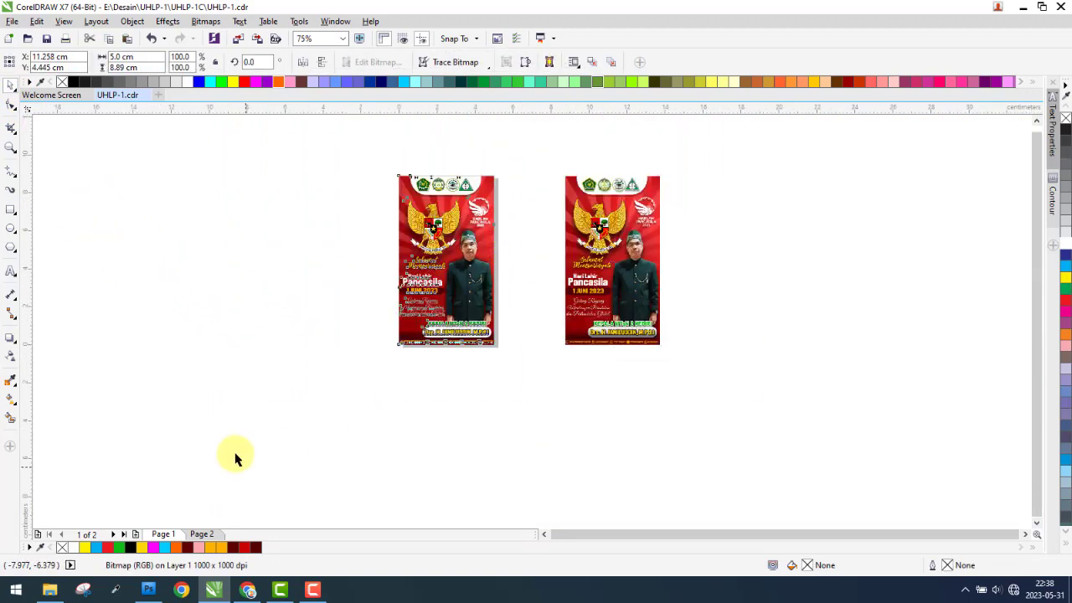
key(ctrl+a)
click(552, 198)
scroll(469, 190, up, 2)
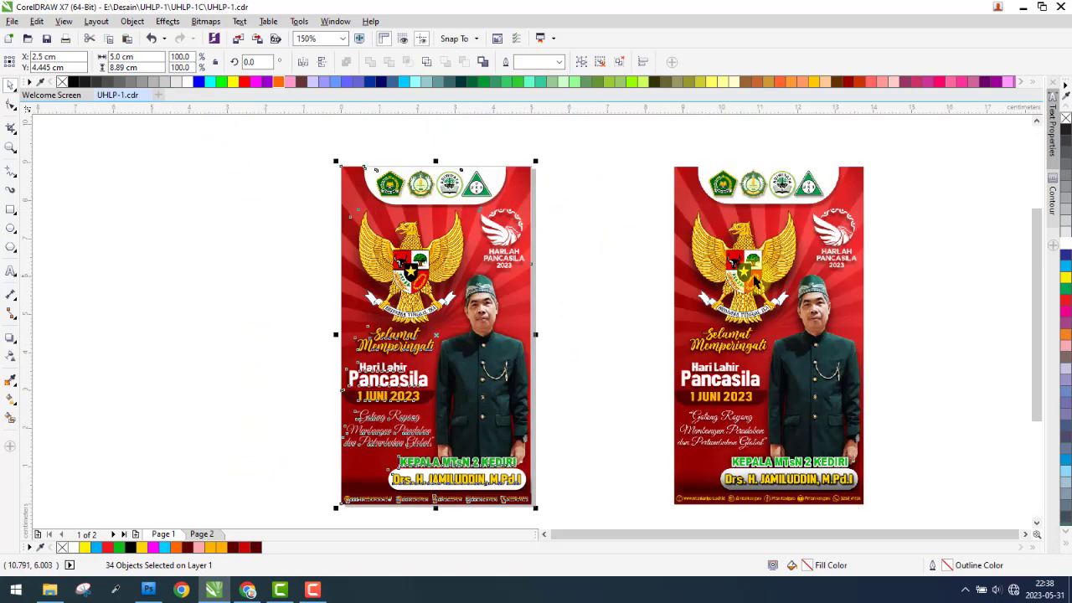
click(764, 285)
drag(763, 284, 629, 291)
scroll(567, 283, up, 2)
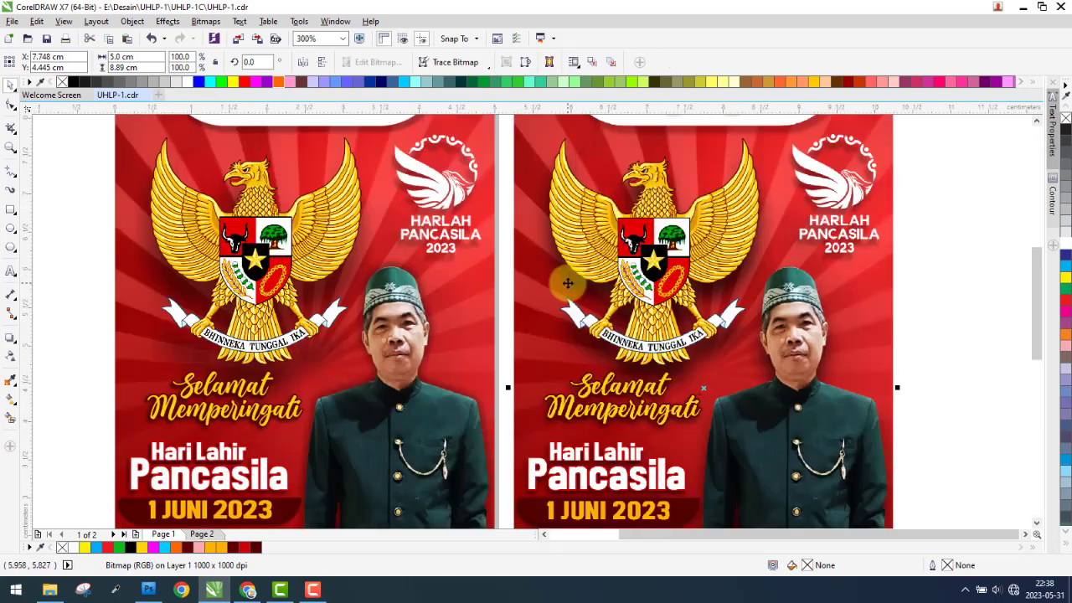
click(333, 304)
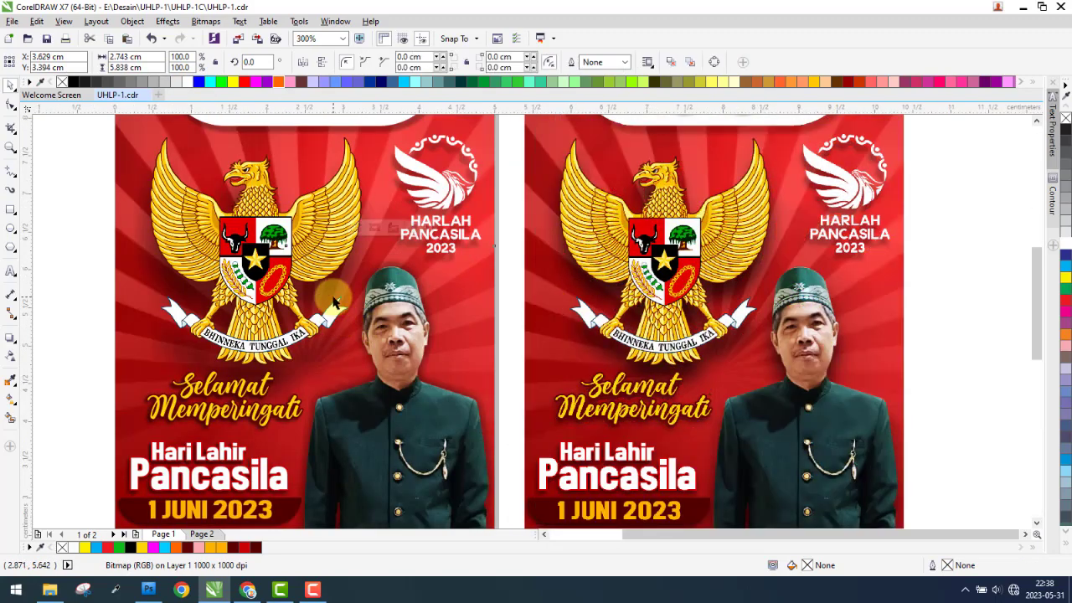
Give the eagle emblem a drop shadow at opacity 73
ctrl+click(205, 329)
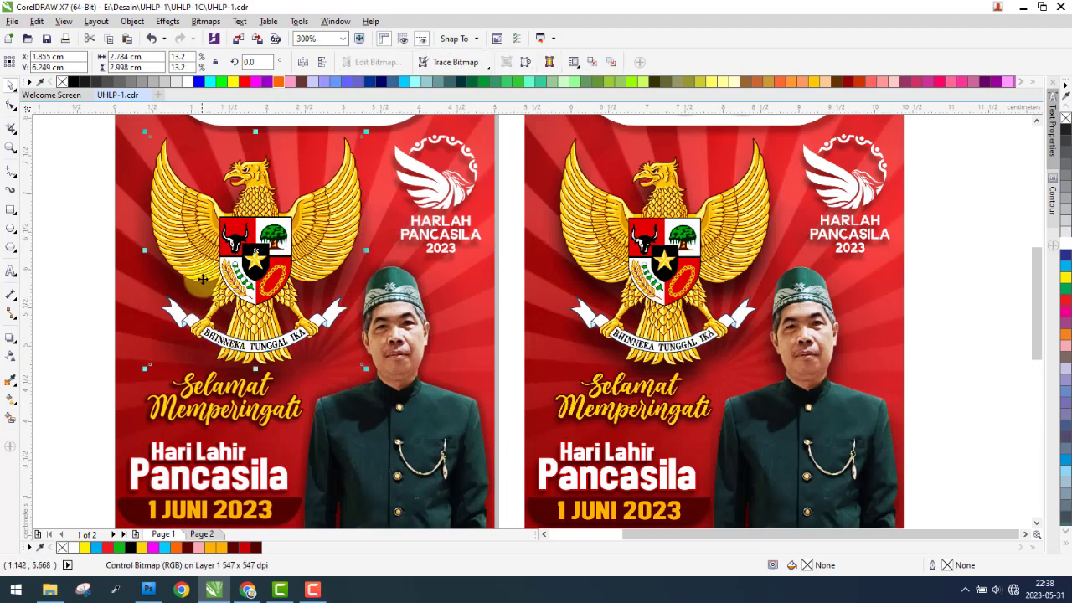
click(11, 338)
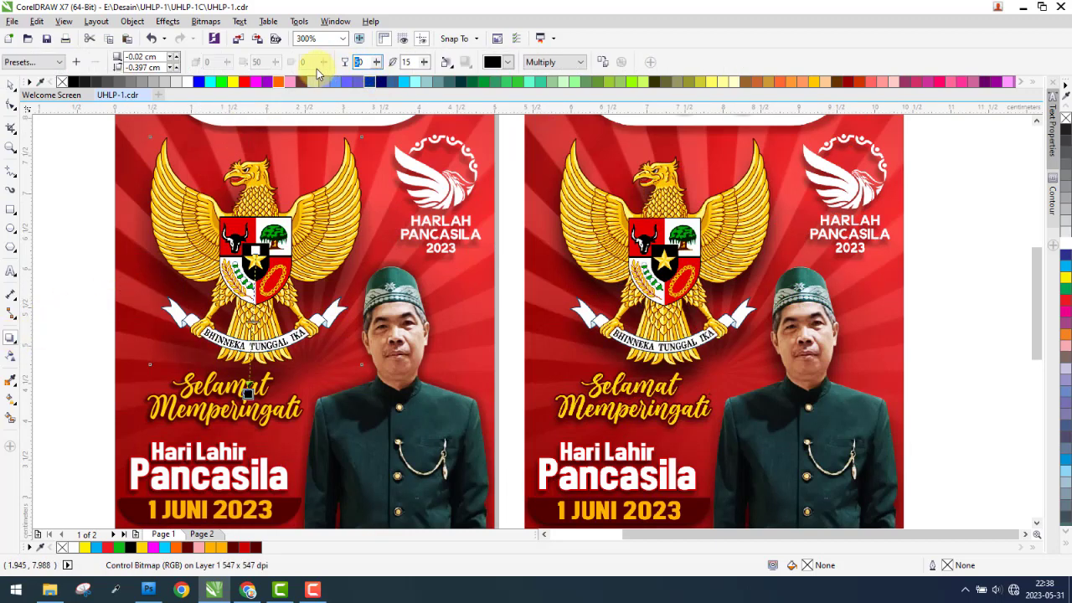
drag(244, 373, 248, 392)
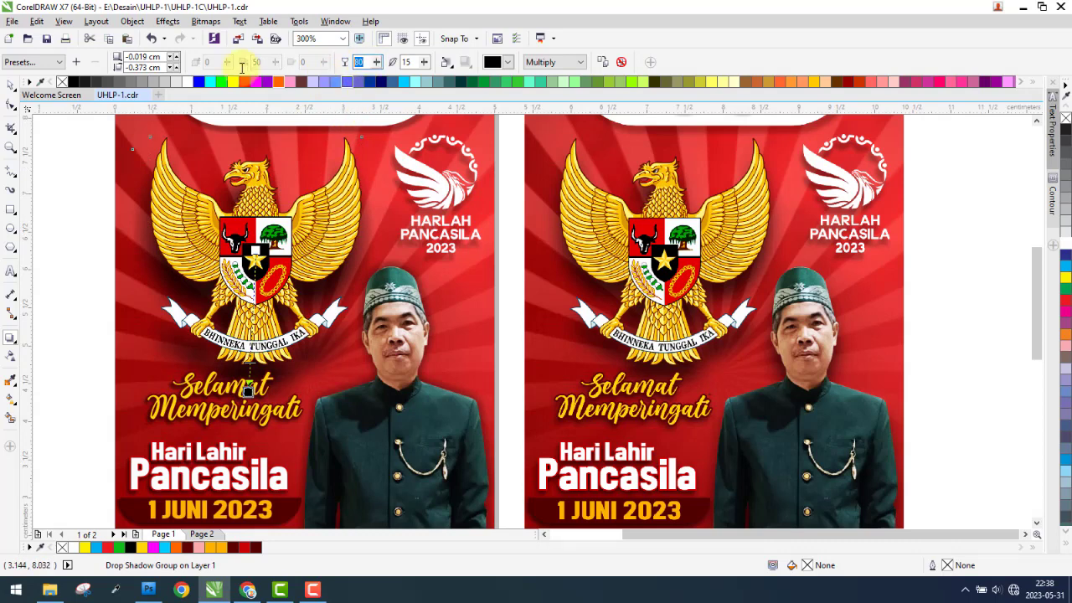
text(75)
key(Return)
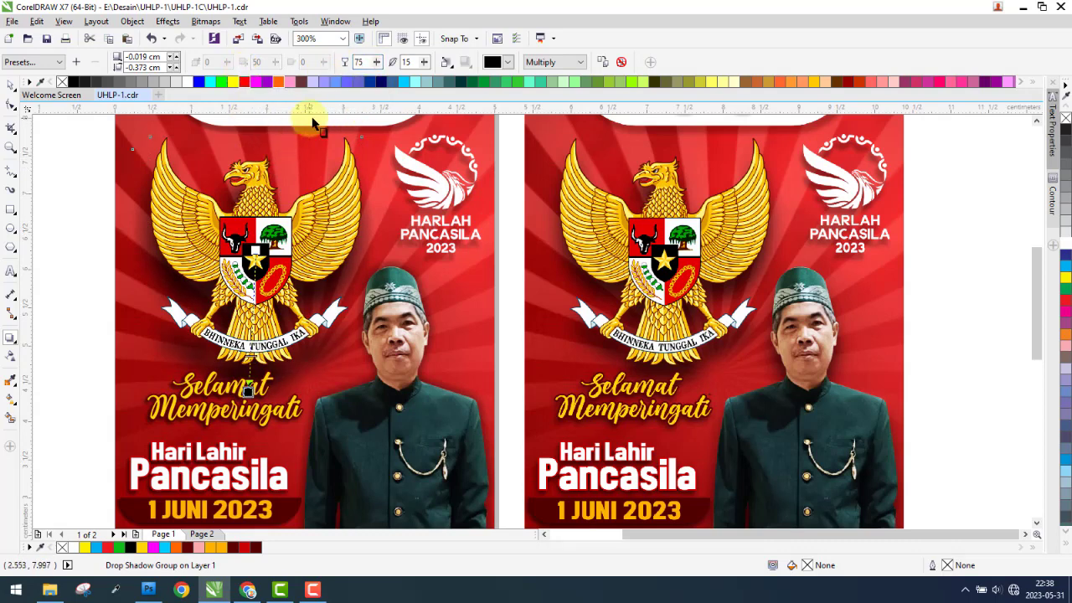
click(377, 65)
click(377, 66)
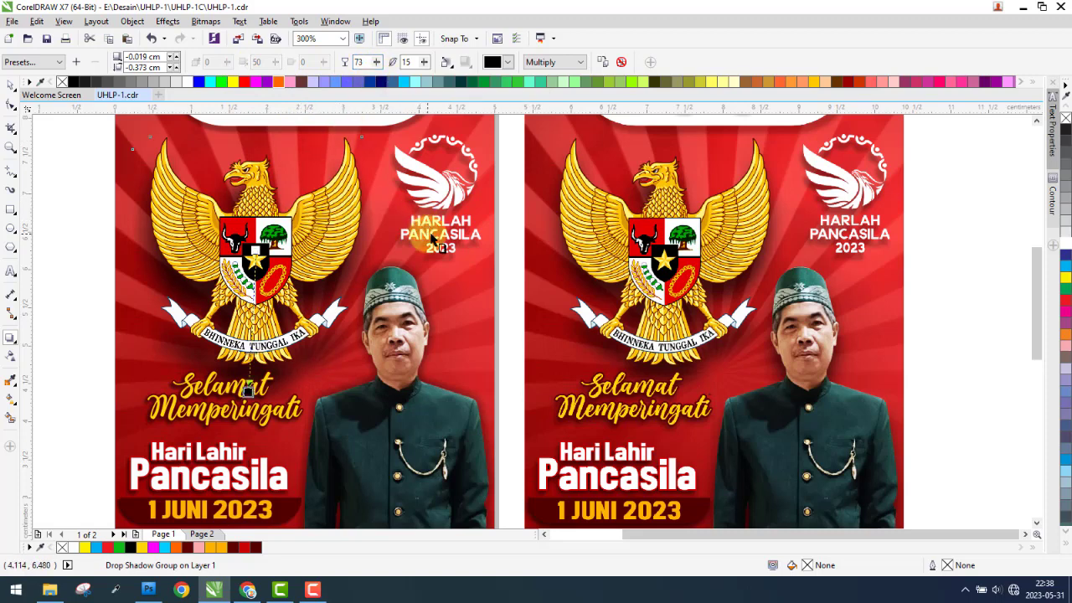
scroll(421, 250, down, 1)
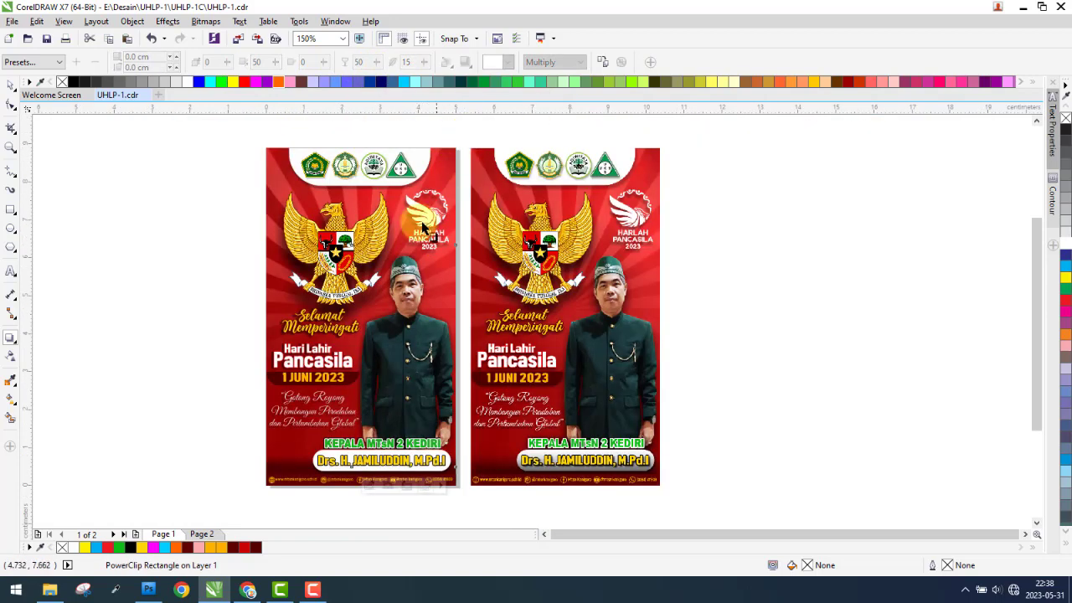
Give the HARLAH PANCASILA logo a drop shadow at opacity 40
click(429, 148)
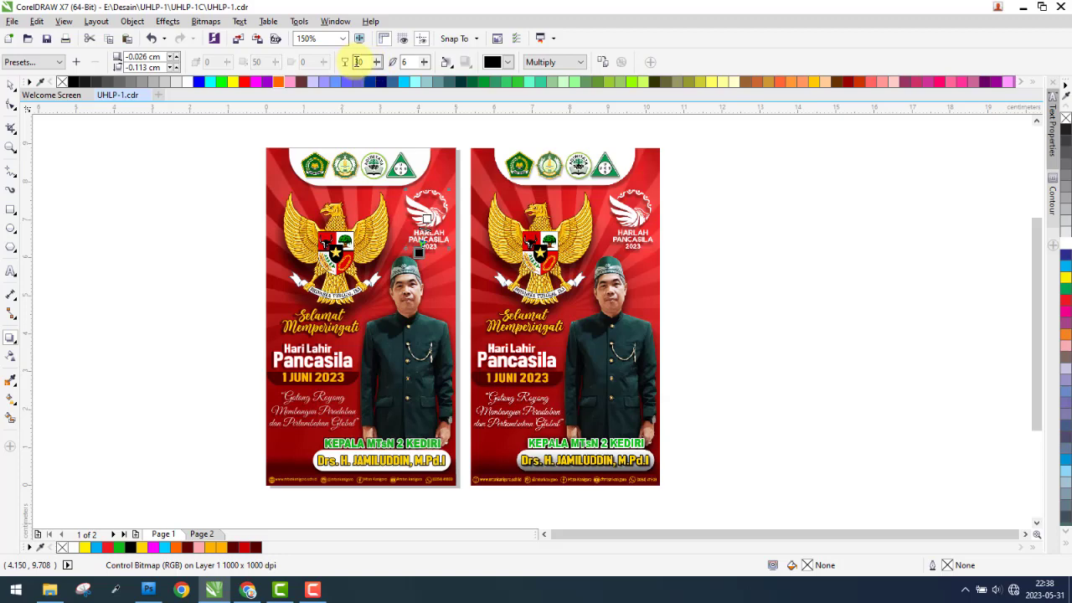
text(40)
key(Return)
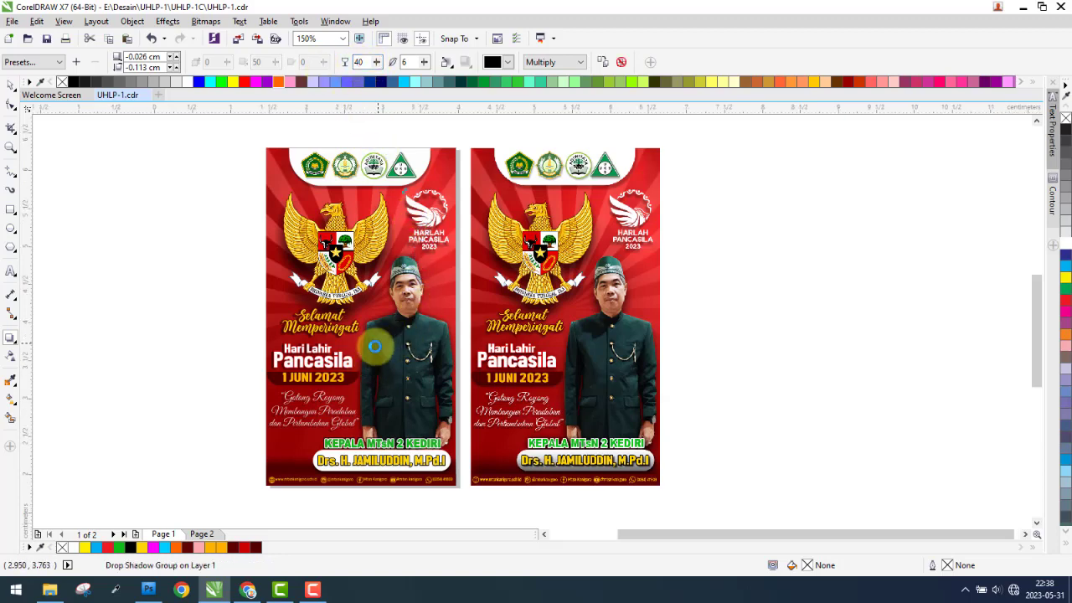
scroll(378, 343, up, 1)
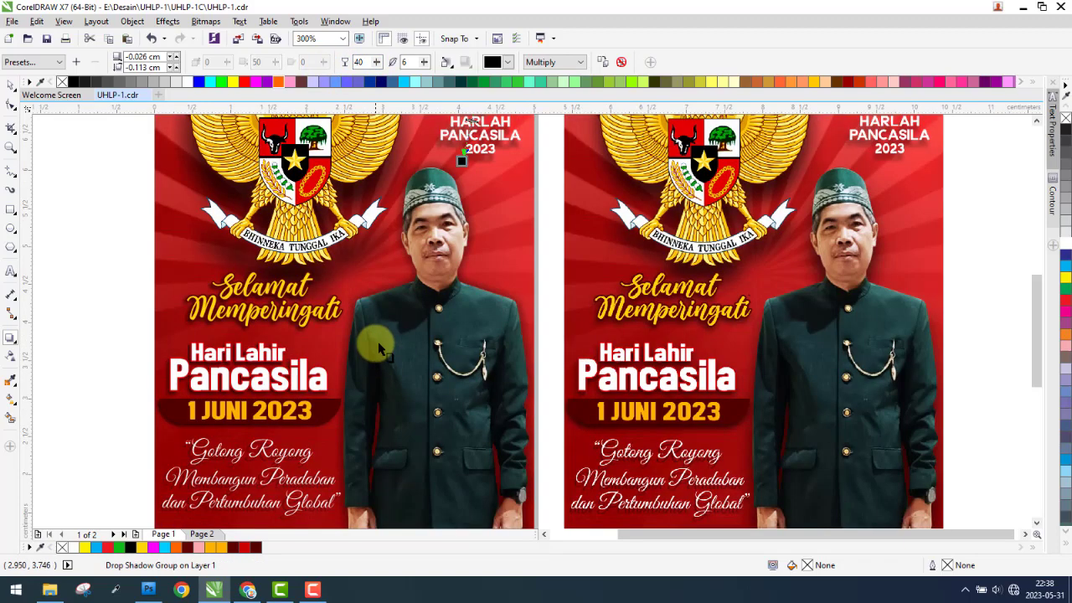
click(469, 285)
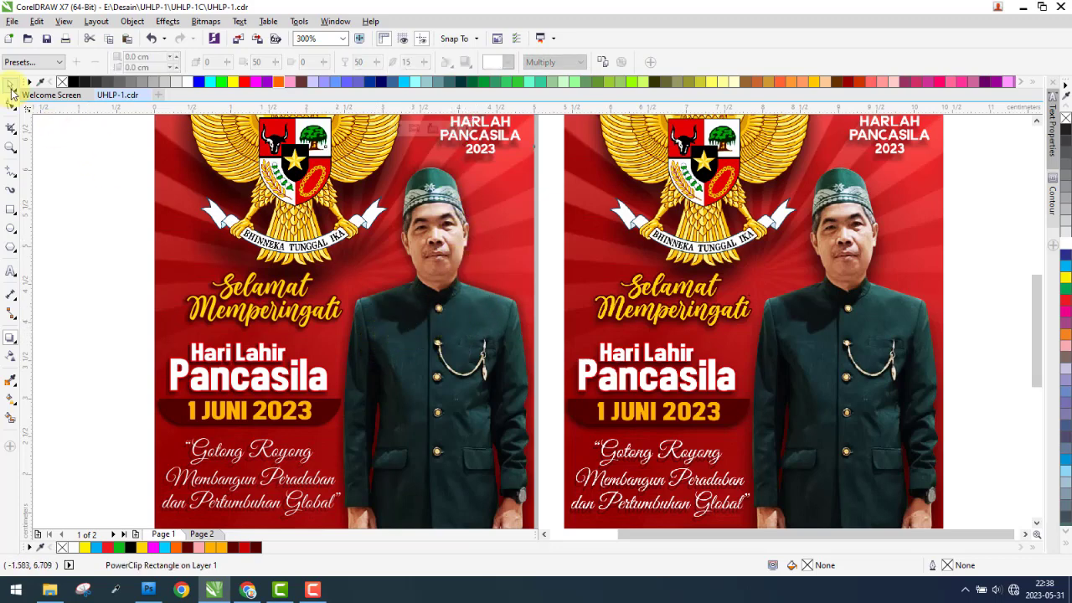
Move the right poster away and select all objects of the left poster
click(431, 271)
scroll(431, 271, down, 2)
drag(526, 279, 643, 278)
scroll(578, 255, down, 3)
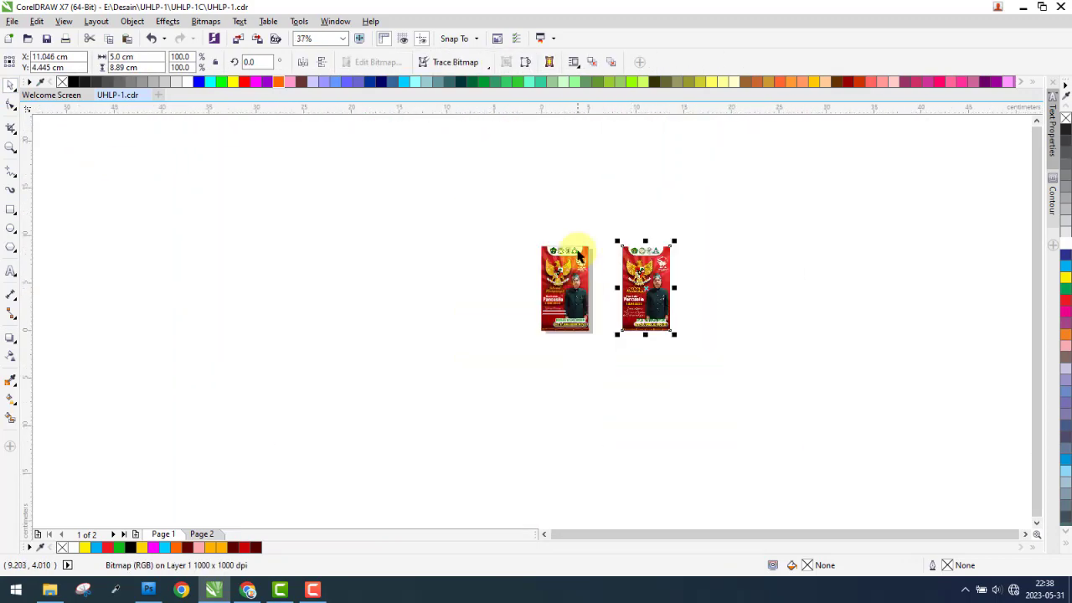
drag(598, 173, 383, 438)
scroll(591, 259, up, 2)
scroll(569, 204, up, 3)
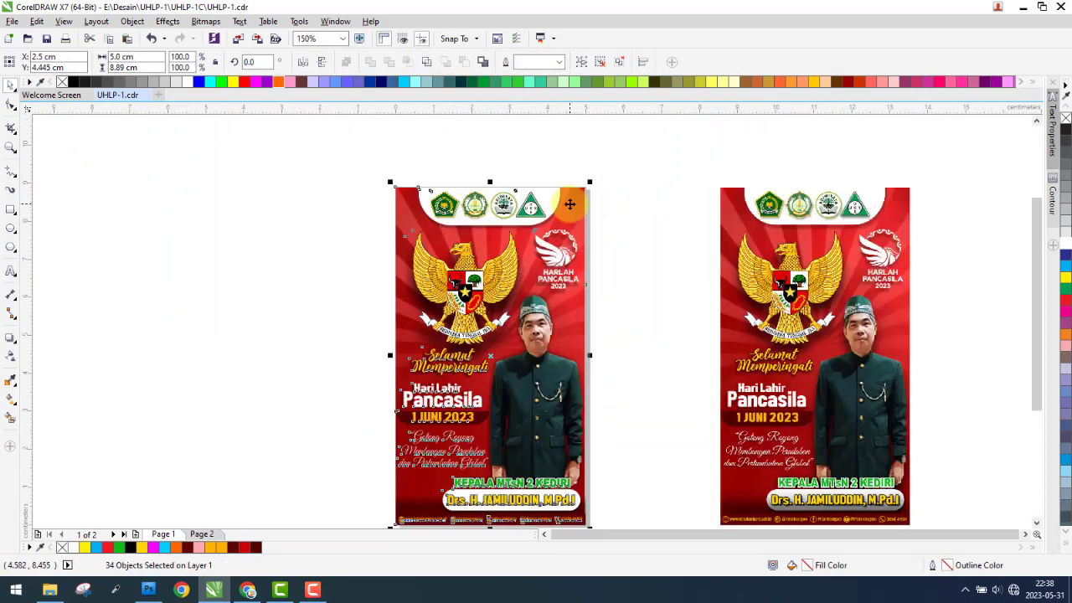
scroll(570, 204, up, 1)
scroll(524, 209, up, 1)
scroll(521, 210, down, 2)
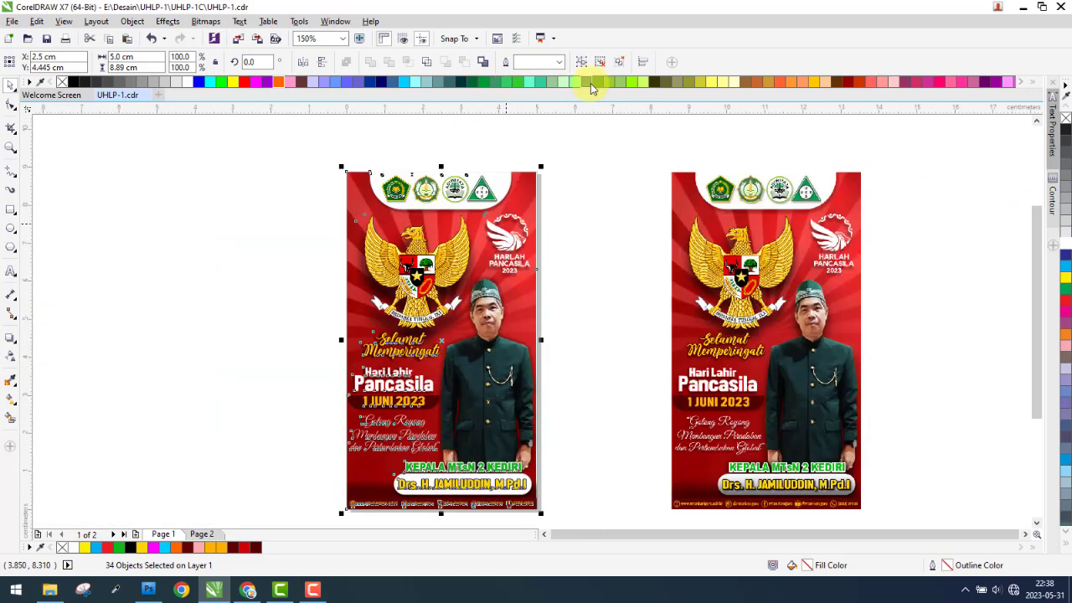
Delete the right-hand poster copy from the page
click(720, 219)
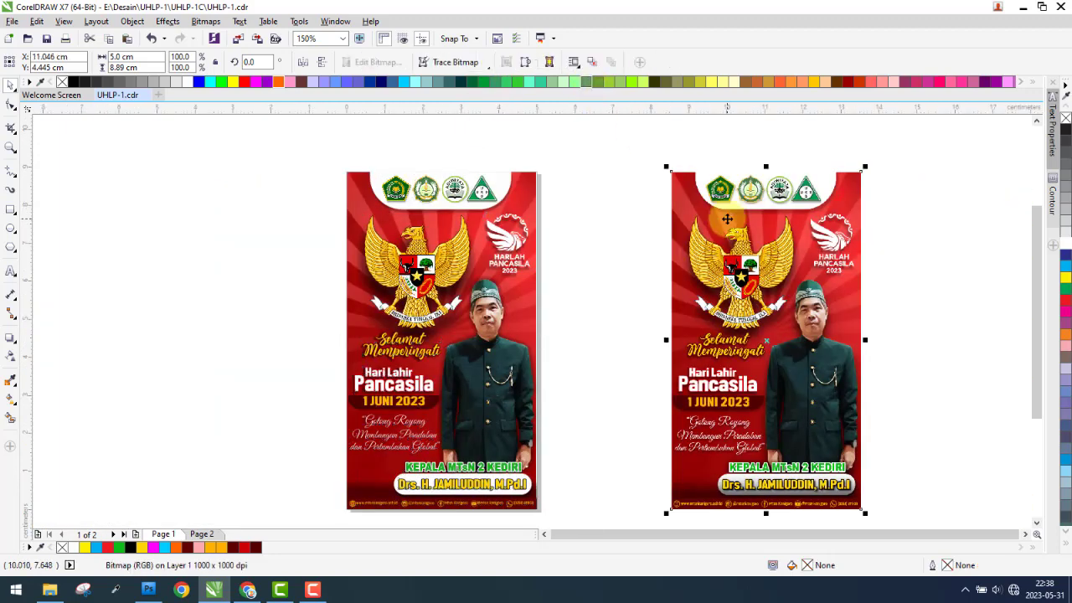
key(Delete)
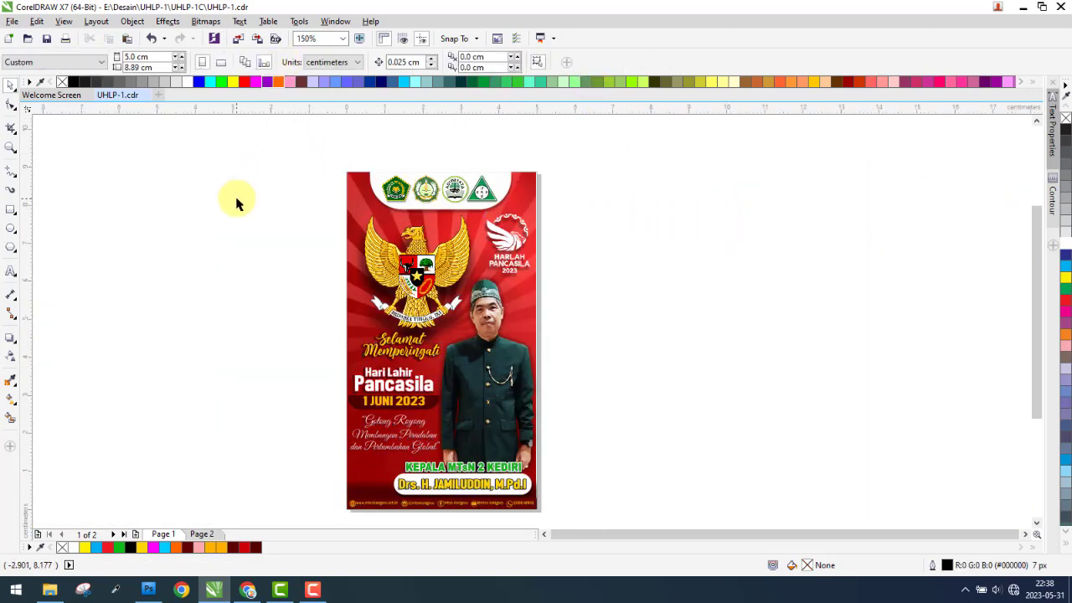
key(ctrl+a)
key(Escape)
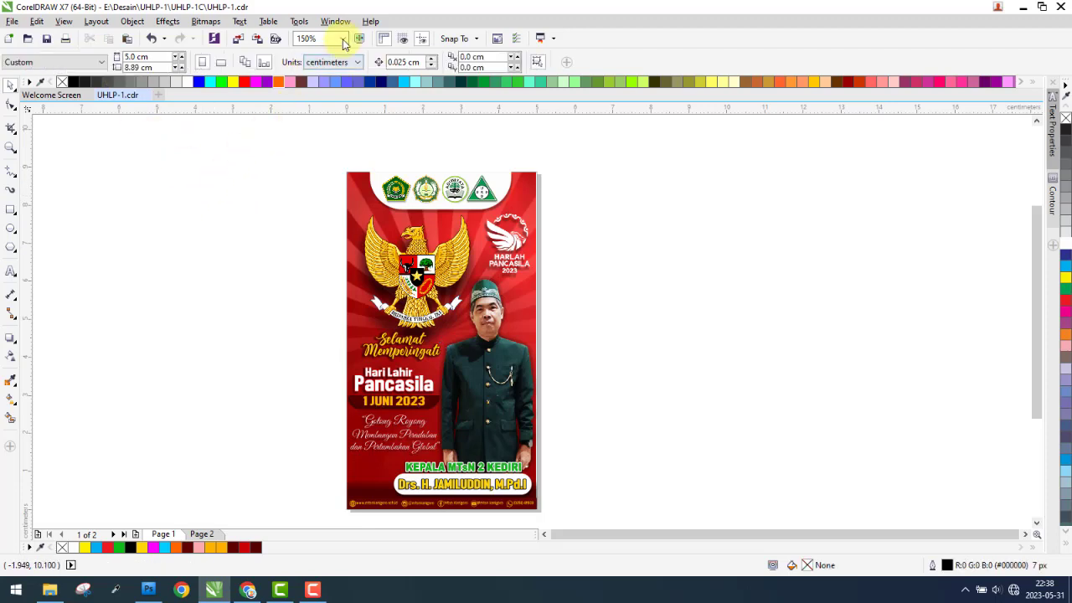
Zoom to the page, preview in Wireframe, then return to Enhanced view
click(342, 39)
click(331, 63)
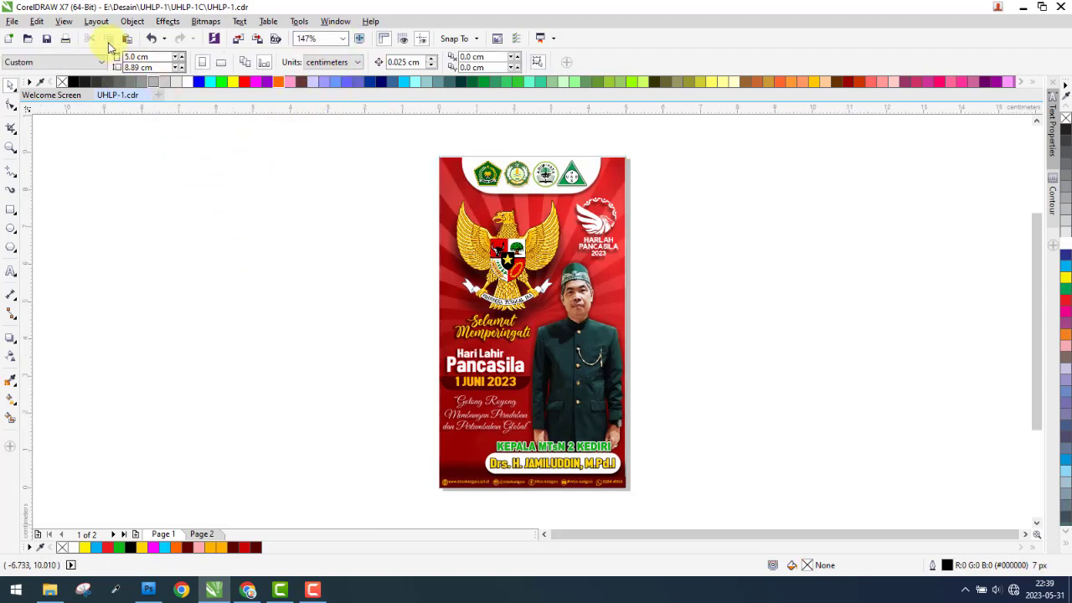
click(61, 22)
click(76, 52)
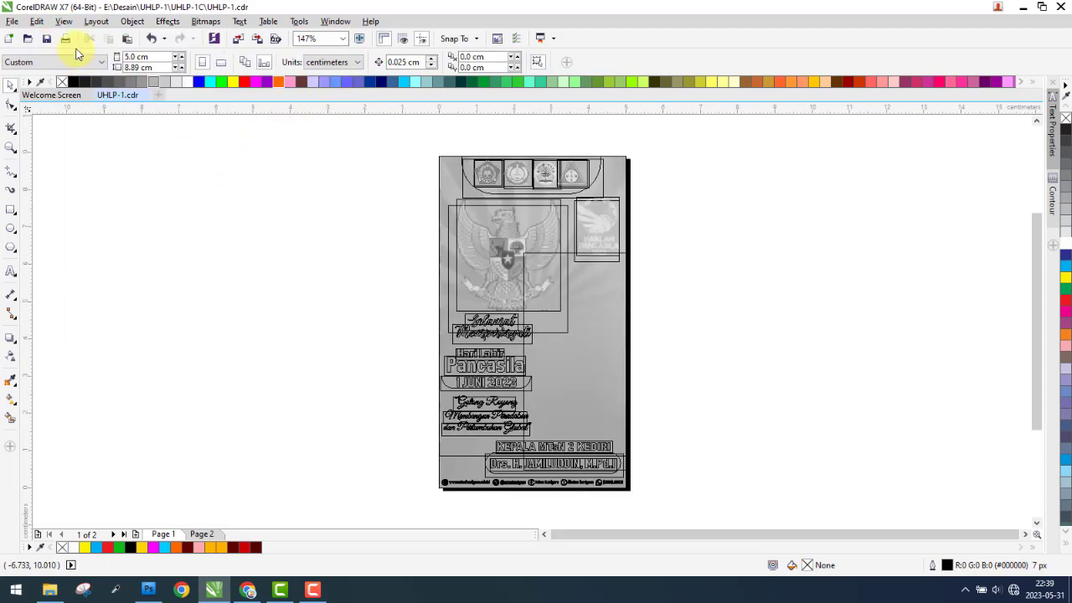
click(64, 22)
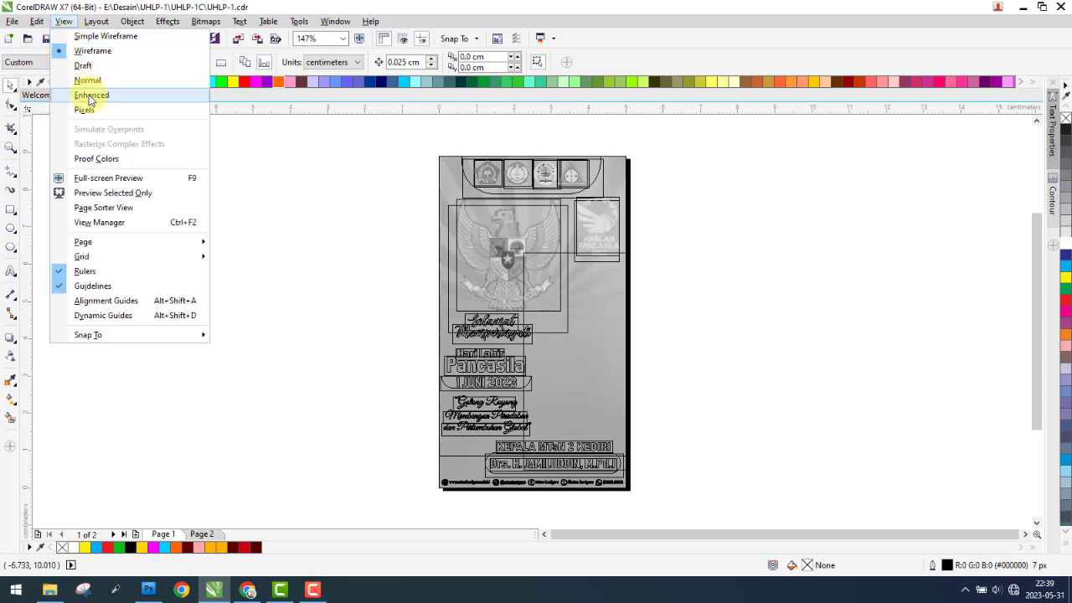
click(84, 91)
click(13, 22)
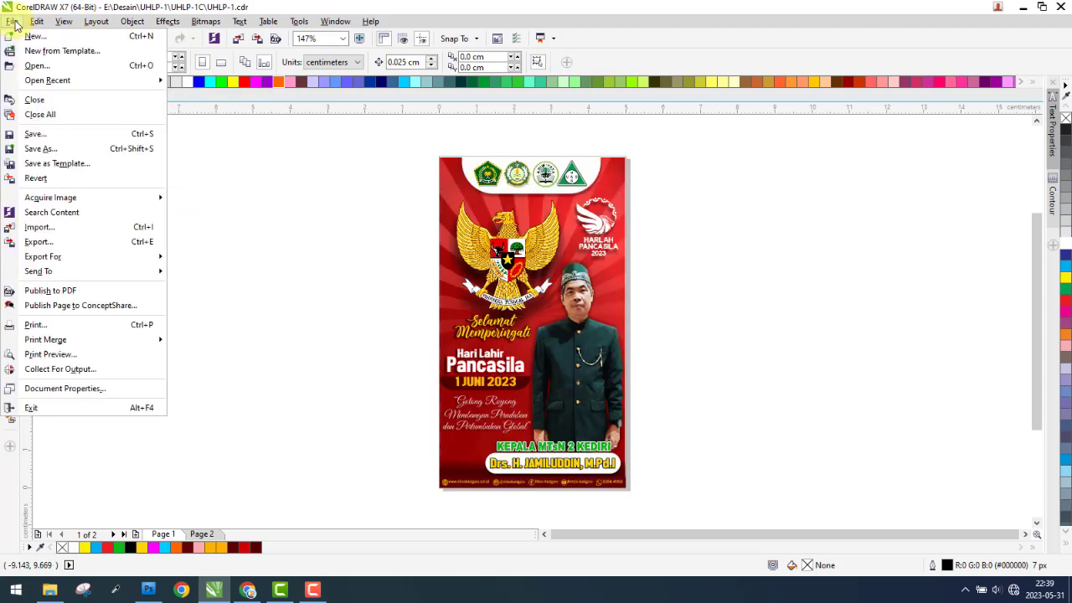
key(Escape)
Permanently delete Backup_of_UHLP-1 from the UHLP-1C folder
click(52, 590)
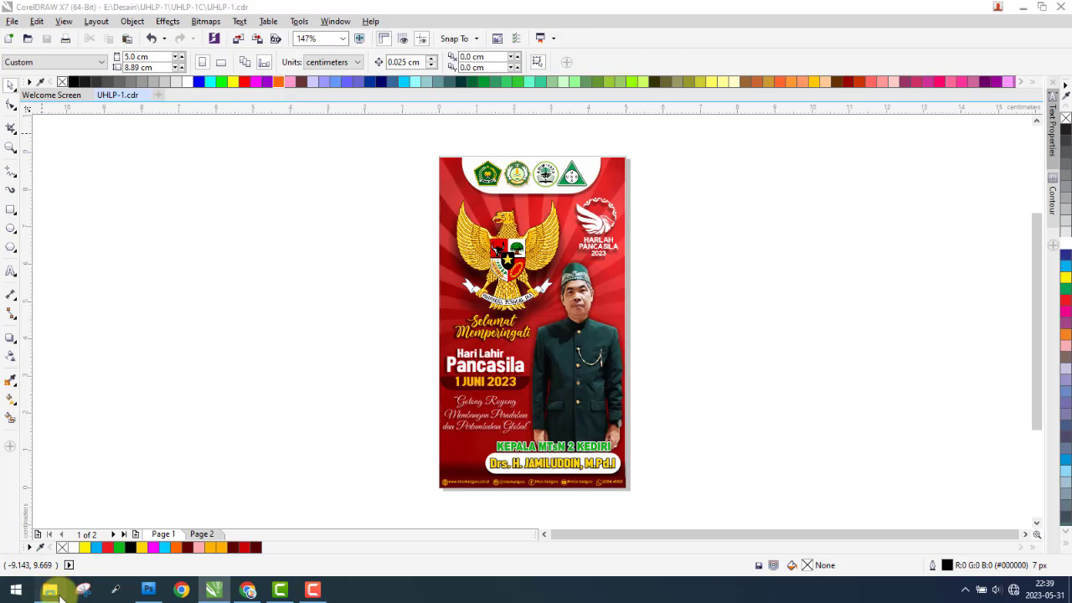
click(12, 47)
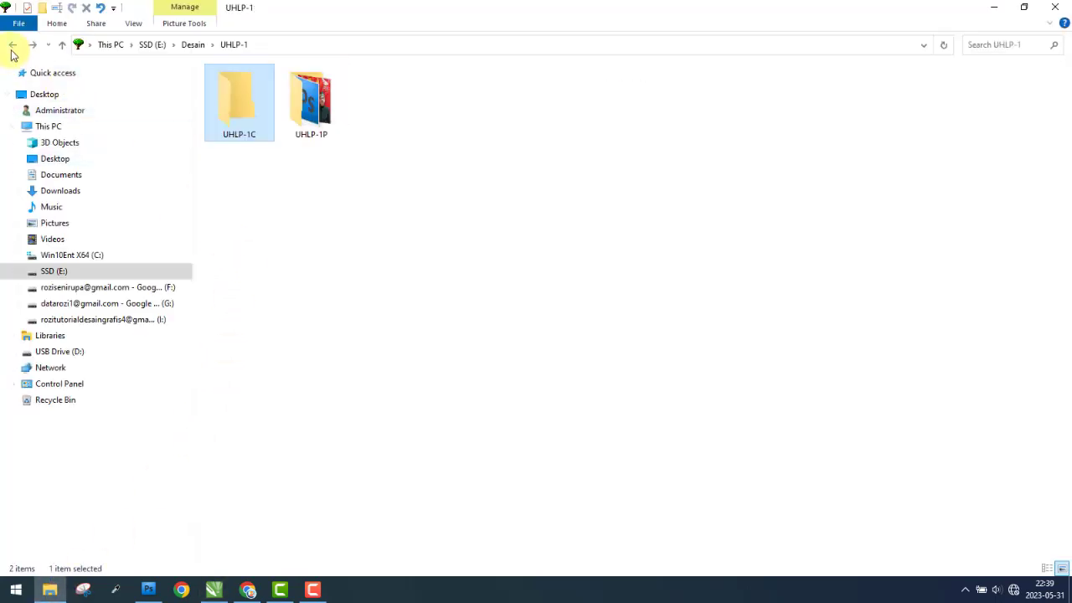
double_click(248, 111)
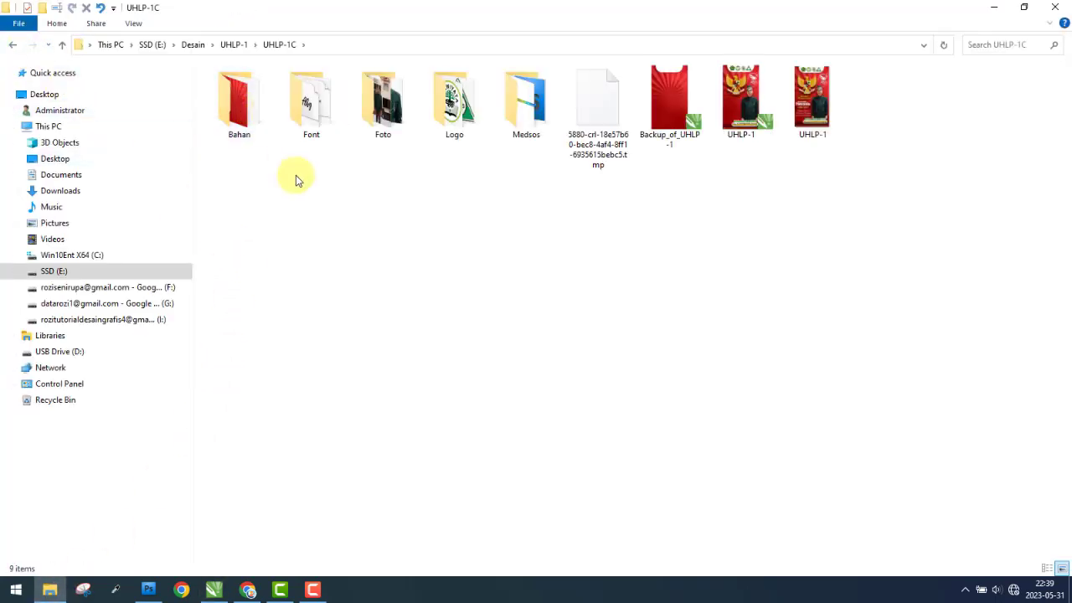
click(24, 44)
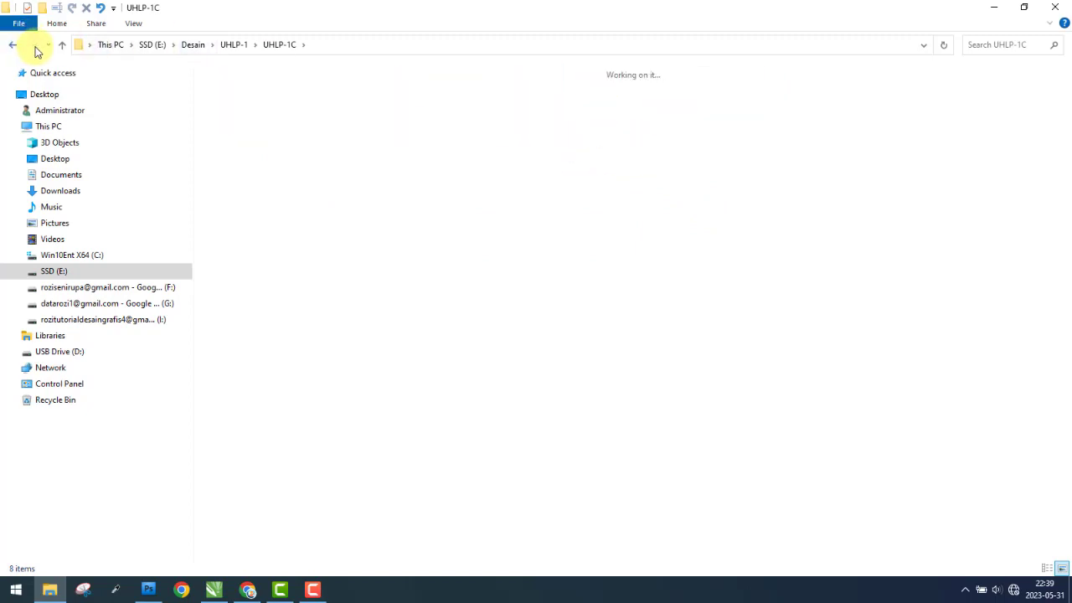
click(33, 46)
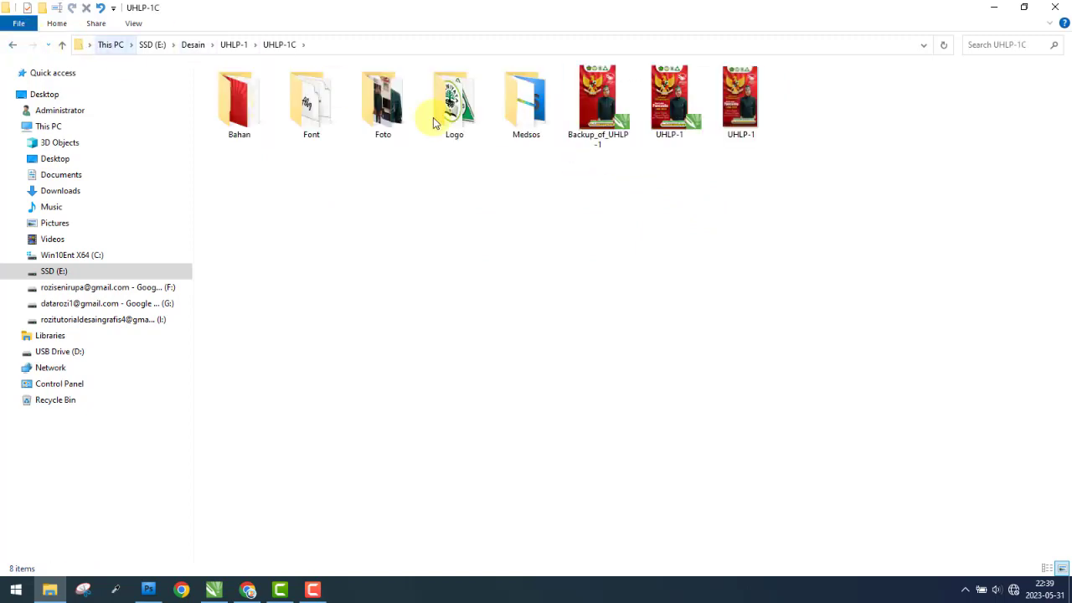
click(606, 112)
key(shift+Delete)
key(Return)
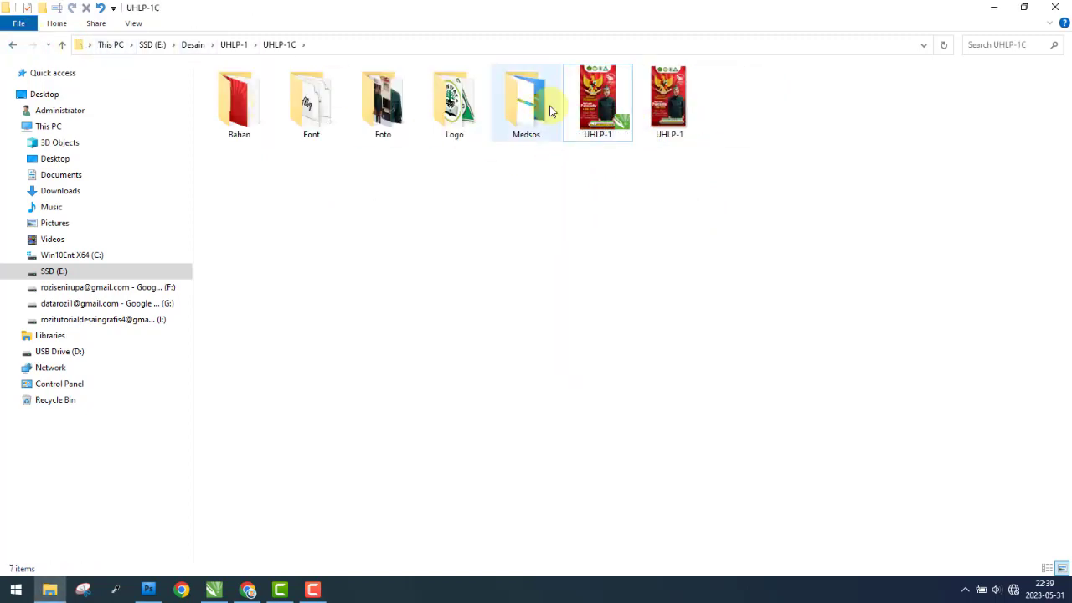
Open and close UHLP-1 in CorelDRAW, then return to the UHLP-1 folder
double_click(598, 100)
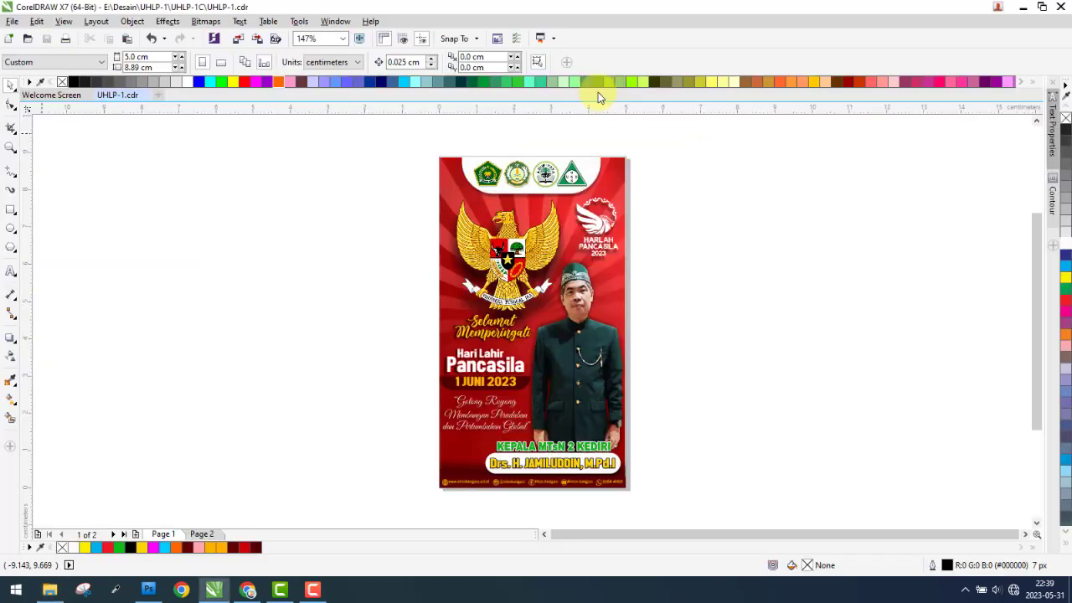
click(1060, 10)
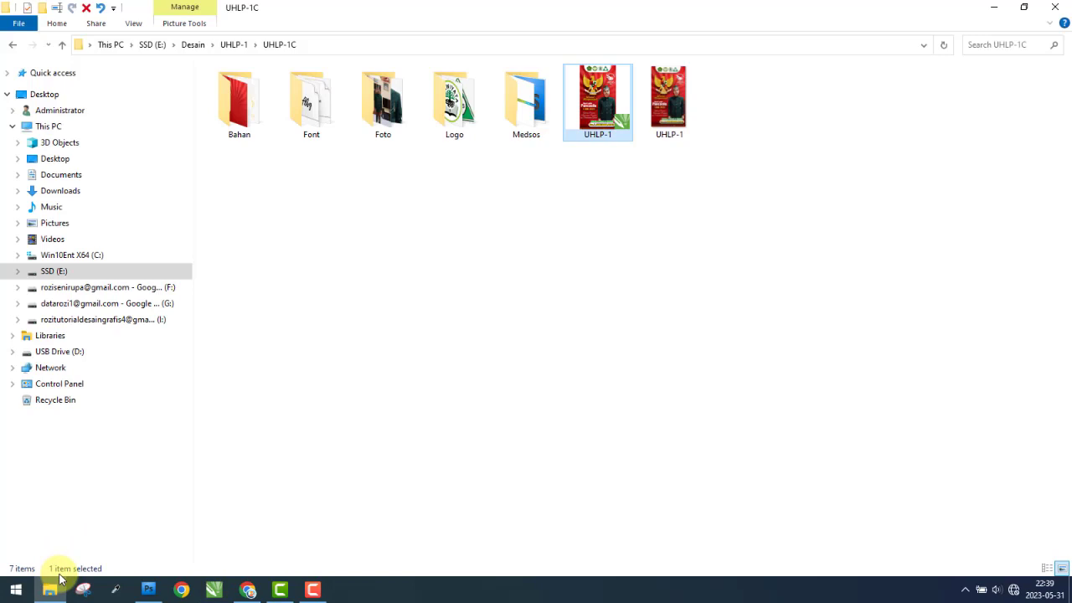
click(246, 419)
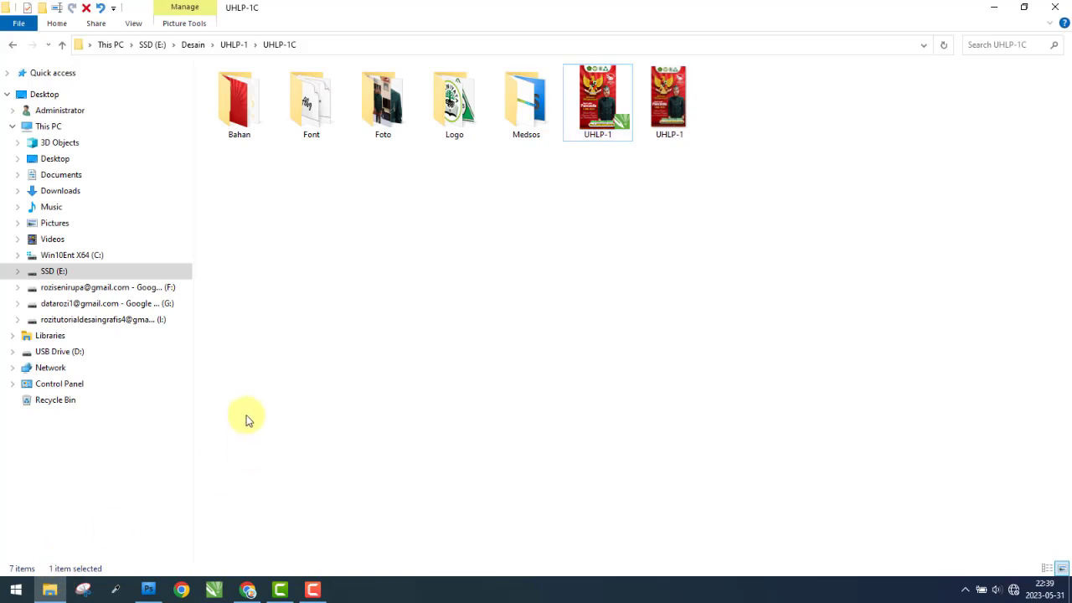
click(12, 46)
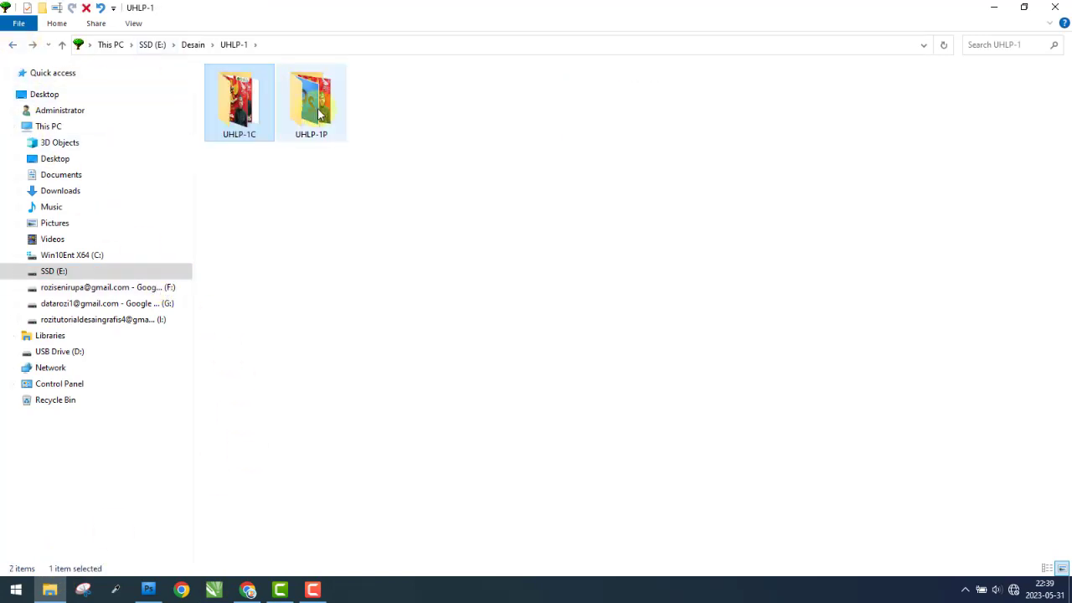
double_click(315, 109)
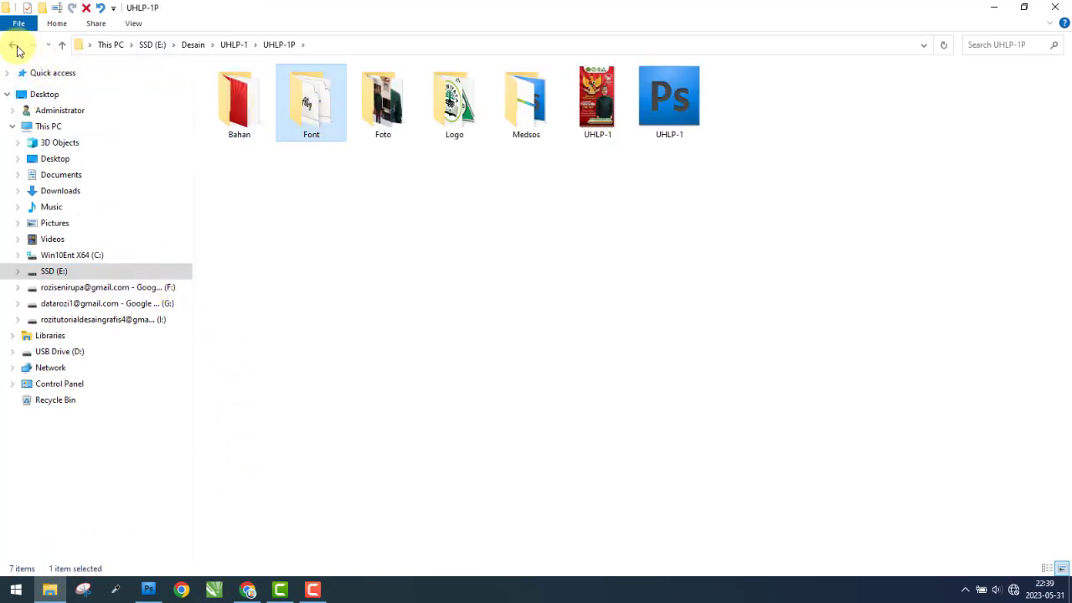
click(14, 46)
Close Photoshop without saving and pack UHLP-1P into a RAR archive
right_click(305, 129)
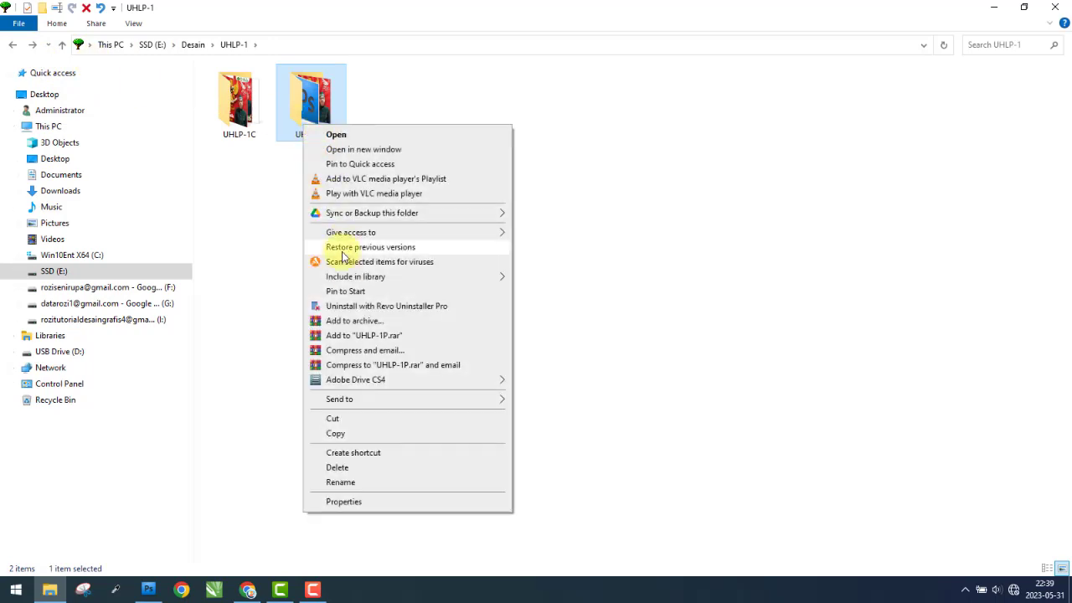
click(335, 321)
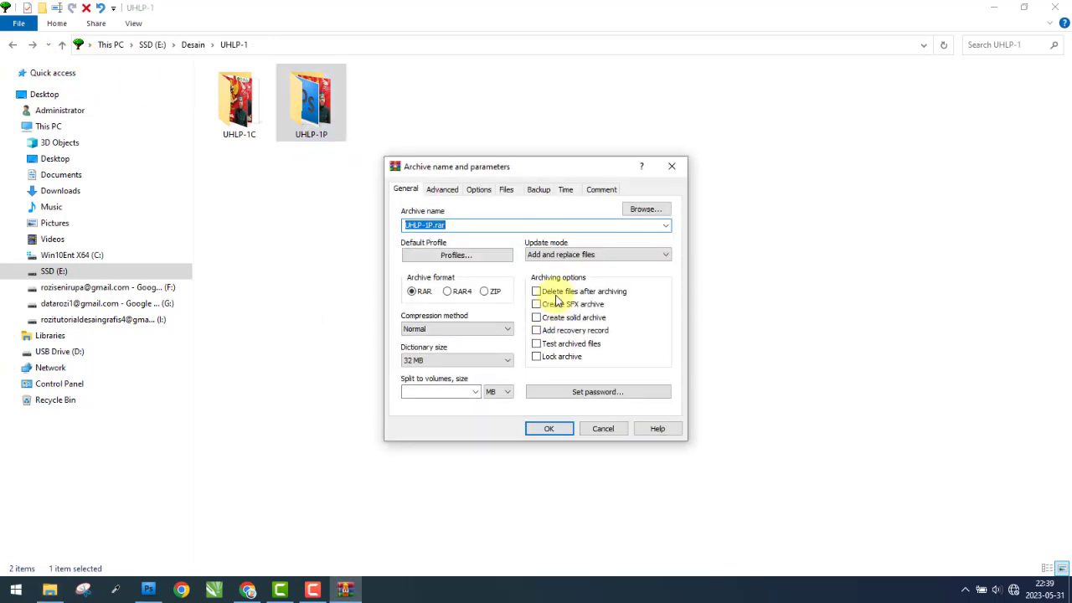
click(148, 590)
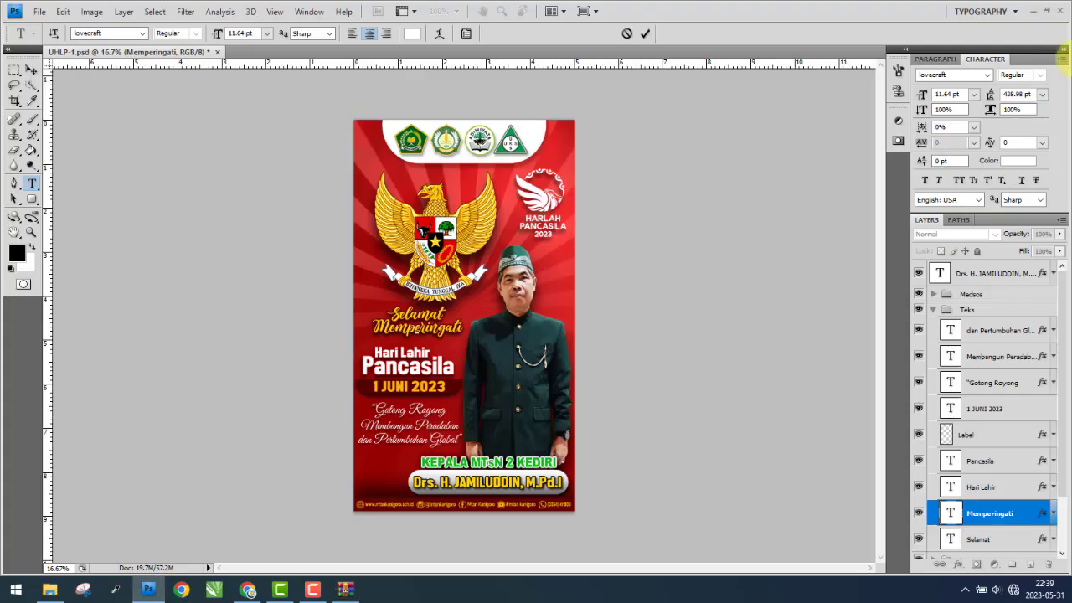
click(1061, 10)
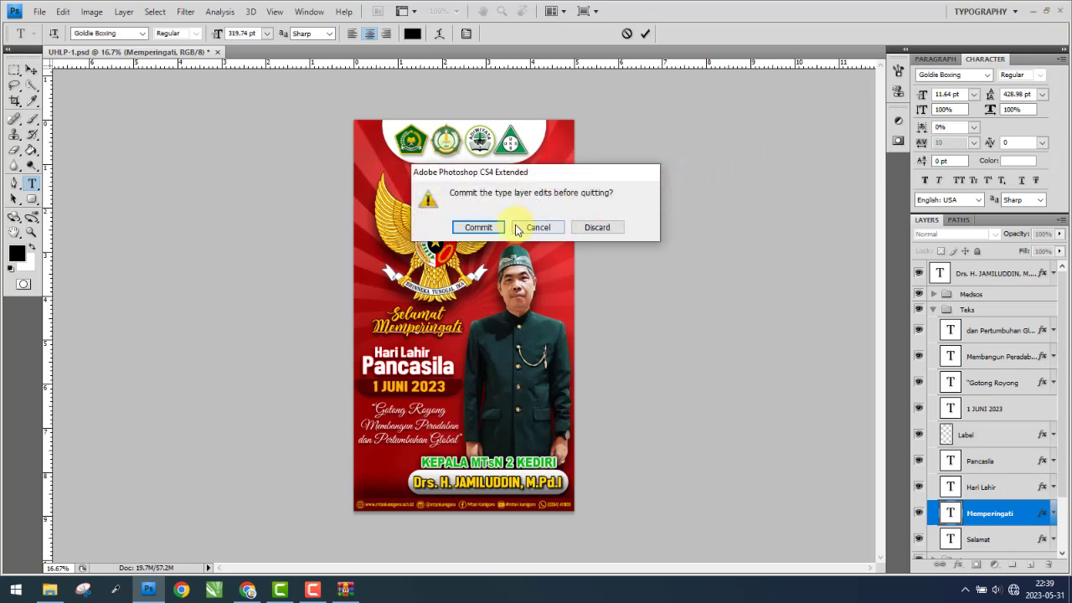
click(591, 231)
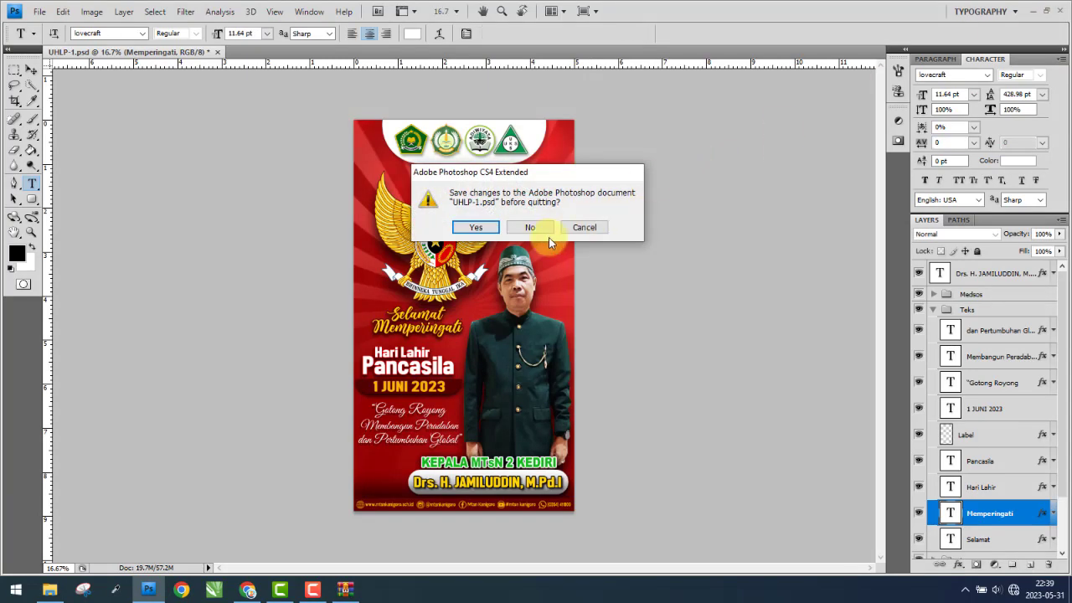
click(540, 238)
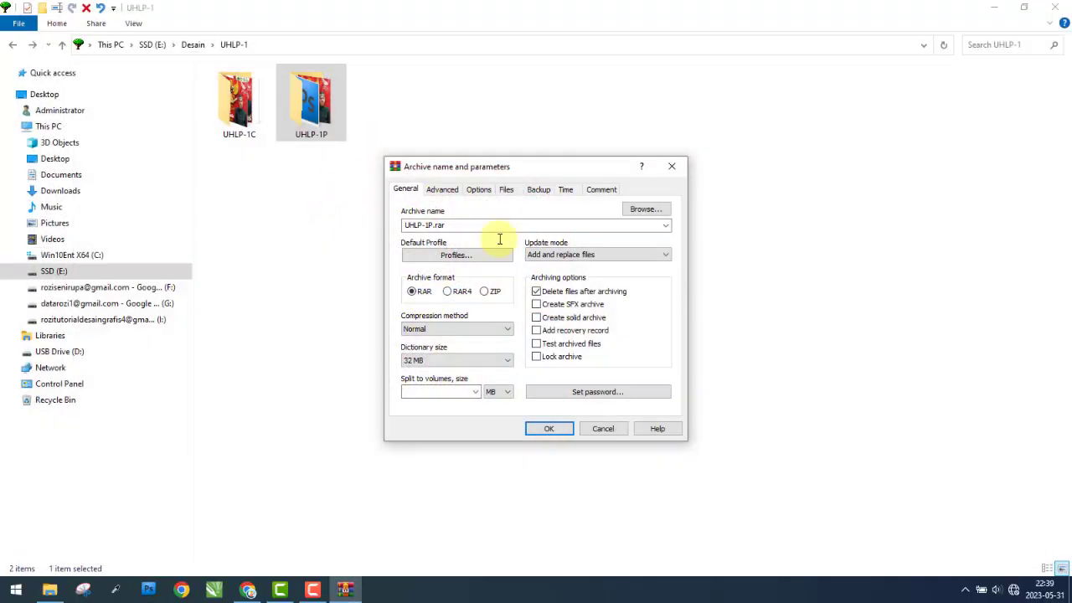
click(549, 427)
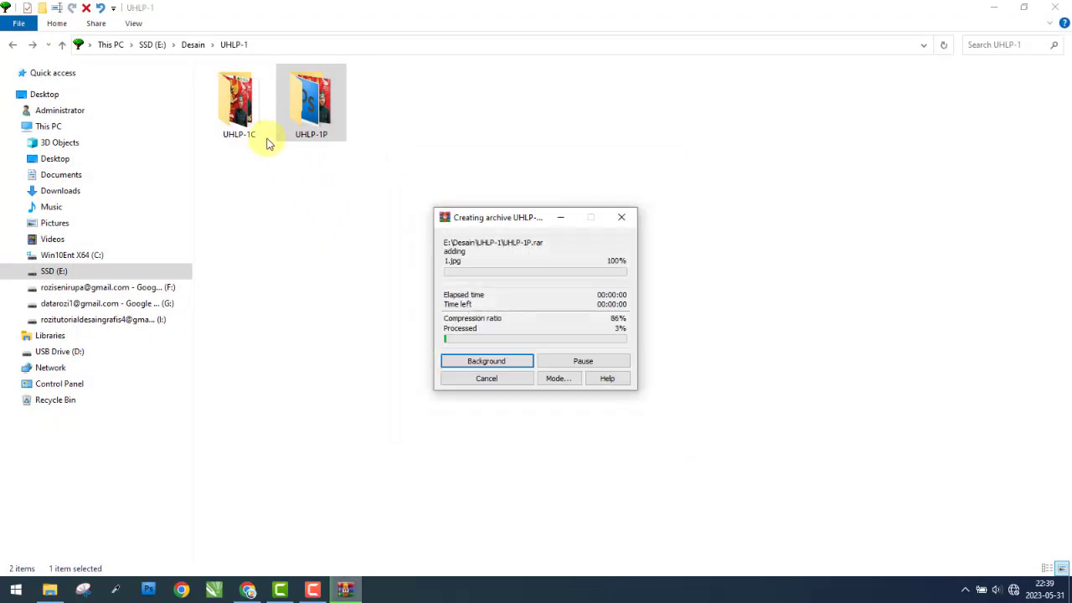
Archive UHLP-1C into UHLP-1C.rar, deleting the original files
double_click(240, 126)
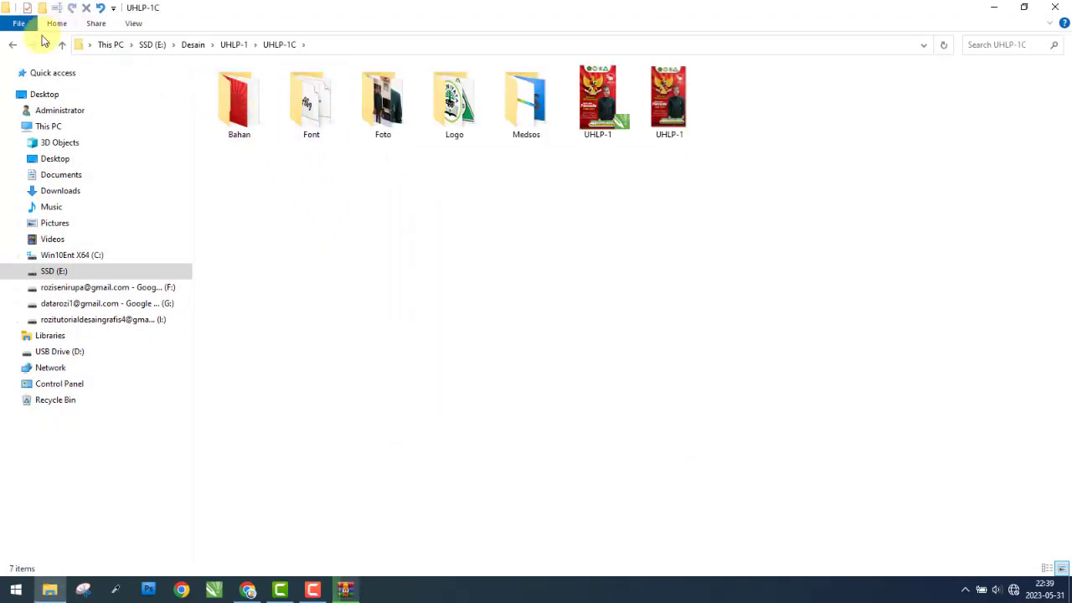
click(12, 45)
right_click(231, 104)
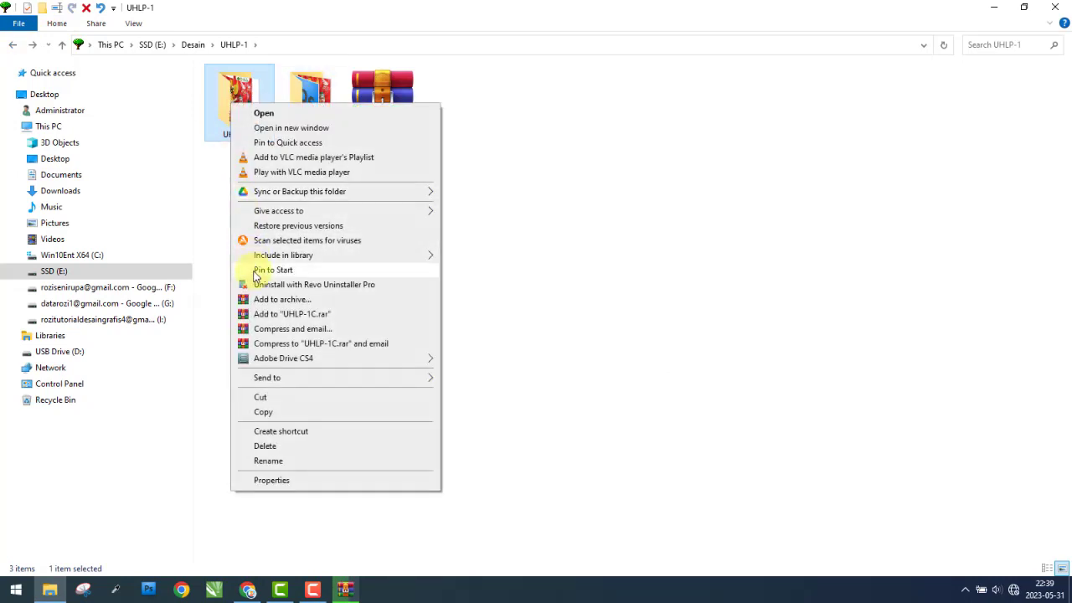
click(261, 300)
click(540, 292)
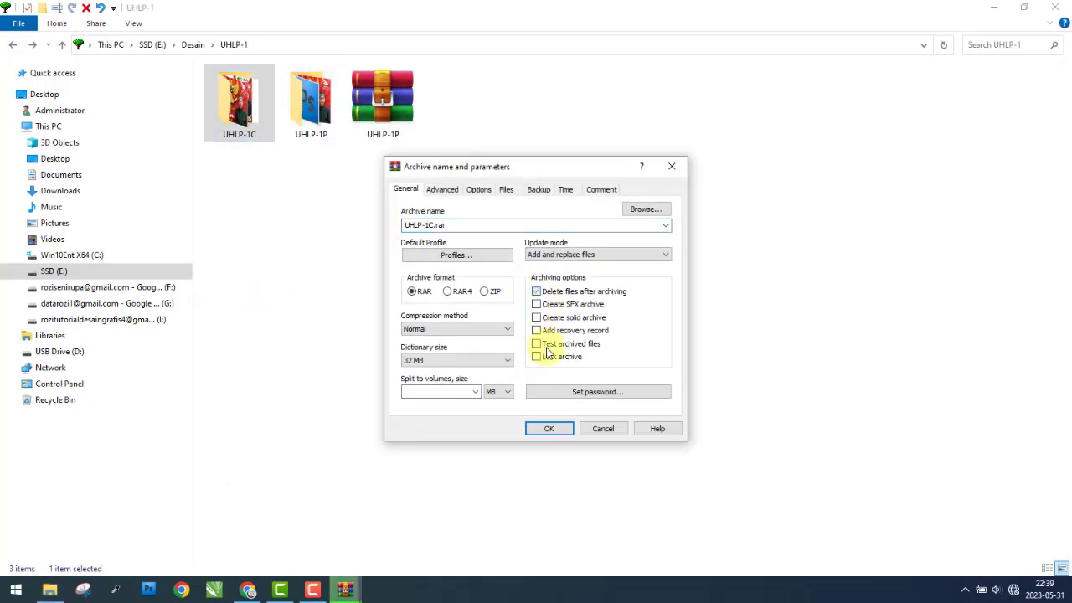
click(549, 428)
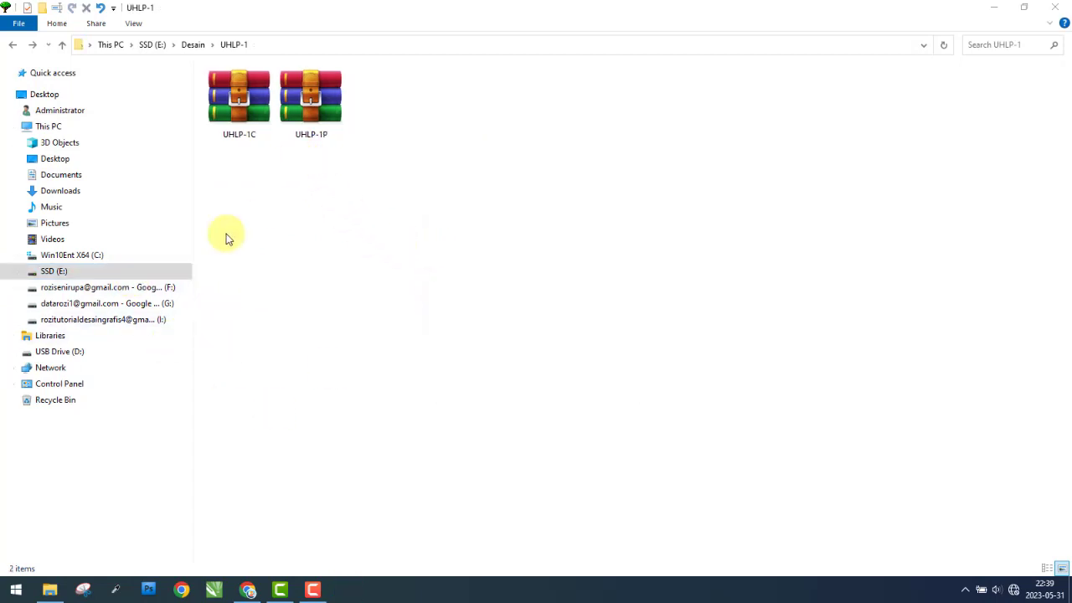
Open UHLP-1.jpg from SSD (E:) > Thumbnail and advance to UHLP-2.jpg
click(54, 271)
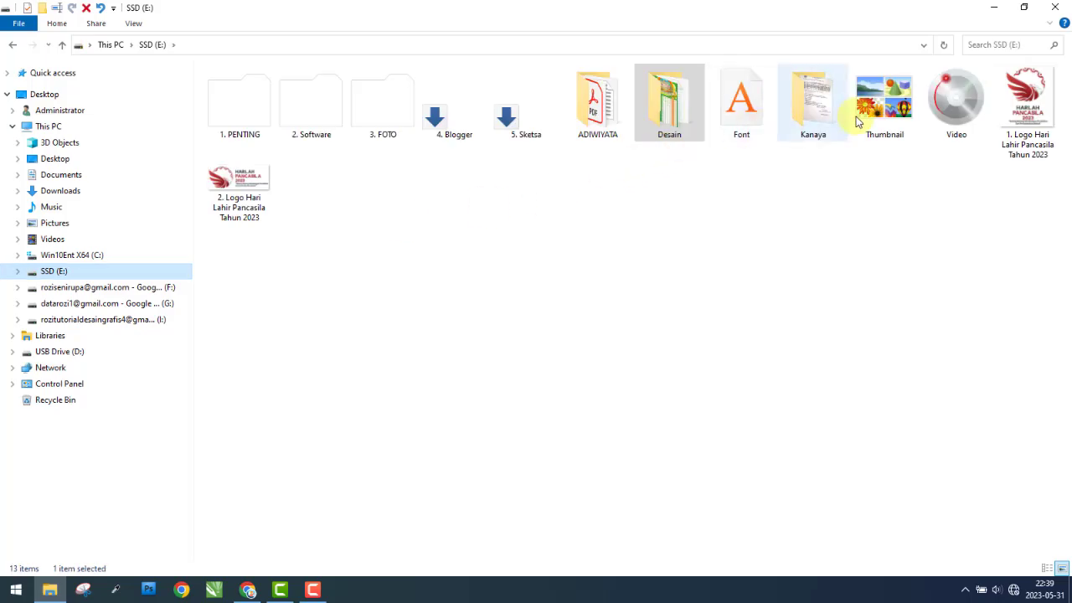
double_click(863, 117)
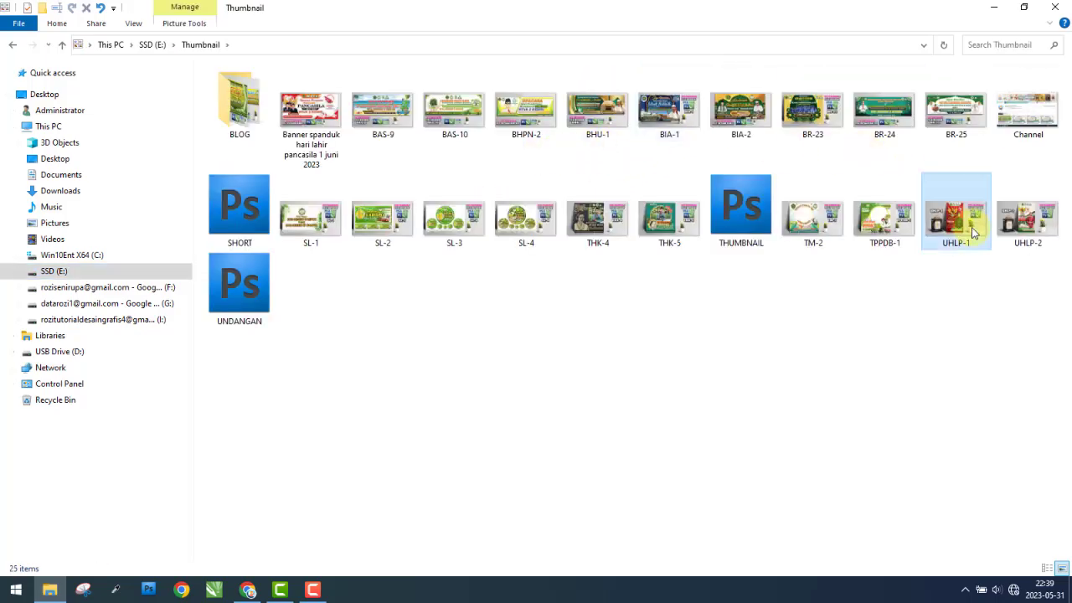
double_click(974, 233)
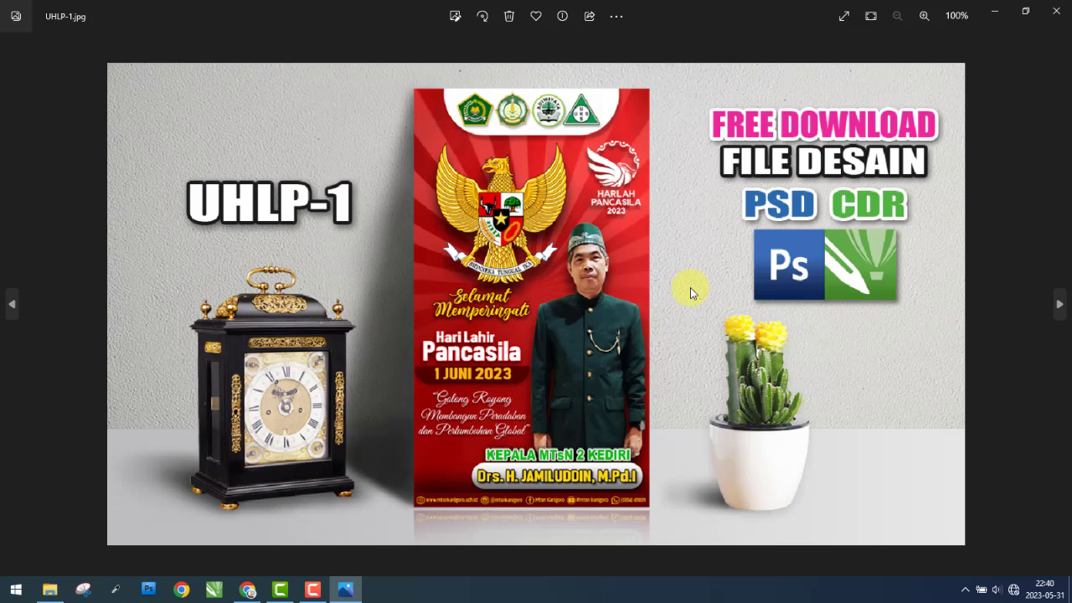
key(Right)
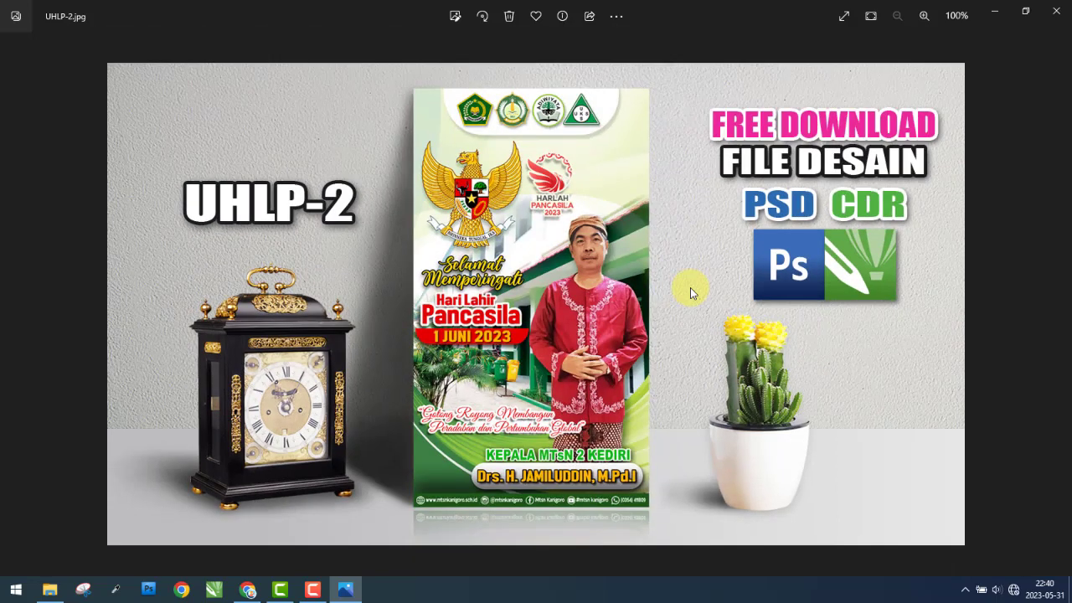